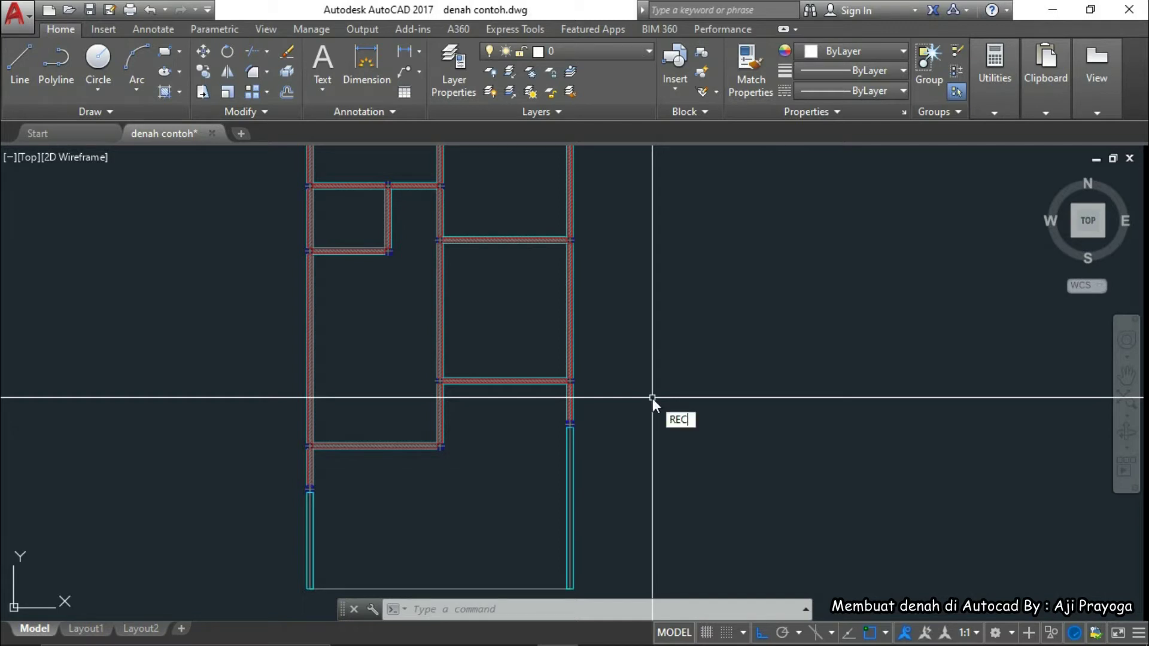
Draw a 50 by 150 rectangle in the empty space to the right of the floor plan
key(Return)
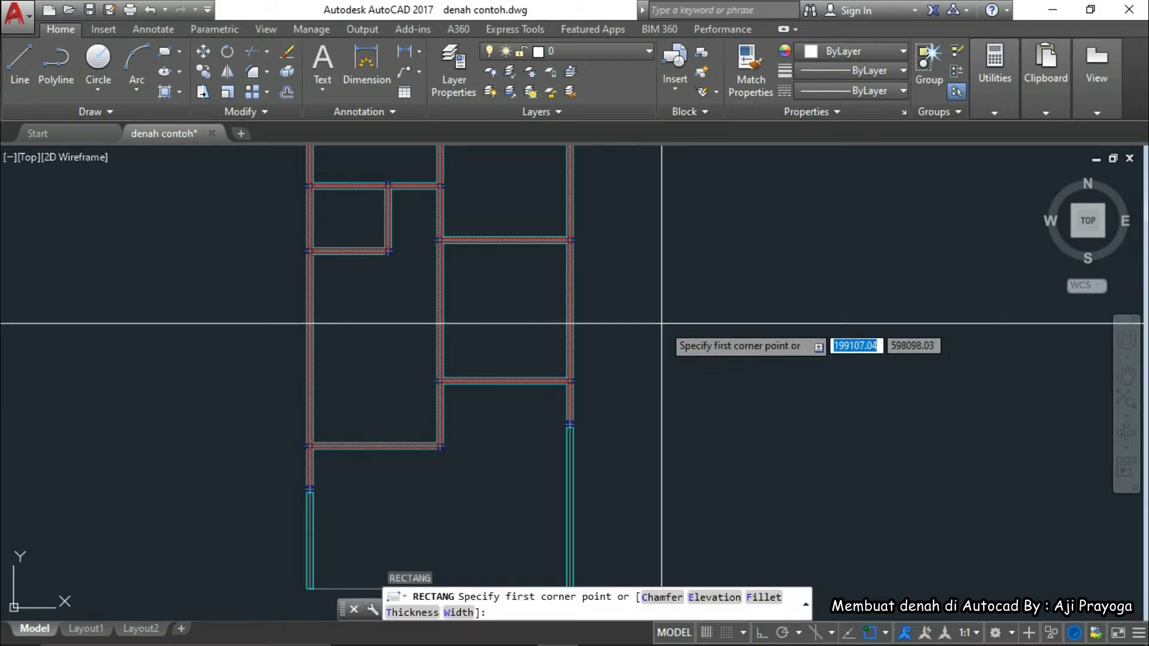
click(642, 324)
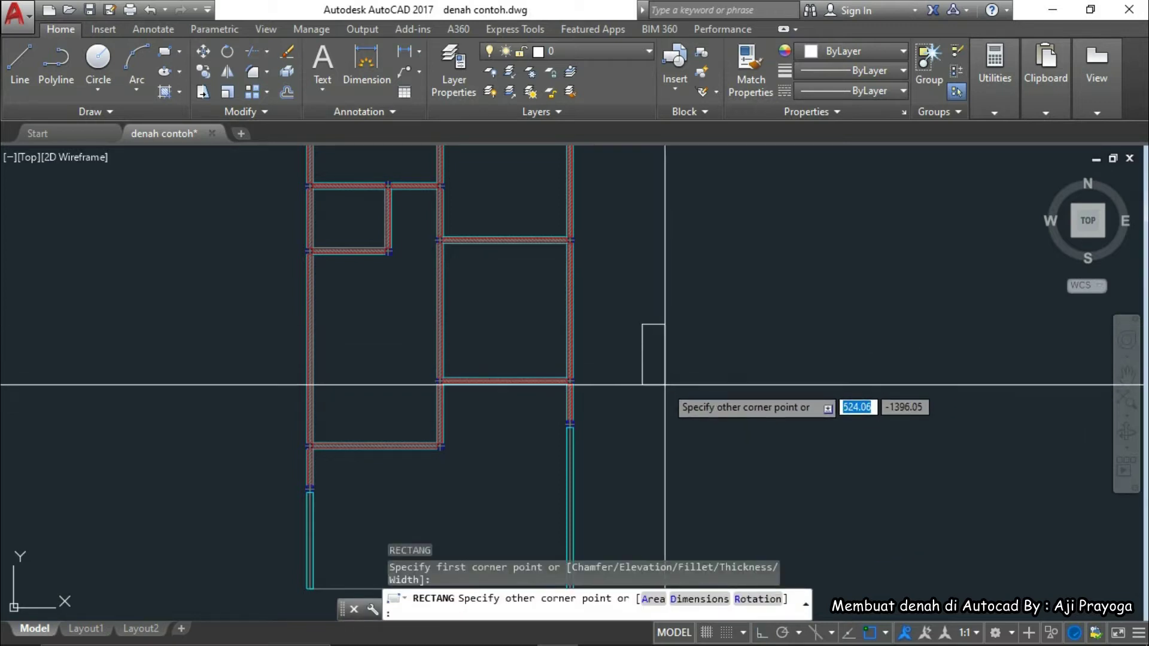
text(50)
key(Tab)
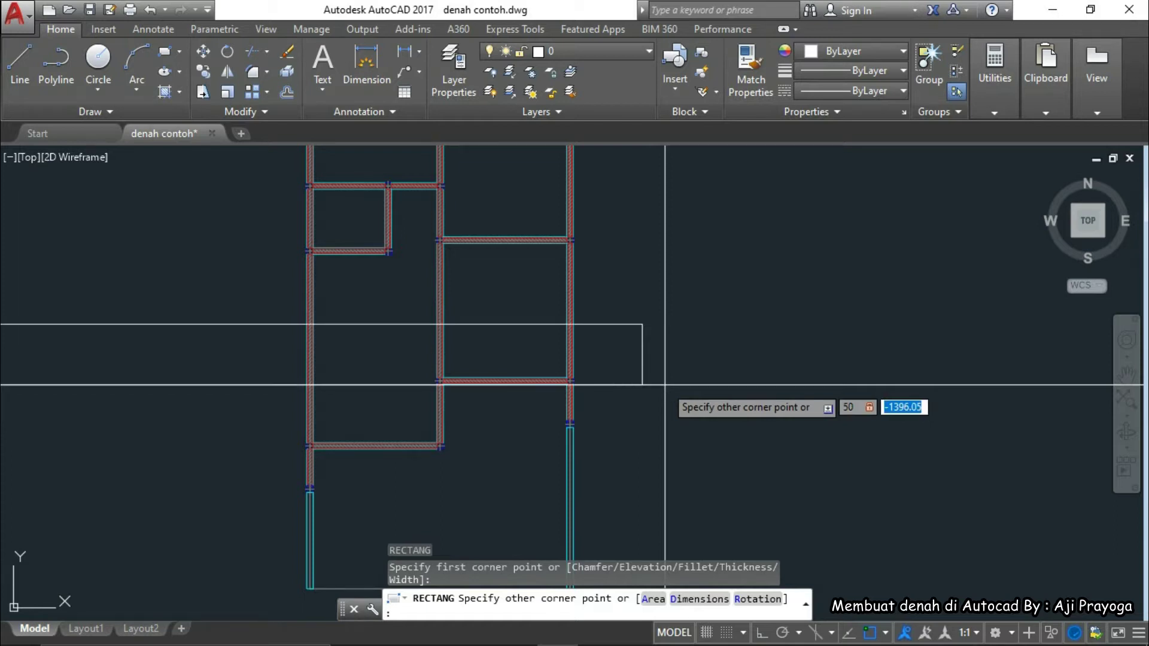
text(150)
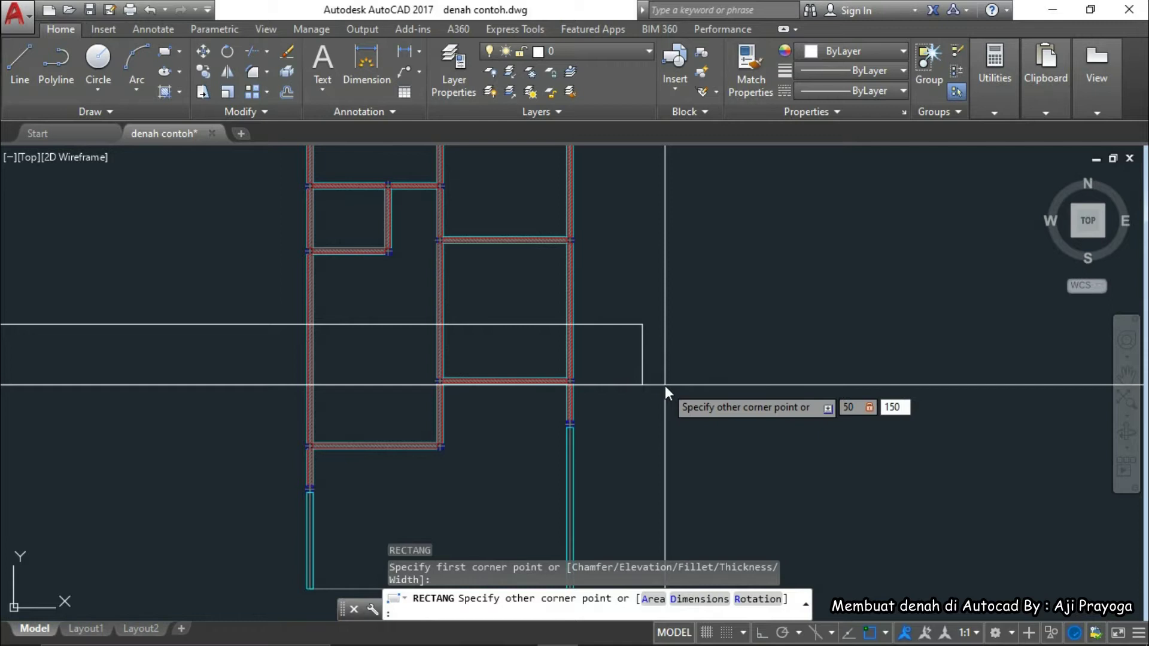
key(Return)
Draw a 10 by 30 rectangle just to the right of the 50 by 150 rectangle
scroll(644, 313, up, 6)
mouse_move(639, 362)
middle_down()
mouse_move(631, 351)
mouse_move(560, 385)
middle_up()
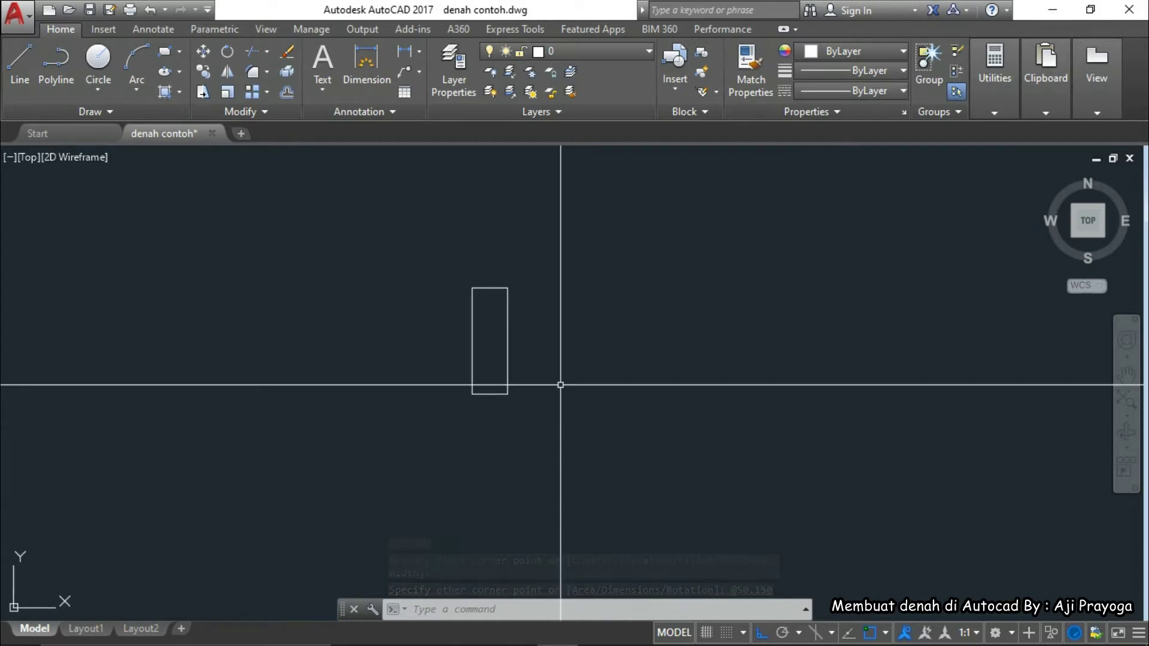
text(REC)
key(Return)
click(541, 301)
text(10)
key(Tab)
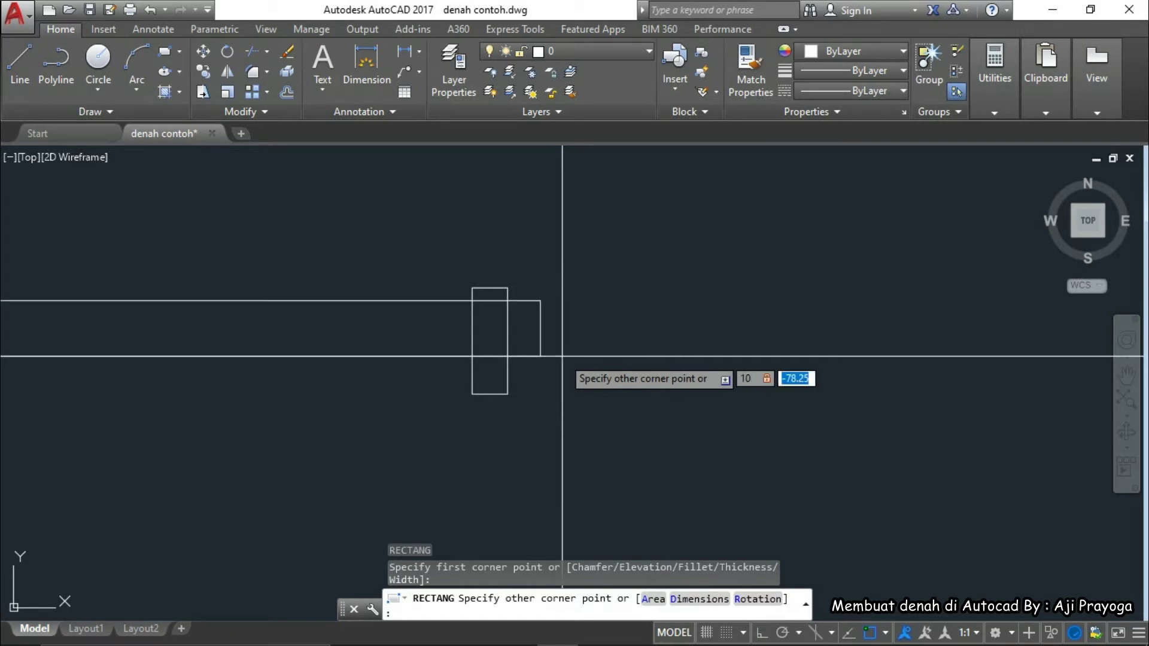
text(30)
key(Return)
Move the 10 by 30 rectangle by its upper-right corner onto the upper-right corner of the 50 by 150 rectangle
scroll(623, 354, up, 2)
drag(554, 302, 624, 355)
text(M)
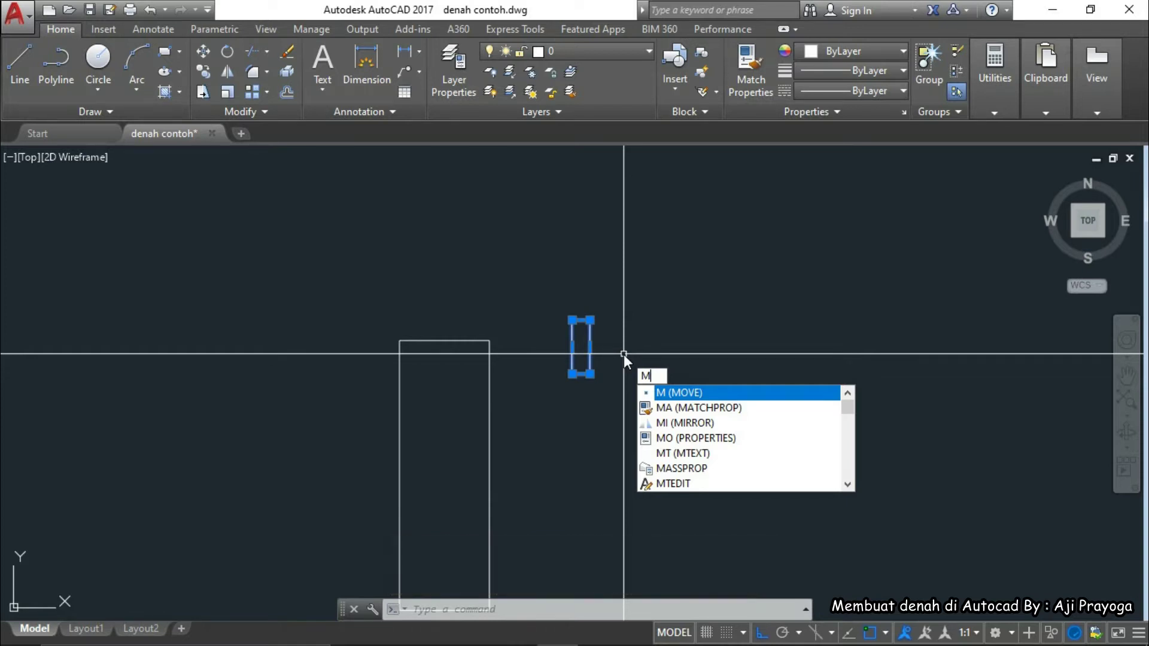
key(Return)
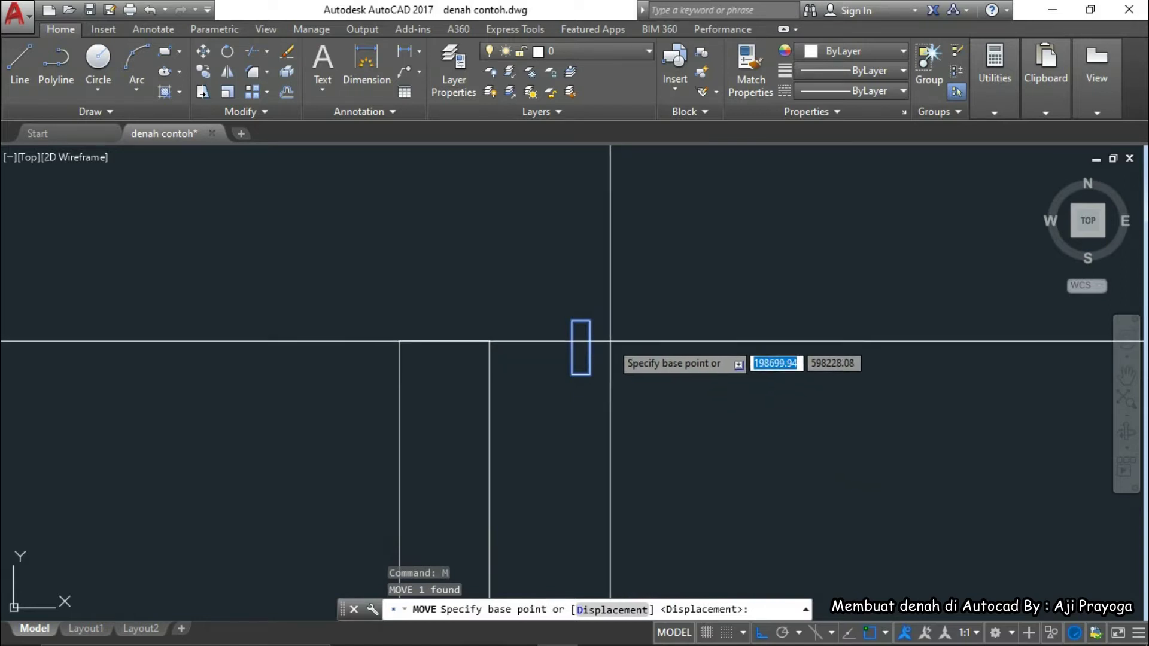
click(590, 320)
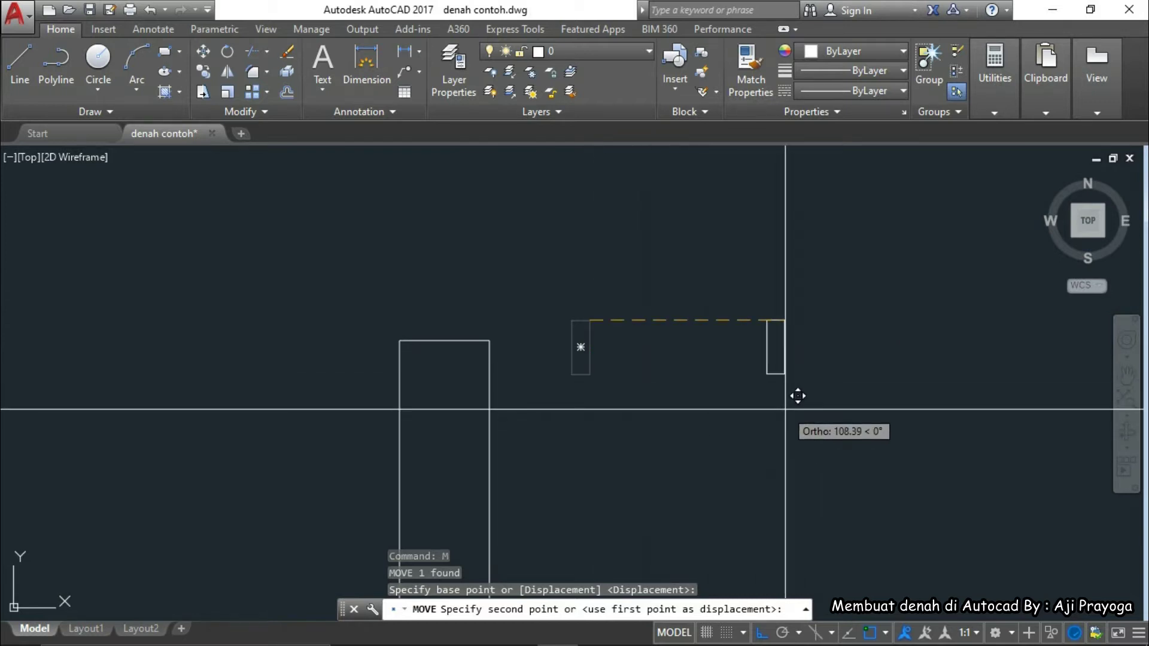
click(489, 340)
scroll(554, 372, down, 3)
scroll(522, 376, up, 3)
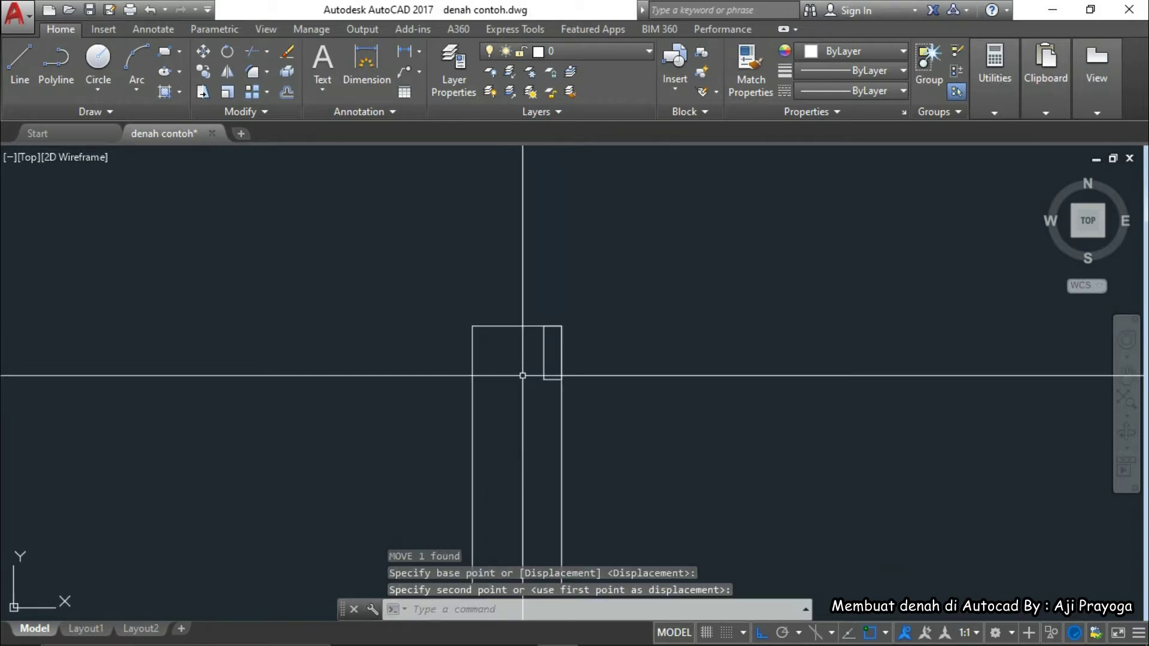
Trim the overlapping outer edges of the two rectangles to cut a notch in the large rectangle's upper-right corner
mouse_move(575, 359)
middle_down()
mouse_move(577, 384)
mouse_move(613, 325)
mouse_move(623, 381)
middle_up()
scroll(613, 325, down, 2)
text(R)
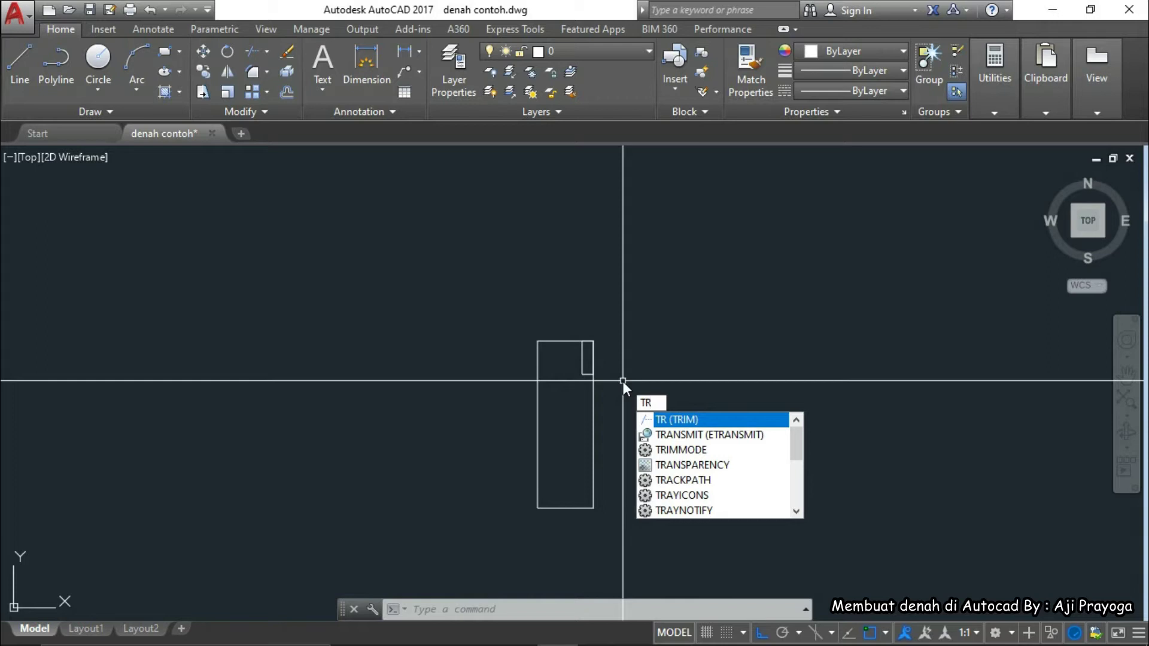
key(Return)
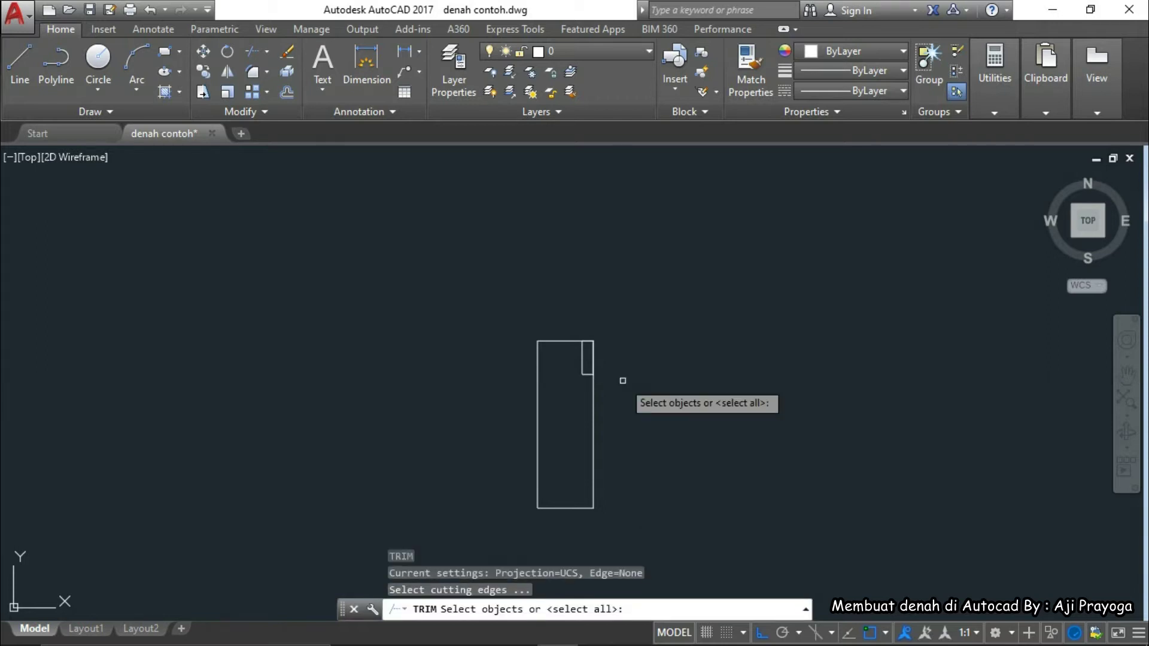
key(Return)
scroll(592, 368, up, 2)
click(610, 366)
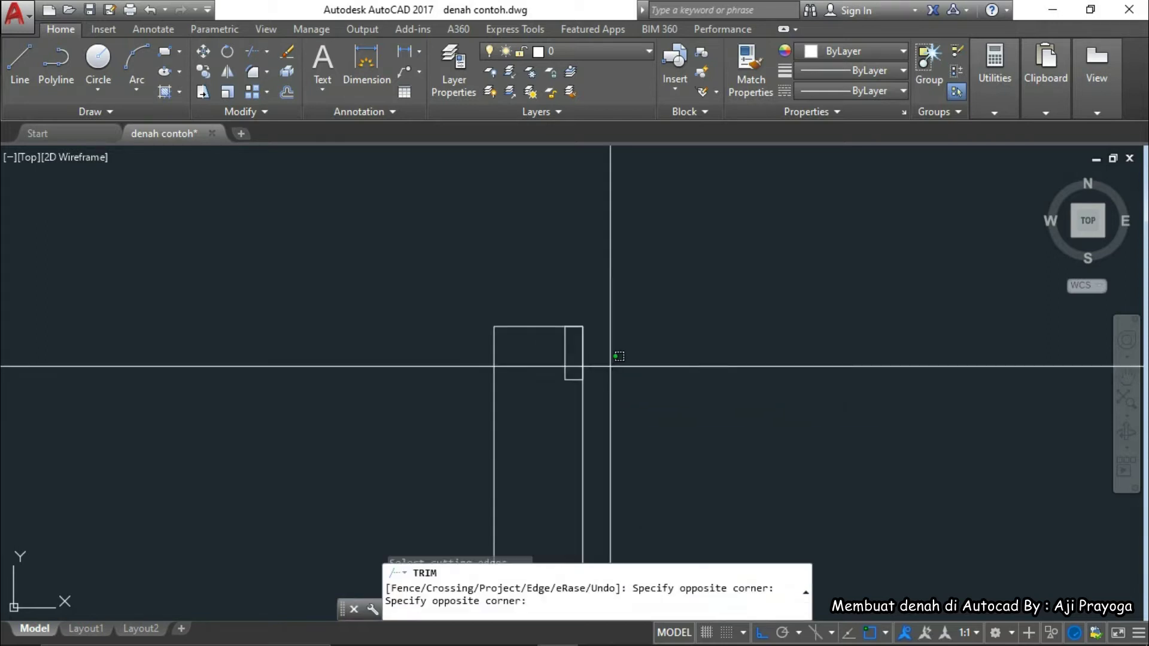
click(571, 294)
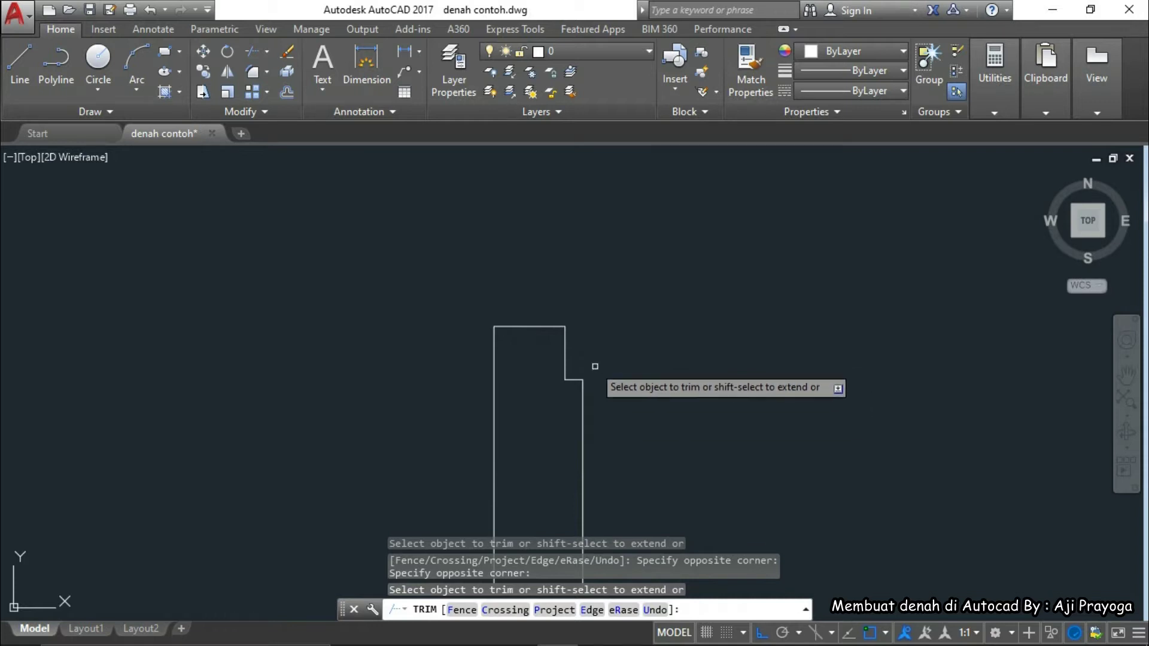
scroll(572, 358, down, 5)
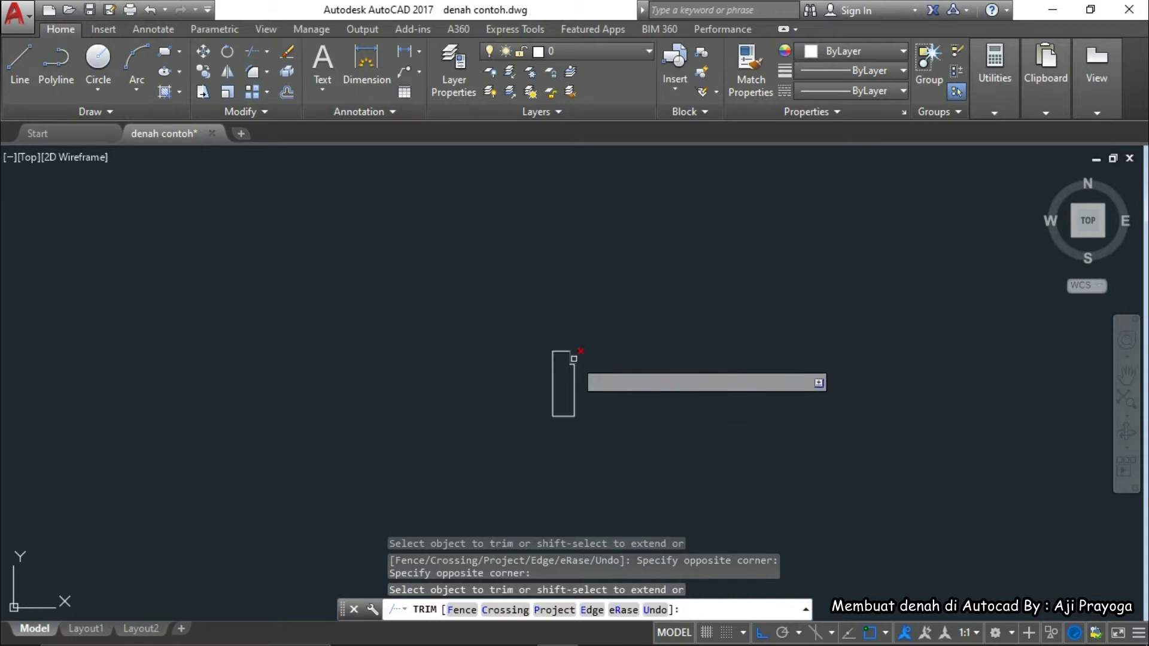
key(Escape)
Fillet the notch's short horizontal edge with the right vertical edge at radius 0 to join them into one outline
scroll(594, 378, up, 7)
middle_drag(560, 372, 626, 412)
text(F)
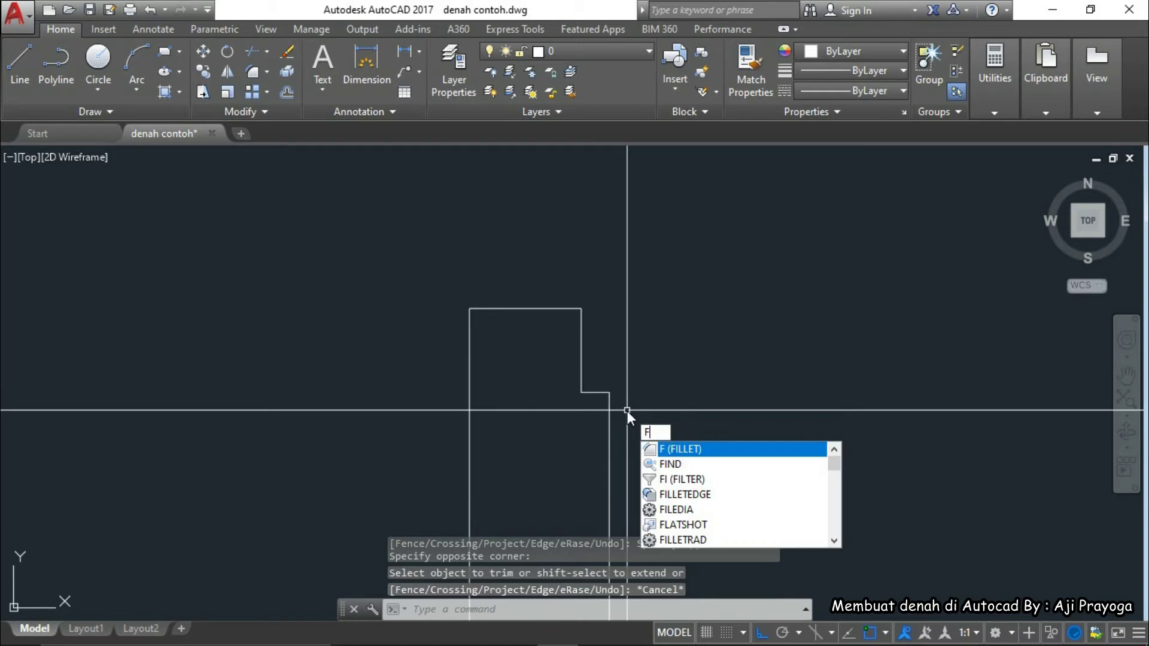
key(Return)
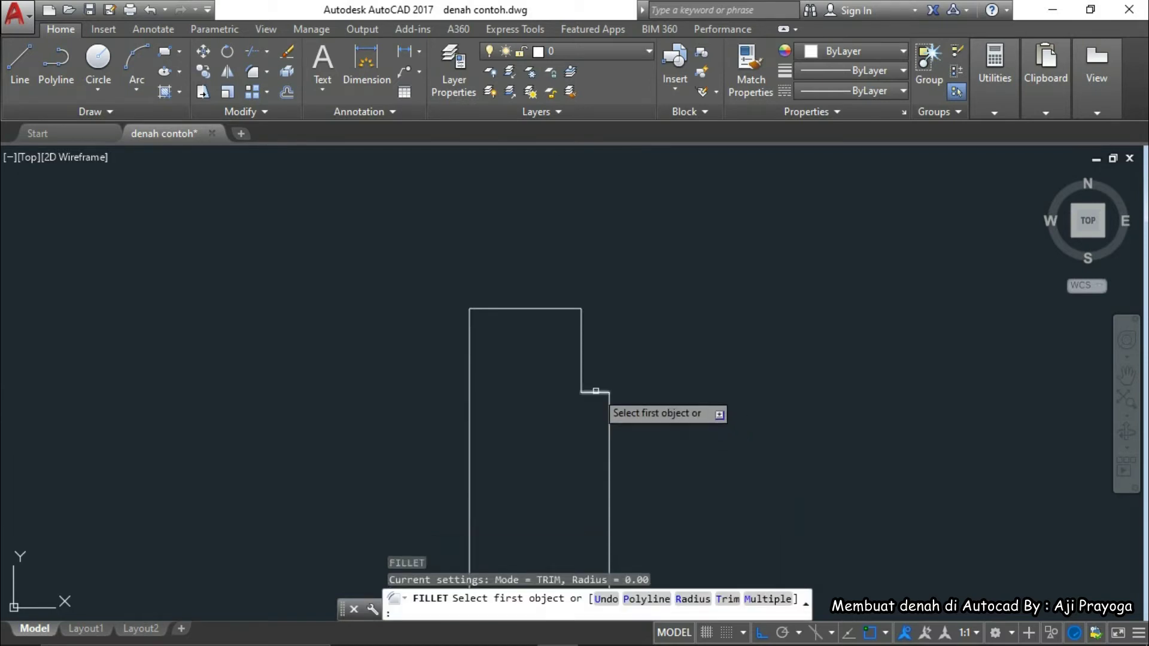
click(596, 390)
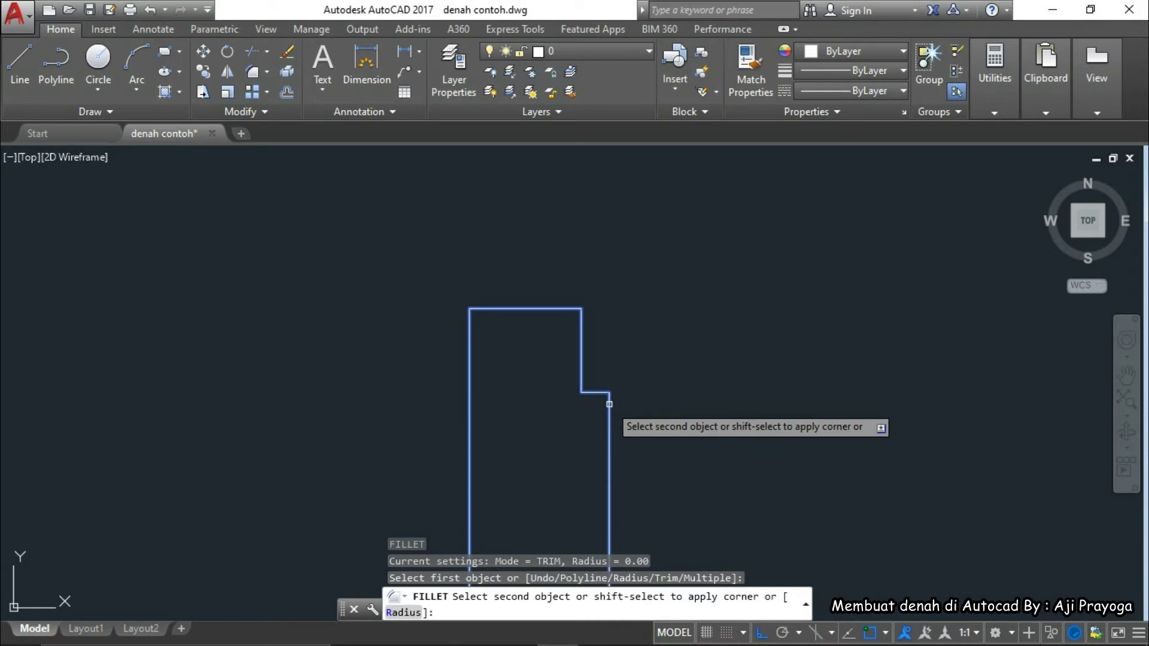
click(609, 405)
Examine the notched profile by selecting parts of it to check that its edges form a single outline
scroll(610, 403, up, 2)
middle_drag(613, 381, 594, 317)
drag(595, 353, 546, 384)
scroll(546, 385, down, 3)
middle_drag(533, 375, 516, 344)
key(Escape)
scroll(569, 400, down, 1)
middle_drag(571, 400, 477, 418)
scroll(520, 403, down, 1)
click(519, 417)
click(470, 435)
key(Escape)
click(477, 418)
click(457, 411)
key(Escape)
middle_drag(551, 405, 482, 414)
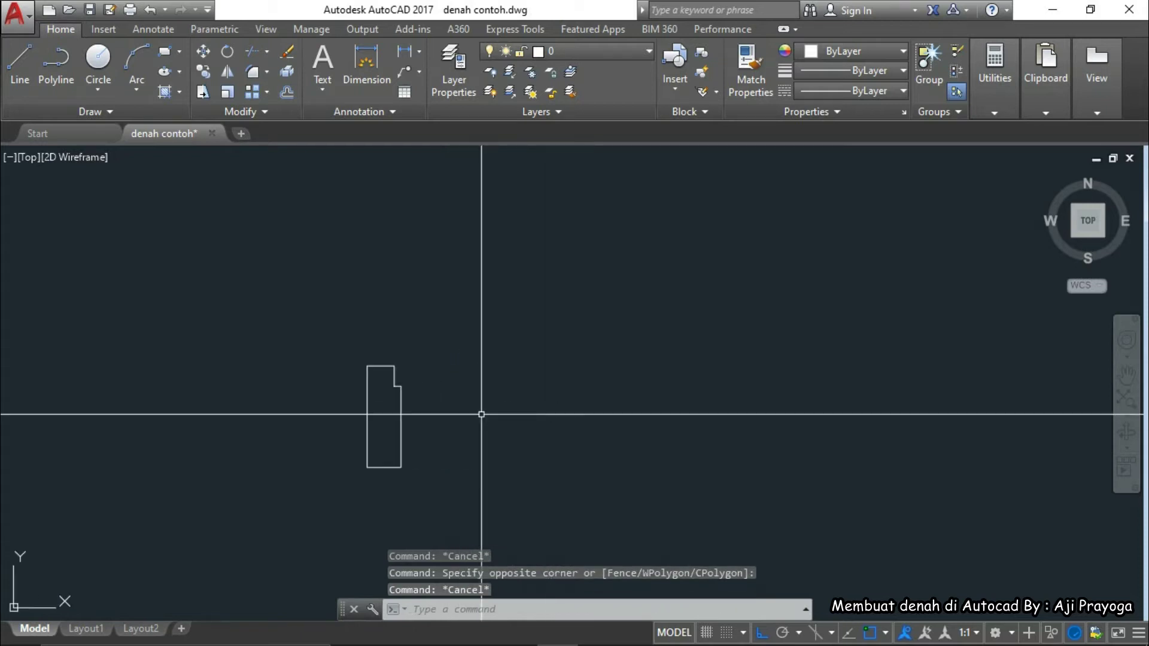
Draw an 850-long horizontal line to the right from the profile's top corner at the notch
text(l)
key(Return)
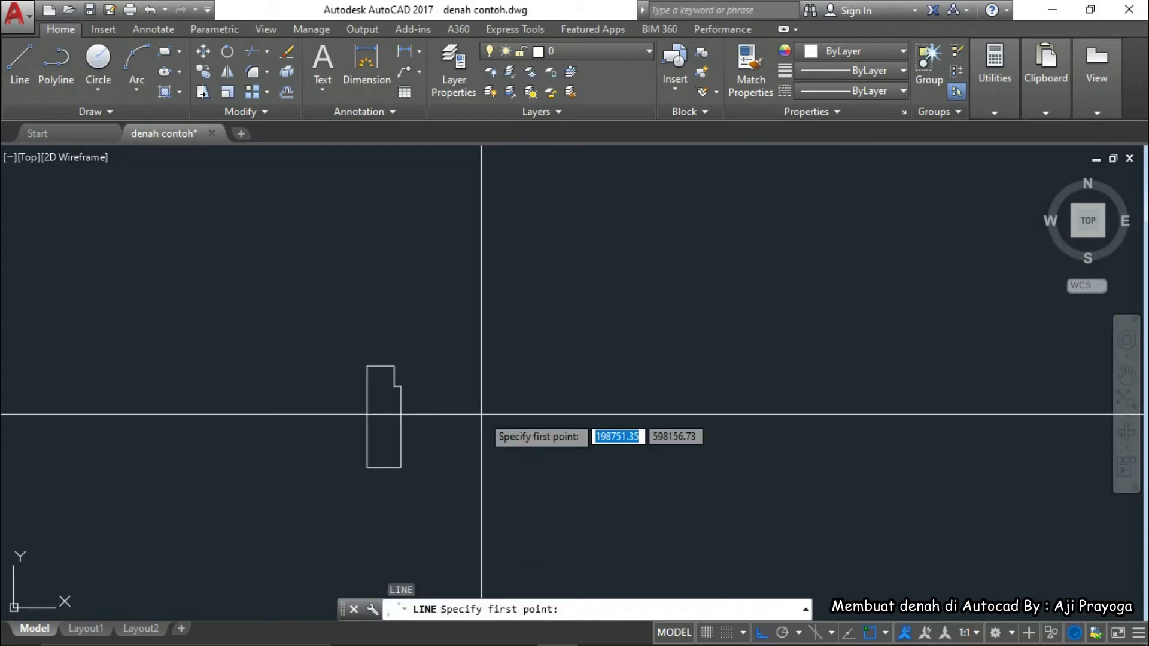
click(394, 366)
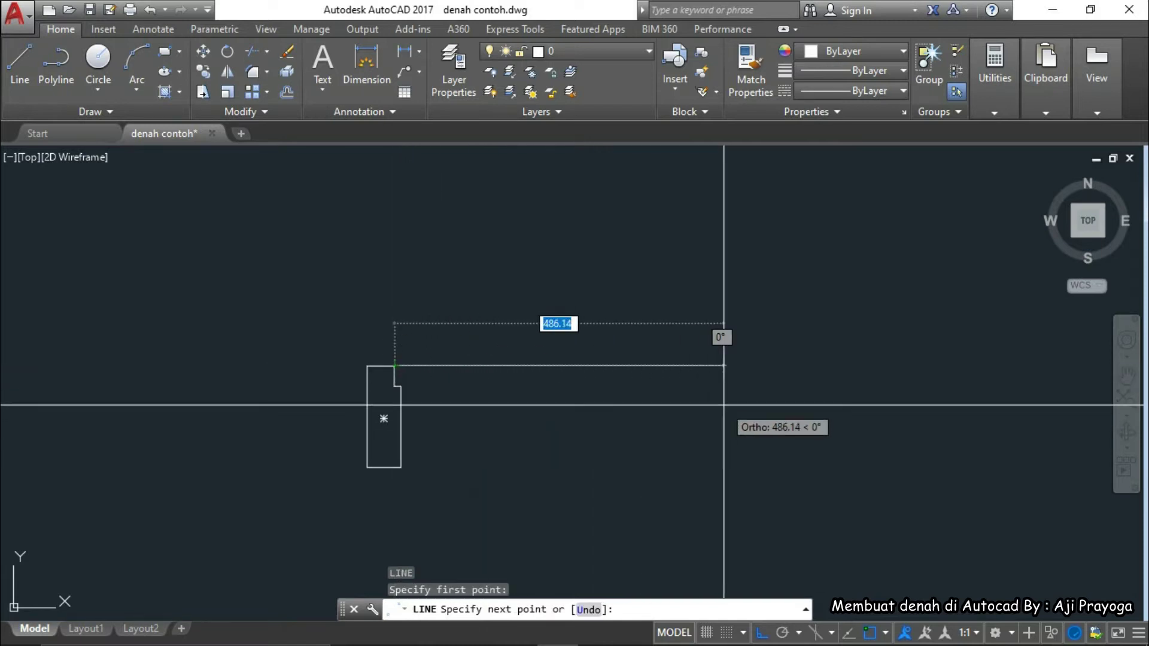
text(850)
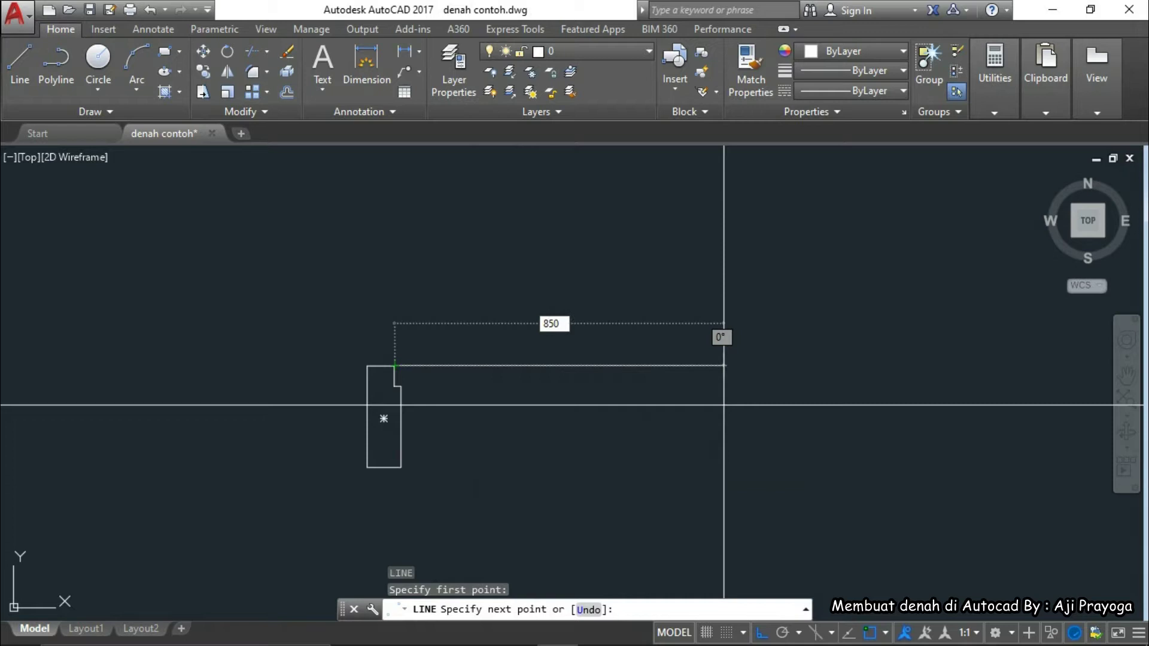
key(Return)
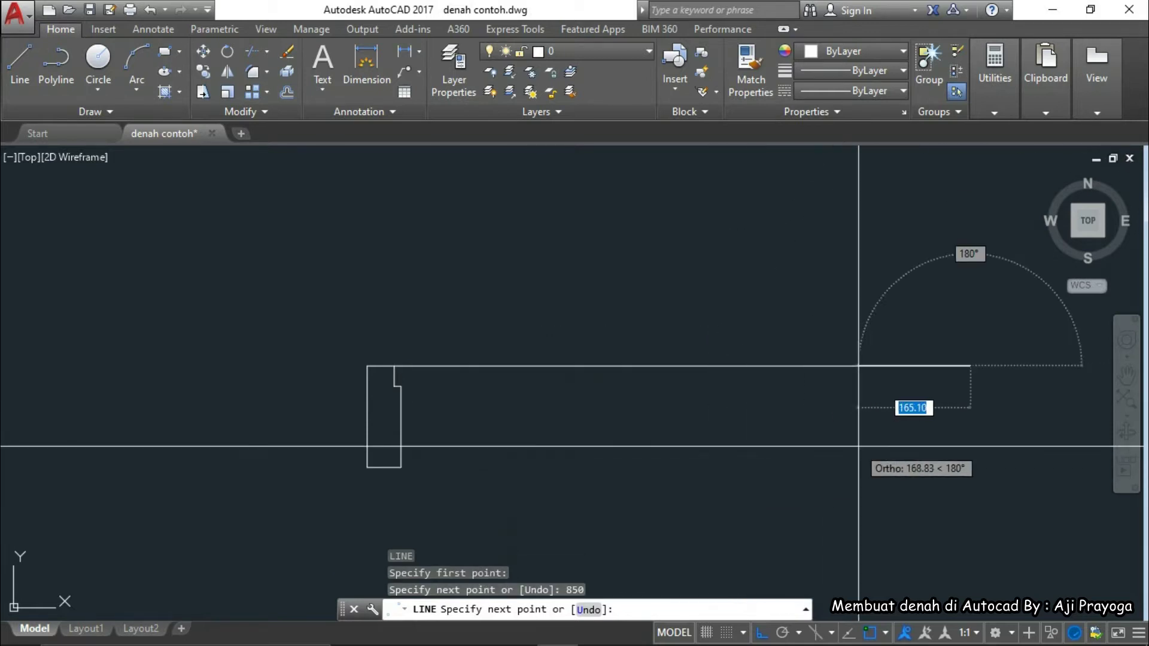
key(Escape)
click(805, 416)
click(698, 308)
scroll(605, 328, down, 2)
key(Escape)
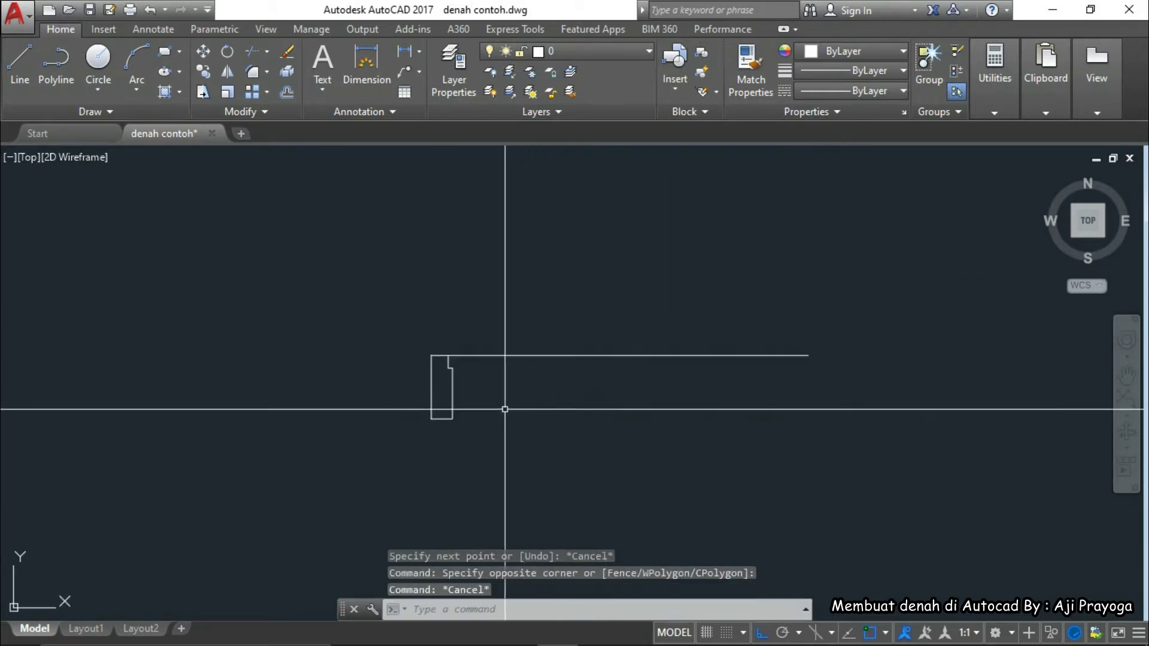
key(Escape)
Mirror the notched profile about a vertical axis through the midpoint of the 850 line, keeping the original
middle_drag(503, 403, 527, 405)
click(577, 392)
click(444, 394)
text(MI)
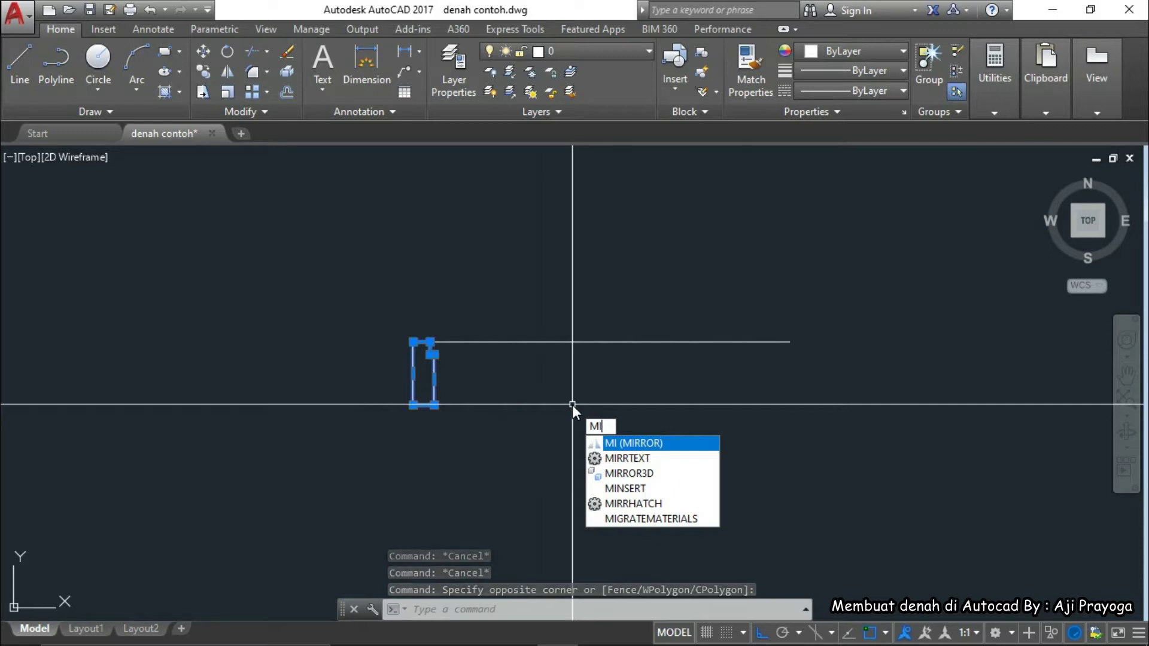
key(Return)
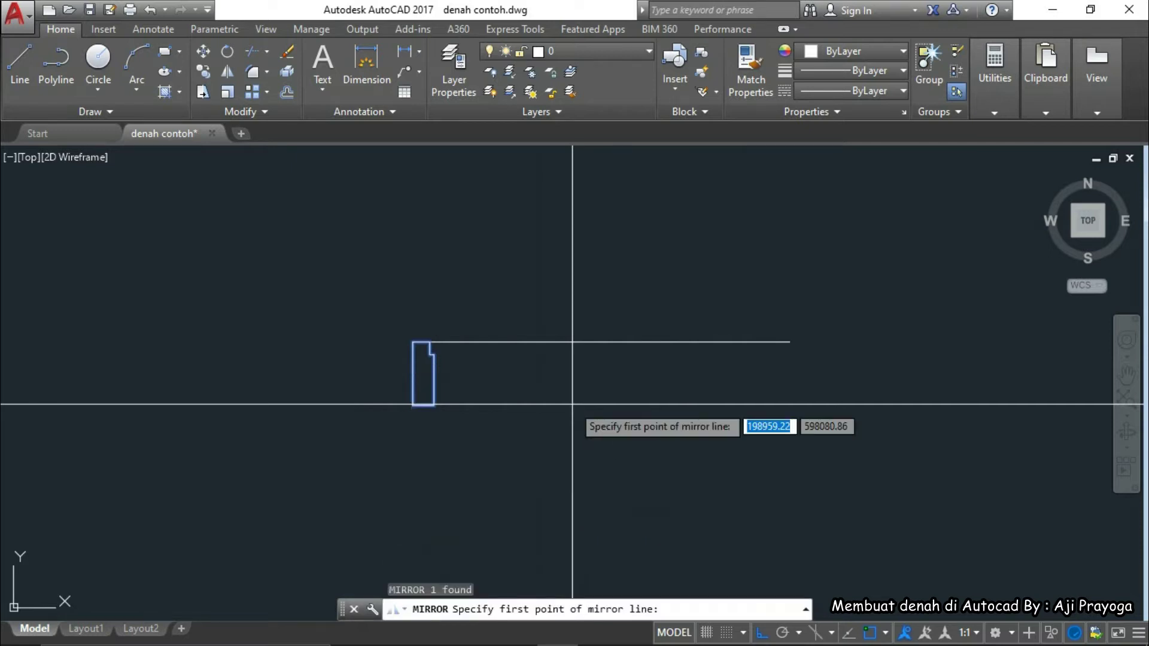
click(610, 343)
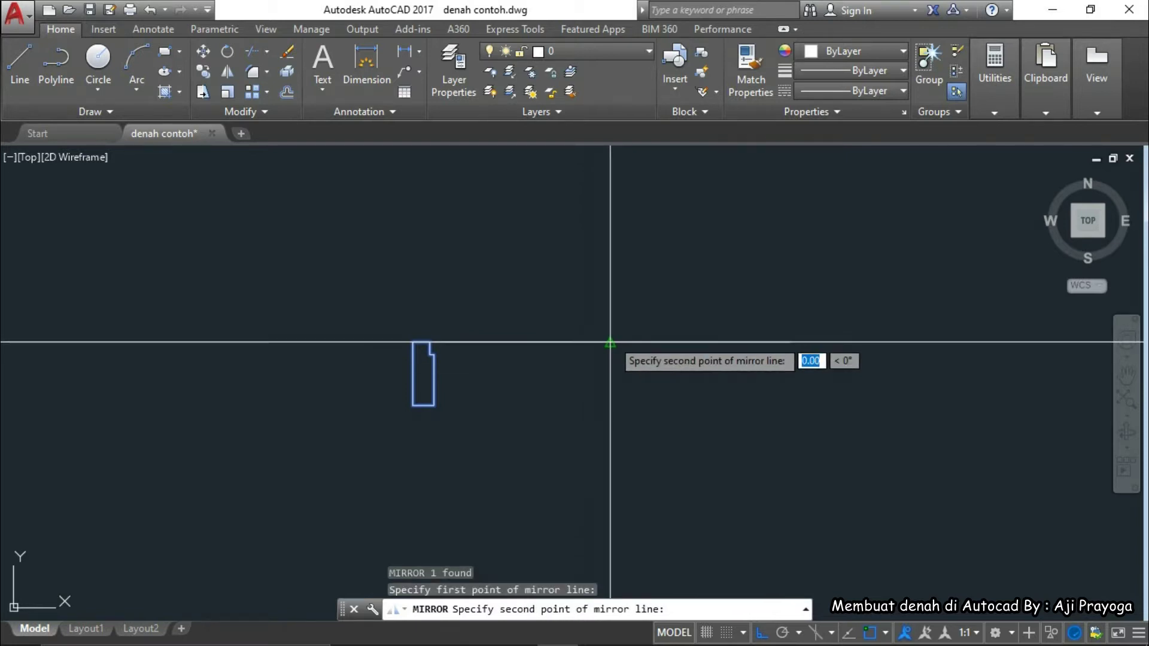
click(661, 162)
key(Return)
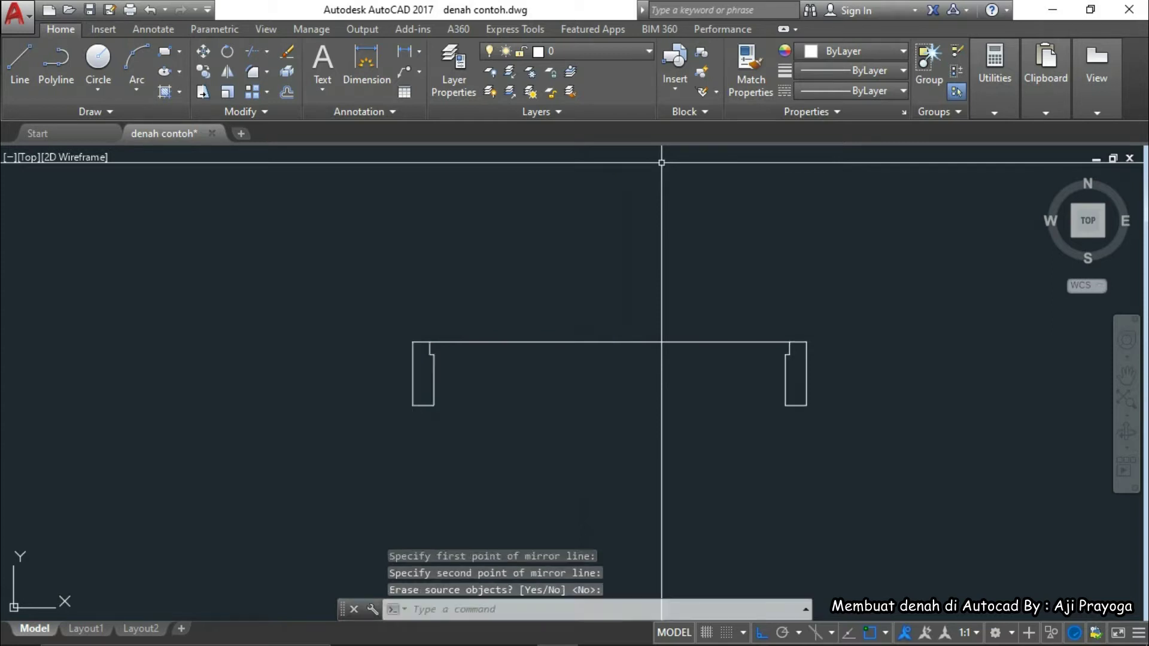
Delete the 850 helper line between the two notched profiles
scroll(615, 386, down, 2)
click(615, 359)
click(614, 379)
click(611, 380)
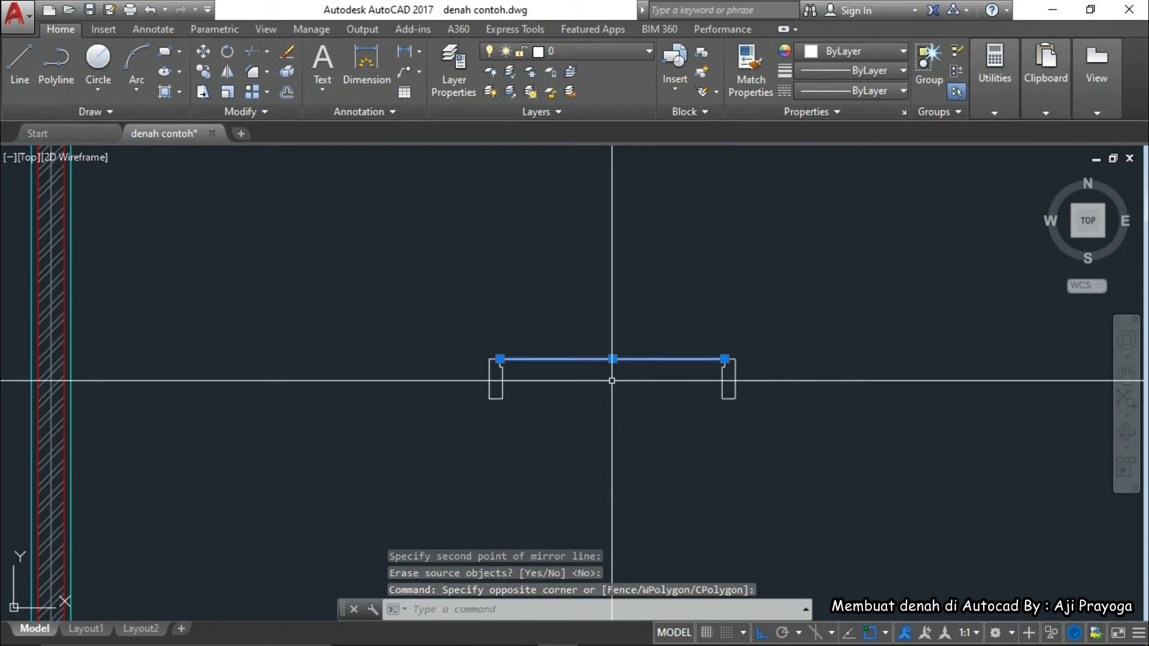
key(Delete)
Draw a rectangle spanning between the two profiles, from the left notch's top corner to the right notch's inner corner
middle_drag(611, 381, 636, 390)
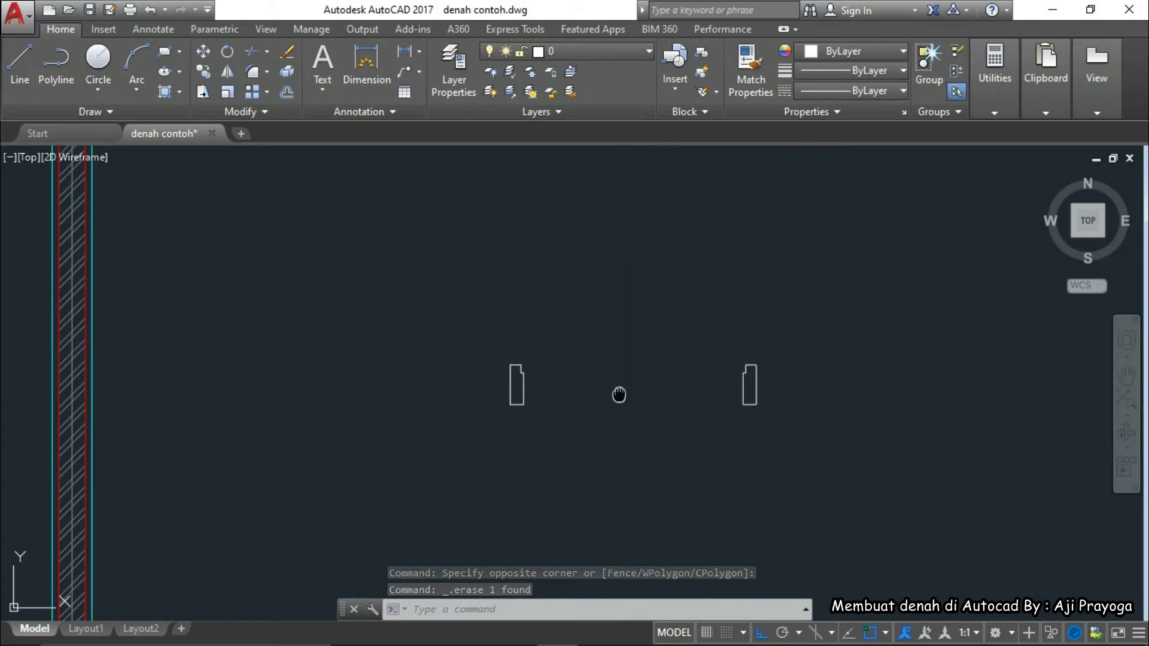
middle_drag(618, 390, 628, 424)
scroll(628, 424, up, 4)
scroll(508, 441, down, 2)
middle_drag(508, 441, 526, 446)
scroll(513, 450, up, 2)
text(E)
key(Escape)
text(REC)
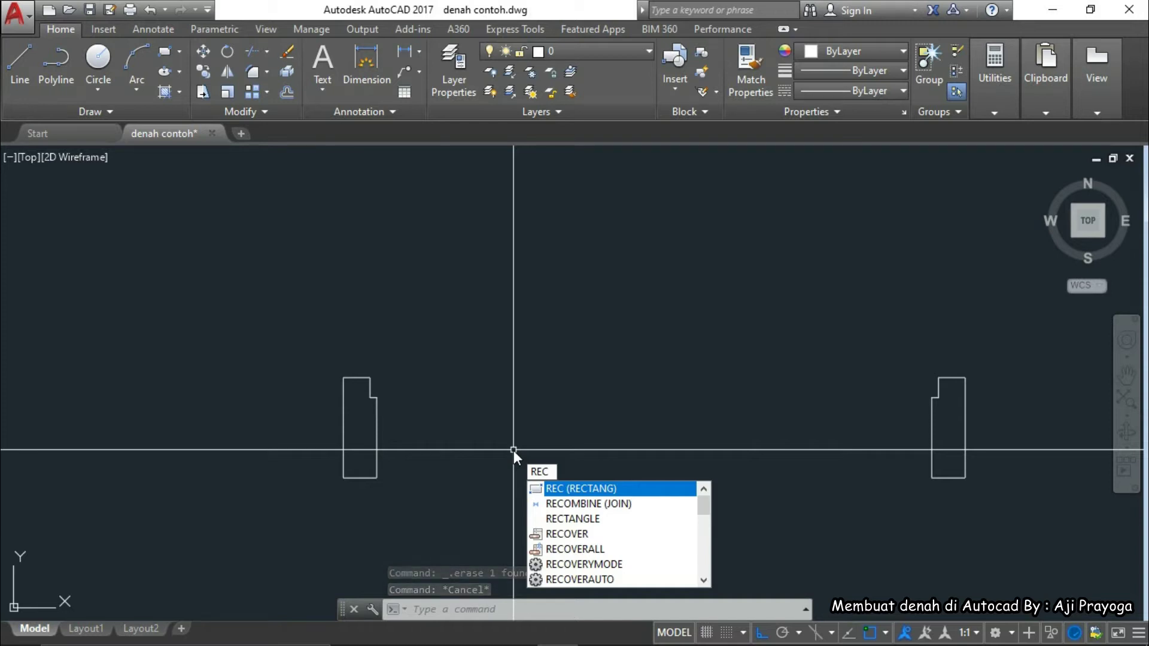
key(Return)
scroll(359, 369, up, 2)
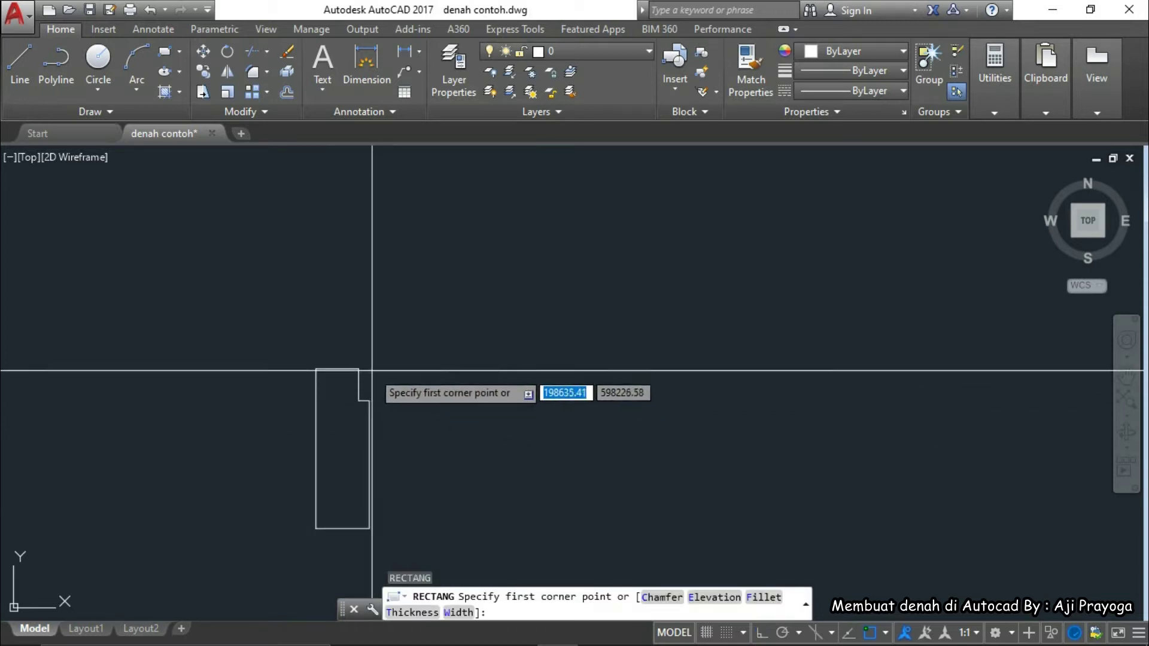
click(358, 368)
scroll(357, 383, down, 4)
scroll(688, 395, up, 6)
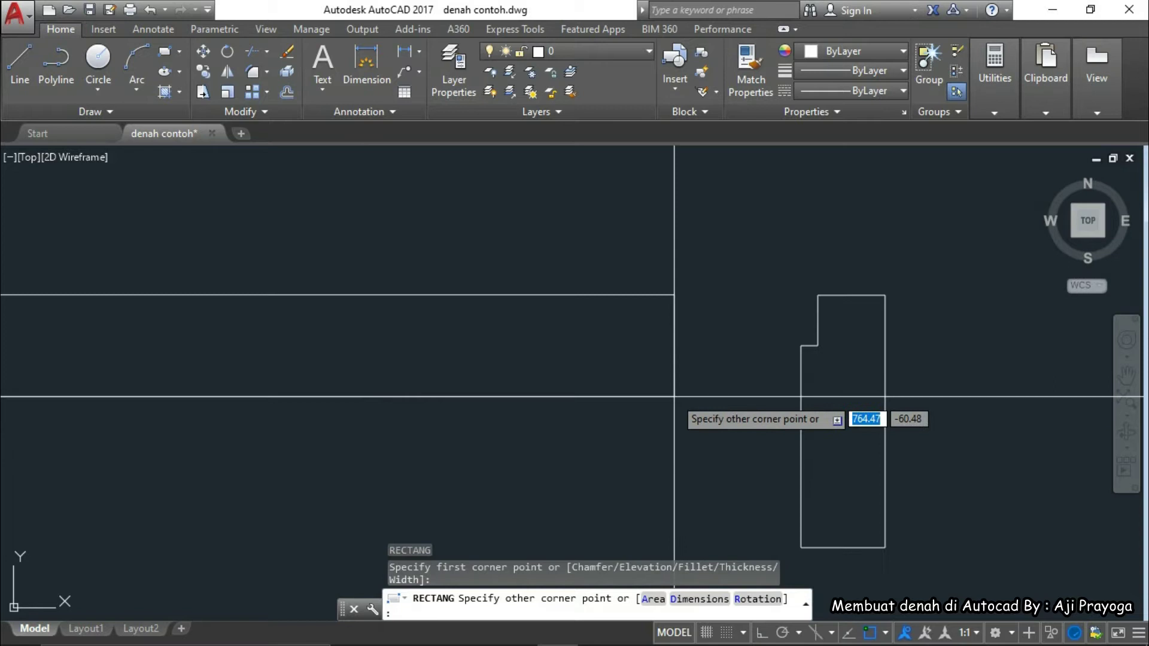
key(Escape)
key(Escape)
scroll(817, 359, down, 4)
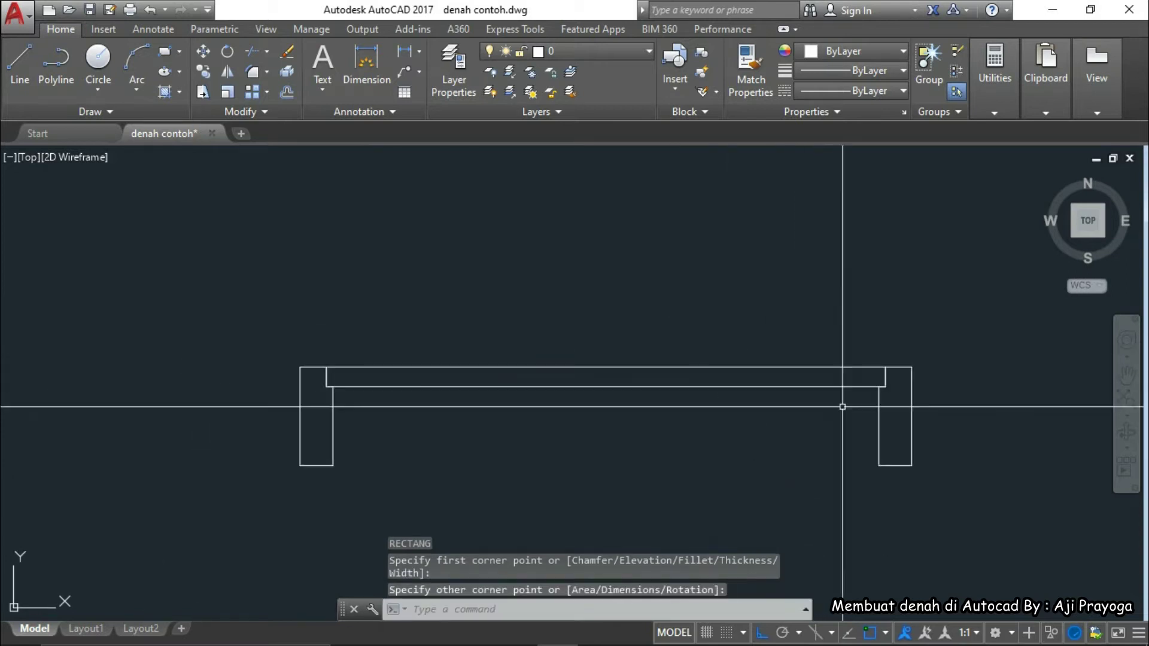
scroll(354, 388, up, 3)
click(385, 392)
scroll(419, 401, down, 3)
click(436, 411)
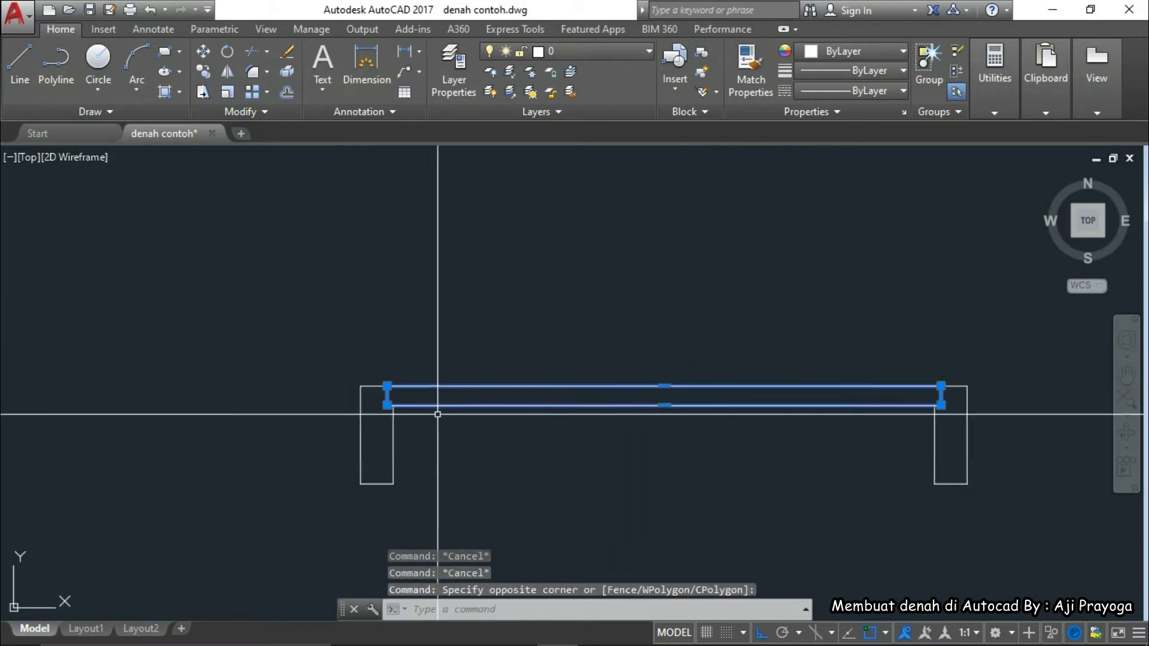
key(Escape)
key(Escape)
scroll(461, 413, up, 4)
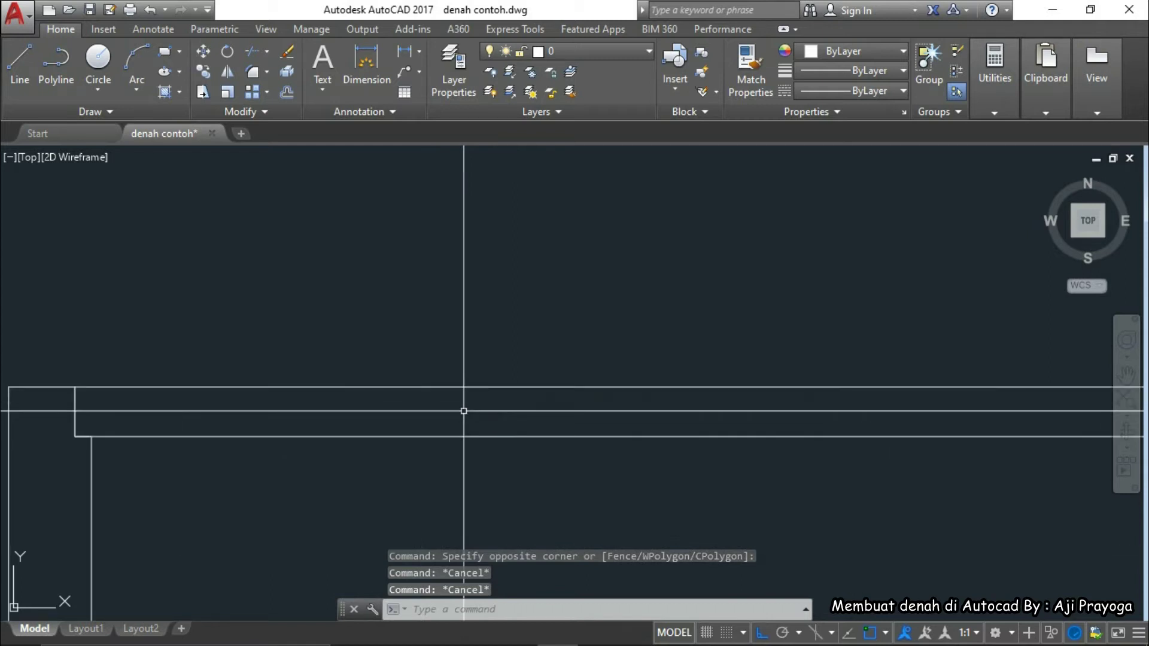
scroll(464, 411, down, 4)
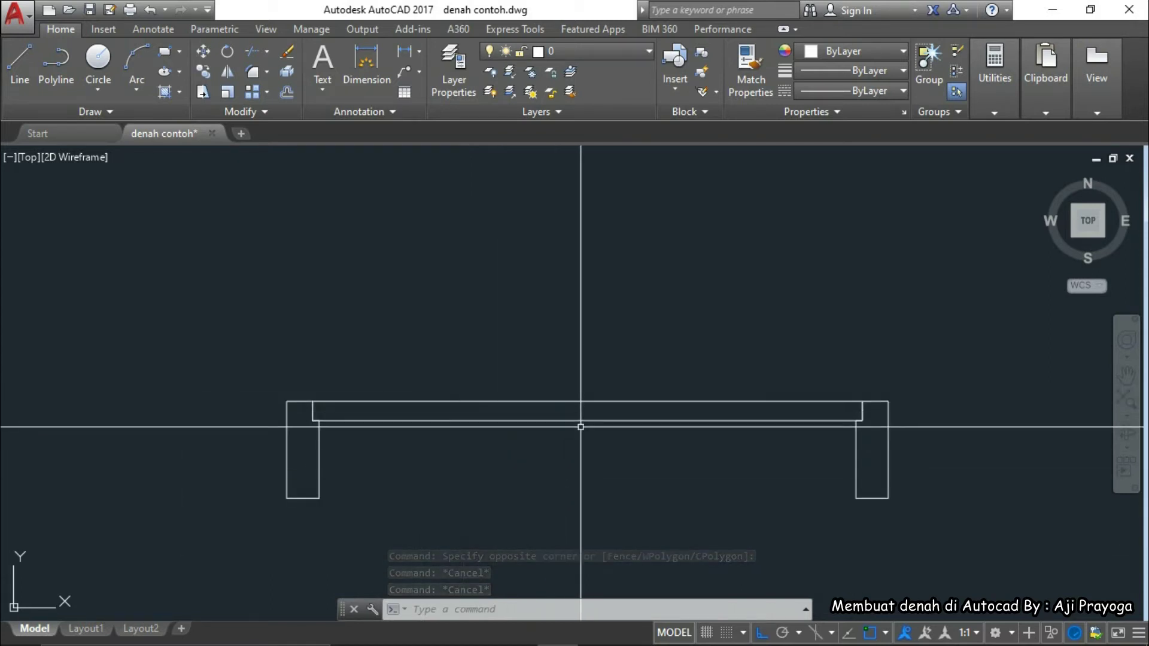
Draw a 100 by 30 rectangle just below the left notched profile
middle_drag(523, 464, 510, 449)
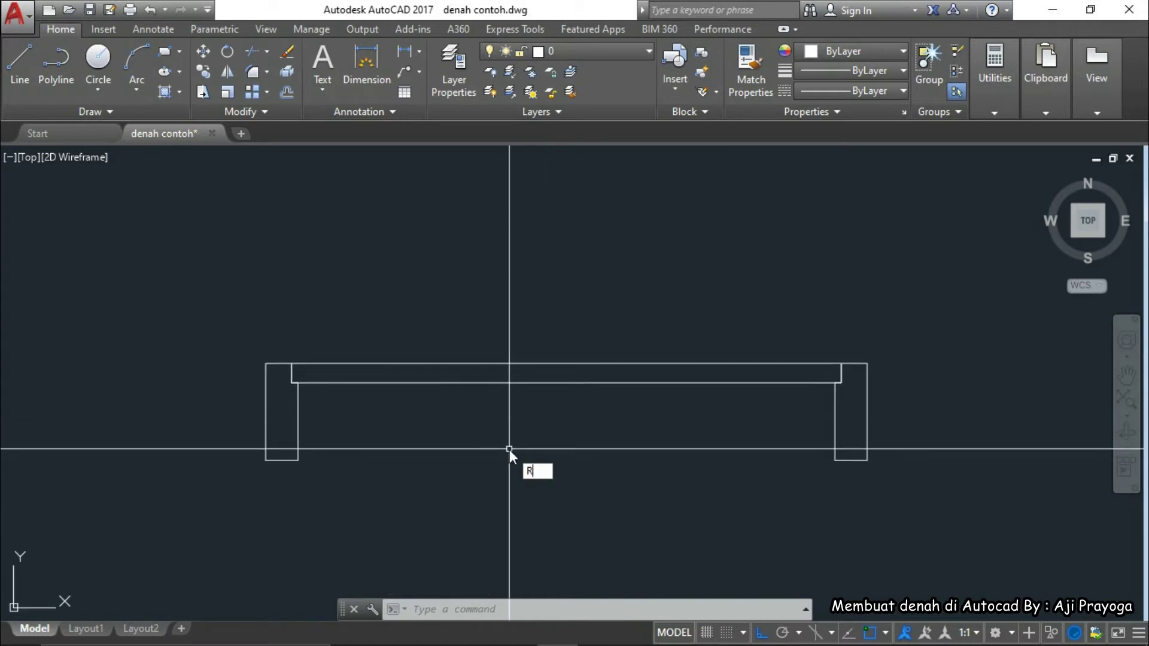
text(EC)
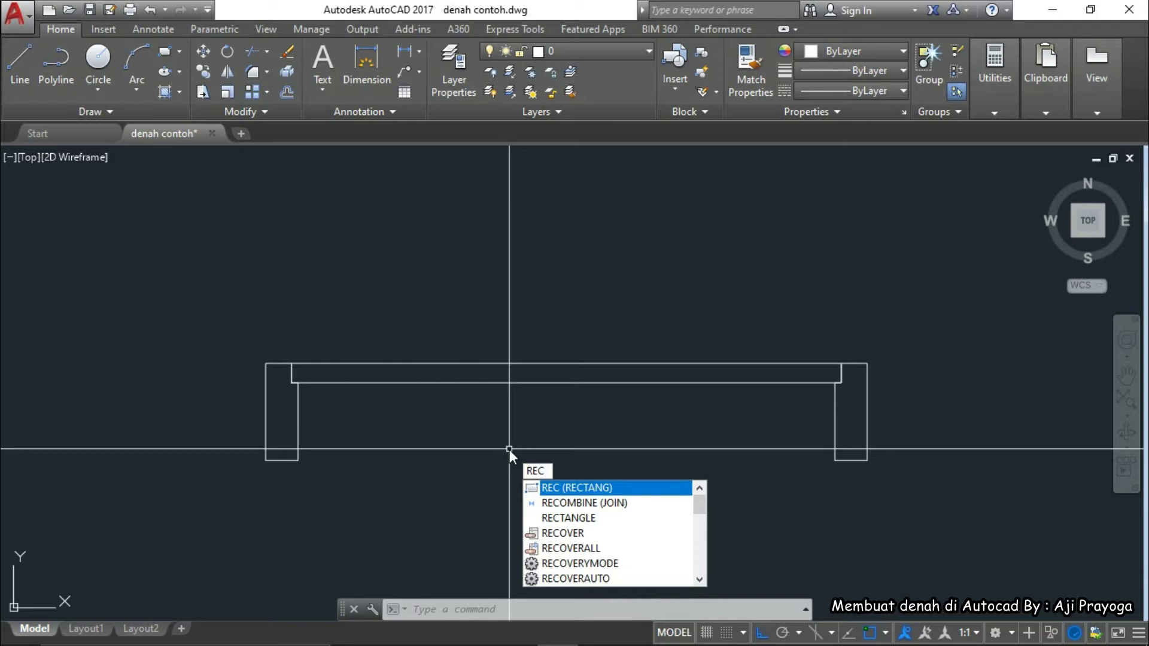
key(Return)
middle_drag(454, 458, 461, 379)
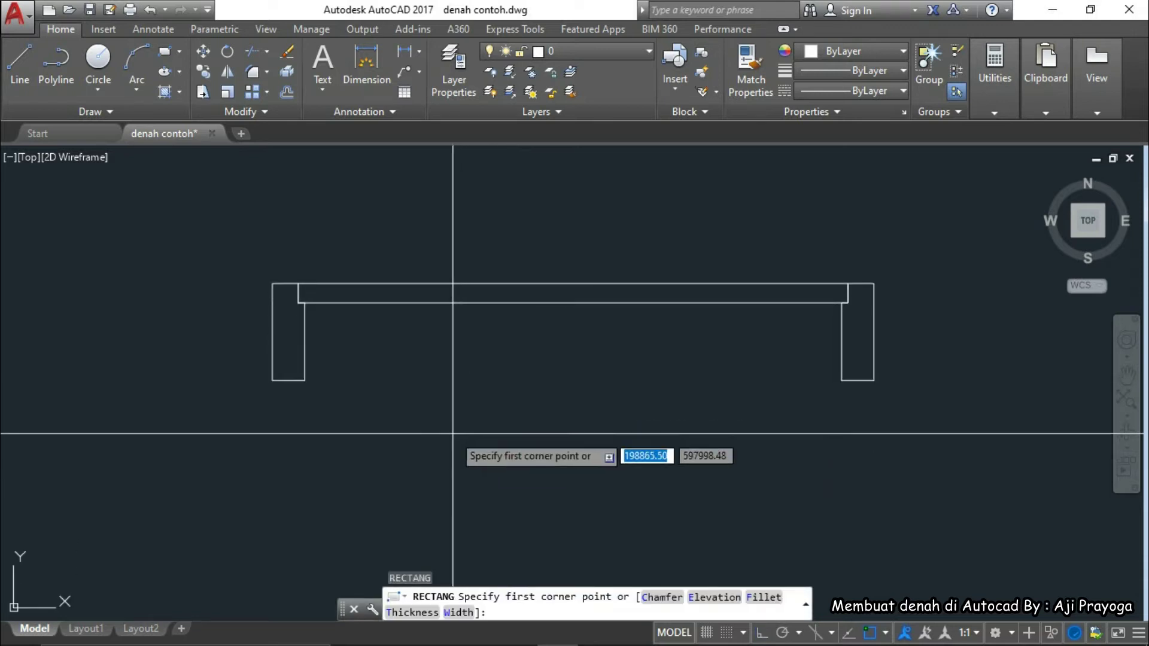
scroll(311, 278, up, 4)
middle_drag(424, 239, 451, 341)
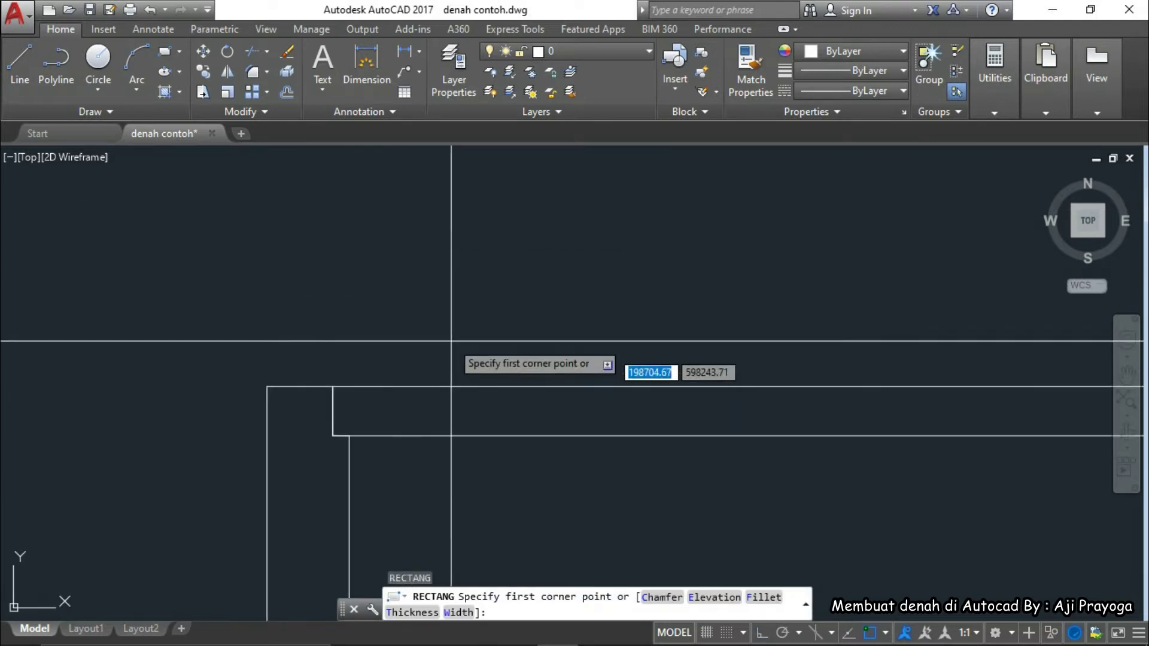
mouse_move(419, 395)
middle_down()
mouse_move(431, 411)
mouse_move(409, 377)
middle_up()
scroll(409, 377, down, 2)
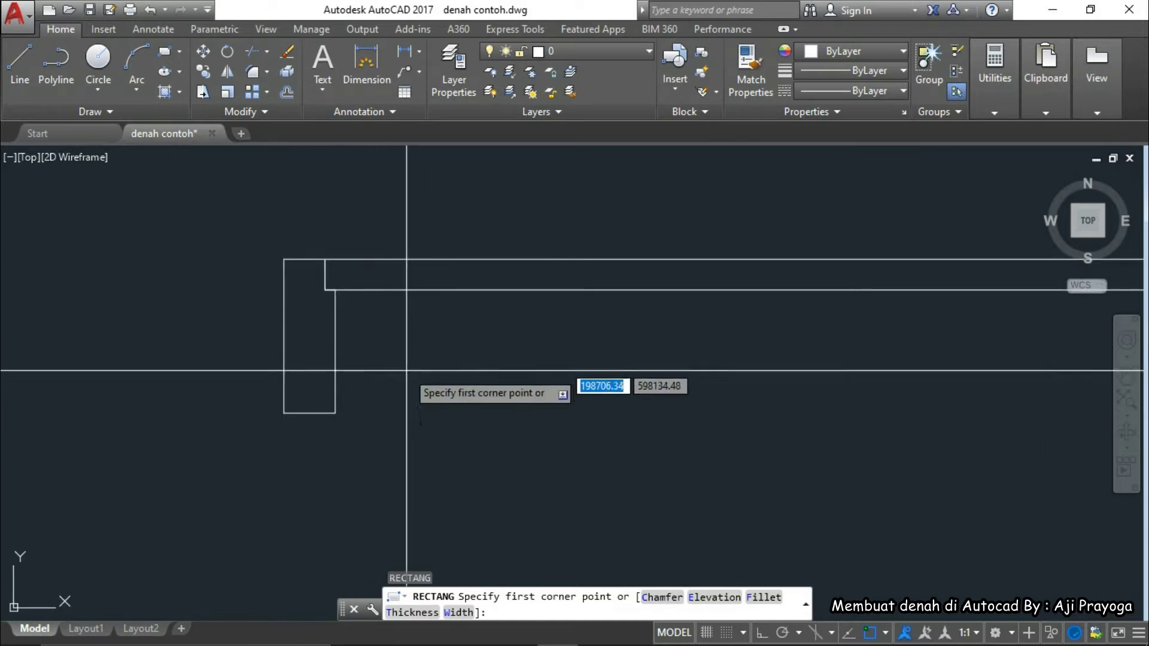
click(338, 446)
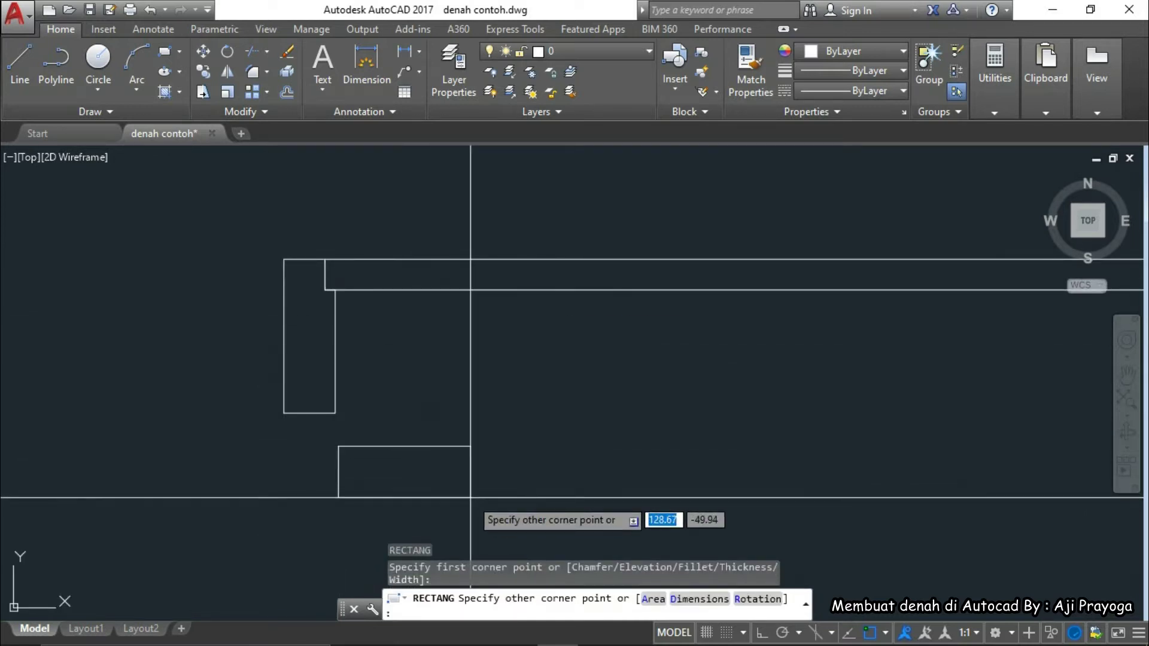
text(100)
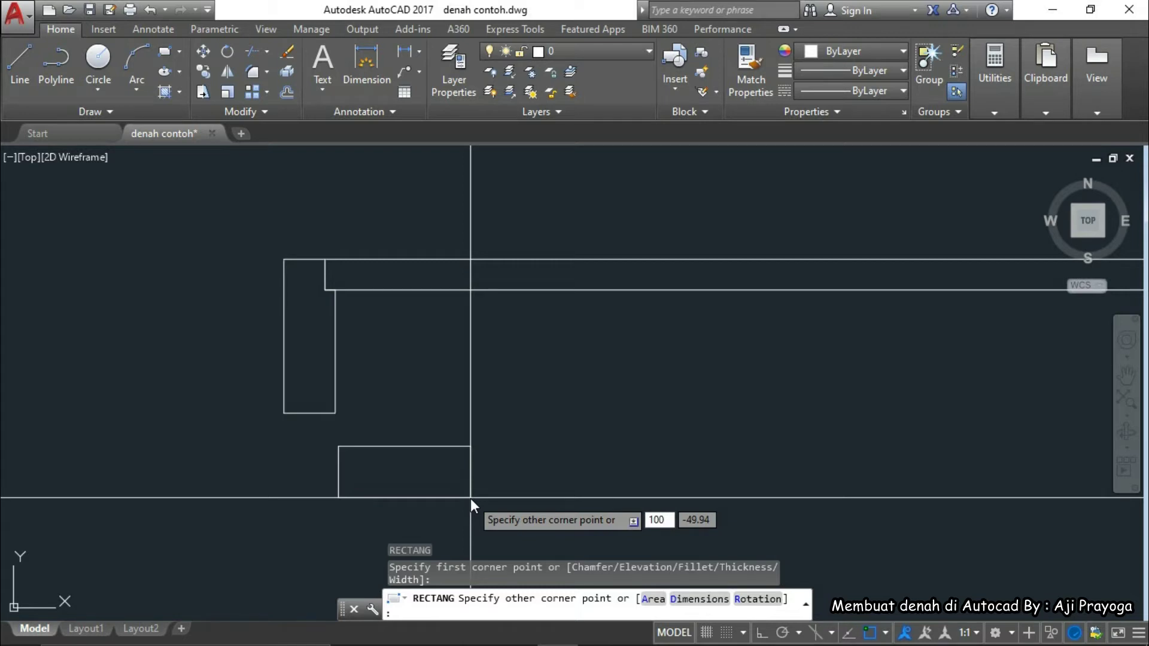
key(Tab)
text(30)
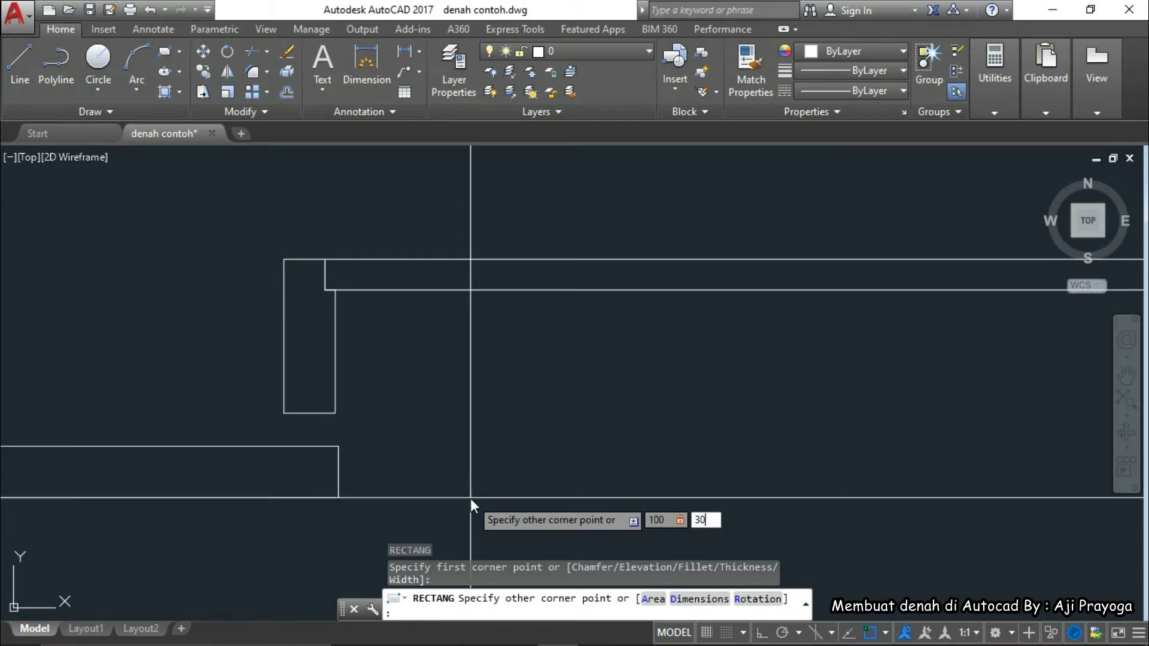
key(Return)
Move the 100 by 30 rectangle by its lower-left corner onto the left profile's inner notch corner
click(476, 432)
click(420, 434)
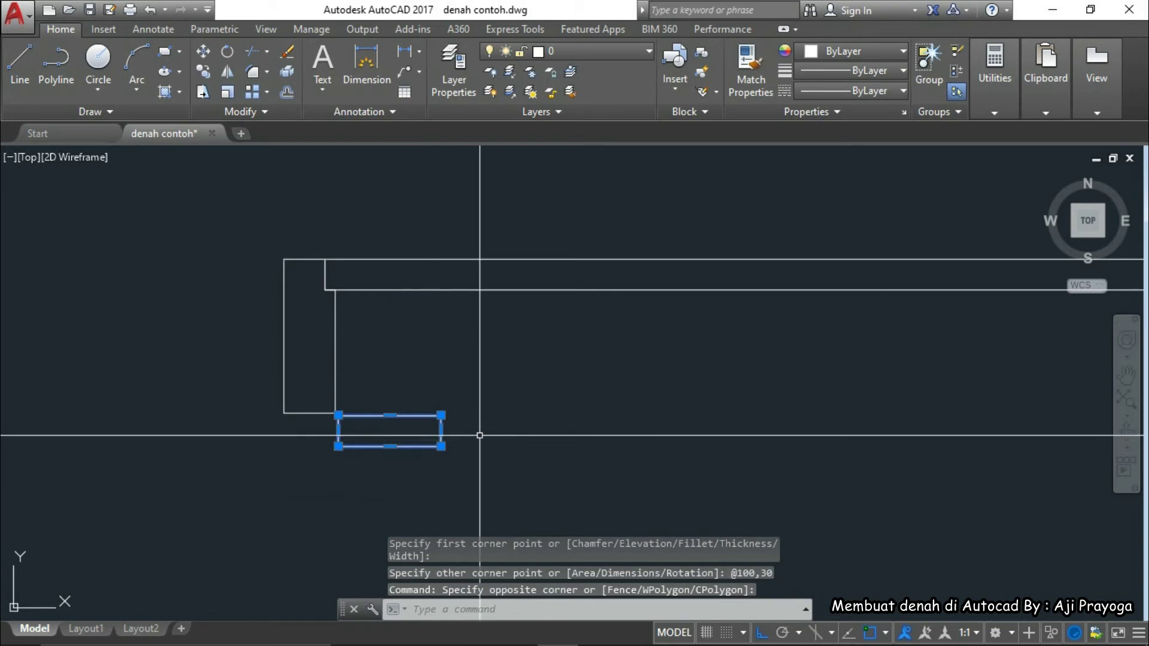
middle_drag(496, 435, 559, 458)
key(Return)
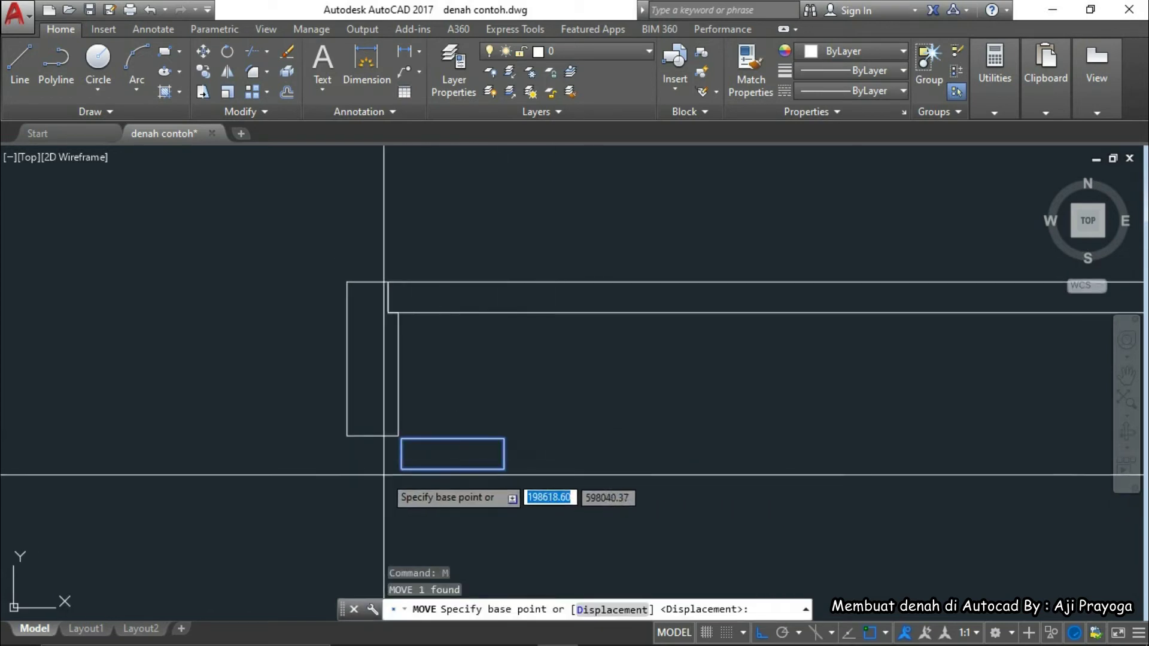
click(453, 454)
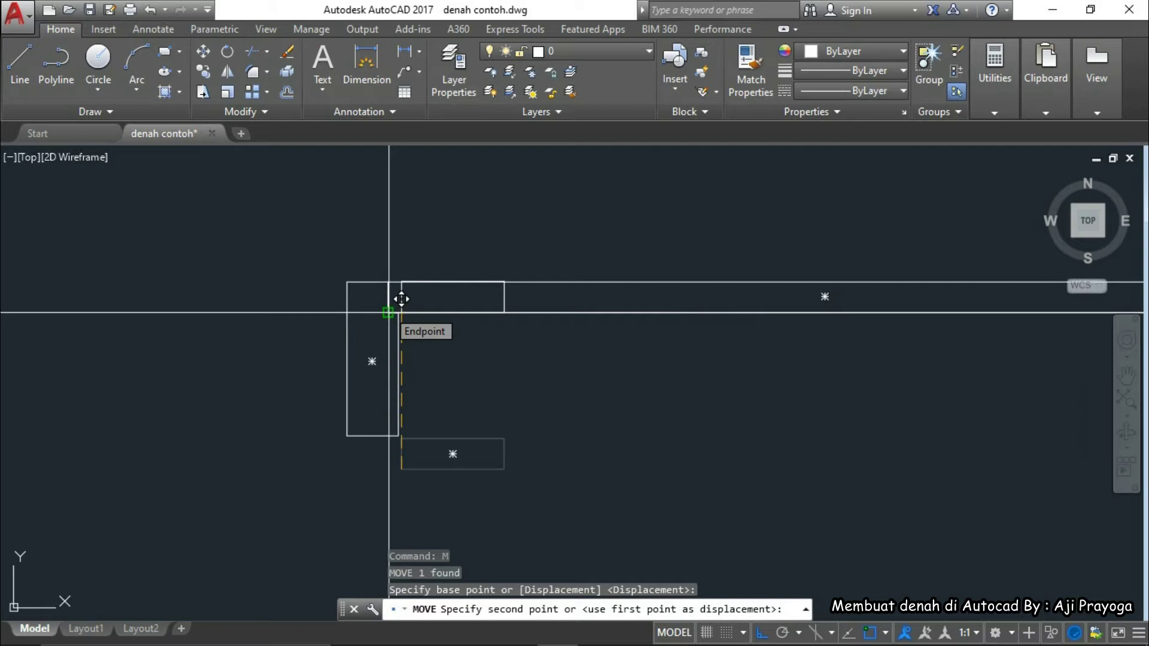
click(389, 312)
Mirror the 100 by 30 rectangle about a vertical axis through the door leaf's center, keeping the original
scroll(495, 295, up, 2)
click(485, 296)
click(430, 298)
scroll(594, 397, down, 5)
text(MI)
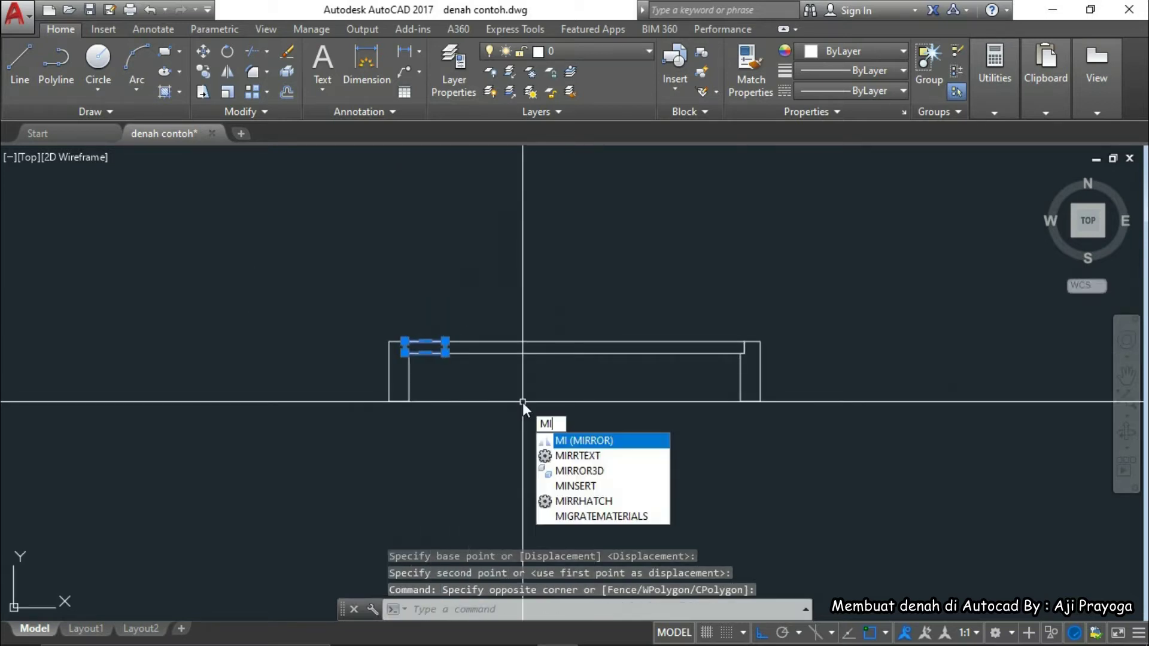
key(Return)
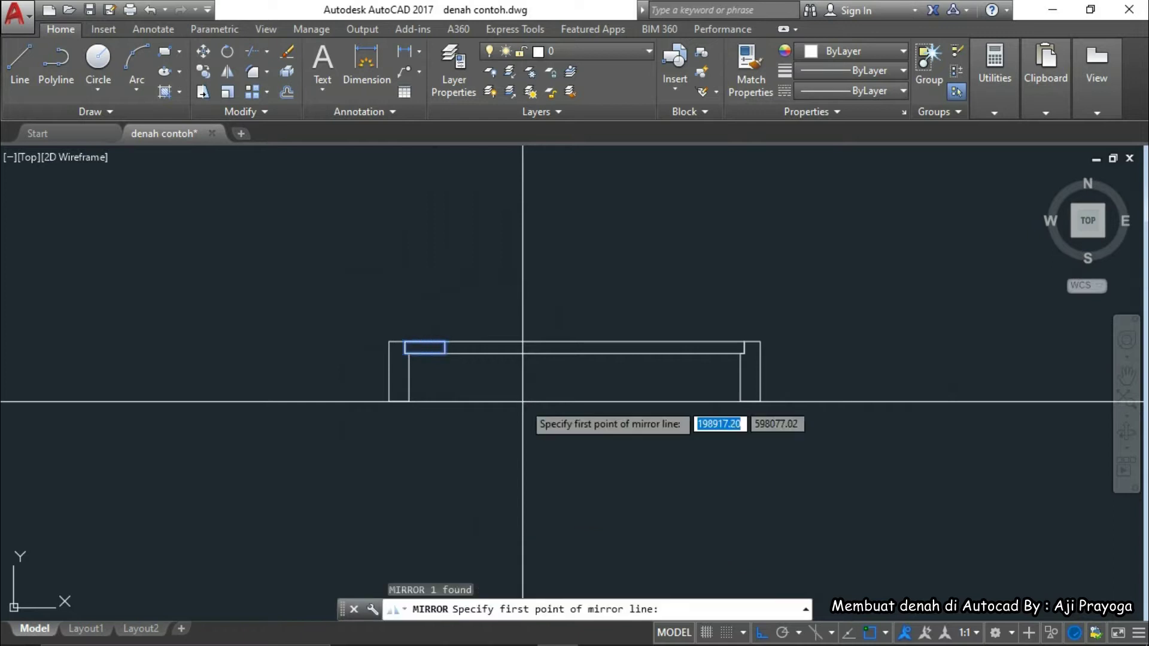
click(574, 348)
click(570, 397)
key(Return)
key(Return)
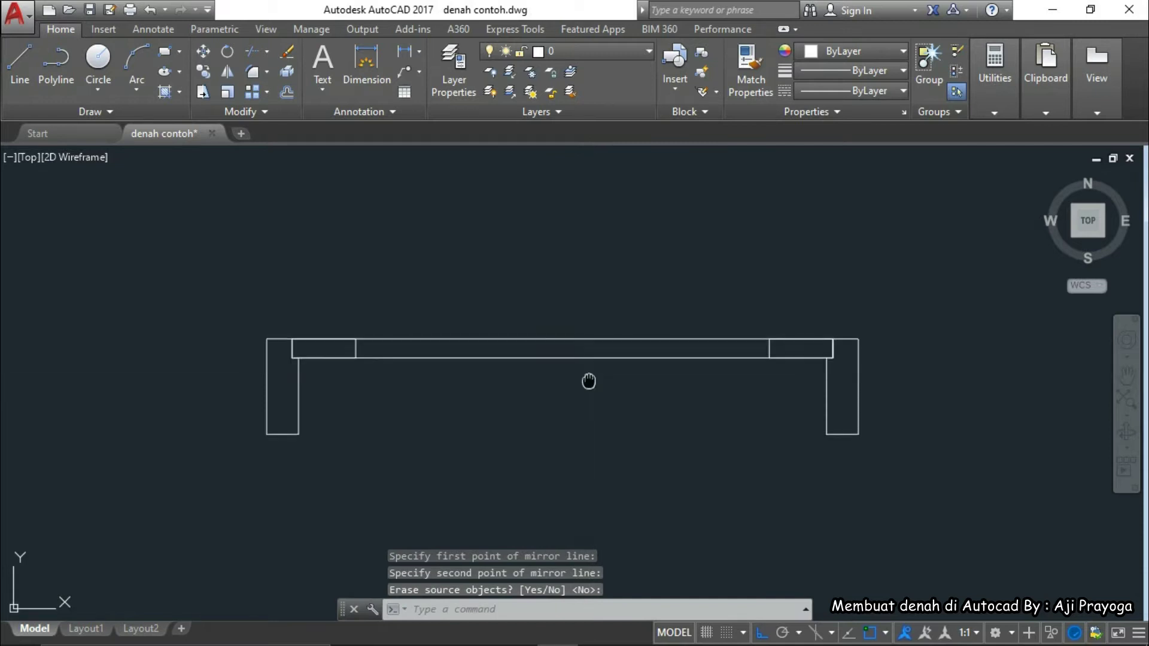
Offset the long door leaf rectangle 5 units inward
middle_drag(590, 380, 616, 391)
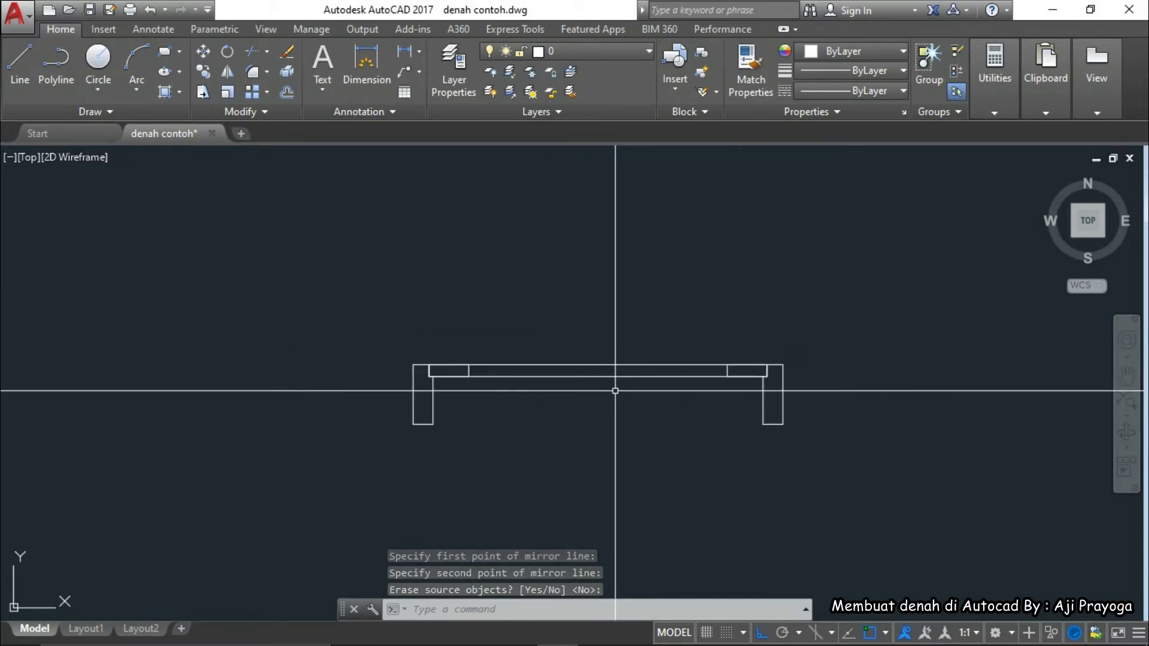
scroll(514, 422, up, 2)
middle_drag(701, 472, 611, 441)
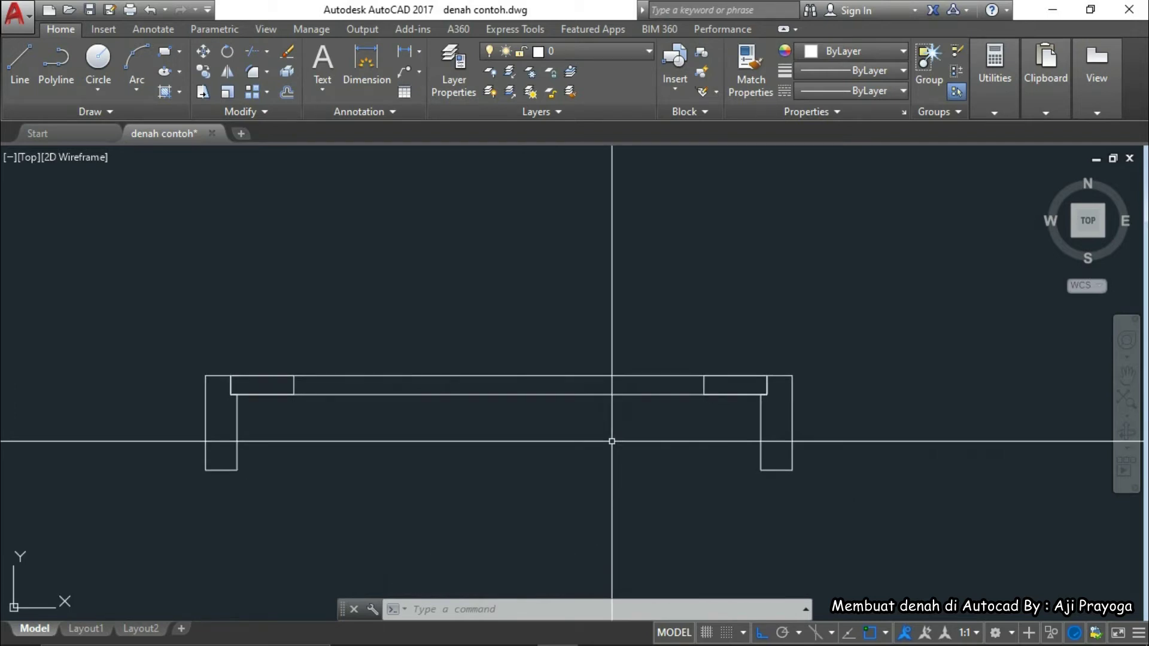
key(Return)
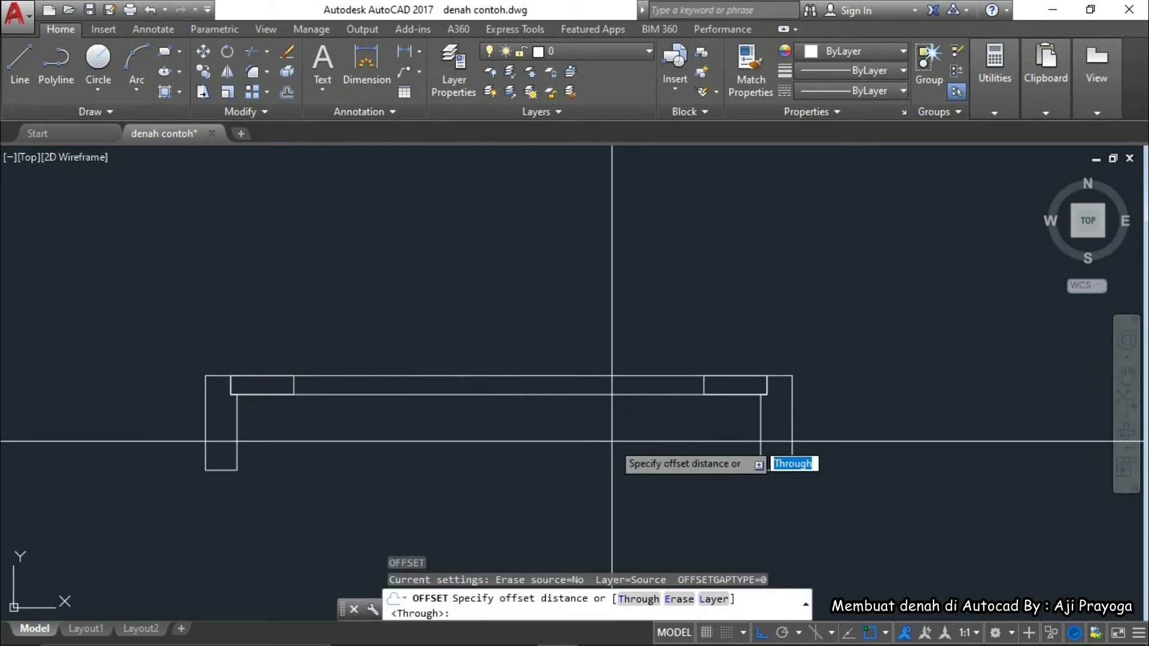
text(1)
key(BackSpace)
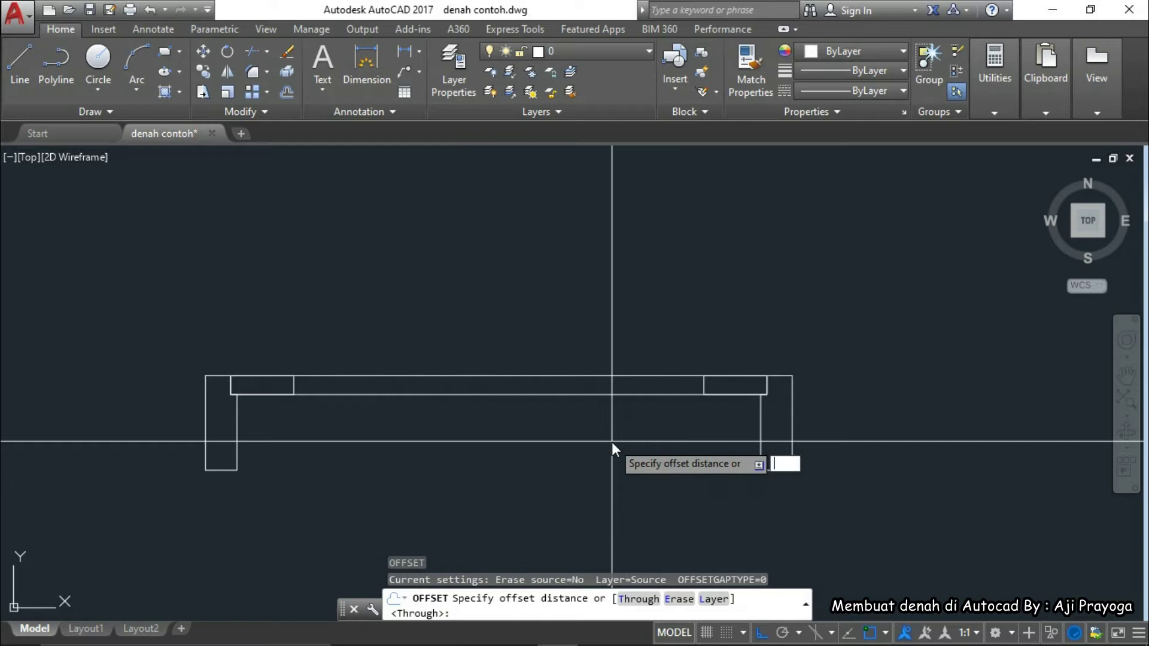
text(5)
key(Return)
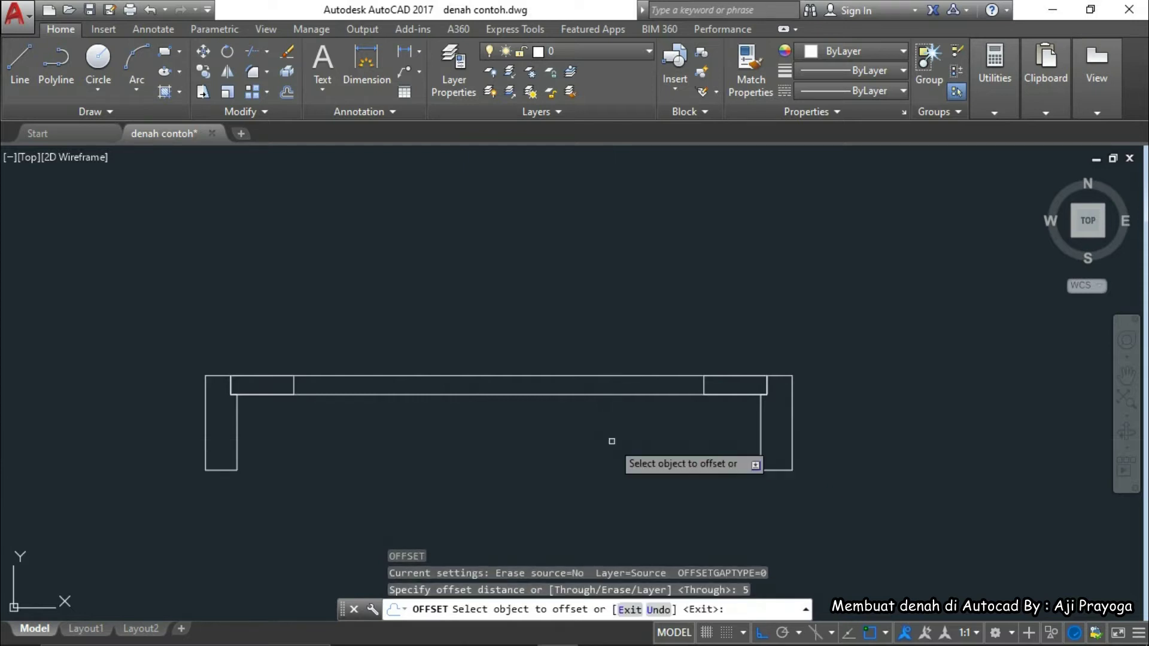
click(570, 378)
scroll(574, 386, up, 2)
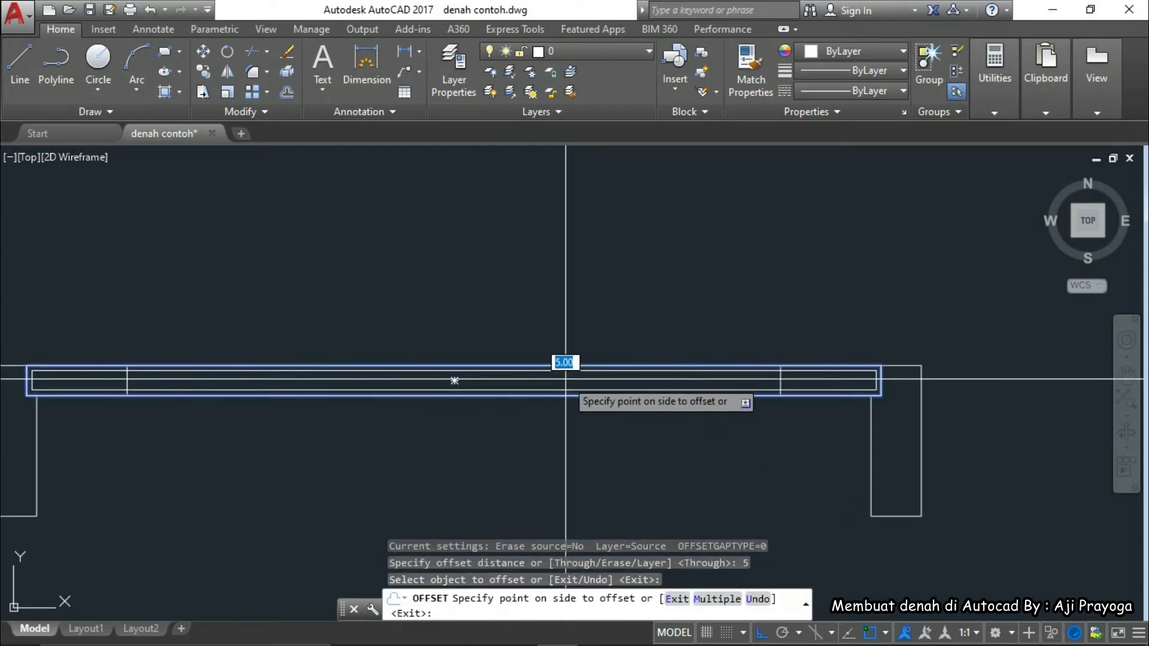
click(574, 383)
key(Escape)
Stretch the inner offset rectangle's right edge to the midpoint of the right end block's inner edge
click(601, 392)
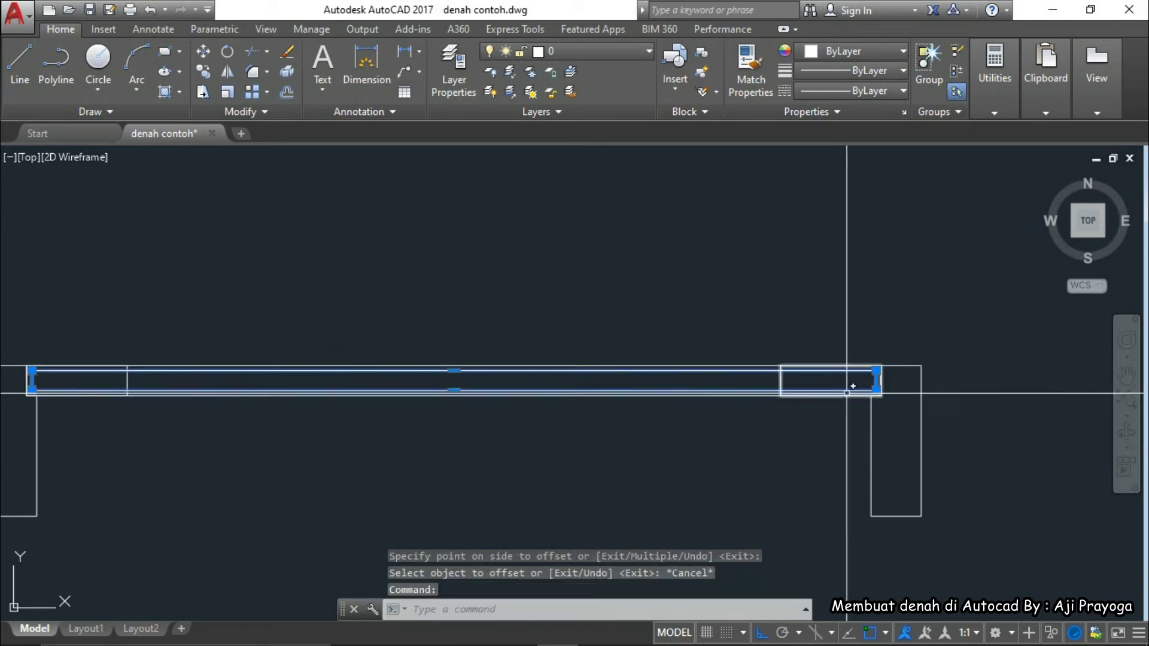
scroll(850, 387, up, 7)
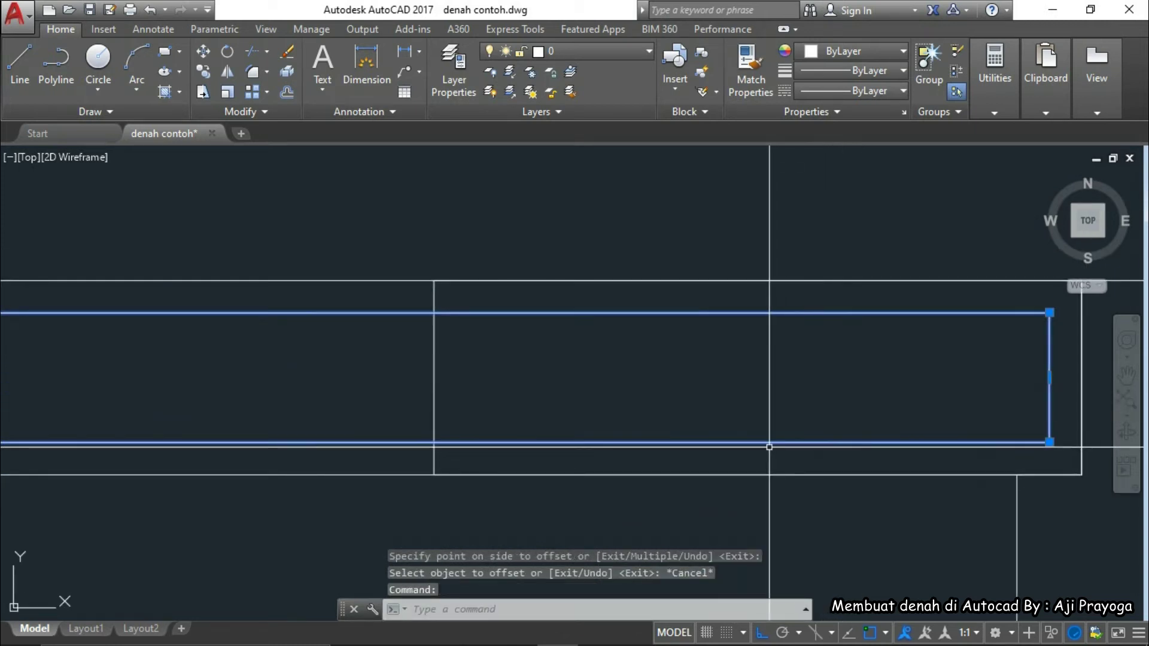
click(715, 402)
scroll(618, 403, down, 3)
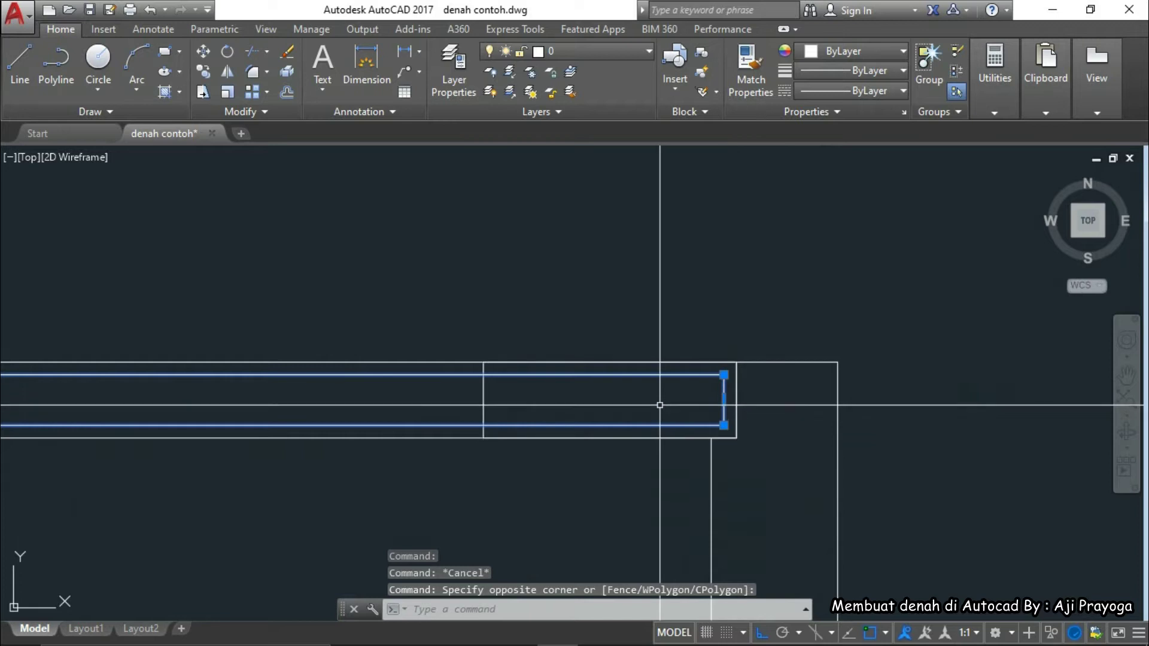
scroll(659, 405, up, 2)
middle_drag(652, 386, 711, 377)
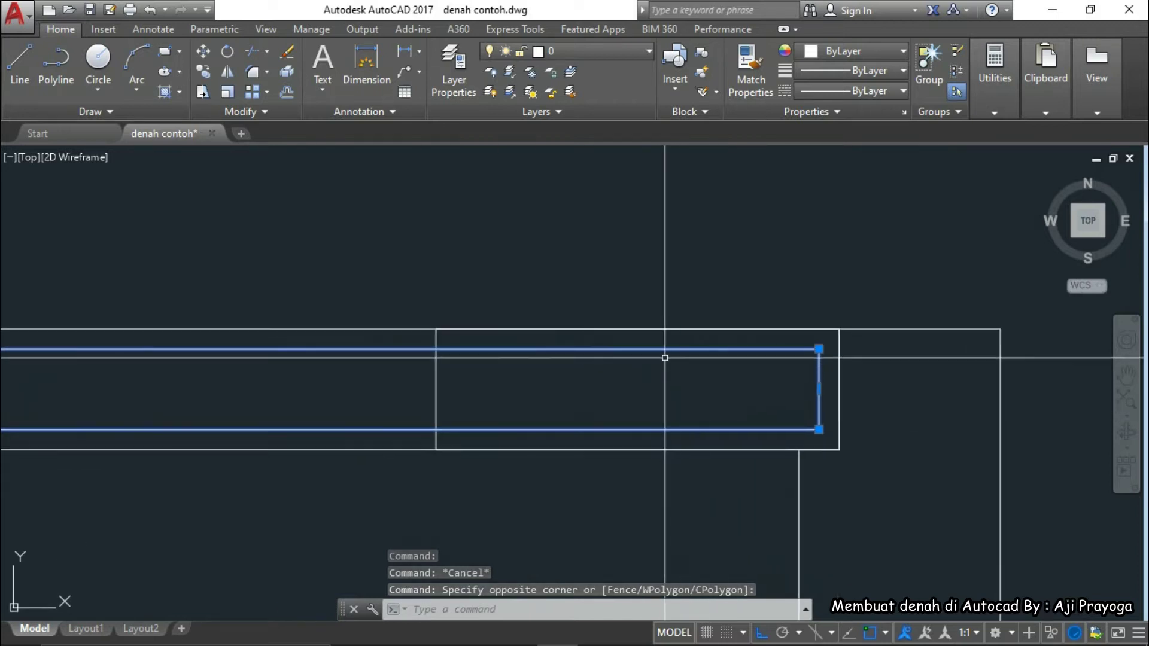
click(819, 389)
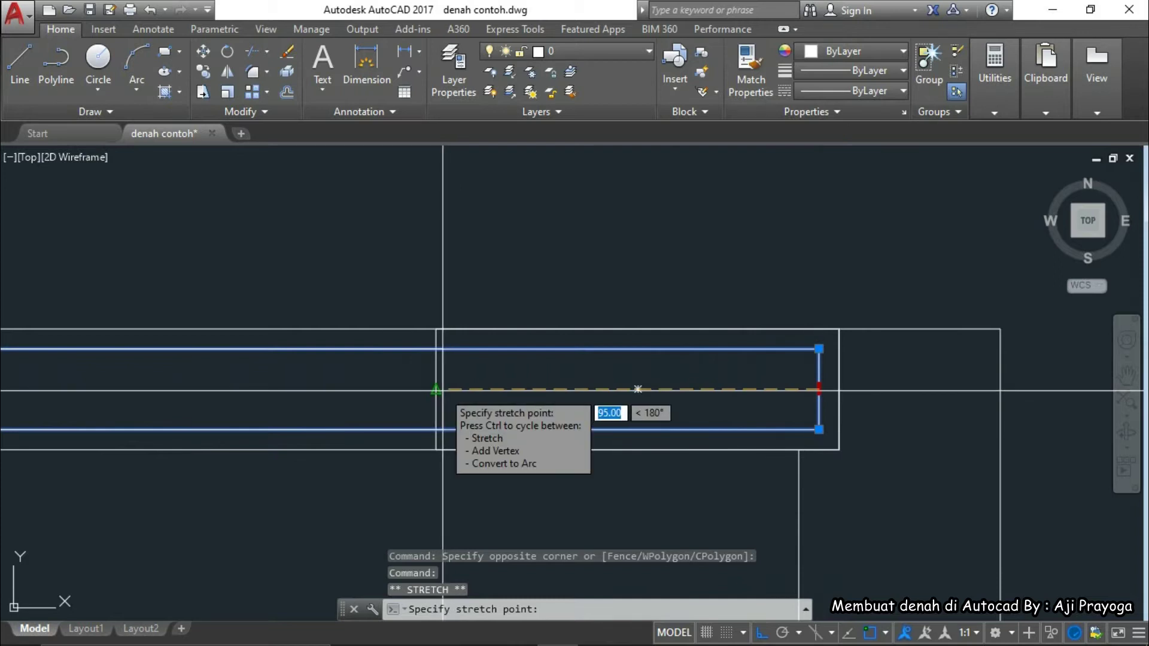
key(Escape)
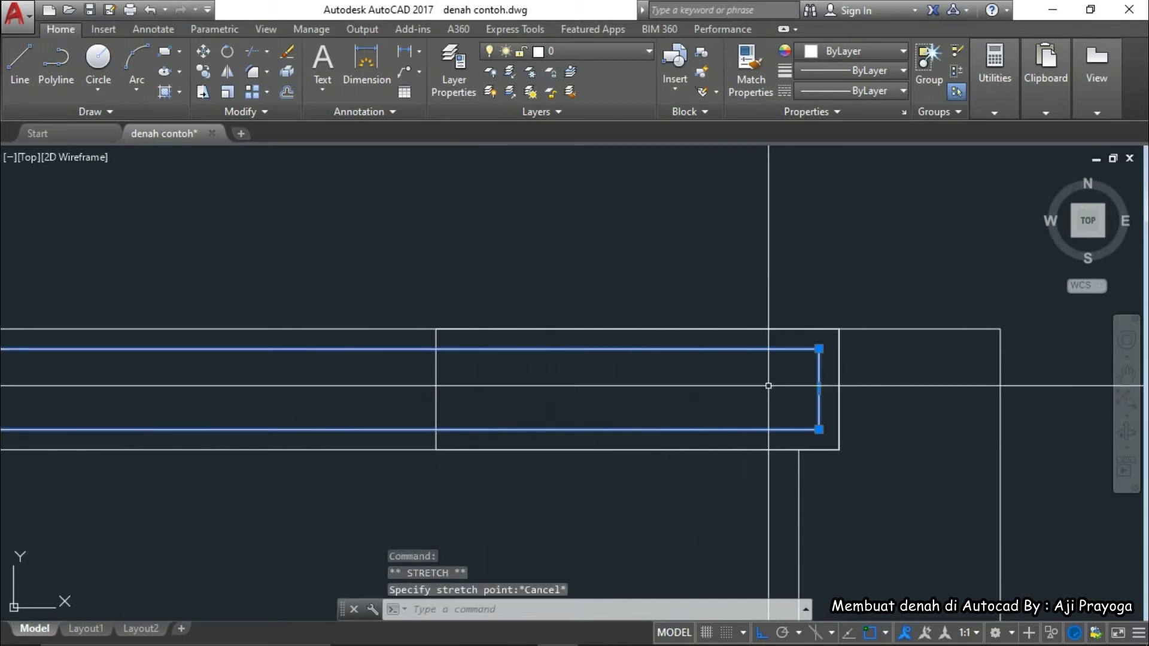
click(819, 389)
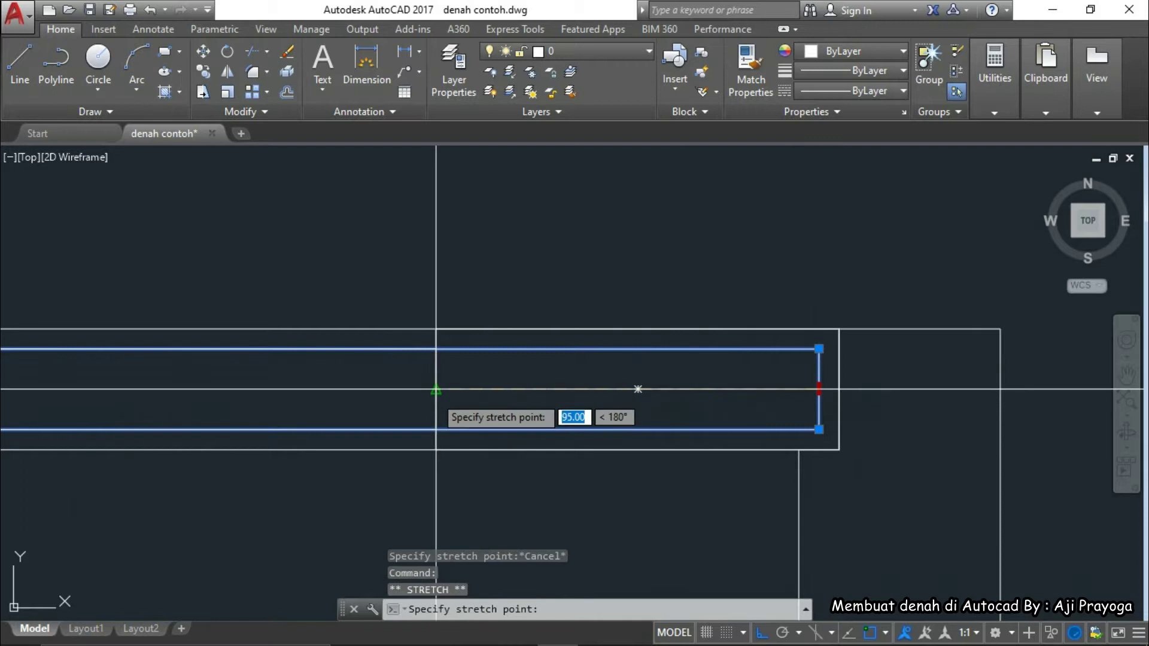
click(436, 389)
key(Escape)
Stretch the inner offset rectangle's left edge to the left end block's inner edge
scroll(628, 425, down, 5)
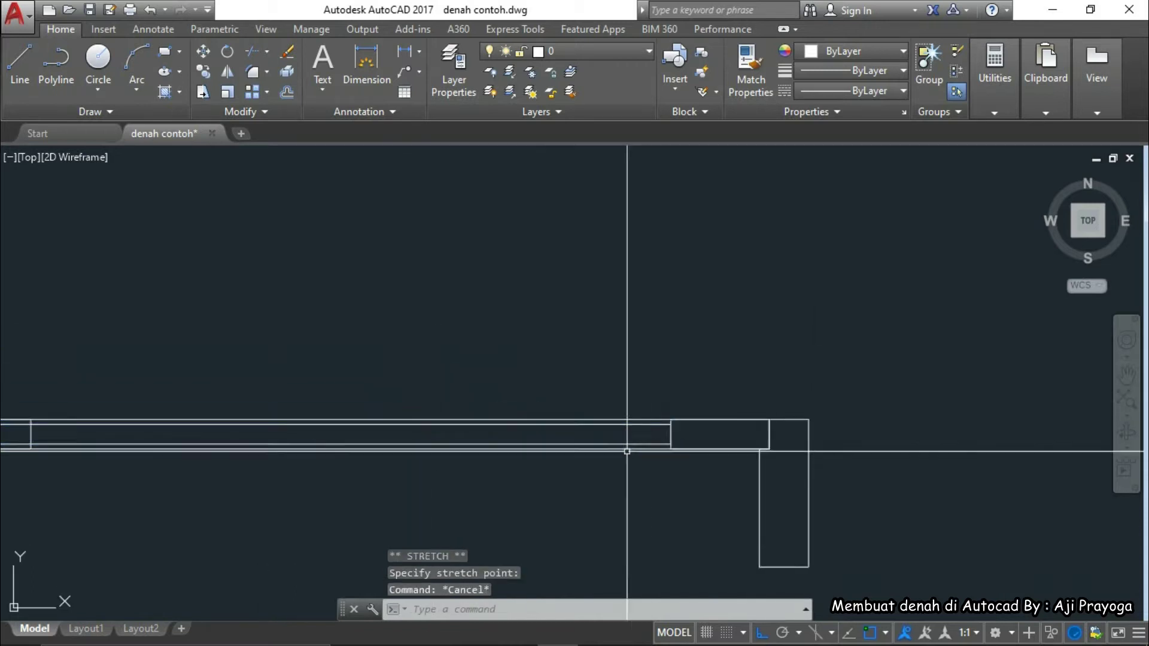
scroll(410, 484, up, 3)
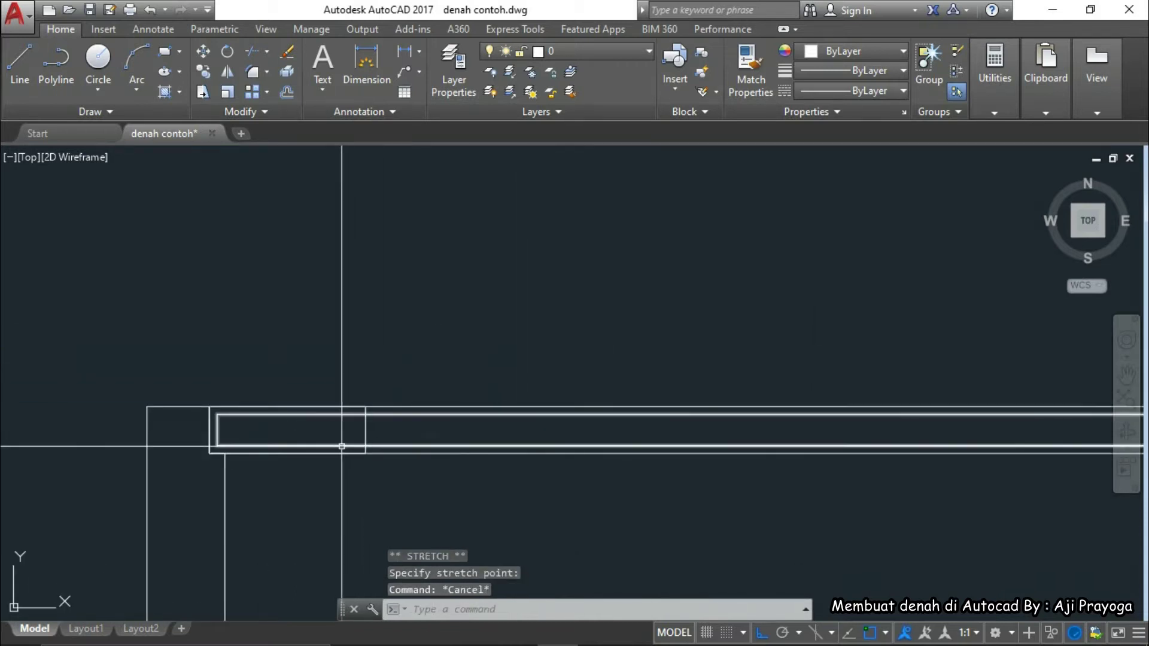
click(259, 414)
click(218, 429)
scroll(359, 429, up, 4)
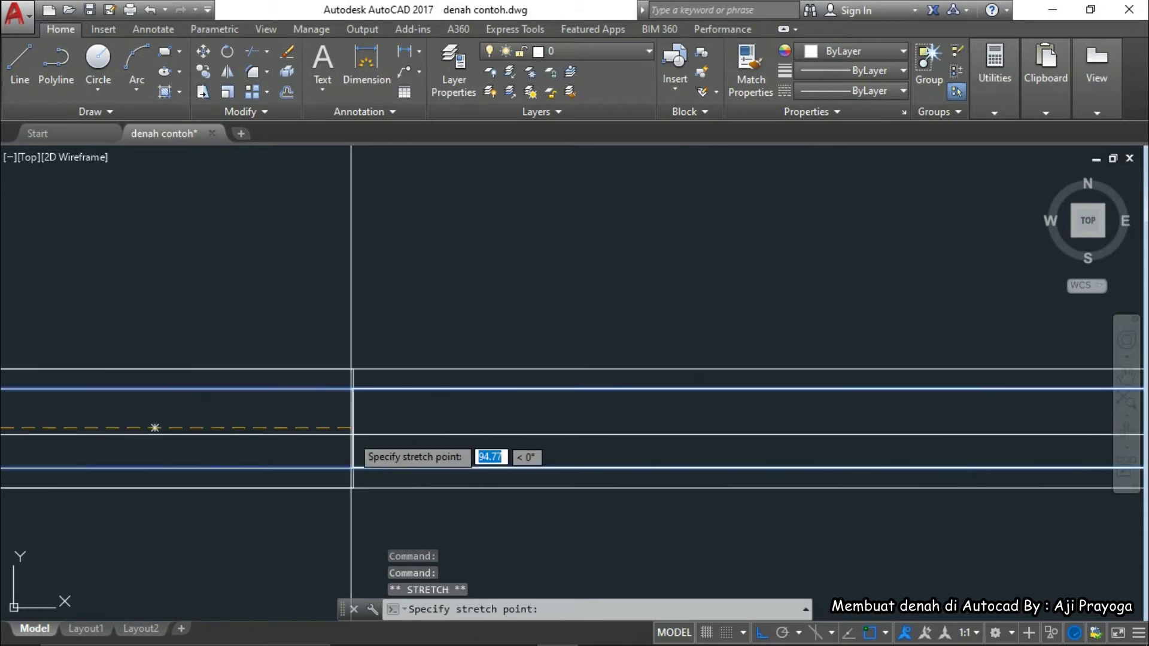
key(Escape)
scroll(335, 419, down, 4)
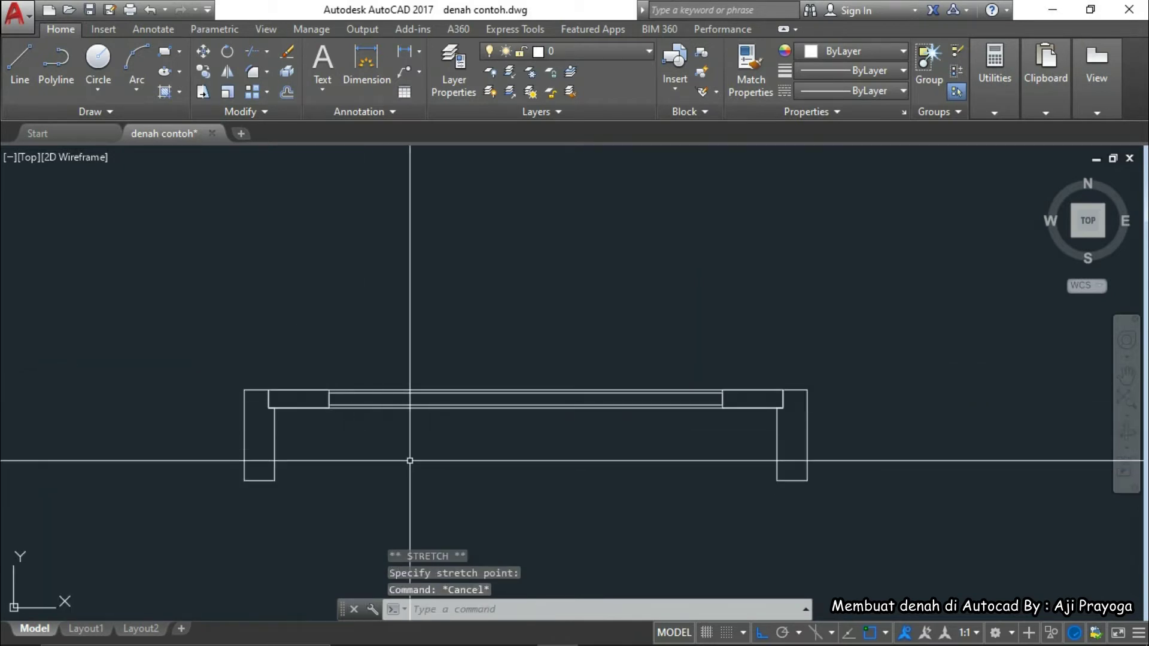
scroll(507, 471, down, 2)
scroll(503, 480, up, 3)
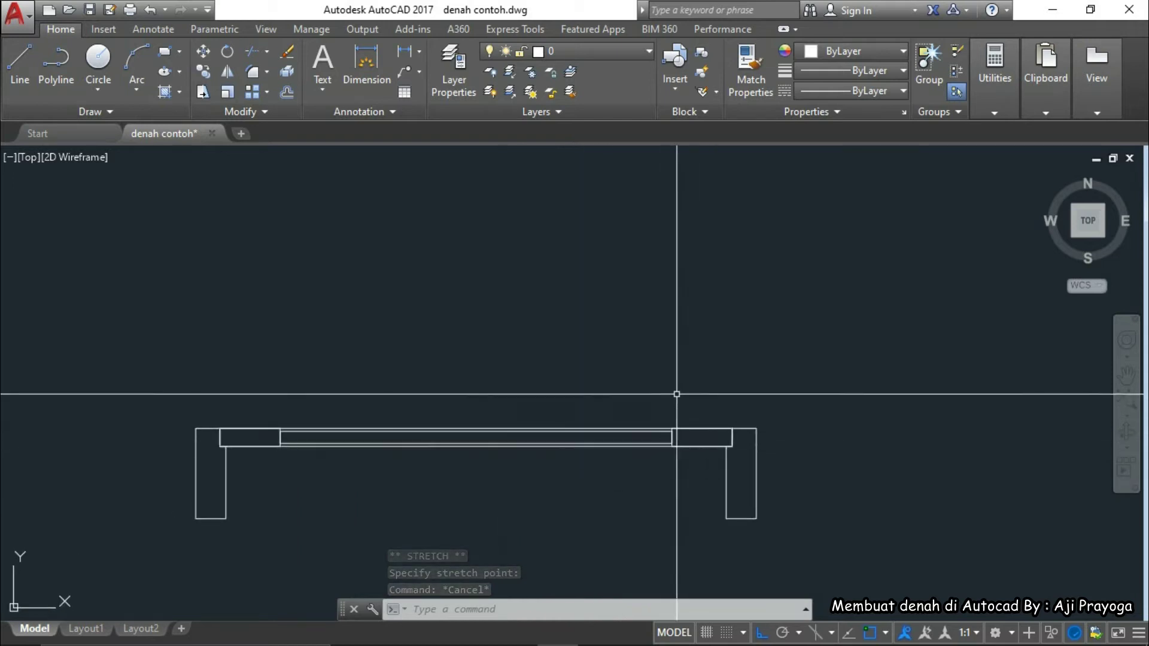
Draw a diagonal line between opposite corners of the left end block and erase it
scroll(651, 441, up, 3)
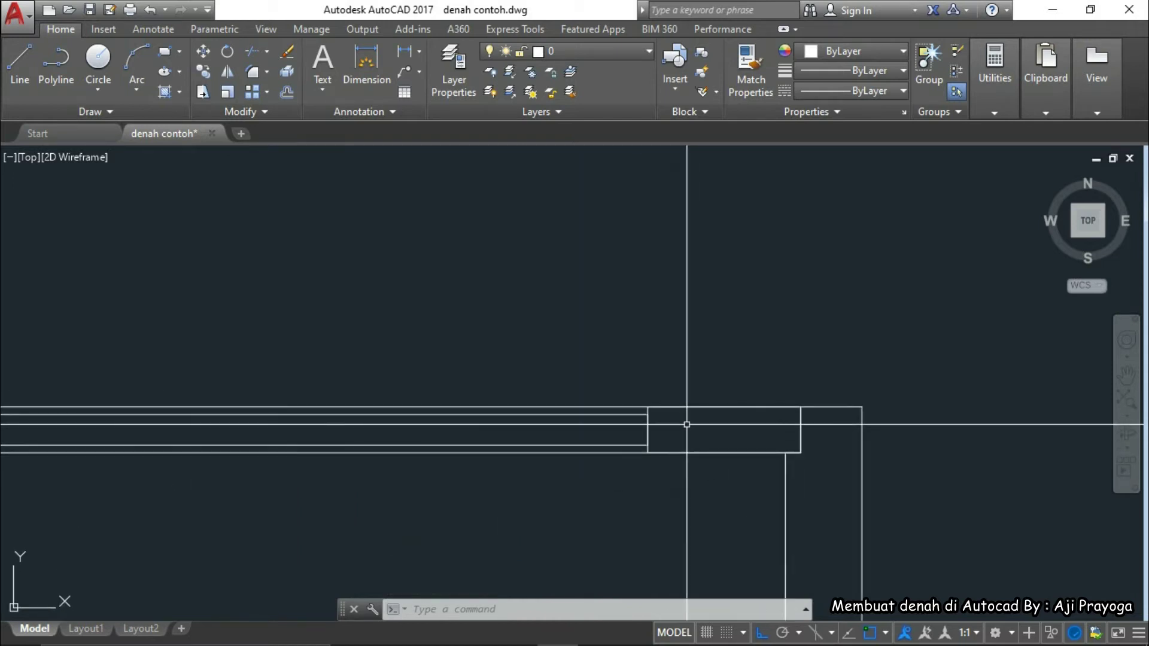
scroll(687, 424, down, 5)
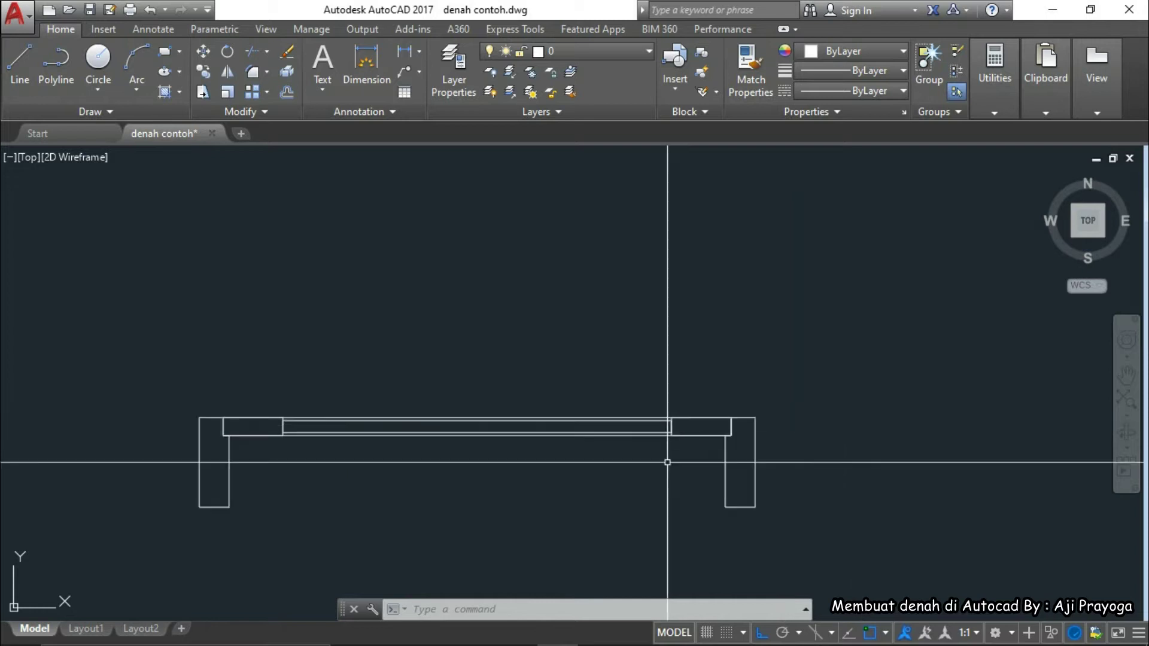
scroll(626, 464, up, 4)
key(Return)
scroll(359, 428, up, 2)
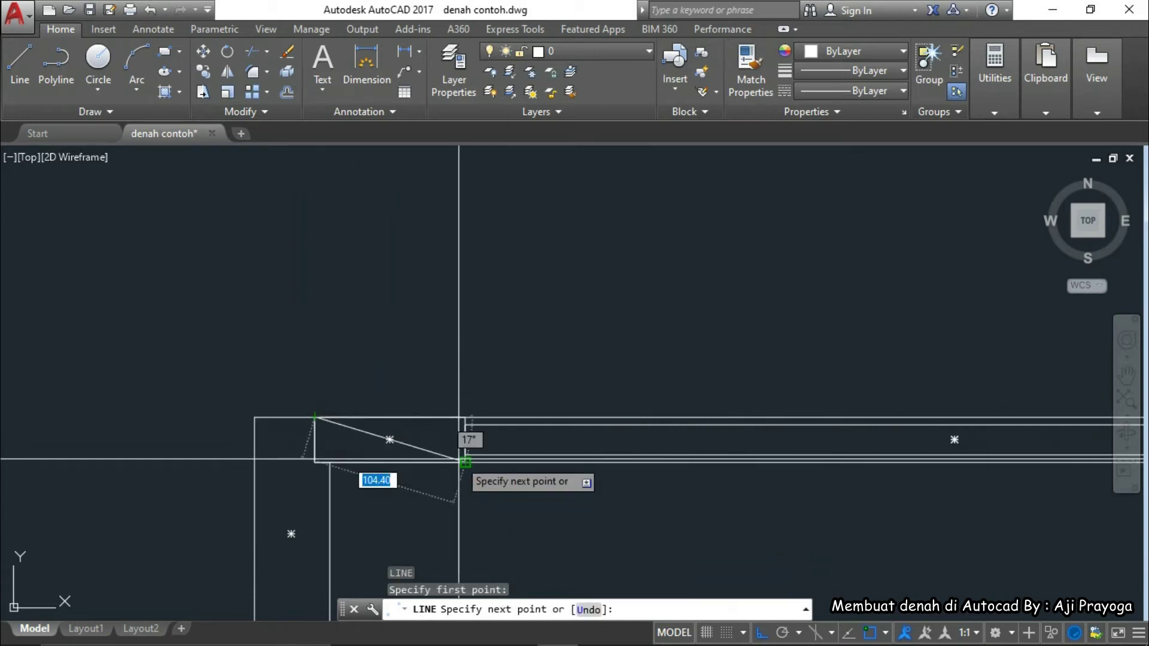
click(464, 461)
scroll(462, 467, down, 1)
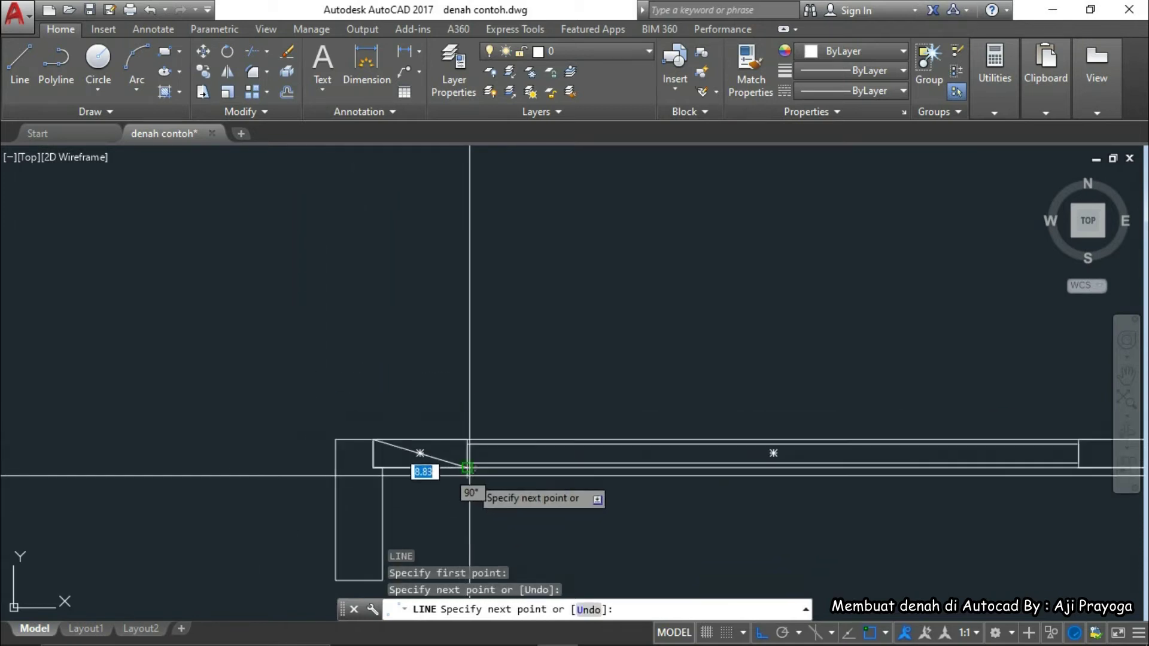
key(Escape)
click(443, 457)
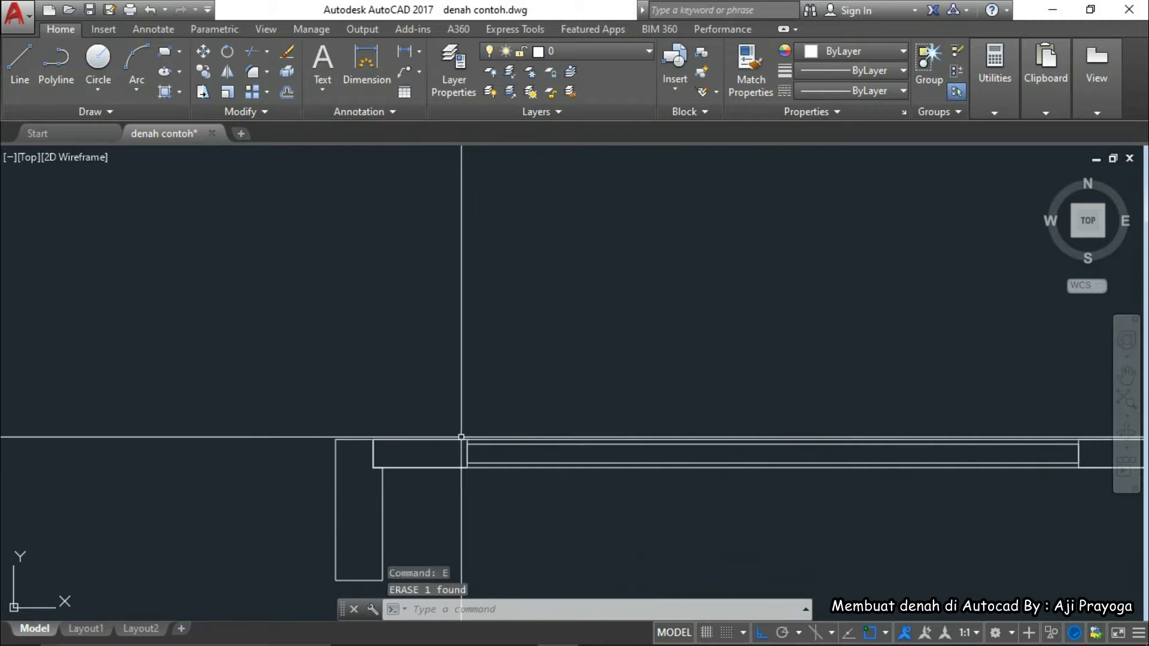
scroll(345, 421, down, 2)
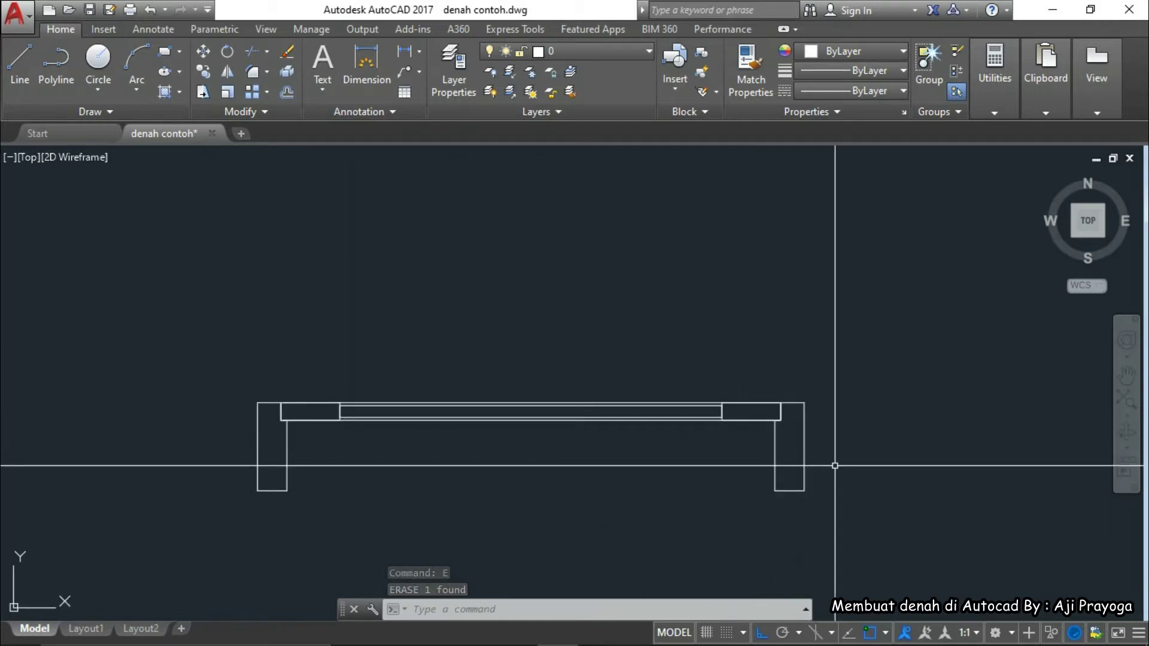
middle_drag(834, 465, 828, 408)
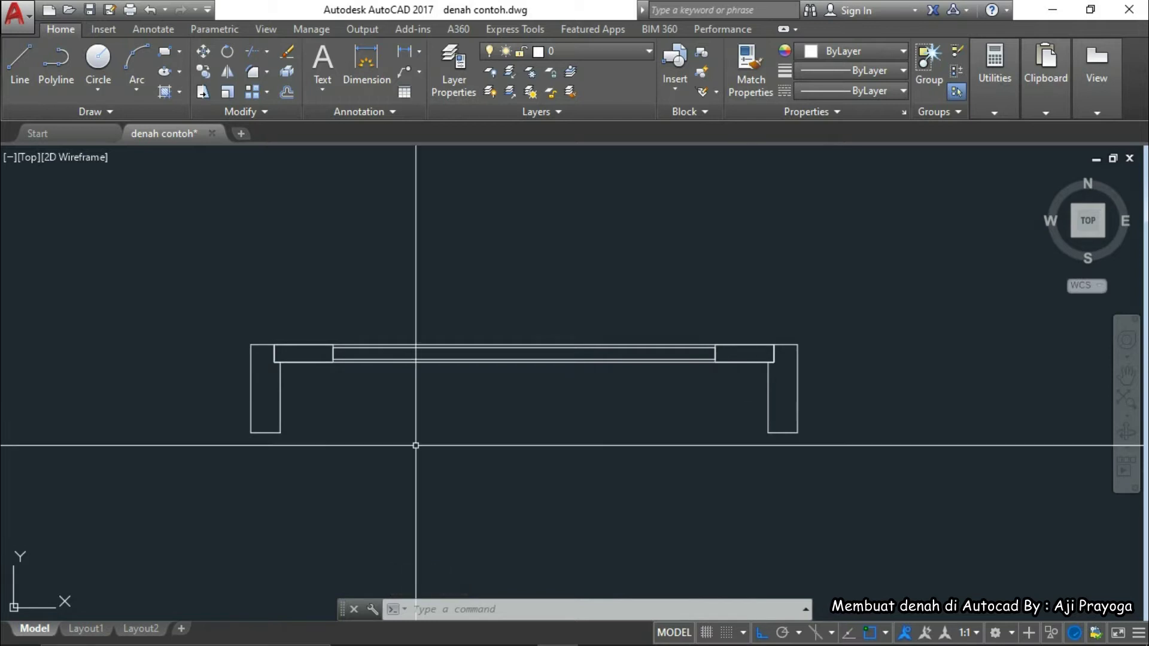
scroll(389, 449, down, 2)
middle_drag(358, 432, 347, 439)
scroll(405, 454, up, 4)
scroll(467, 462, down, 2)
mouse_move(467, 461)
middle_down()
mouse_move(321, 464)
mouse_move(409, 482)
mouse_move(351, 436)
mouse_move(511, 464)
middle_up()
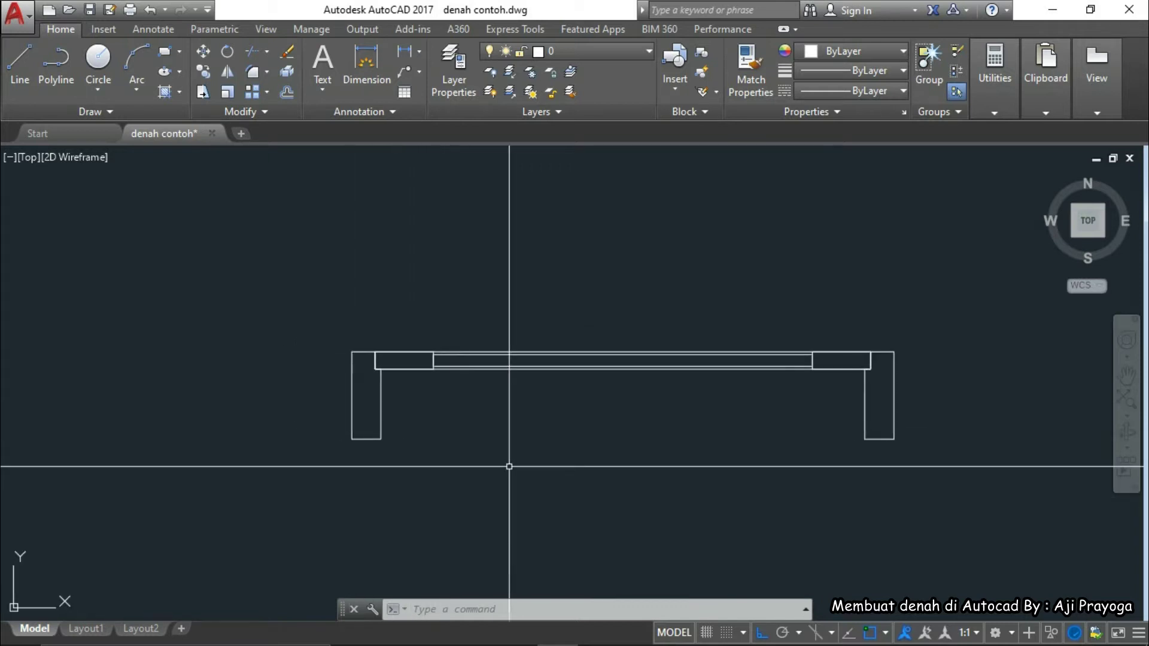
Try rotating the door leaf with its end blocks and inset panel 90 degrees about its upper-left corner, and undo the rotation
click(821, 332)
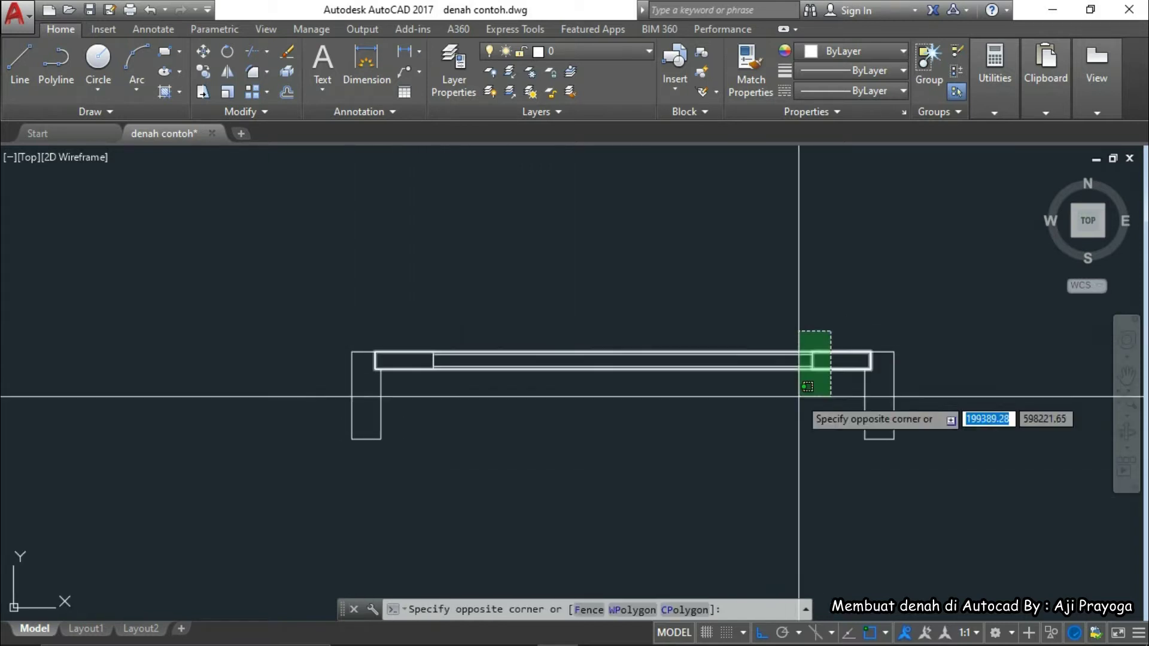
click(425, 396)
middle_drag(532, 431, 537, 449)
text(RO)
key(Return)
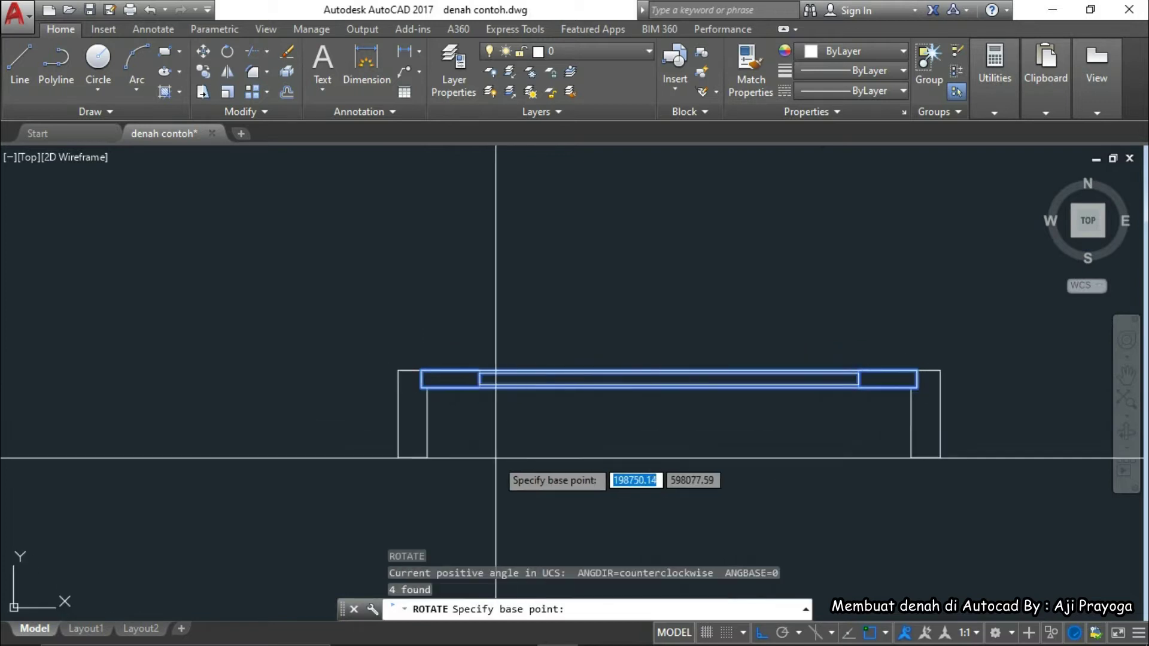
scroll(419, 371, up, 3)
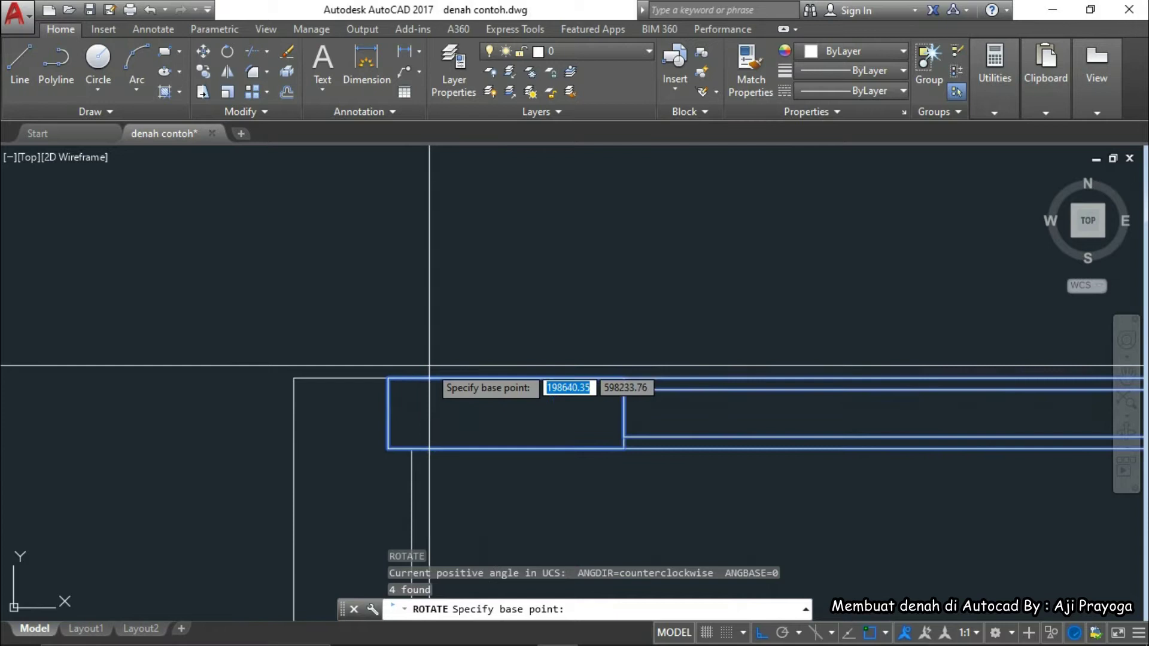
click(378, 377)
scroll(389, 380, down, 2)
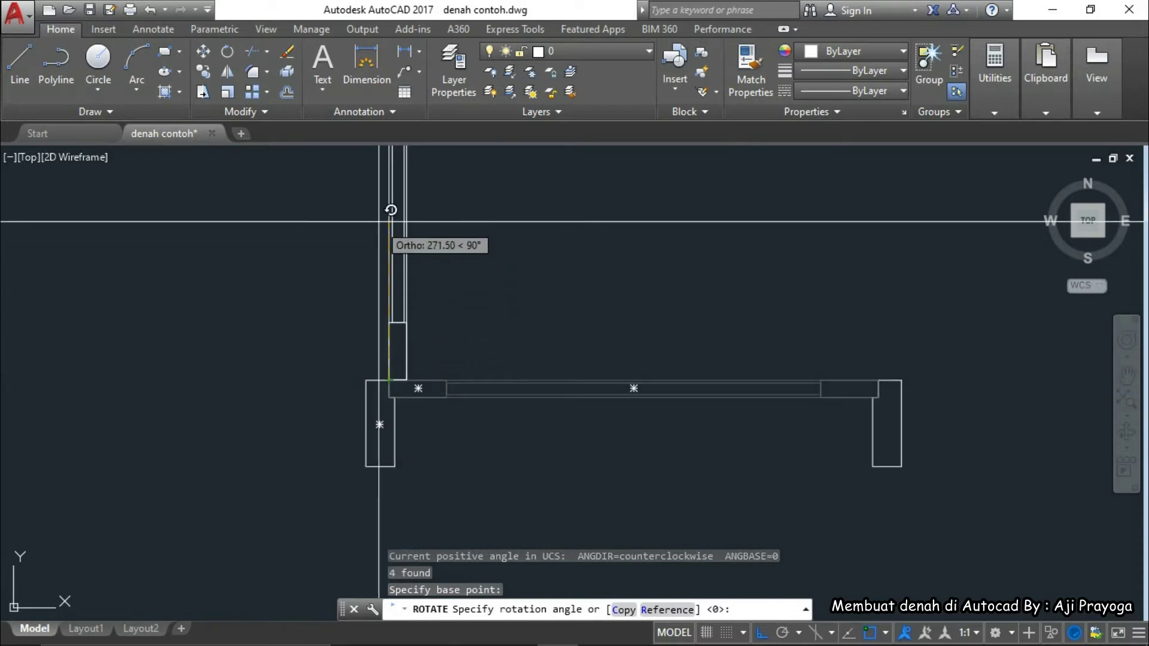
click(387, 180)
scroll(470, 365, down, 3)
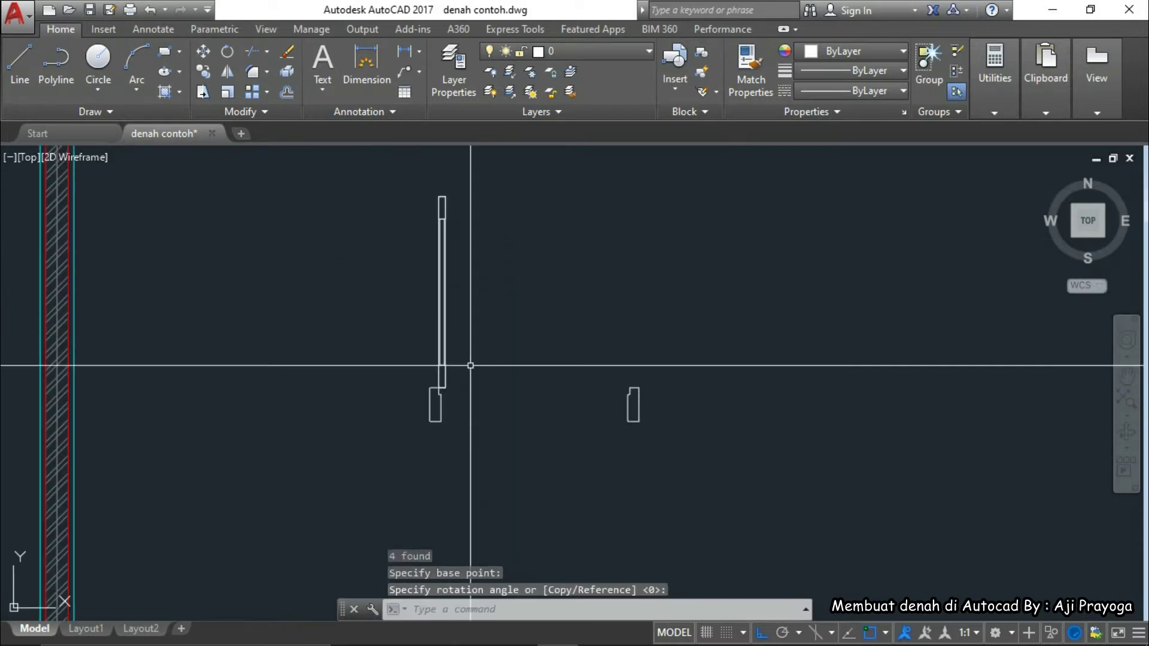
key(ctrl+z)
key(ctrl+z)
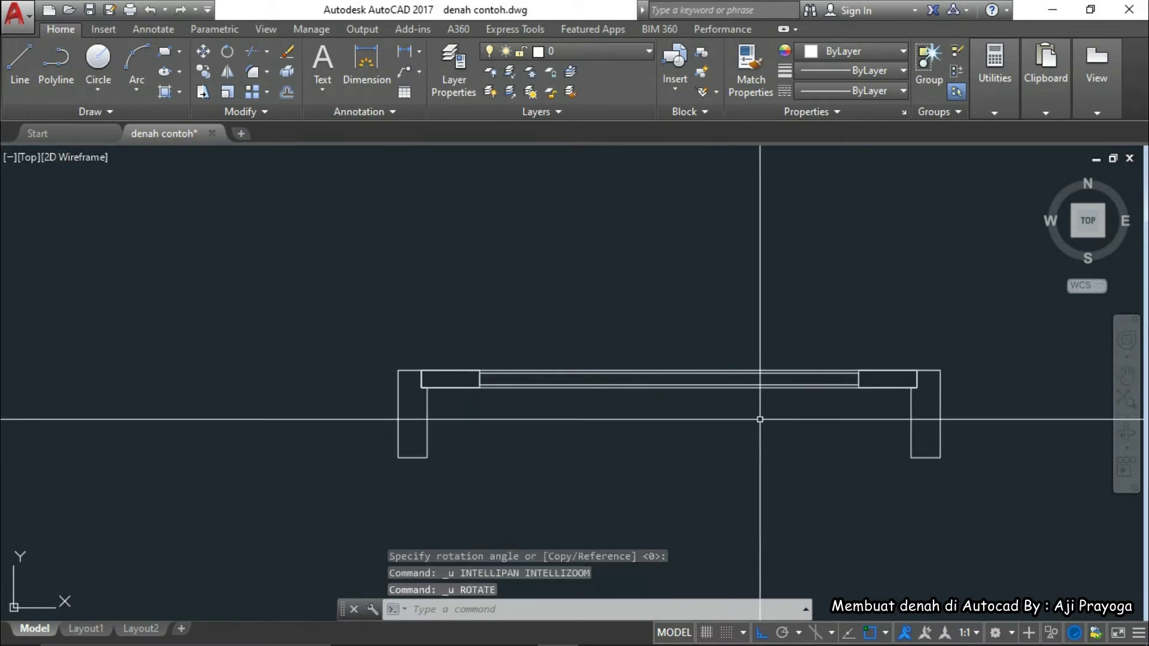
Rotate the whole door leaf 90 degrees counterclockwise about its upper-left corner so it stands upright on the left frame profile
click(462, 424)
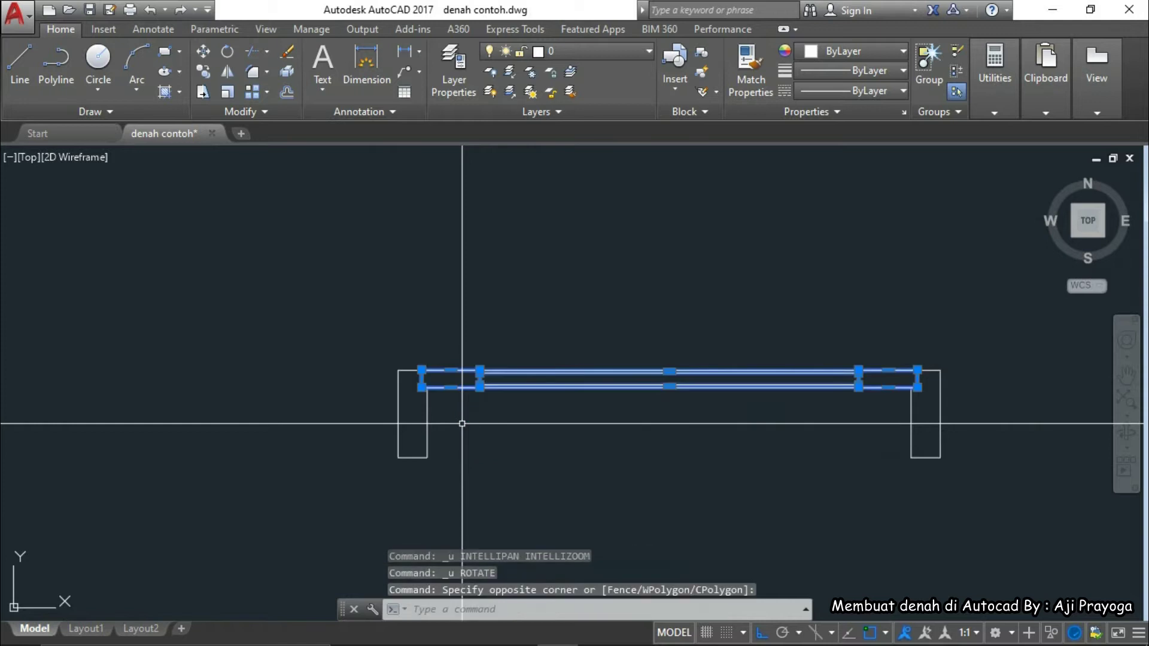
text(RO)
key(Return)
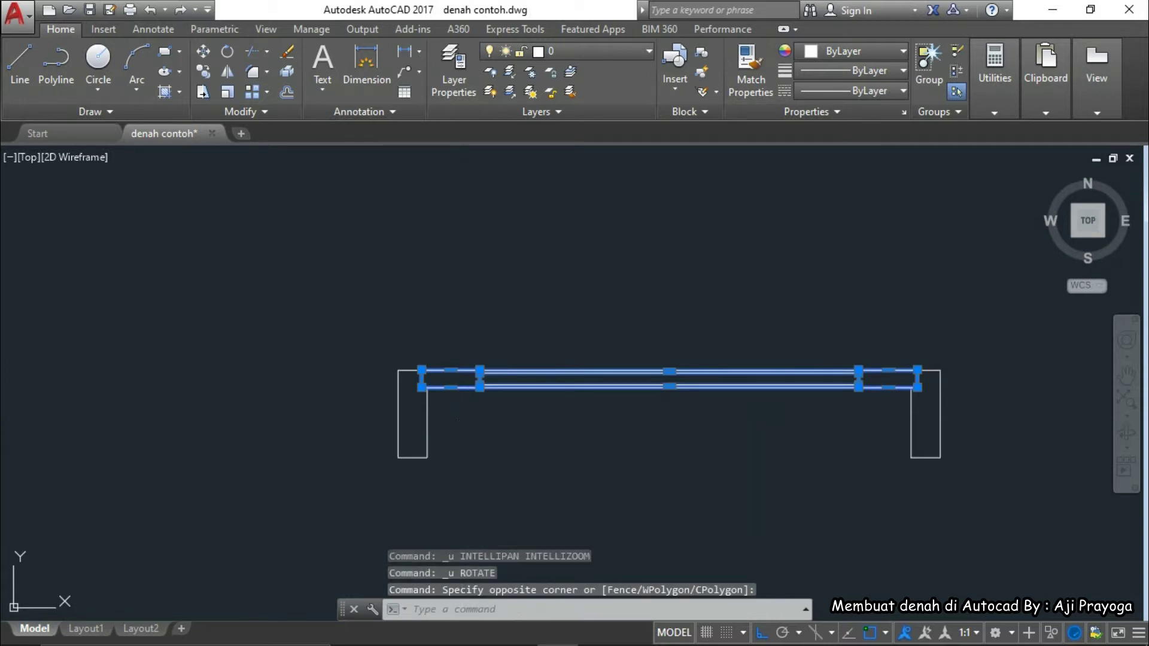
scroll(462, 424, up, 5)
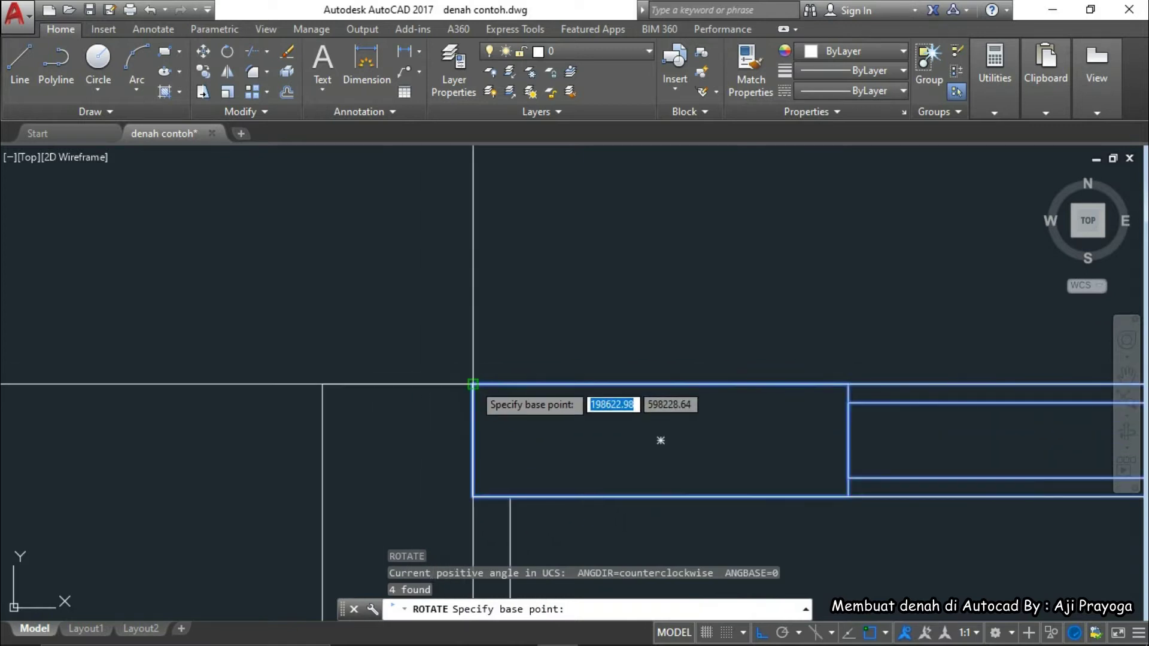
click(473, 384)
scroll(473, 384, down, 5)
scroll(472, 386, down, 3)
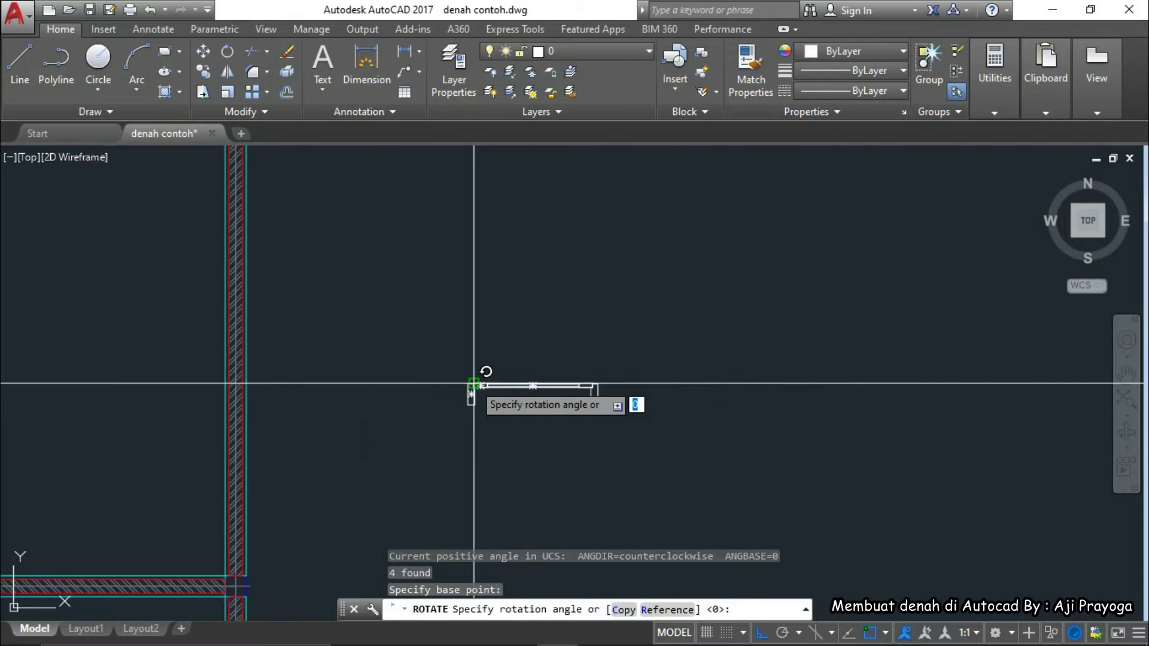
click(468, 207)
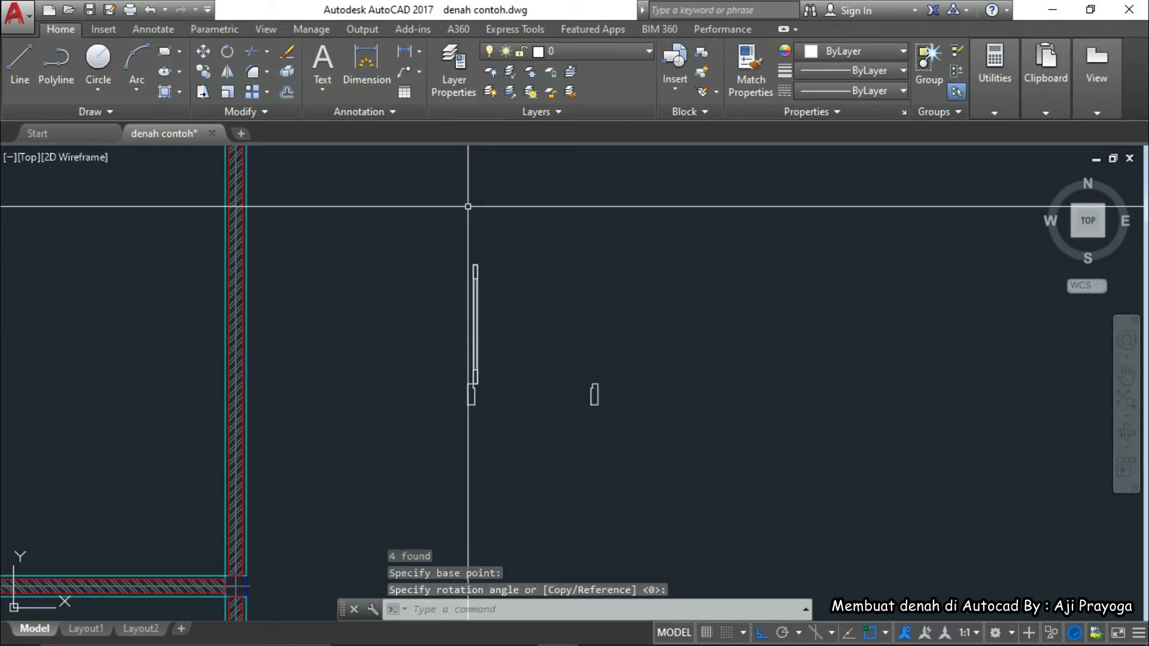
Examine the upright door leaf, its end blocks and its inset panel outline
scroll(490, 285, up, 4)
scroll(494, 302, down, 2)
middle_drag(495, 304, 436, 309)
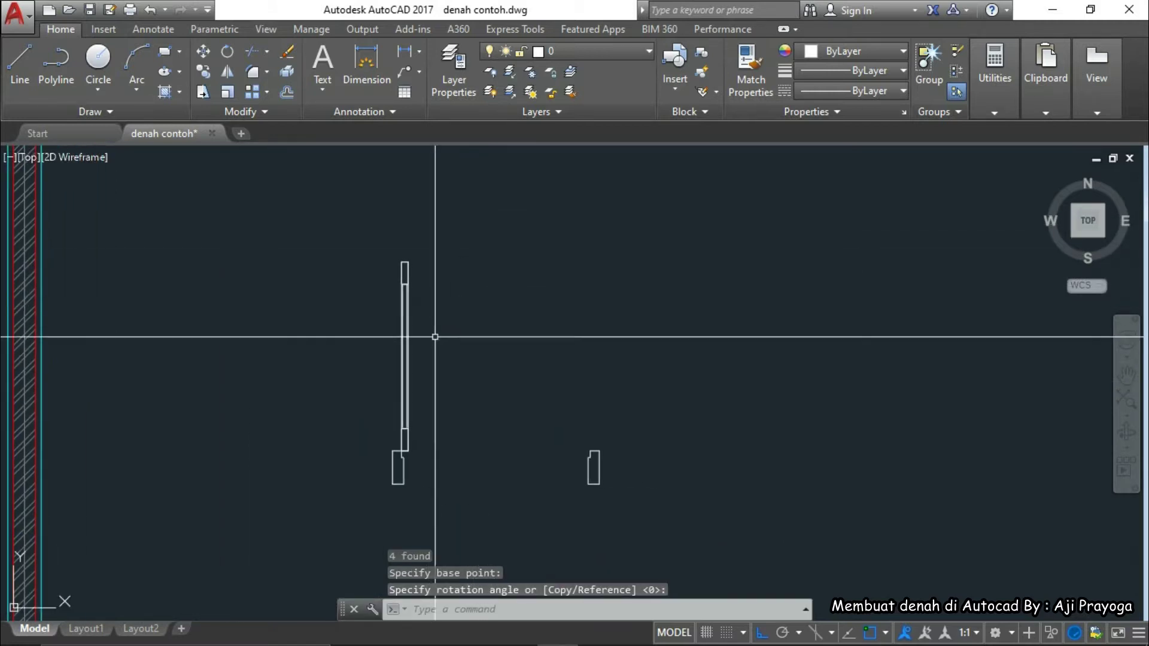
scroll(421, 463, up, 4)
scroll(425, 411, down, 2)
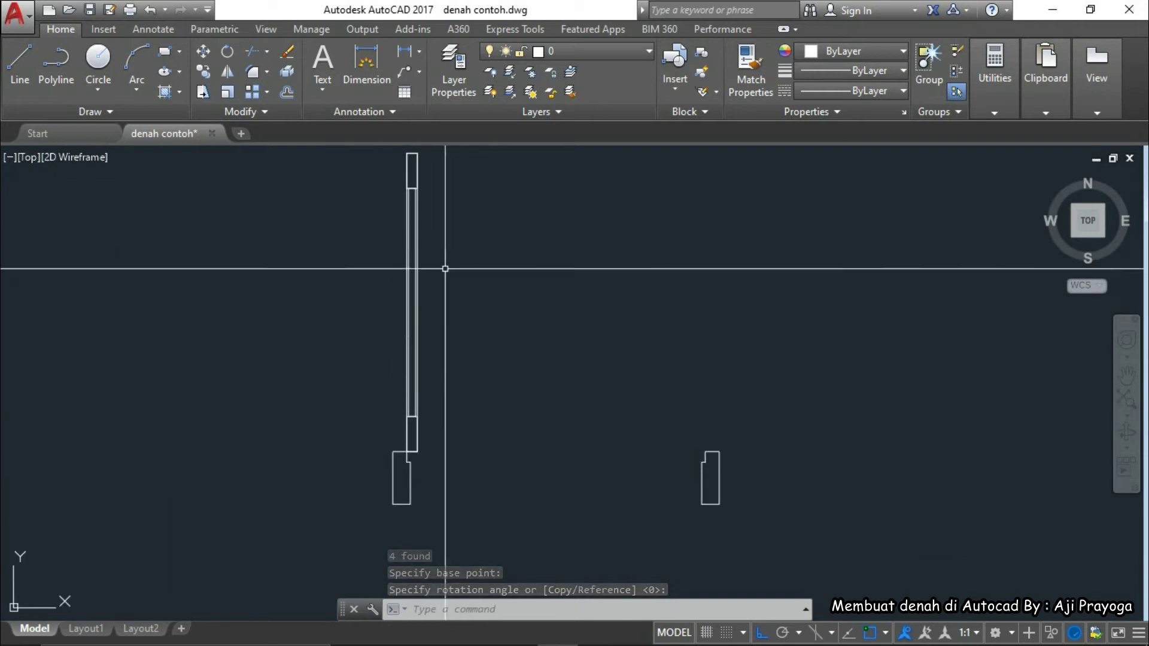
middle_drag(447, 267, 418, 333)
middle_drag(457, 439, 502, 449)
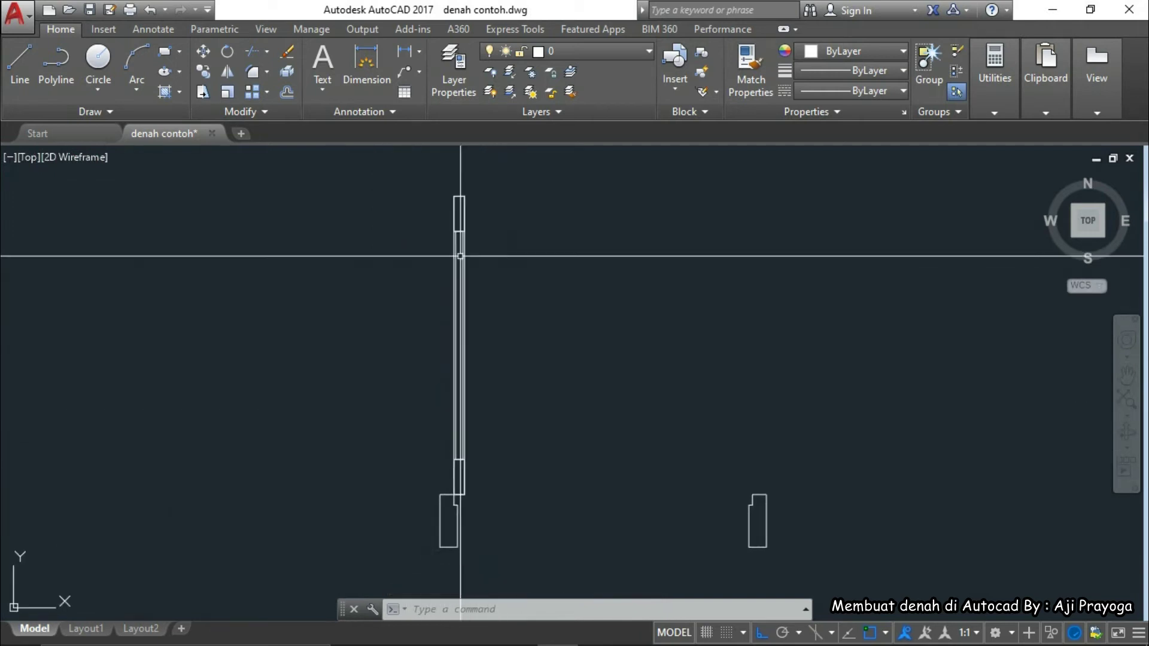
scroll(484, 285, up, 6)
scroll(485, 285, down, 2)
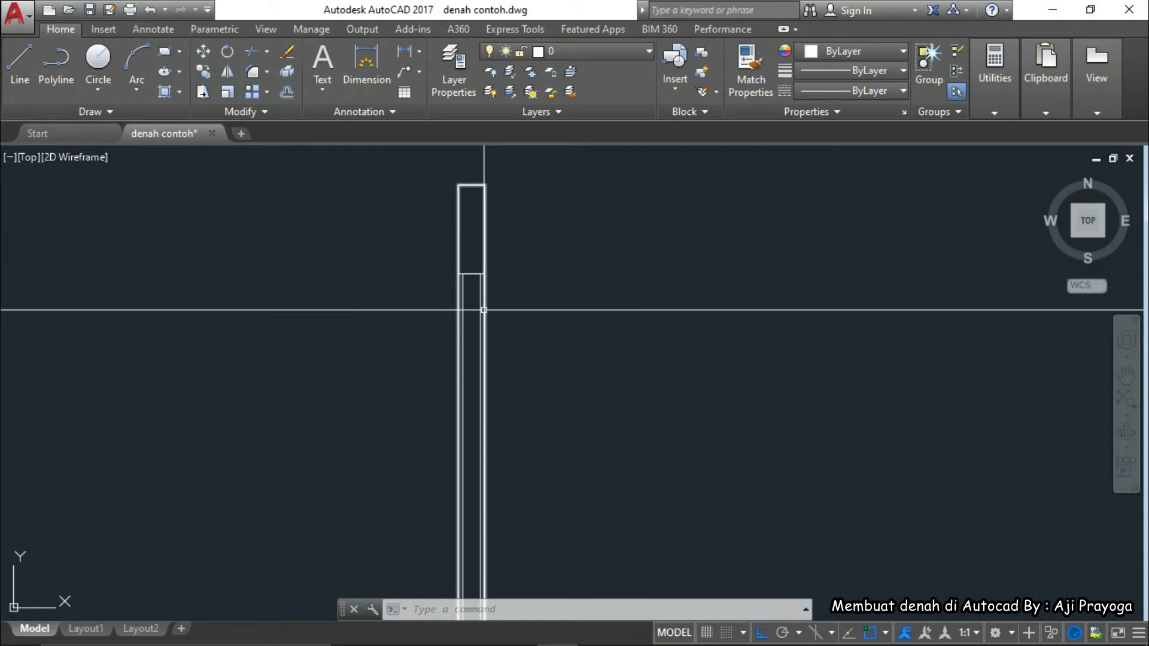
scroll(487, 321, down, 3)
scroll(524, 487, up, 3)
scroll(525, 486, down, 5)
middle_drag(592, 514, 596, 473)
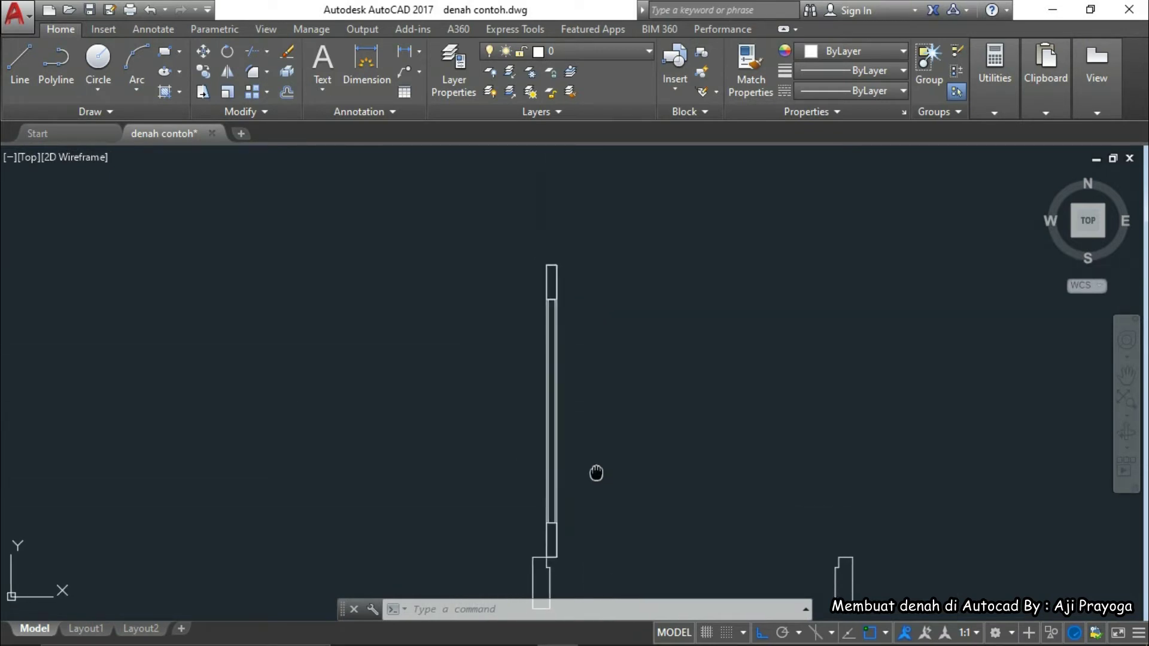
scroll(545, 303, up, 4)
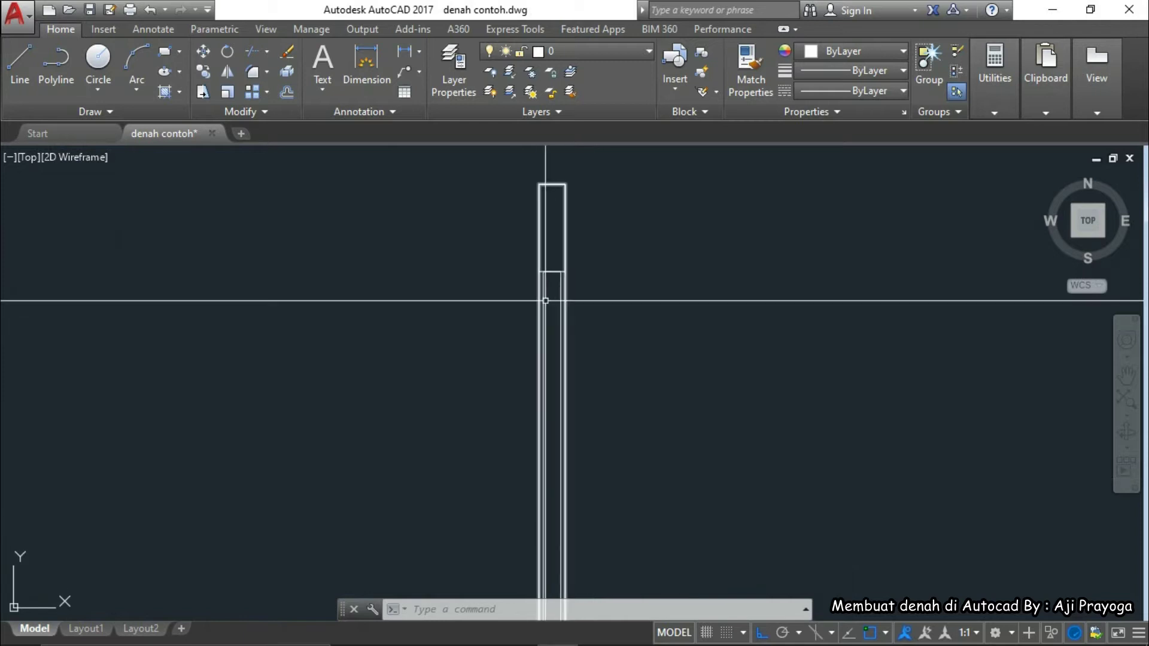
click(555, 292)
scroll(557, 293, down, 3)
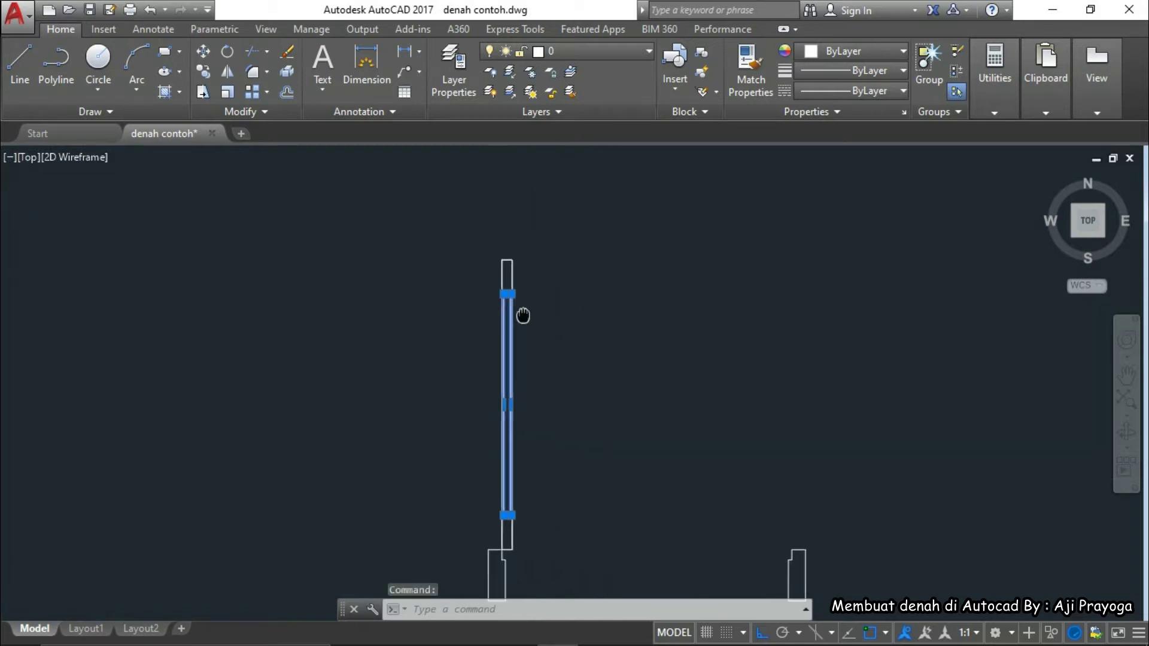
key(Escape)
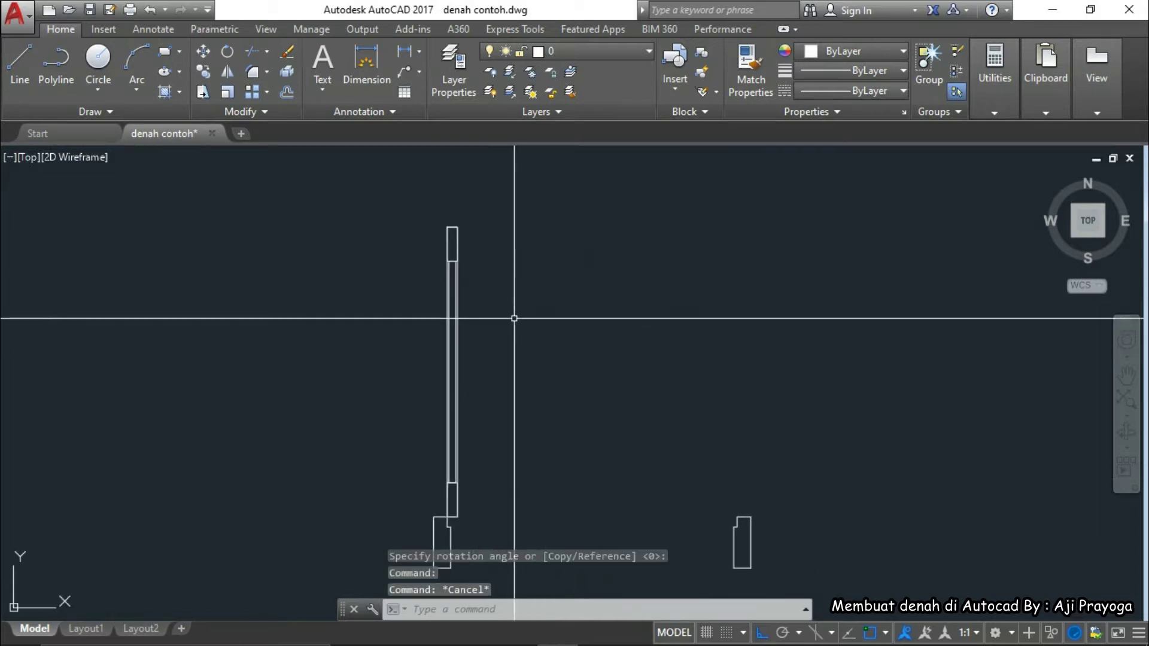
Draw a three-point swing arc from the upright leaf's top-right corner through the right frame's upper-left corner to the inner corner of its notch
text(ARC)
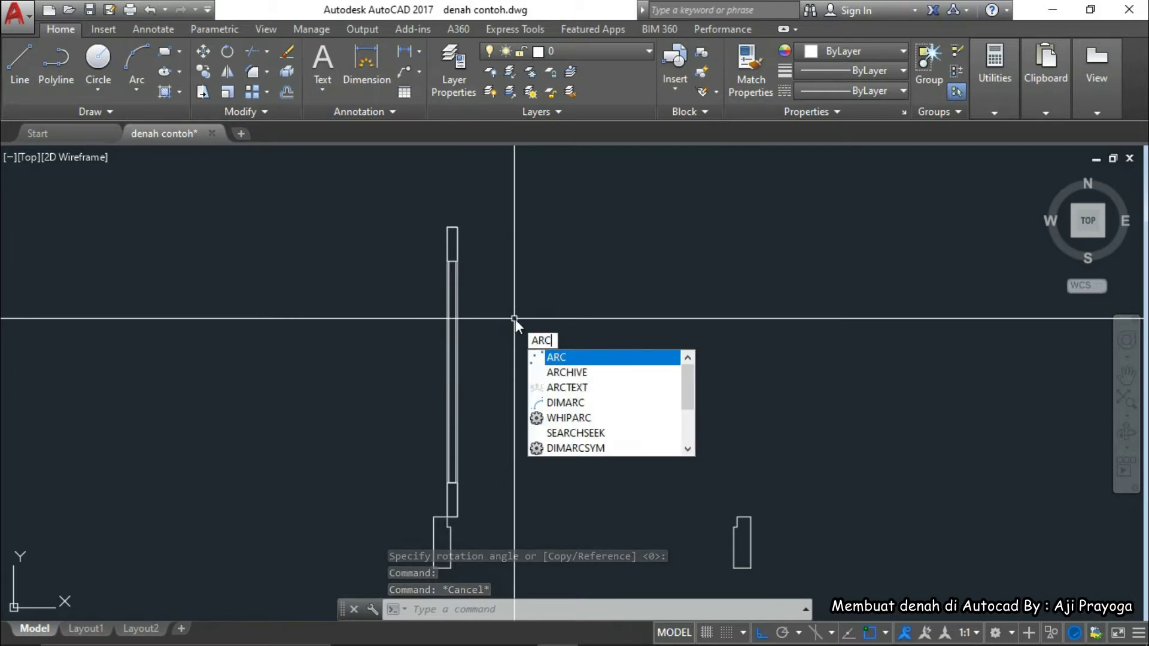
key(Return)
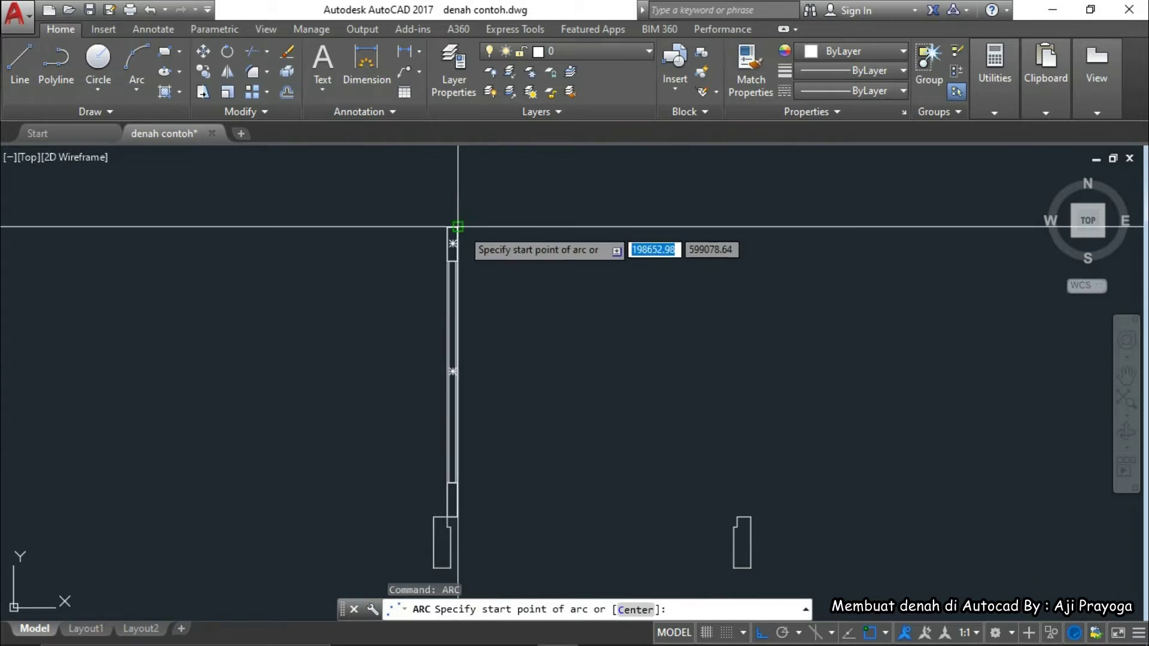
scroll(458, 227, up, 10)
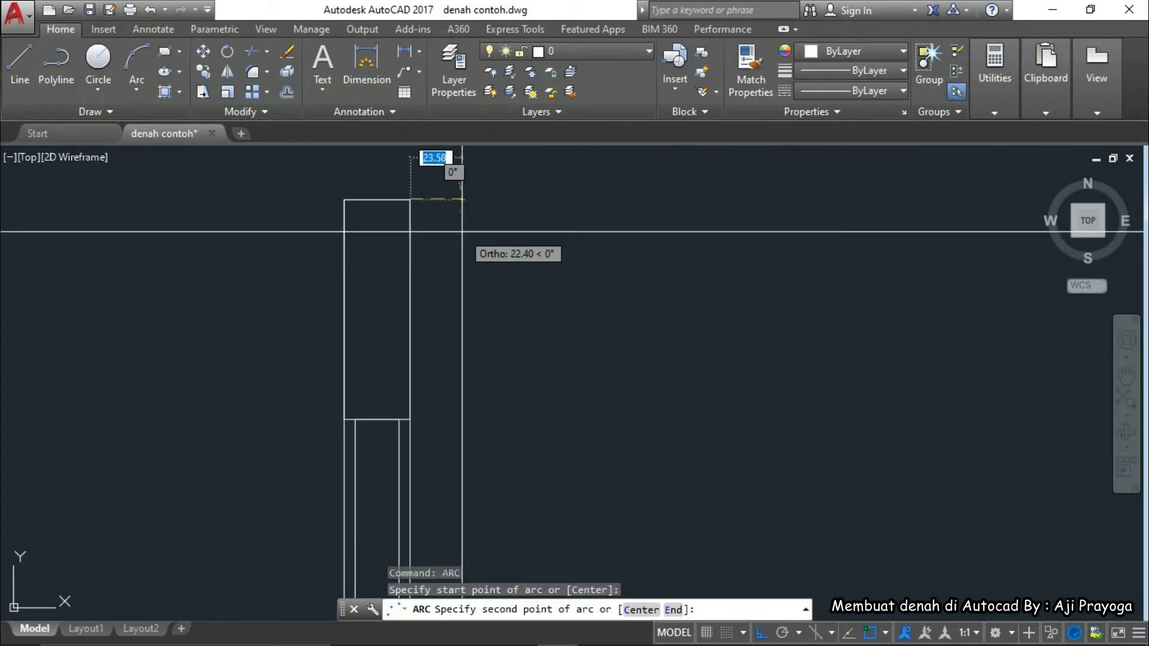
middle_drag(421, 216, 490, 343)
scroll(465, 316, up, 6)
scroll(511, 291, down, 4)
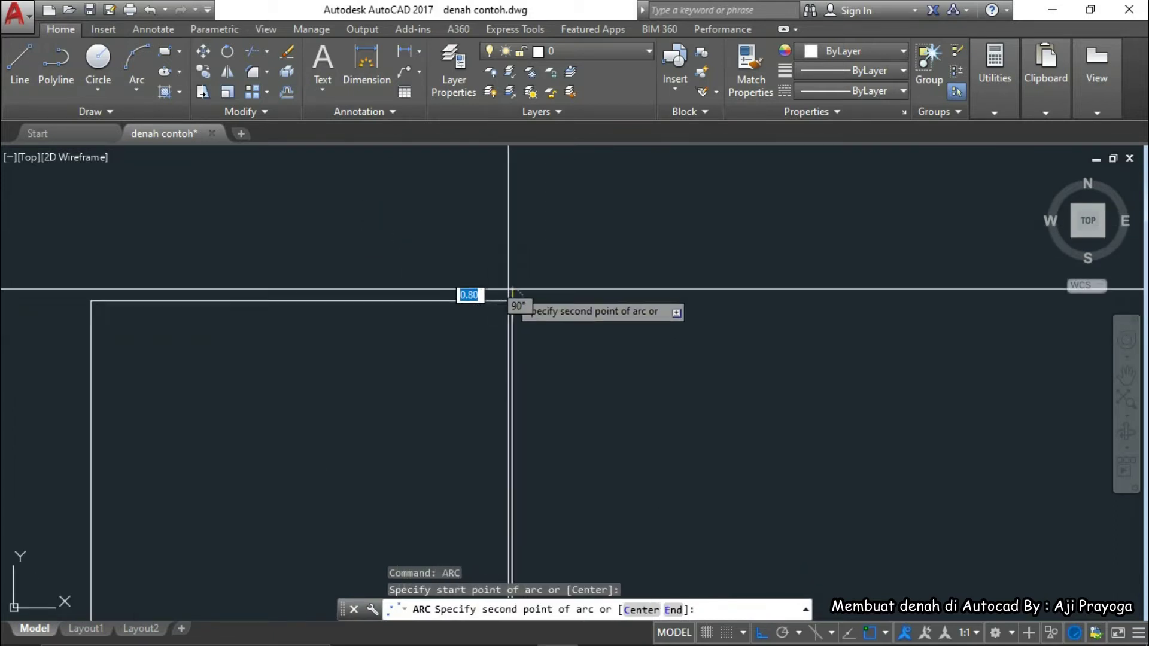
scroll(508, 294, down, 10)
middle_drag(651, 442, 448, 284)
scroll(449, 284, down, 5)
scroll(675, 531, up, 7)
scroll(610, 428, up, 7)
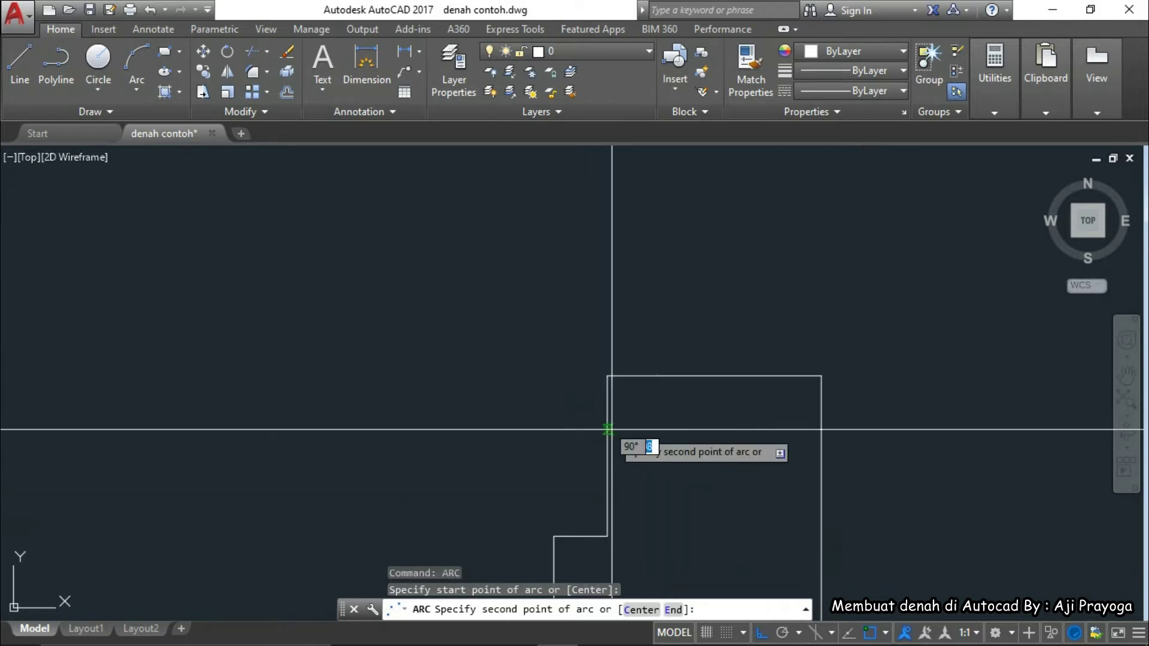
click(608, 375)
scroll(650, 314, down, 6)
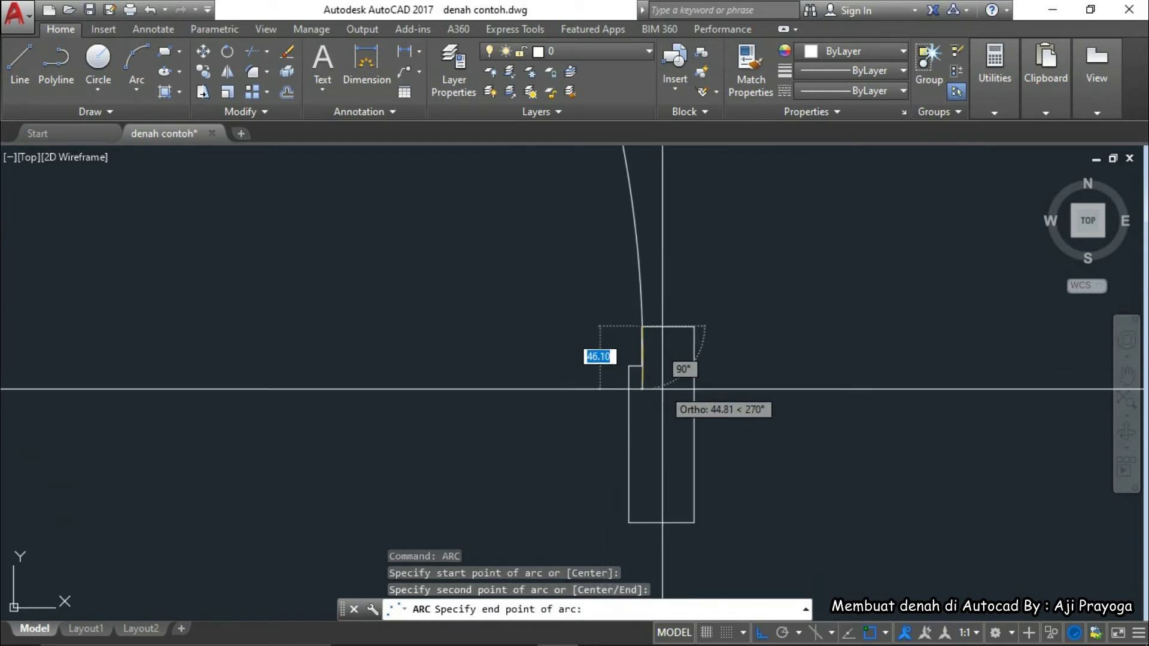
scroll(643, 369, up, 6)
scroll(642, 369, up, 7)
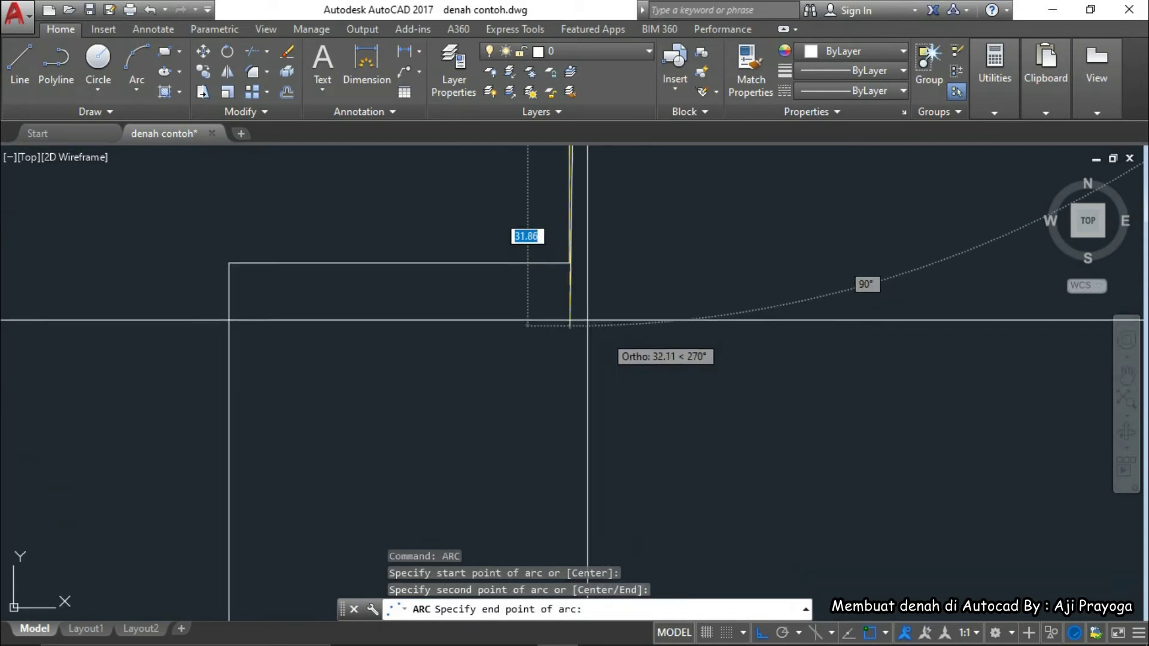
click(566, 265)
scroll(636, 389, down, 6)
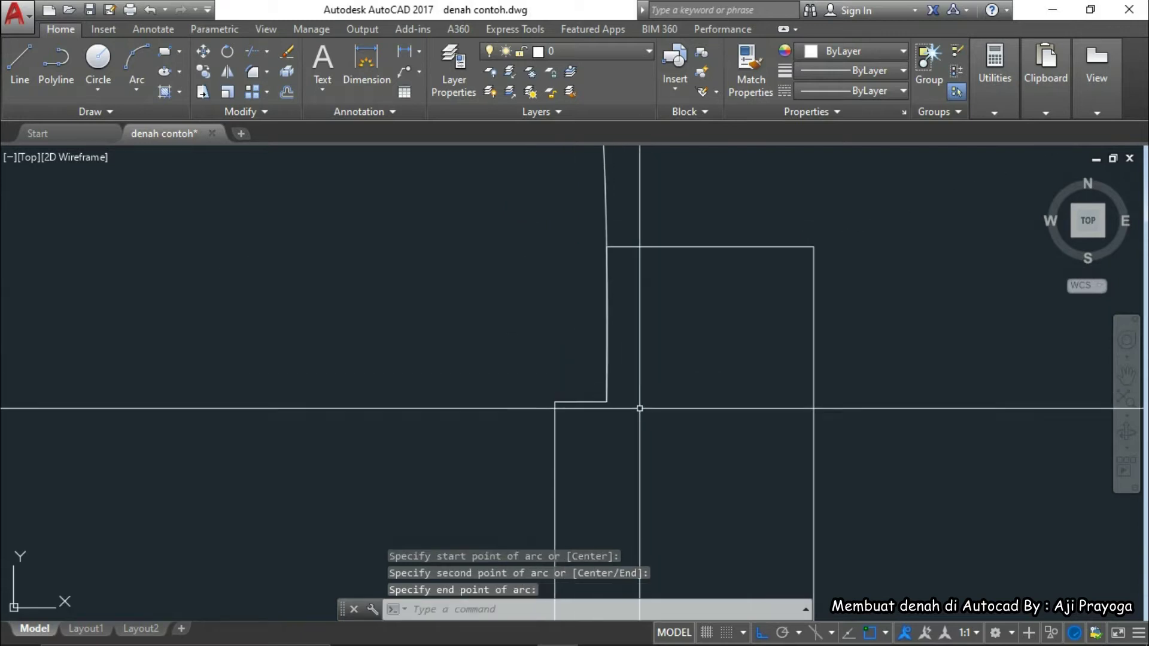
Move the complete door symbol horizontally, farther away from the floor plan walls
scroll(672, 379, down, 5)
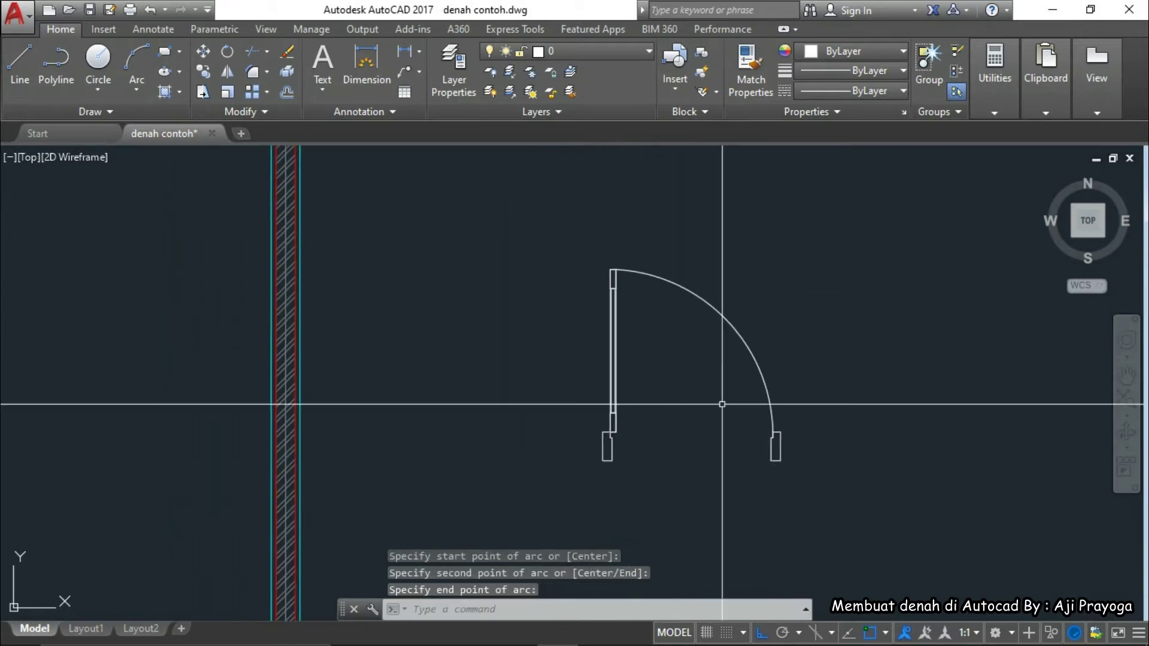
scroll(611, 397, down, 3)
scroll(600, 380, up, 5)
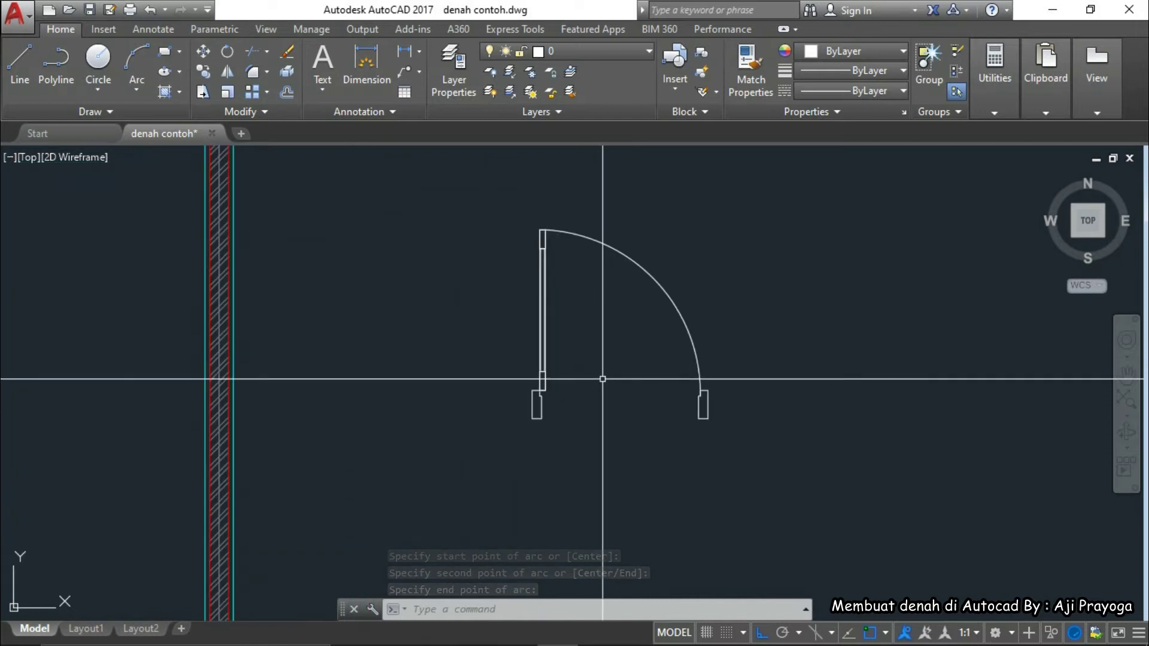
scroll(569, 419, down, 2)
click(518, 284)
click(647, 421)
middle_drag(696, 493, 647, 487)
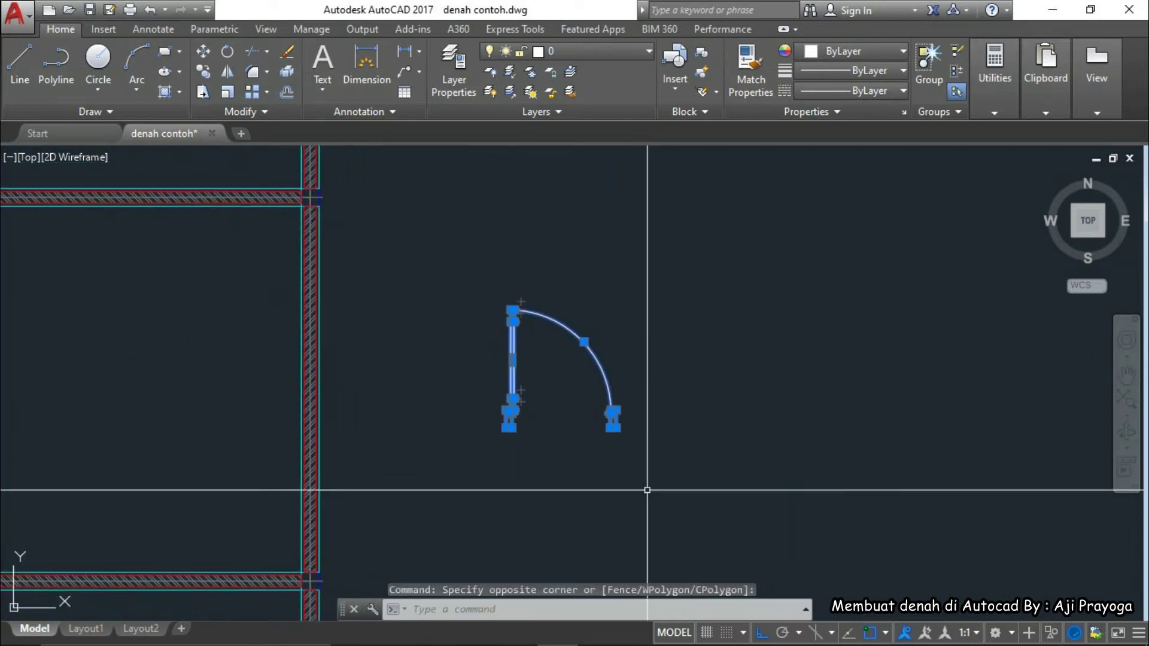
text(m)
key(Return)
click(579, 503)
click(732, 499)
middle_drag(733, 499, 698, 495)
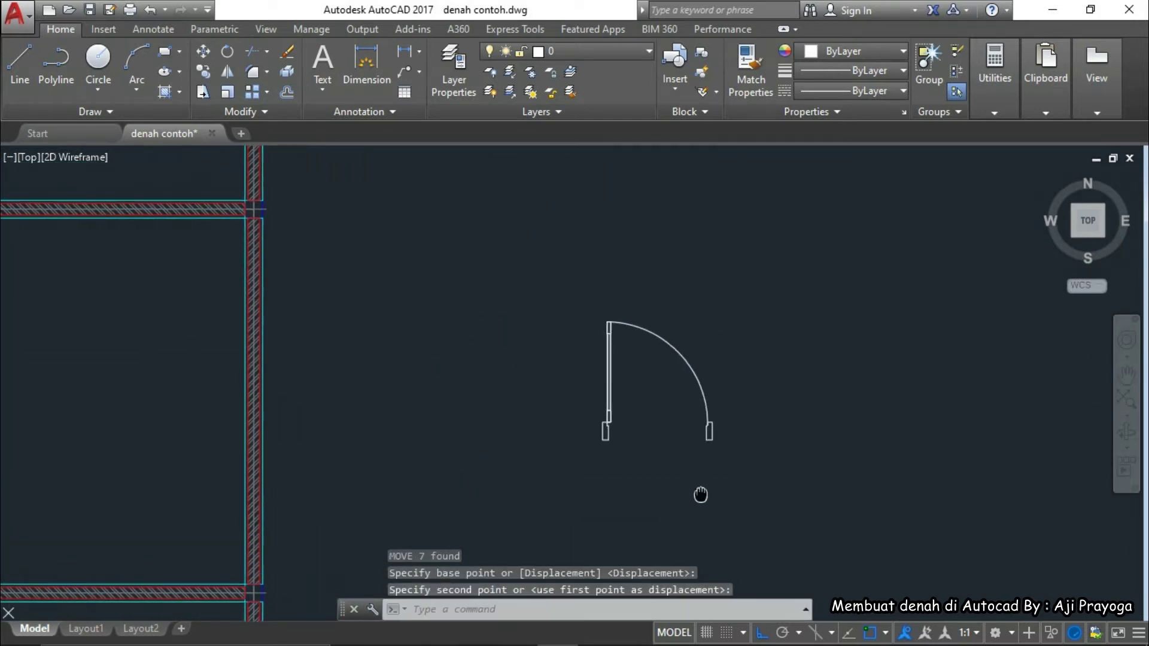
Change the colour of the door's swing arc to index colour 8 (grey)
scroll(662, 379, up, 8)
scroll(599, 323, down, 2)
click(848, 367)
click(662, 379)
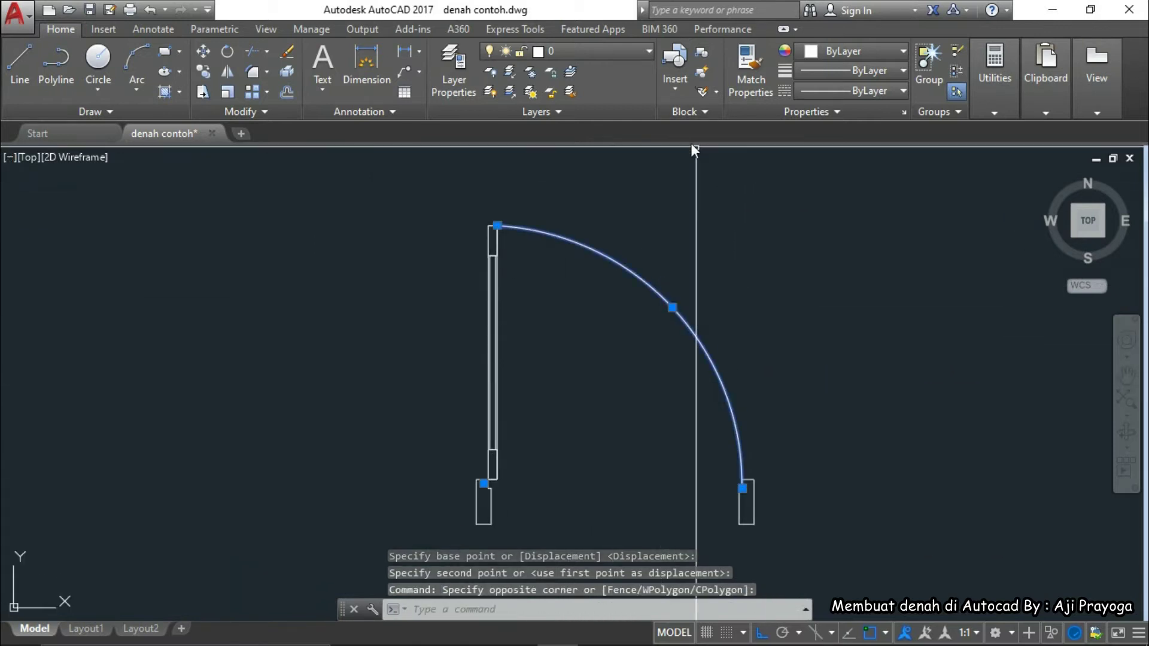
click(856, 50)
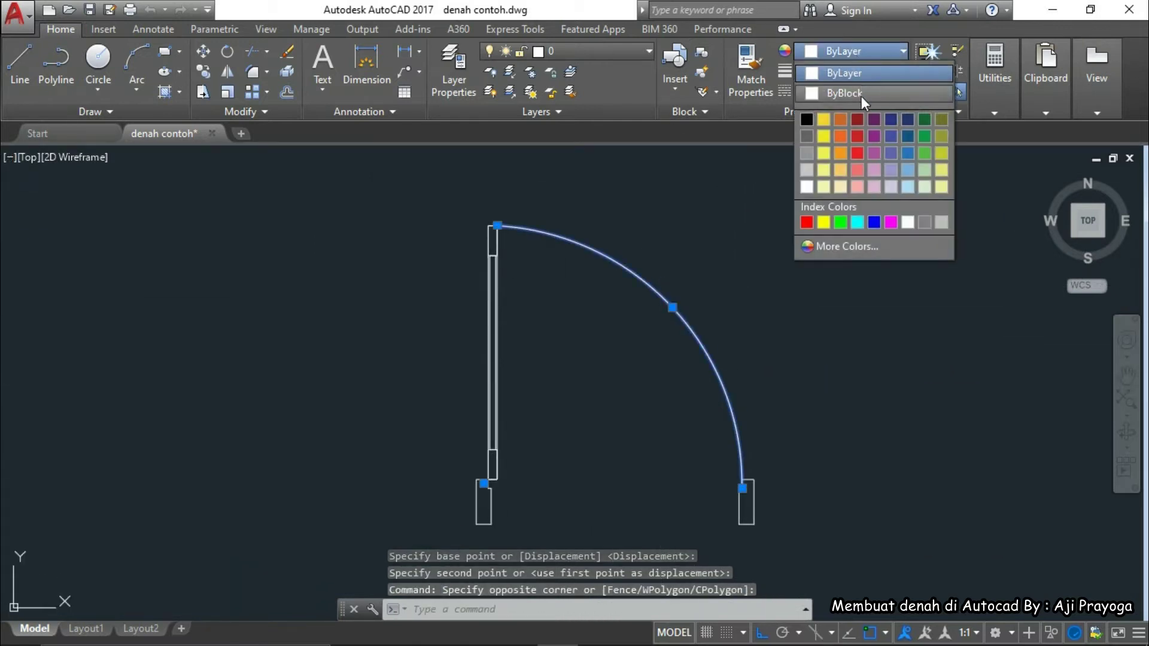
click(924, 222)
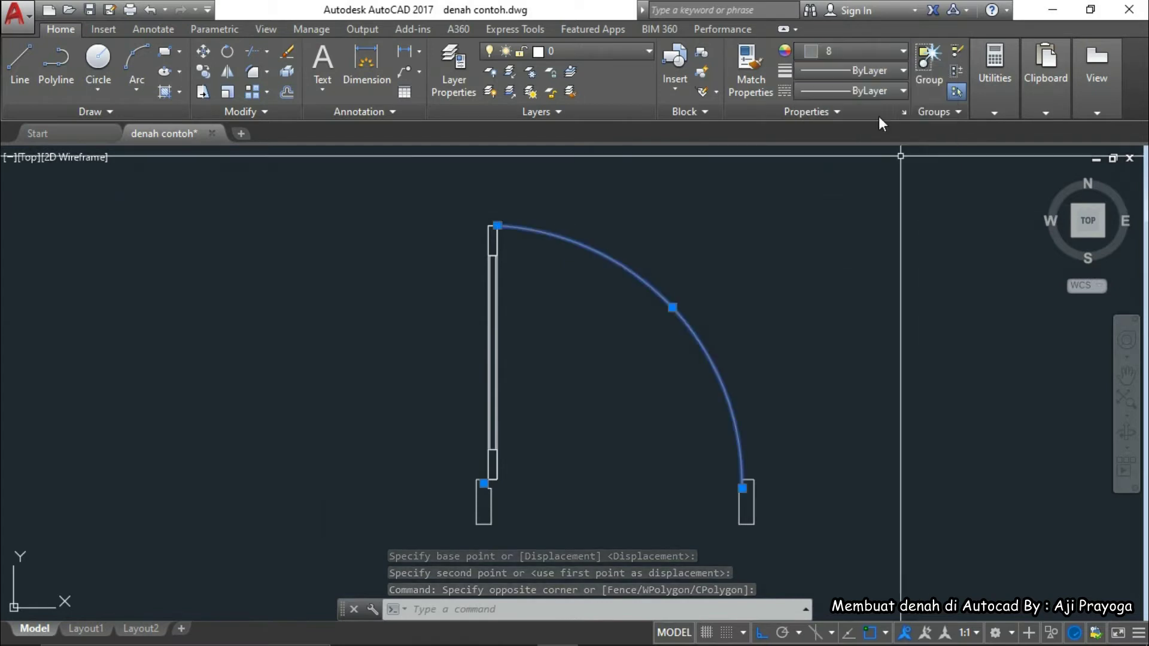
click(860, 72)
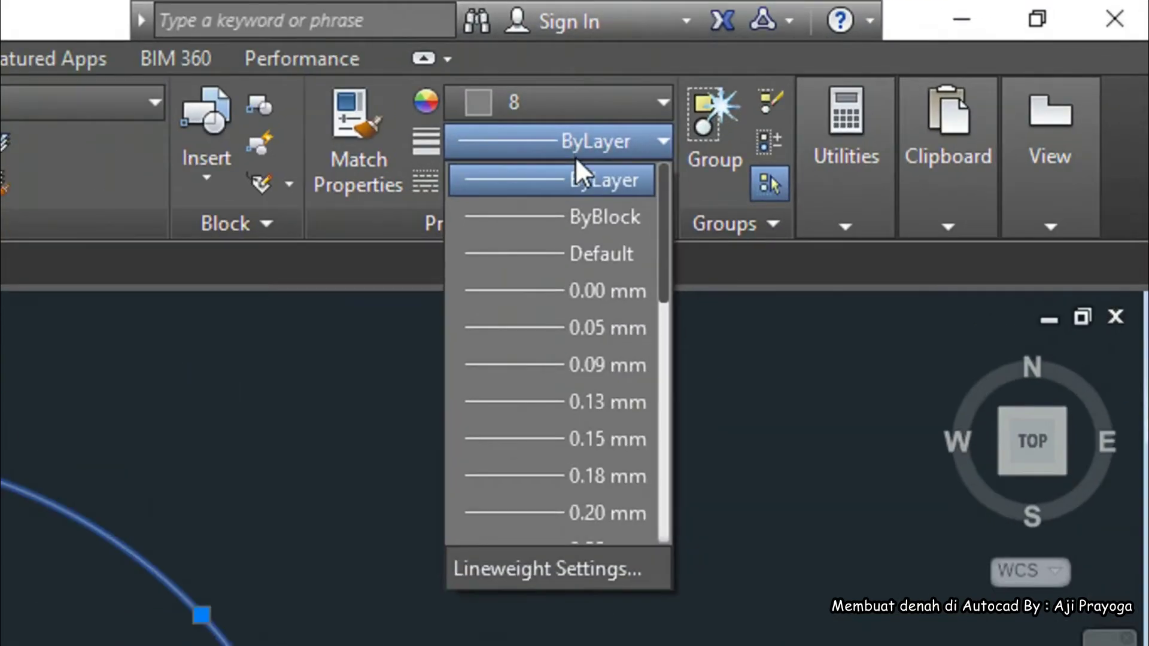
click(814, 425)
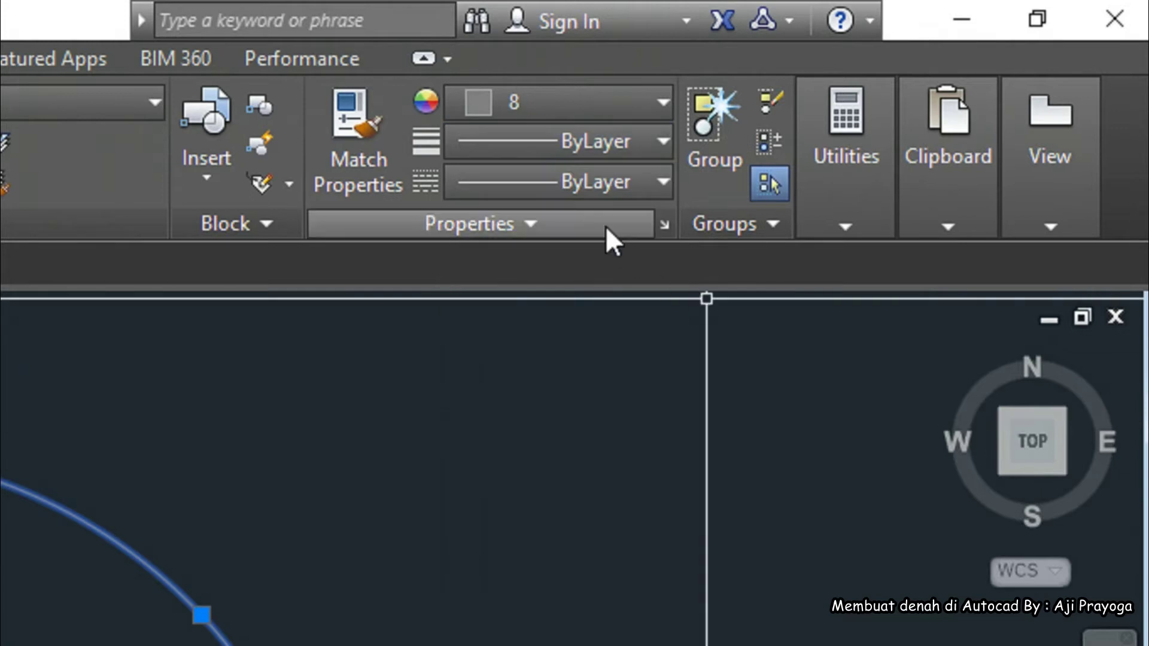
click(560, 193)
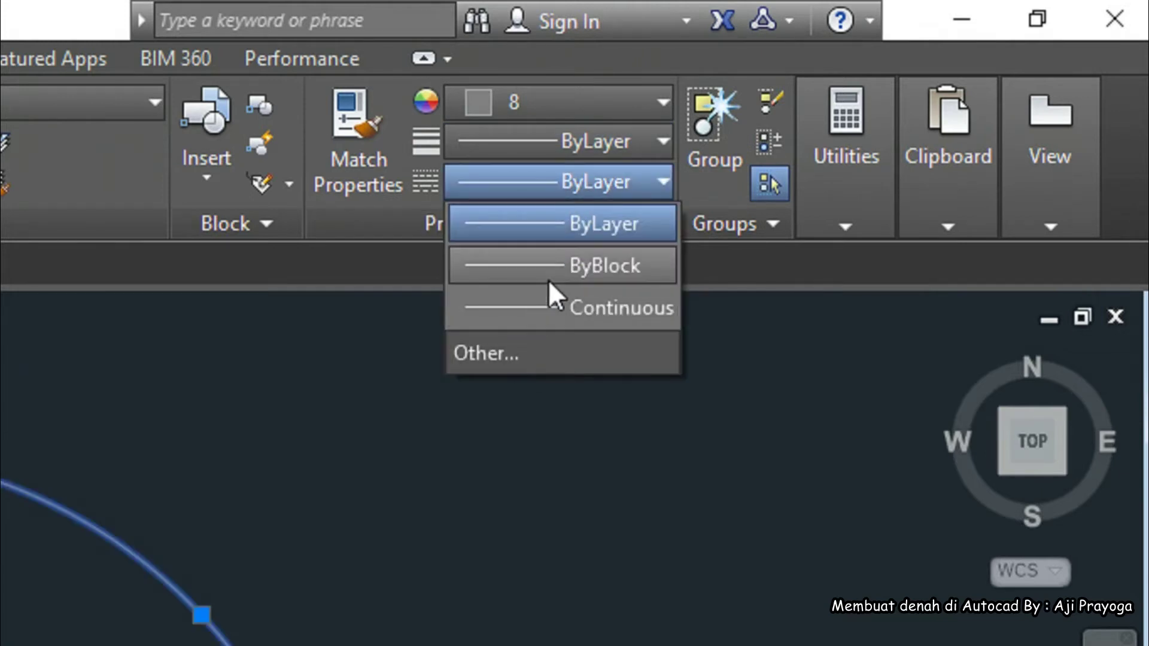
click(496, 353)
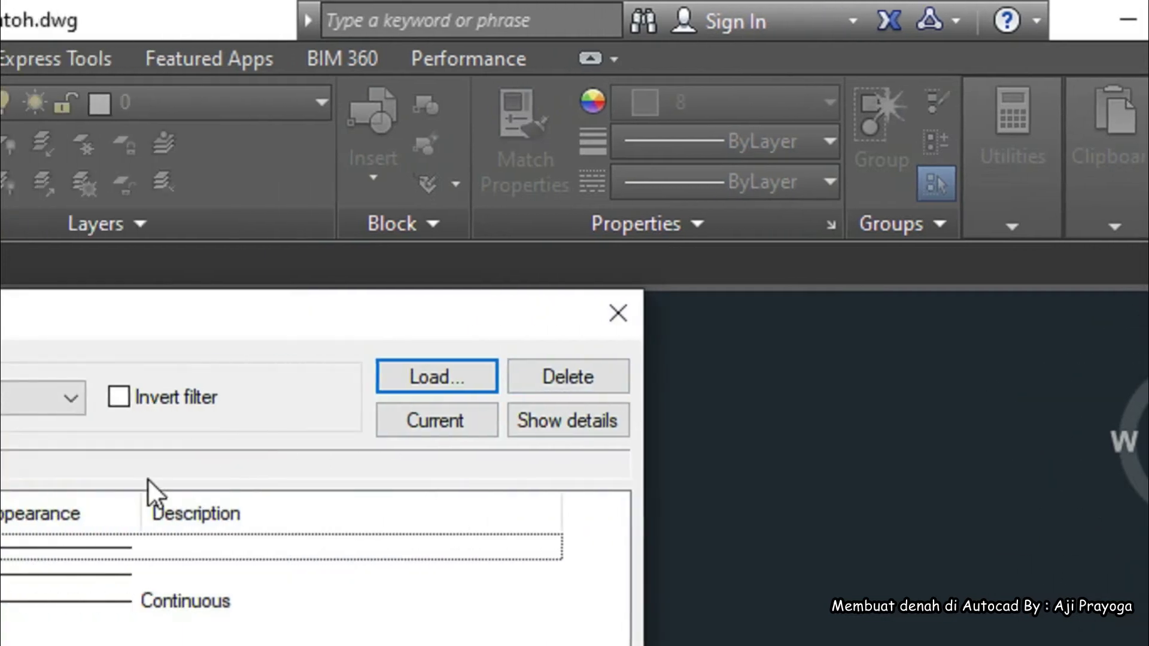
key(Escape)
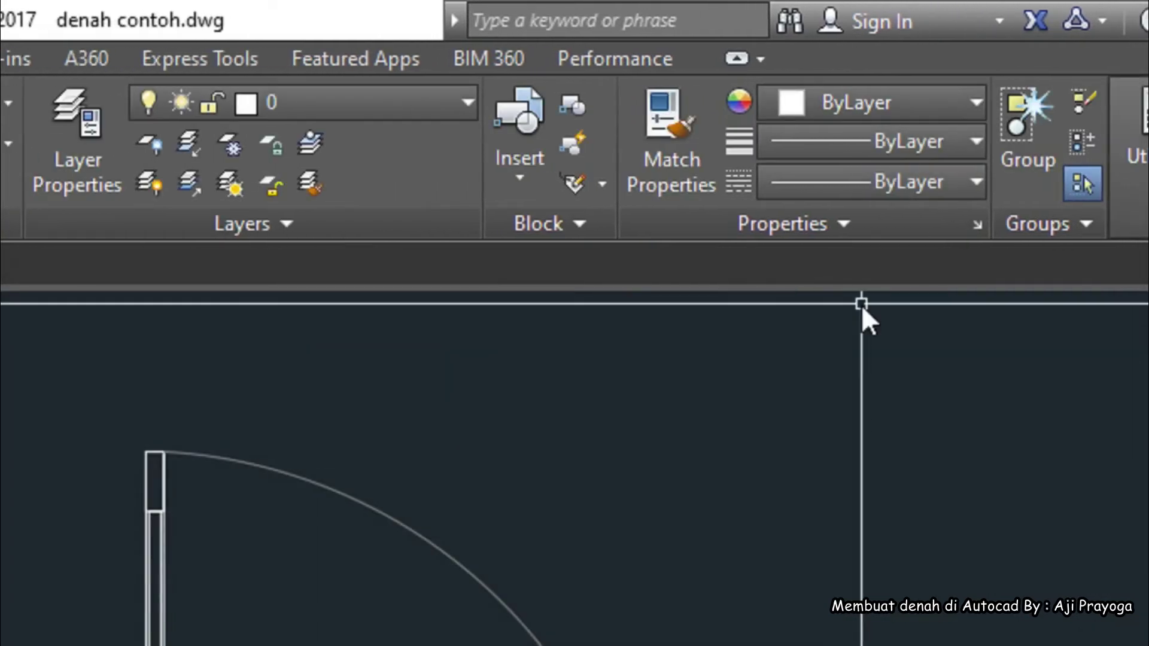
Load the HIDDEN linetype from acad.lin into the drawing
click(863, 188)
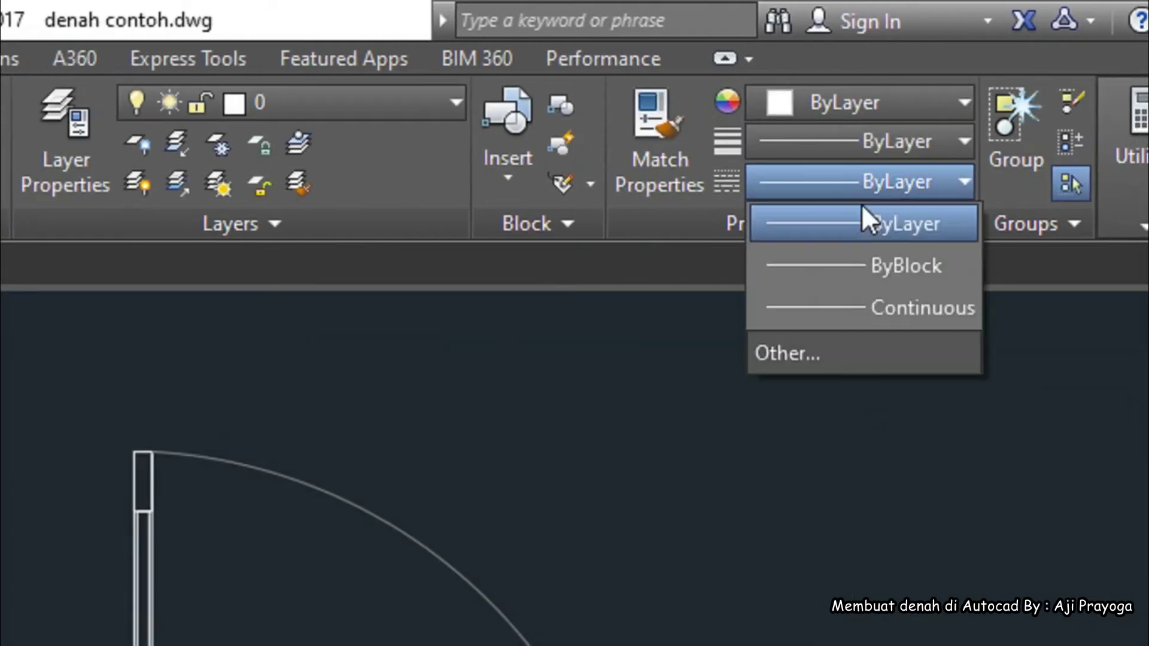
click(800, 357)
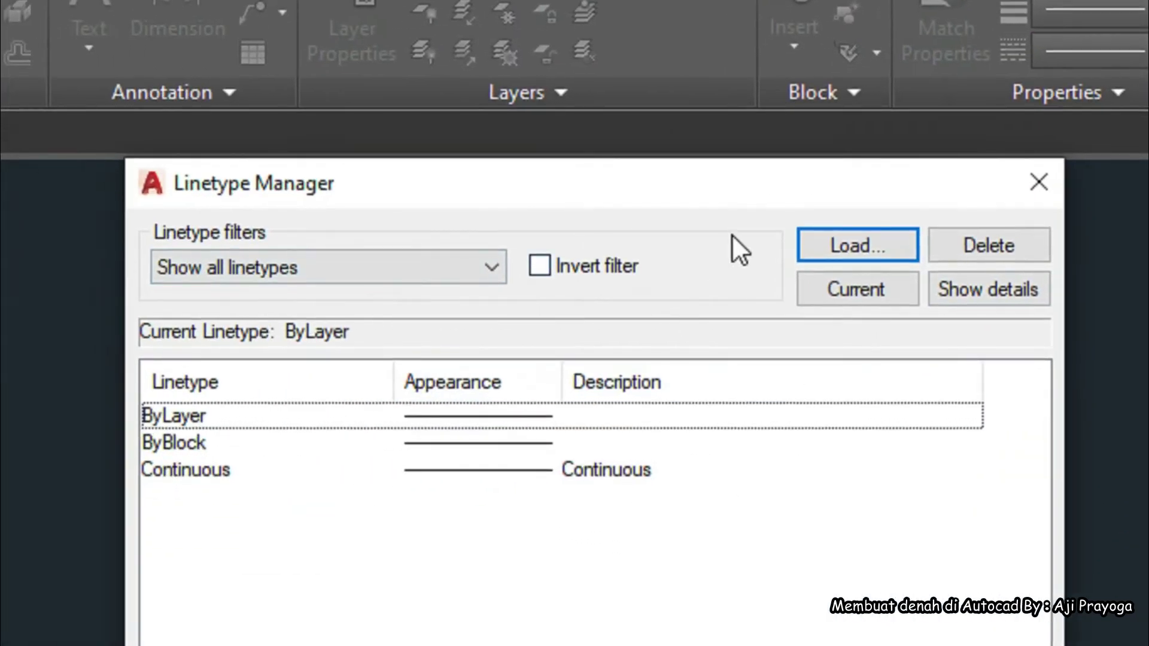
click(861, 244)
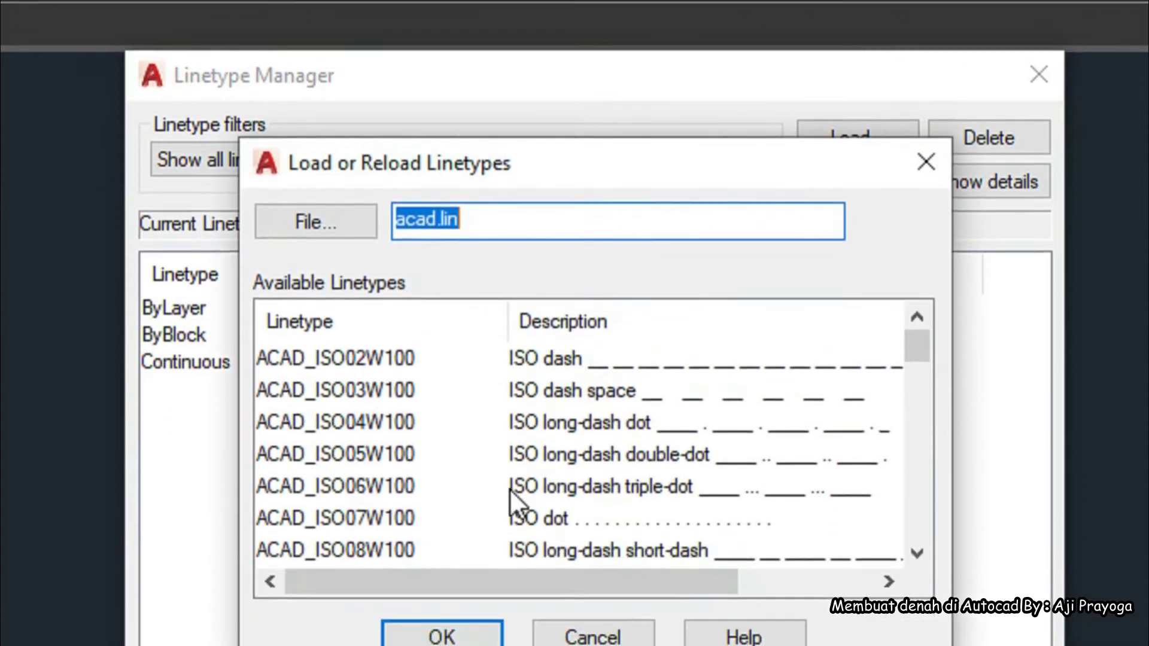
scroll(509, 488, down, 2)
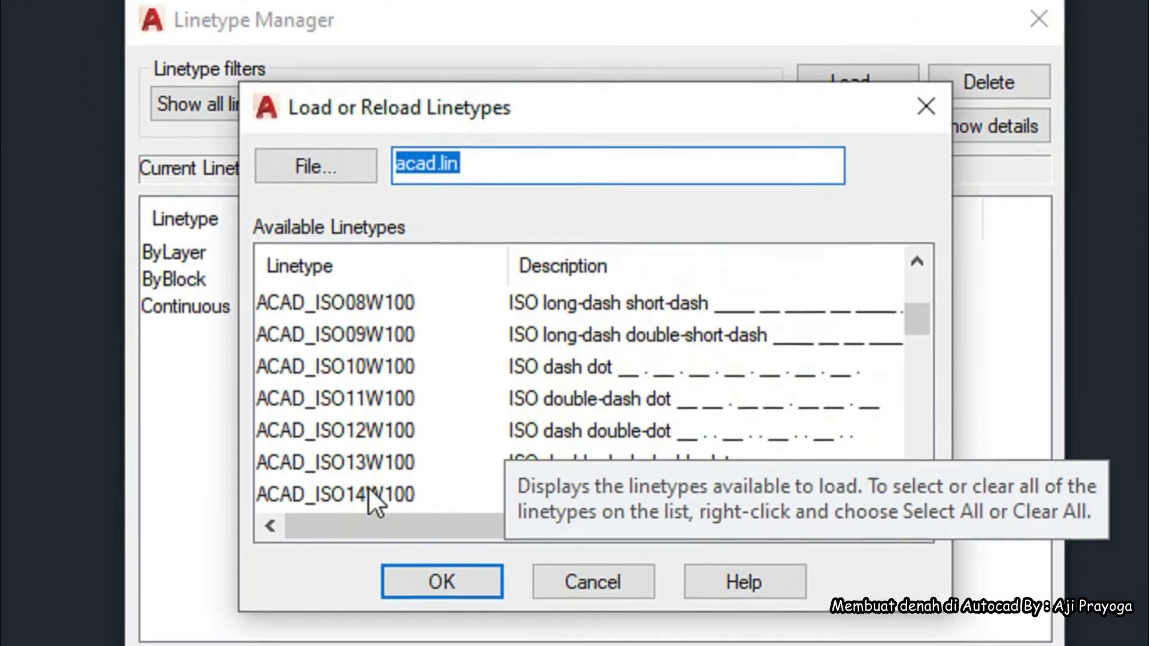
scroll(401, 477, down, 5)
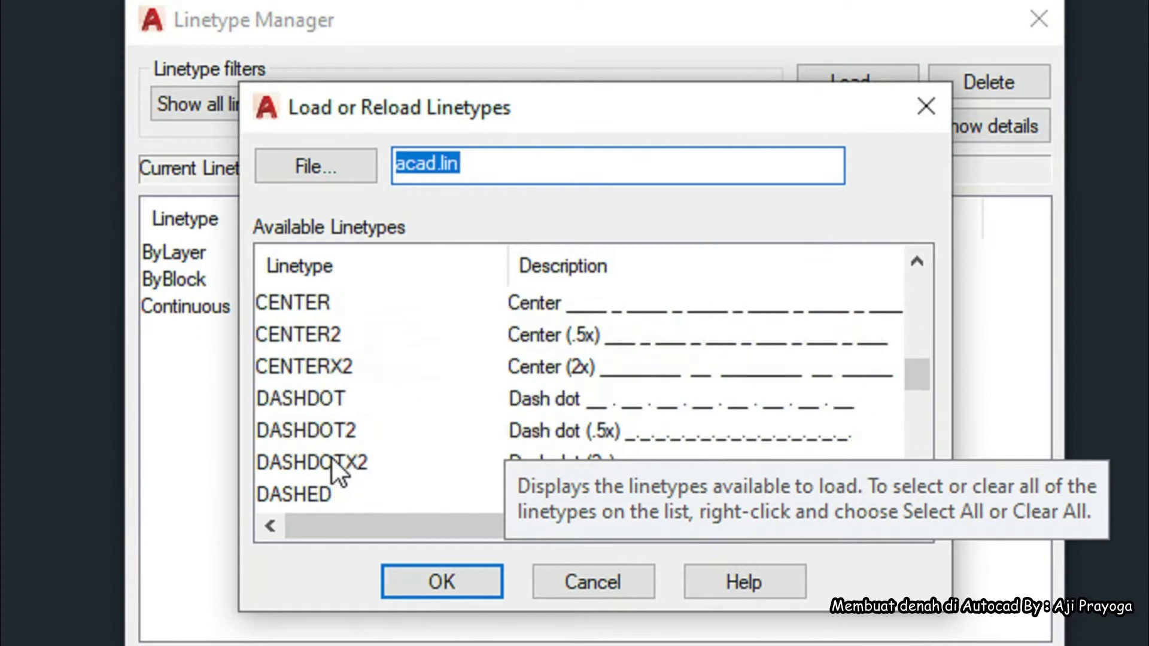
scroll(321, 472, down, 4)
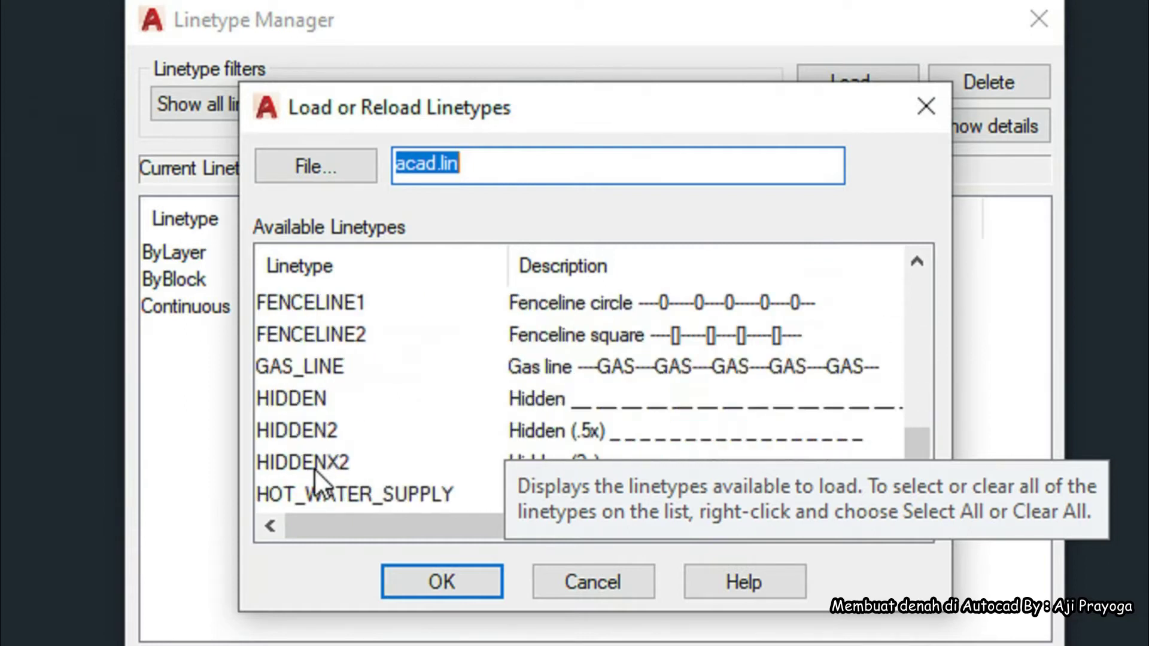
click(321, 401)
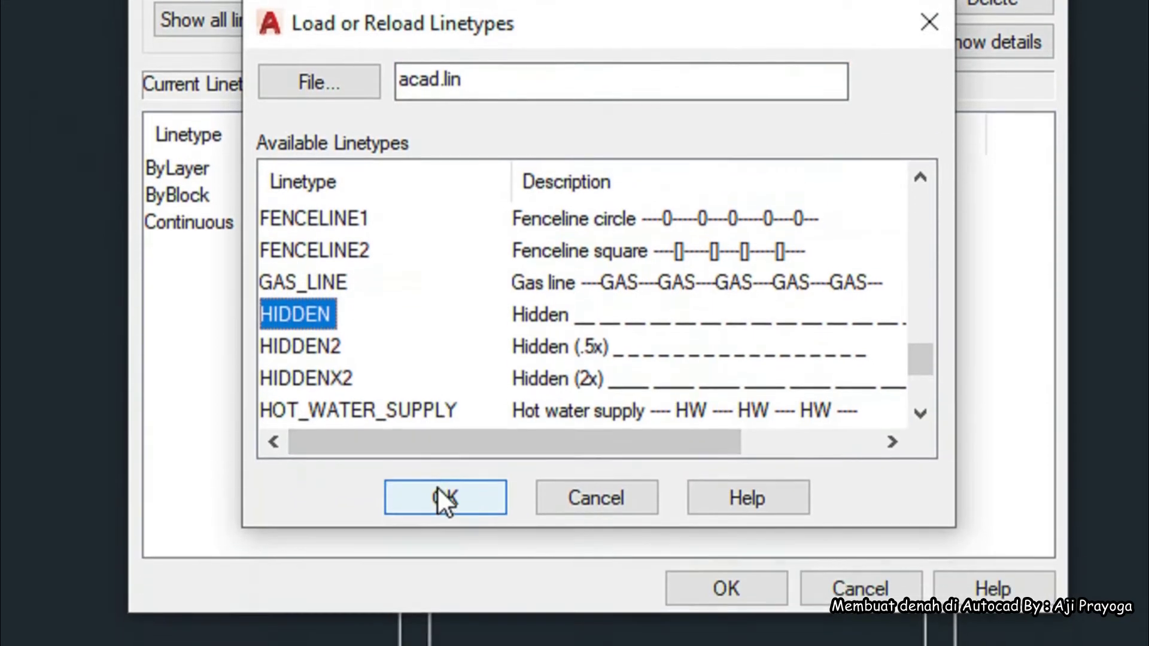
click(438, 491)
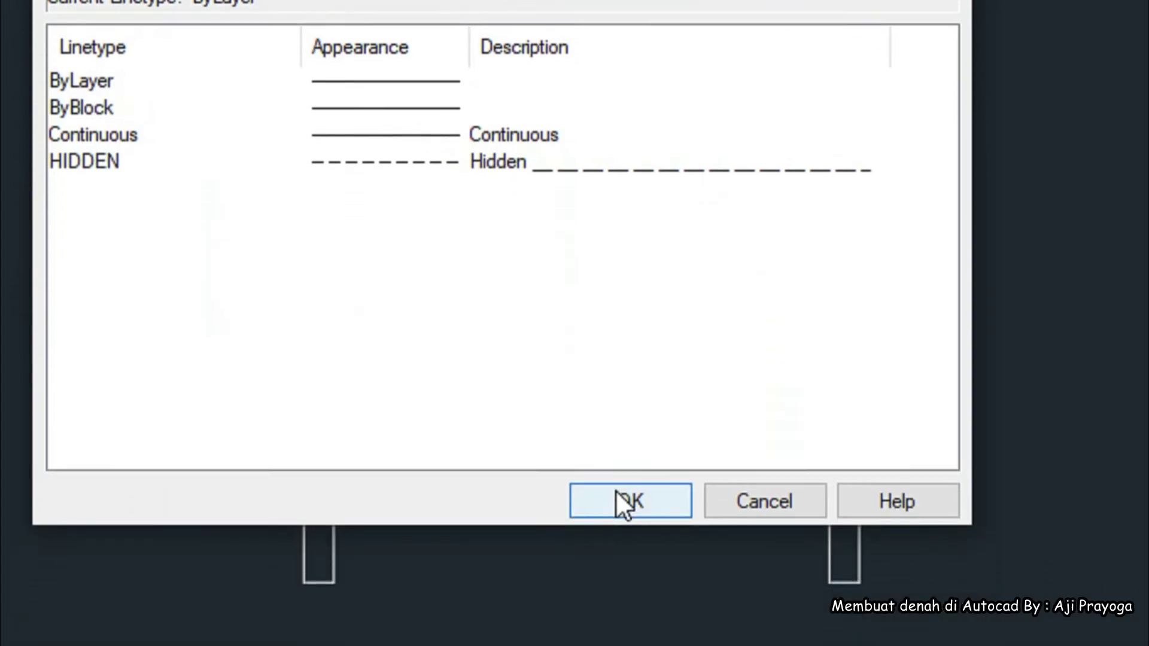
click(617, 496)
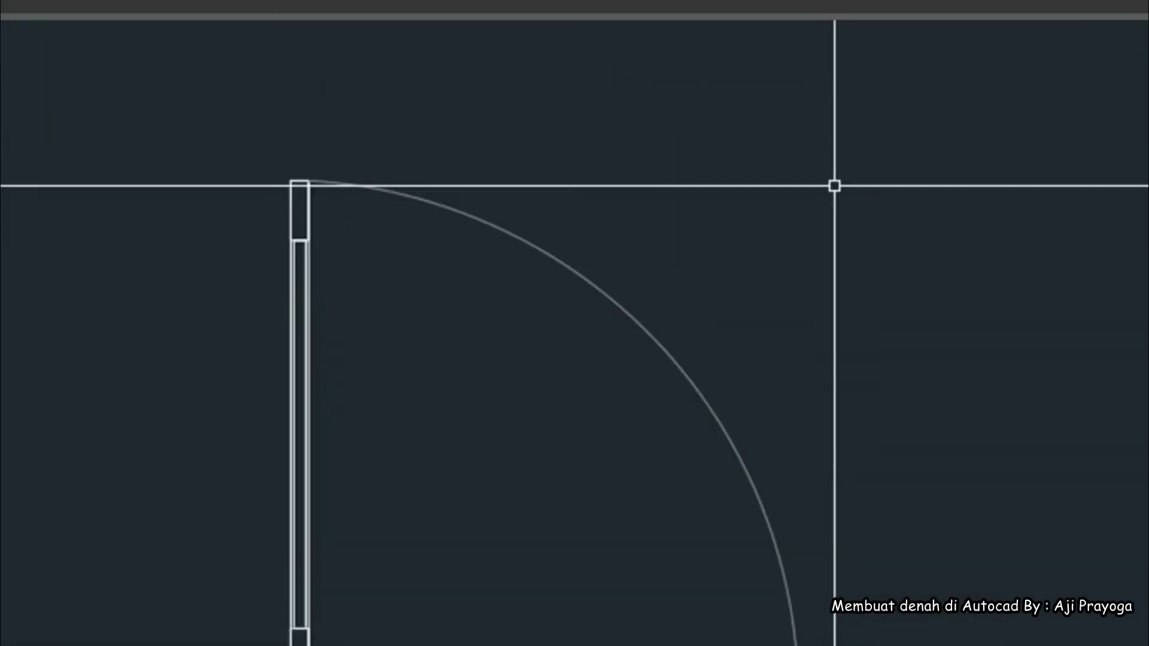
Make HIDDEN the current linetype with no object selected
click(879, 157)
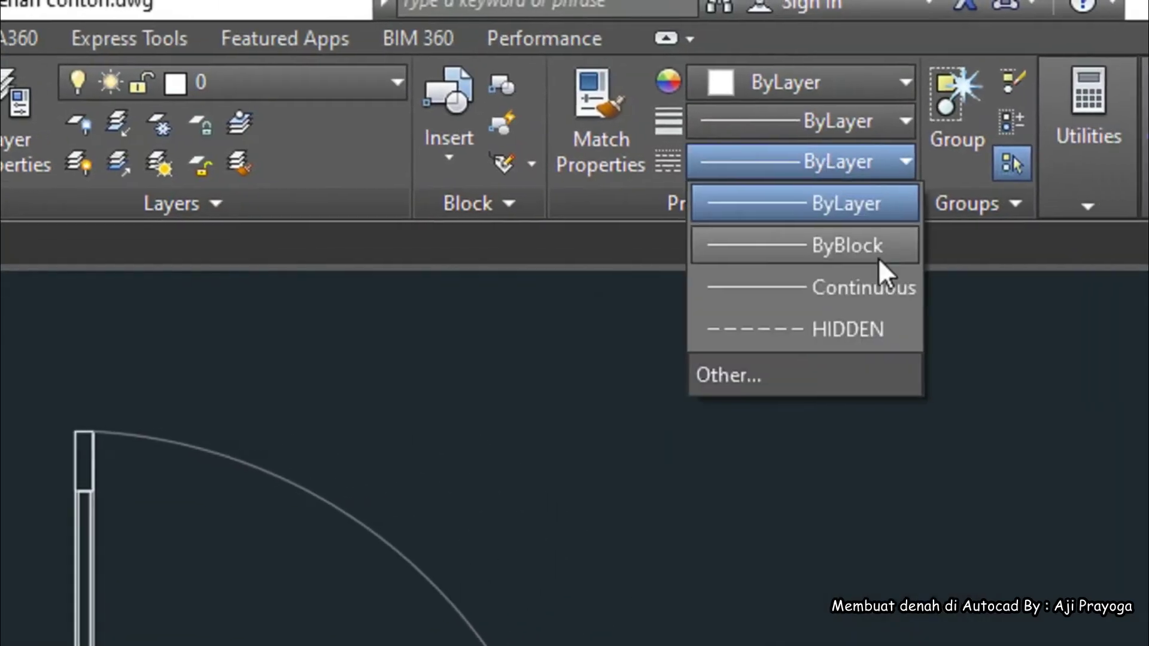
click(817, 329)
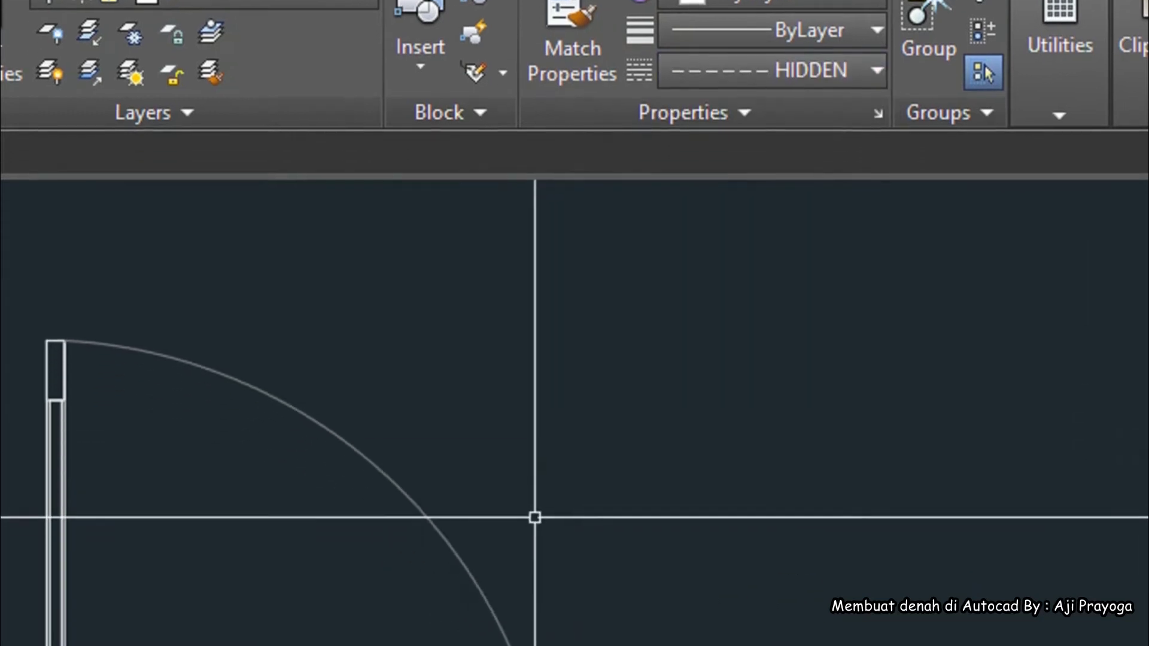
click(535, 608)
key(Escape)
Assign the HIDDEN linetype to the door's swing arc and clear the selection
click(615, 400)
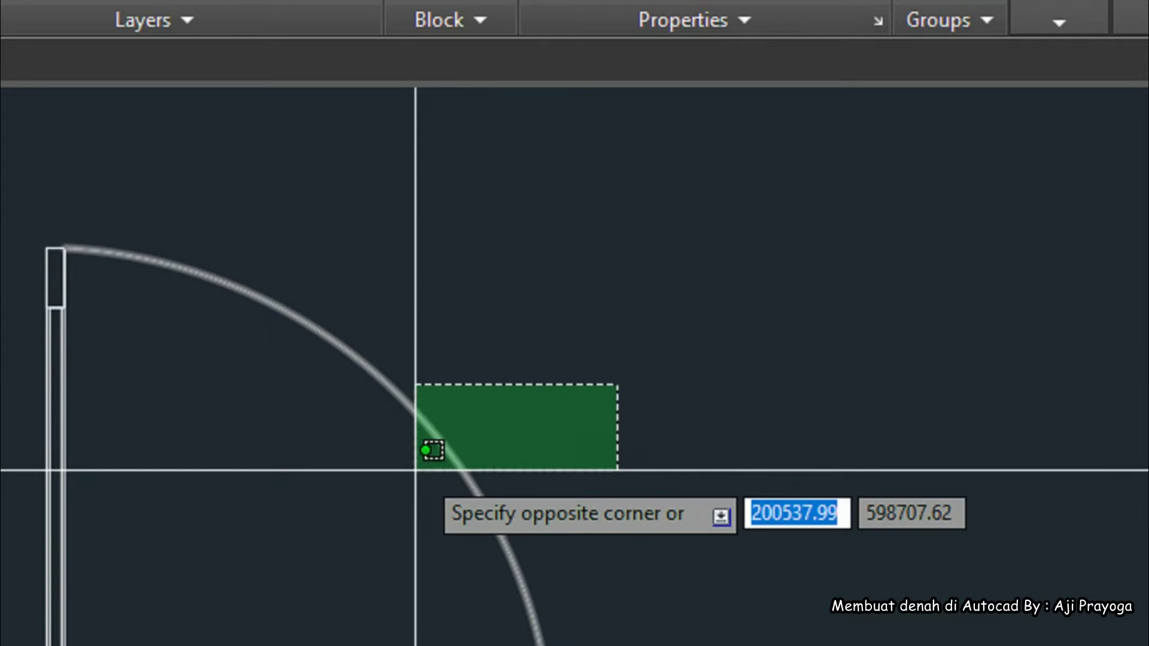
click(406, 479)
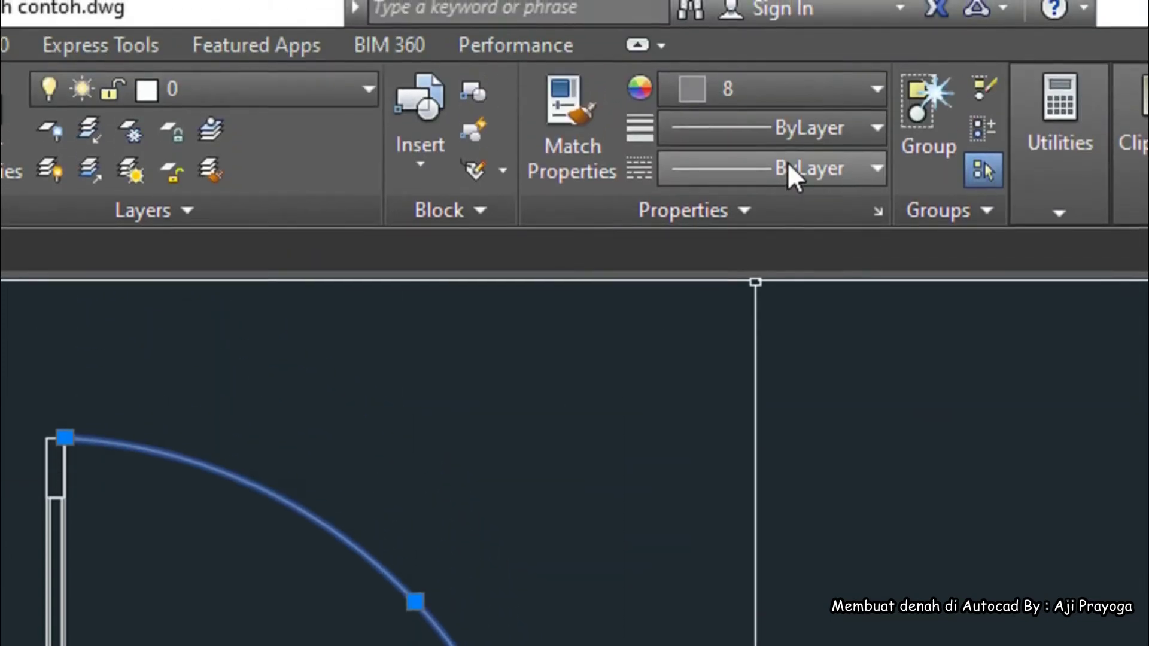
click(788, 168)
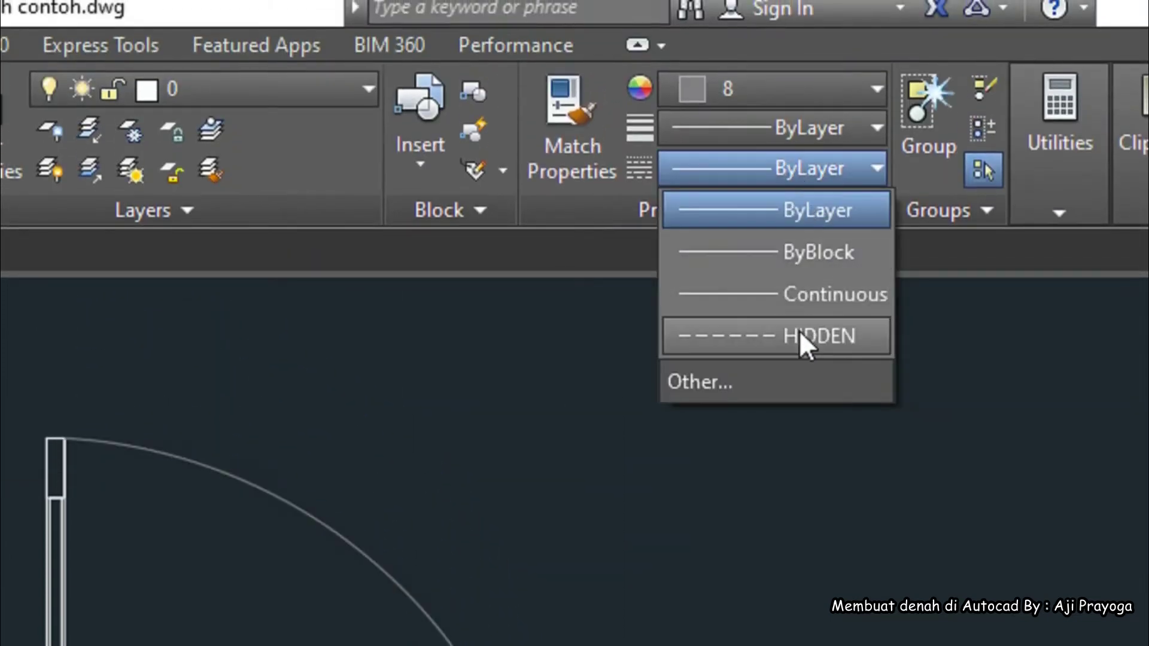
click(739, 339)
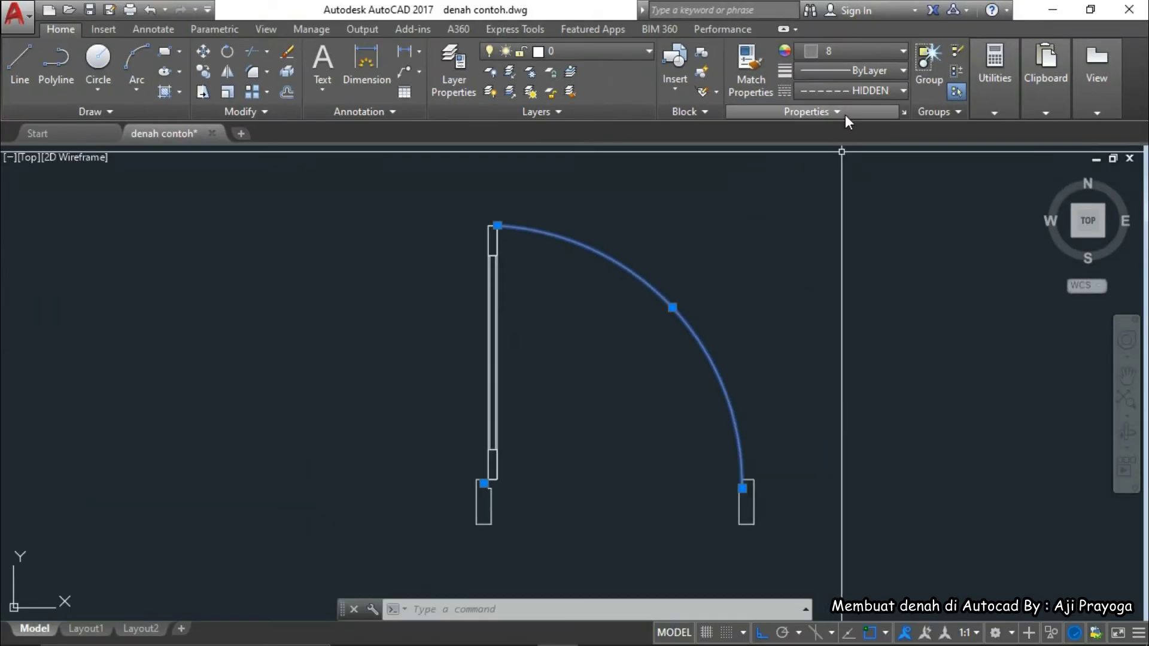
click(769, 303)
key(Escape)
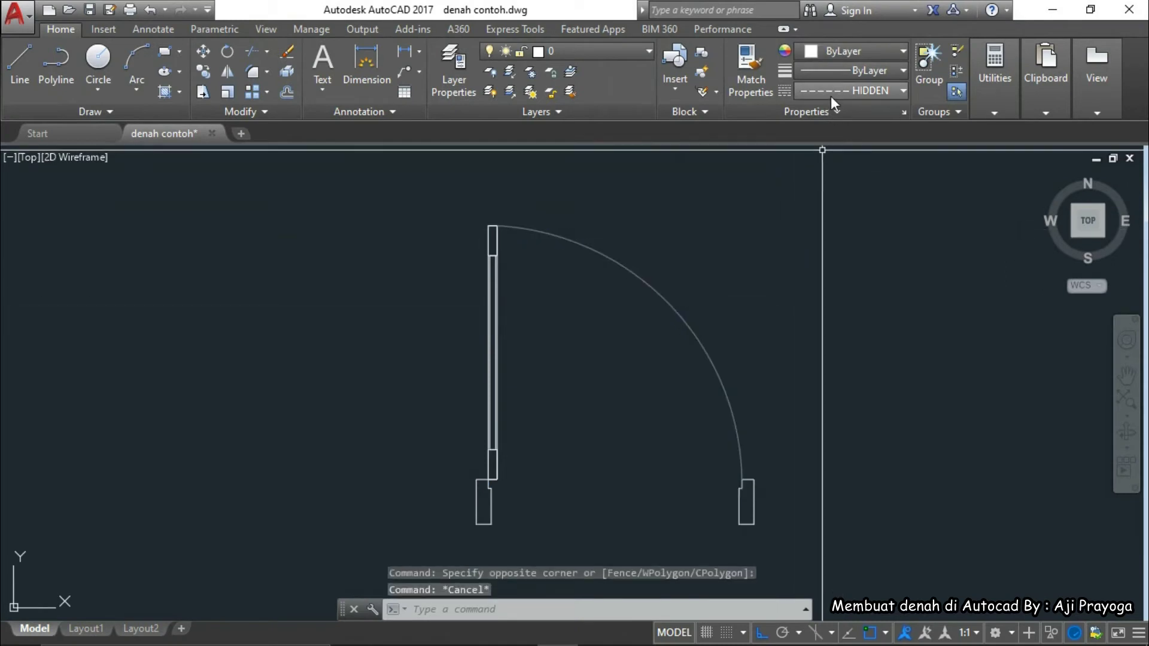
Set the current linetype for new objects to ByLayer
click(832, 92)
click(840, 113)
key(Escape)
middle_drag(518, 408, 656, 377)
scroll(634, 395, up, 5)
click(632, 413)
scroll(641, 405, up, 5)
scroll(641, 404, down, 2)
click(845, 51)
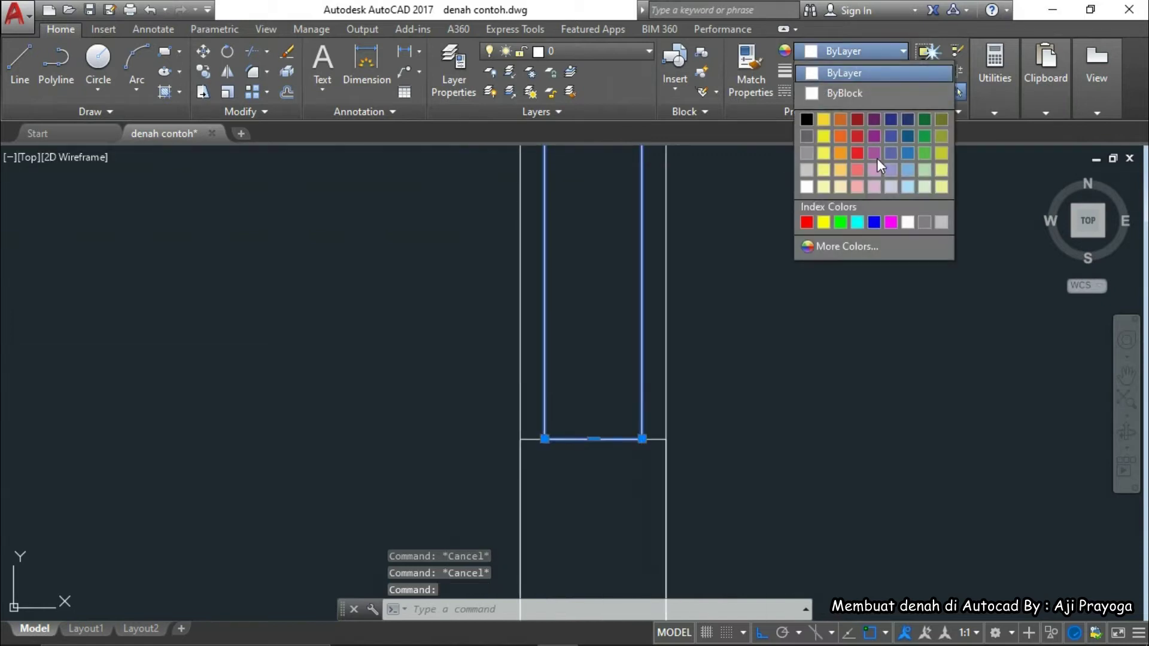
key(Escape)
key(Escape)
Convert the complete door symbol, with both frame profiles, leaf and swing arc, into a block named KUSEN PINTU
scroll(795, 419, down, 8)
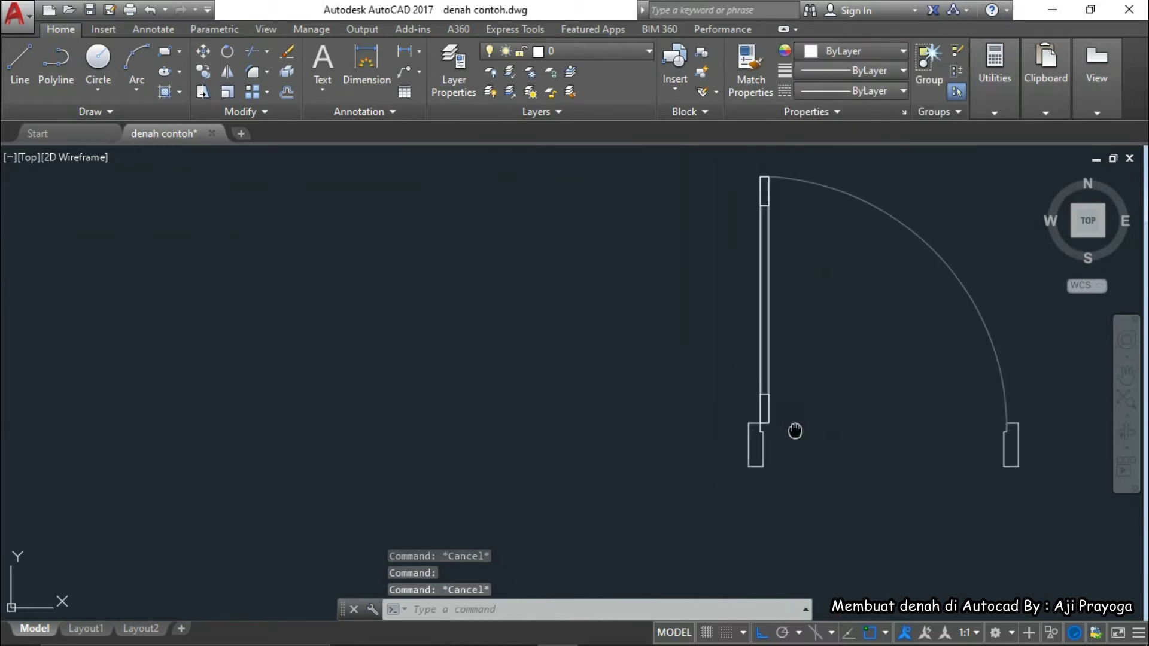
scroll(756, 403, down, 3)
scroll(720, 397, up, 3)
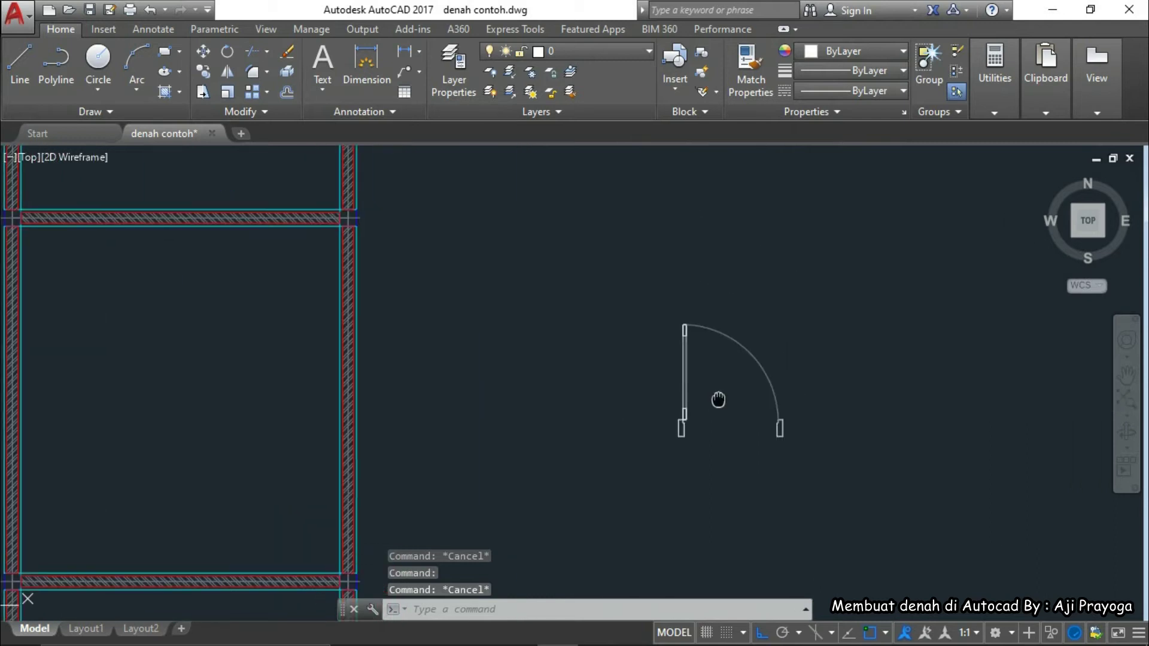
click(614, 294)
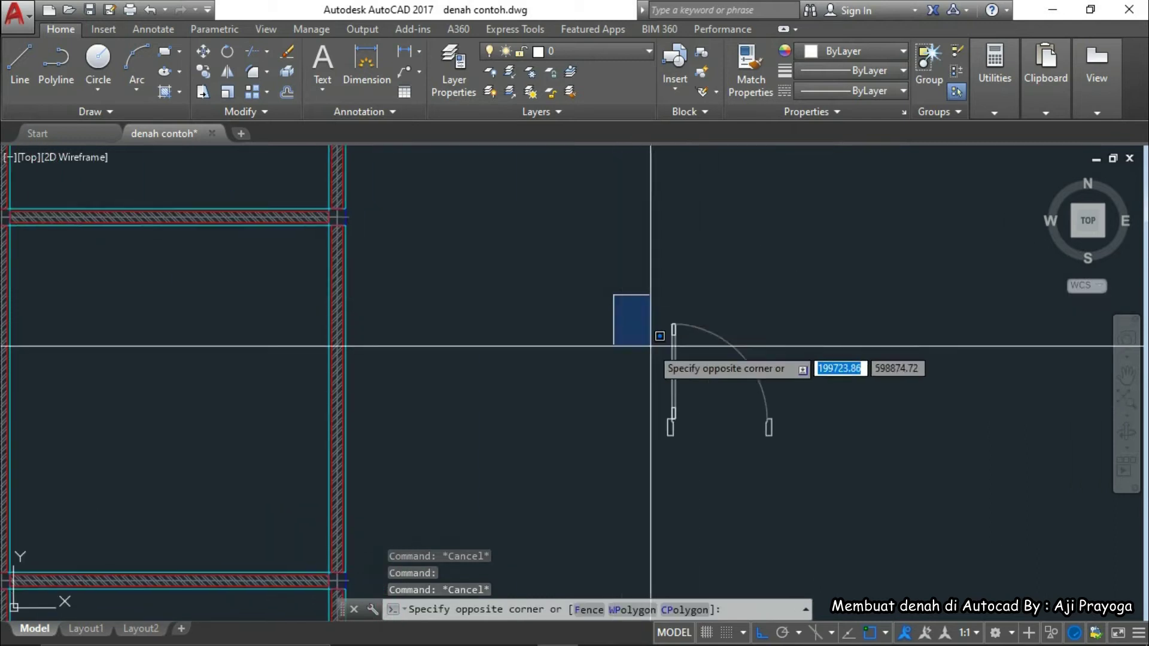
click(804, 471)
scroll(778, 407, up, 4)
scroll(801, 403, down, 2)
scroll(734, 423, up, 4)
middle_drag(733, 423, 672, 434)
scroll(685, 423, down, 2)
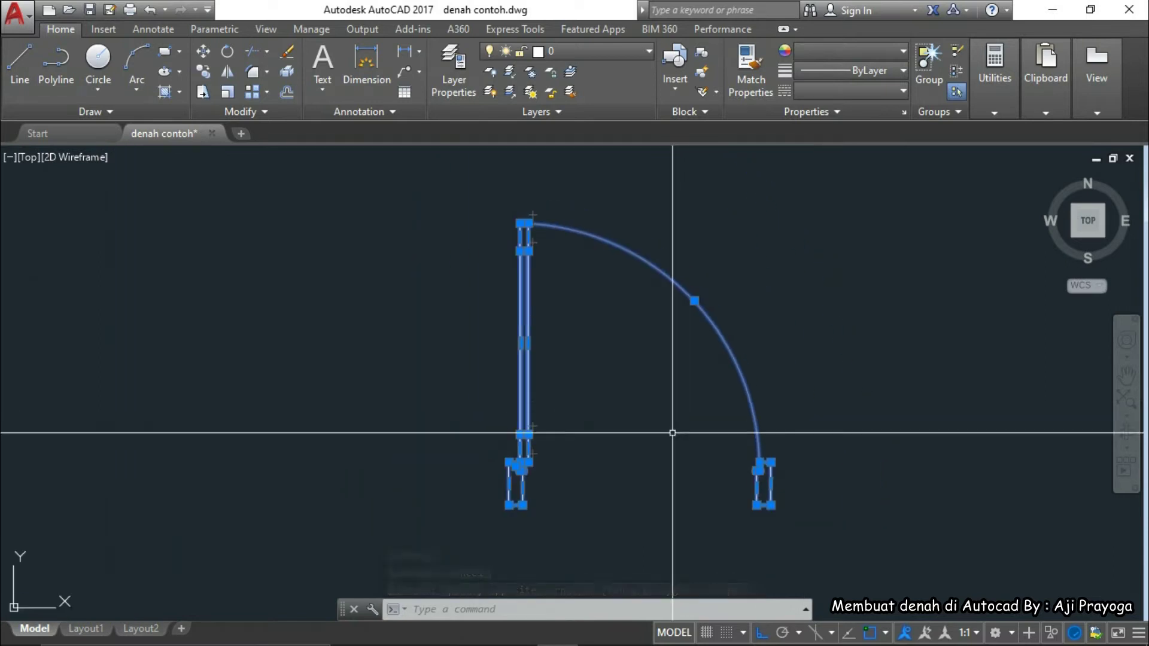
text(b)
key(Return)
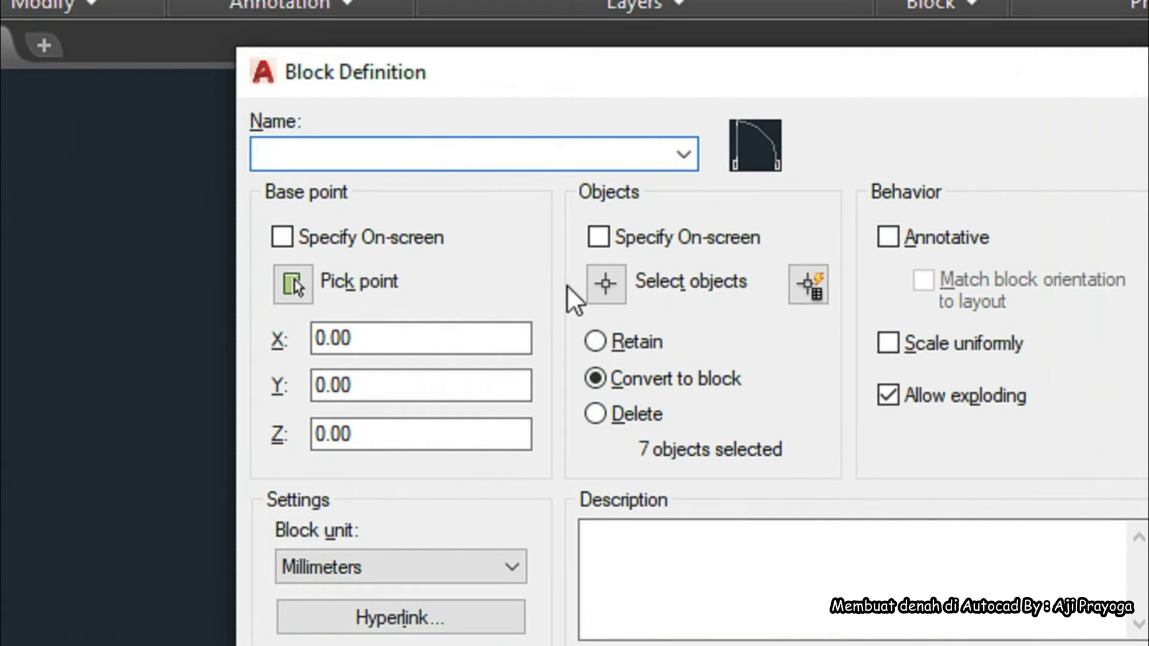
text(KUSEN PINTU)
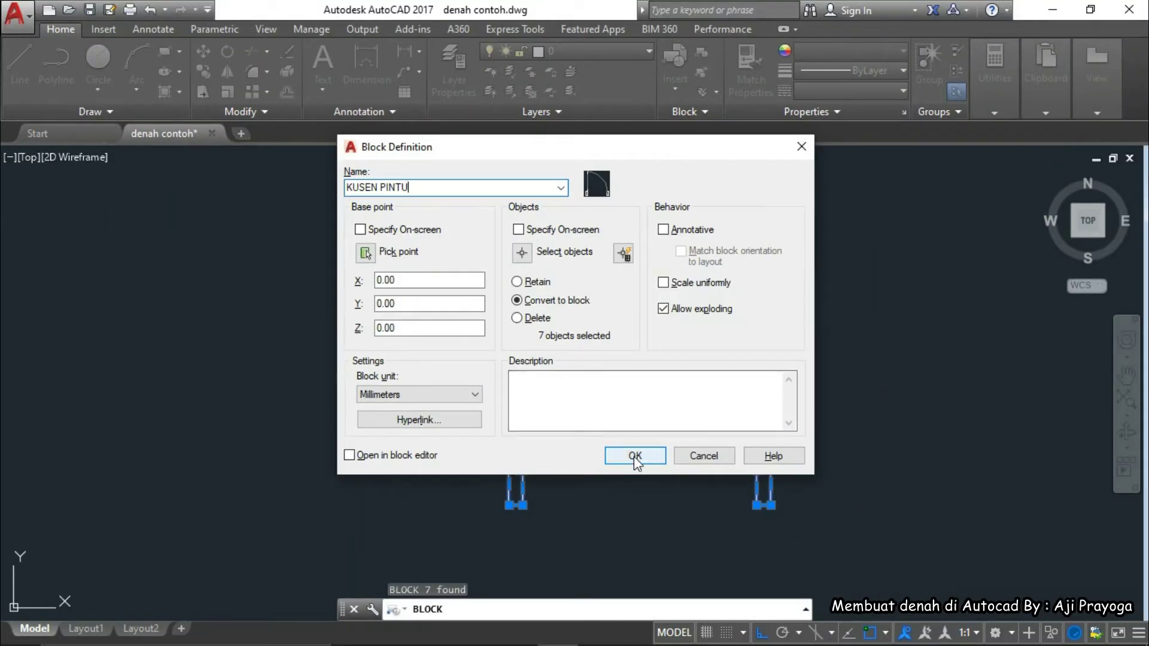
click(634, 457)
scroll(638, 435, down, 4)
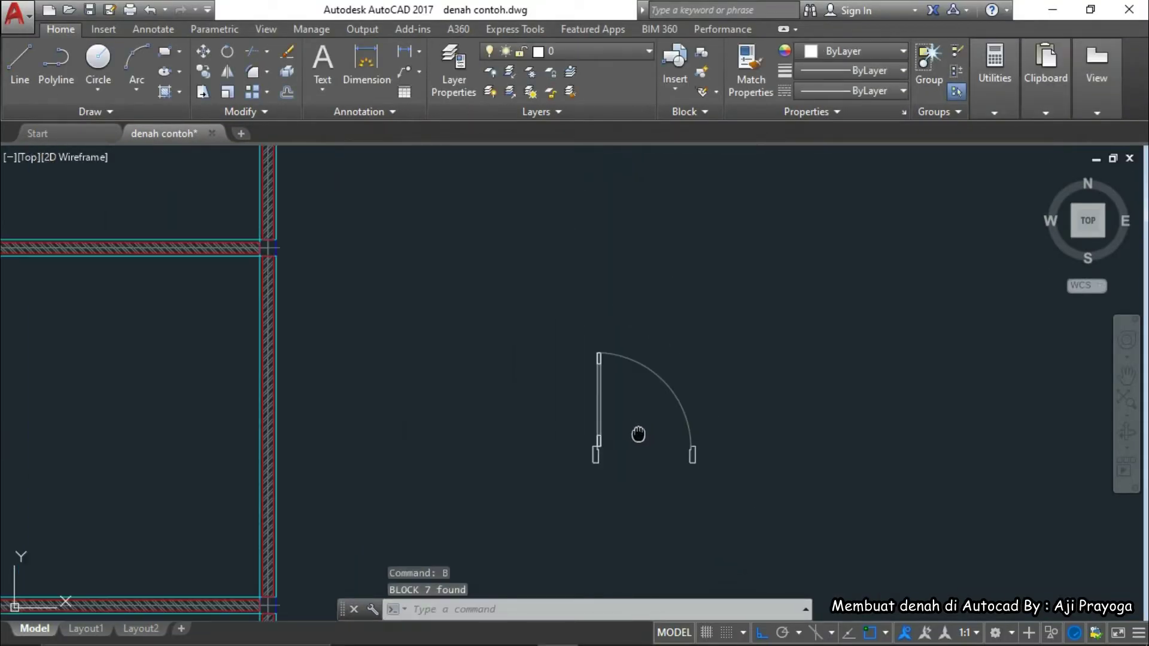
Assign the new door block to the Kusen layer and clear the selection
scroll(601, 442, up, 8)
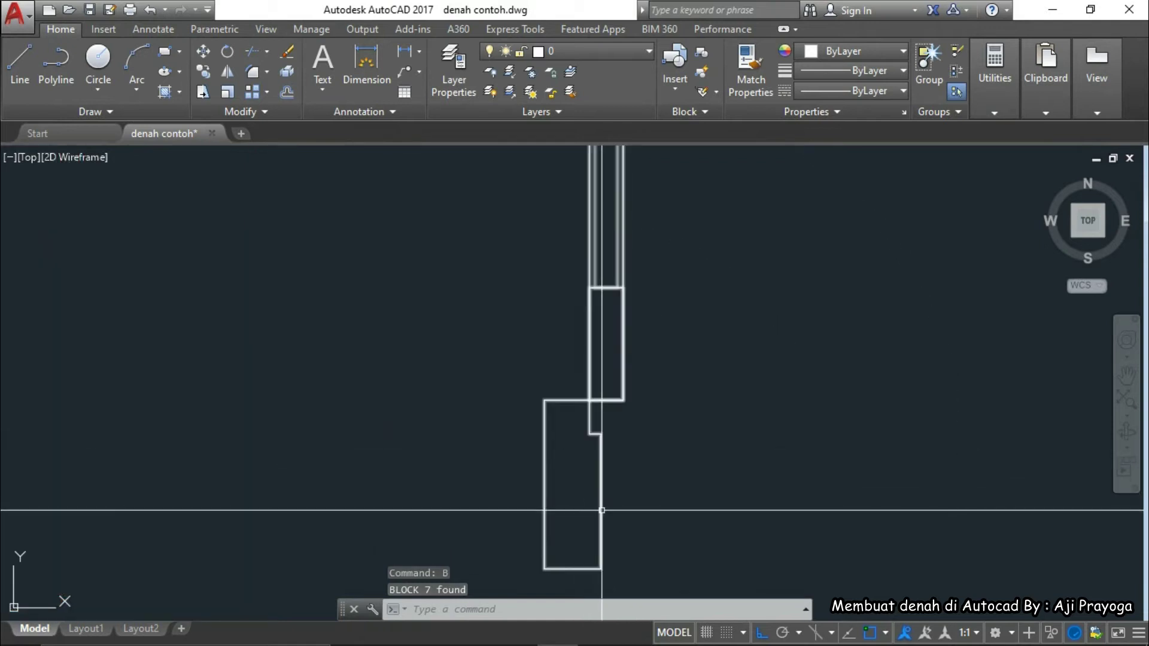
click(602, 511)
scroll(672, 456, down, 6)
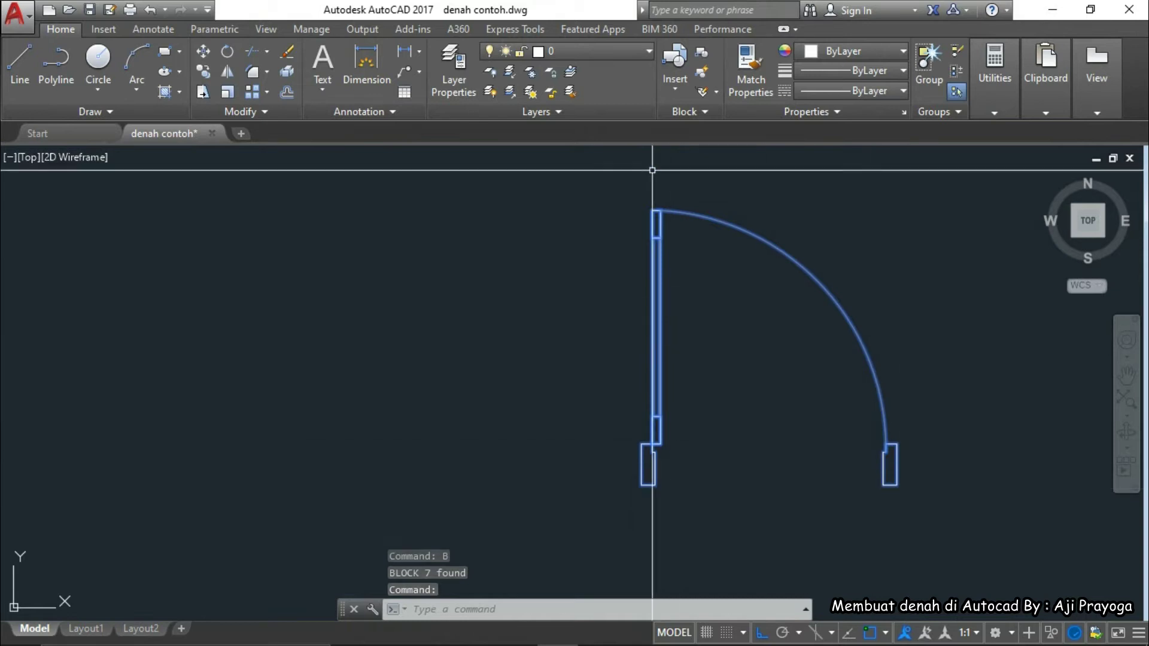
click(630, 55)
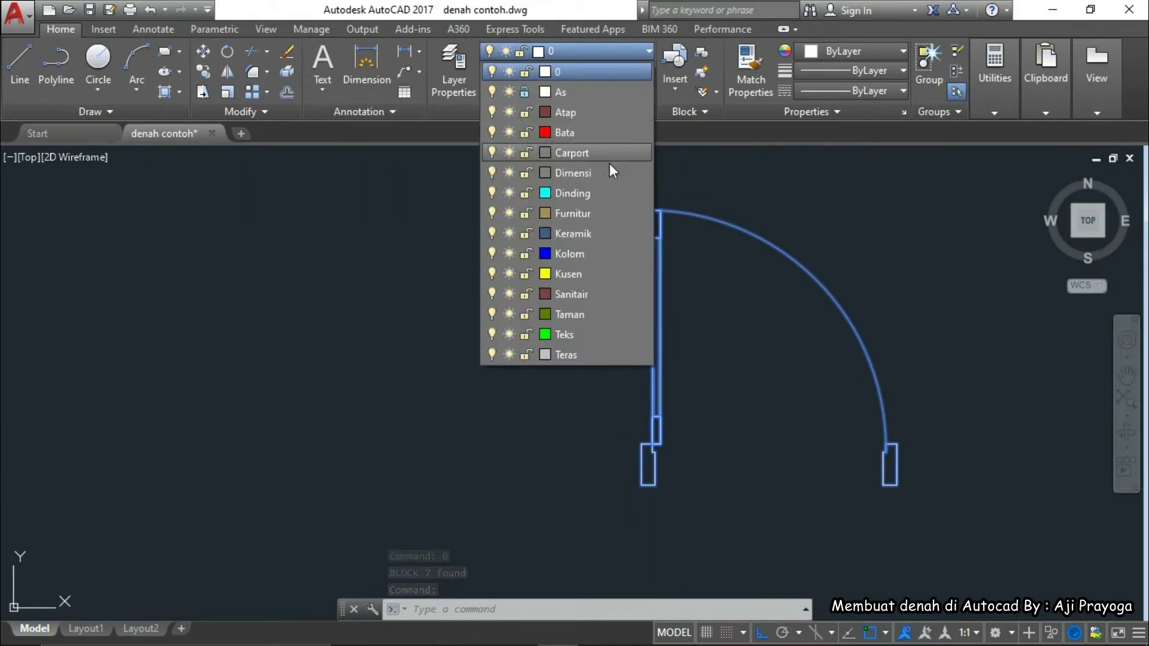
click(569, 275)
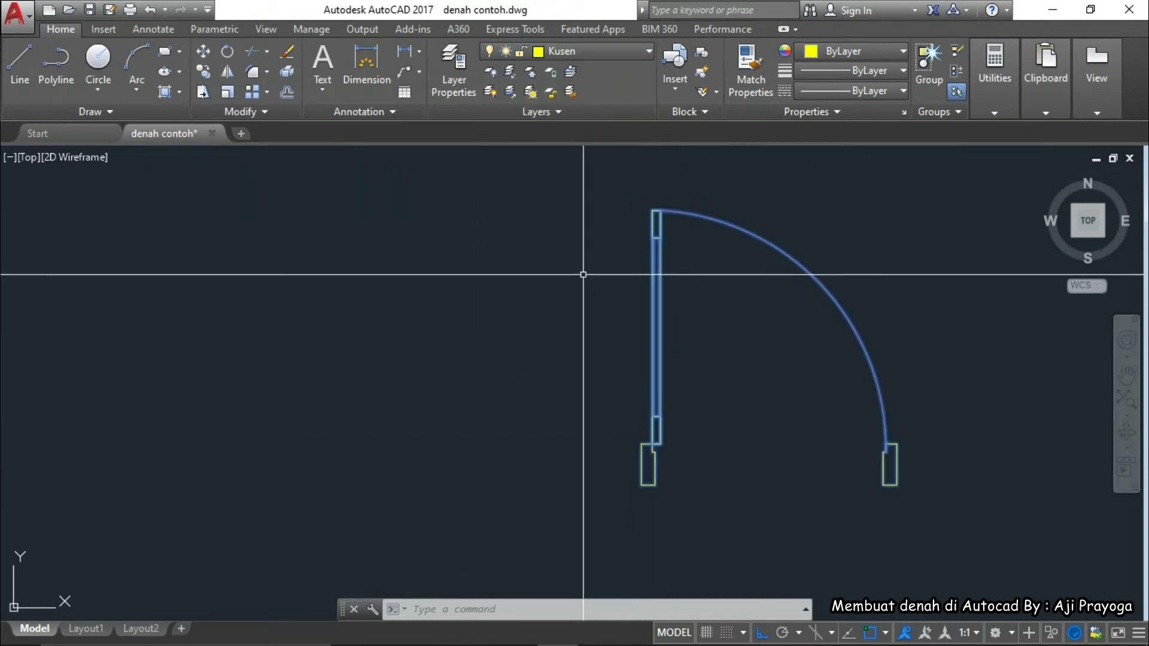
key(Escape)
scroll(678, 485, down, 2)
scroll(678, 485, up, 5)
scroll(568, 368, up, 2)
scroll(627, 390, down, 9)
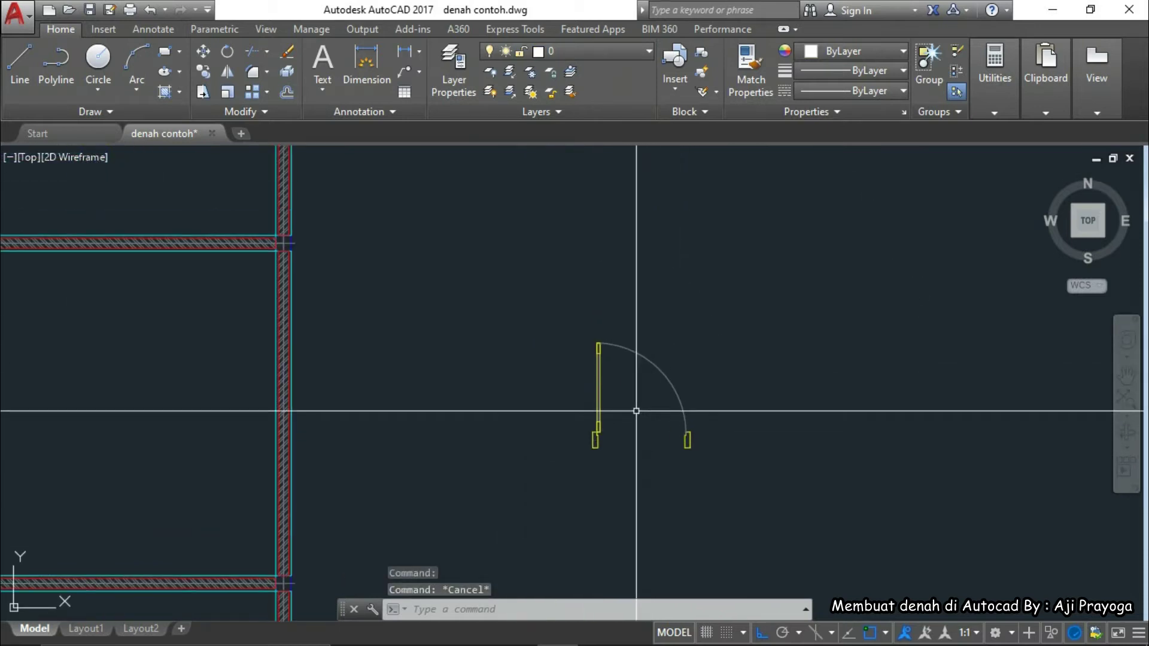
Move the door block farther right into the empty space beside the floor plan
click(551, 390)
scroll(551, 389, down, 2)
middle_drag(551, 390, 502, 272)
middle_drag(569, 327, 577, 375)
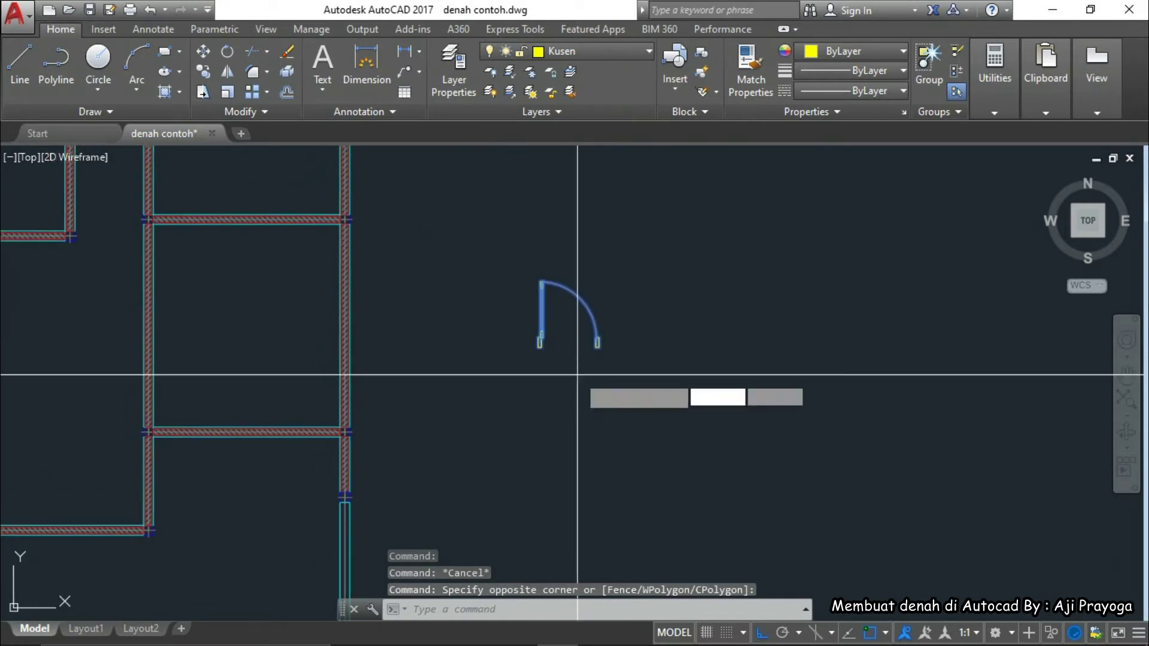
key(Return)
click(752, 405)
scroll(557, 339, up, 2)
middle_drag(557, 338, 590, 395)
scroll(684, 385, down, 4)
scroll(636, 338, up, 6)
click(640, 334)
click(556, 324)
text(m)
key(Return)
click(590, 425)
scroll(590, 426, down, 6)
click(743, 436)
scroll(646, 421, down, 3)
scroll(654, 415, up, 5)
middle_drag(654, 415, 803, 336)
middle_drag(696, 420, 751, 483)
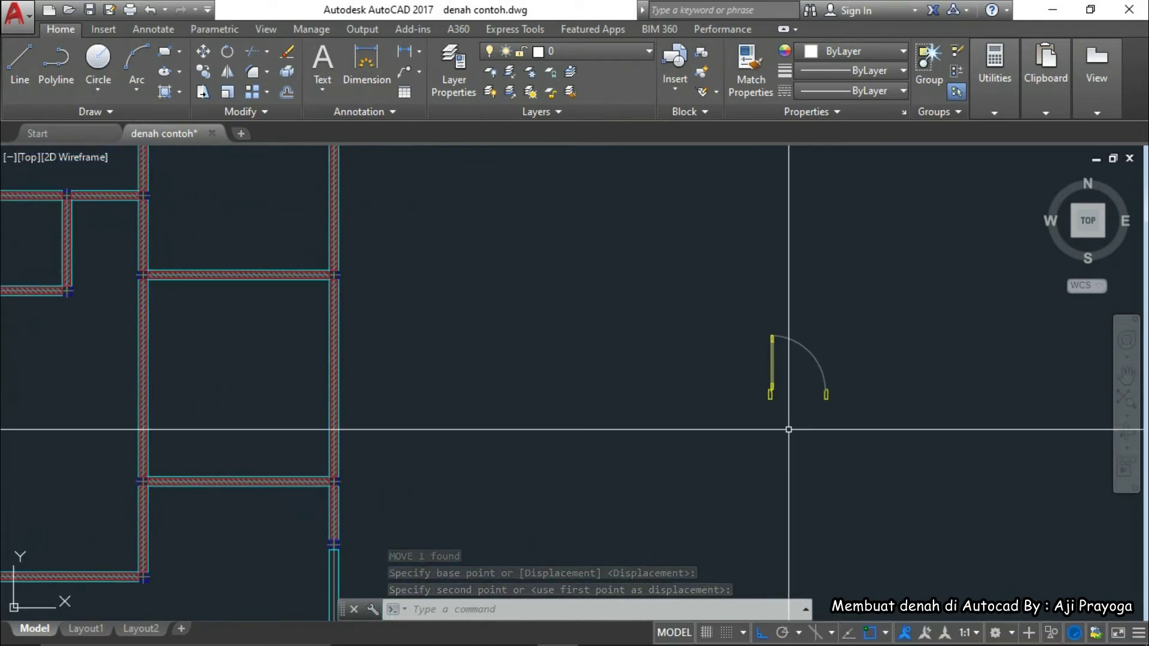
middle_drag(781, 431, 869, 407)
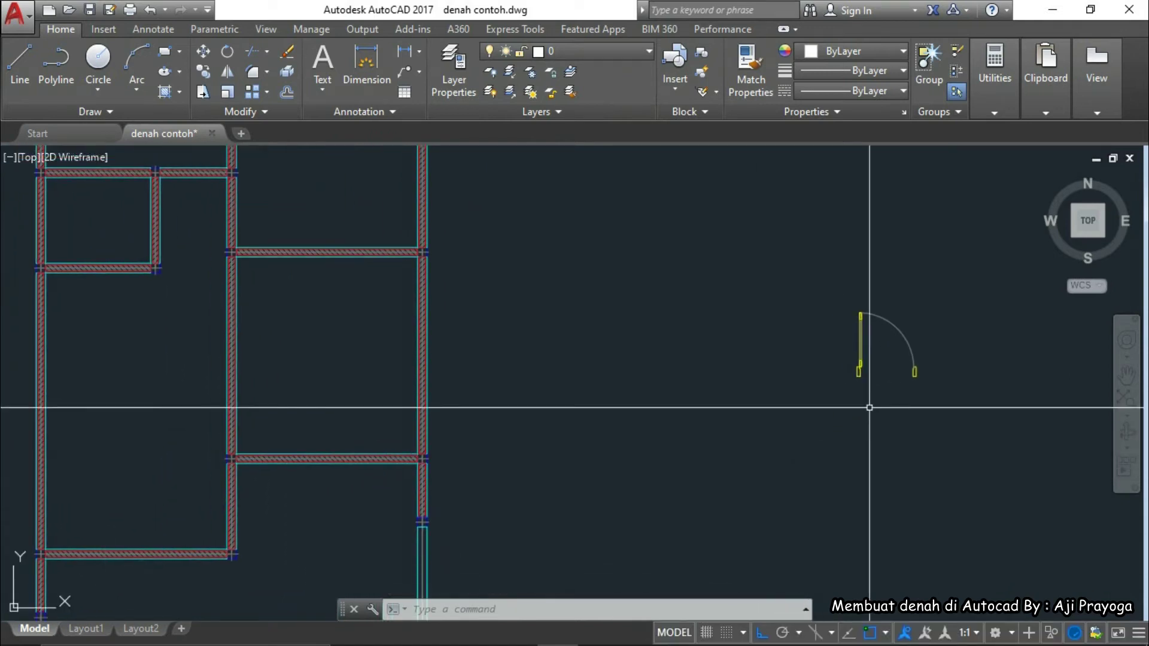
scroll(870, 408, down, 2)
middle_drag(526, 505, 580, 426)
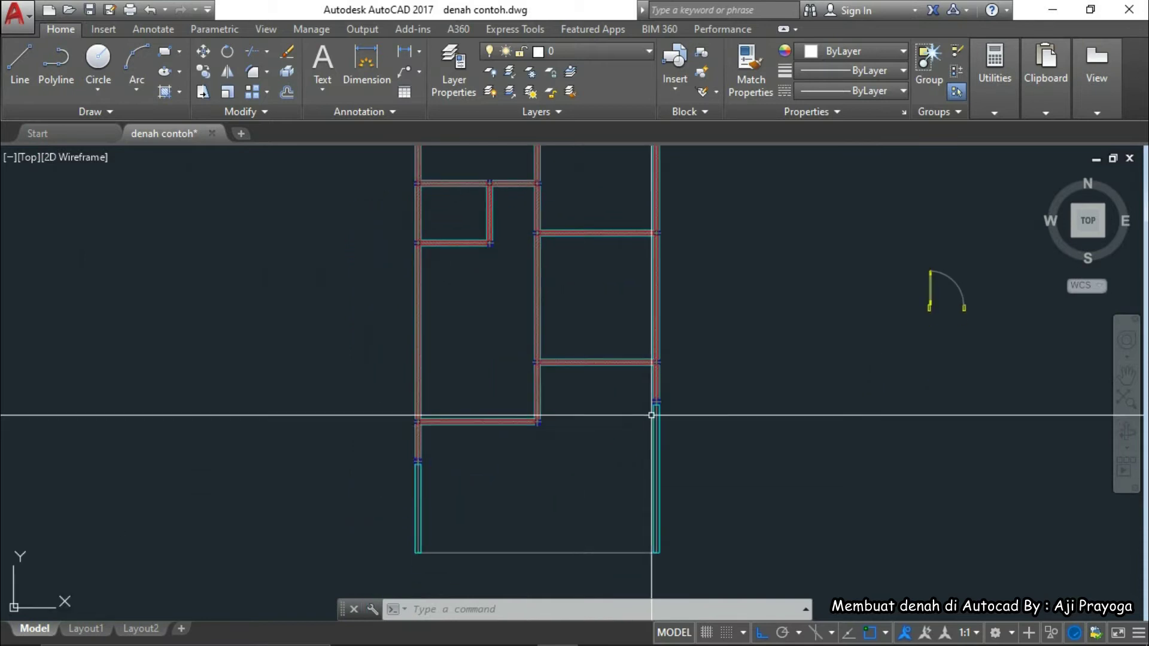
scroll(651, 415, down, 2)
scroll(726, 366, up, 4)
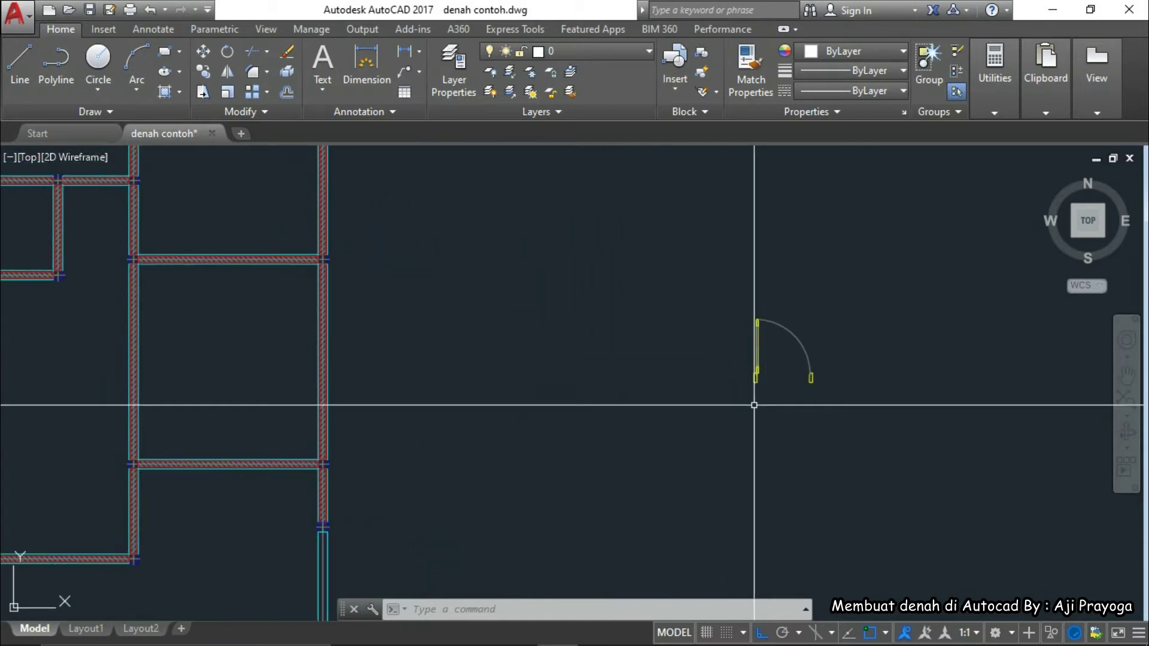
mouse_move(707, 400)
middle_down()
mouse_move(766, 388)
mouse_move(667, 407)
middle_up()
scroll(778, 370, up, 2)
middle_drag(756, 361, 751, 410)
scroll(755, 364, up, 2)
scroll(765, 377, down, 2)
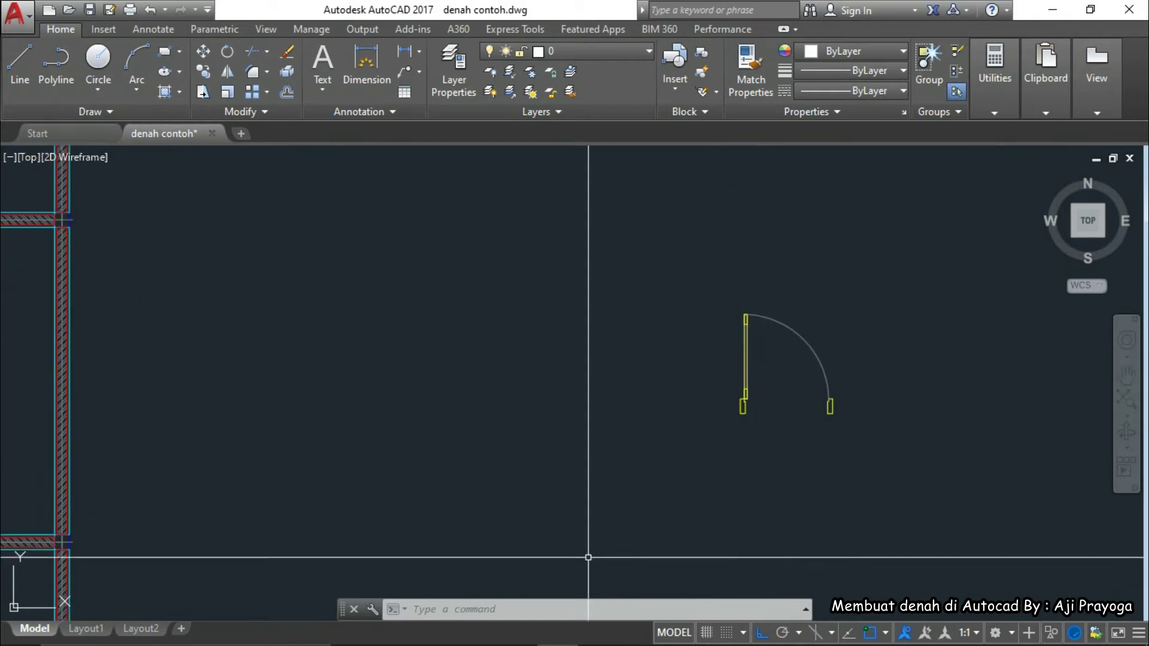
Switch to denah contoh.pdf in Nitro Pro 8, examine the door positions and swing directions on the floor plan, and return to the drawing
mouse_move(595, 633)
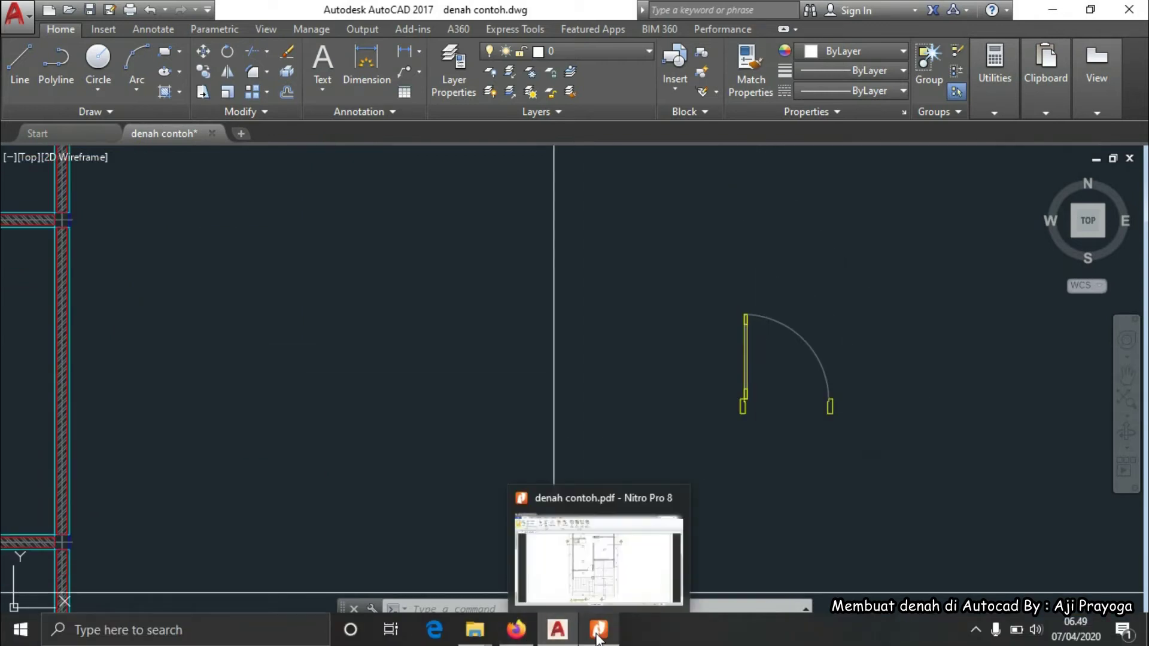
click(602, 575)
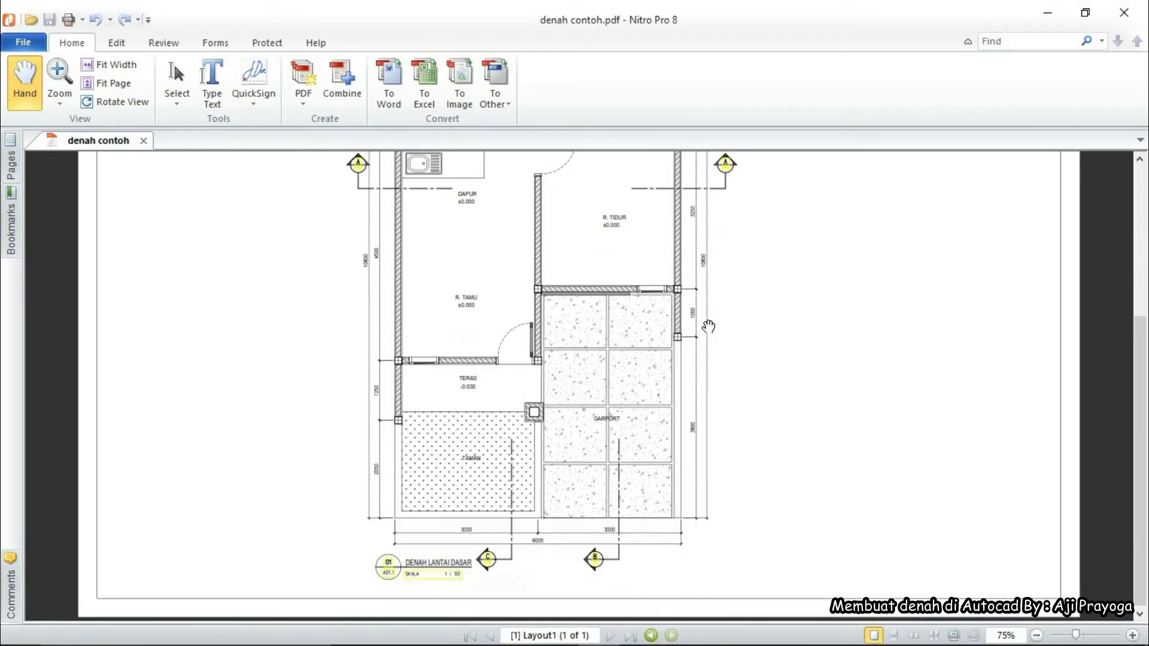
scroll(679, 368, up, 3)
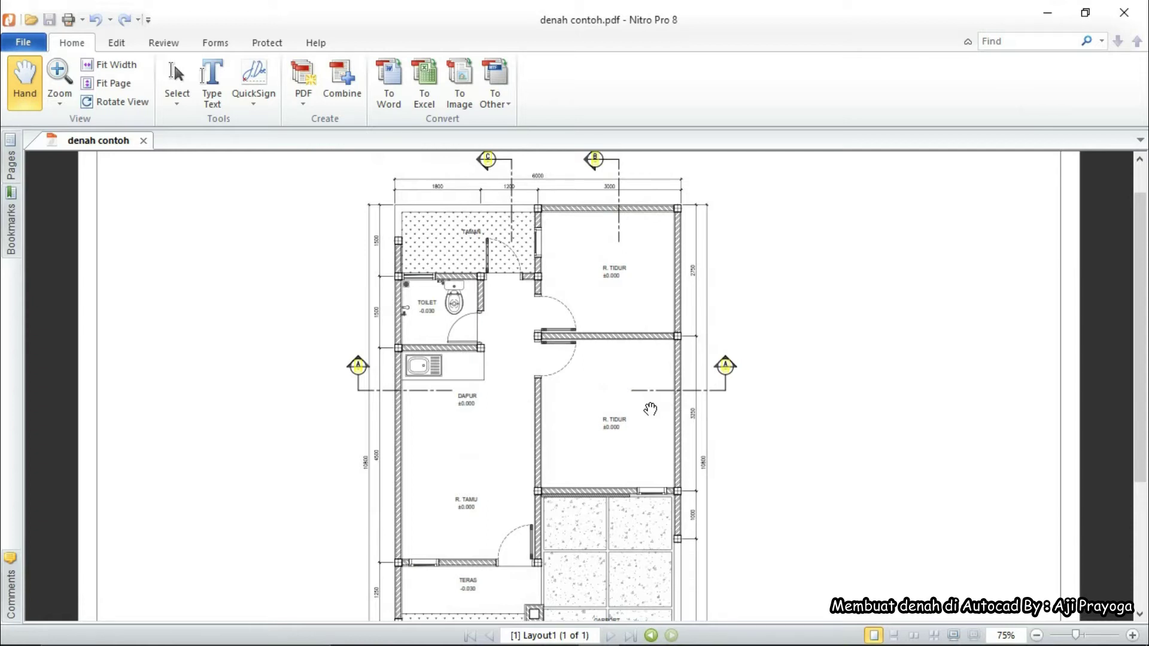
scroll(650, 409, down, 5)
scroll(508, 357, up, 2)
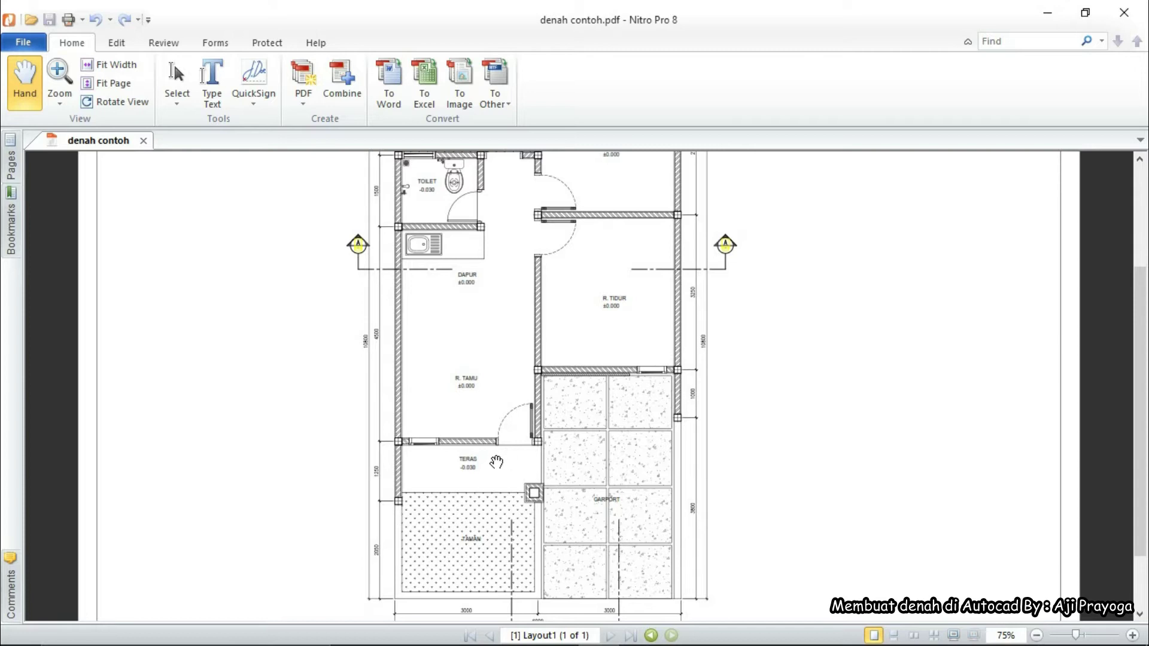
scroll(500, 486, down, 2)
scroll(509, 490, up, 3)
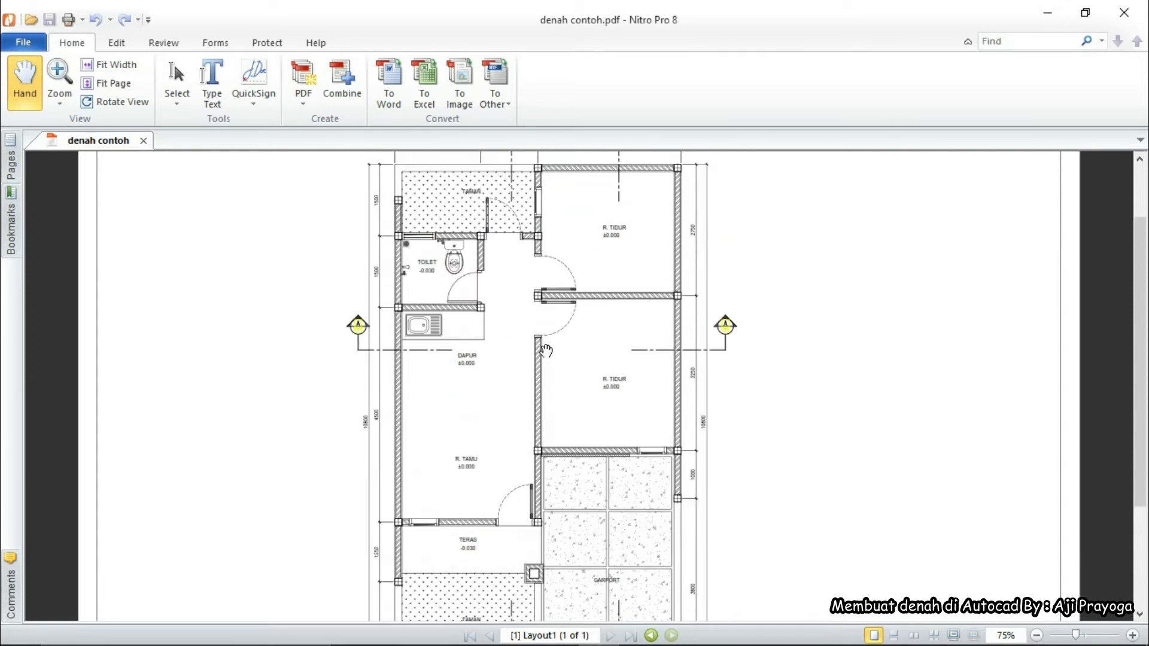
scroll(546, 350, down, 2)
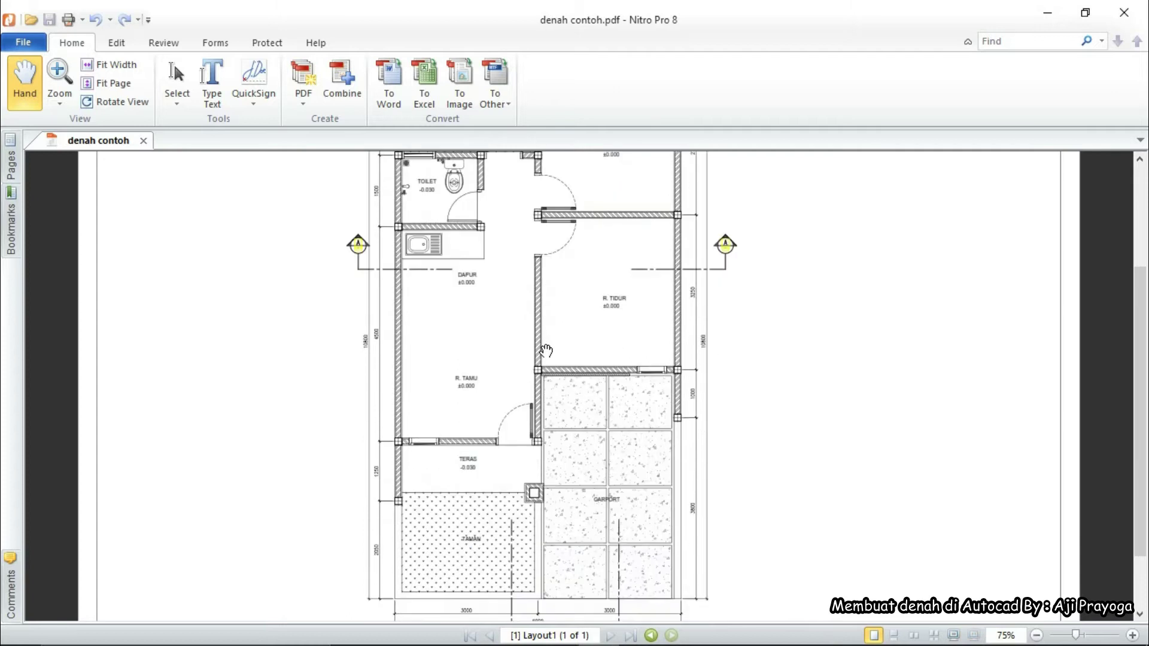
click(1048, 15)
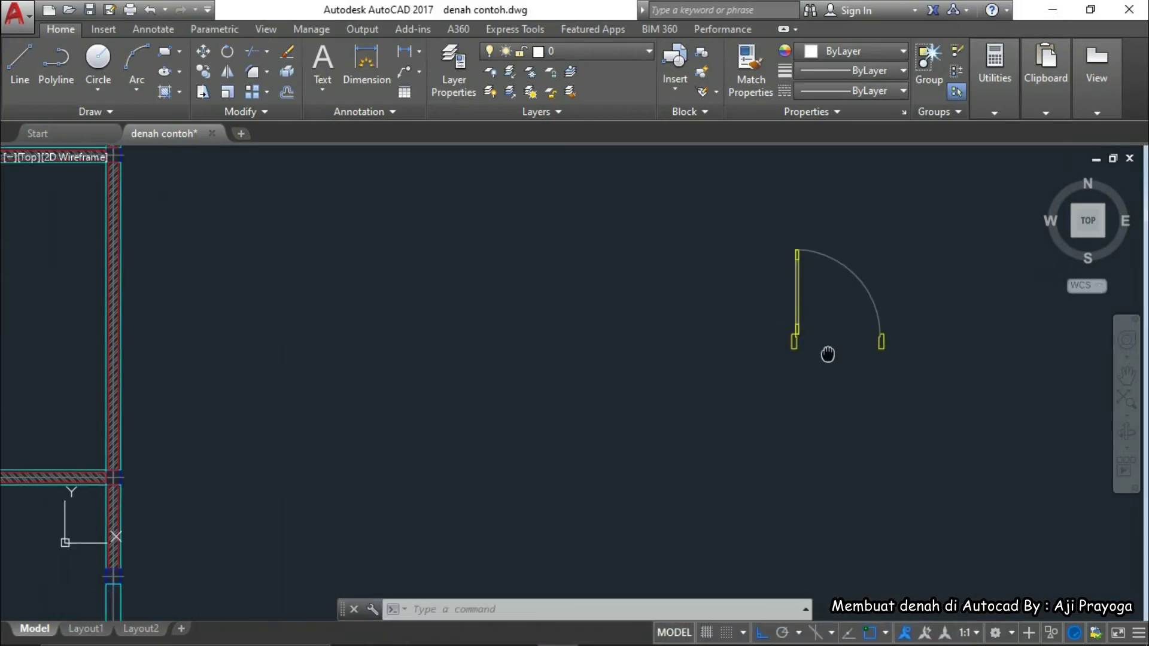
Mirror the door block across a vertical line just left of it, keeping the original
click(815, 323)
click(758, 300)
middle_drag(732, 338, 727, 375)
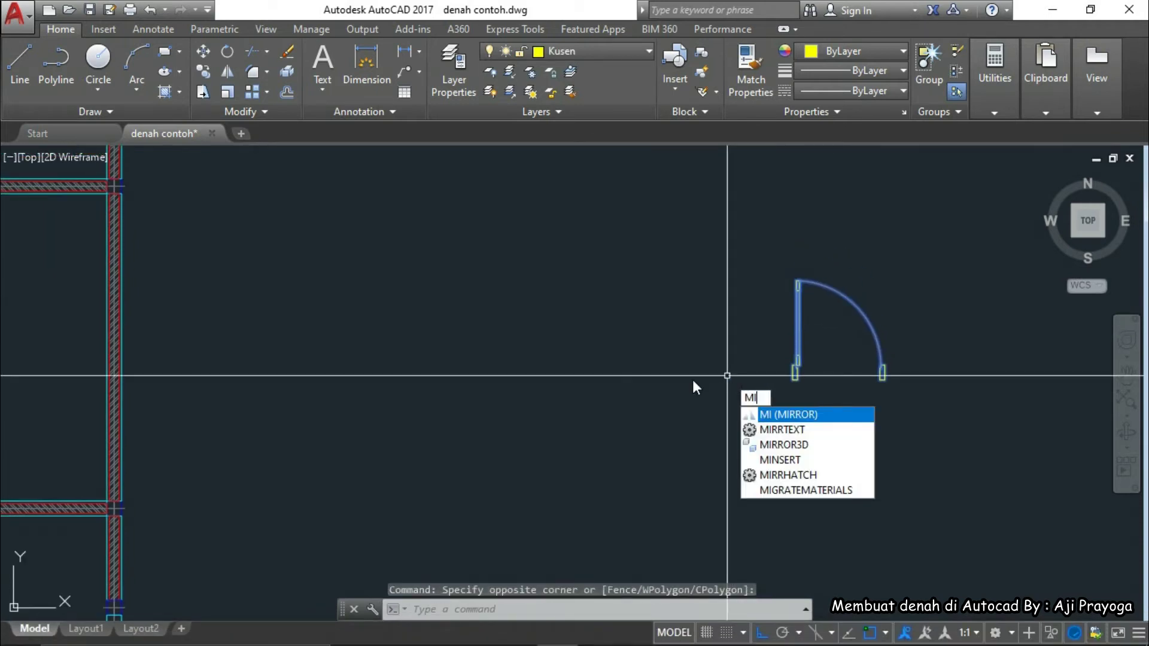
key(Return)
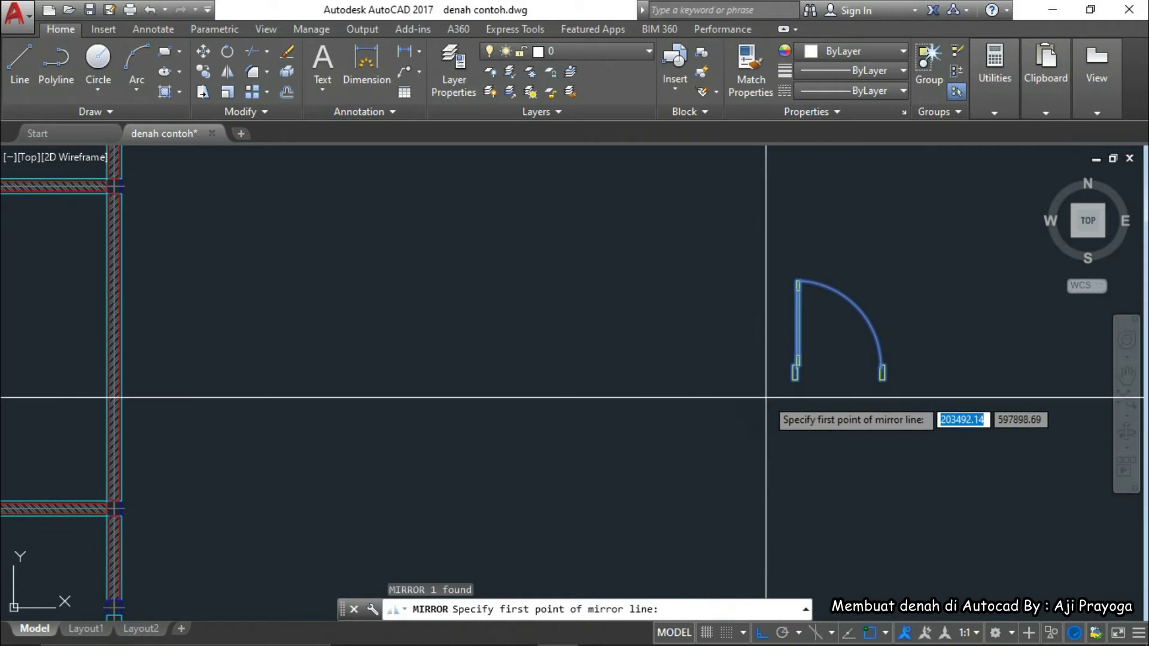
click(766, 398)
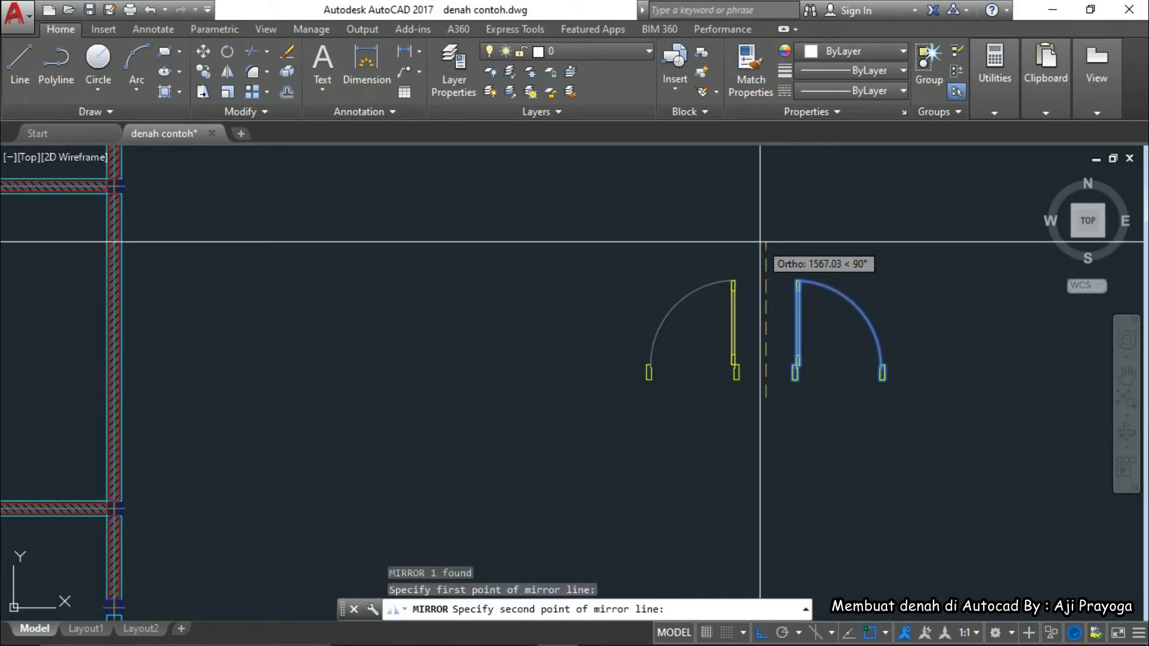
key(Return)
scroll(748, 359, up, 5)
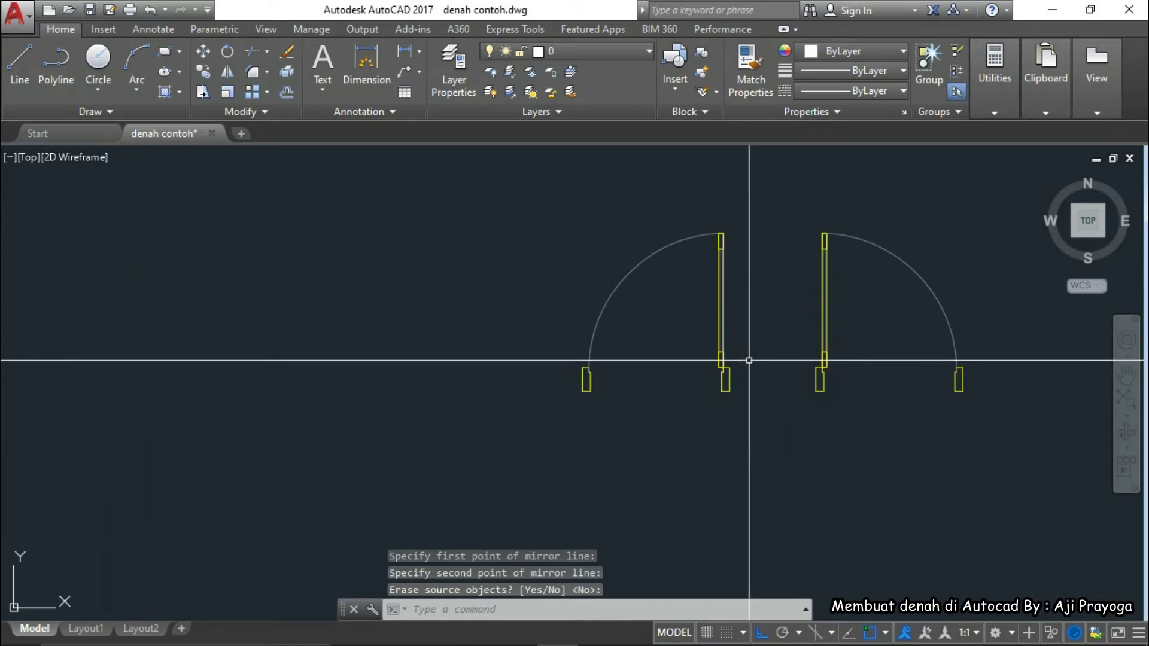
Try to move the mirrored door from its hinge-side frame profile into the front wall beside the corner column, and undo the move
click(727, 392)
click(705, 393)
scroll(759, 384, down, 4)
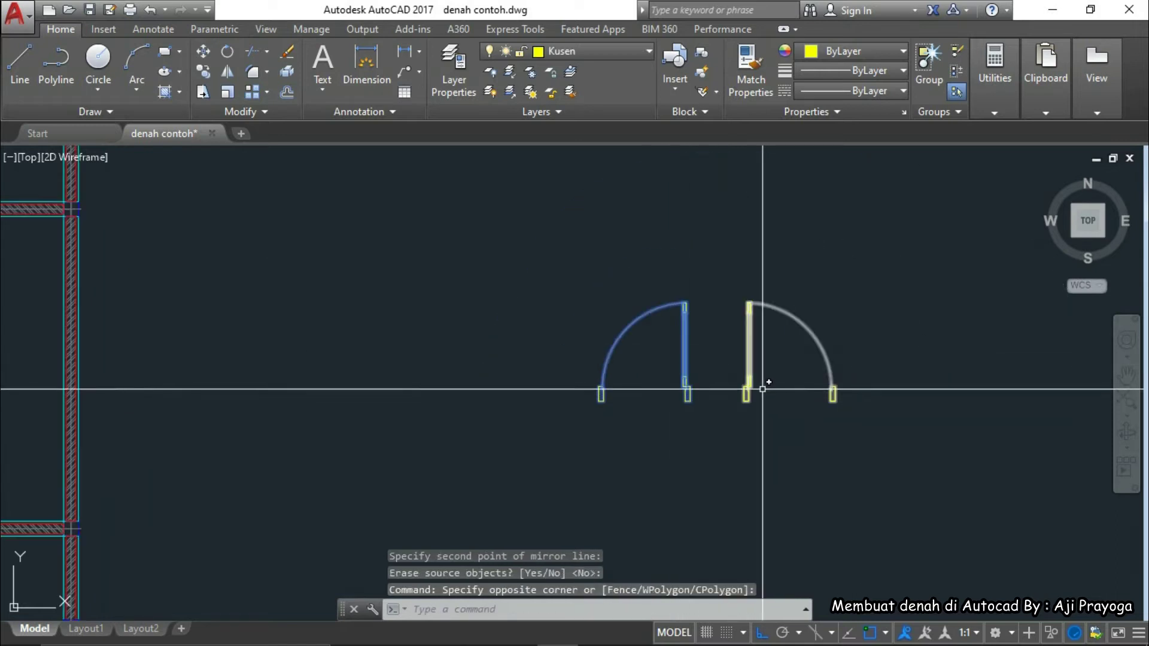
text(M)
key(Return)
scroll(753, 385, up, 3)
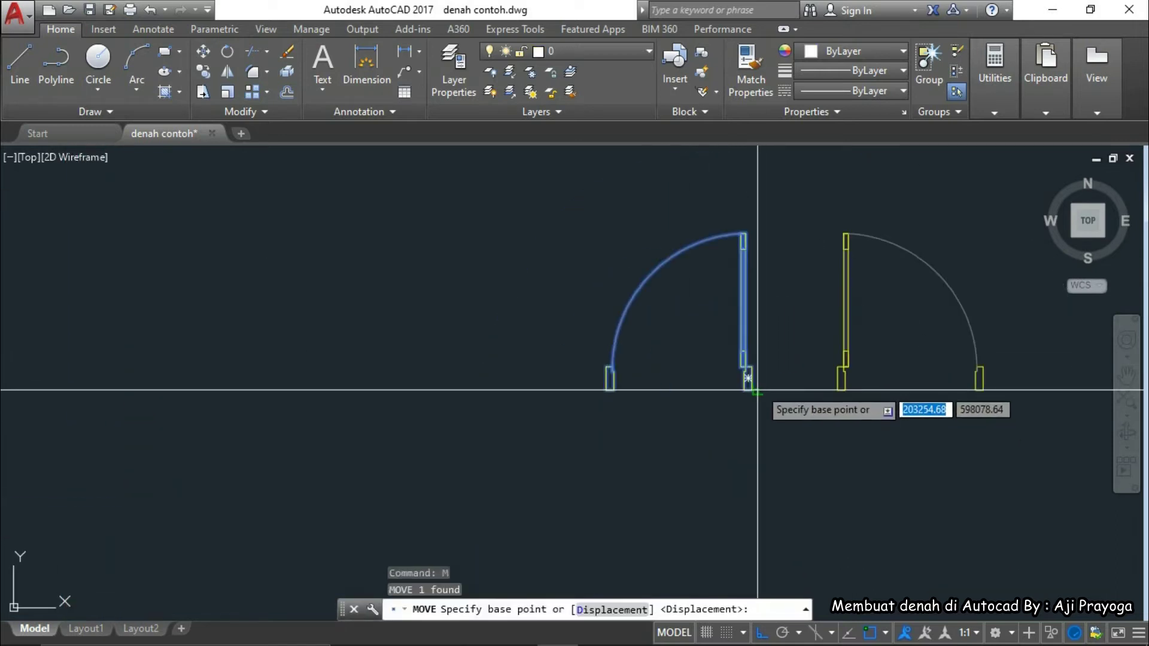
click(749, 383)
scroll(821, 301, down, 6)
scroll(587, 375, up, 6)
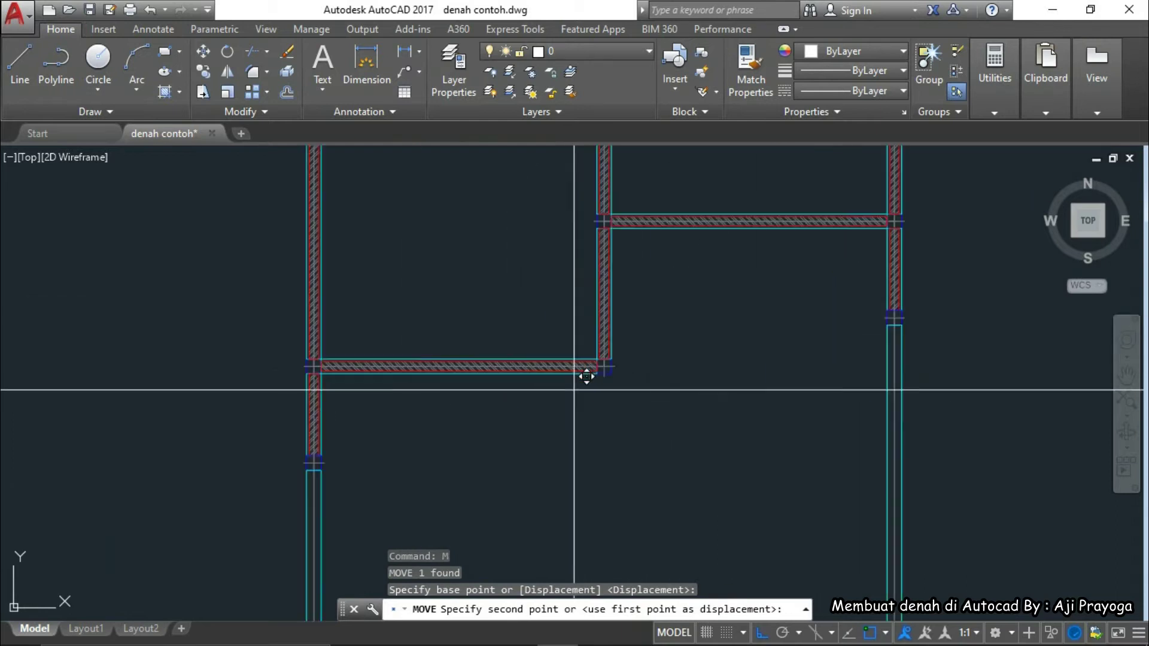
click(635, 368)
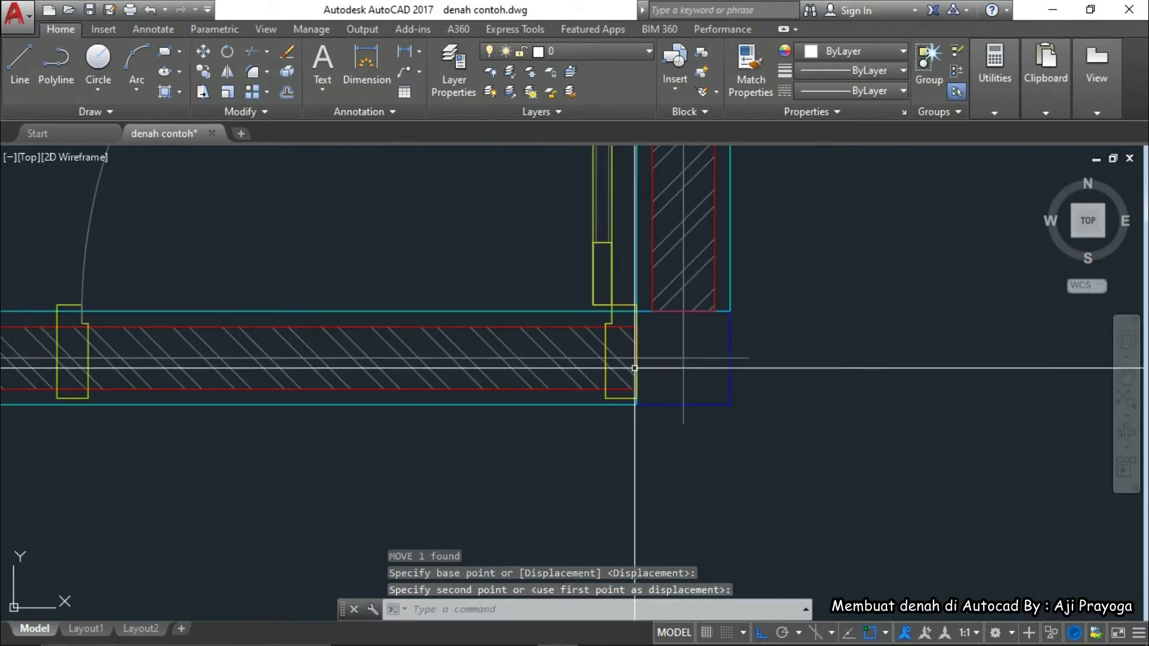
click(630, 279)
key(ctrl+z)
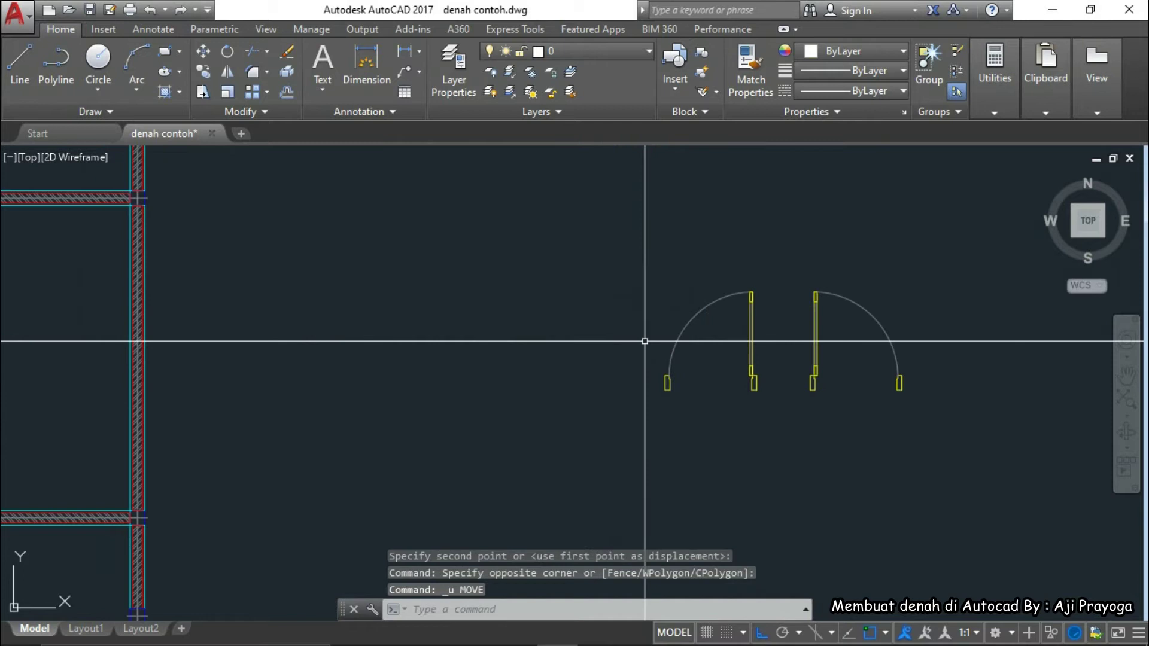
scroll(751, 375, up, 3)
click(744, 358)
click(680, 347)
scroll(718, 347, up, 3)
mouse_move(718, 347)
middle_down()
mouse_move(740, 321)
mouse_move(751, 389)
middle_up()
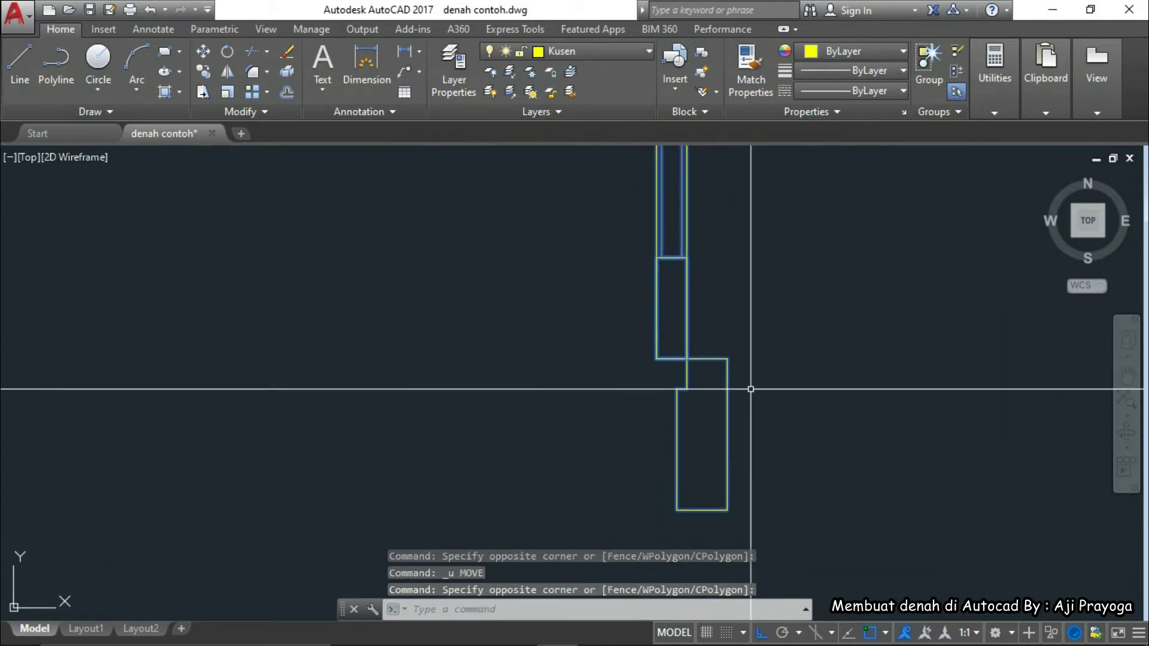
text(M)
key(Return)
scroll(731, 348, up, 5)
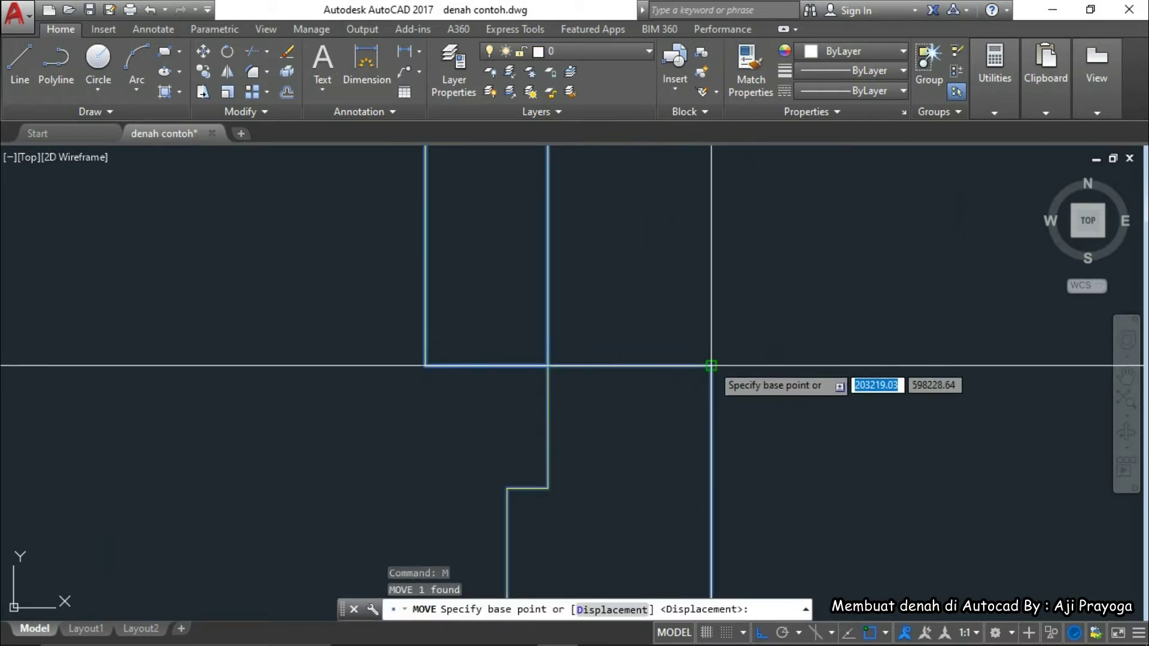
click(711, 365)
scroll(758, 267, down, 6)
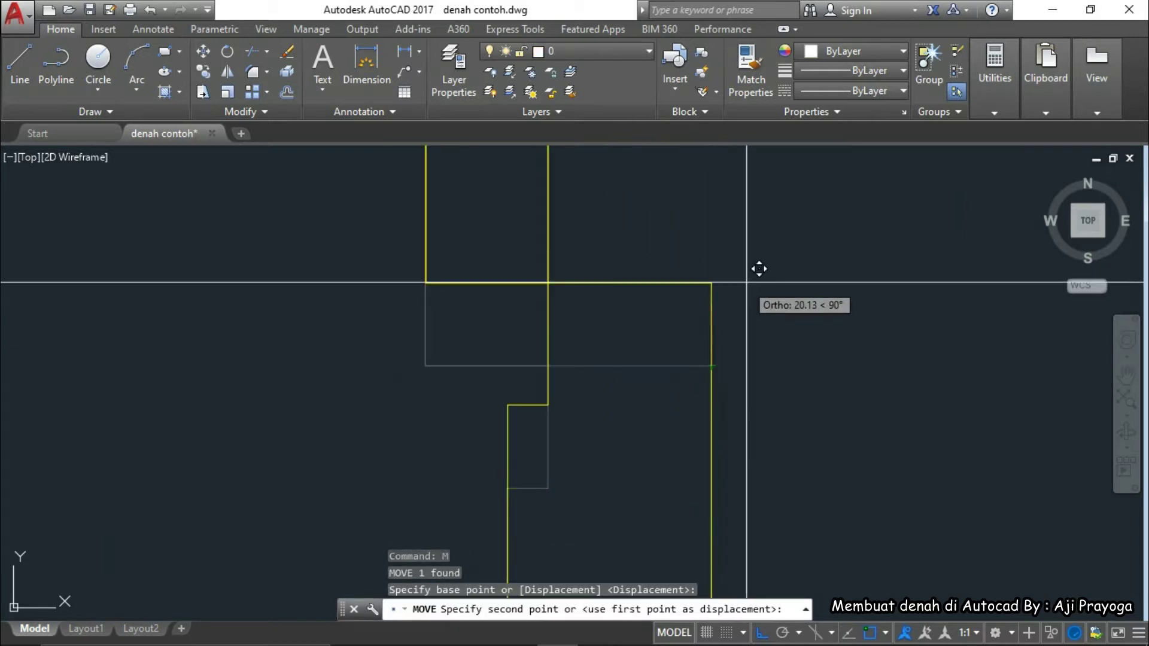
key(Escape)
Move the mirrored door from the midpoint of its hinge-side frame's outer edge to the midpoint of the front wall's end at the corner column
click(742, 326)
middle_drag(745, 326, 726, 372)
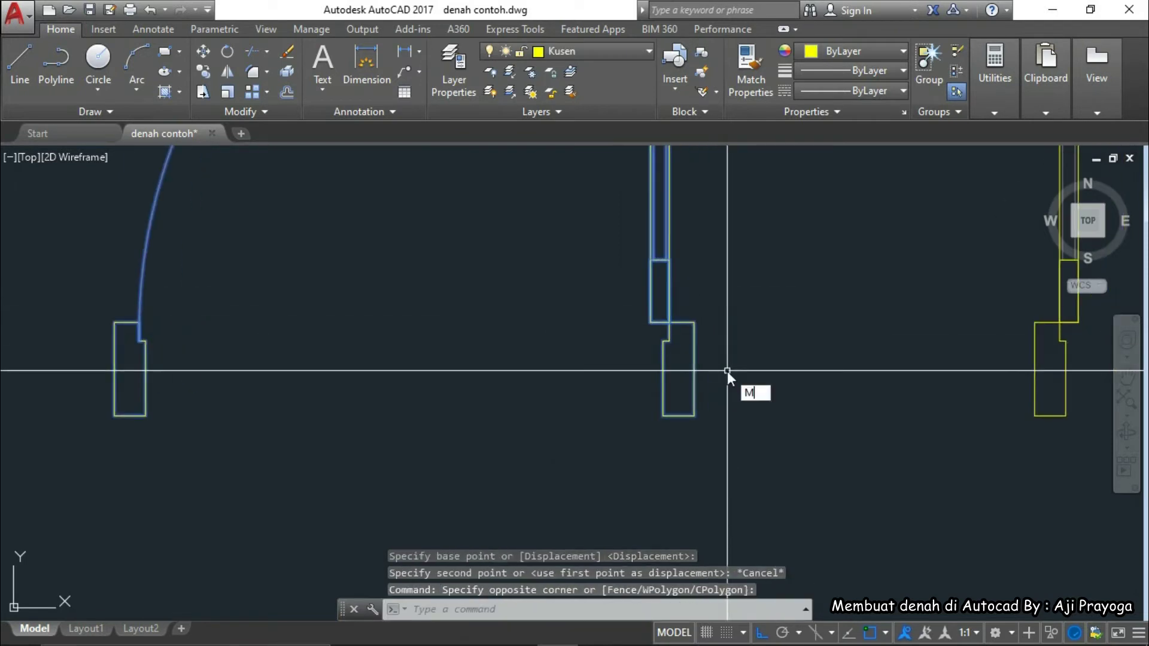
text(M)
key(Return)
click(694, 369)
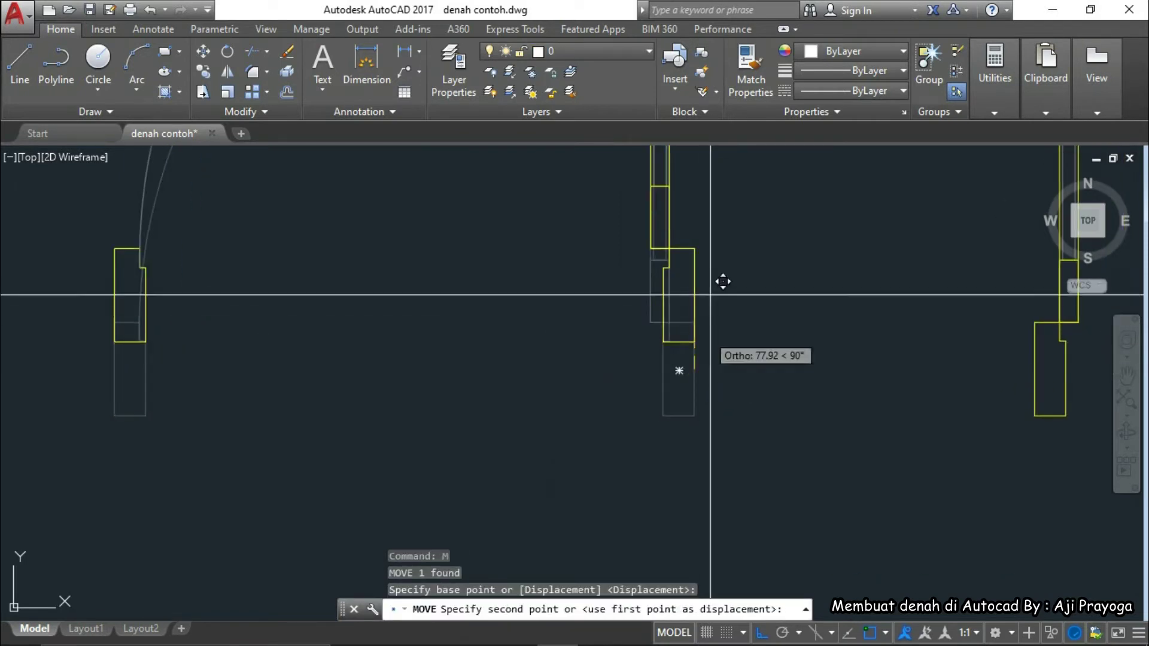
scroll(754, 327, down, 5)
scroll(747, 332, up, 12)
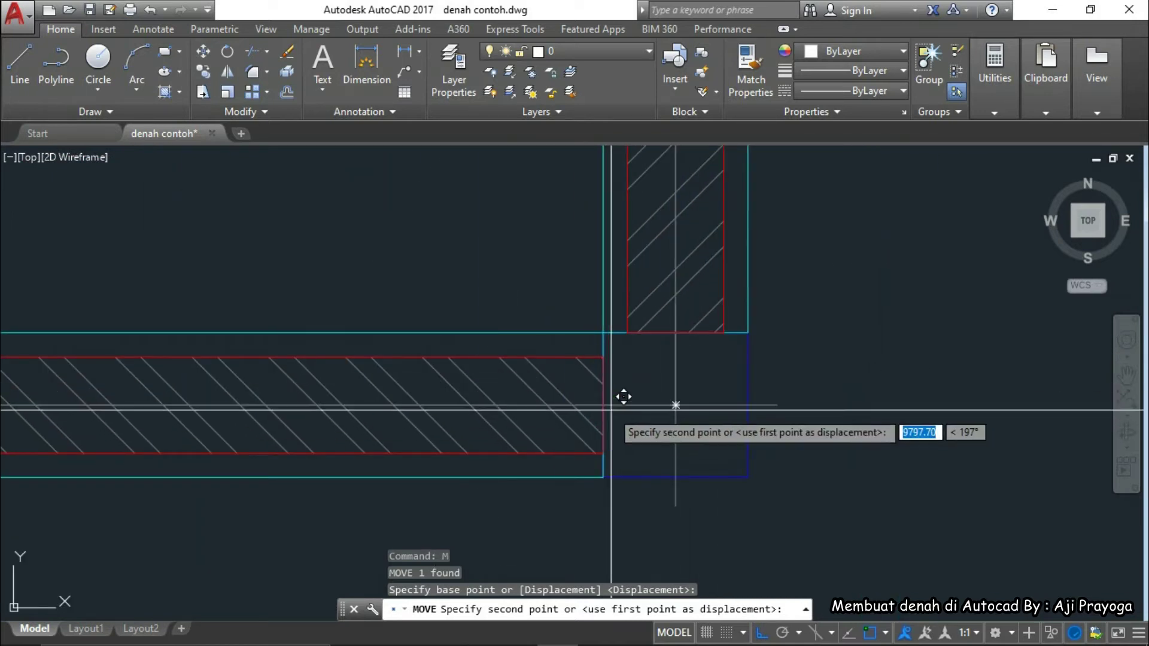
middle_drag(603, 405, 768, 397)
scroll(779, 410, up, 2)
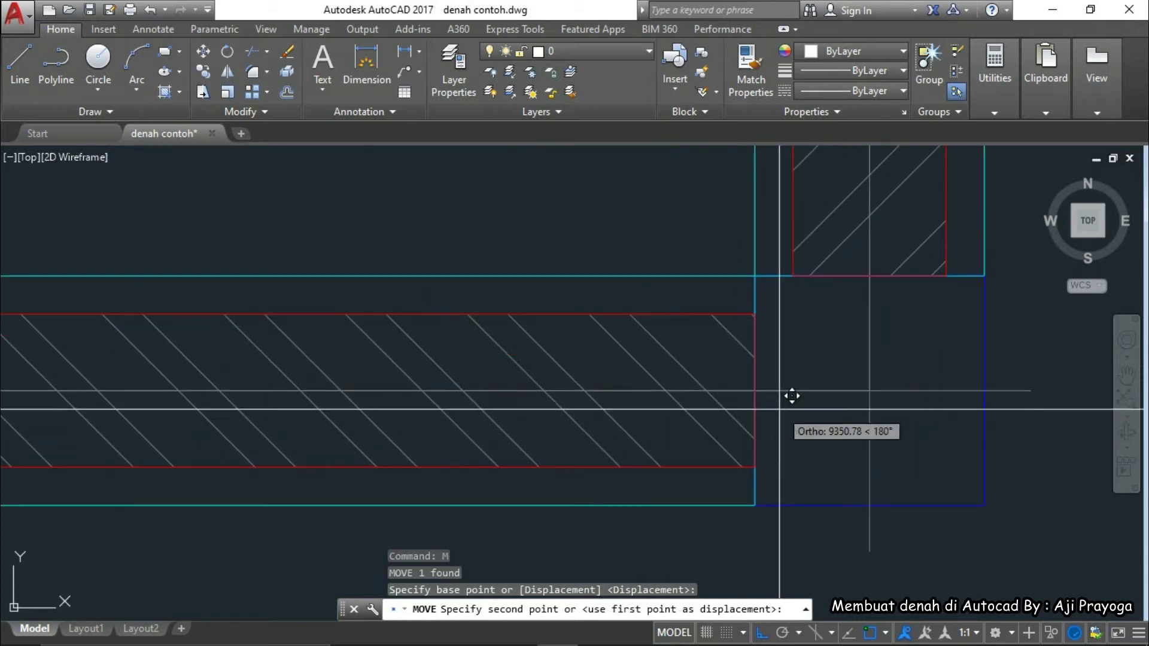
click(767, 376)
scroll(815, 353, down, 3)
scroll(815, 361, up, 4)
scroll(782, 351, down, 4)
scroll(842, 437, up, 1)
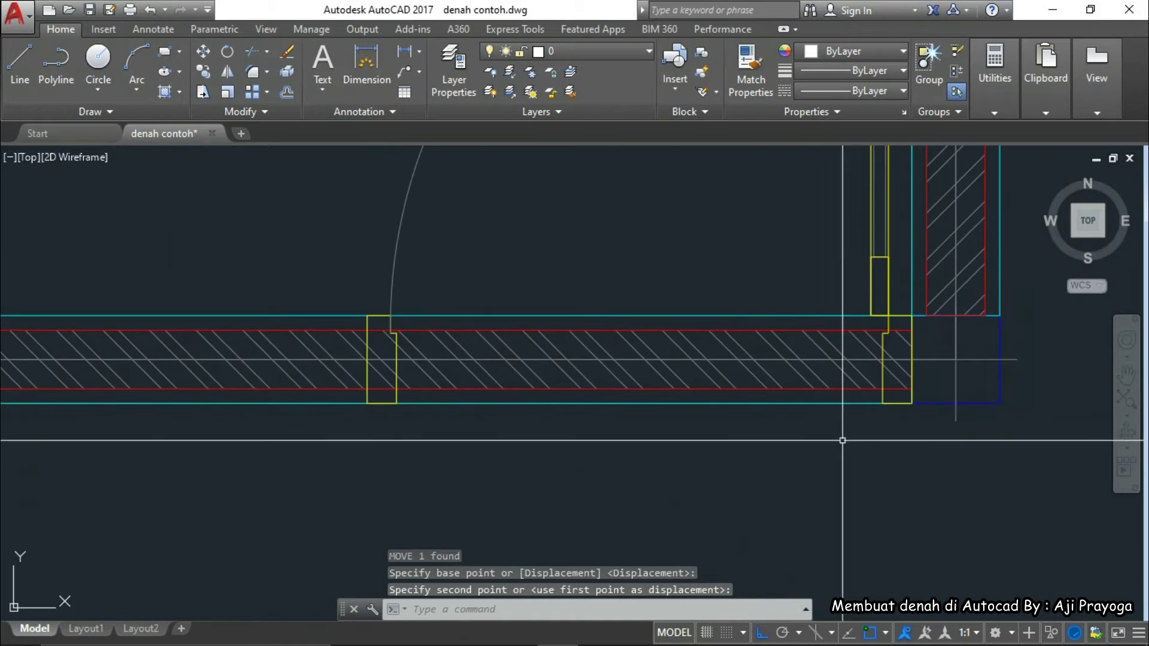
click(816, 430)
scroll(819, 428, down, 1)
key(Escape)
key(Escape)
Stretch the front wall's outlines and hatch from the corner column back to the outer edge of the latch-side door frame
scroll(856, 473, up, 4)
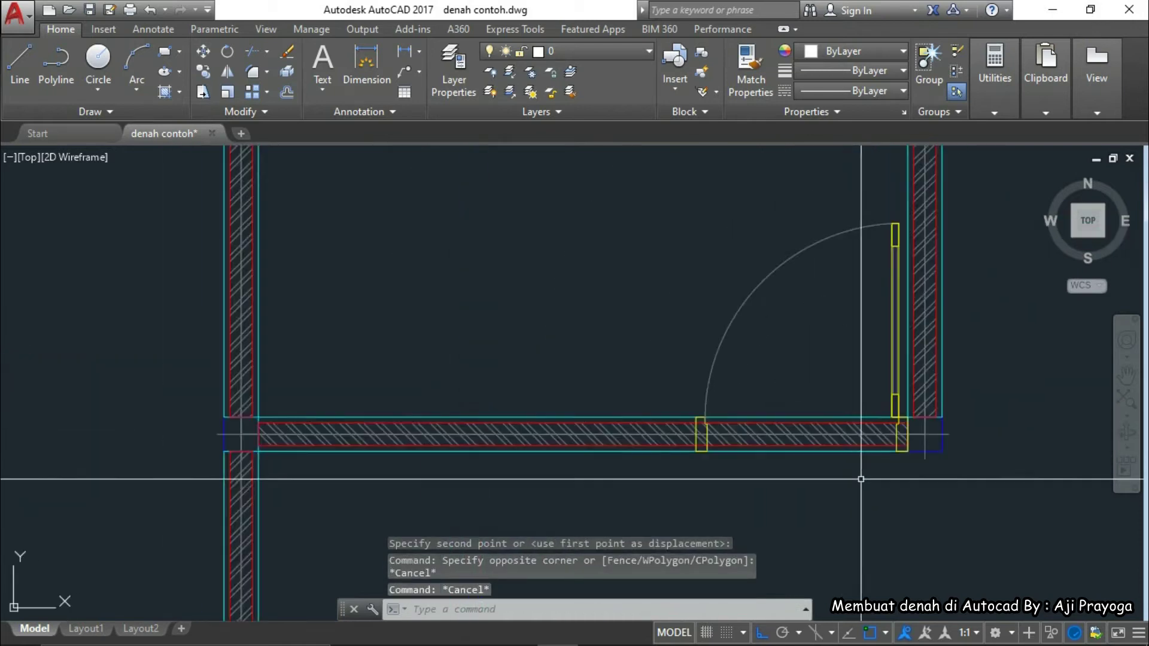
click(832, 427)
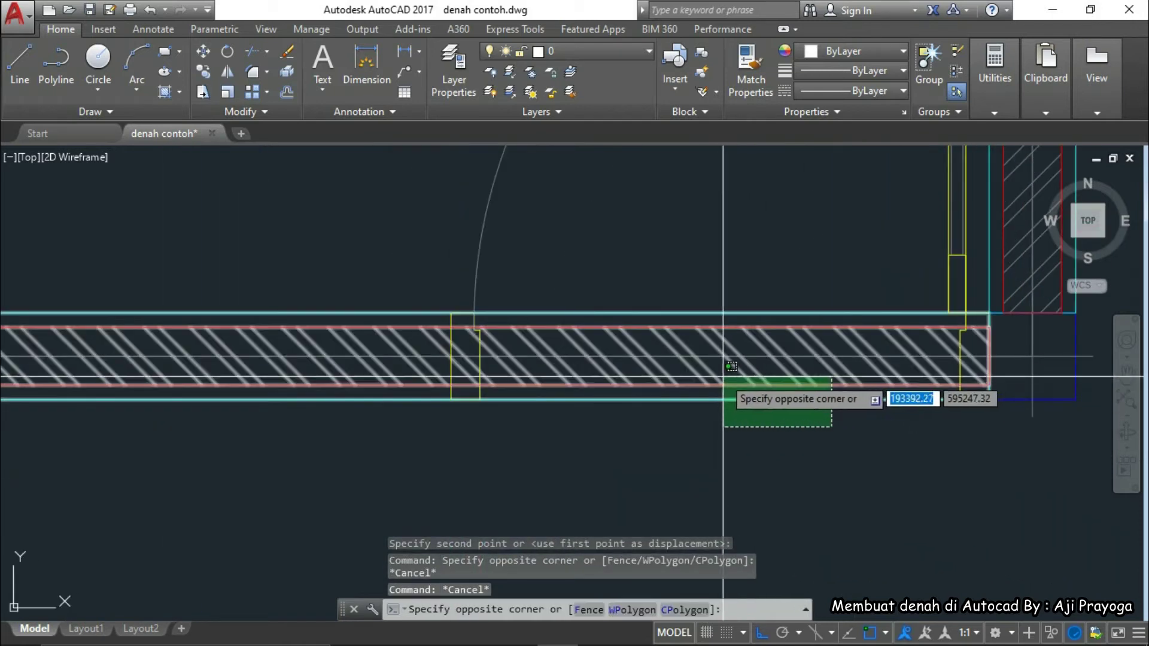
click(624, 382)
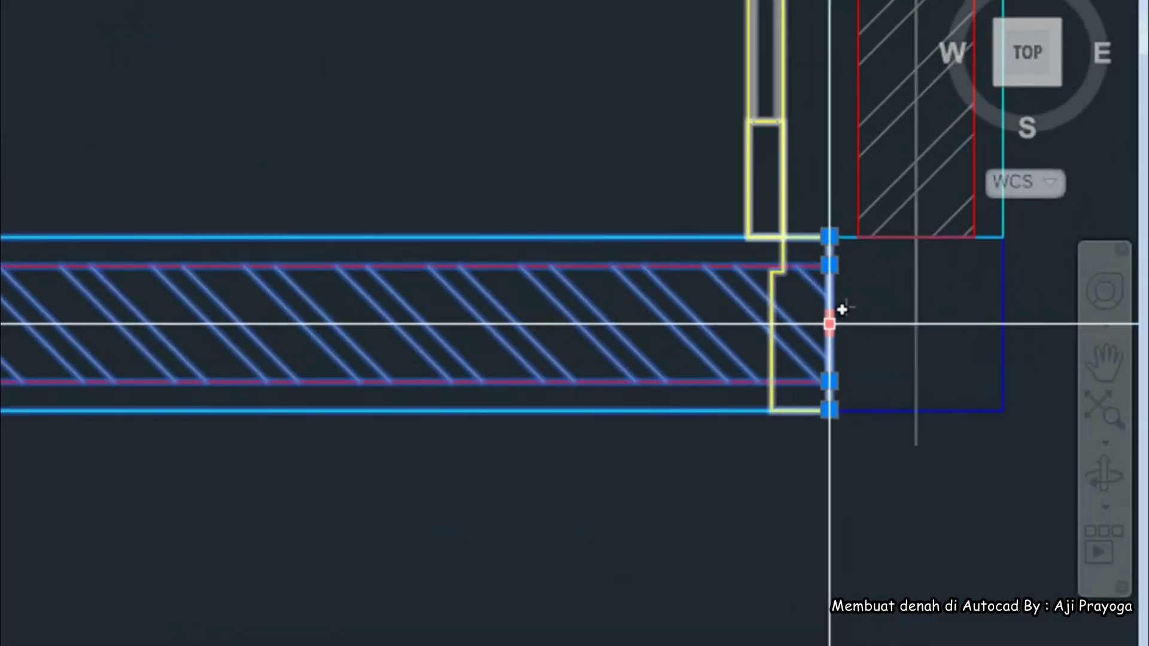
click(988, 356)
scroll(829, 324, down, 3)
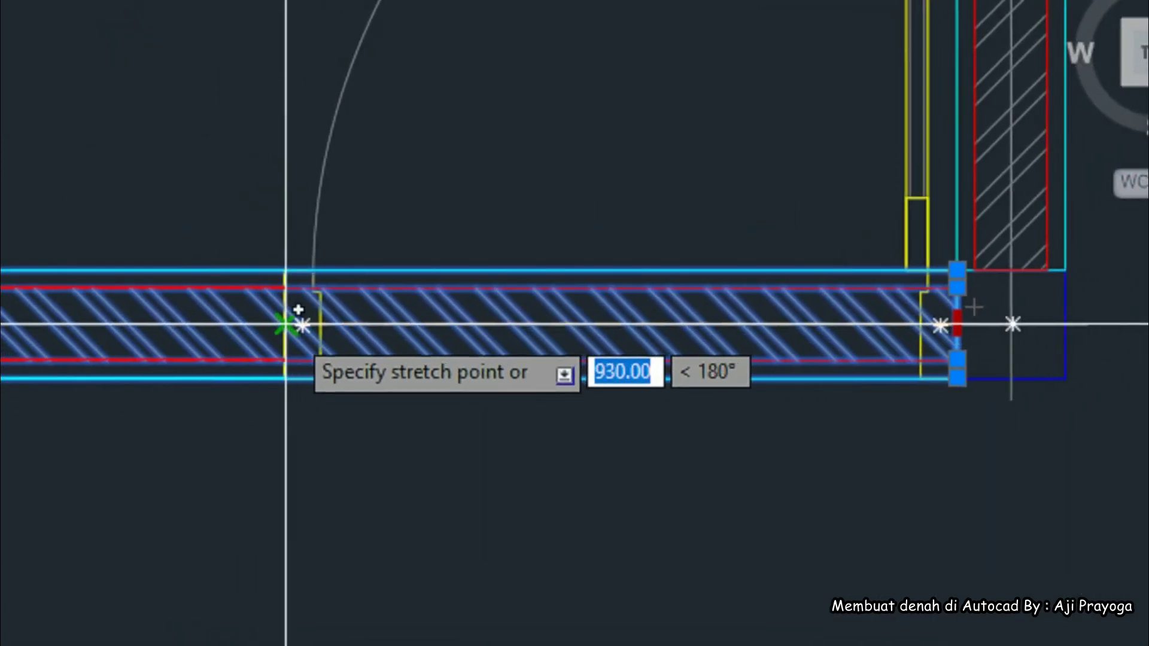
click(298, 309)
key(Escape)
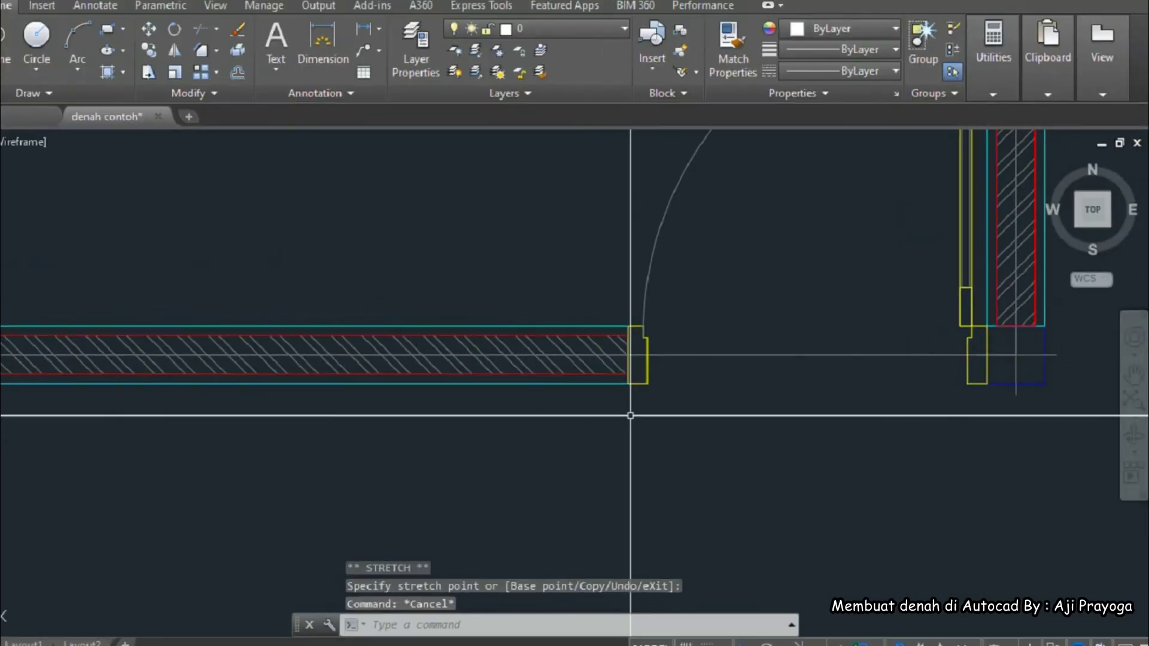
Draw a line across the door opening along the outer wall face, between the outer corners of the two door frames
scroll(692, 406, down, 6)
mouse_move(705, 422)
middle_down()
mouse_move(651, 426)
mouse_move(662, 426)
middle_up()
scroll(608, 418, up, 2)
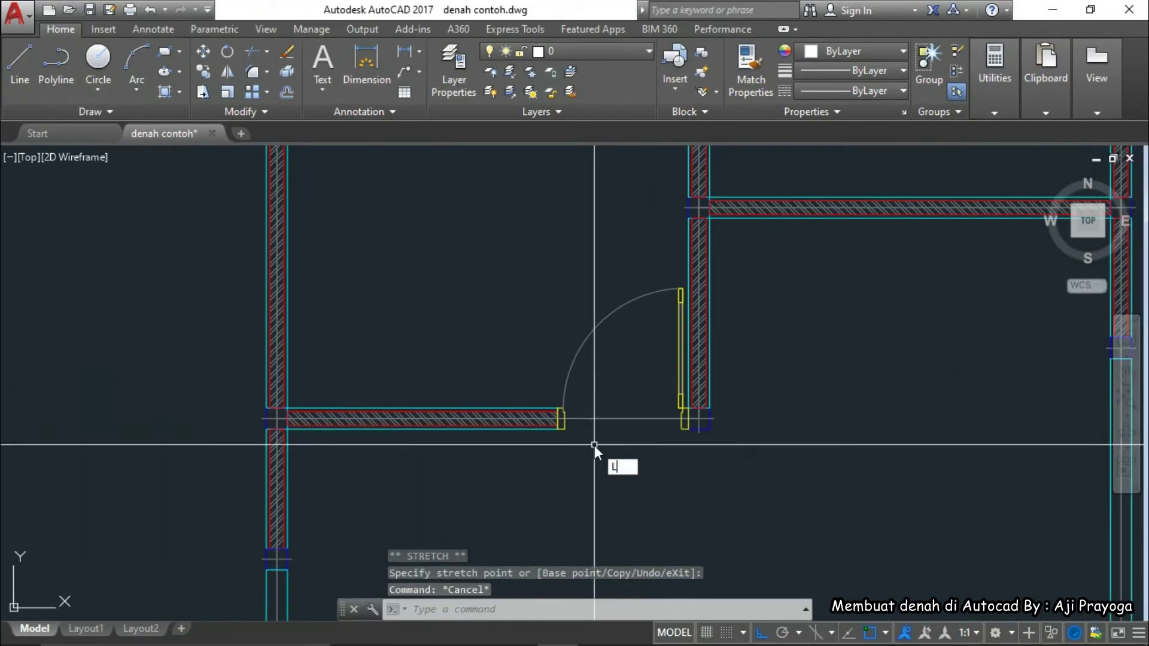
text(L)
key(Return)
scroll(594, 445, up, 5)
click(527, 388)
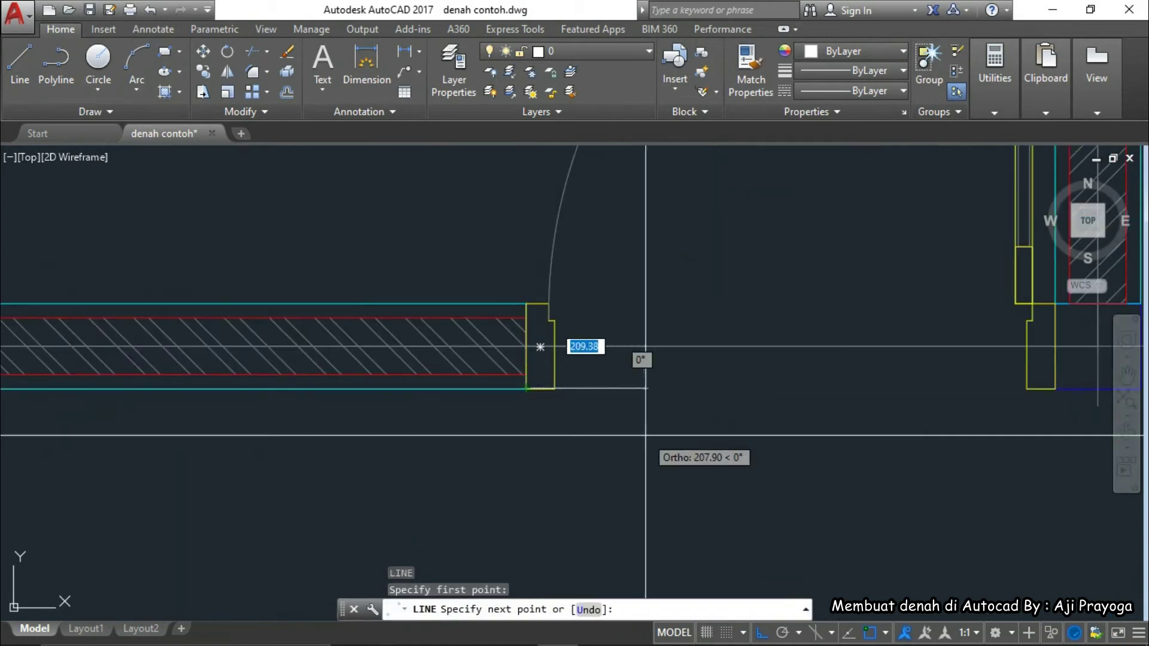
middle_drag(646, 435, 469, 457)
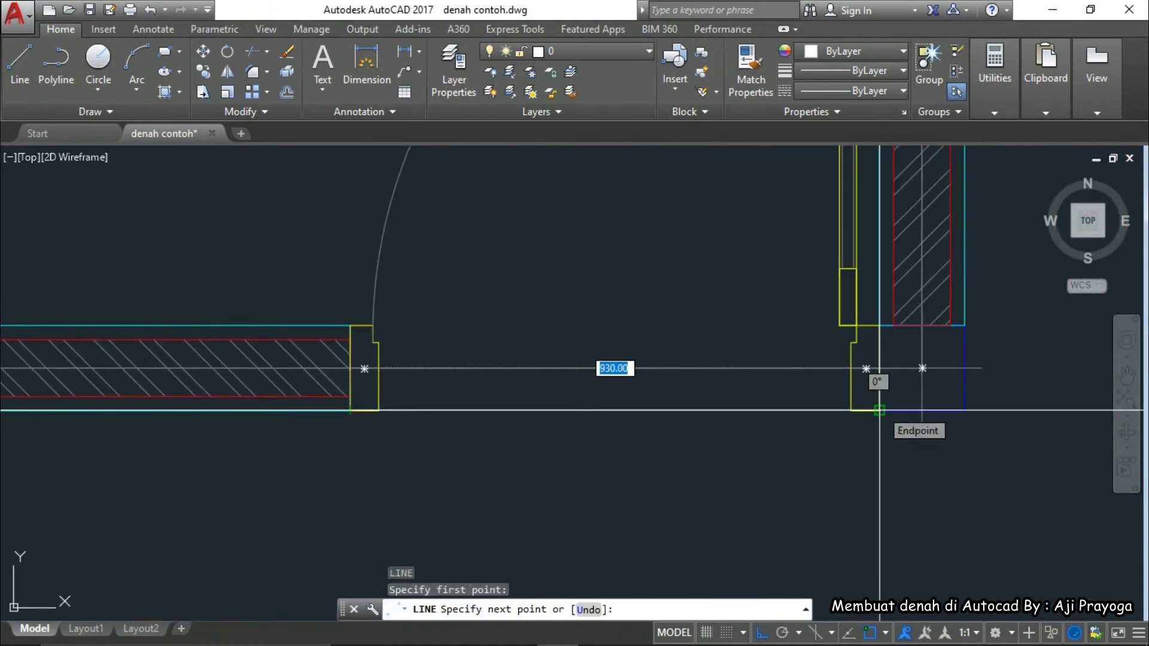
key(Escape)
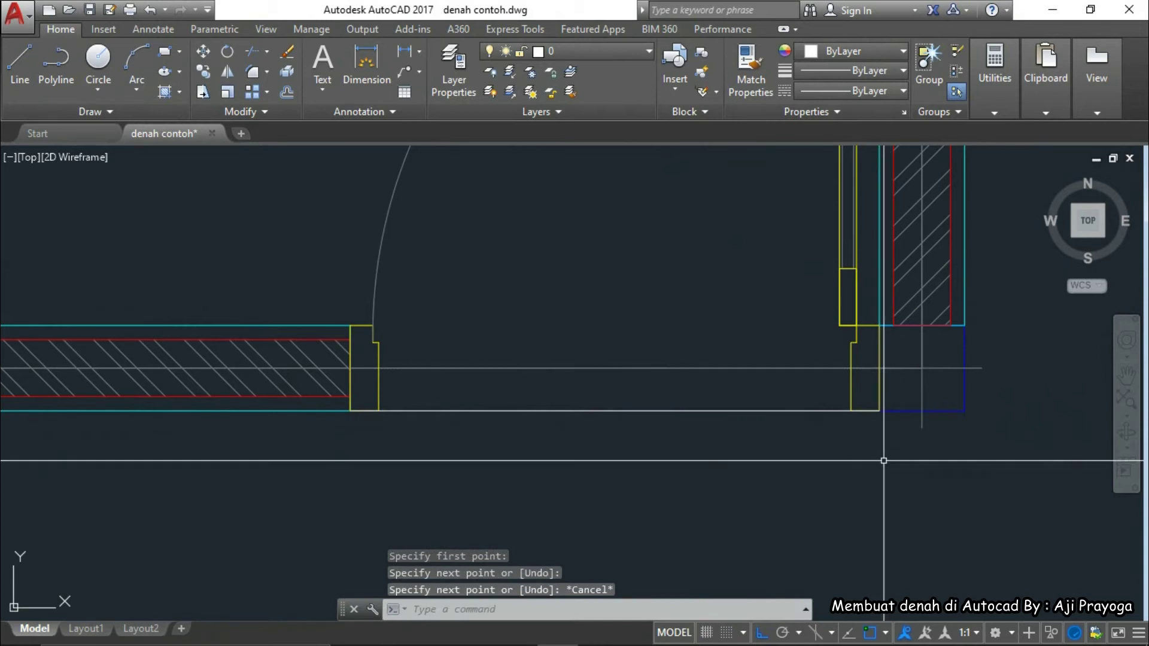
Examine the new line across the door opening and the objects around it by selecting them
scroll(757, 389, down, 5)
scroll(697, 437, up, 3)
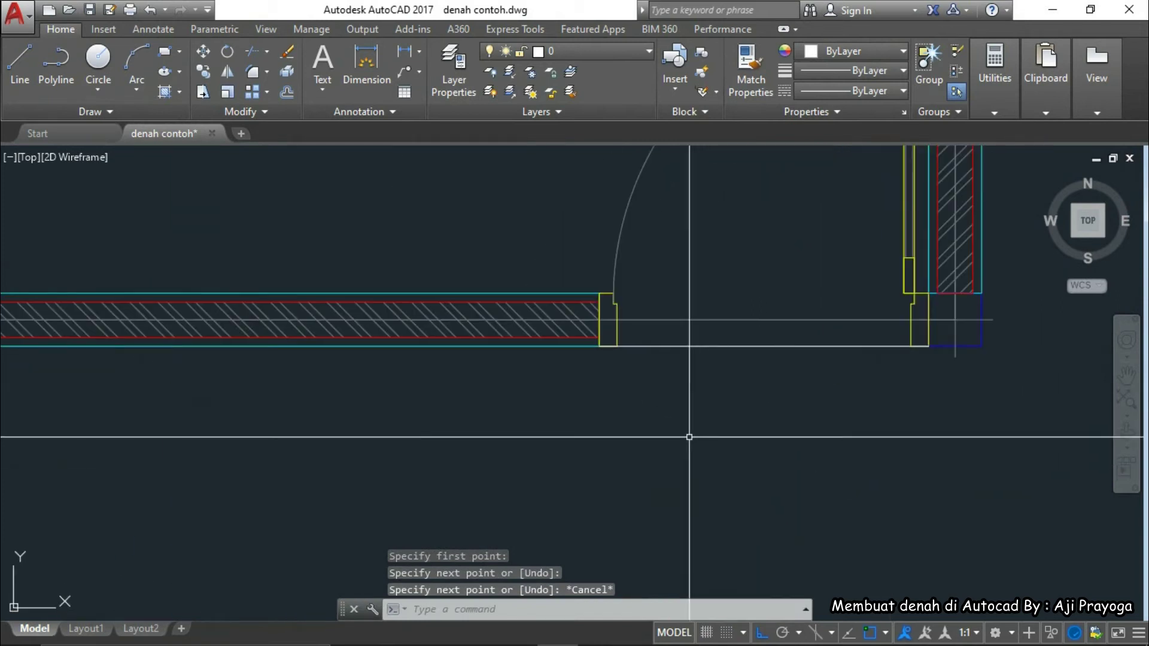
scroll(689, 437, up, 4)
click(692, 323)
click(718, 451)
key(Escape)
click(746, 277)
click(703, 371)
scroll(701, 382, down, 6)
scroll(721, 395, up, 5)
key(Escape)
click(786, 365)
click(750, 418)
scroll(716, 432, down, 2)
middle_drag(715, 432, 706, 432)
scroll(739, 413, up, 2)
scroll(743, 417, down, 2)
middle_drag(538, 442, 598, 456)
key(Escape)
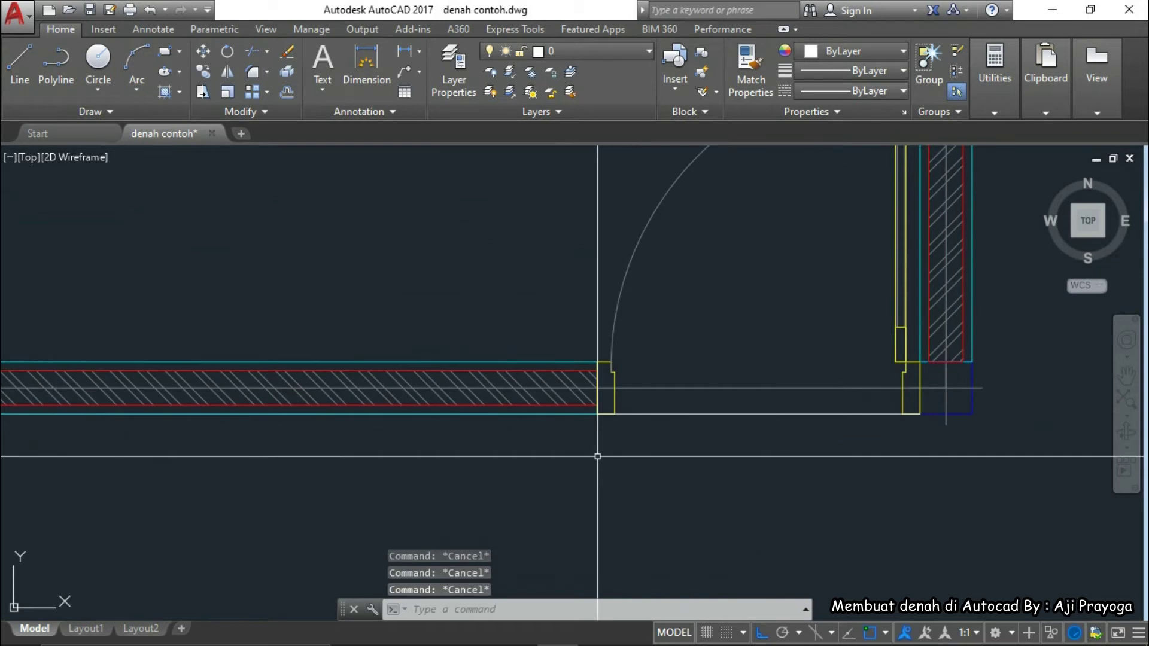
Match the properties of the line across the door opening to the cyan outer wall outline
text(A)
key(Return)
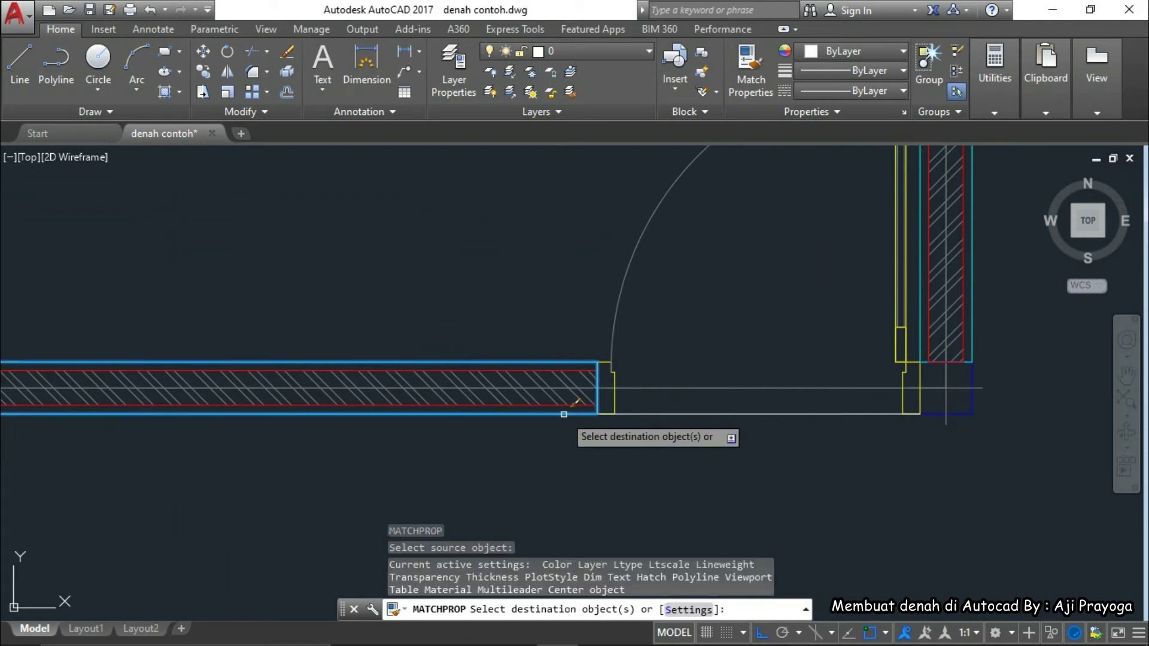
scroll(718, 431, up, 2)
click(822, 446)
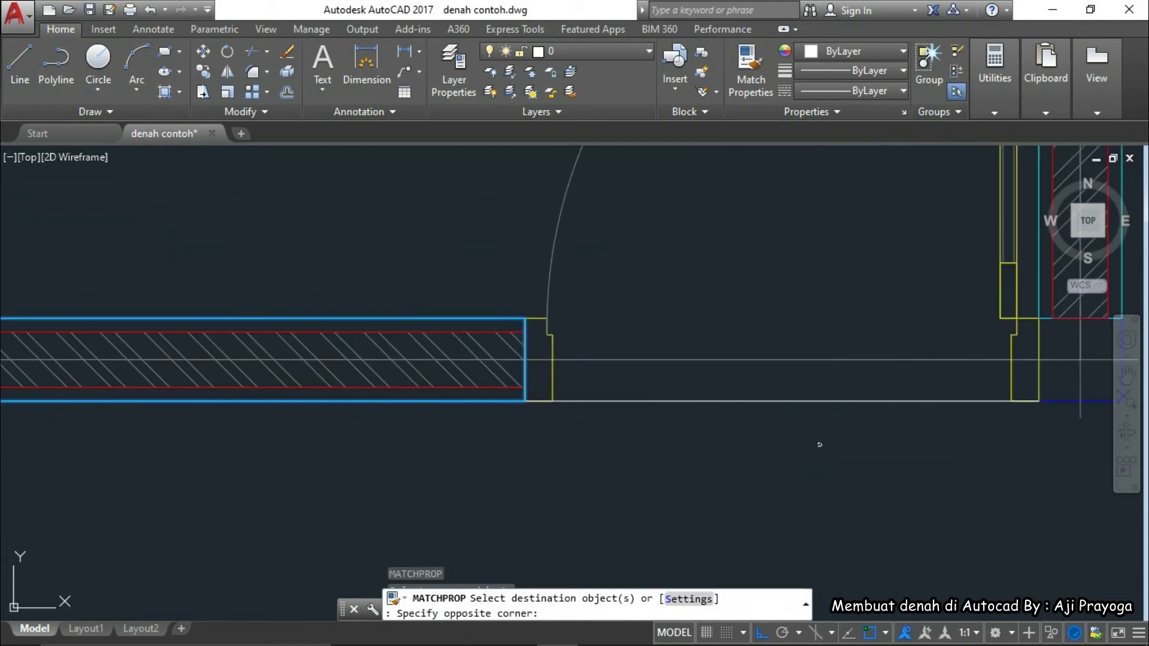
click(705, 378)
scroll(685, 394, down, 1)
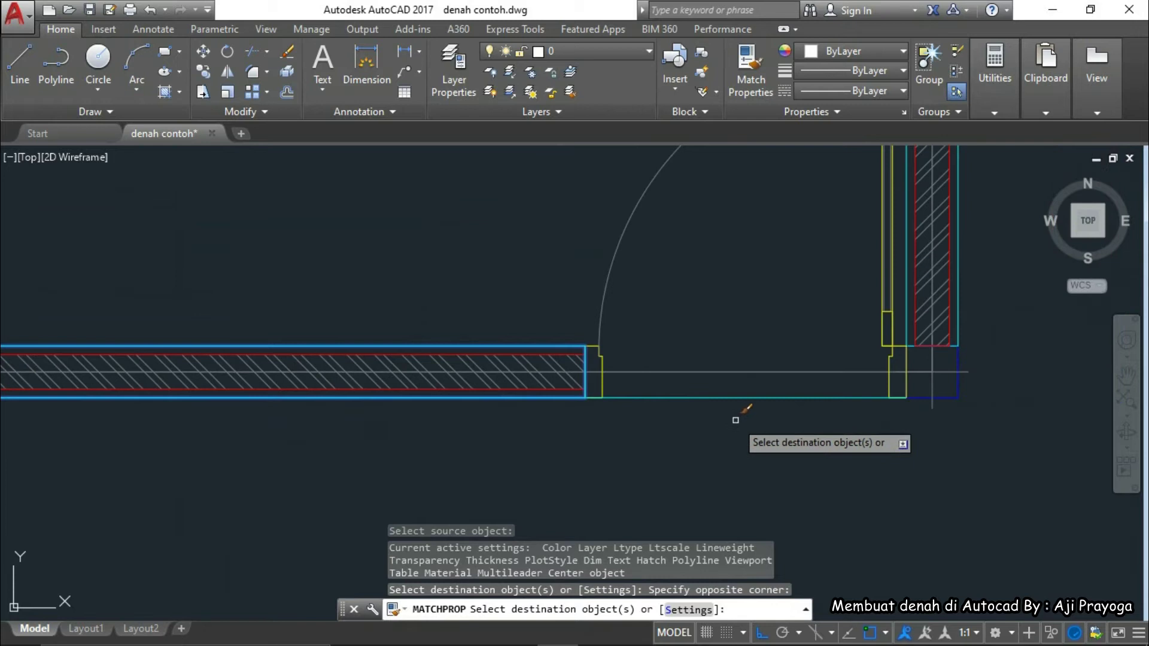
key(Escape)
Match the properties of the line across the door opening to the red inner wall outline
scroll(689, 418, down, 2)
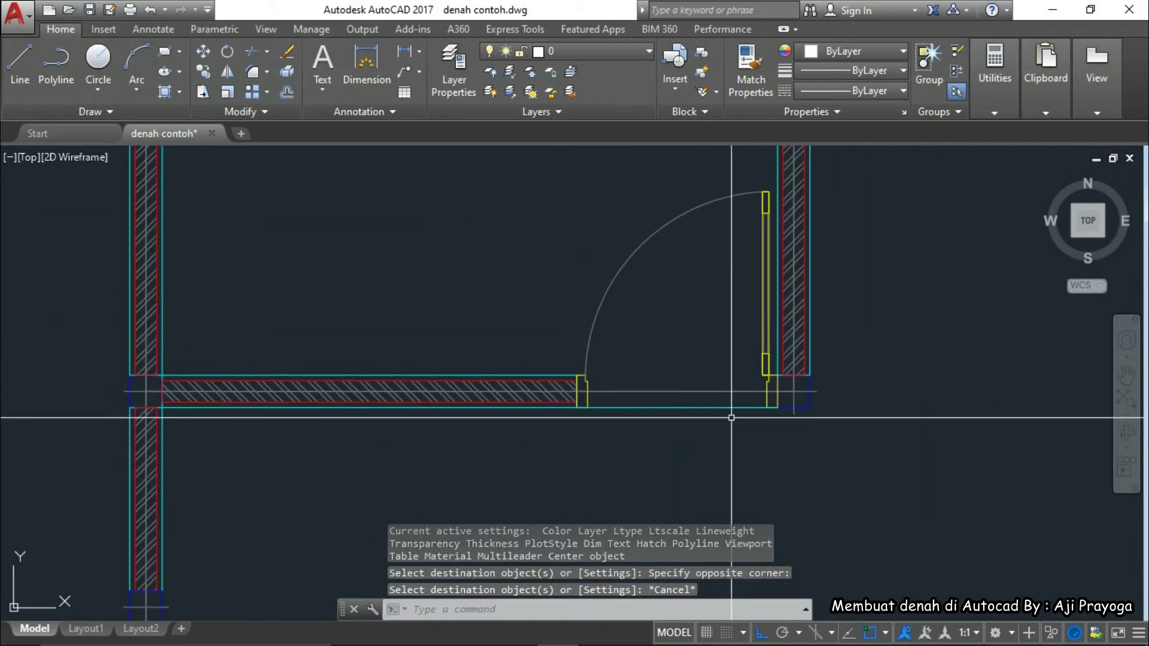
scroll(732, 417, up, 3)
scroll(700, 403, down, 2)
middle_drag(699, 403, 842, 437)
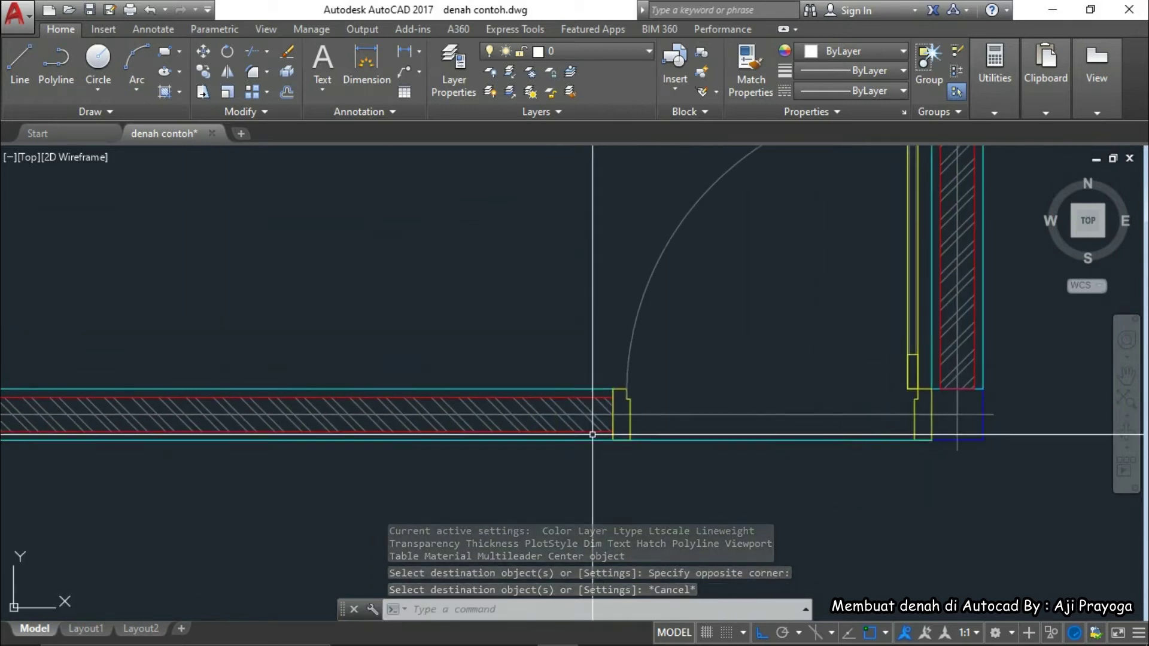
scroll(594, 435, up, 2)
middle_drag(629, 453, 697, 370)
text(ma)
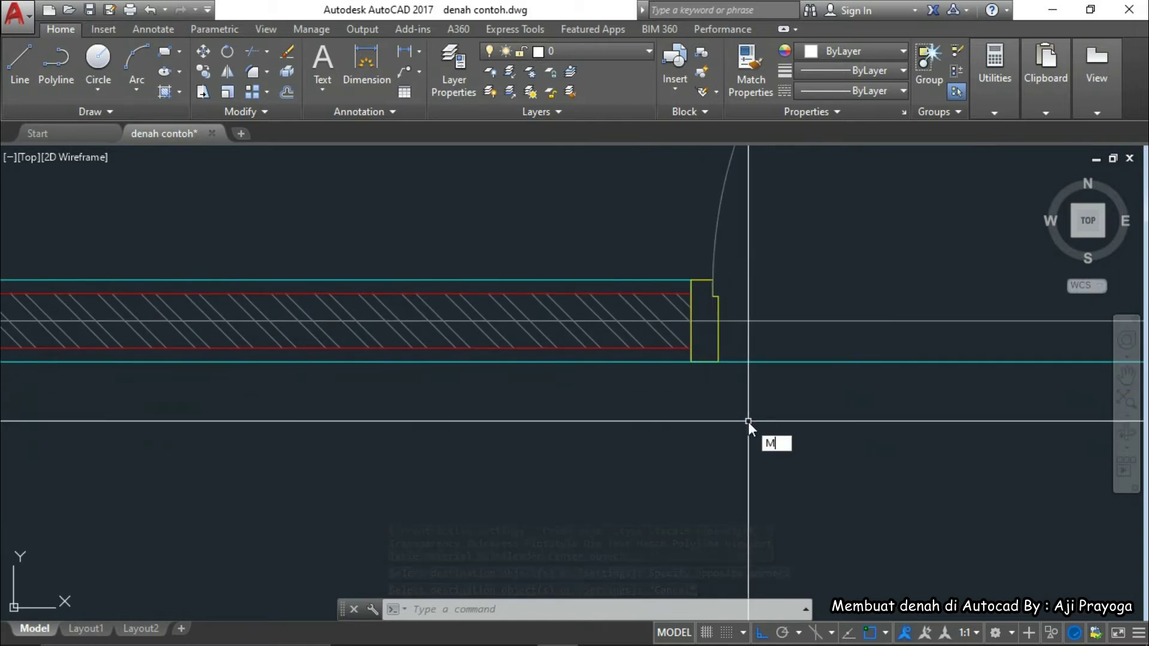
key(Return)
middle_drag(749, 423, 561, 423)
scroll(825, 442, down, 2)
middle_drag(814, 446, 731, 439)
scroll(508, 405, up, 2)
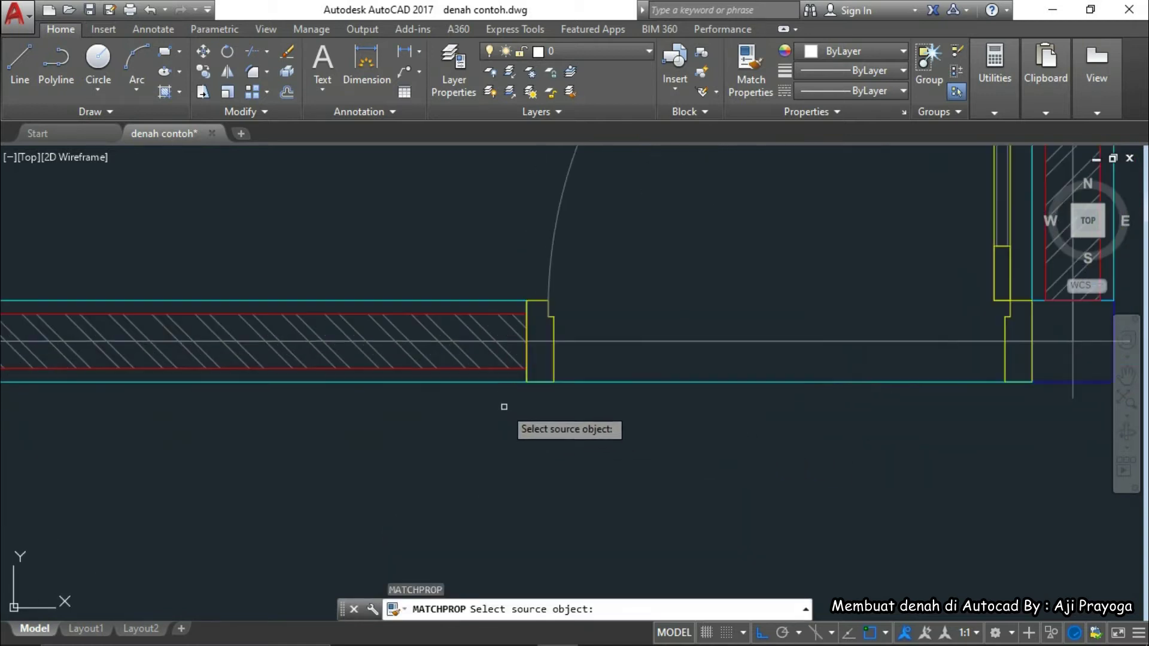
click(490, 368)
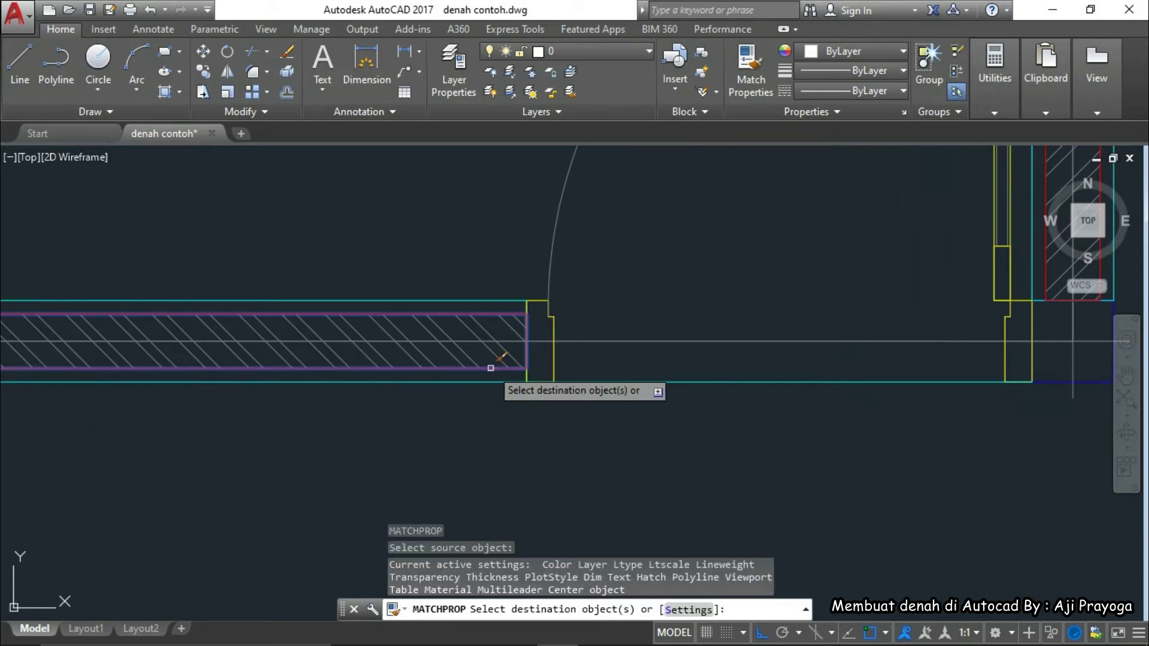
click(822, 378)
click(790, 398)
middle_drag(790, 397, 928, 422)
mouse_move(598, 383)
middle_down()
mouse_move(675, 410)
mouse_move(636, 422)
mouse_move(510, 413)
middle_up()
key(Escape)
Match the properties of the line across the opening to the door block and check that it is on the Kusen layer
scroll(544, 403, up, 2)
text(MA)
key(Return)
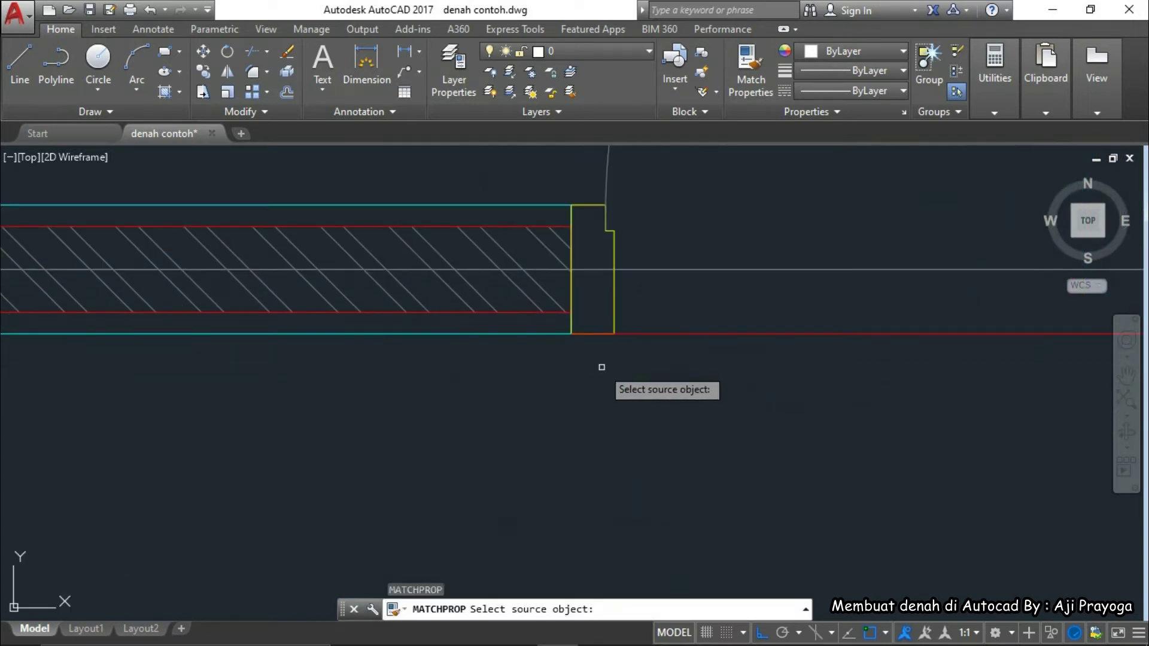
key(Escape)
text(MA)
key(Return)
scroll(678, 333, down, 4)
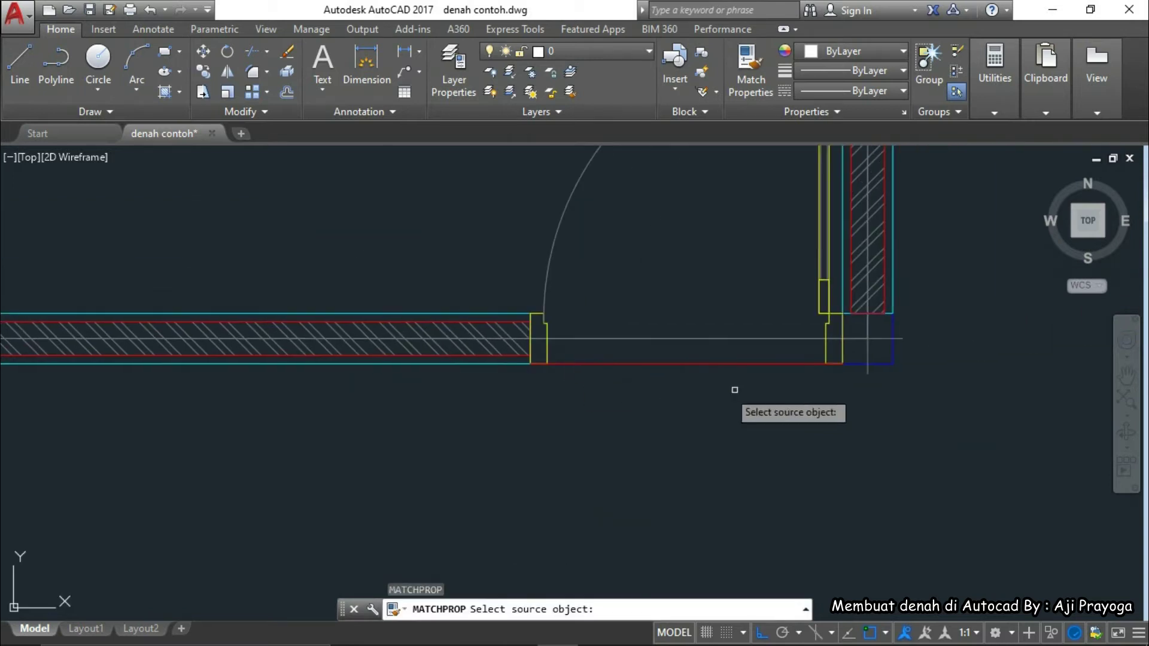
scroll(822, 299, up, 5)
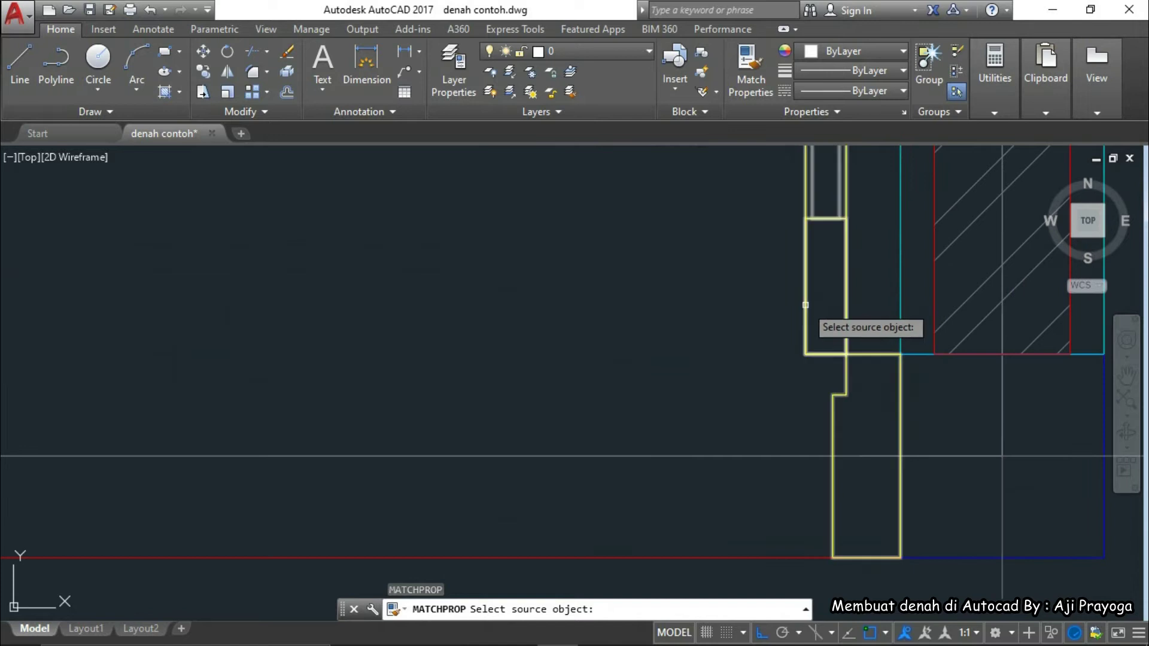
click(806, 305)
scroll(806, 305, down, 2)
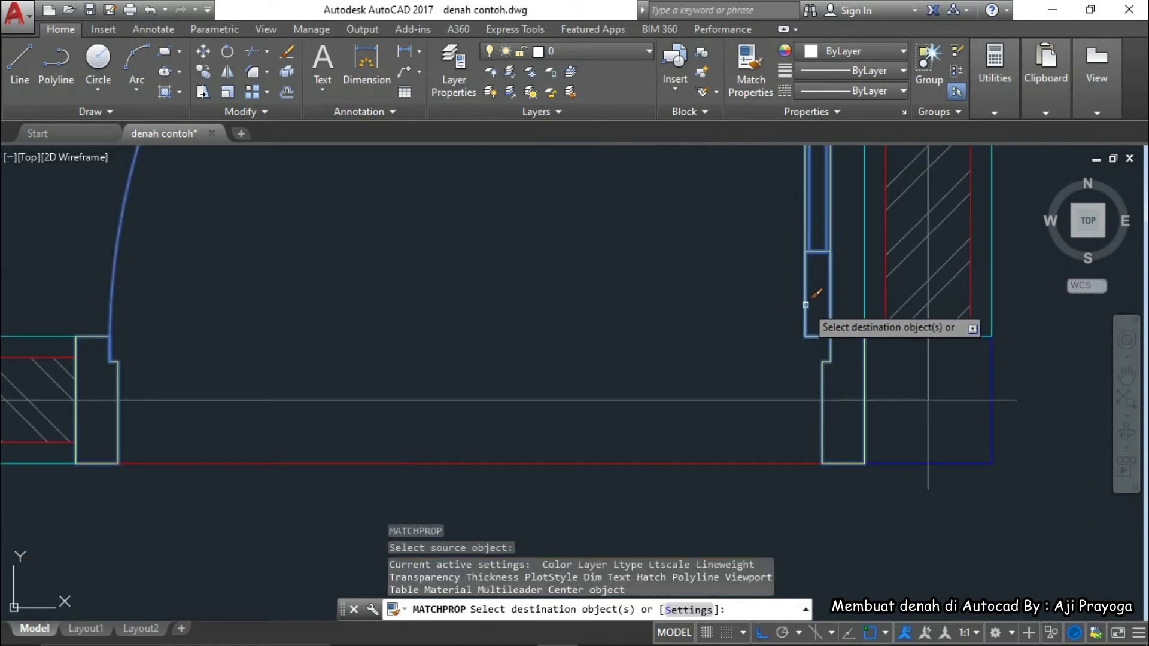
click(690, 447)
click(629, 489)
middle_drag(628, 489, 861, 412)
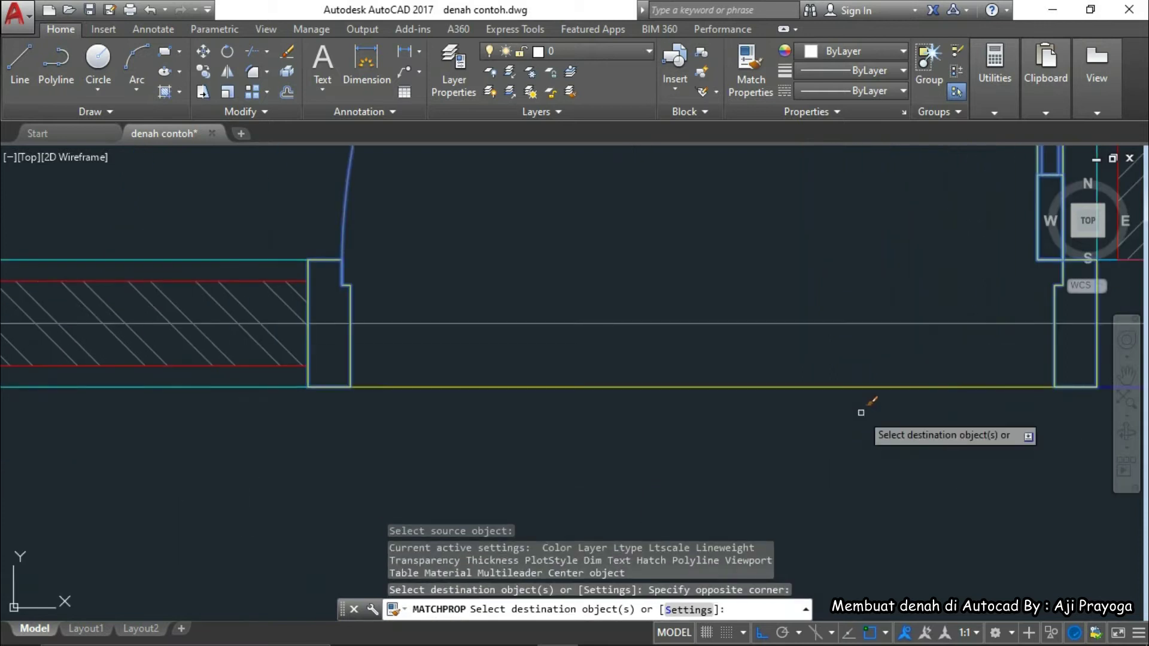
key(Escape)
scroll(713, 410, down, 2)
click(713, 396)
click(650, 434)
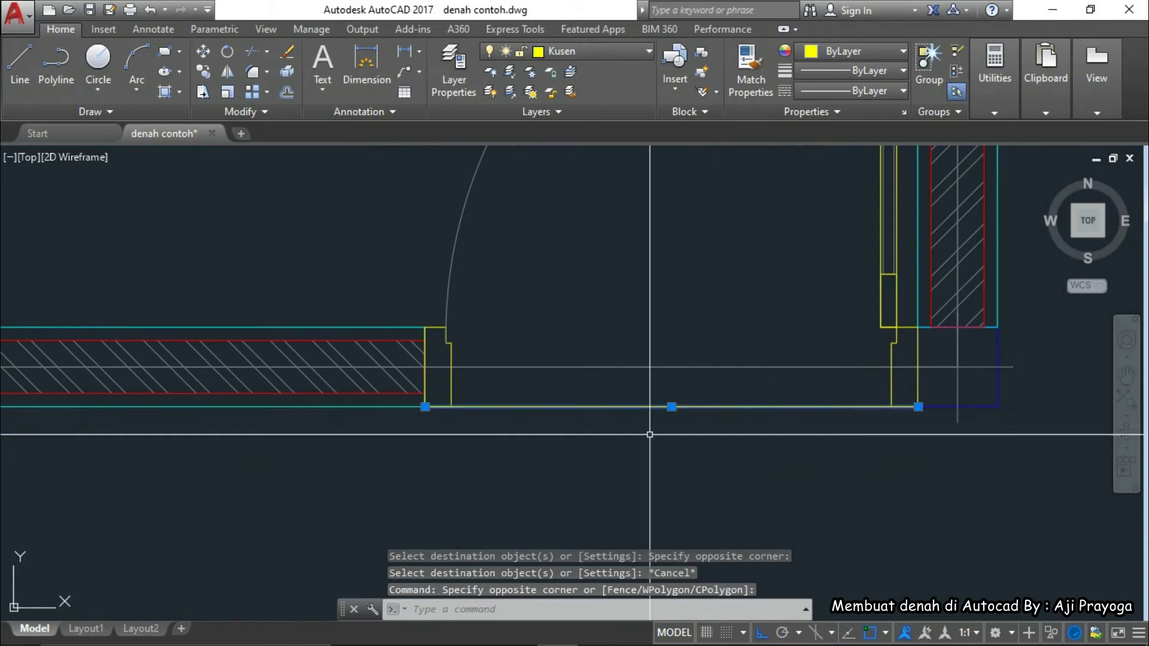
key(Escape)
key(Escape)
Match the properties of the yellow line across the door opening to the adjoining cyan wall outline
middle_drag(584, 333, 628, 333)
text(MA)
key(Return)
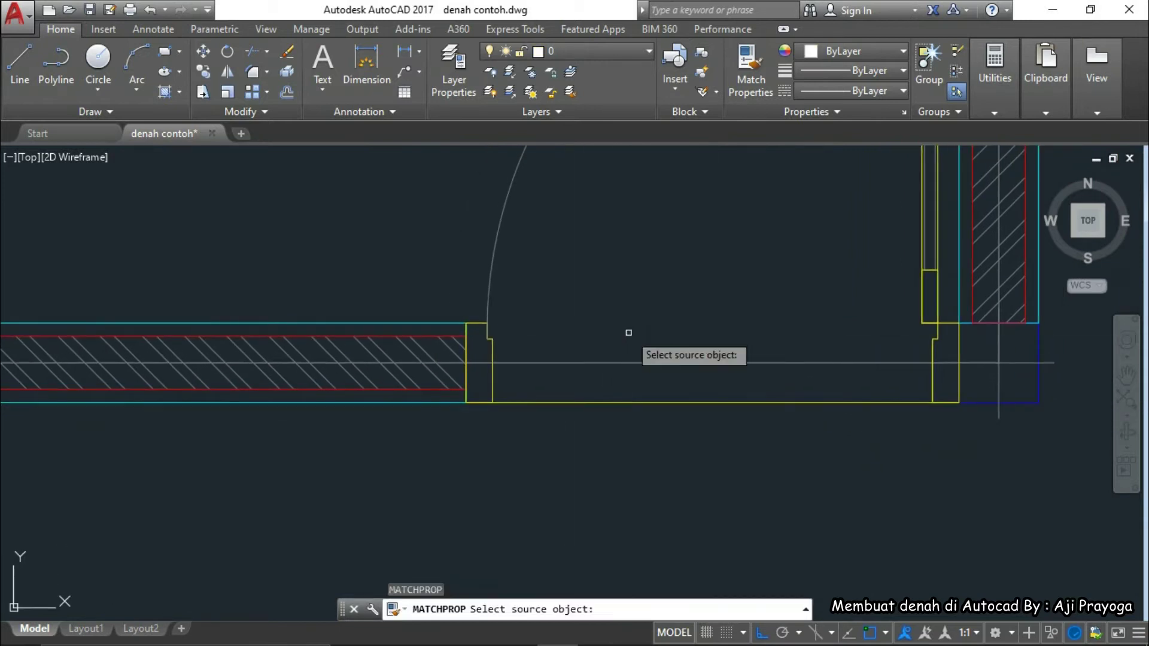
click(424, 404)
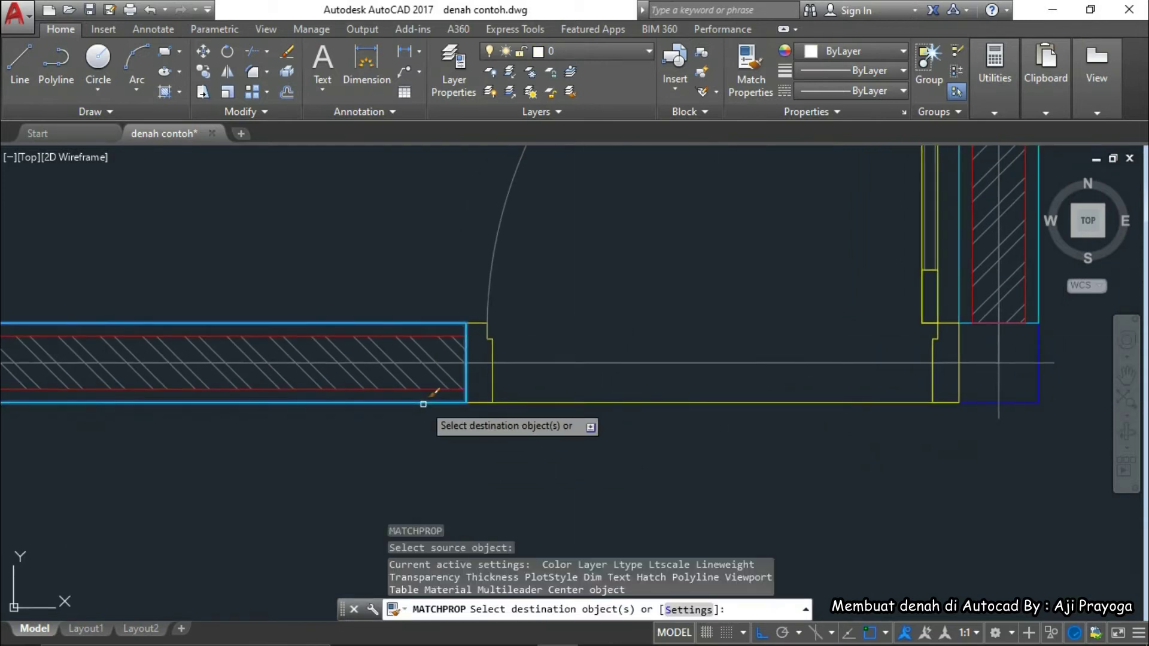
click(855, 439)
scroll(727, 419, down, 4)
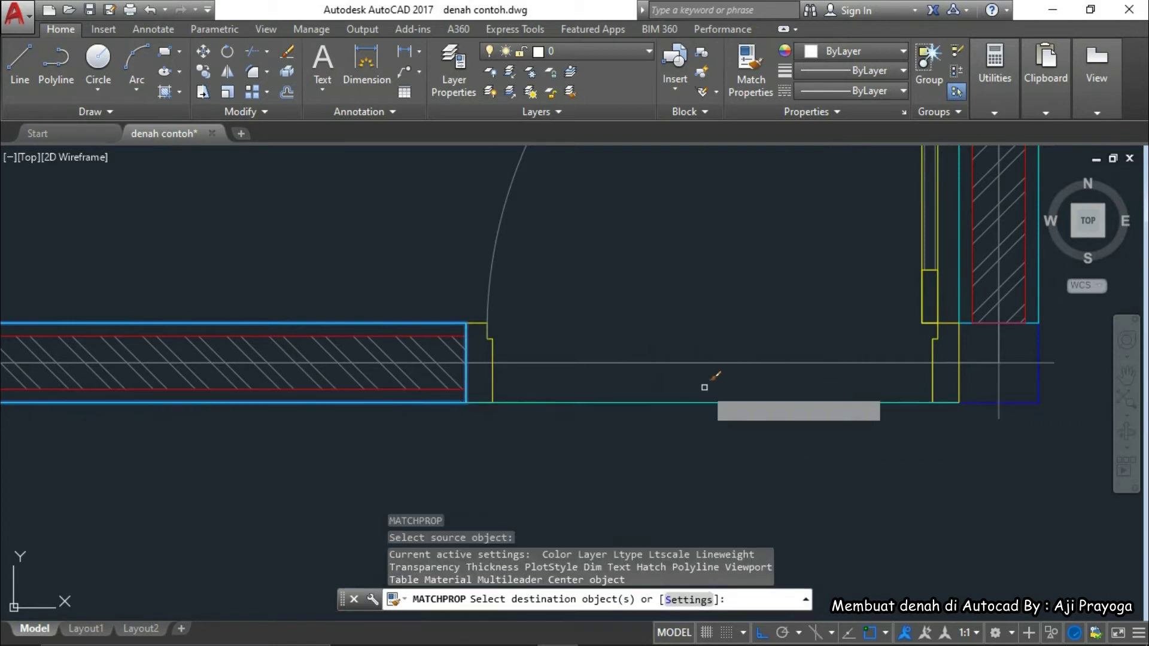
key(Escape)
key(Escape)
scroll(754, 466, down, 2)
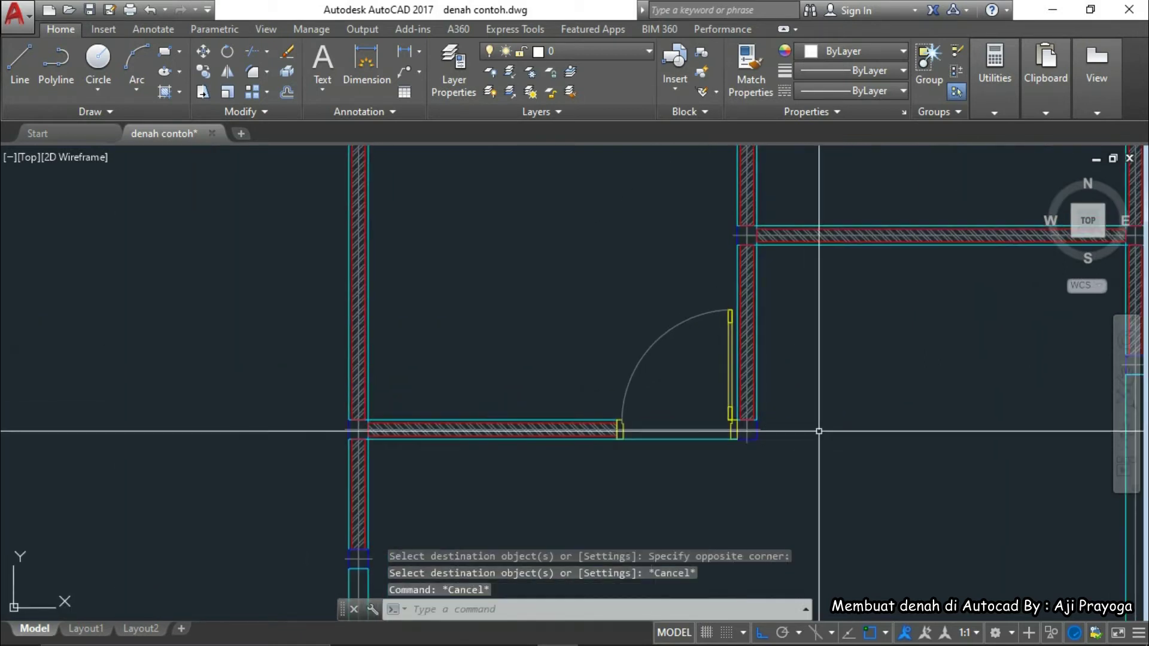
middle_drag(817, 397, 757, 408)
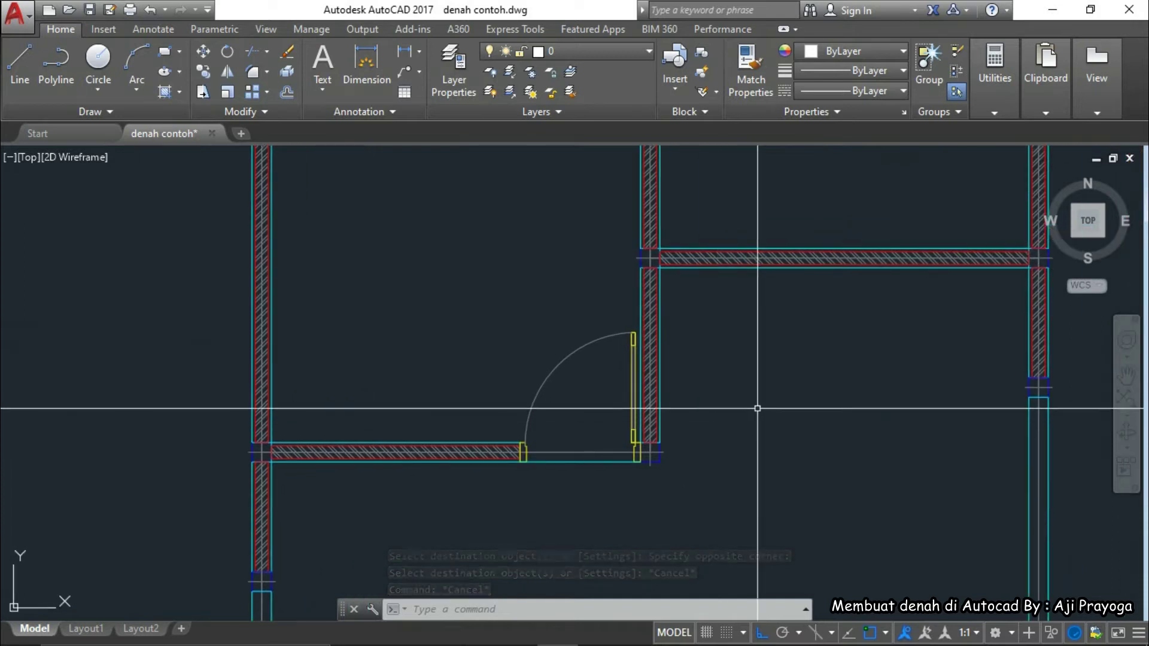
Rotate the spare door block beside the floor plan 90 degrees clockwise
scroll(757, 408, down, 2)
middle_drag(744, 423, 672, 428)
scroll(650, 359, down, 2)
middle_drag(649, 359, 521, 428)
scroll(731, 441, up, 1)
scroll(778, 398, up, 3)
middle_drag(777, 398, 1098, 407)
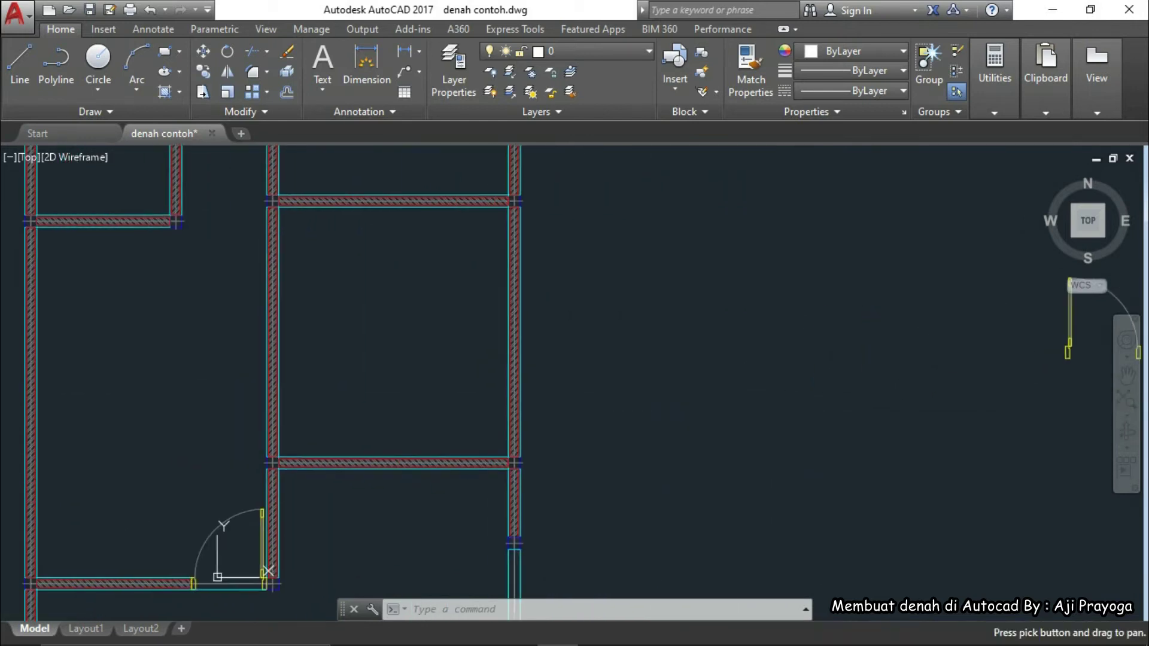
middle_drag(765, 423, 510, 423)
click(757, 390)
click(700, 336)
middle_drag(768, 440, 714, 440)
text(RO)
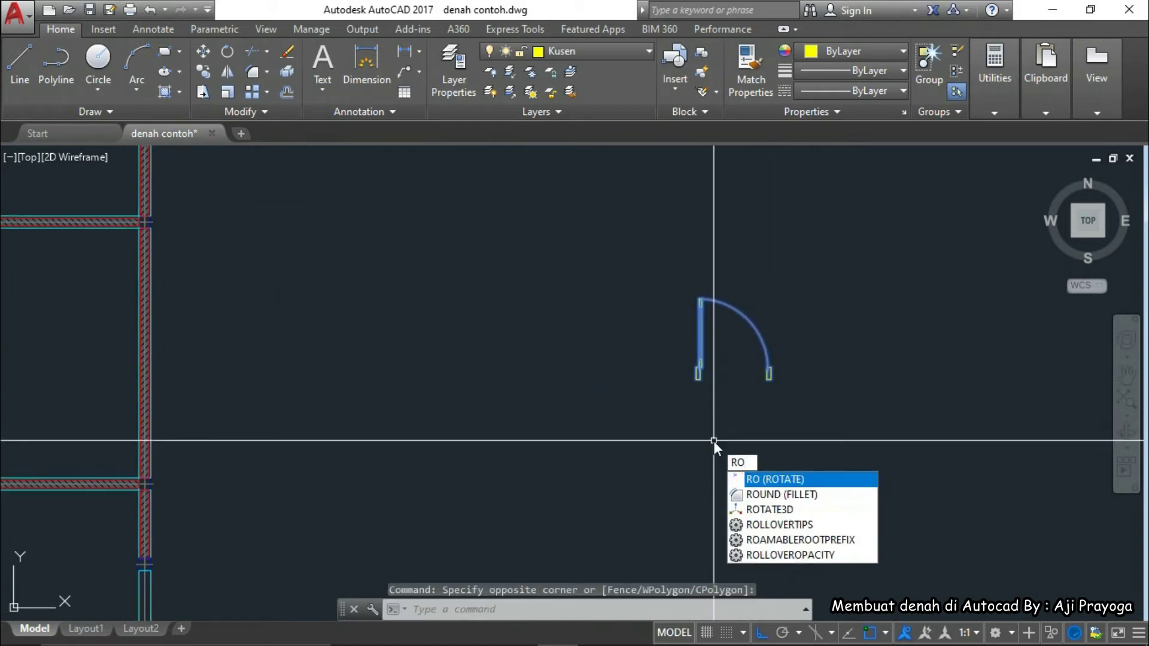
key(Return)
click(704, 405)
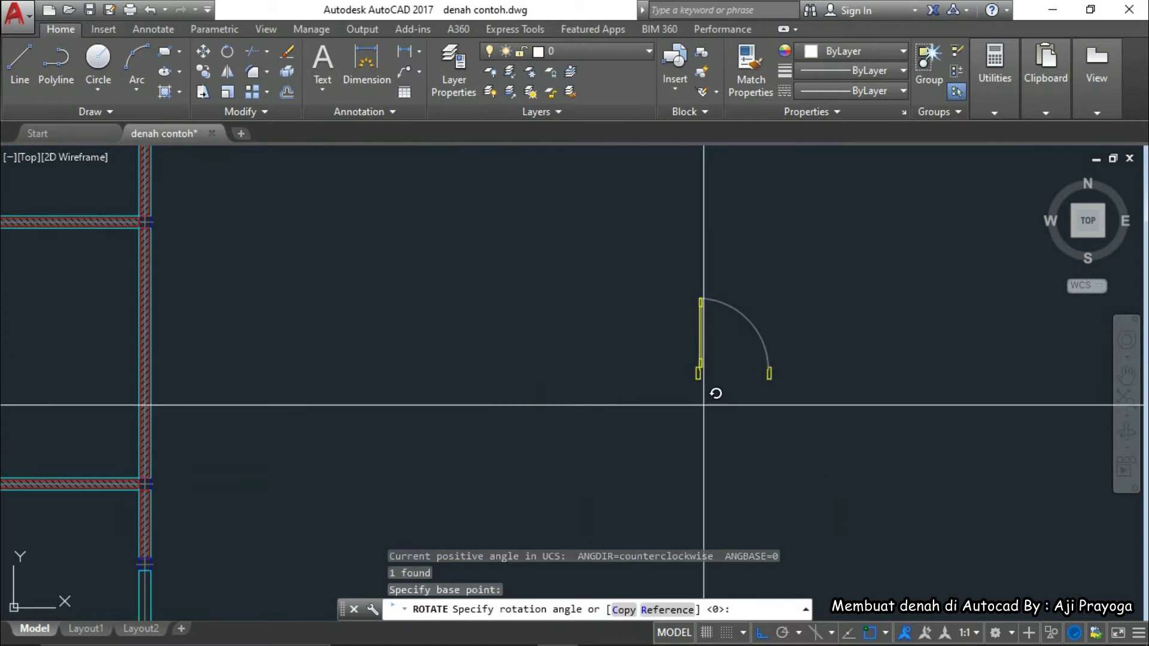
click(742, 434)
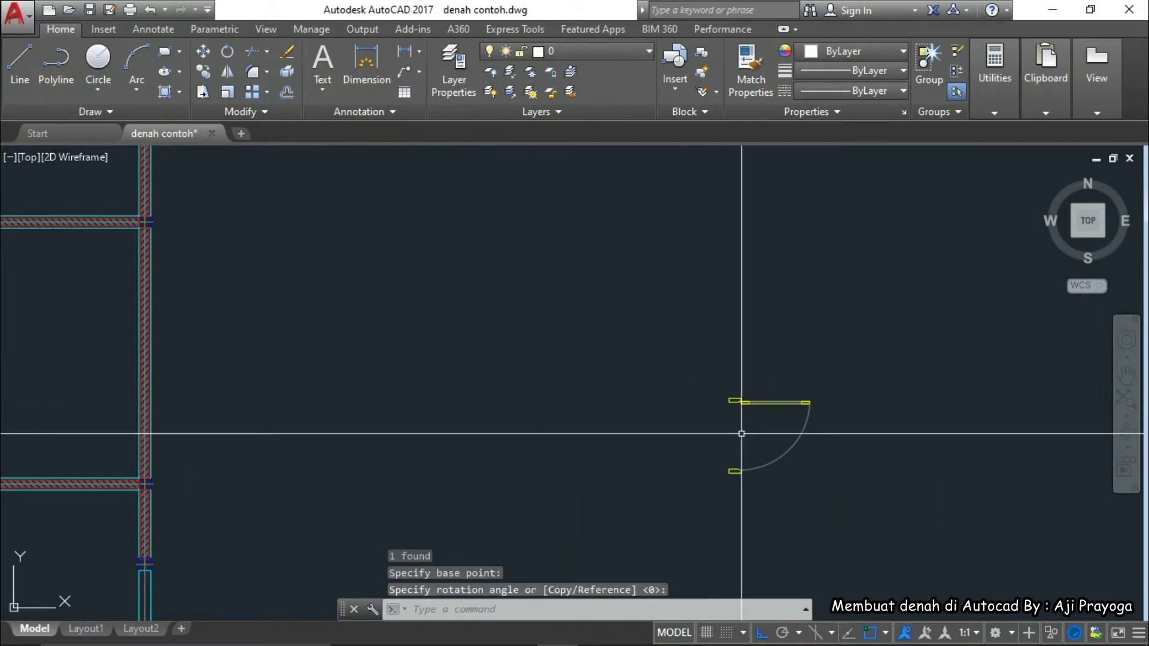
Move the rotated door block by its upper frame midpoint onto the top end of the vertical wall just below the bedroom partition
click(764, 366)
middle_drag(764, 357, 774, 375)
text(M)
key(Return)
scroll(736, 423, up, 5)
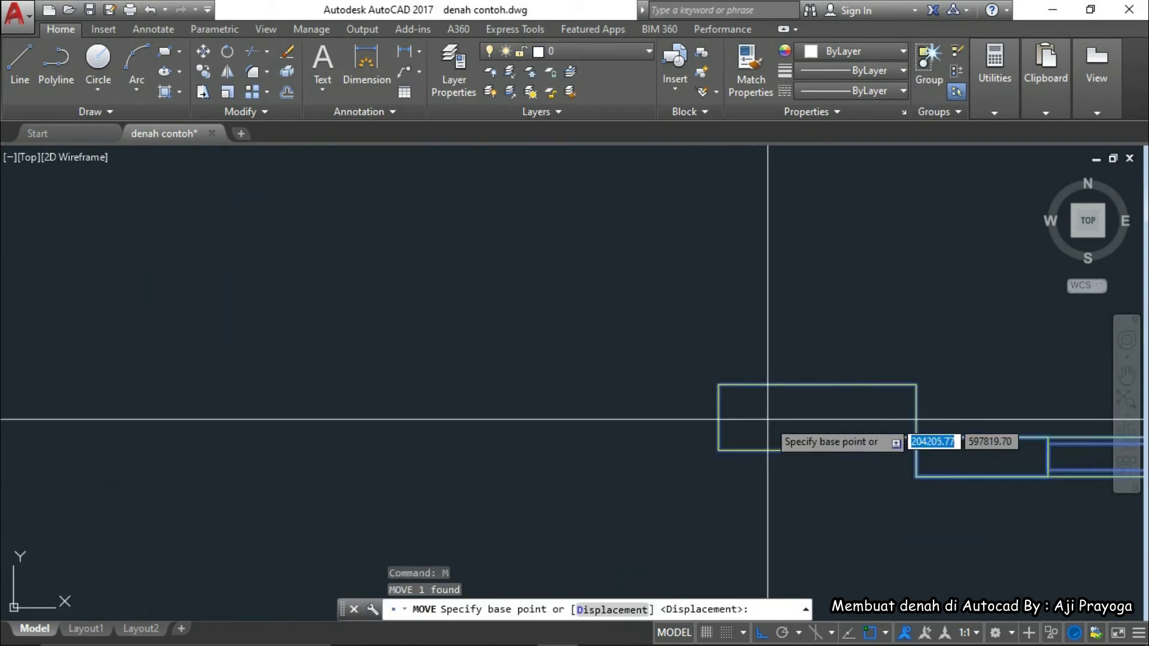
click(818, 384)
scroll(536, 383, down, 5)
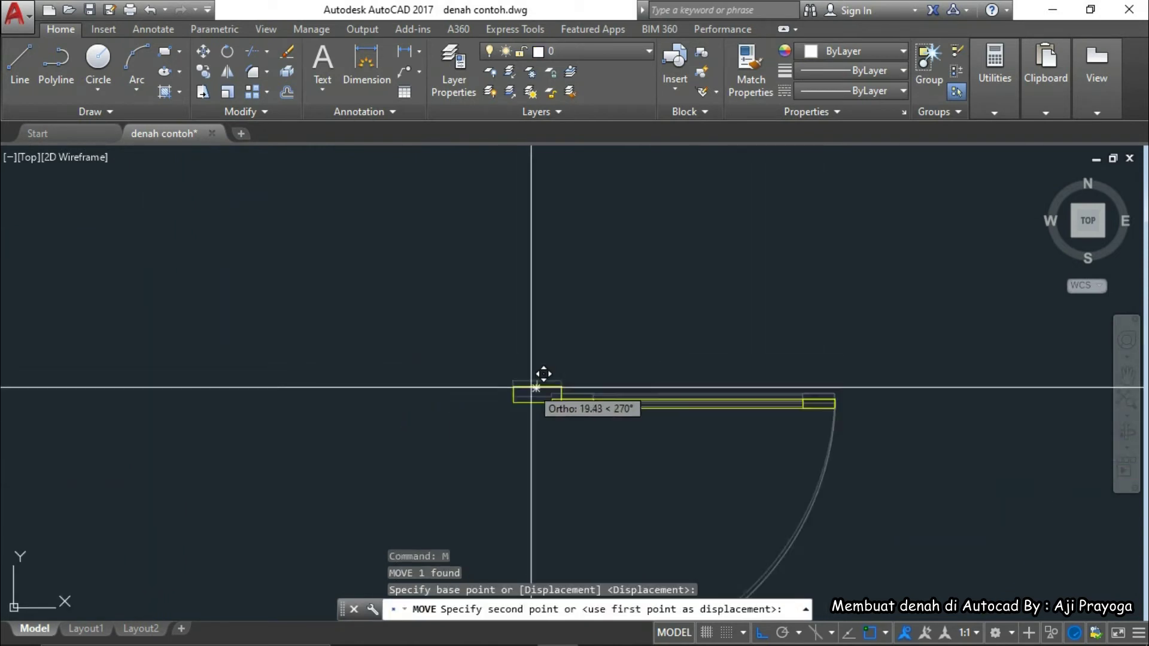
scroll(539, 389, down, 3)
scroll(502, 347, up, 10)
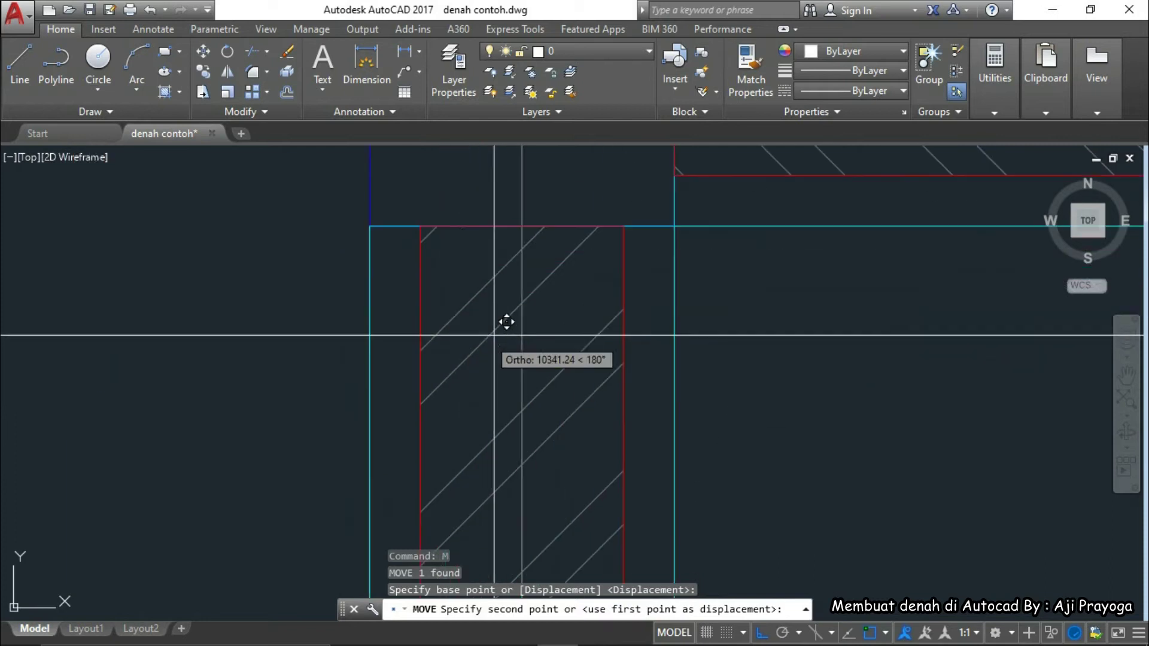
scroll(534, 212, down, 6)
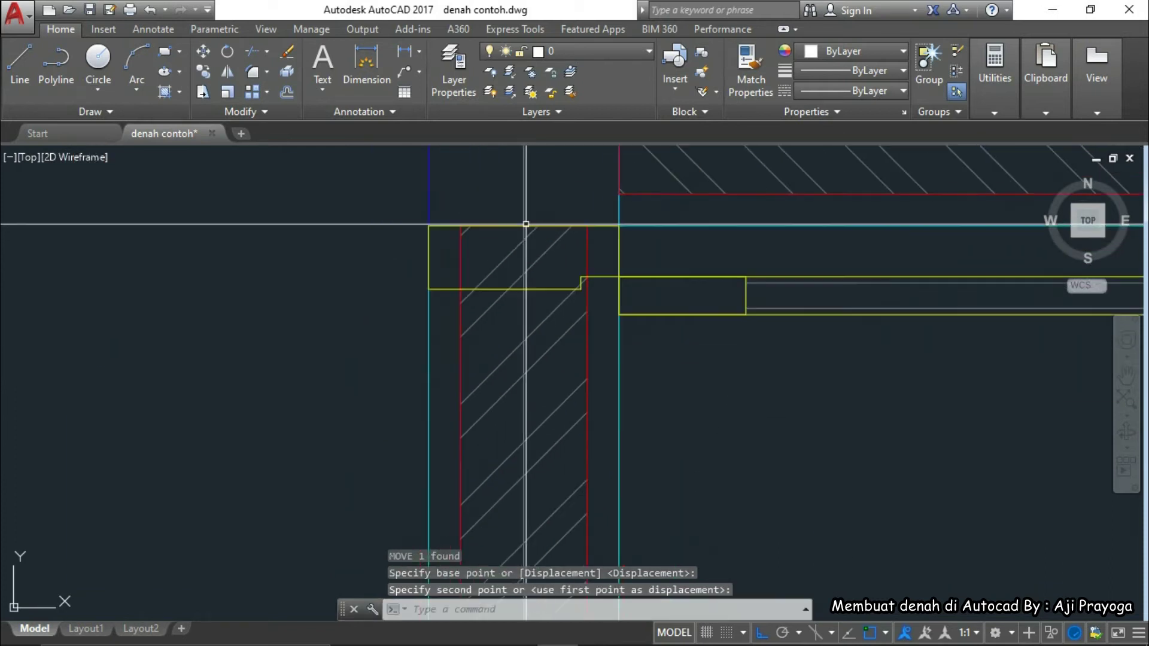
key(Escape)
Stretch the top end of the vertical wall's outlines and hatch down 930 to the lower door frame
click(545, 326)
click(535, 239)
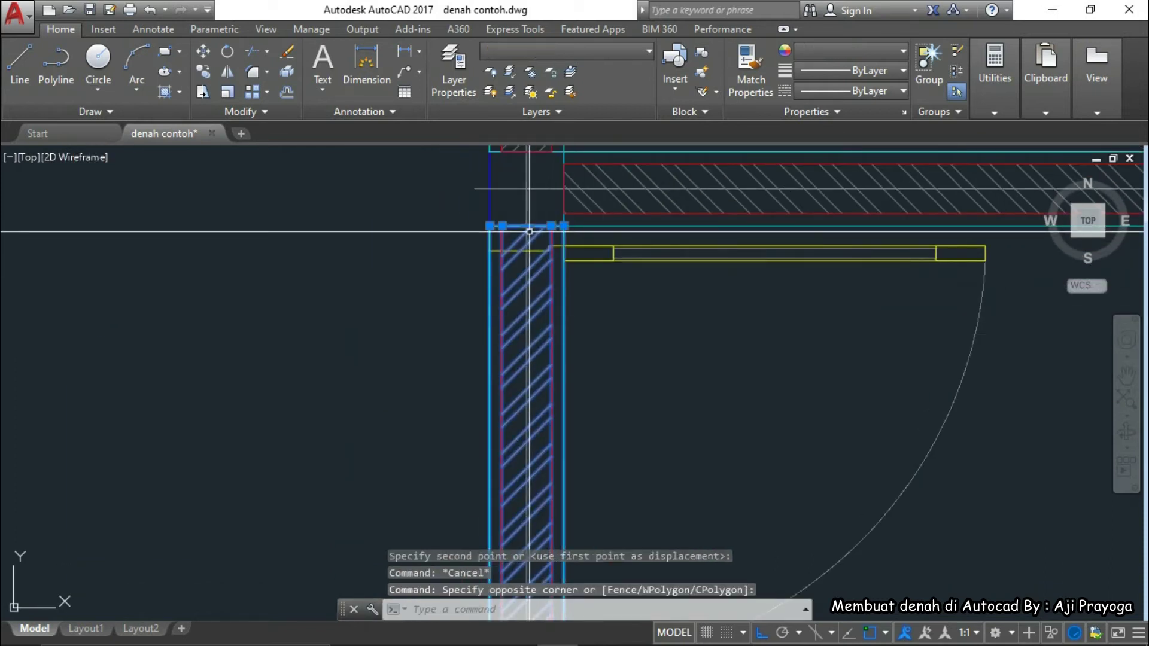
key(Escape)
click(616, 365)
click(526, 390)
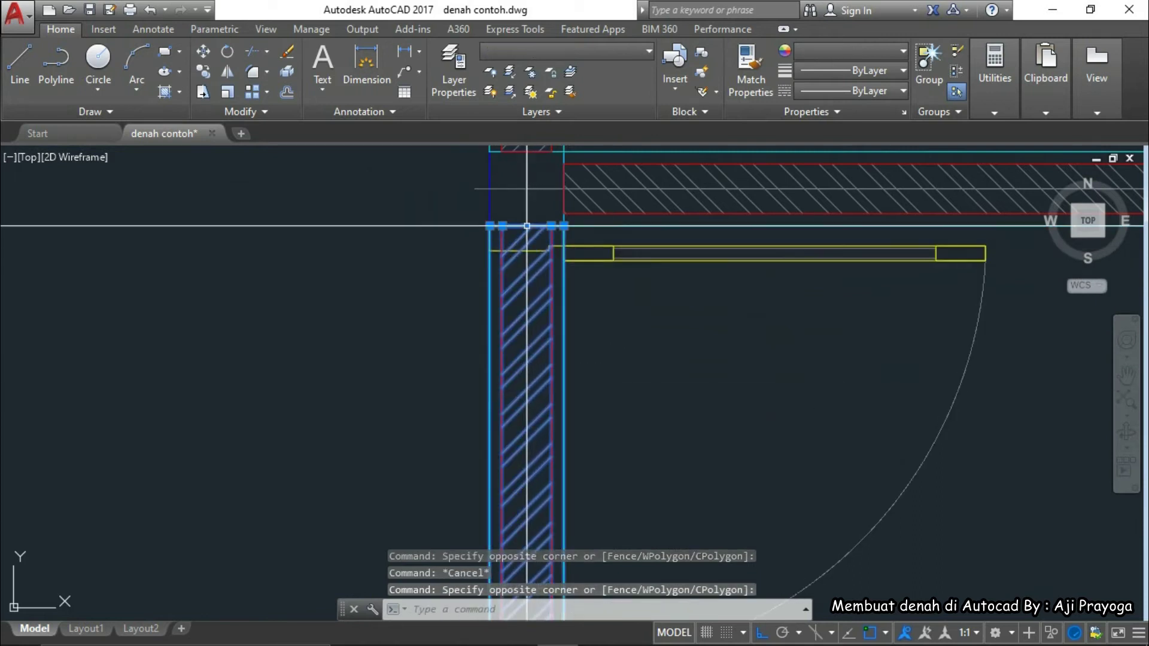
click(527, 226)
scroll(527, 245, down, 4)
scroll(495, 330, up, 4)
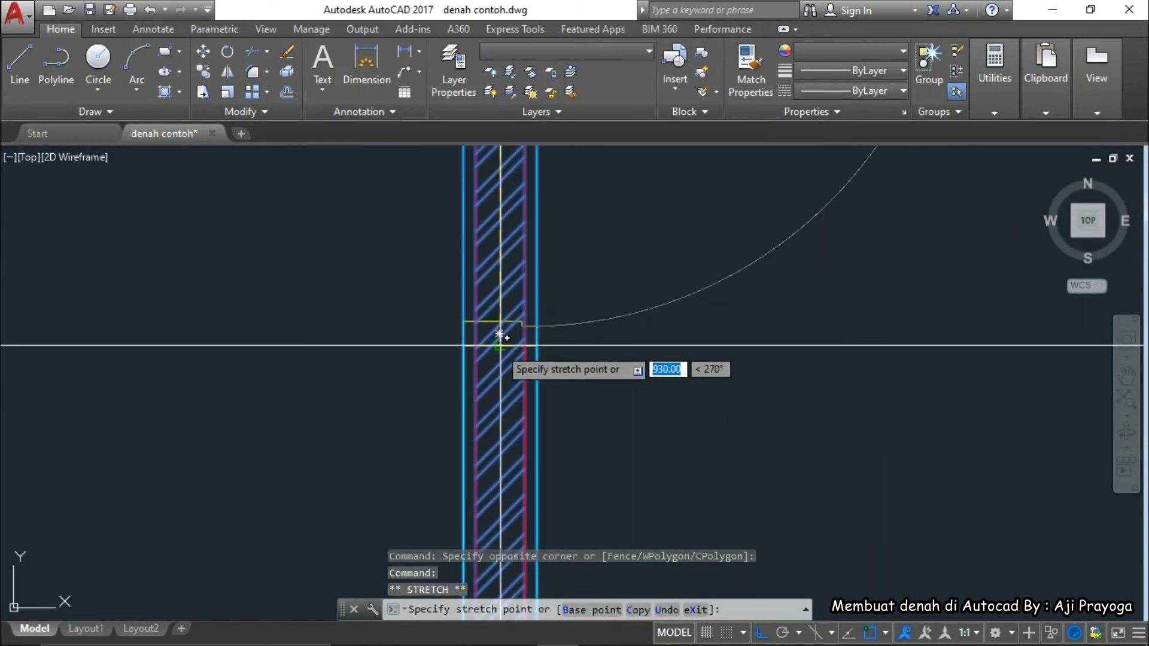
scroll(499, 345, up, 3)
click(513, 329)
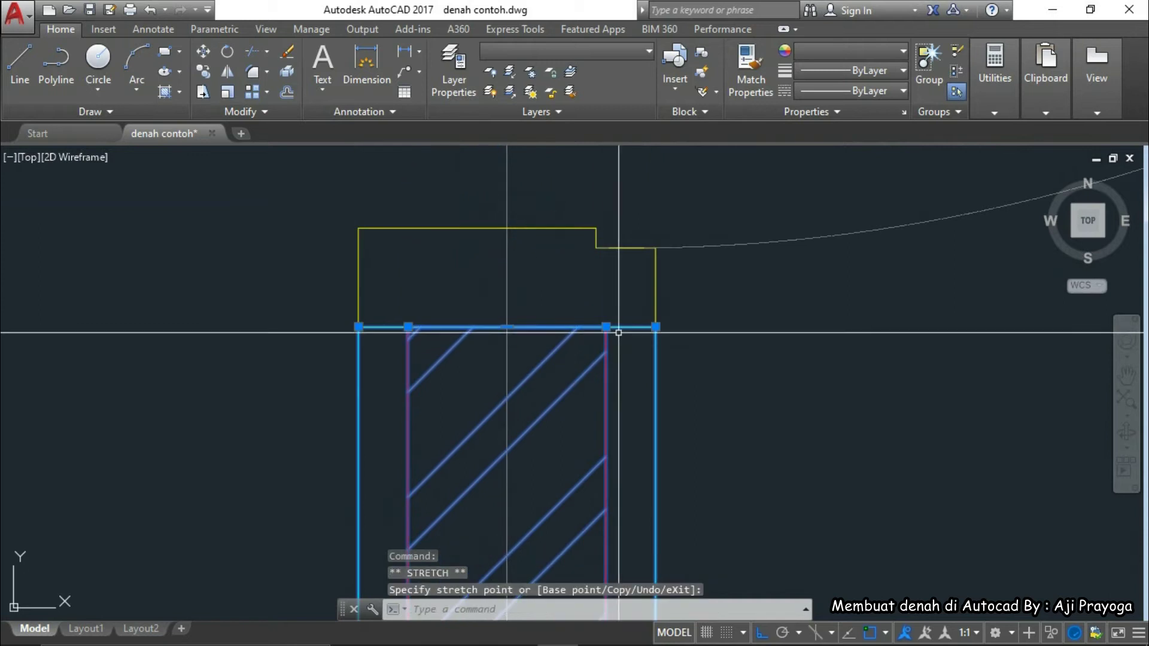
scroll(608, 455, down, 6)
key(Escape)
key(Escape)
scroll(598, 389, down, 3)
scroll(549, 411, up, 4)
click(641, 412)
click(543, 410)
scroll(558, 452, down, 2)
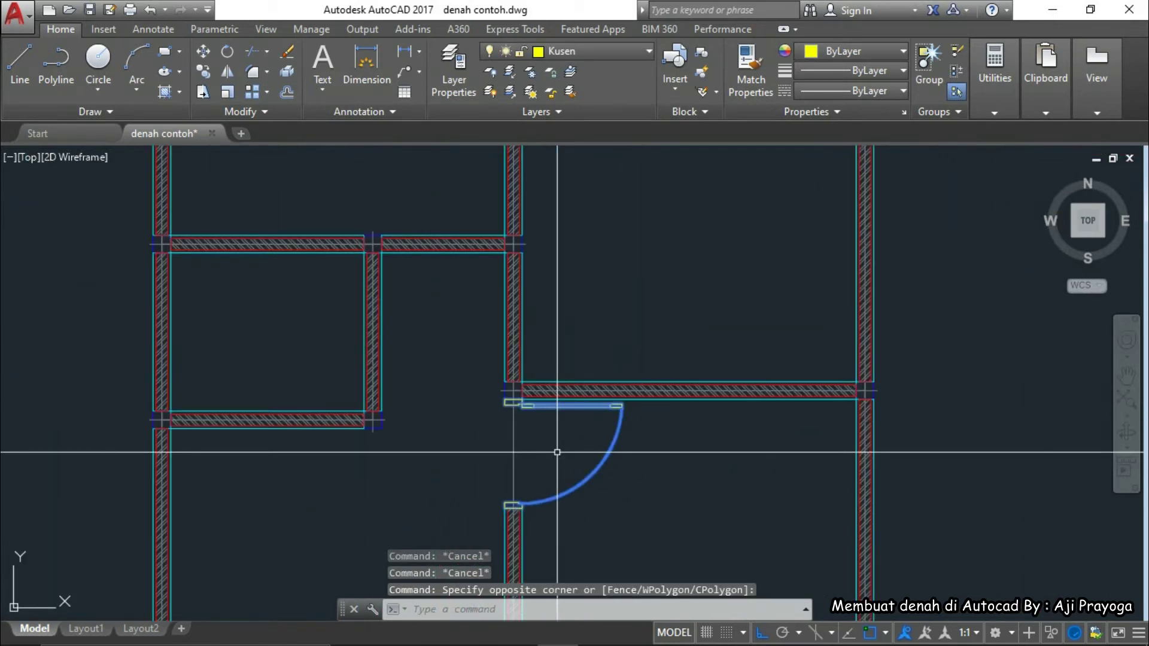
key(Return)
scroll(518, 384, up, 6)
key(Escape)
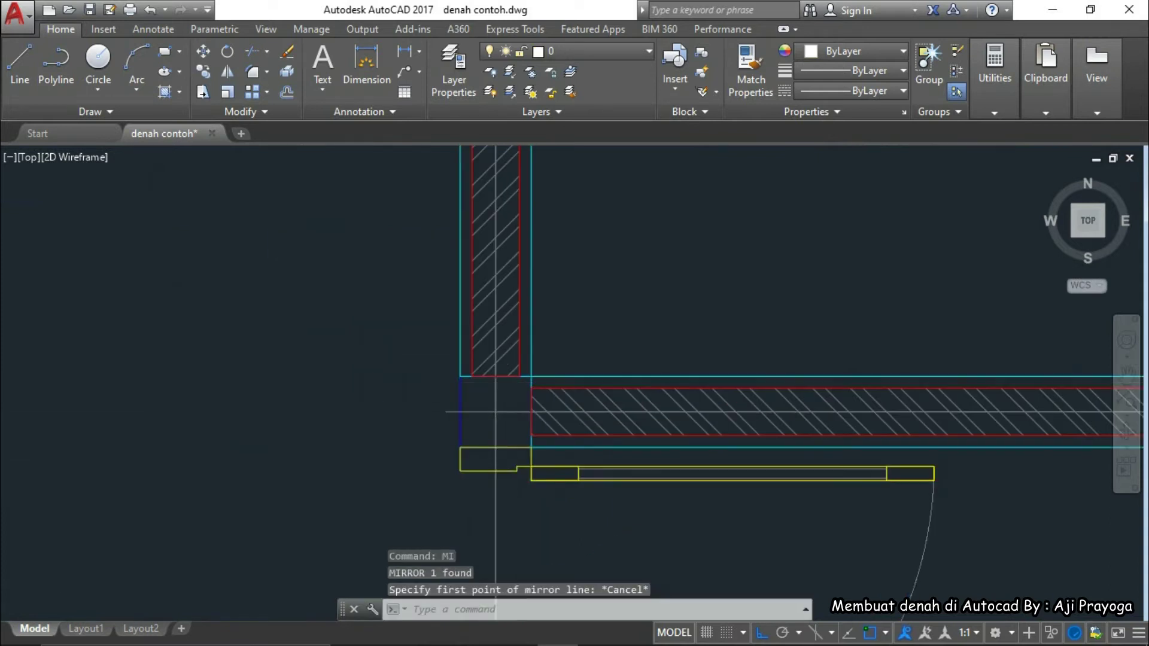
scroll(516, 384, down, 4)
click(701, 464)
click(597, 456)
middle_drag(597, 456, 622, 519)
text(I)
key(Return)
scroll(616, 479, up, 5)
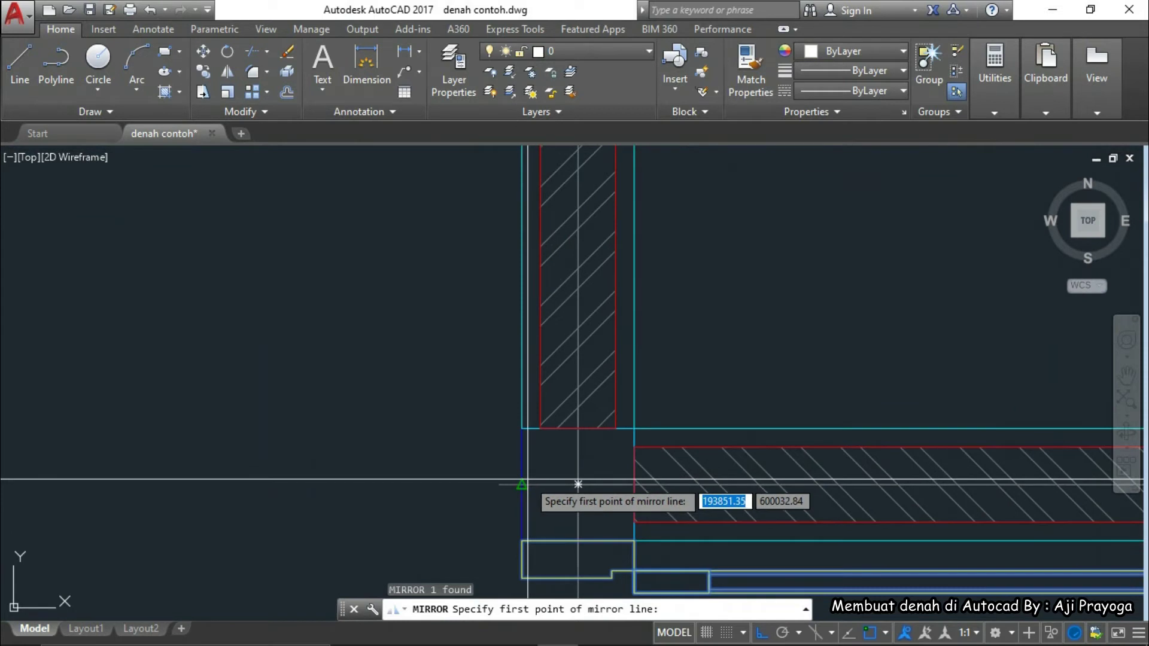
click(578, 485)
scroll(577, 478, down, 4)
key(Escape)
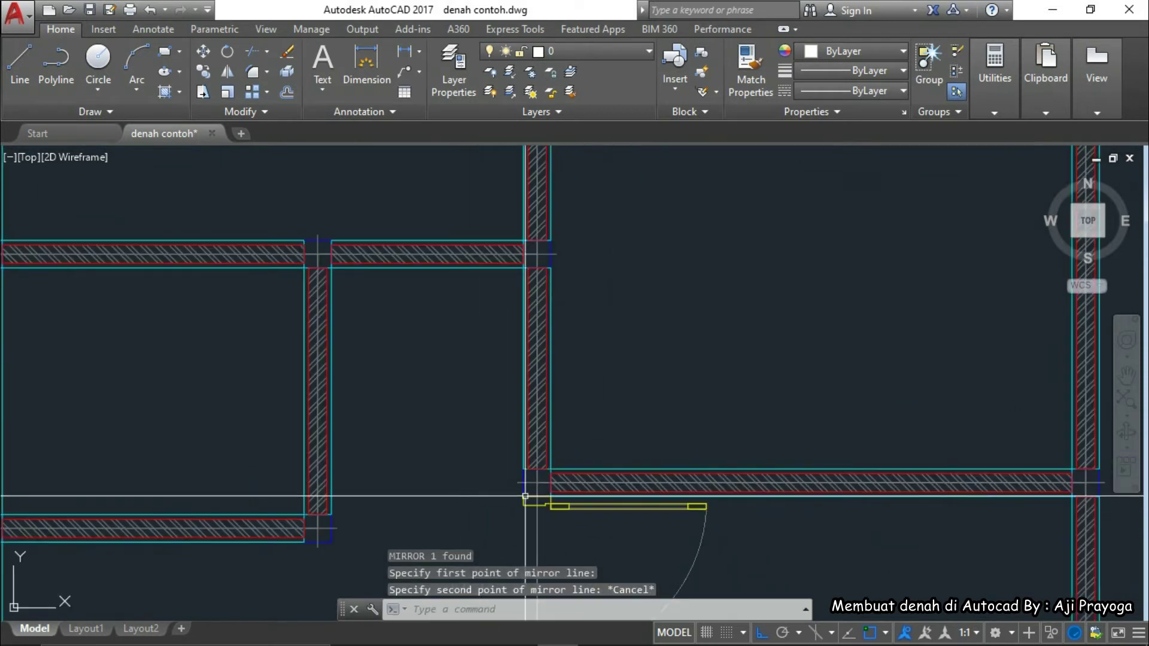
Mirror the new door block across the horizontal centerline of the bedroom partition wall, keeping the original
scroll(552, 487, up, 4)
key(Return)
click(589, 530)
click(568, 526)
key(Return)
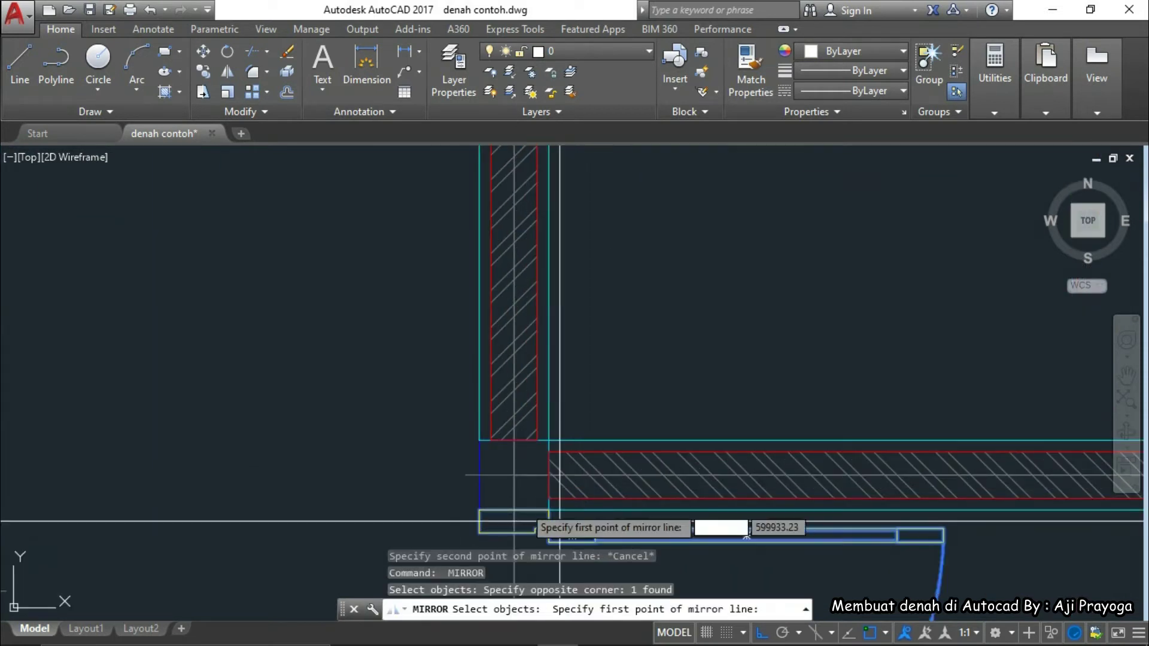
scroll(503, 482, up, 4)
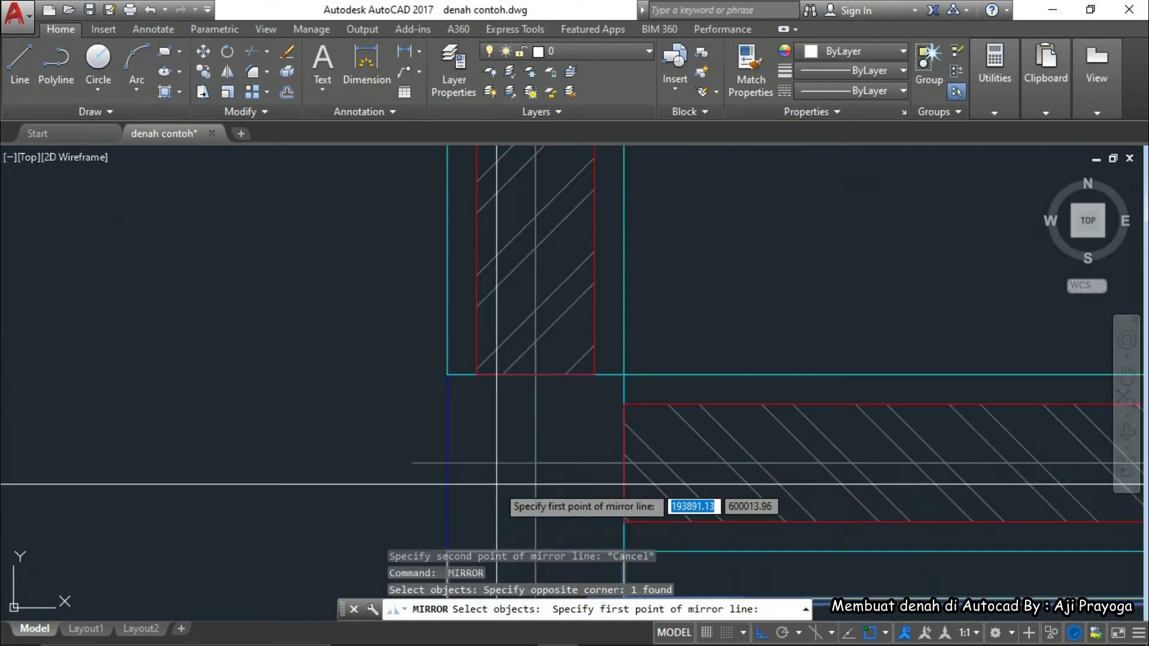
click(449, 462)
scroll(828, 411, down, 4)
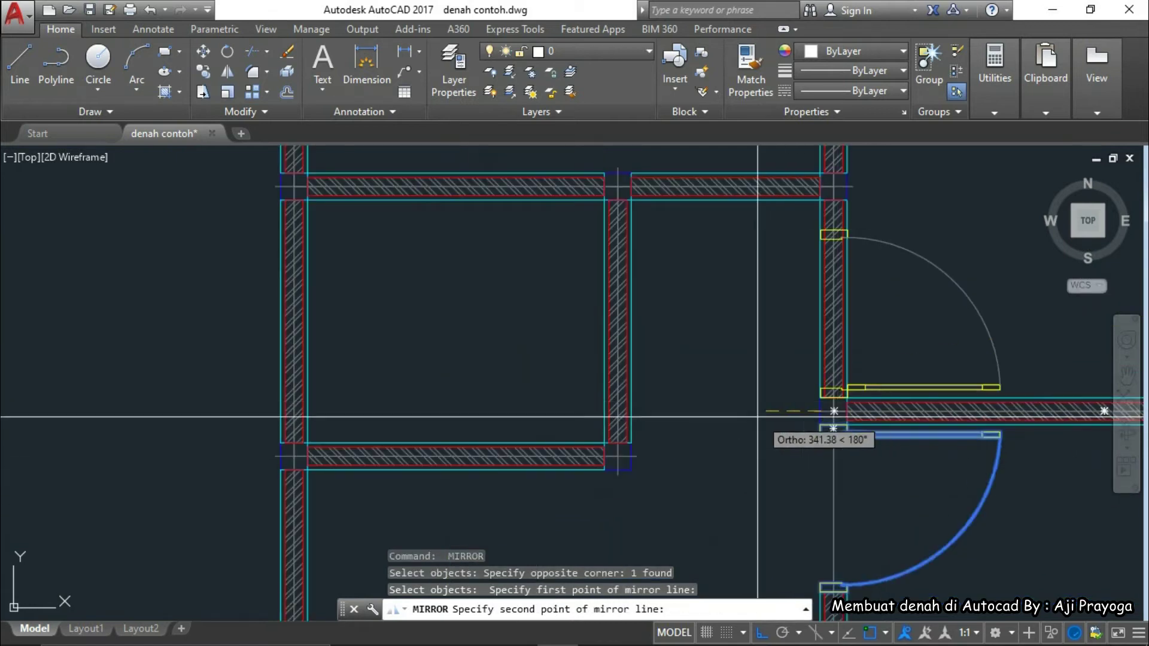
click(724, 414)
key(Return)
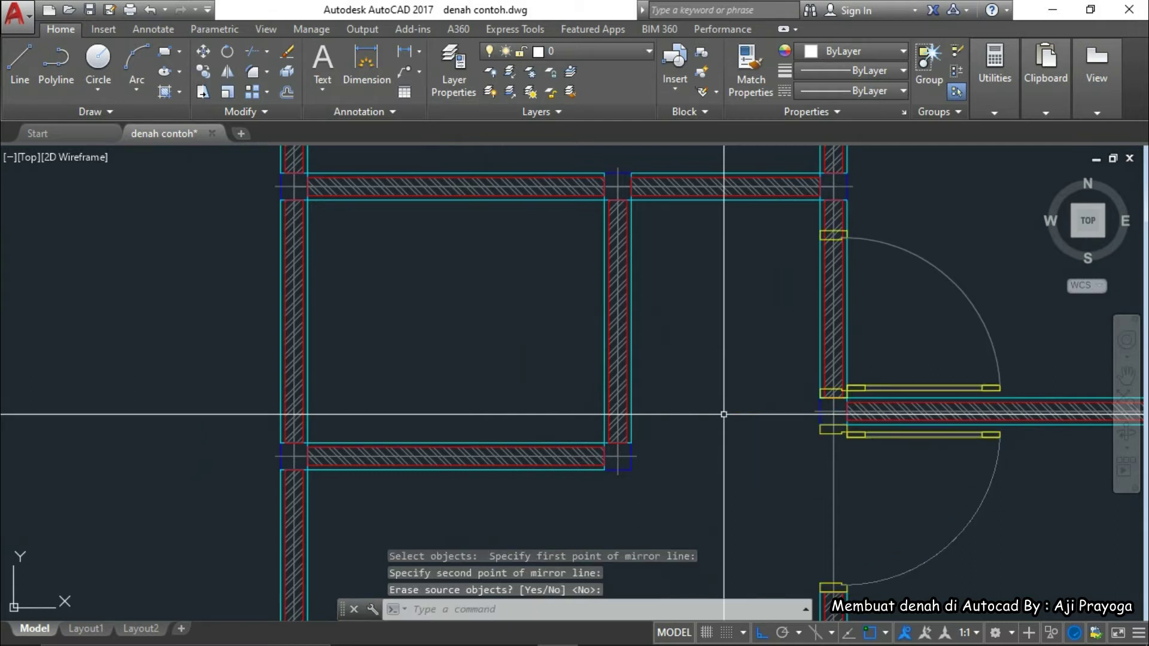
Stretch the lower end of the vertical wall's outlines and hatch above the partition up 930 to the mirrored door's upper frame
scroll(861, 365, up, 3)
click(857, 367)
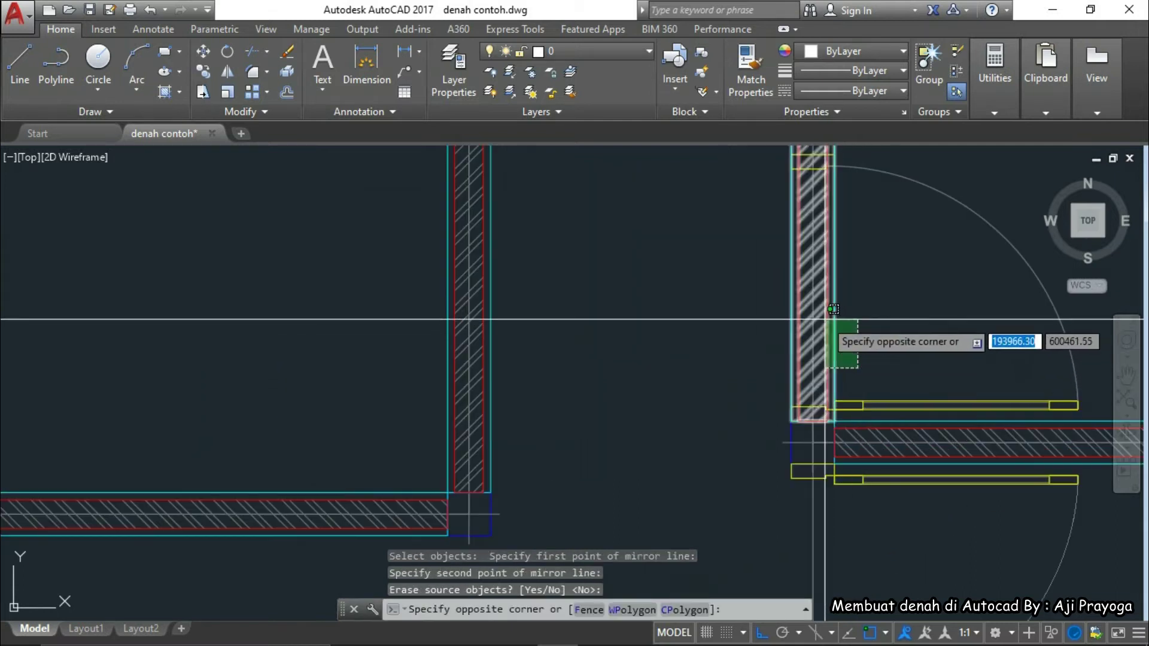
scroll(832, 383, up, 3)
click(826, 413)
key(Escape)
click(836, 395)
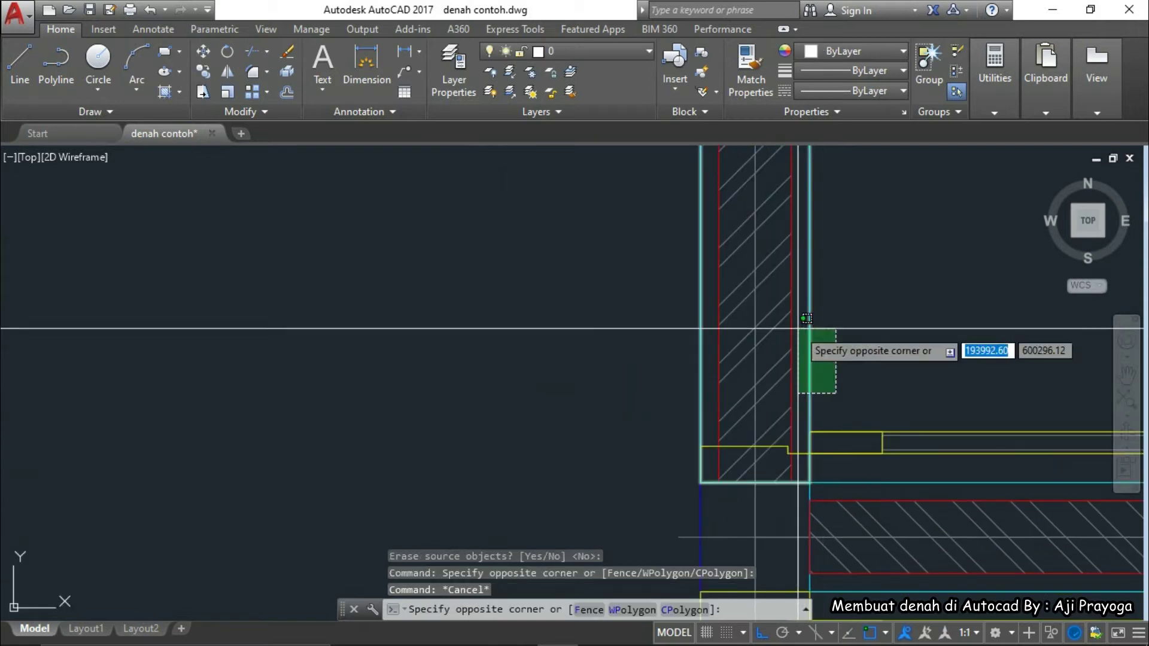
click(781, 335)
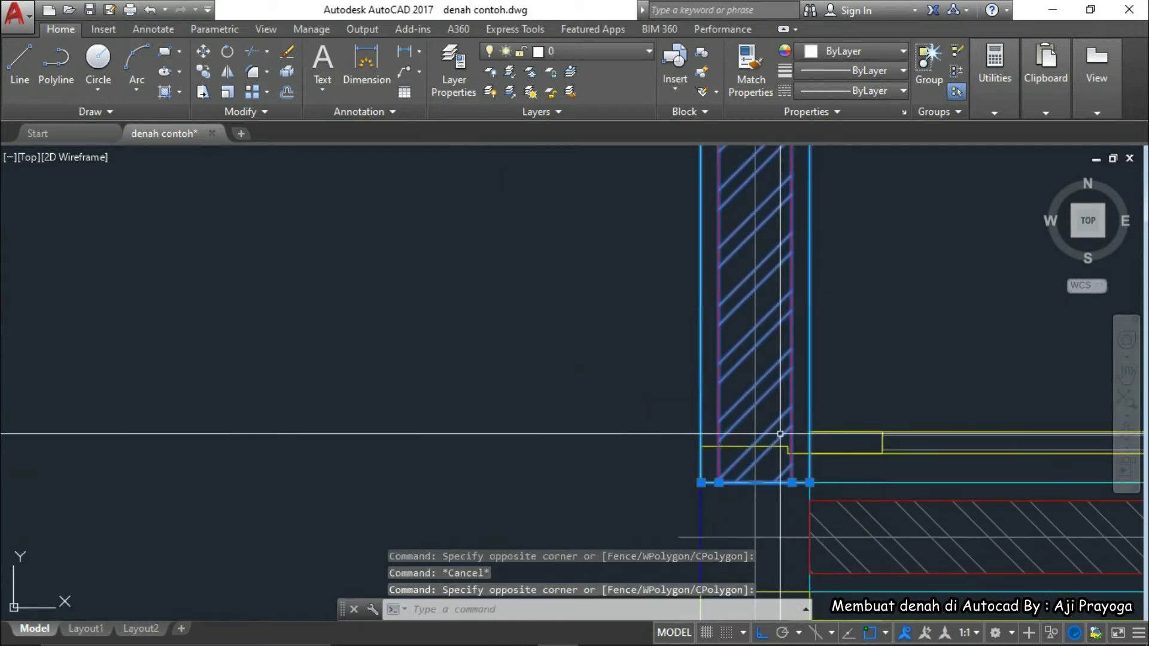
click(755, 482)
scroll(771, 398, down, 5)
scroll(760, 382, up, 7)
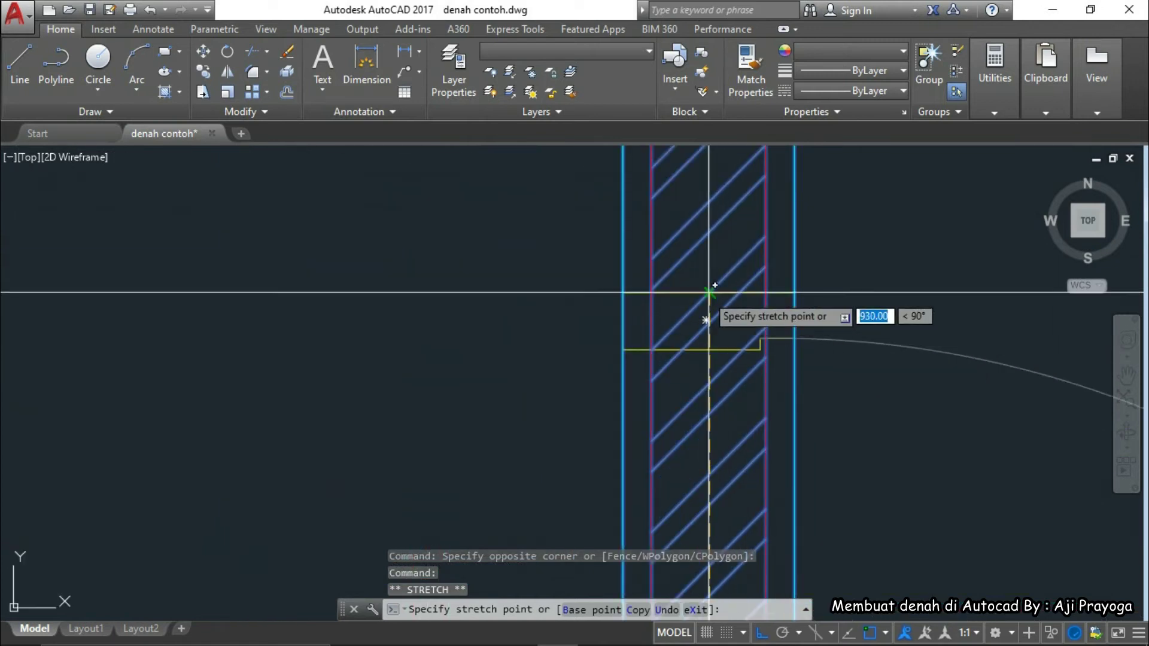
scroll(712, 300, down, 5)
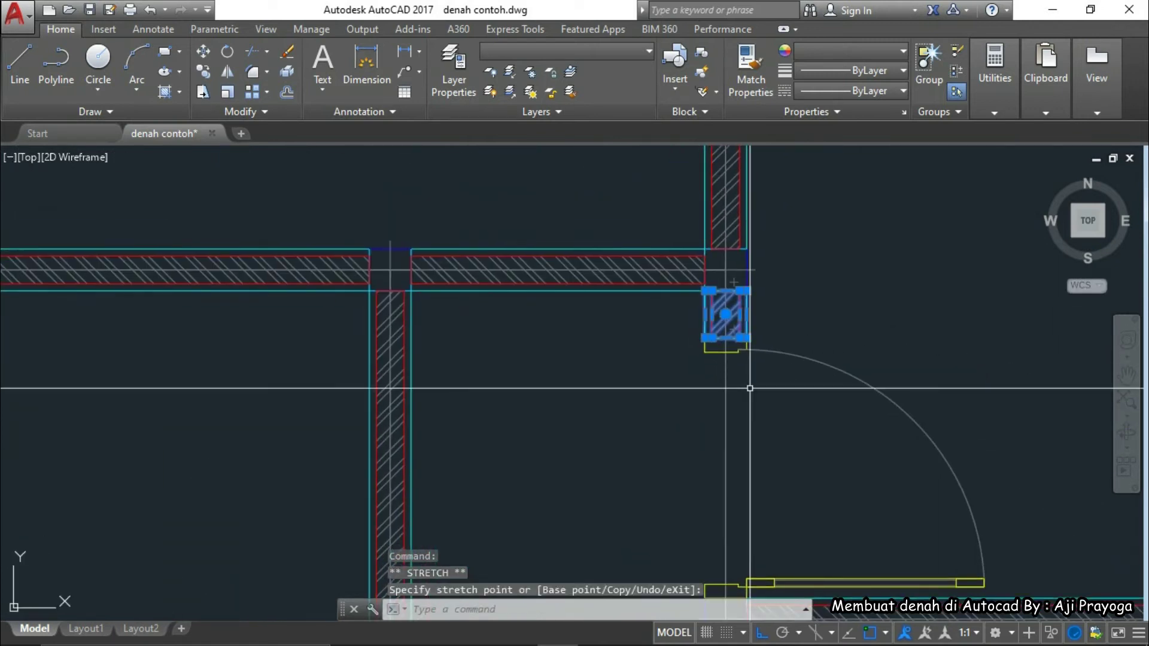
scroll(750, 388, up, 3)
key(Escape)
scroll(661, 398, down, 7)
middle_drag(716, 445, 816, 426)
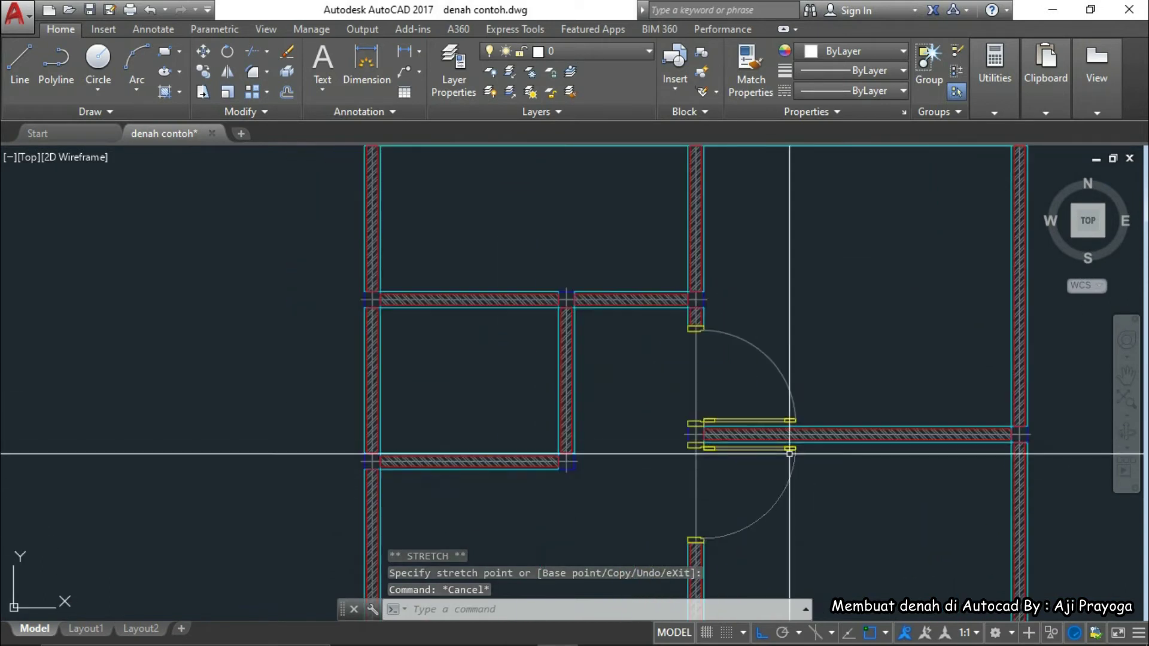
Check the door positions in the upper part of the reference denah contoh.pdf in Nitro Pro and return to the AutoCAD floor plan
click(598, 629)
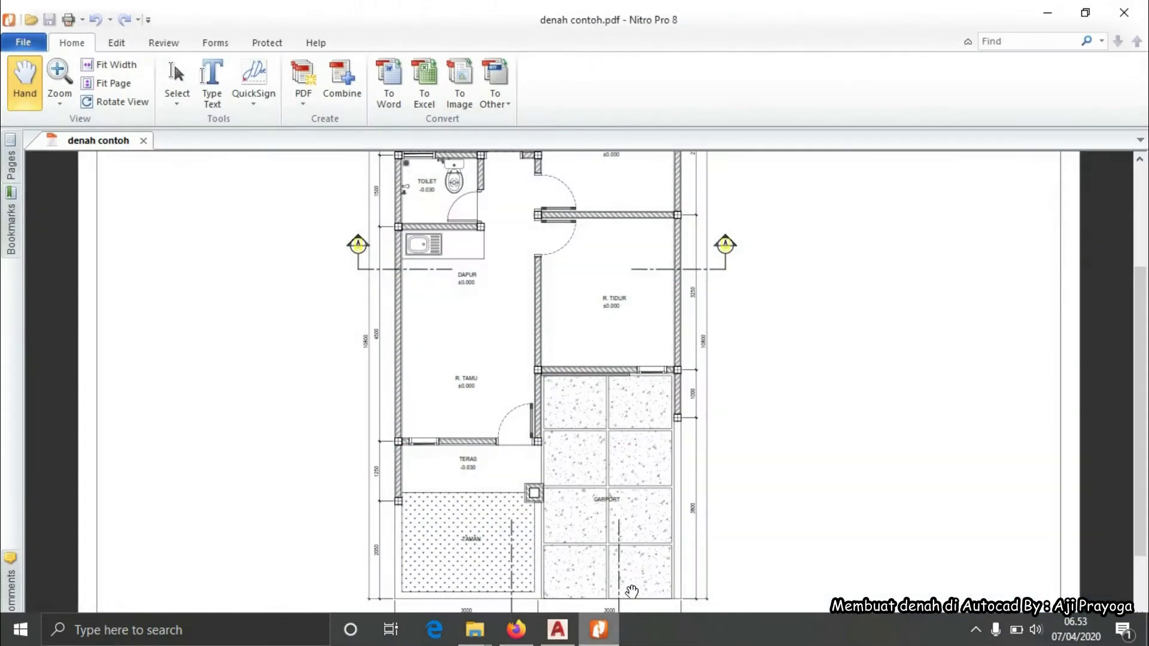
scroll(560, 449, up, 3)
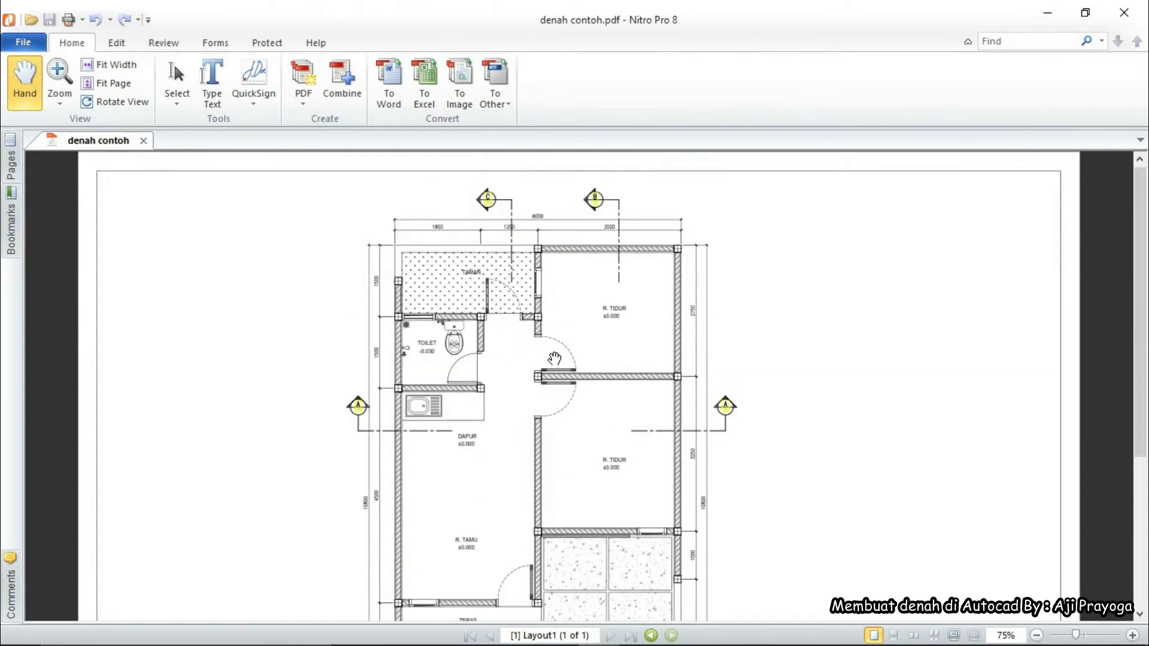
click(1048, 14)
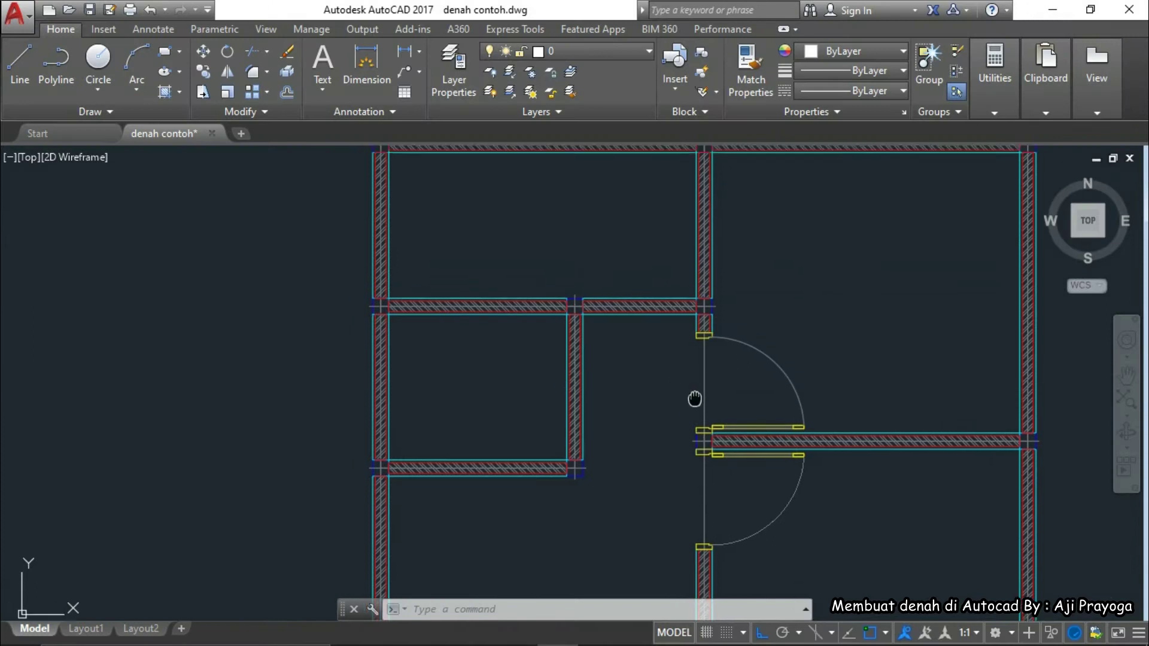
middle_drag(582, 237, 659, 392)
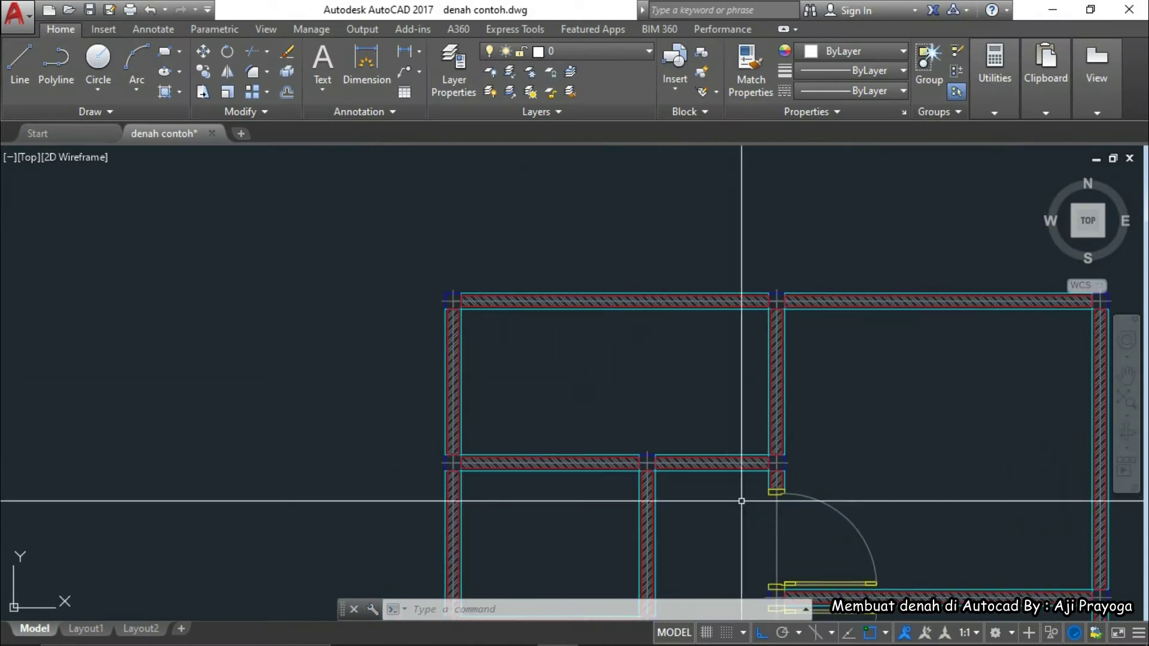
scroll(728, 448, up, 3)
click(728, 448)
scroll(712, 449, up, 2)
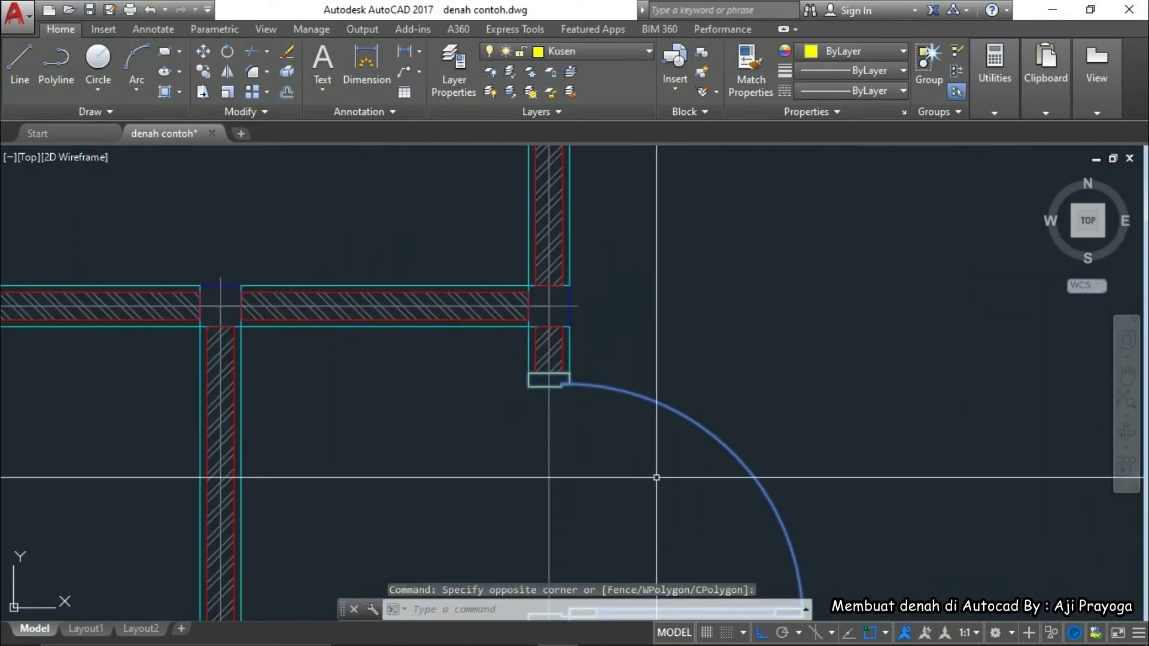
text(CO)
key(Return)
scroll(657, 479, down, 4)
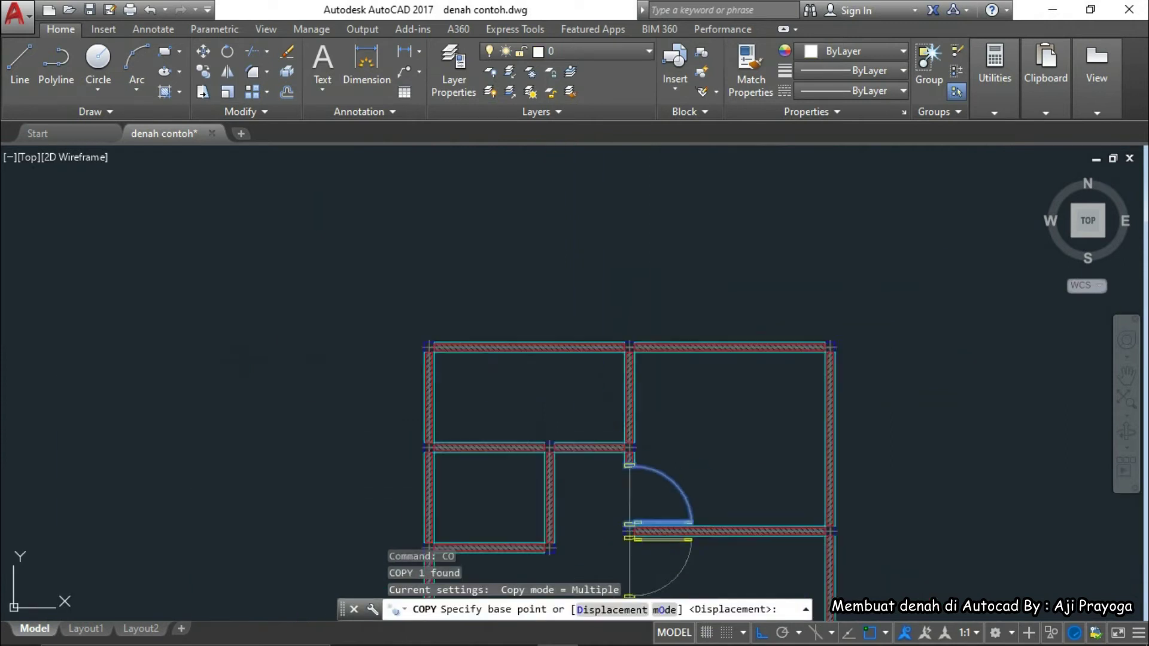
key(Escape)
Copy the front entrance door 6000 straight up into the upper horizontal wall, placing its frame against the wall's right end
scroll(594, 385, up, 4)
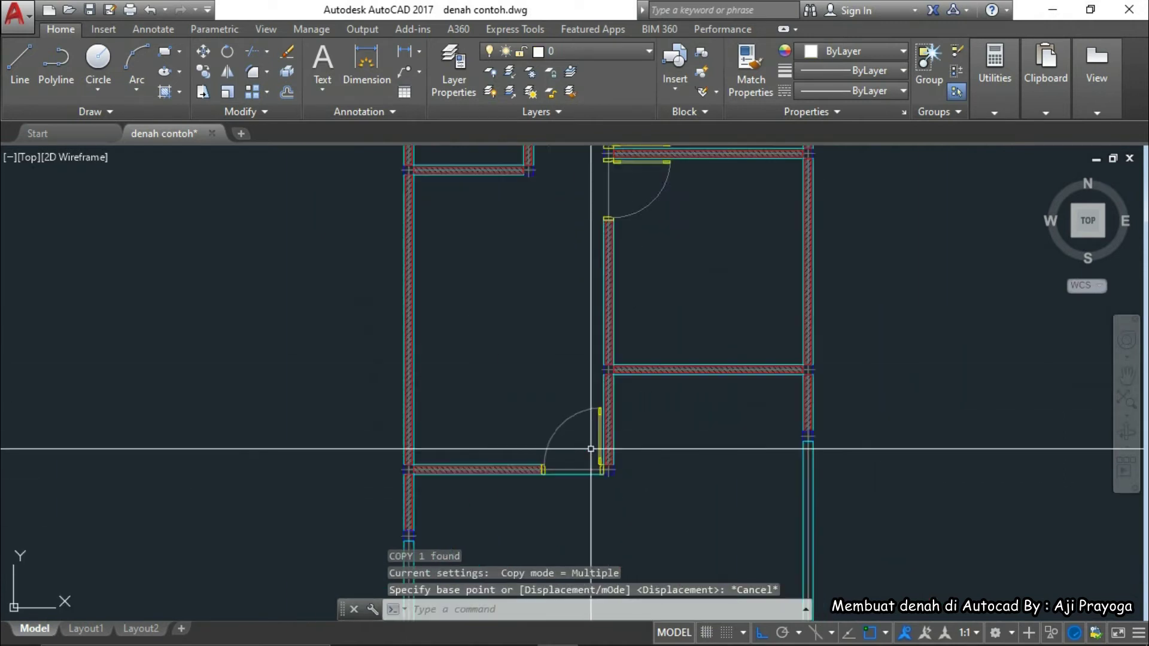
click(582, 445)
click(507, 397)
middle_drag(514, 377, 618, 428)
text(CO)
key(Return)
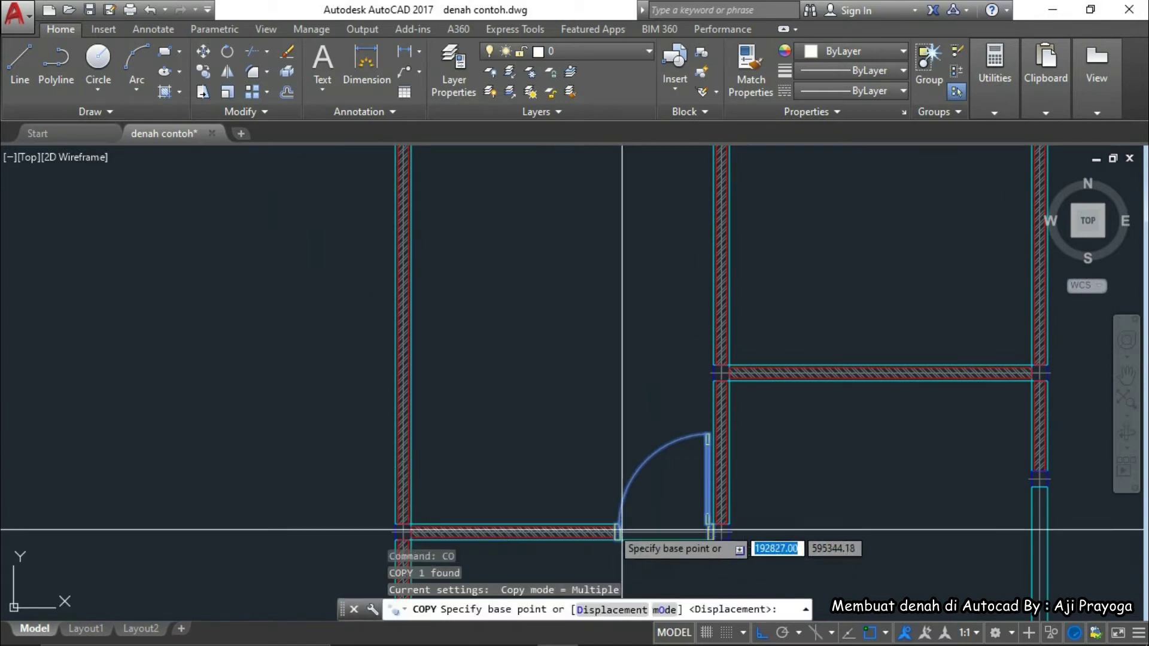
scroll(708, 548, up, 4)
scroll(708, 515, down, 3)
click(708, 479)
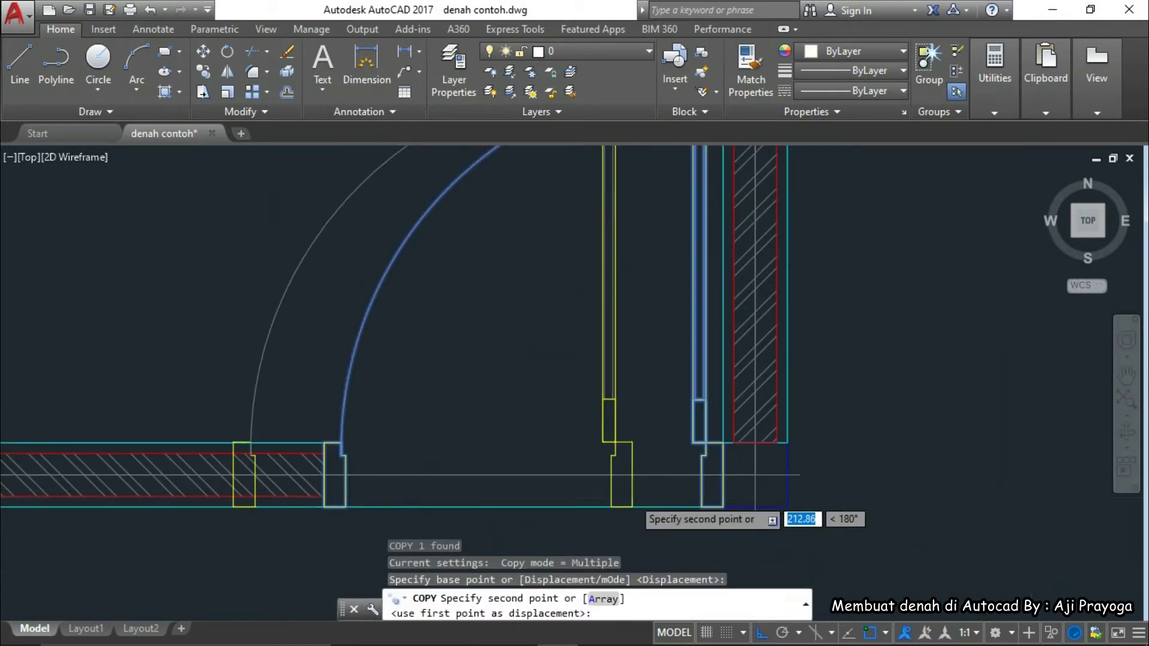
scroll(634, 495, down, 5)
scroll(623, 332, up, 10)
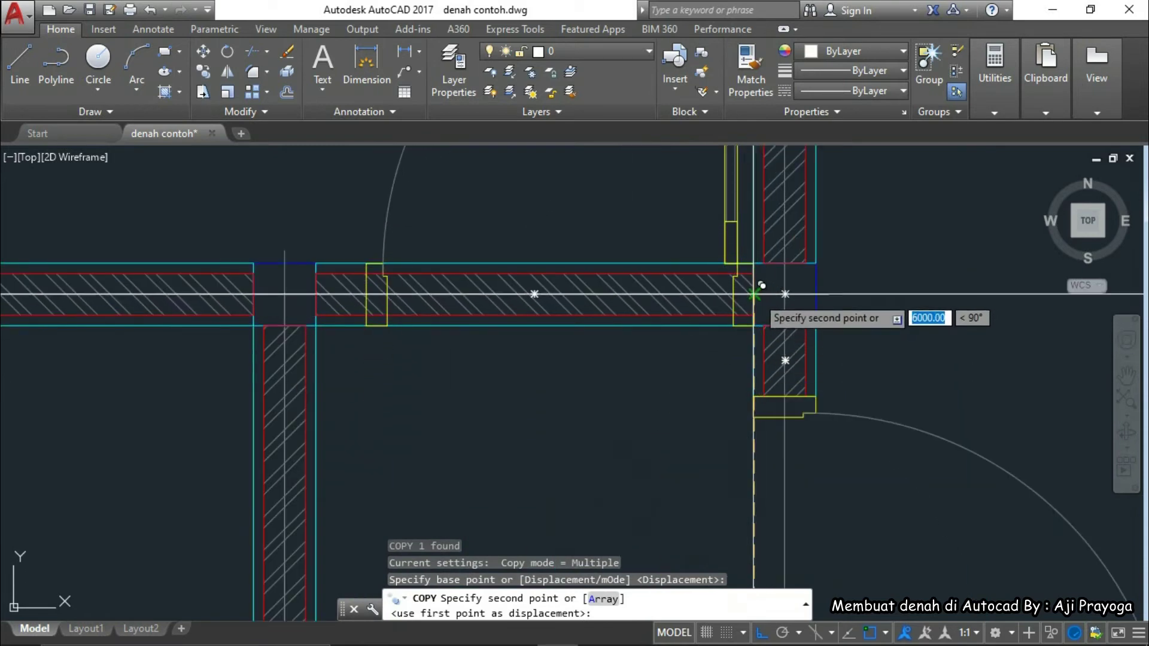
click(754, 294)
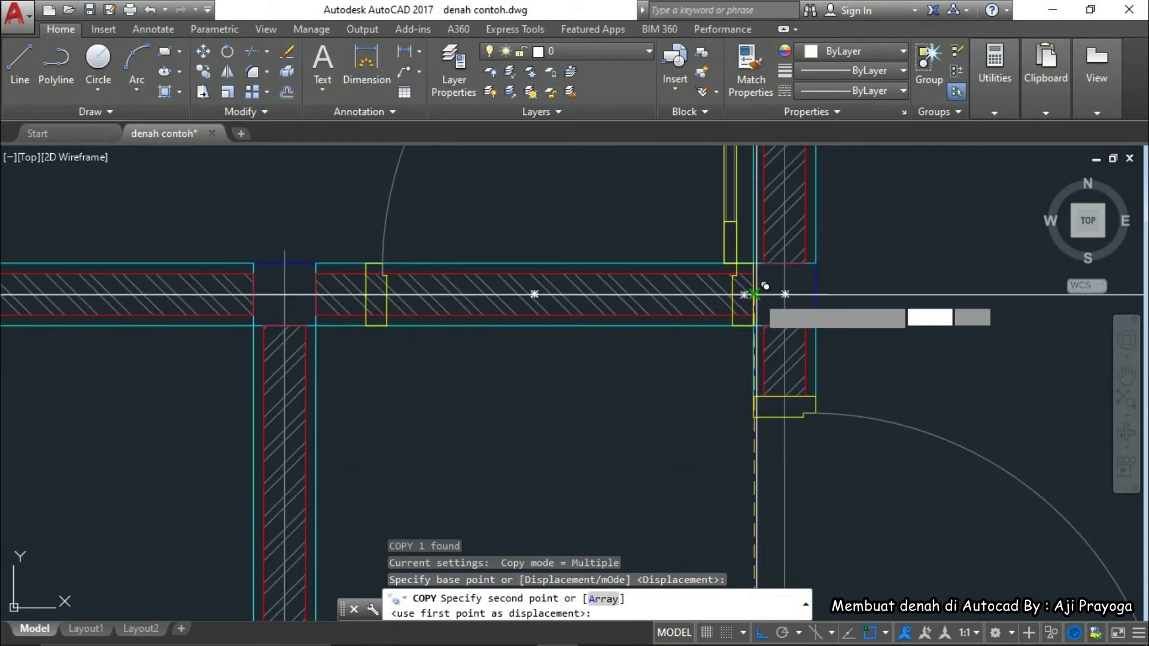
scroll(698, 397, down, 5)
key(Escape)
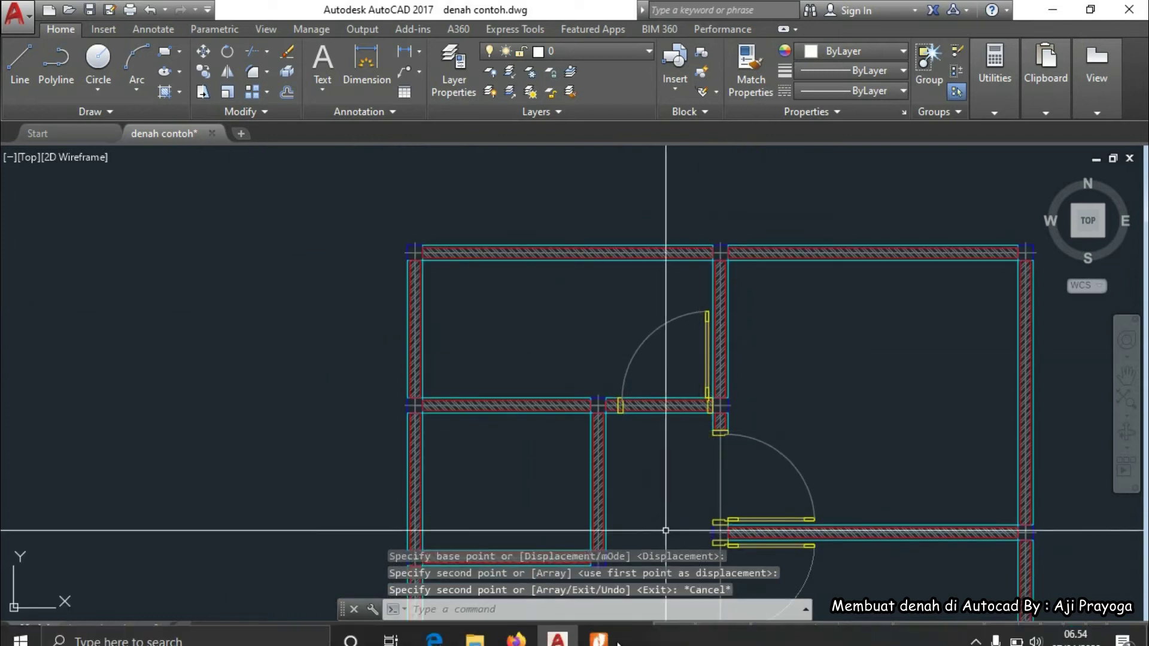
Check the reference PDF, and mirror the copied door across the vertical line through its wall segment's midpoint, erasing the source
click(599, 629)
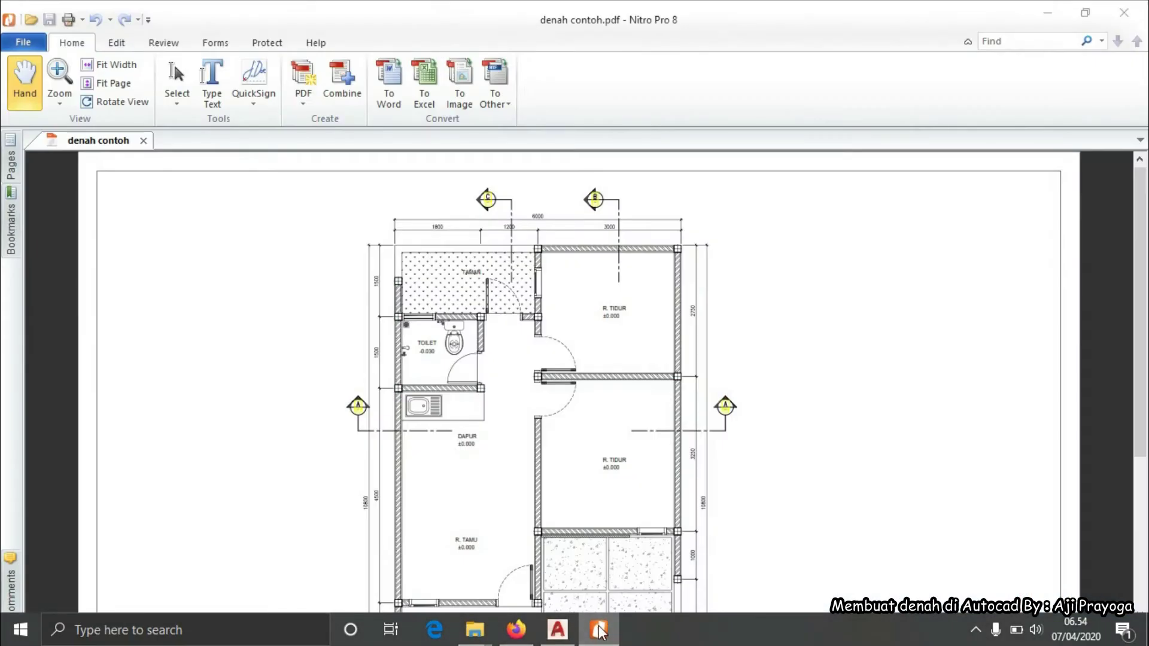
click(598, 630)
scroll(655, 367, up, 8)
click(544, 339)
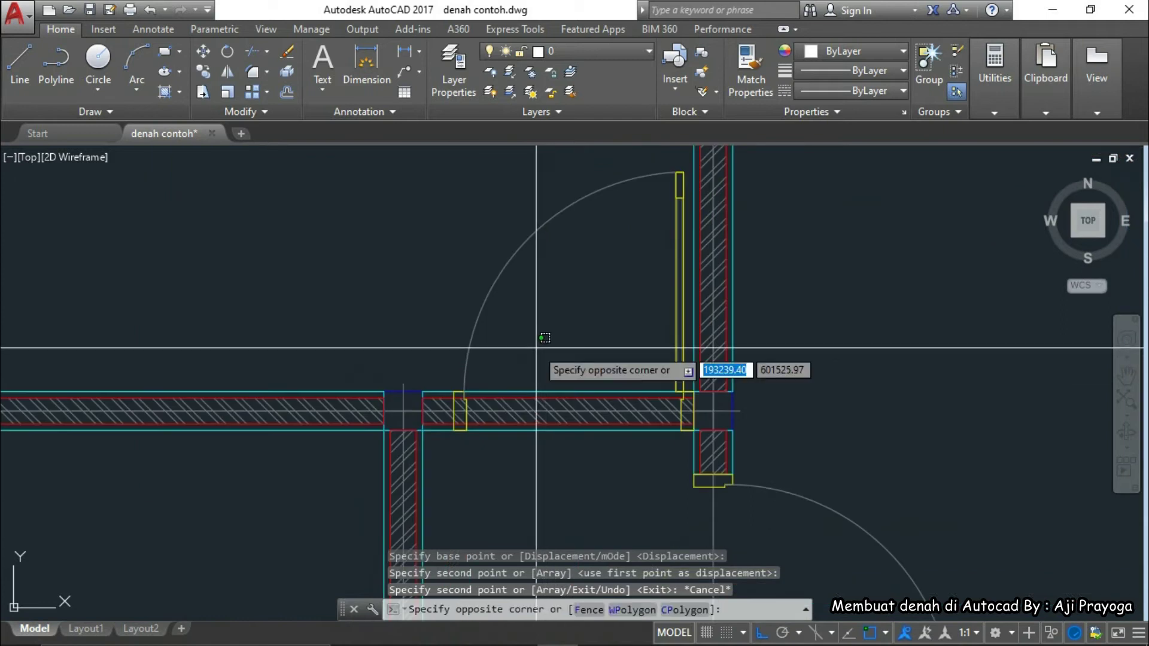
click(446, 303)
scroll(552, 312, down, 2)
middle_drag(551, 312, 567, 316)
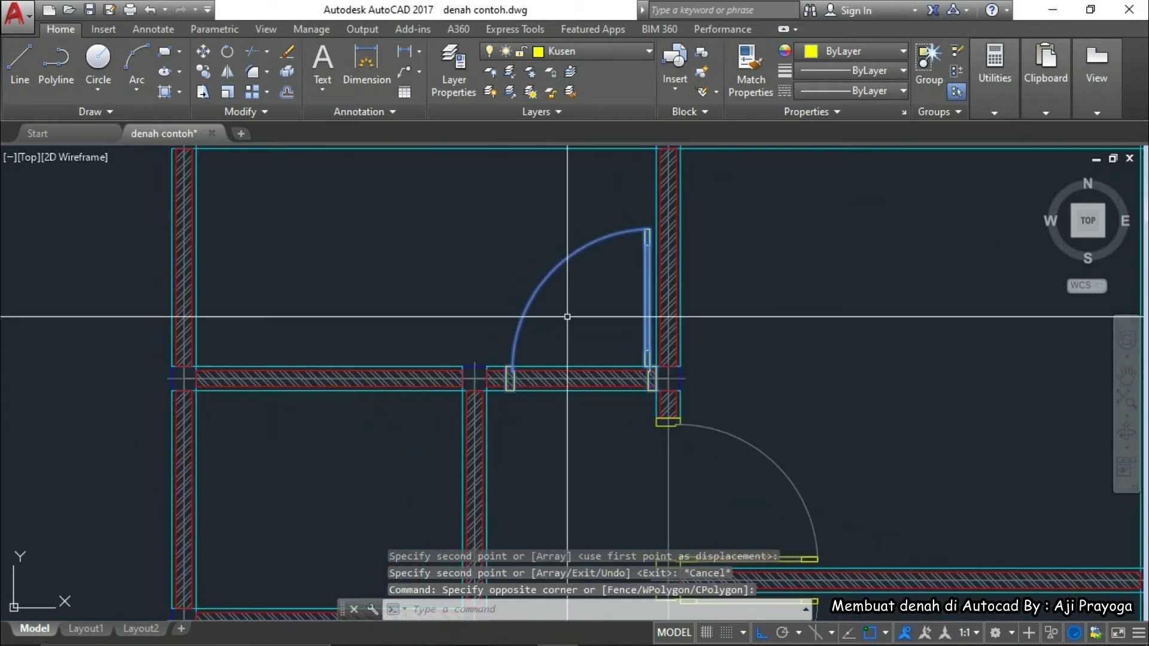
key(Return)
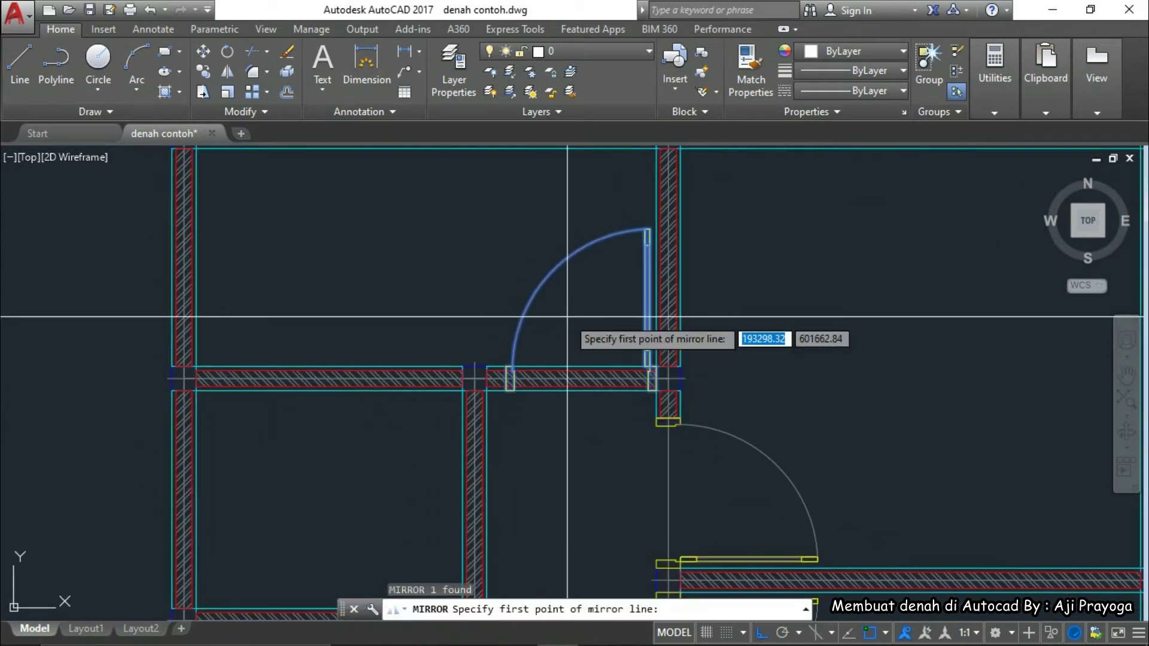
click(571, 390)
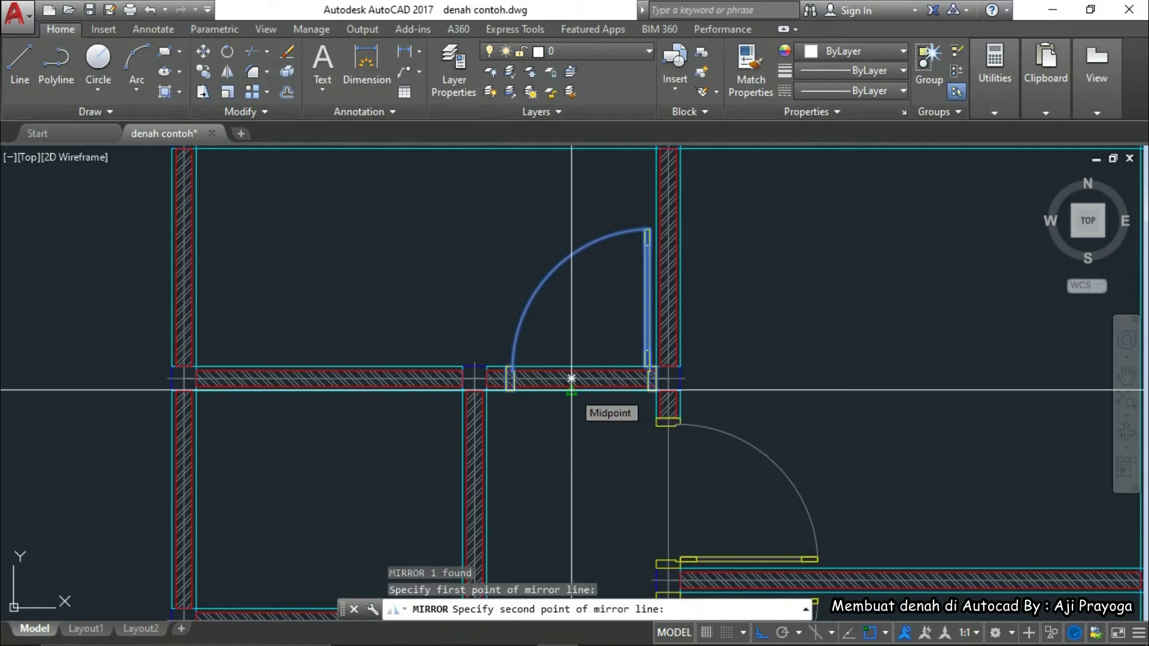
click(570, 490)
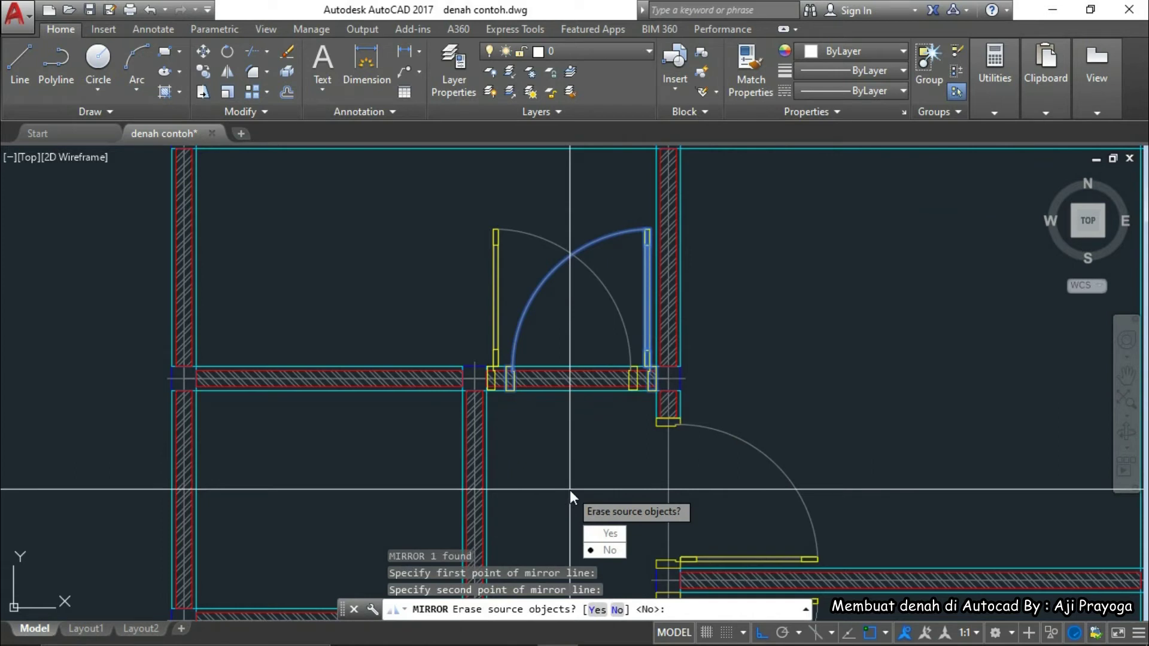
text(Y)
key(Return)
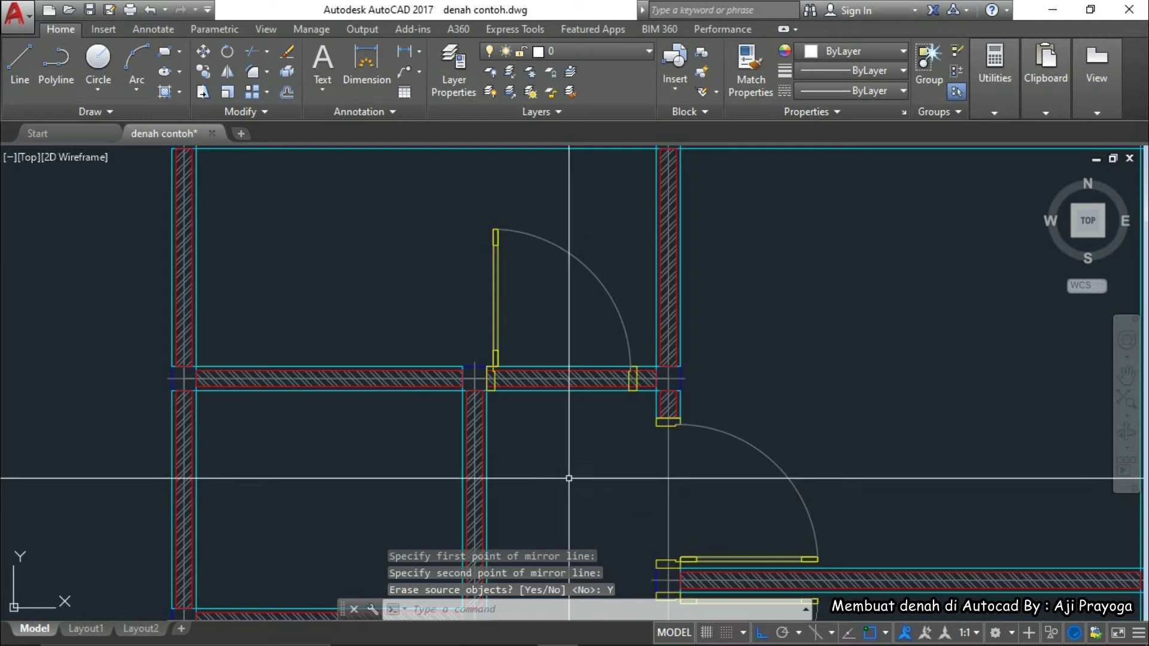
Stretch the left end of the short horizontal wall's outlines and hatch to the outer edge of the mirrored door's right frame
scroll(545, 394, up, 3)
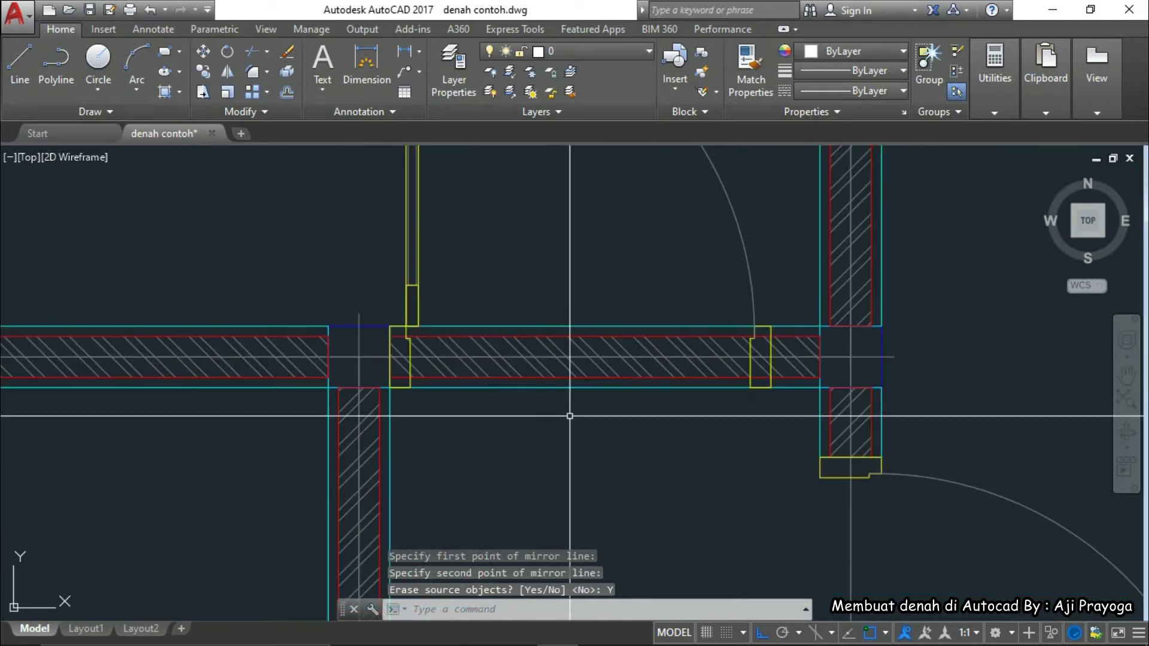
scroll(565, 464, down, 1)
click(726, 398)
click(513, 447)
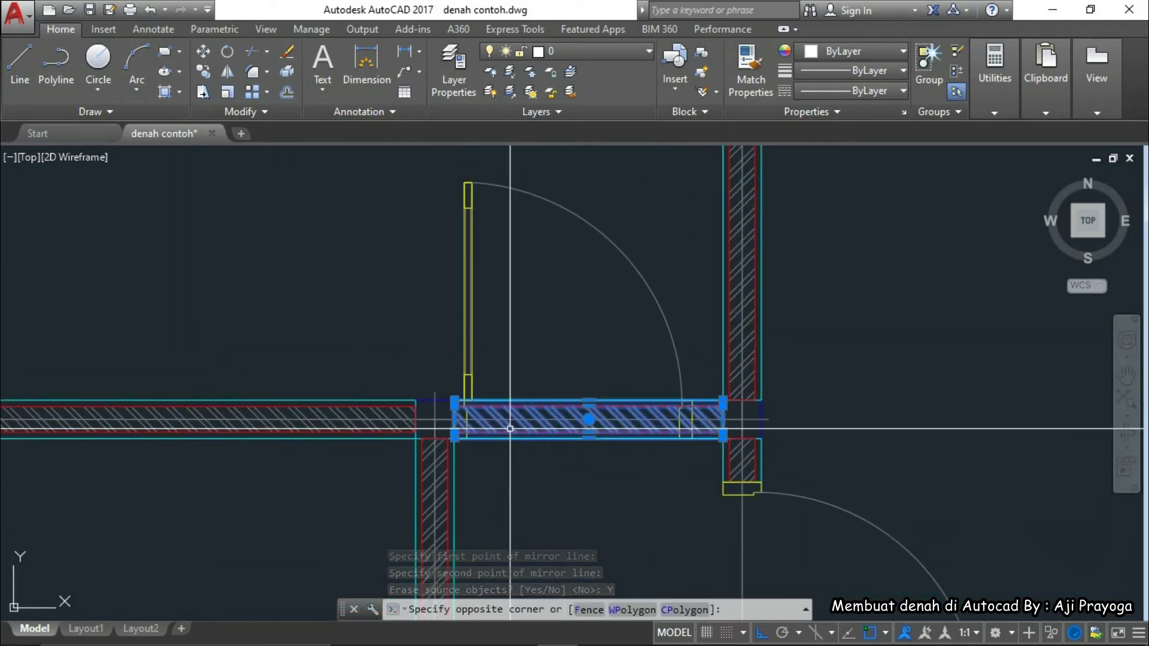
scroll(515, 450, up, 2)
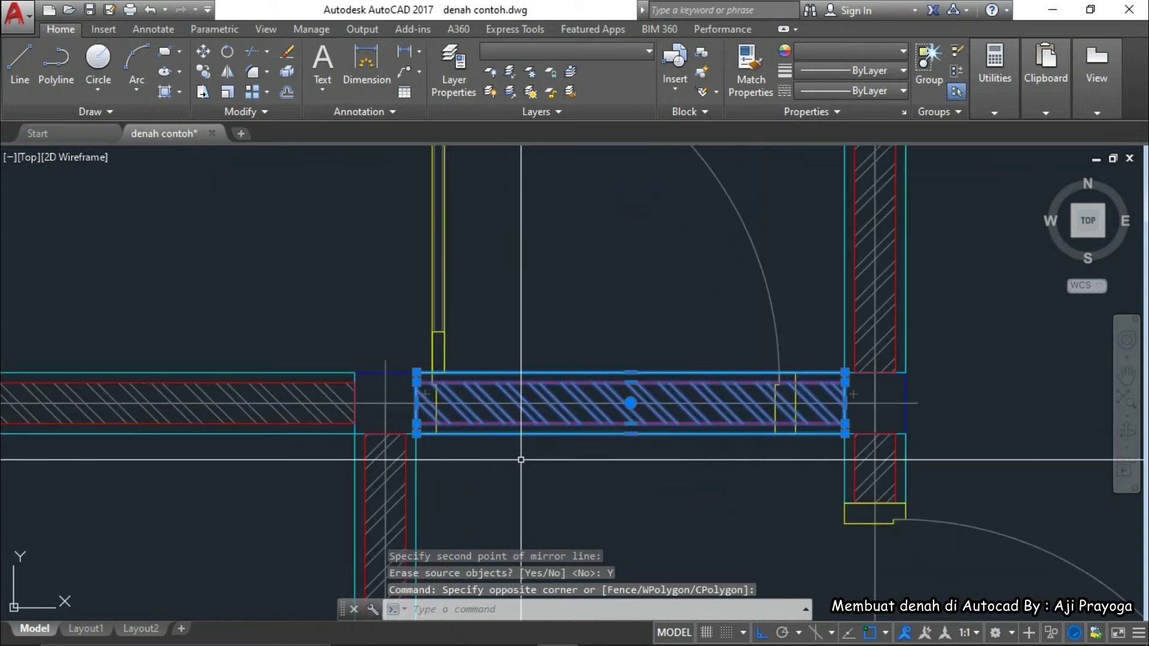
click(417, 402)
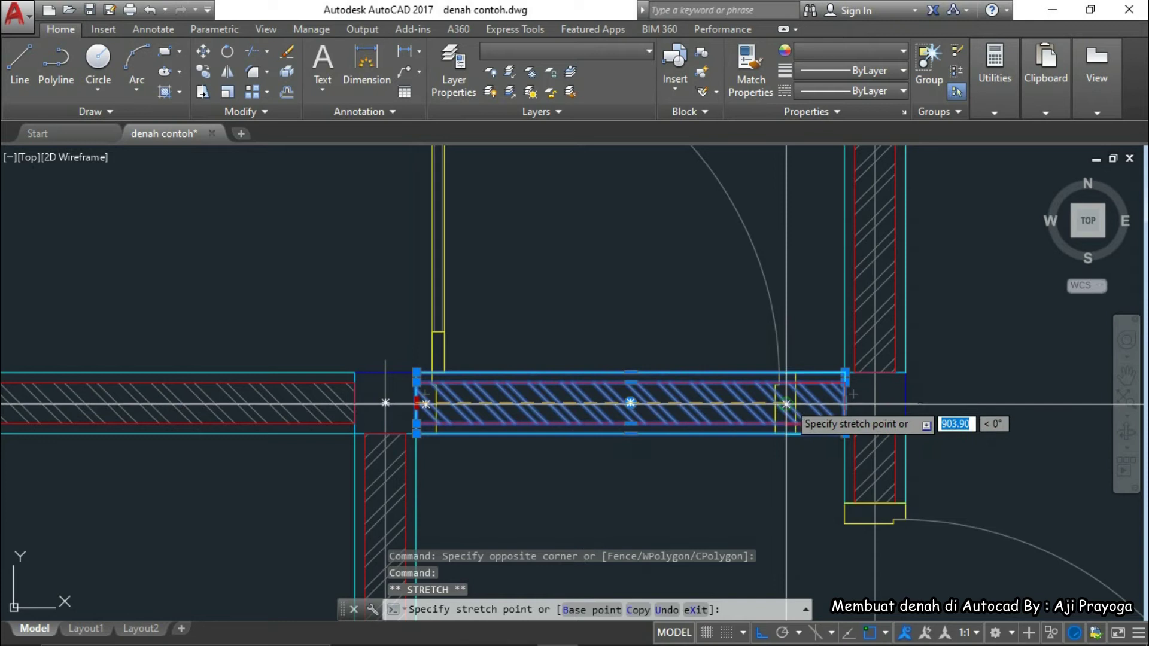
click(801, 395)
scroll(610, 513, down, 4)
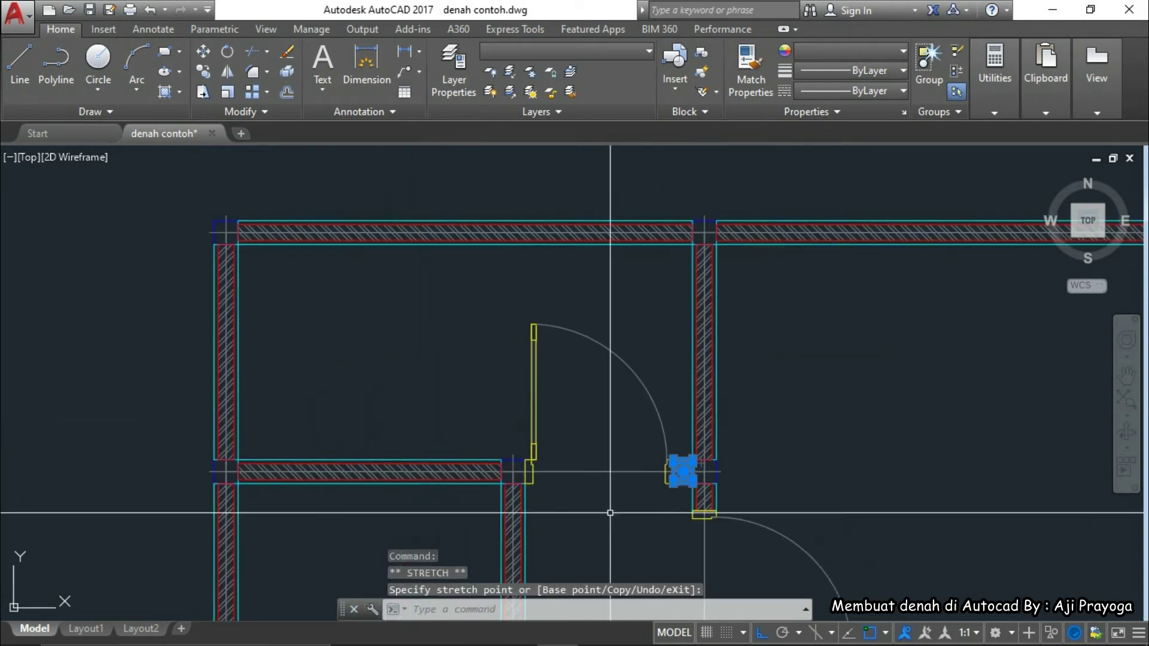
key(Escape)
middle_drag(611, 437, 645, 479)
text(l)
key(Return)
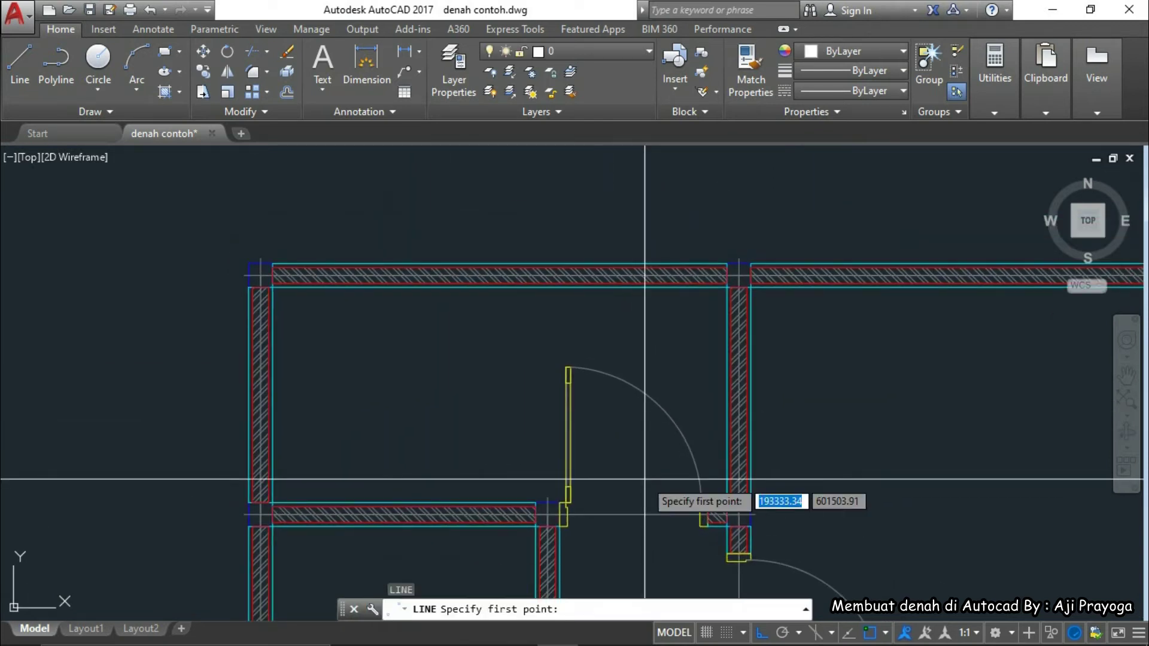
scroll(645, 479, up, 5)
key(Escape)
Draw a line along the upper edge of the new doorway between the outer corners of its two door frames
scroll(661, 495, down, 5)
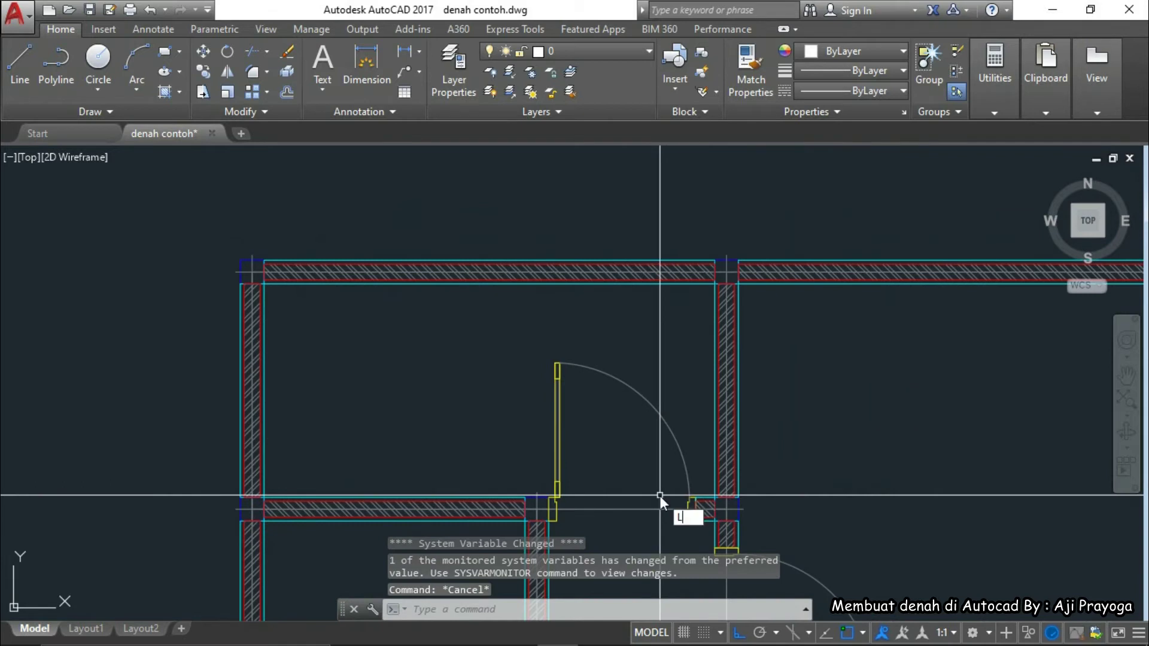
text(l)
key(Return)
scroll(661, 482, up, 5)
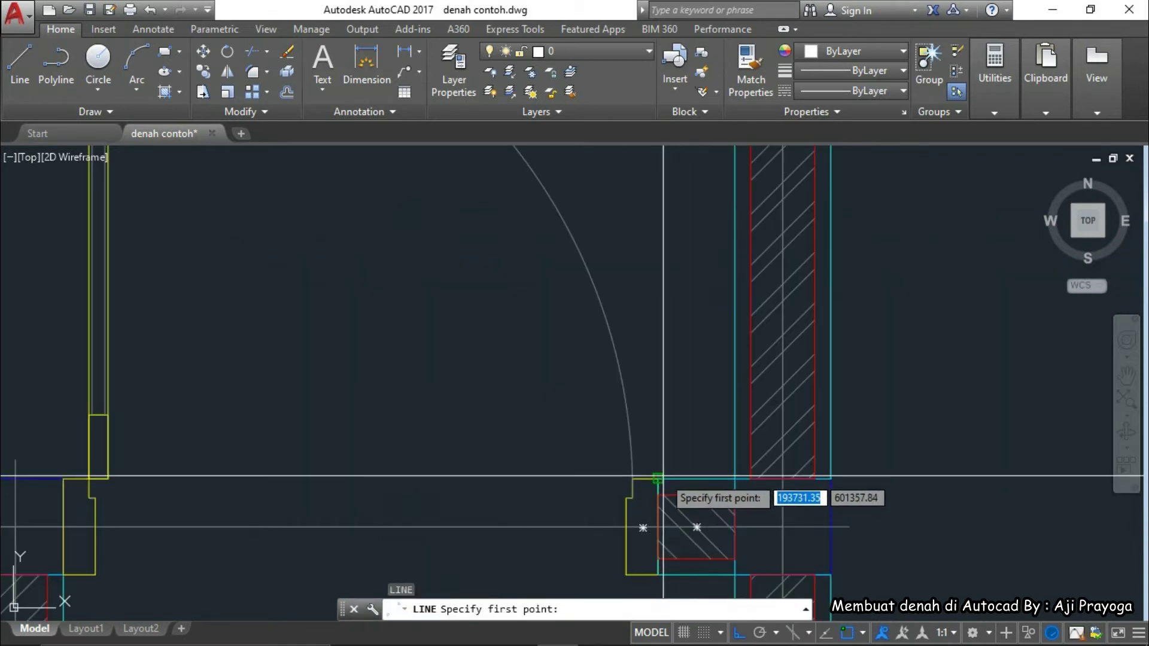
scroll(663, 476, down, 5)
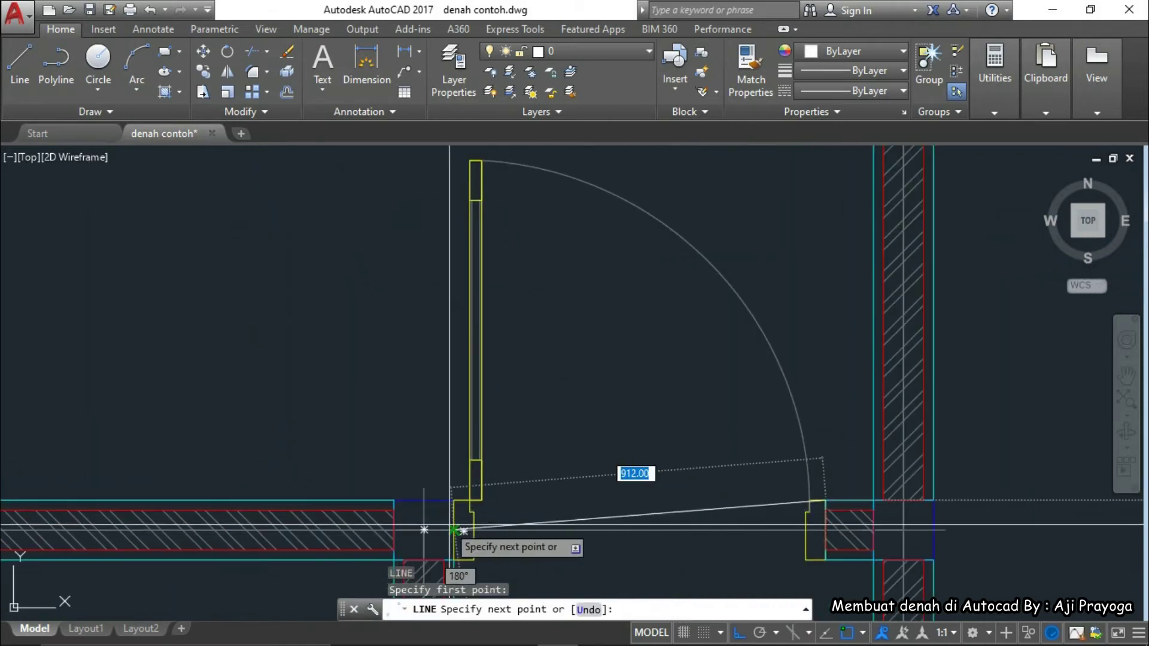
scroll(470, 472, up, 4)
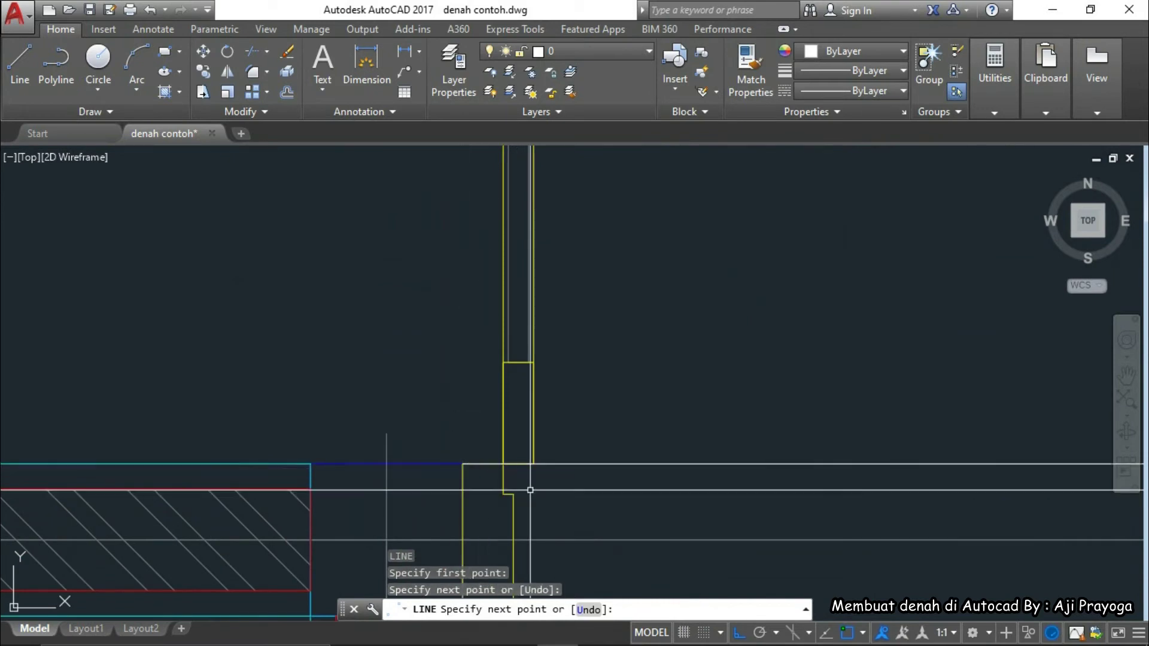
key(Escape)
scroll(562, 386, down, 4)
click(638, 381)
click(619, 421)
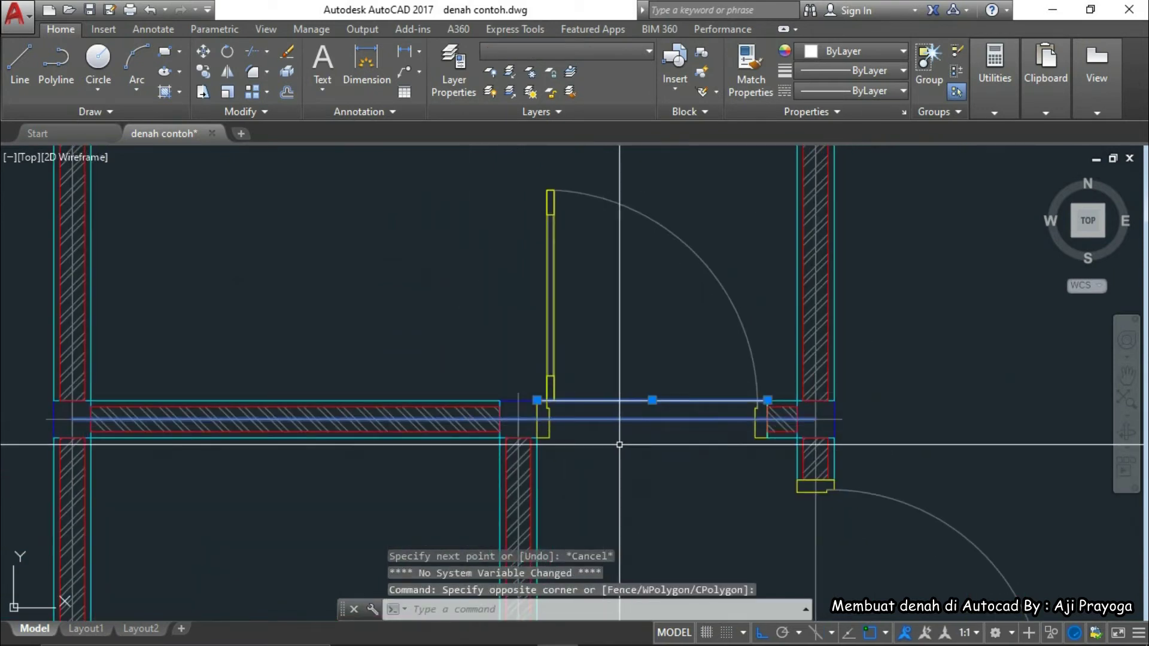
scroll(619, 439, up, 2)
key(Escape)
click(616, 419)
click(598, 336)
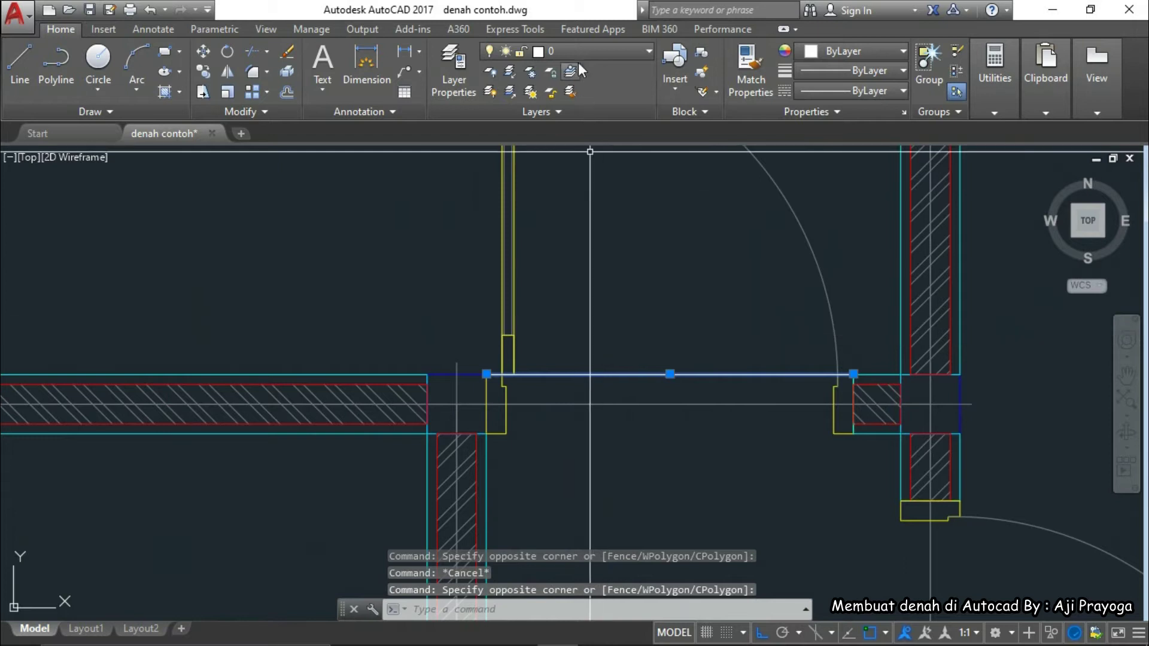
key(Escape)
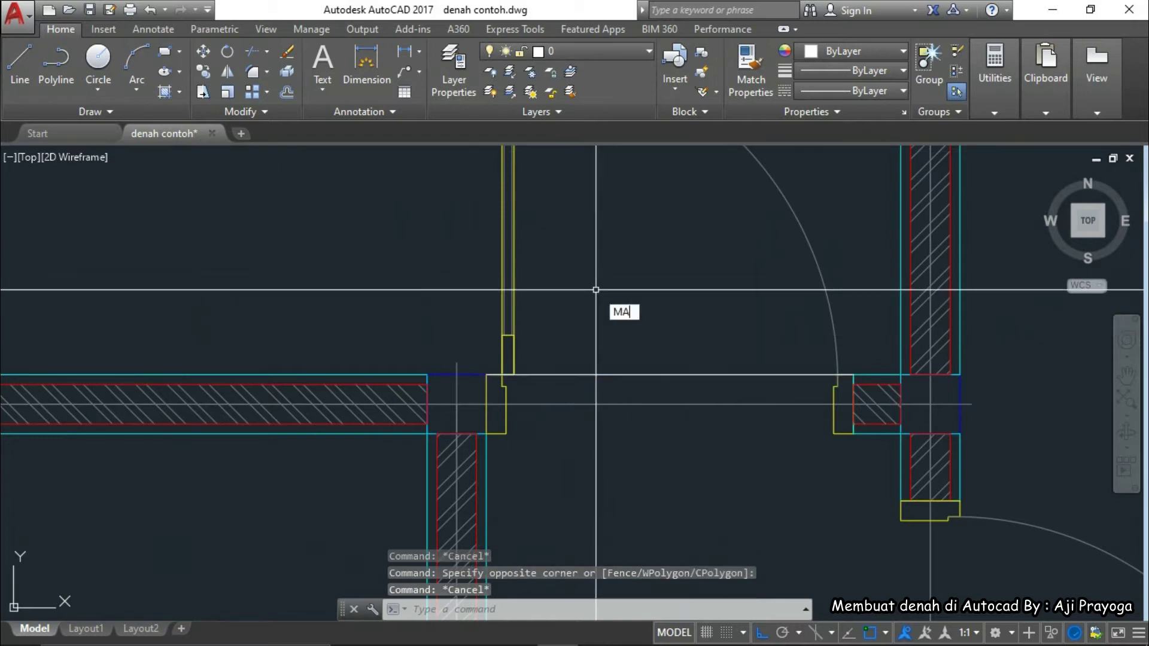
key(Return)
click(427, 382)
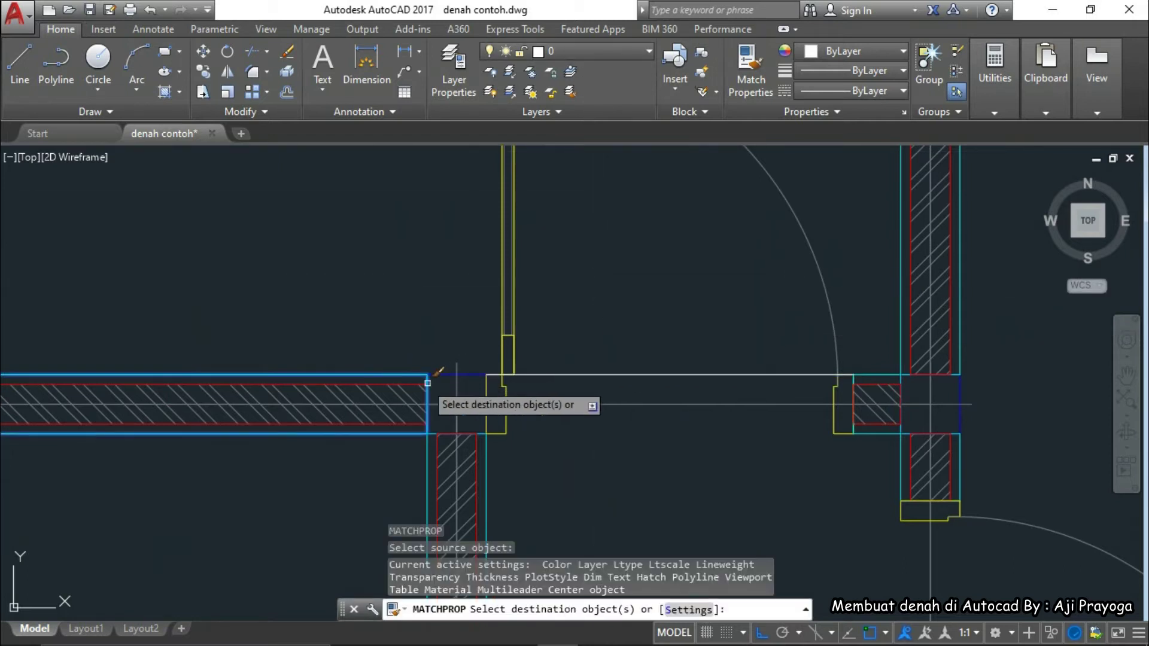
scroll(675, 370, up, 2)
click(745, 326)
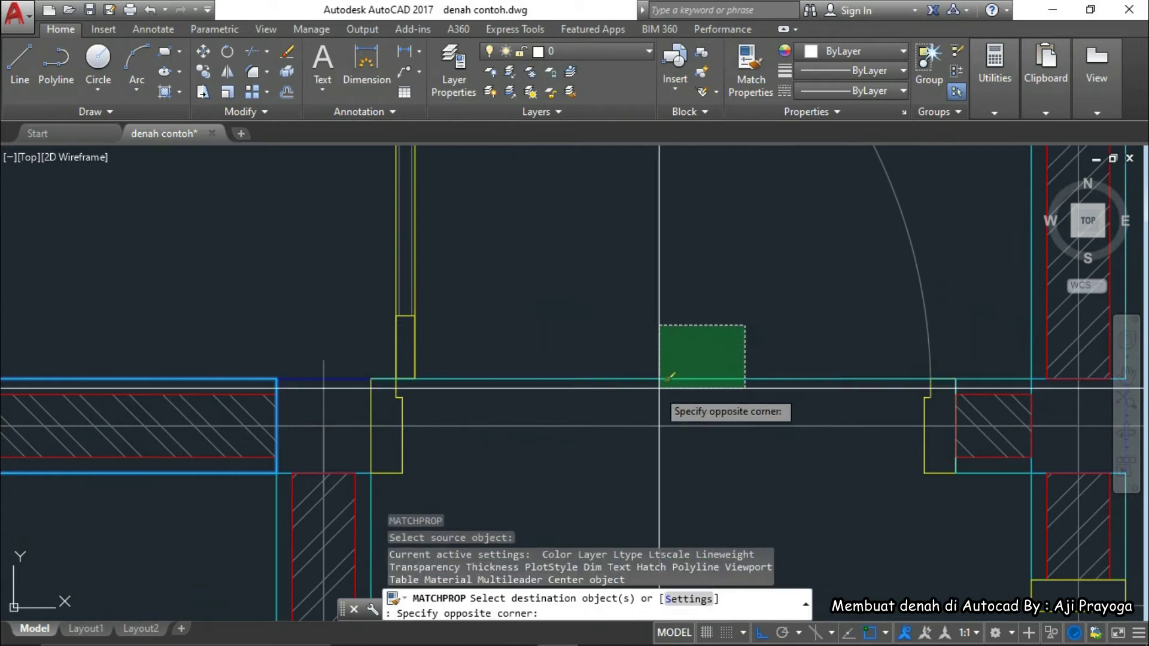
key(Escape)
key(Escape)
Match the new doorway line's properties to the cyan outline of the adjoining horizontal wall
text(MA)
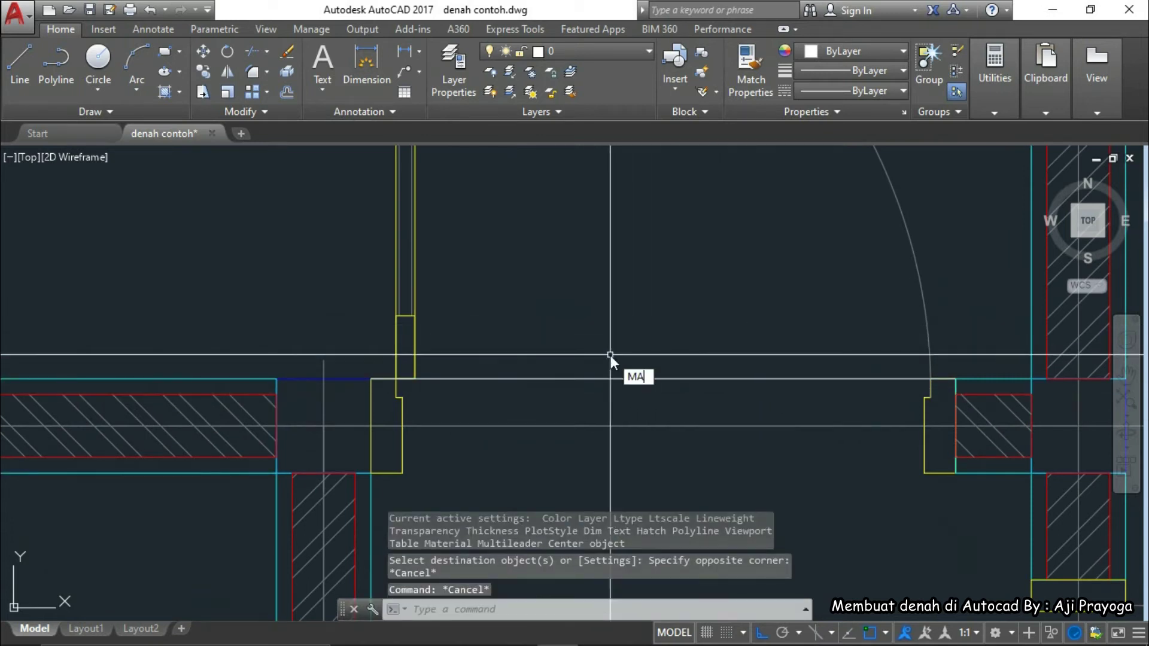
key(Return)
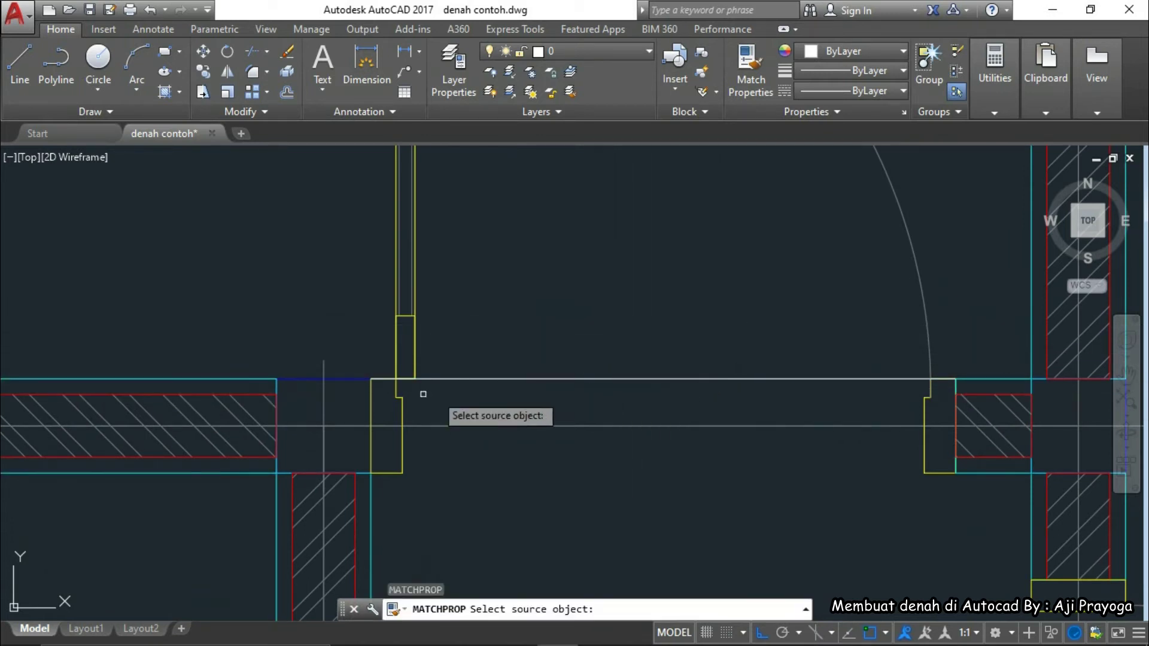
click(241, 377)
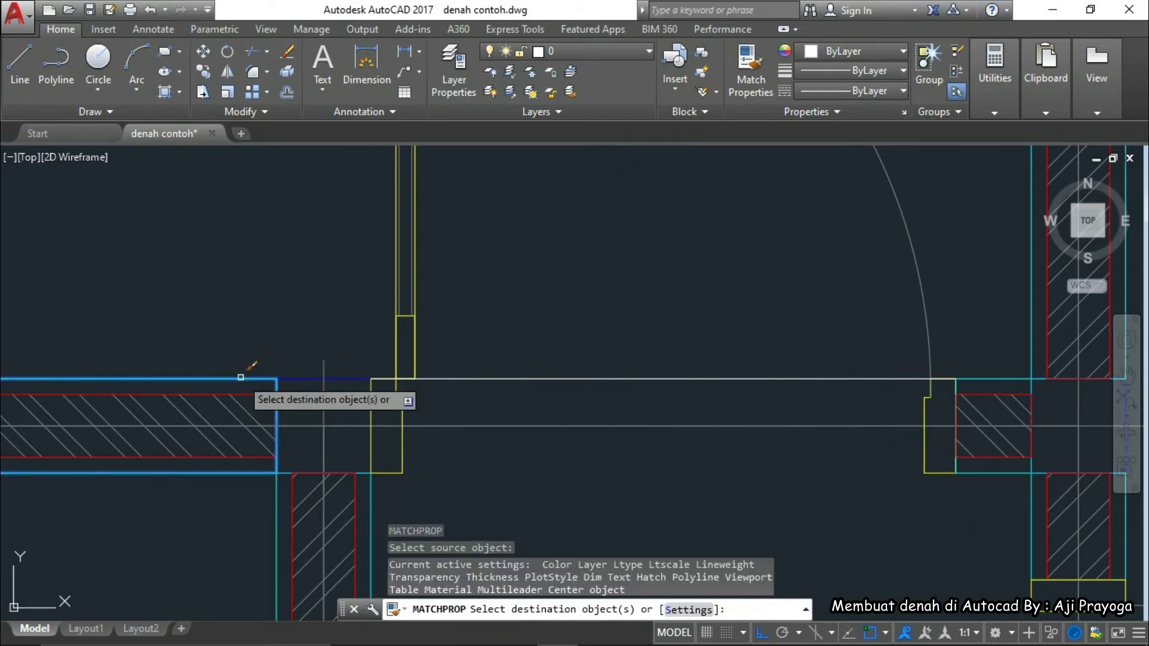
click(779, 308)
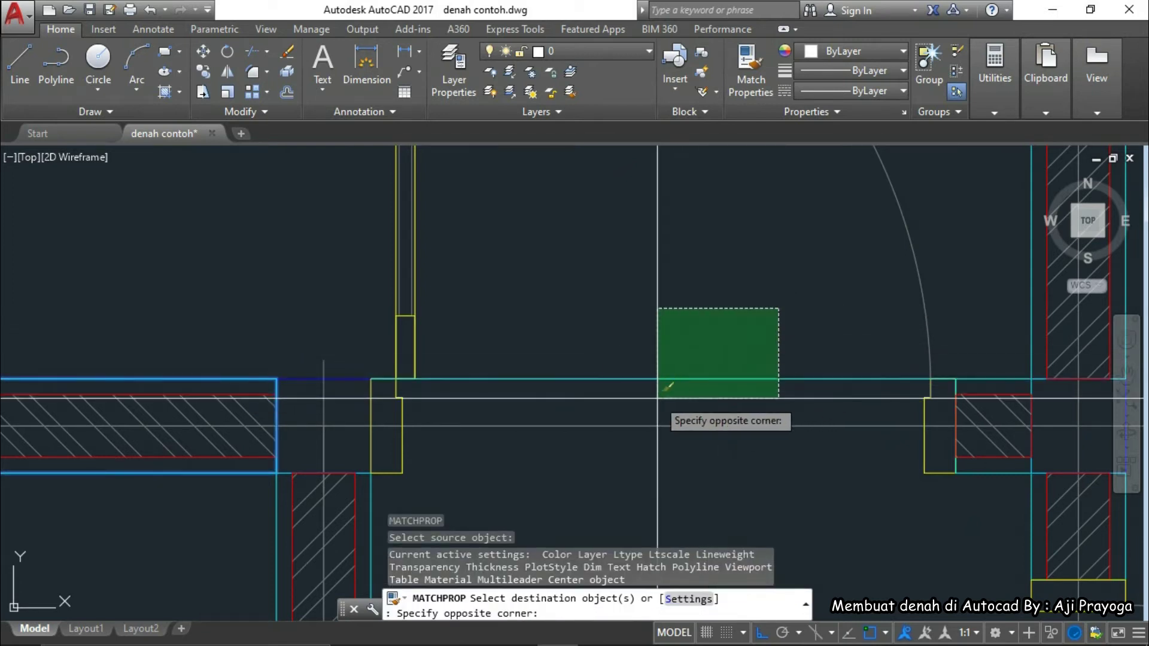
key(Escape)
key(Escape)
key(Escape)
scroll(658, 398, down, 5)
middle_drag(680, 423, 775, 393)
scroll(796, 455, down, 2)
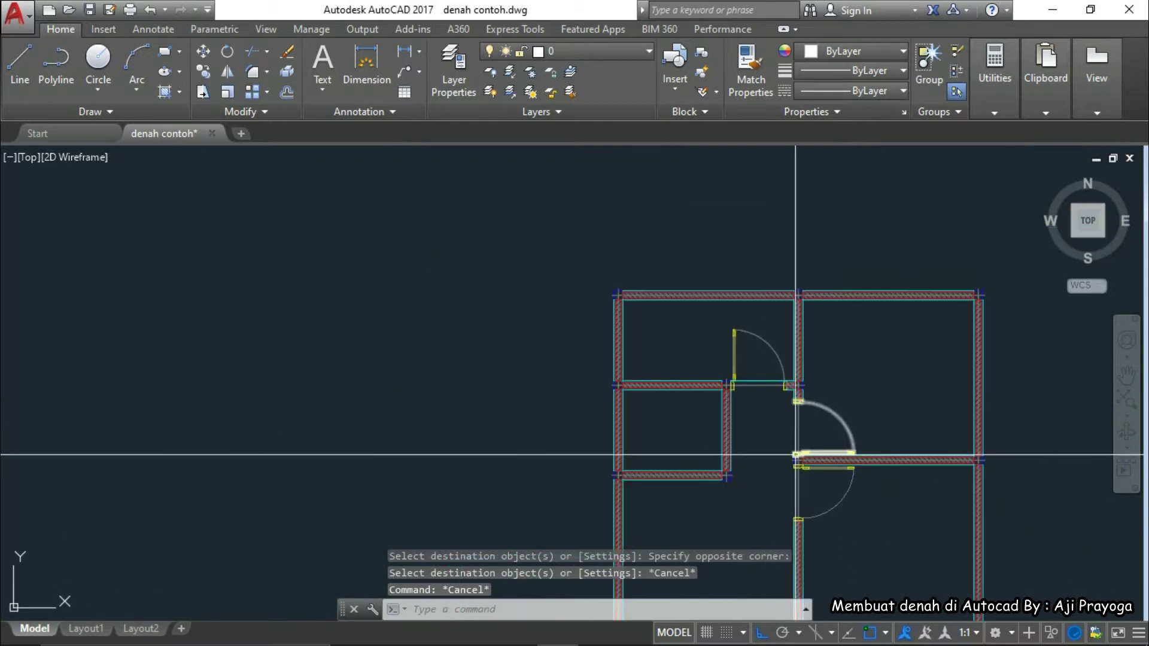
Copy the door just below the wall between the two right-hand rooms into the empty space right of the floor plan
scroll(712, 321, down, 2)
scroll(665, 282, up, 2)
scroll(710, 340, down, 2)
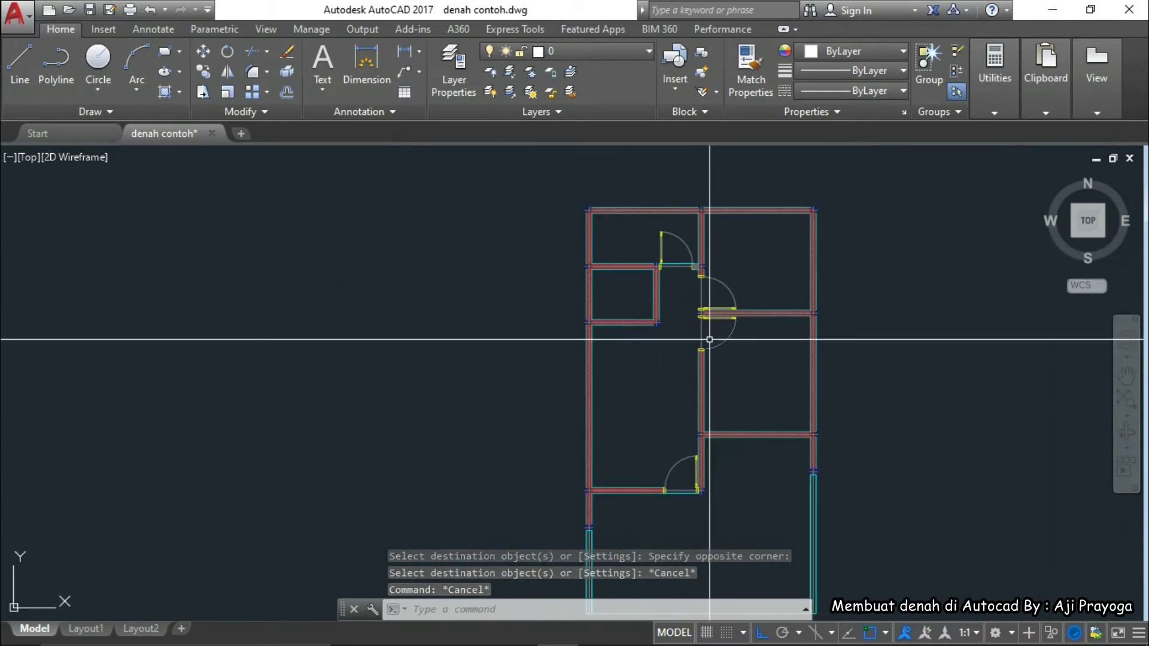
scroll(738, 366, up, 2)
click(693, 338)
click(721, 407)
text(co)
key(Return)
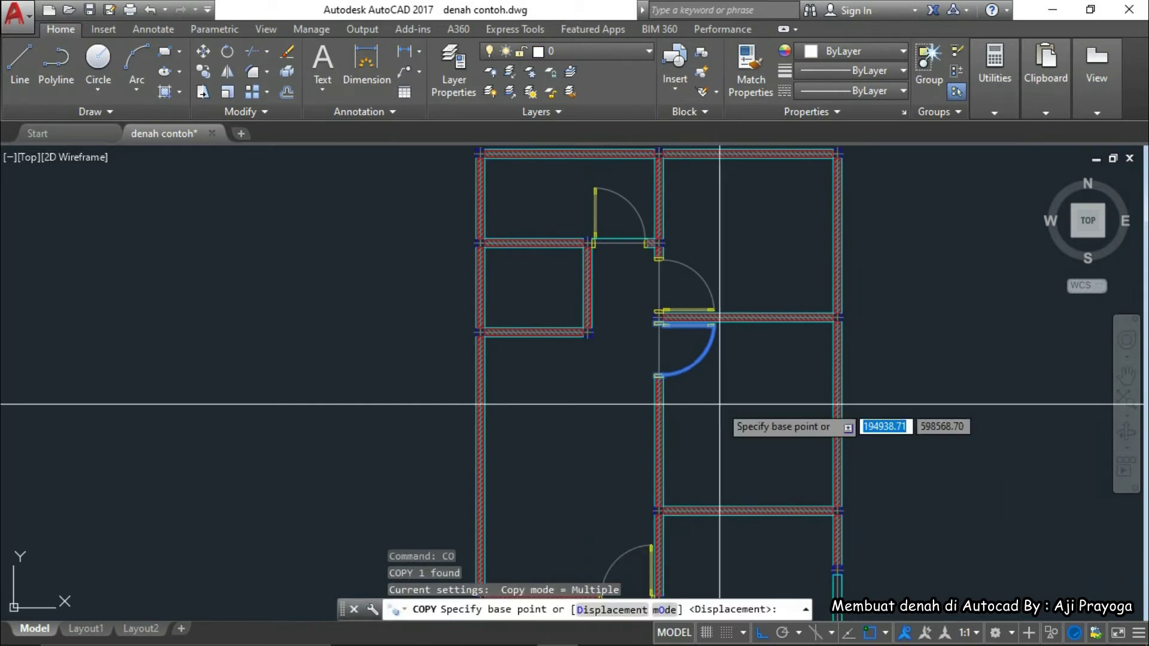
click(681, 387)
middle_drag(744, 390, 521, 397)
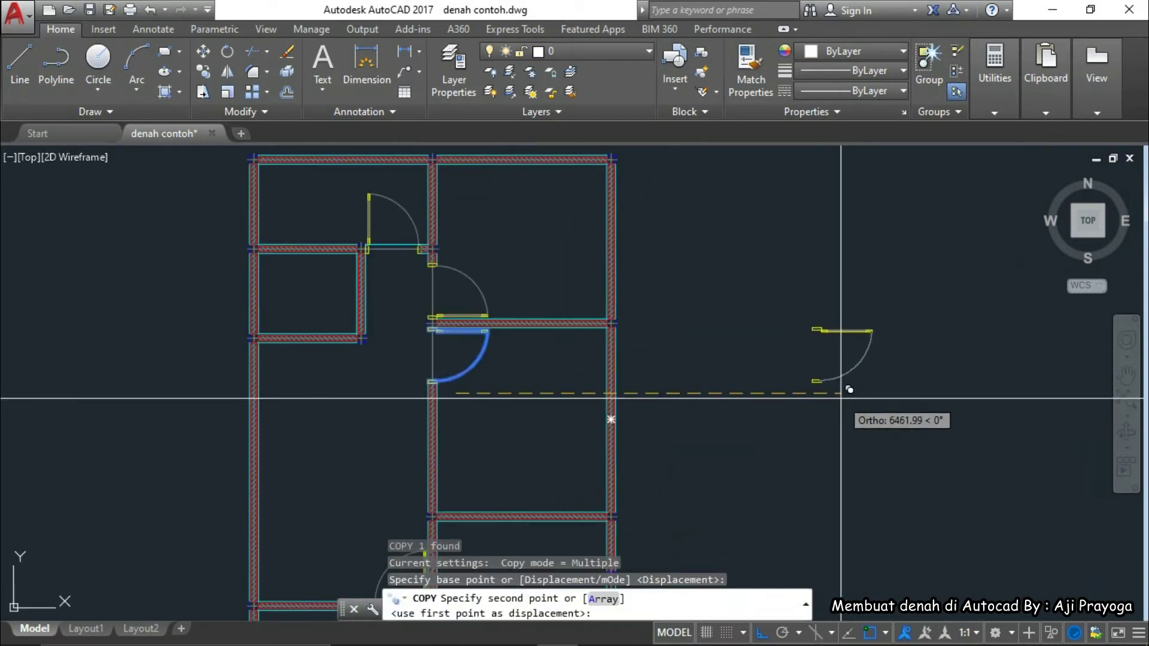
click(841, 398)
key(Escape)
Rotate the copied door a quarter turn counterclockwise so its leaf stands vertically above the left frame
scroll(850, 386, up, 4)
click(763, 329)
text(RO)
key(Return)
click(769, 412)
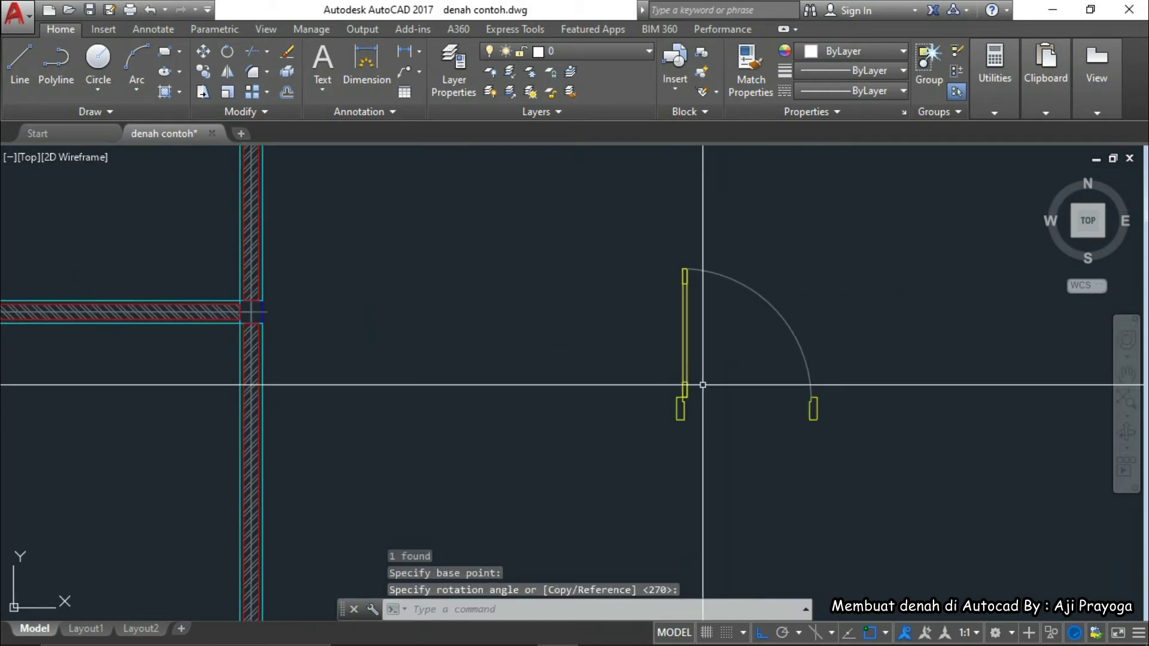
click(705, 359)
click(706, 344)
click(636, 350)
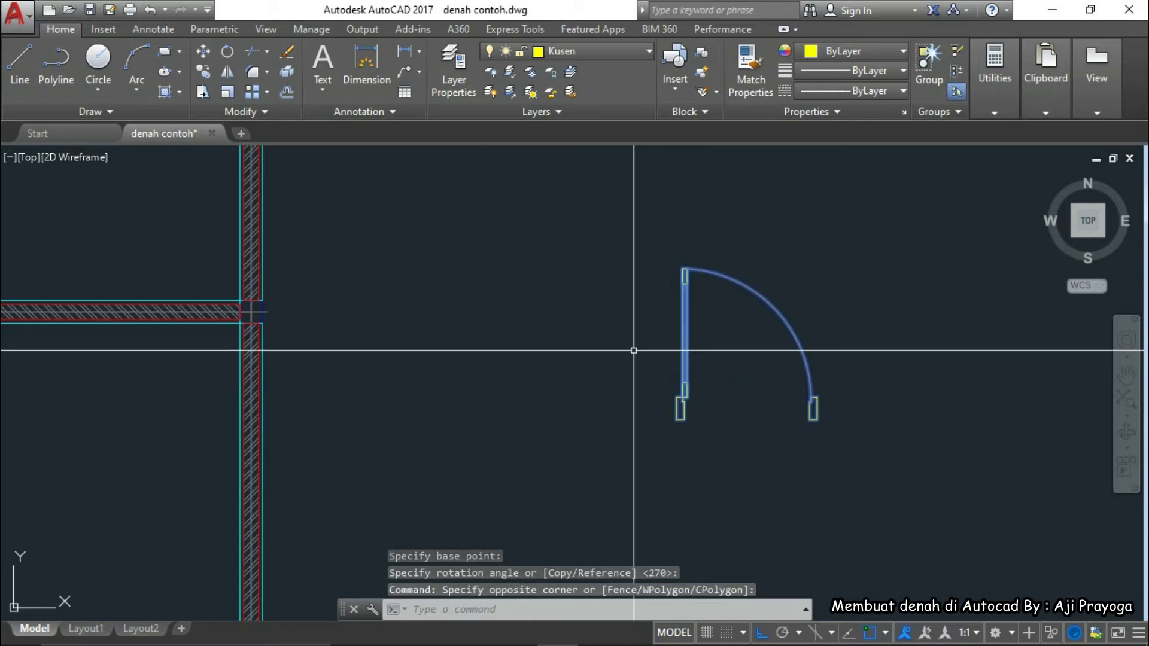
key(Escape)
key(Escape)
scroll(633, 350, down, 5)
scroll(688, 296, up, 2)
scroll(720, 393, down, 3)
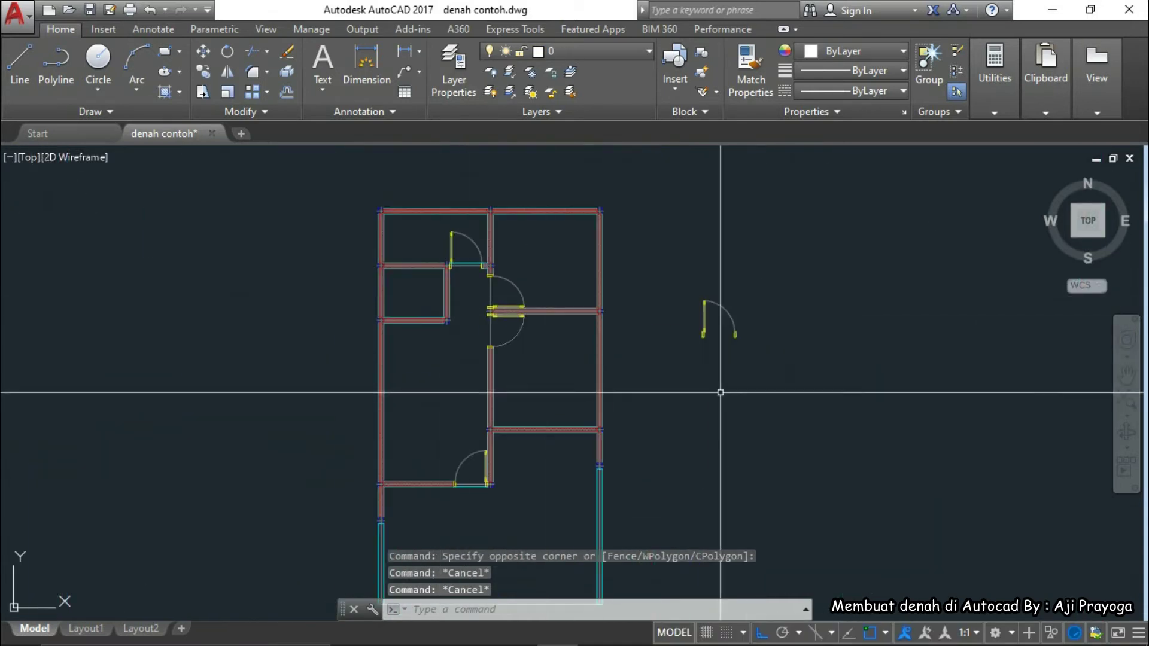
middle_drag(720, 393, 632, 393)
text(REC)
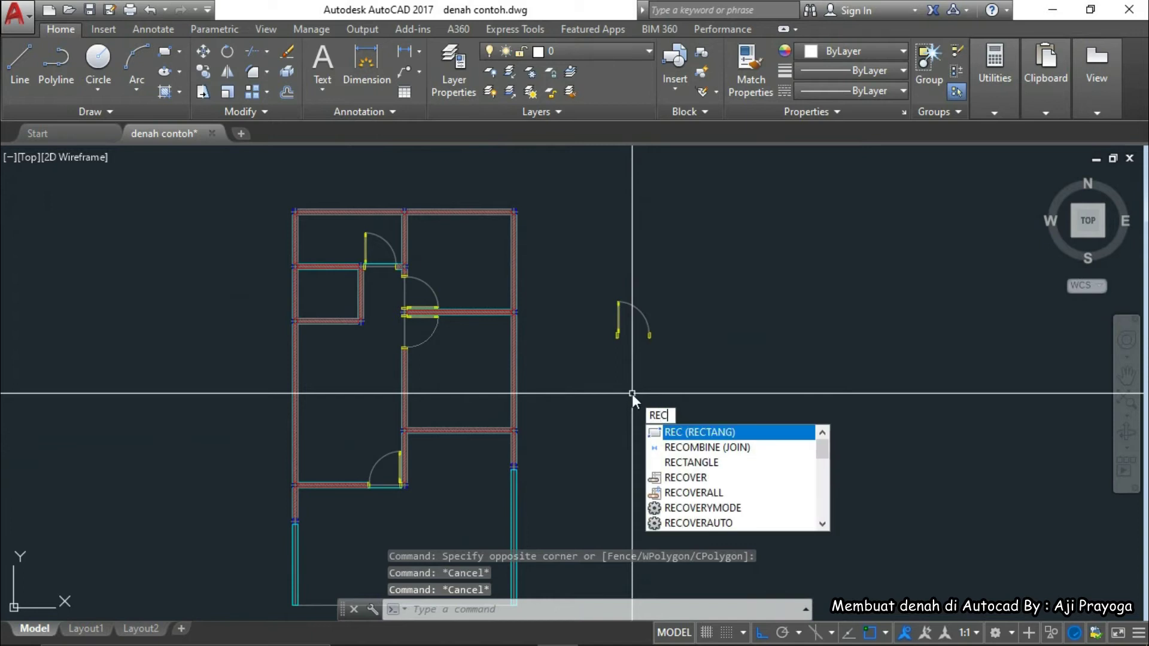
key(Return)
scroll(632, 393, up, 4)
key(Escape)
key(Escape)
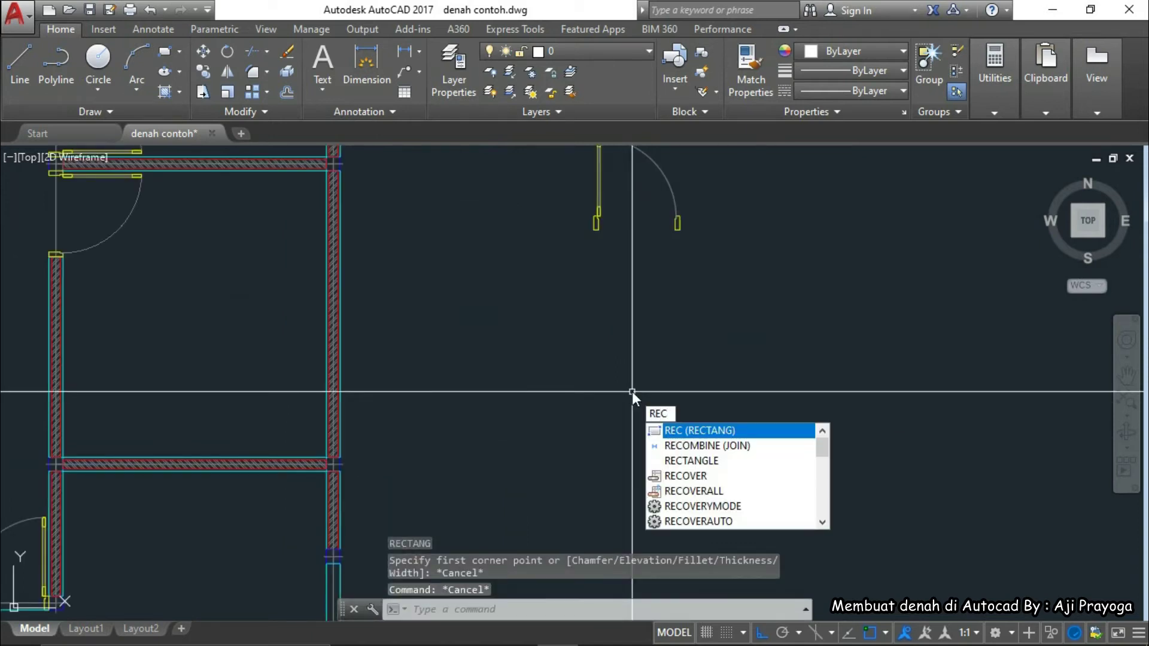
Draw a 30 by 100 upright rectangle in the empty space below the rotated door copy
key(Return)
click(620, 328)
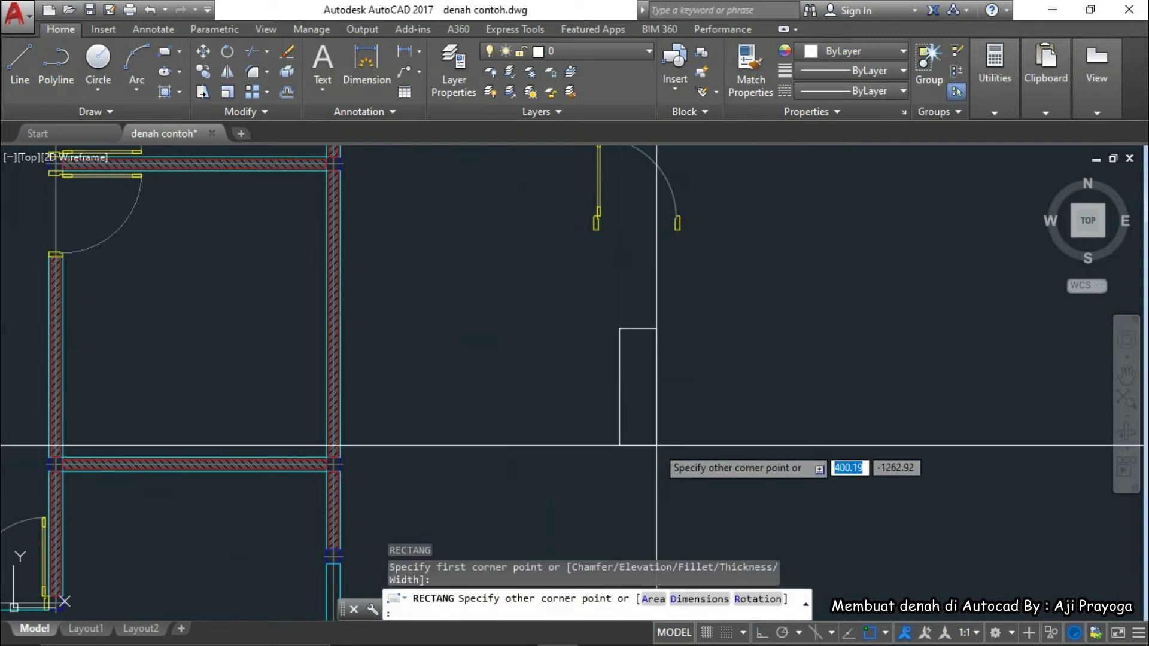
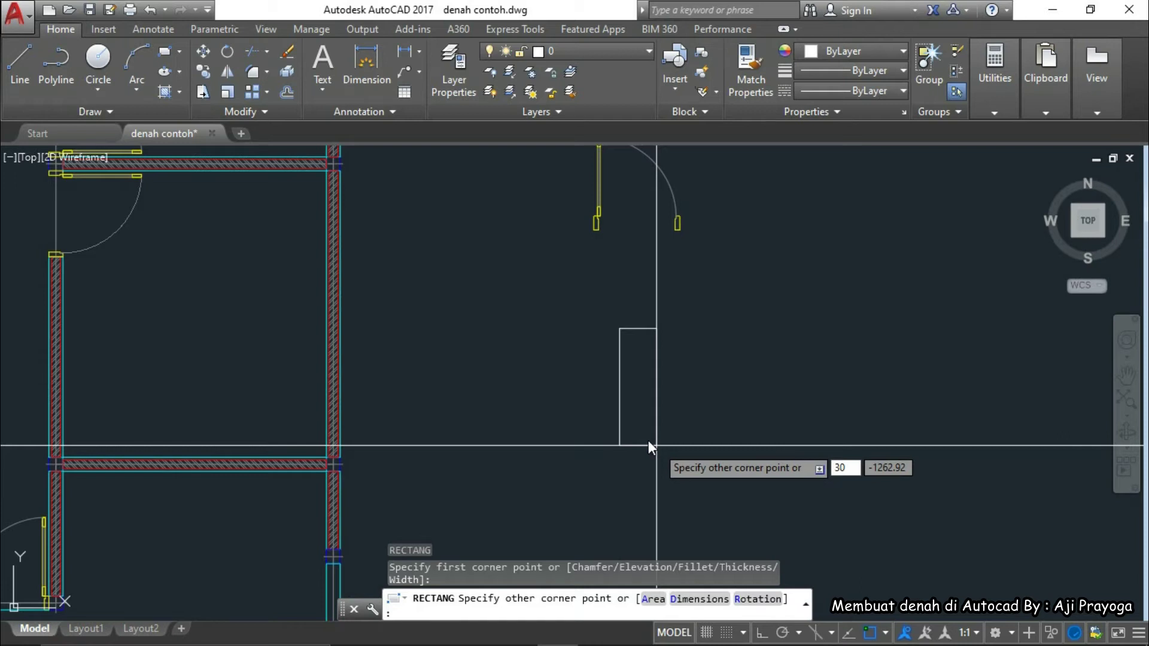
key(Tab)
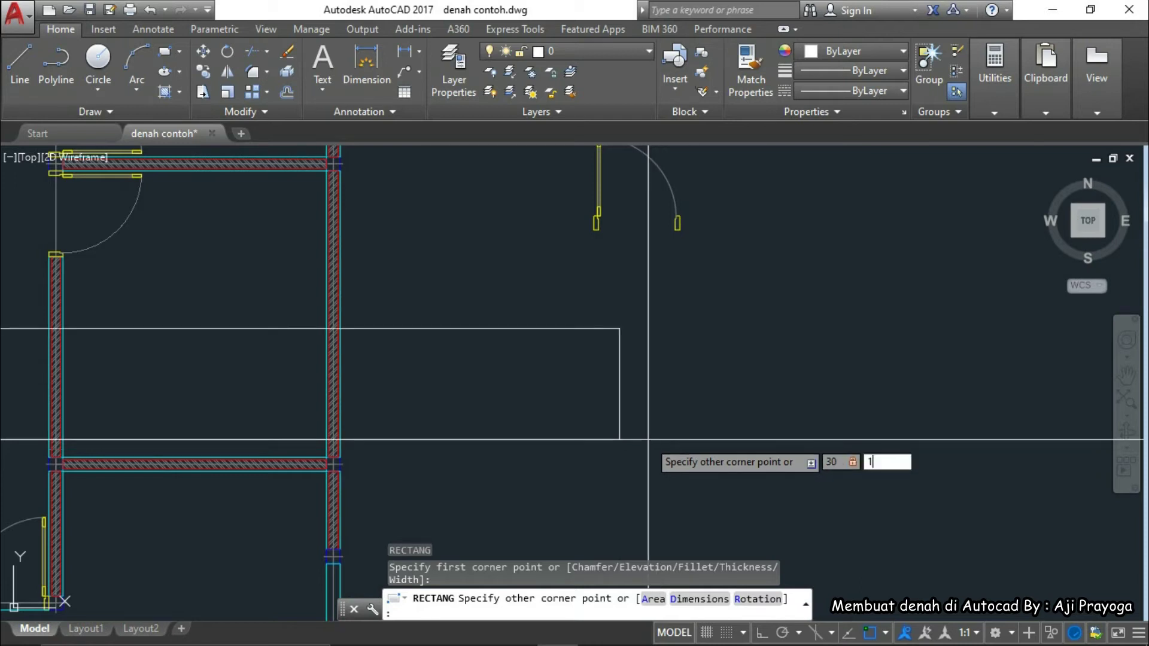
text(100)
key(Return)
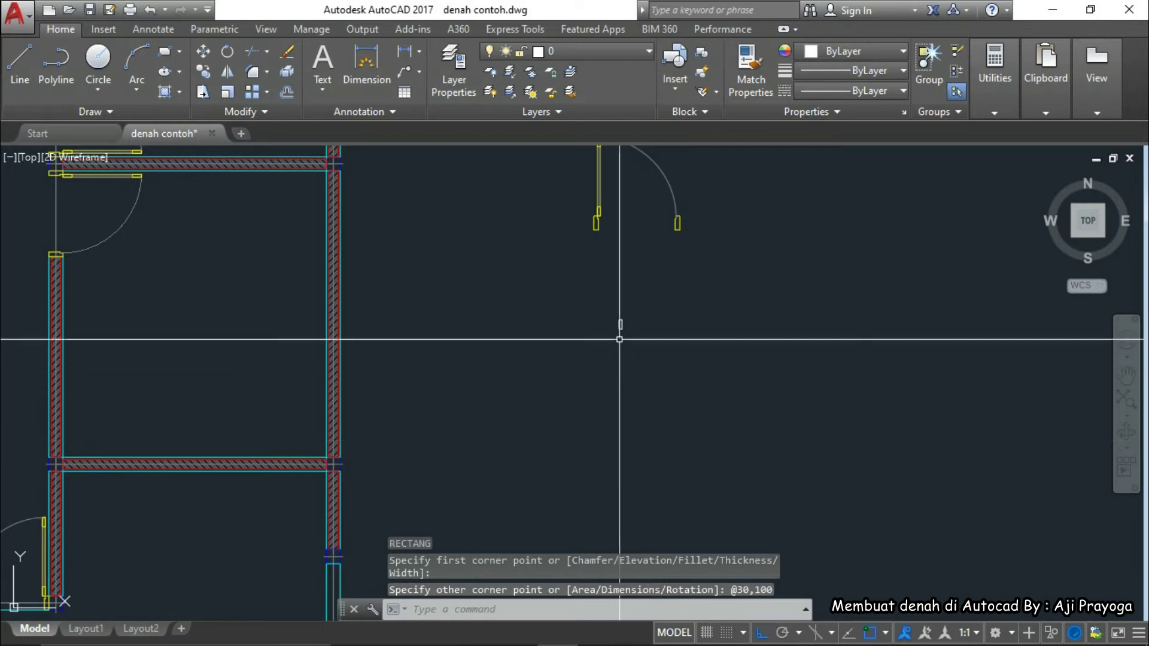
Draw a 10 by 40 upright rectangle just right of the 30 by 100 rectangle
scroll(636, 331, up, 5)
middle_drag(674, 328, 672, 385)
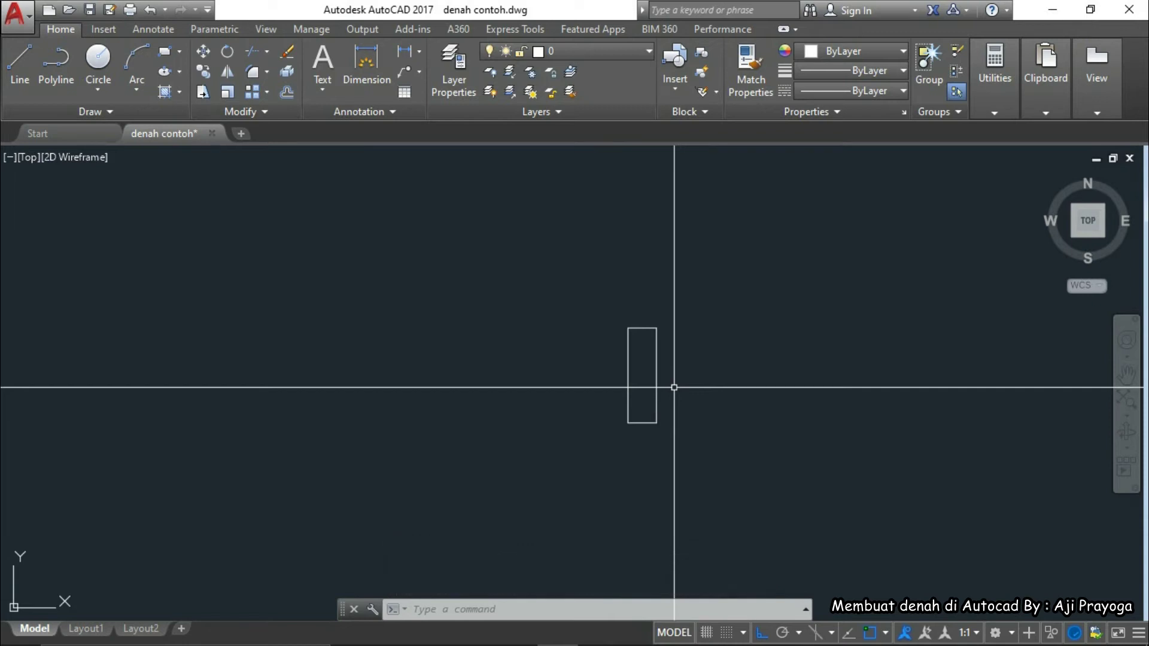
text(REC)
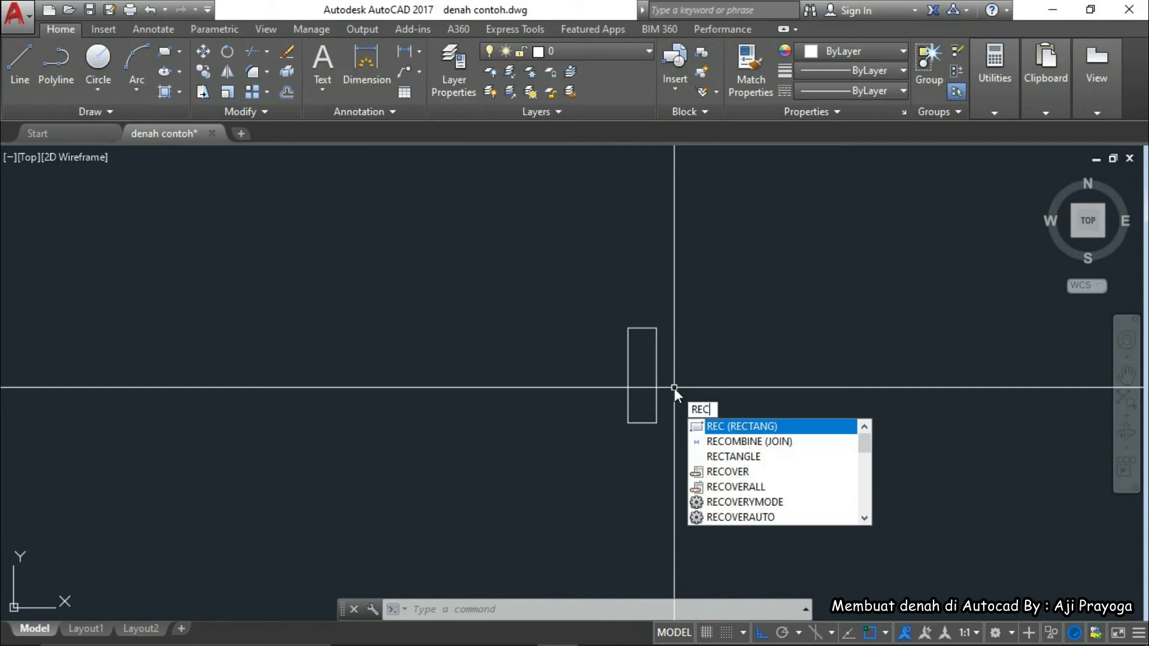
key(Return)
click(696, 356)
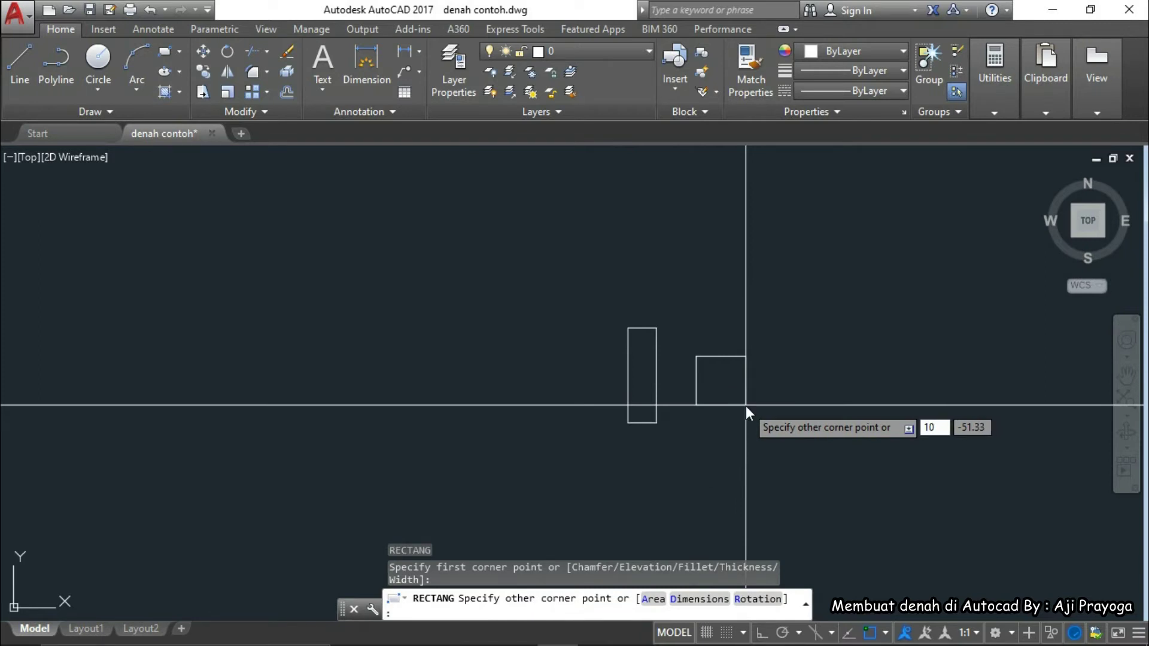
key(Tab)
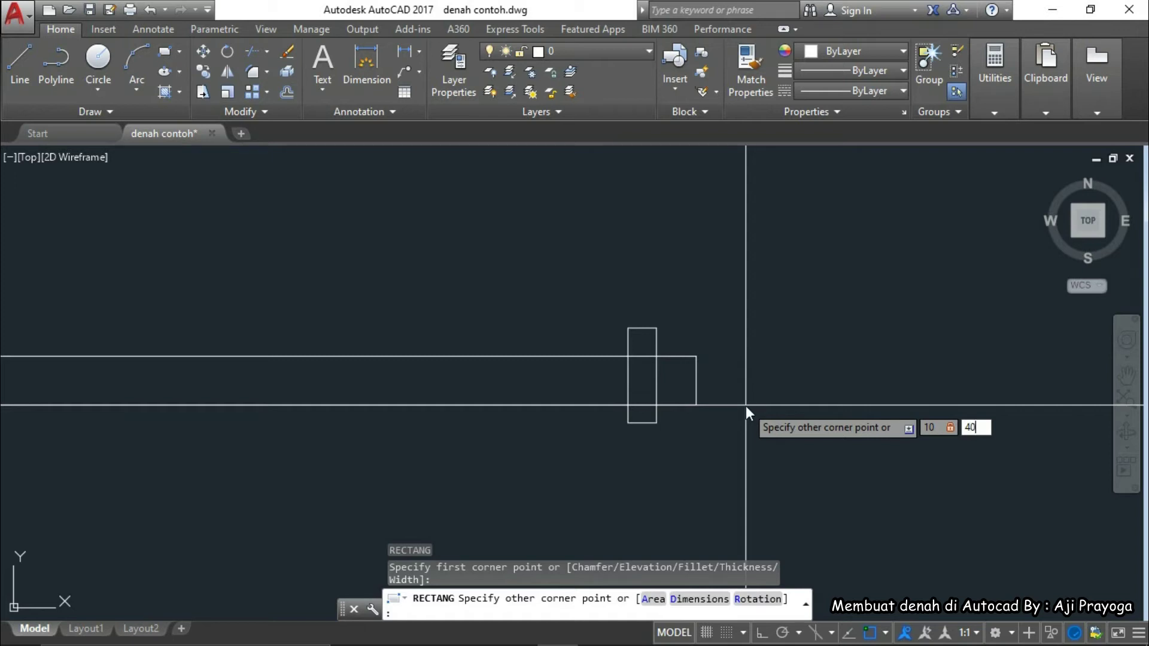
key(Return)
Move the small rectangle by its left edge's midpoint onto the midpoint of the large rectangle's right edge
scroll(706, 353, up, 4)
click(733, 359)
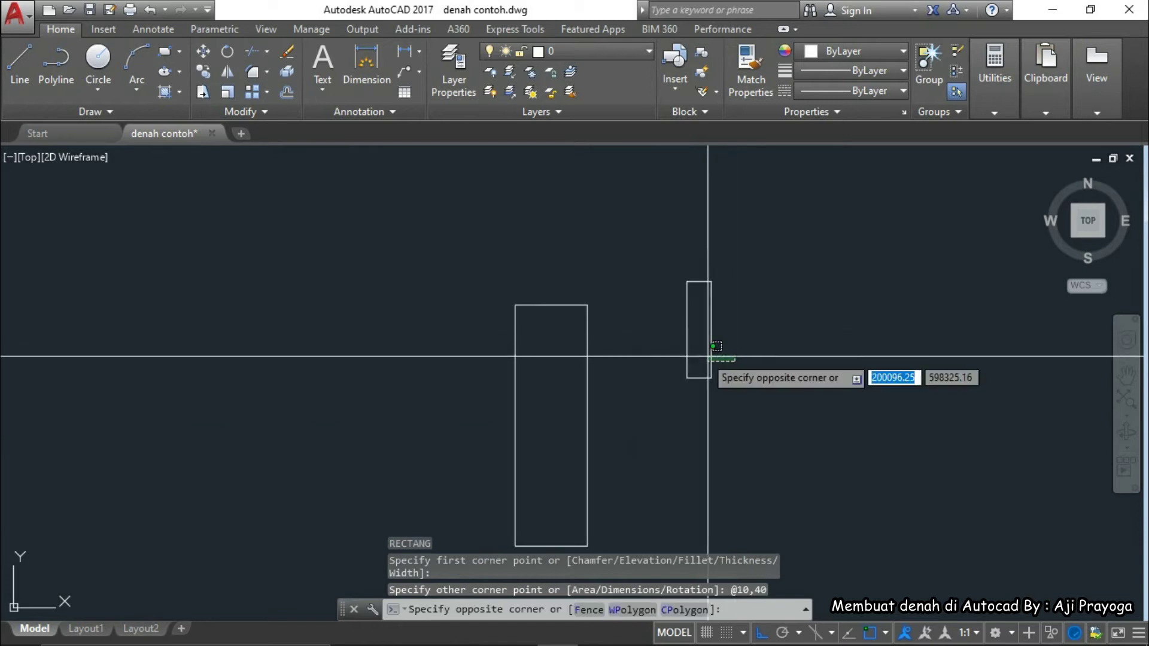
click(683, 344)
middle_drag(670, 364, 748, 344)
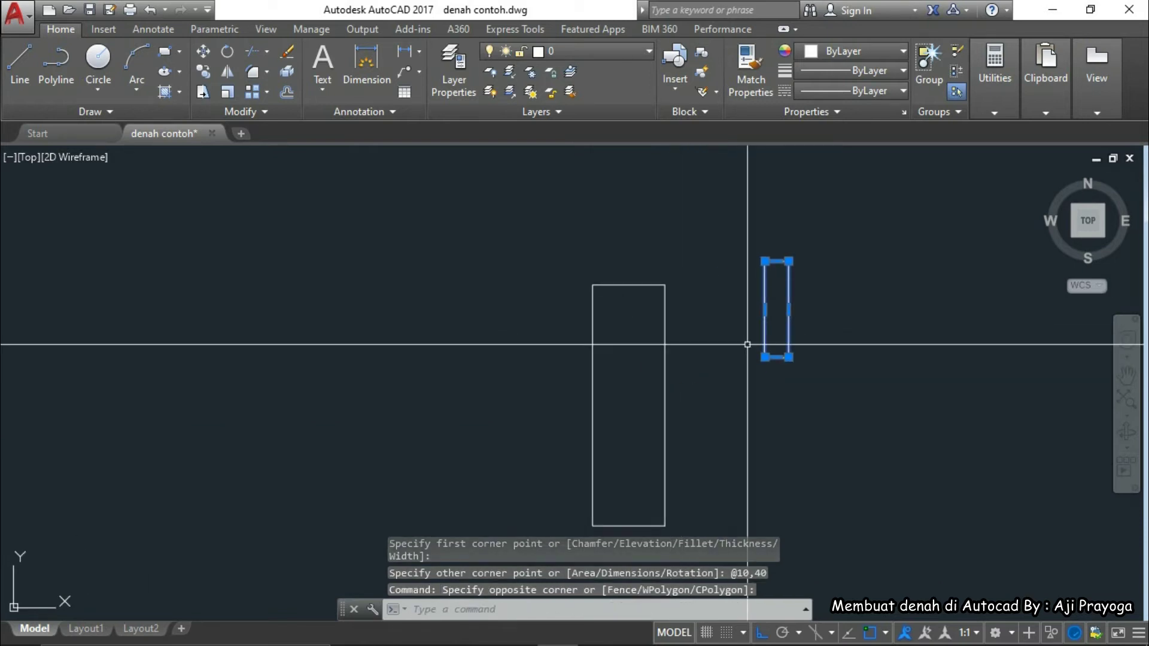
key(Return)
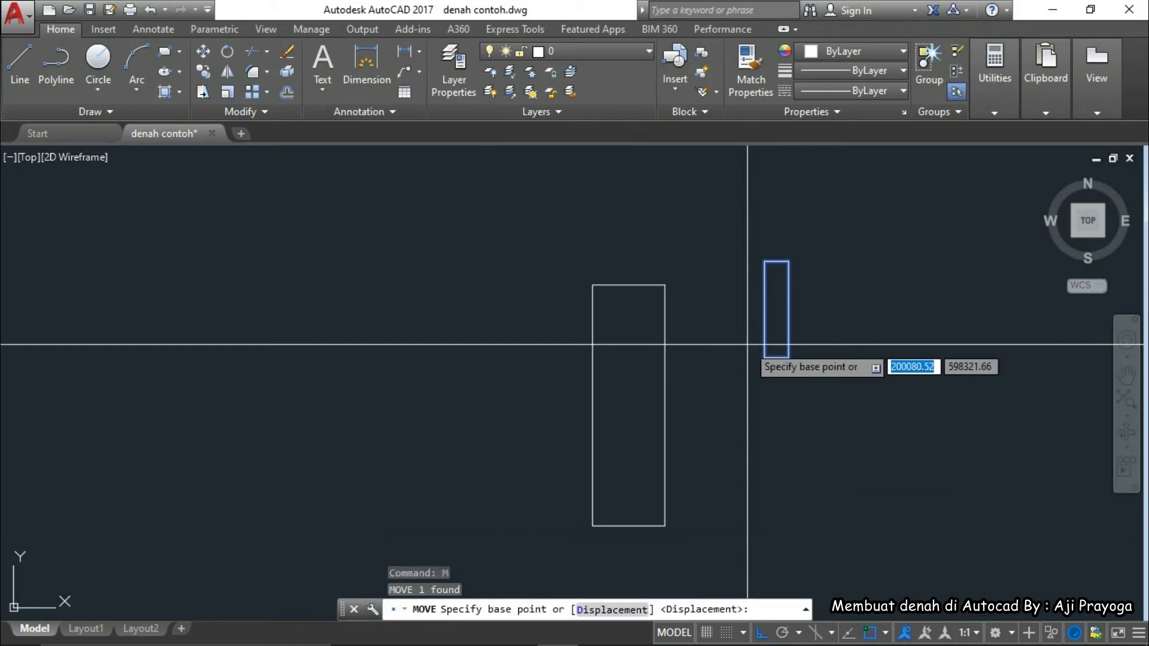
click(765, 308)
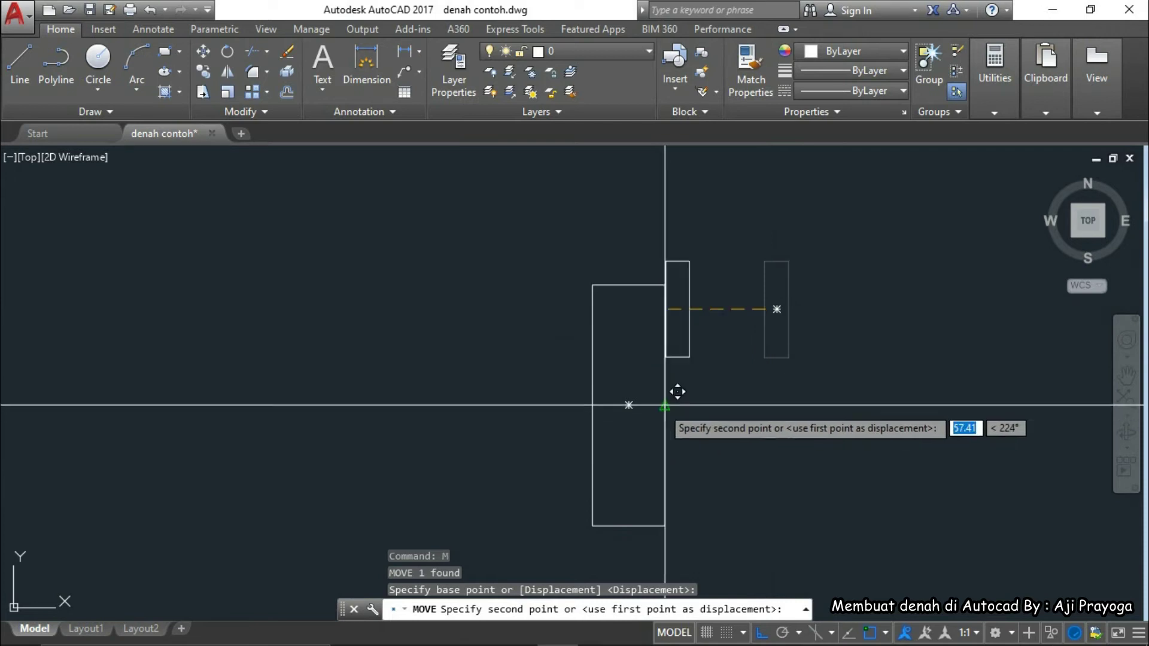
click(670, 406)
Draw a horizontal line 700 long to the right from the large rectangle's upper-right corner
scroll(657, 391, down, 4)
scroll(674, 408, down, 2)
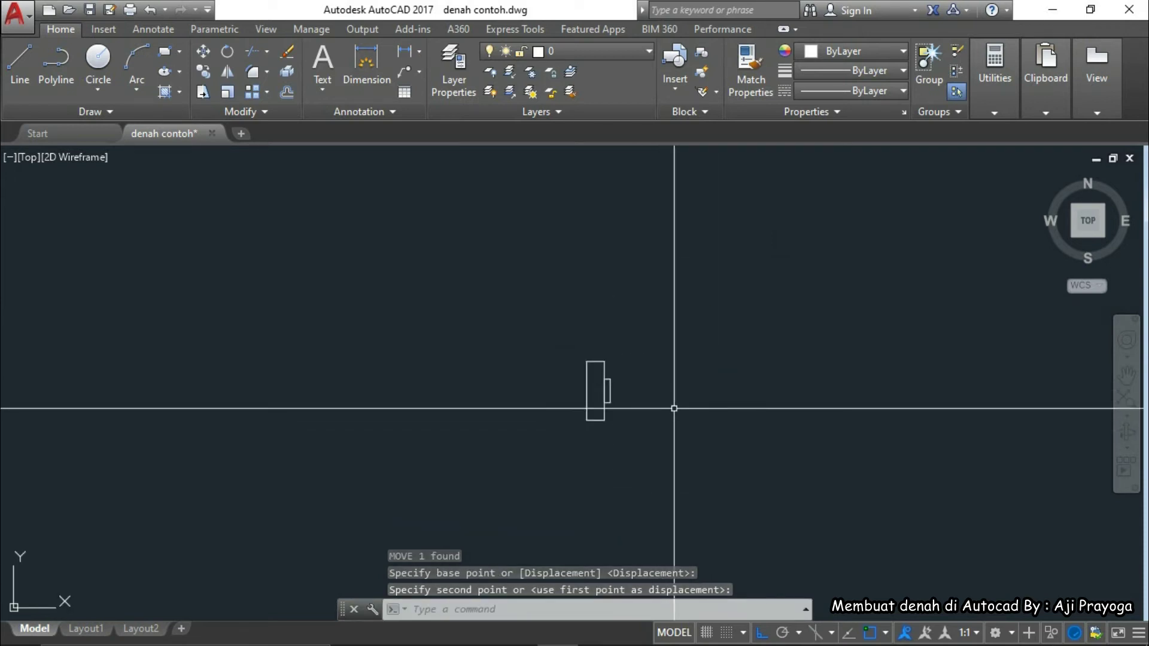
key(Return)
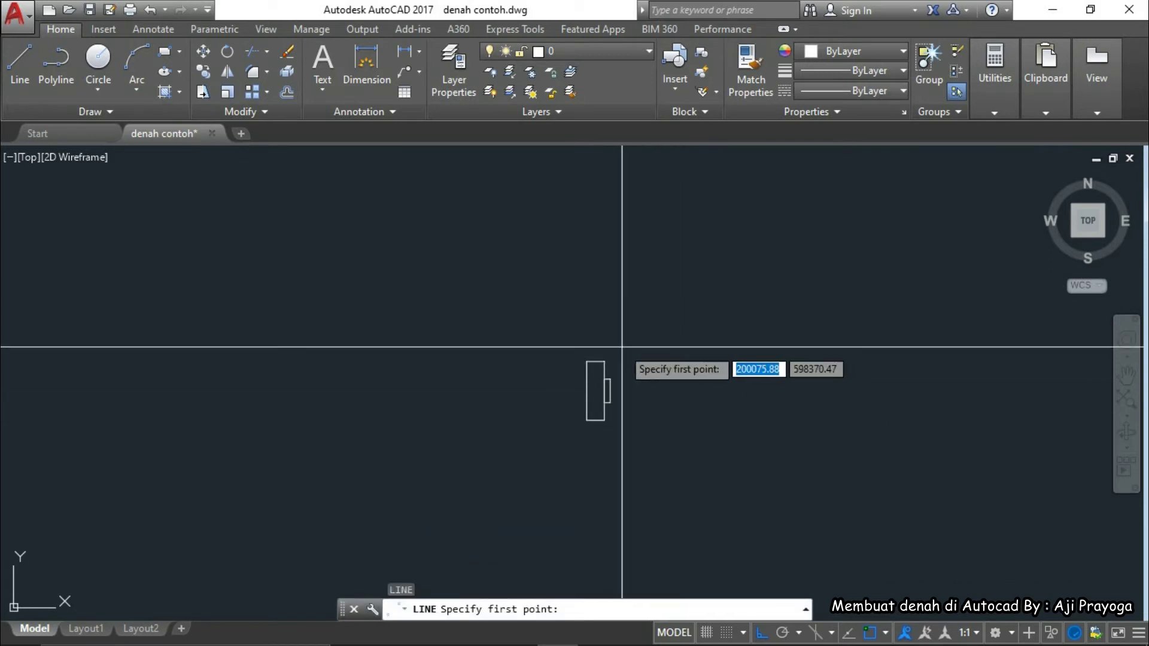
key(Escape)
key(Return)
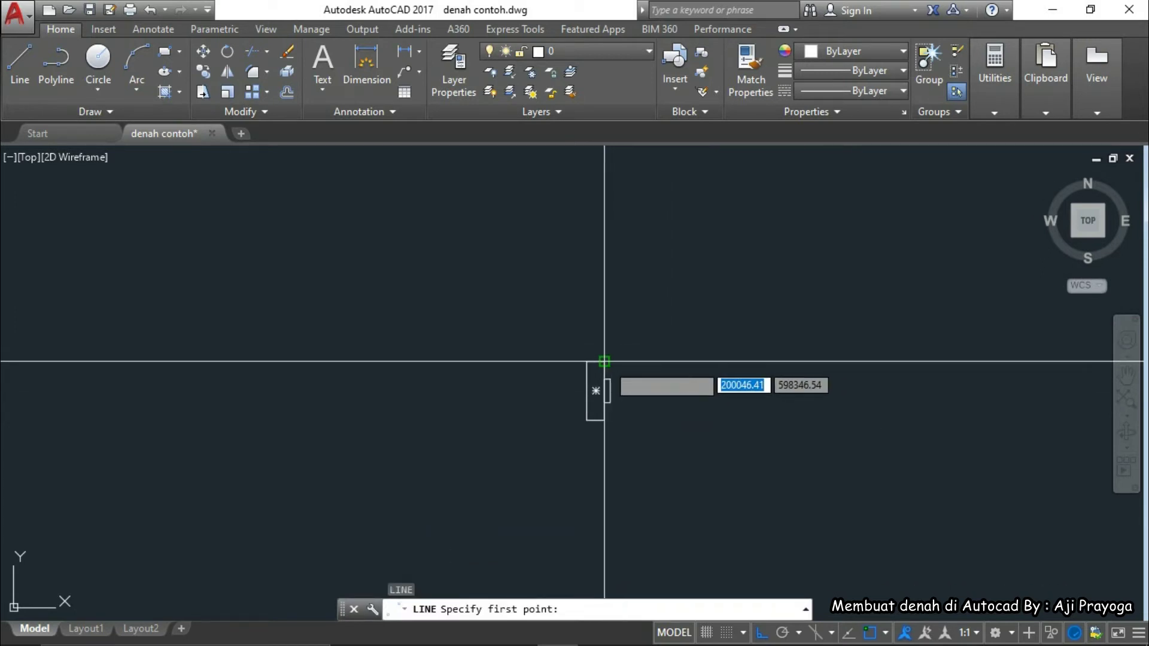
click(604, 362)
scroll(675, 300, up, 5)
scroll(533, 333, down, 2)
scroll(560, 453, up, 4)
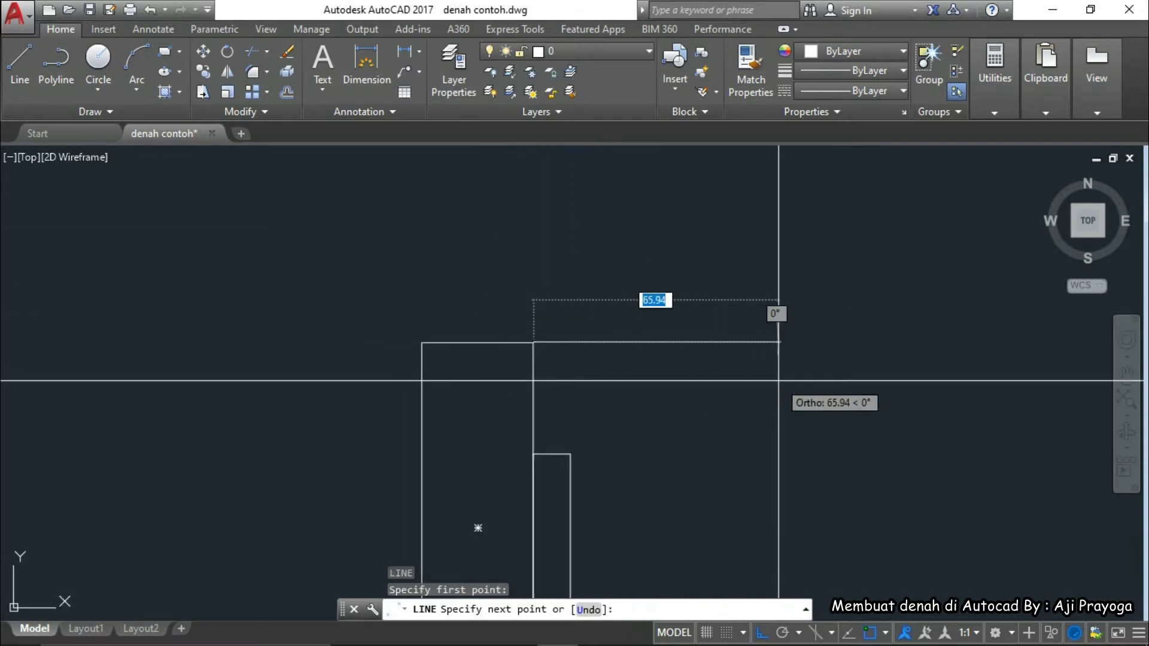
scroll(778, 380, down, 4)
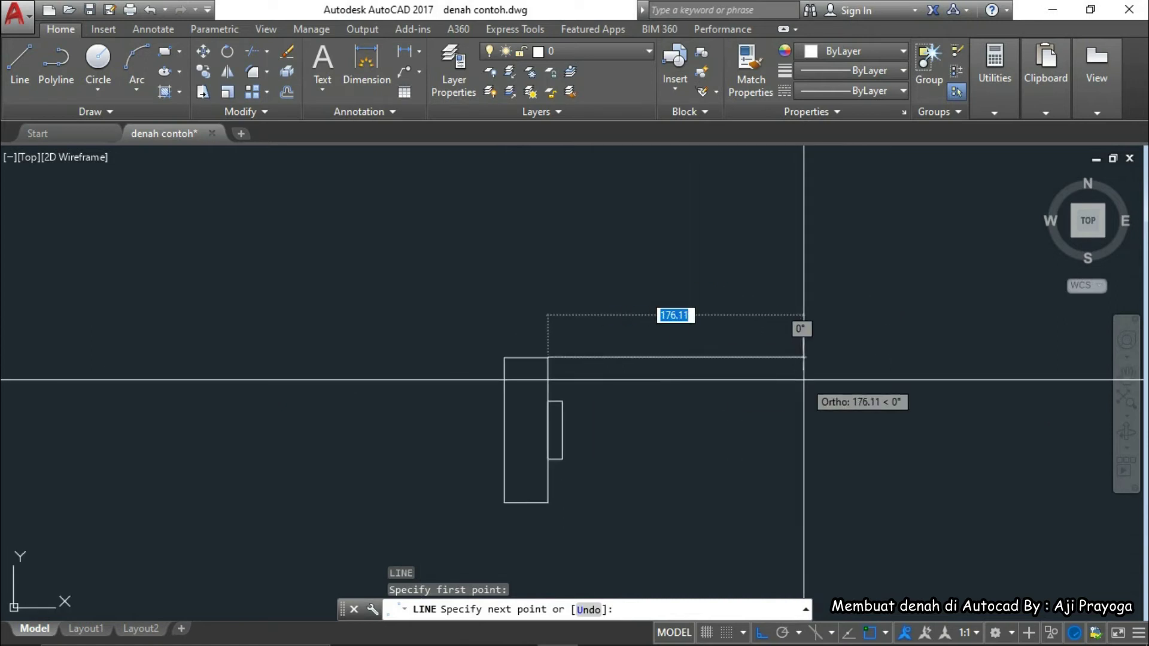
text(00)
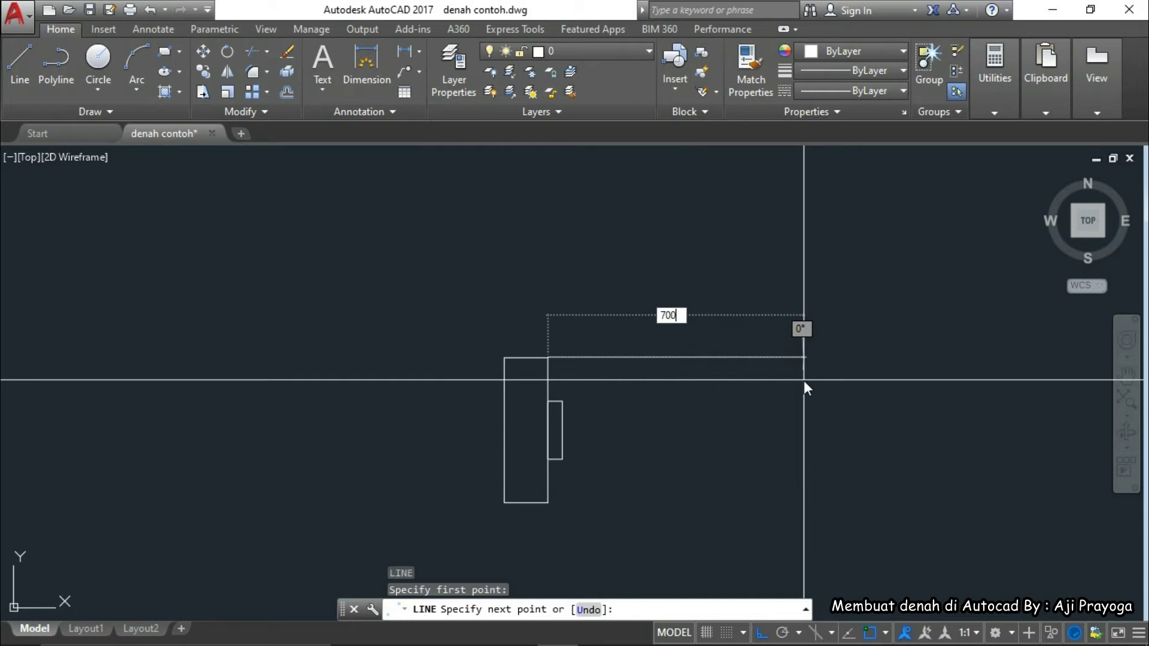
key(Return)
scroll(778, 419, down, 3)
key(Escape)
Mirror both rectangles across a vertical line through the 700 line's midpoint, keeping the originals
scroll(713, 428, up, 4)
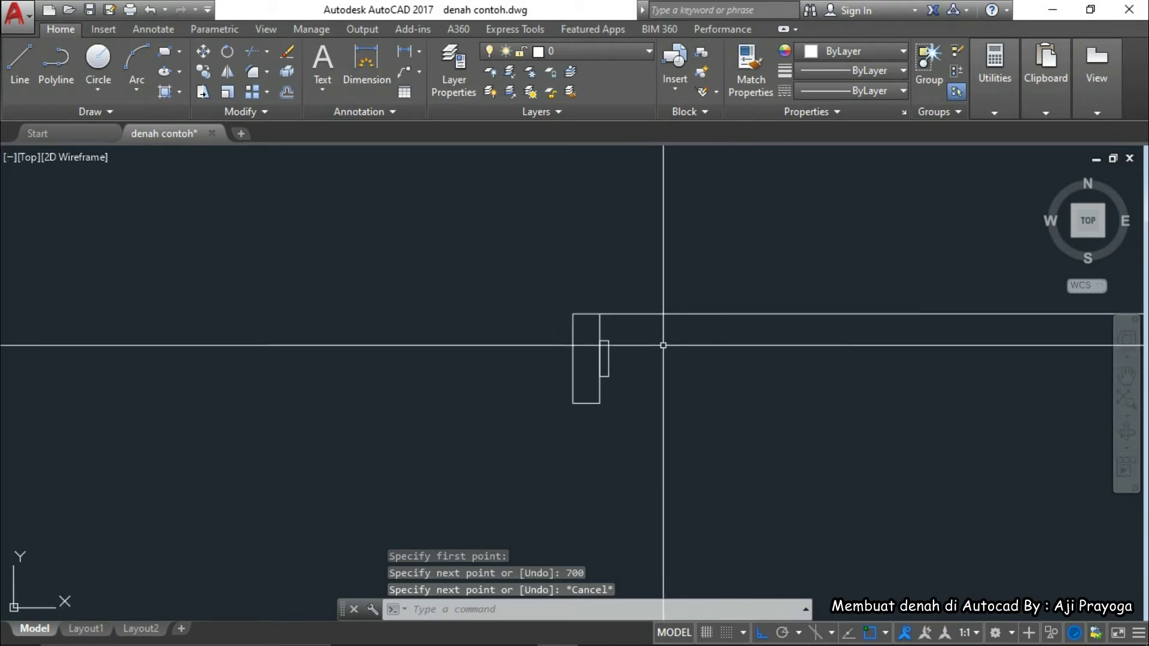
click(663, 345)
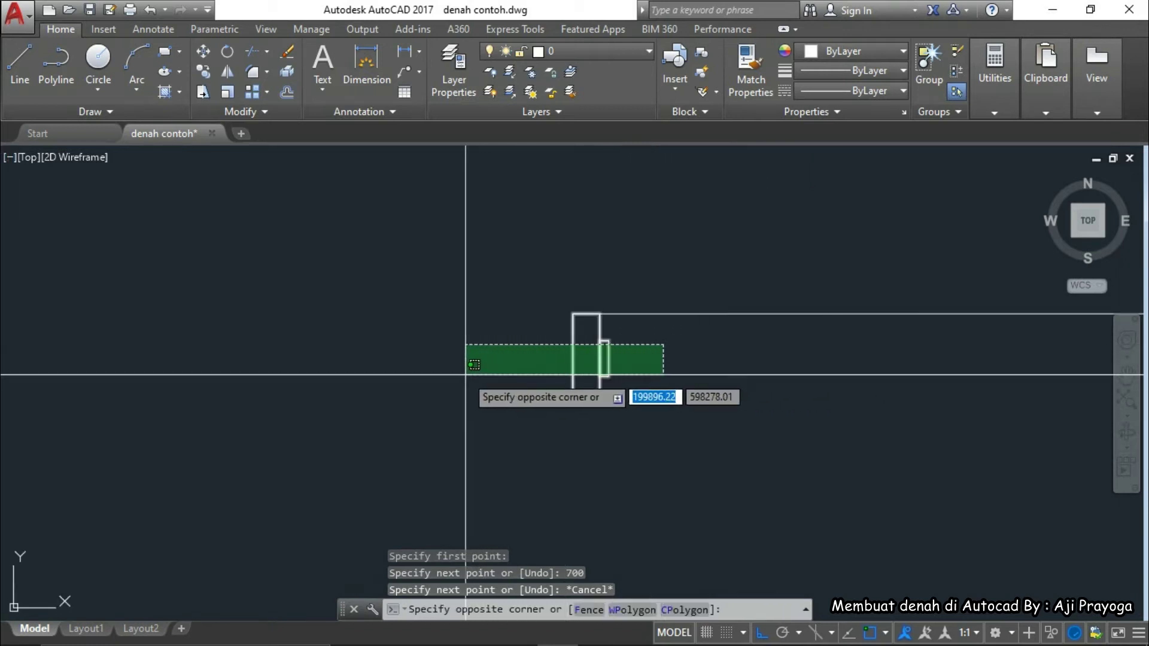
key(Escape)
scroll(514, 429, down, 4)
mouse_move(596, 425)
middle_down()
mouse_move(510, 429)
mouse_move(703, 453)
middle_up()
scroll(535, 416, up, 4)
scroll(494, 400, up, 4)
click(758, 384)
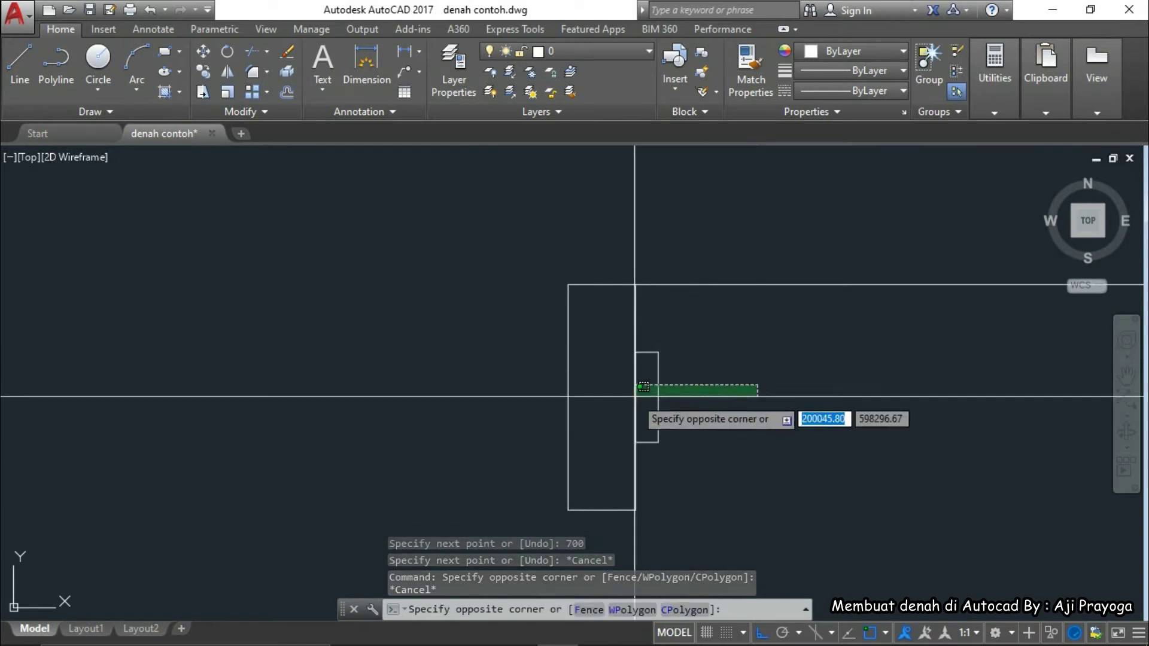
click(493, 382)
scroll(564, 359, down, 5)
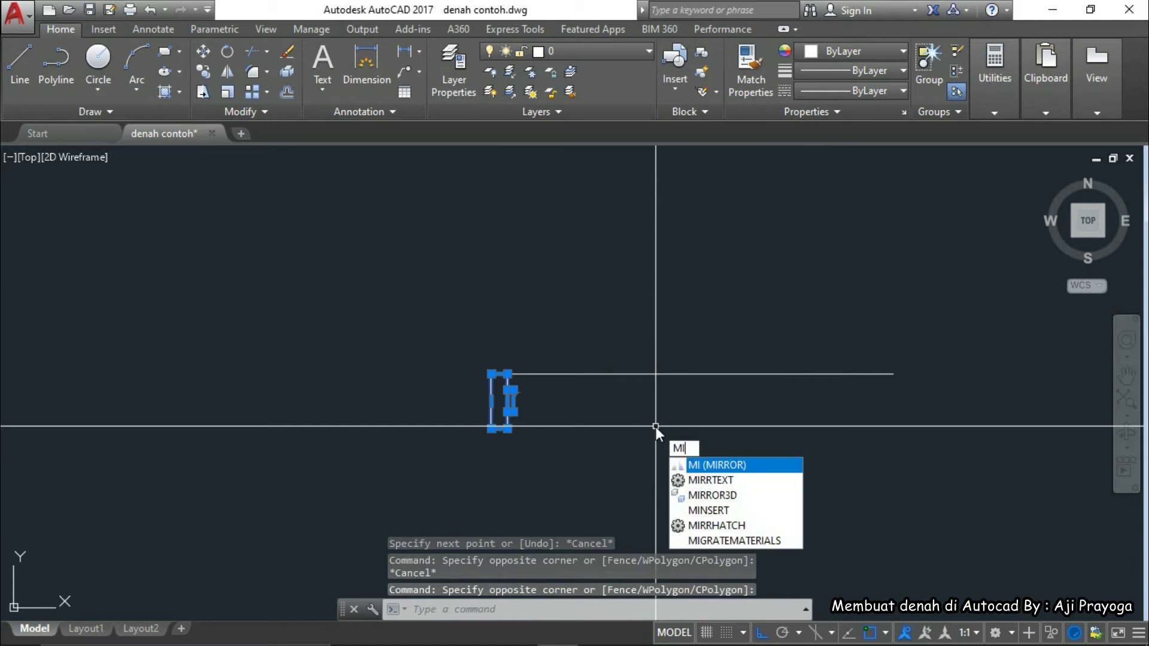
key(Return)
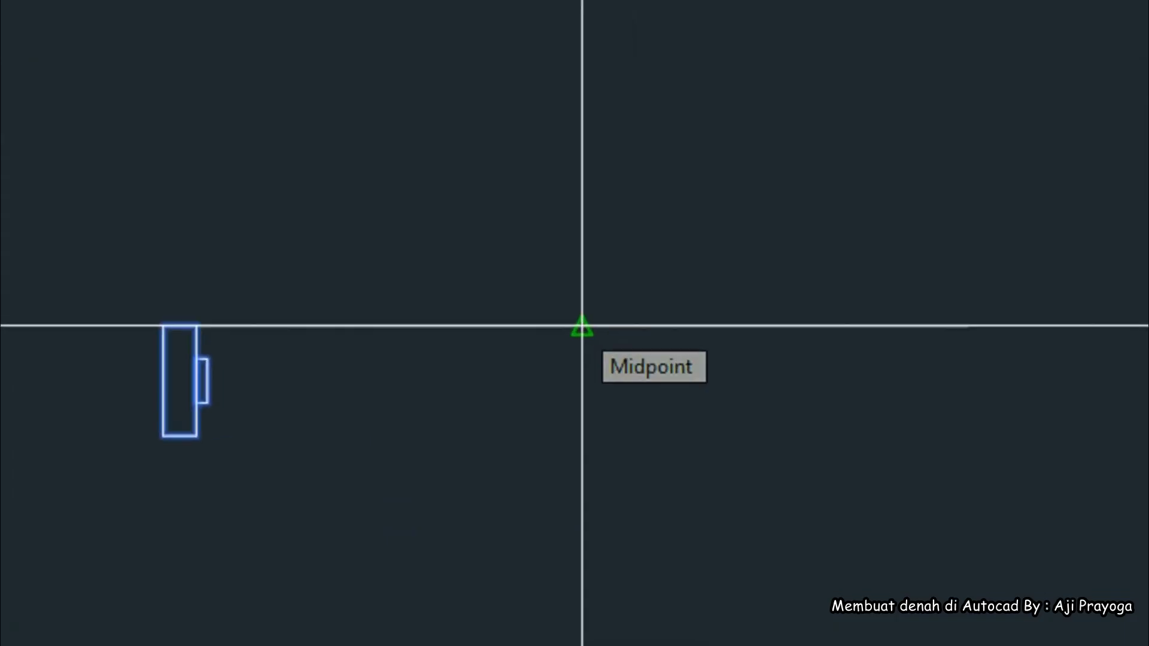
click(700, 374)
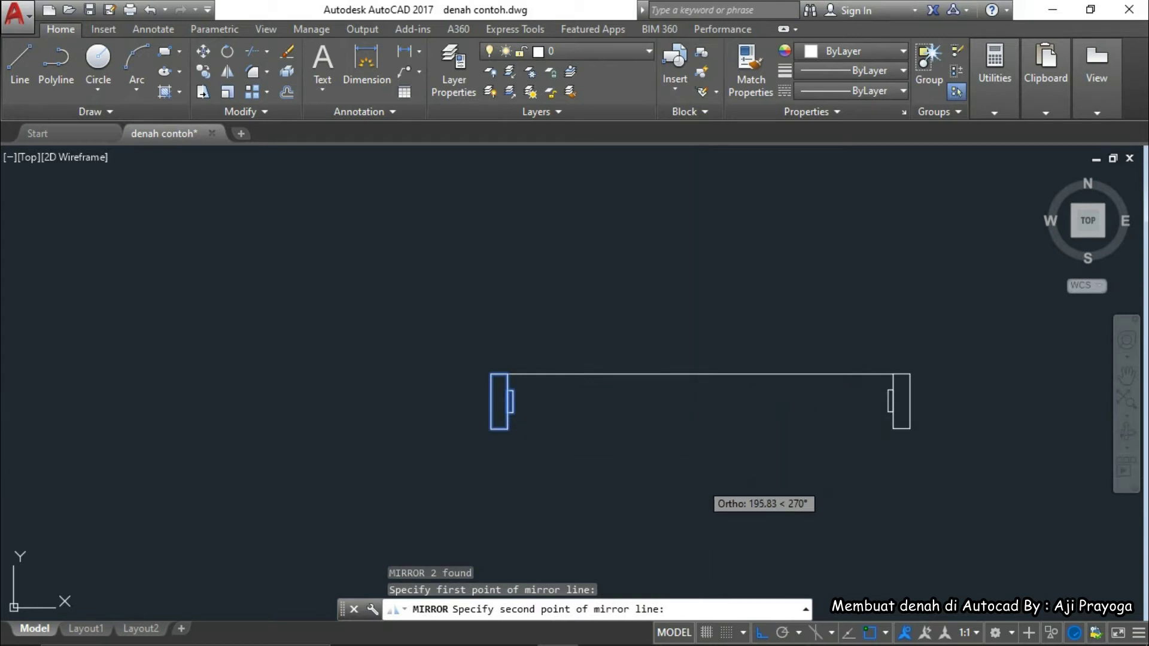
click(700, 481)
key(Return)
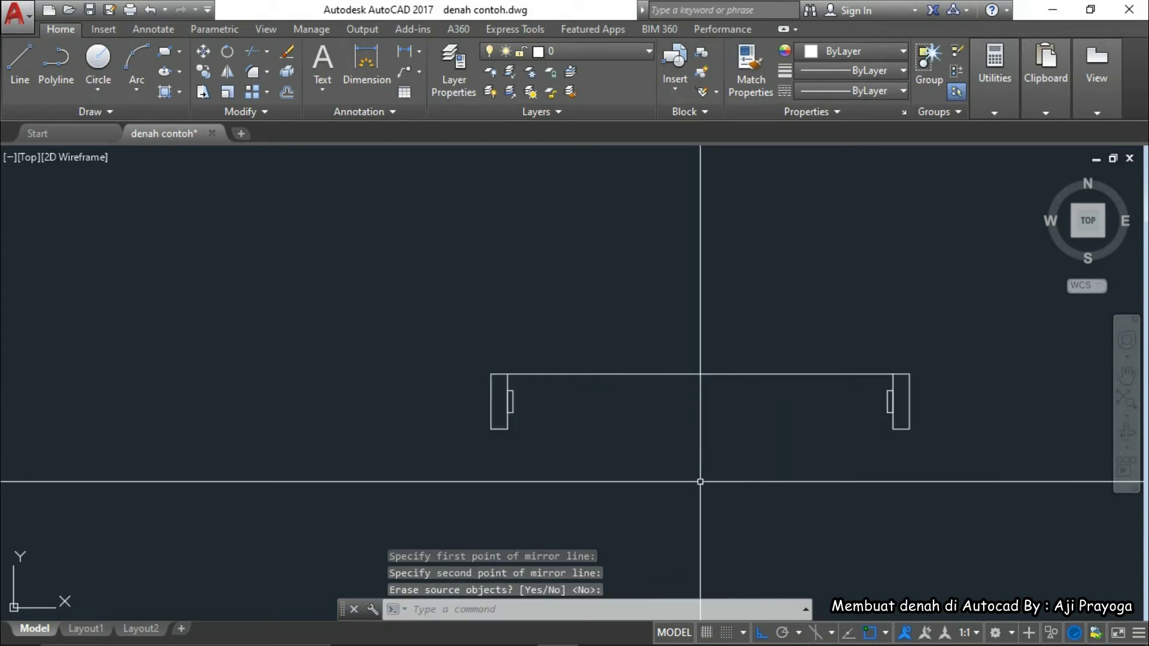
Erase the horizontal 700 line between the two mirrored frame profiles
click(694, 426)
click(635, 305)
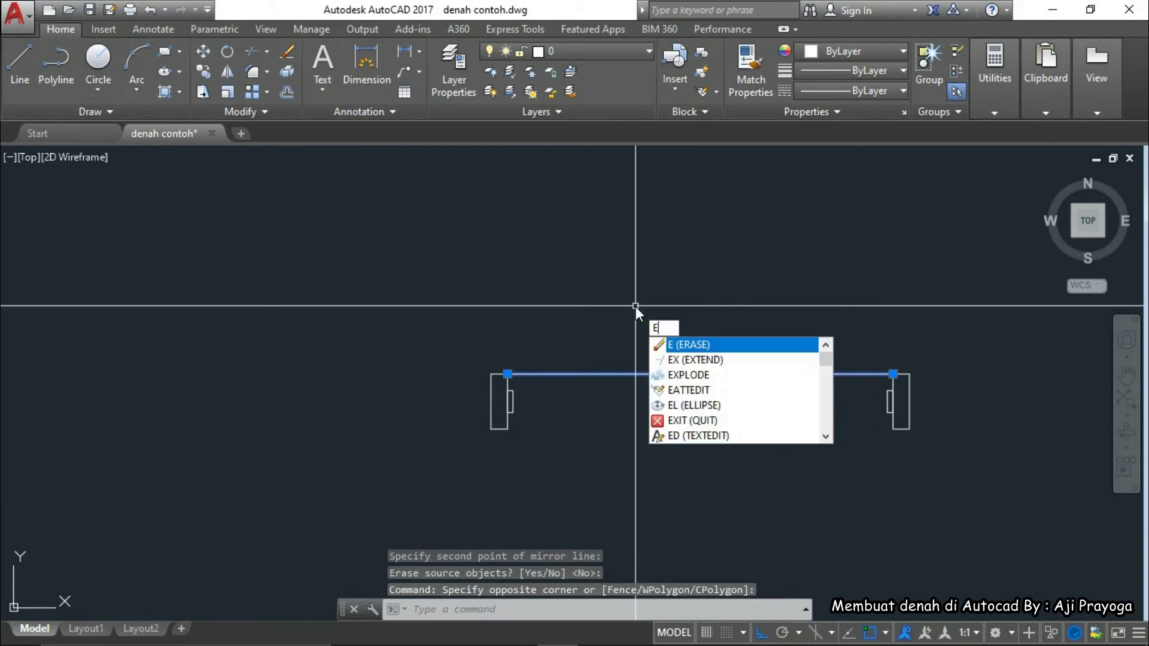
key(Return)
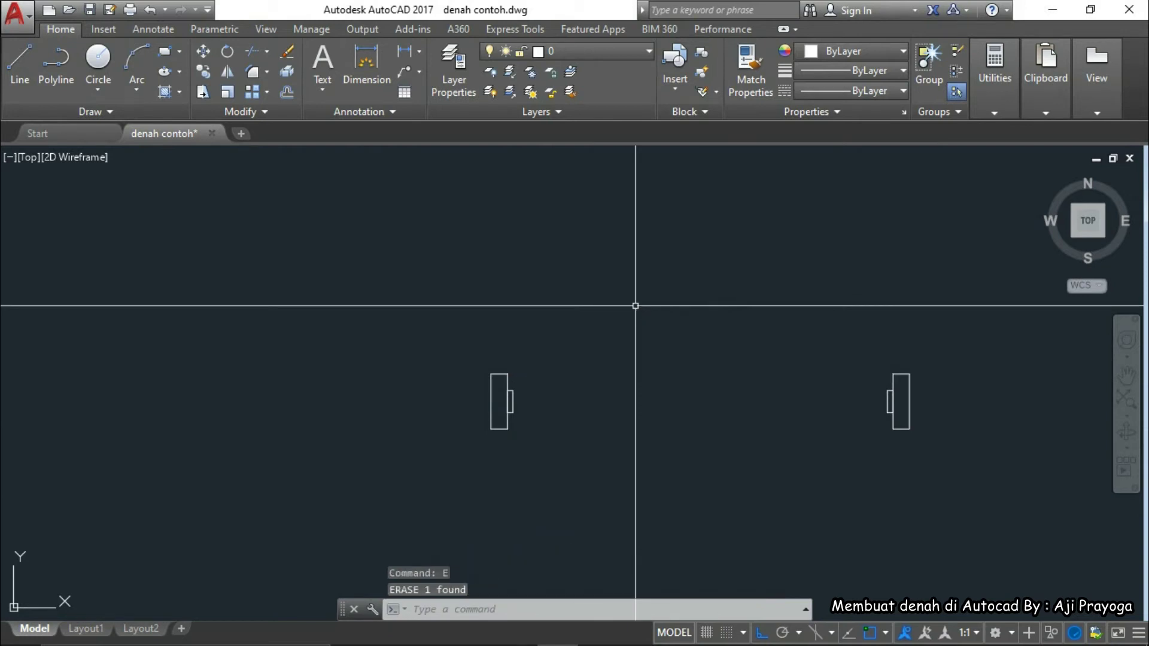
Draw a 700 by 30 rectangle from the left profile's upper-right corner to the right small rectangle's upper-right corner
key(Escape)
key(Escape)
middle_drag(644, 366, 609, 372)
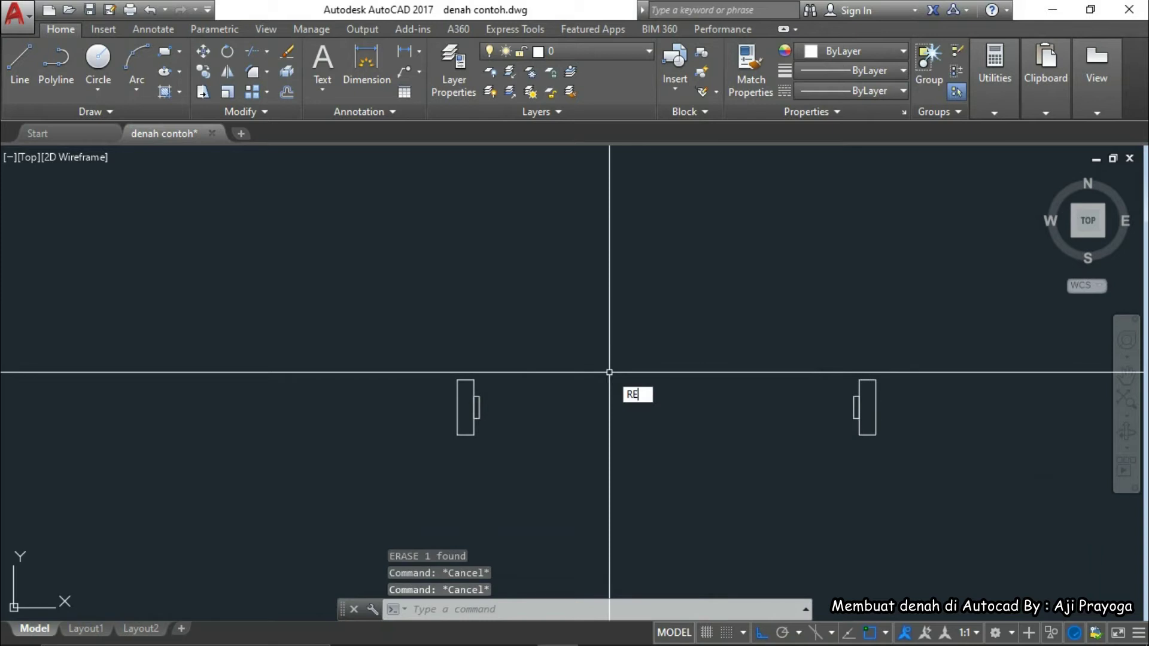
text(REC)
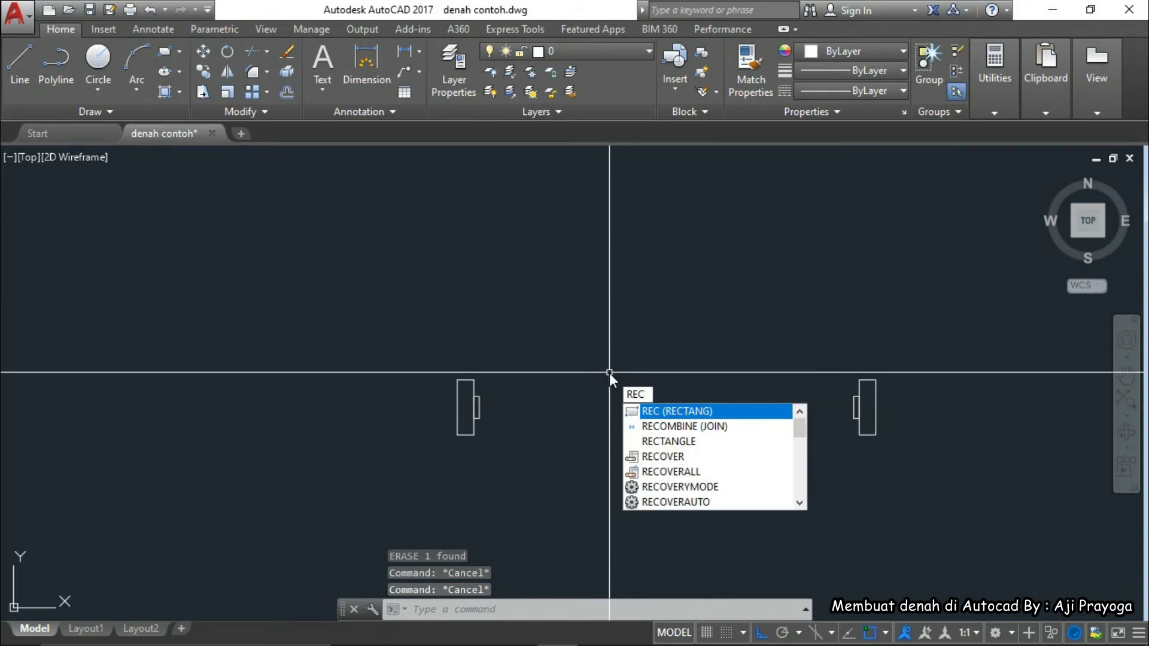
key(Return)
click(474, 381)
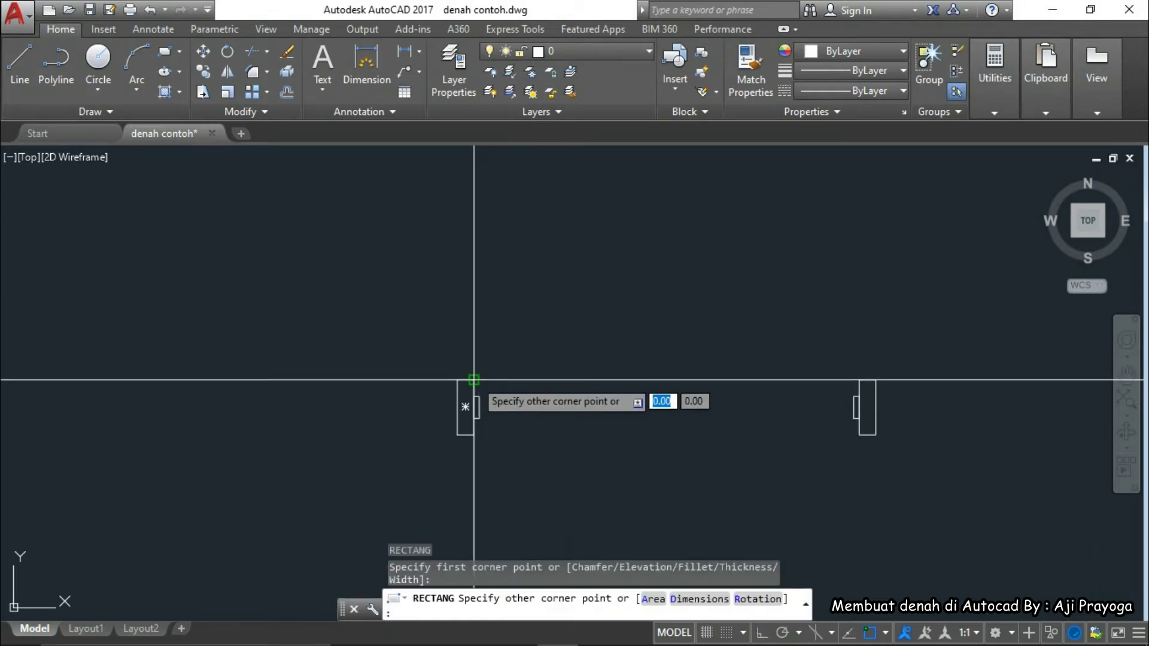
scroll(833, 403, up, 2)
scroll(833, 403, up, 2)
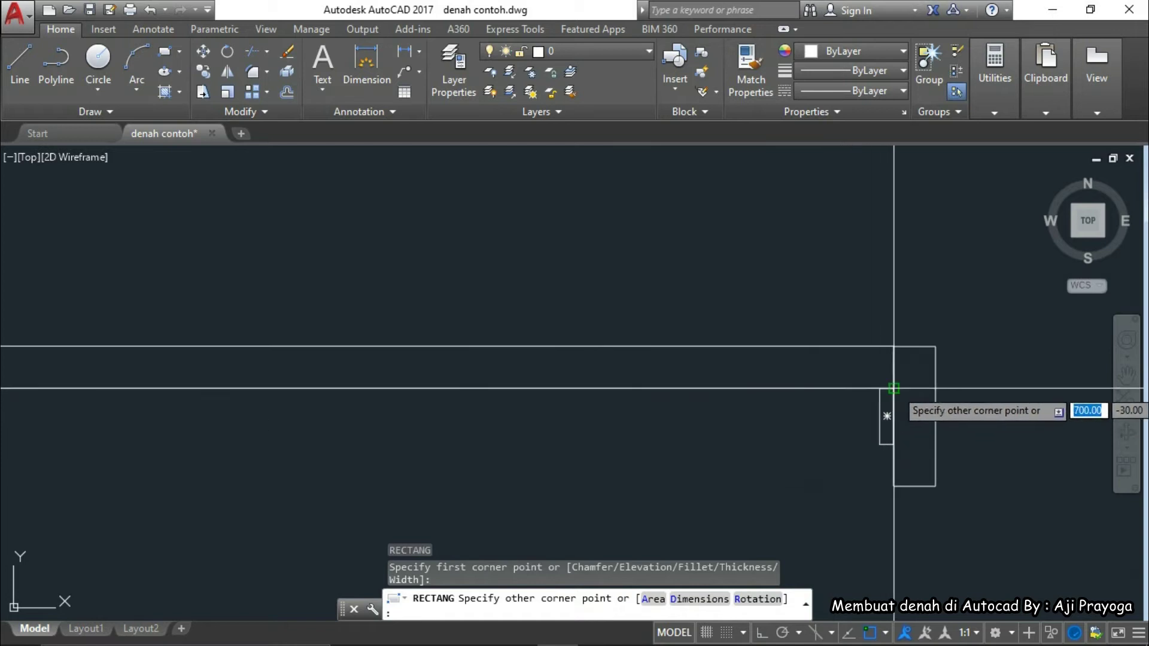
click(894, 389)
scroll(659, 446, down, 3)
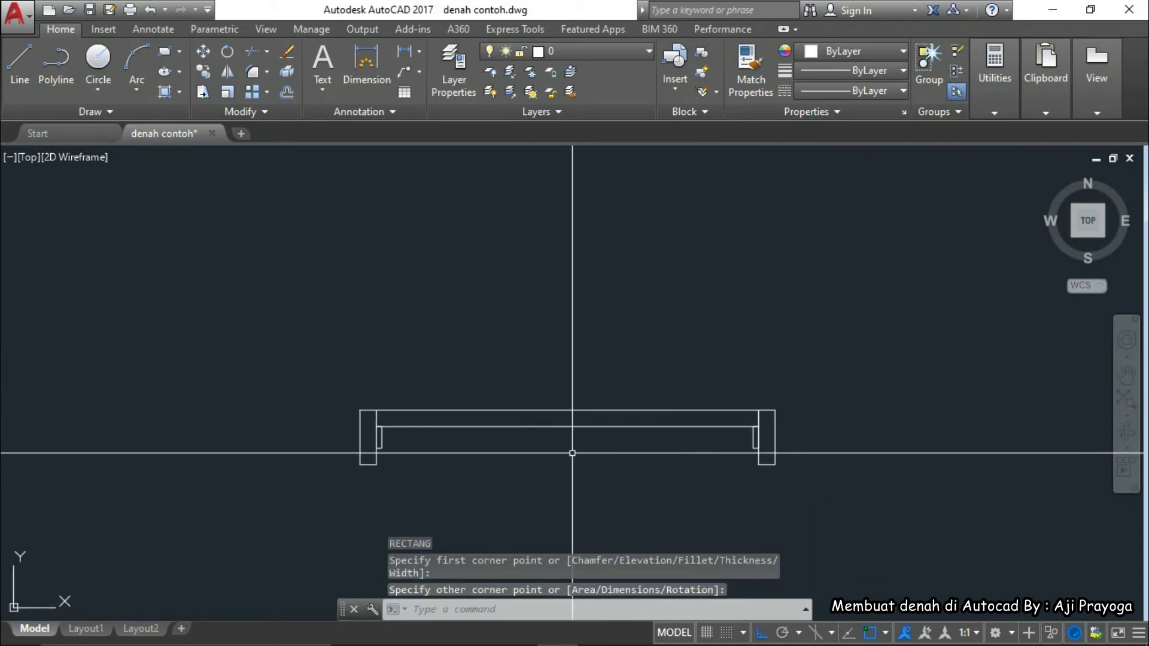
Rotate the 700 by 30 door leaf rectangle 90° counterclockwise about its upper-left corner so it stands upright
middle_drag(513, 469, 590, 446)
click(604, 422)
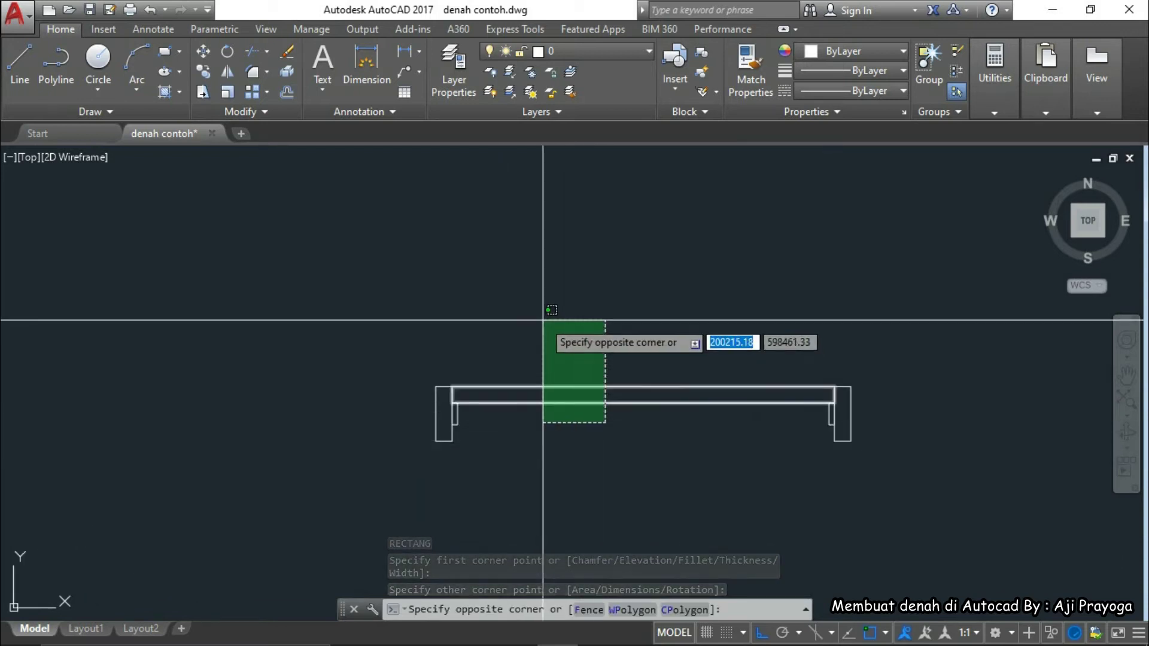
click(542, 320)
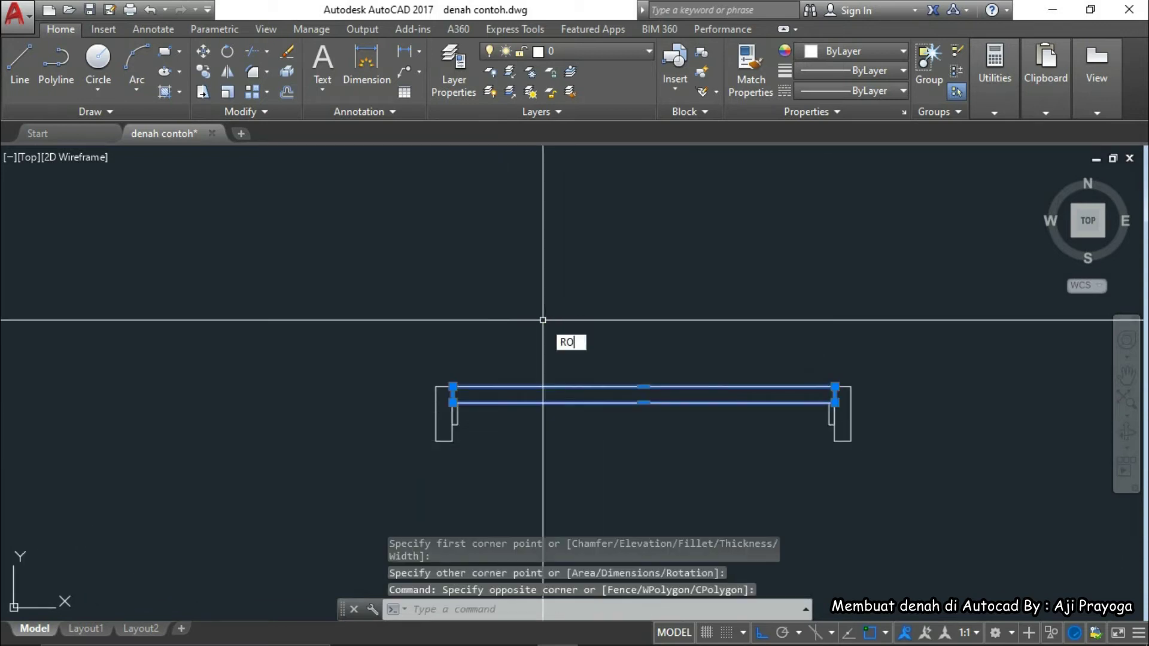
key(Return)
scroll(433, 395, up, 9)
middle_drag(500, 390, 507, 379)
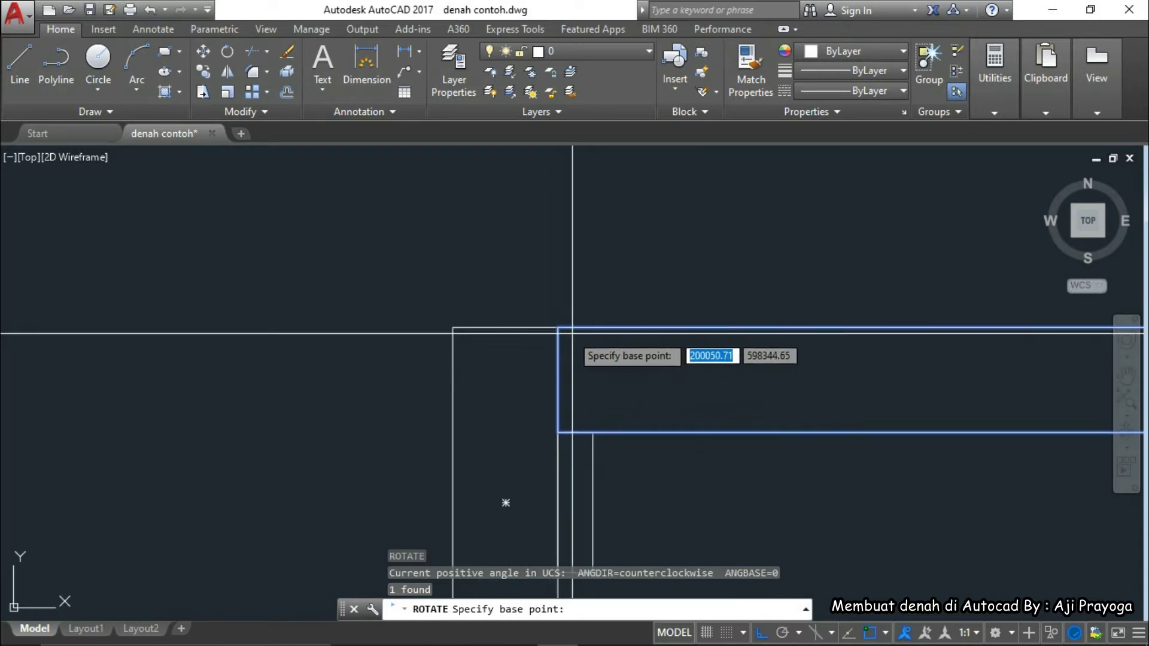
click(558, 327)
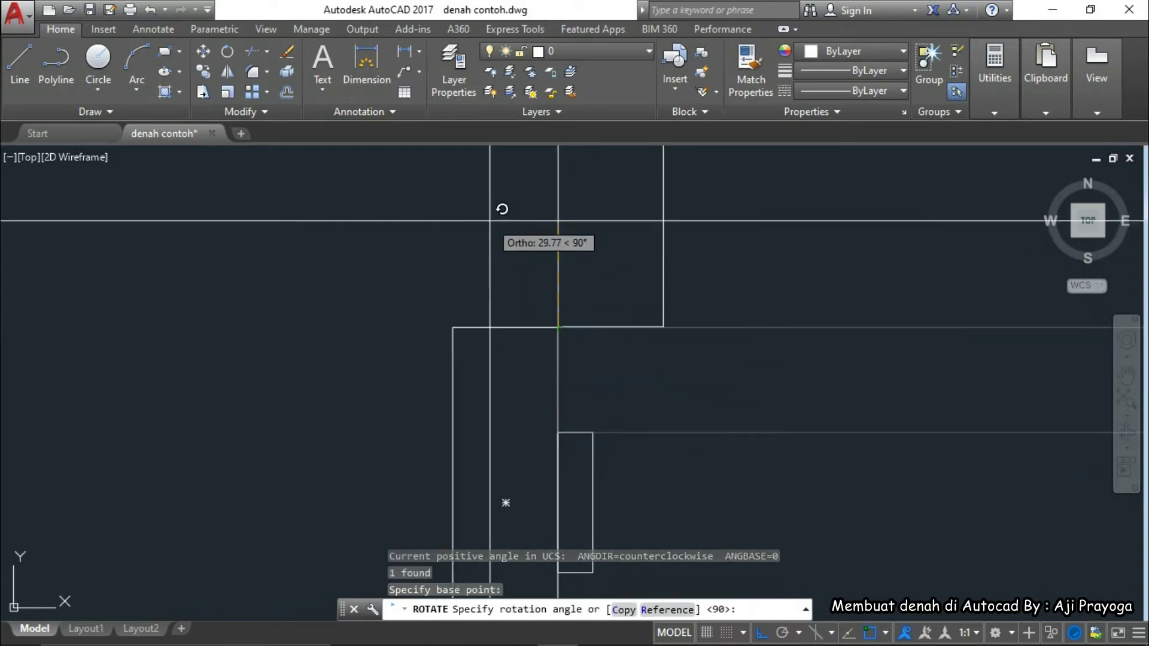
click(533, 180)
Try a three-point swing arc from the door leaf's upper-right corner to the right frame profile
scroll(544, 341, down, 9)
mouse_move(543, 341)
middle_down()
mouse_move(590, 412)
mouse_move(582, 470)
middle_up()
scroll(589, 412, up, 2)
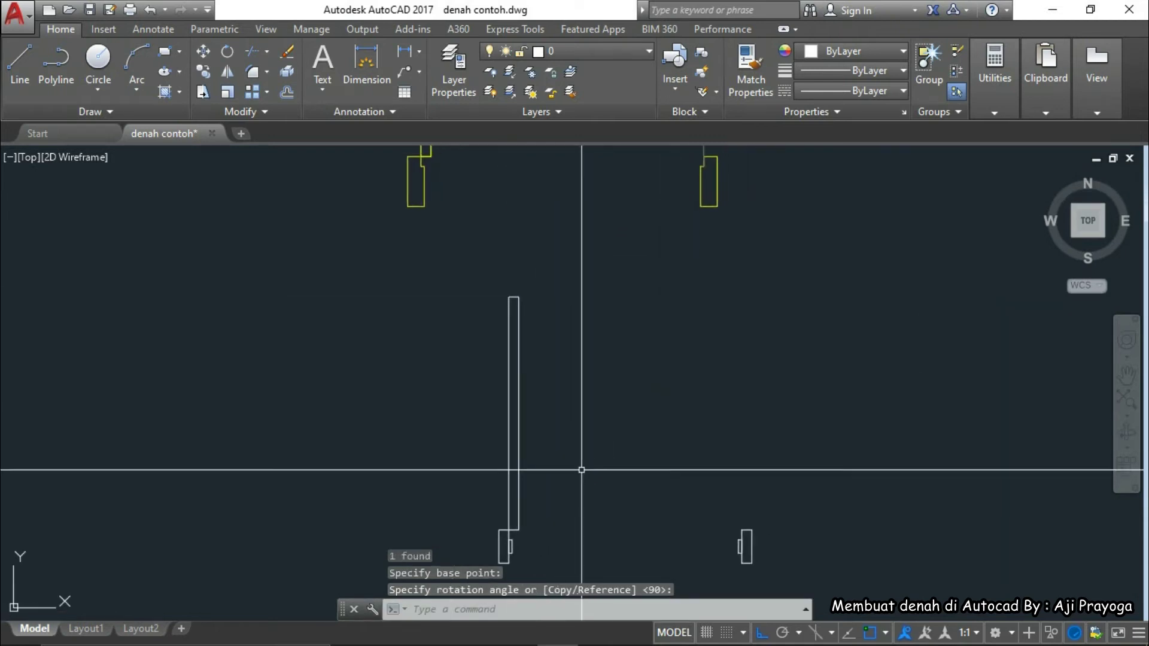
text(ARC)
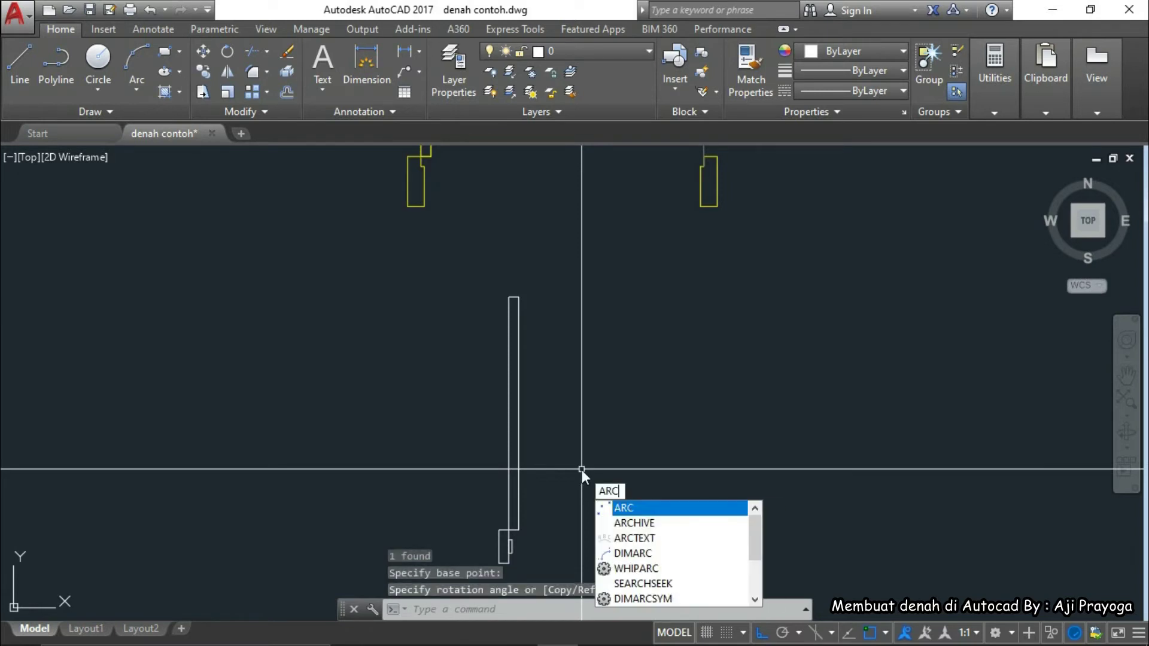
key(Return)
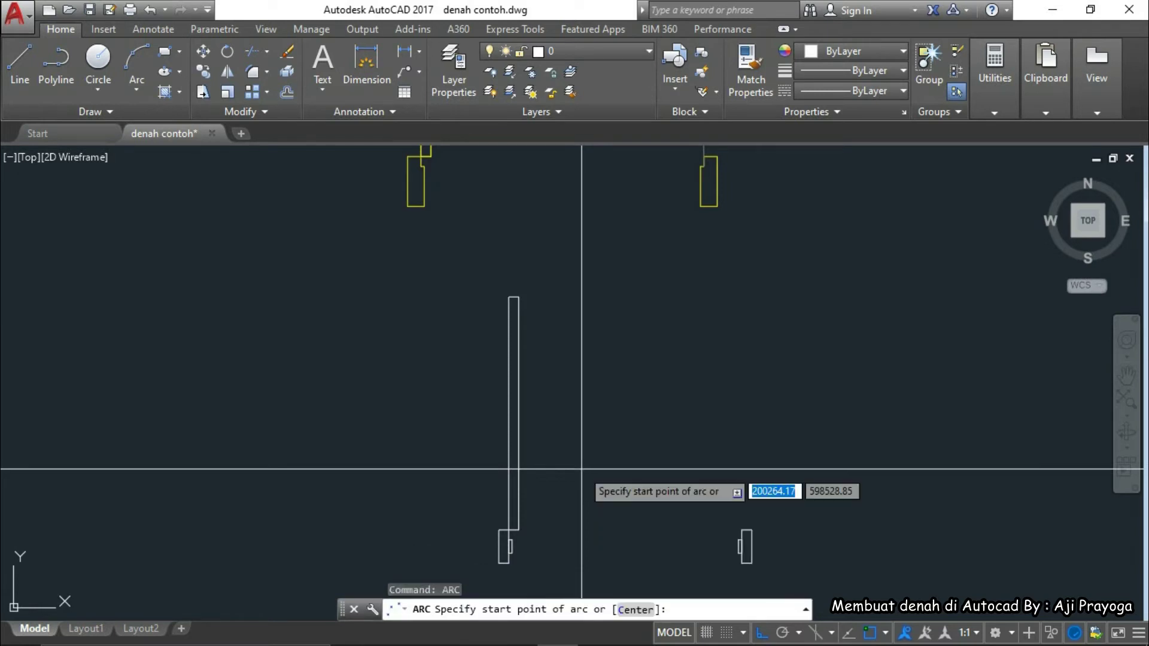
click(519, 297)
scroll(754, 521, up, 4)
click(742, 545)
scroll(693, 410, down, 3)
scroll(692, 416, up, 3)
click(692, 416)
scroll(708, 417, down, 5)
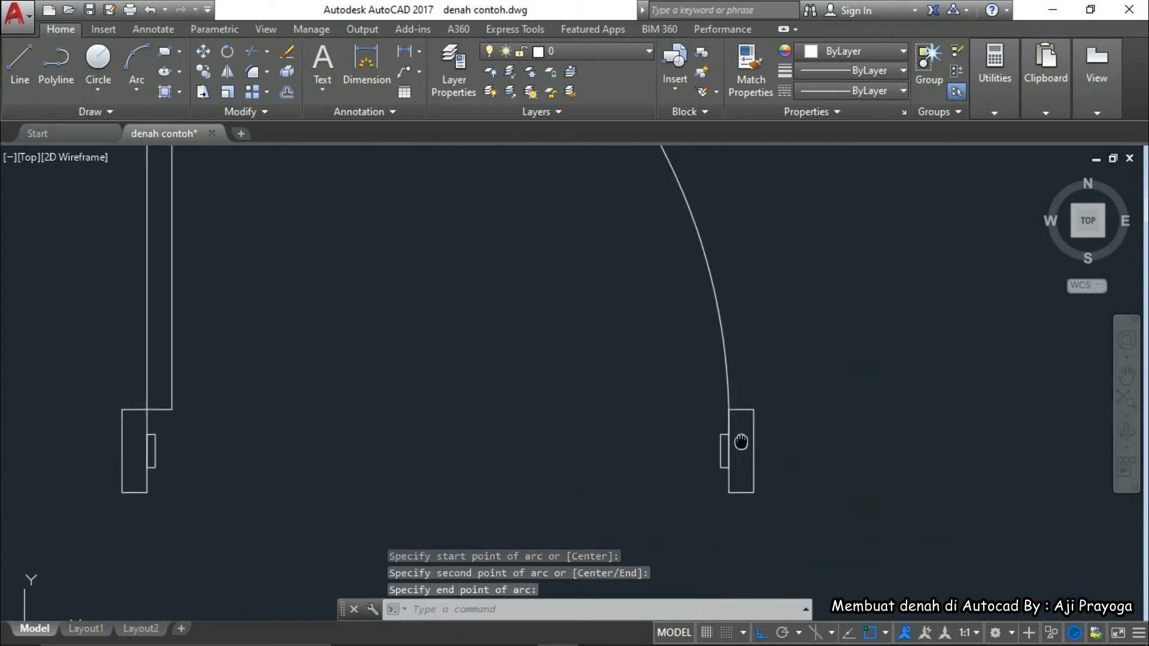
Erase the first swing arc from the new door
drag(760, 398, 686, 397)
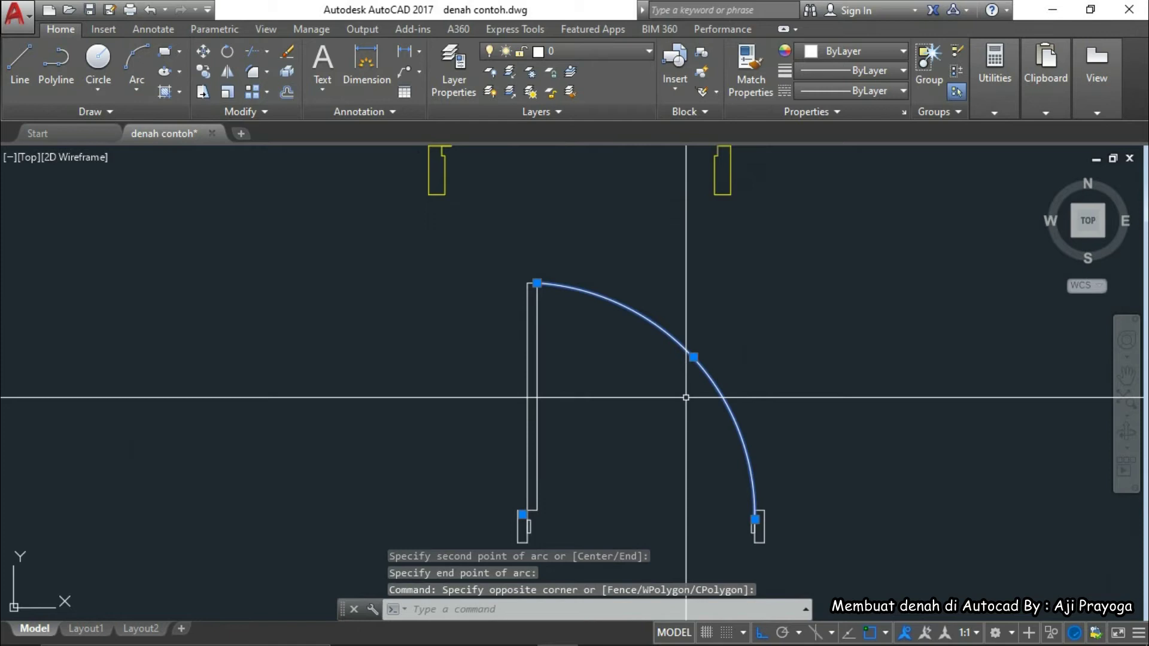
text(E)
key(Return)
Draw a three-point arc from the leaf's upper-right corner through the right profile's upper-left corner, ending at the small rectangle's upper-right corner
text(A)
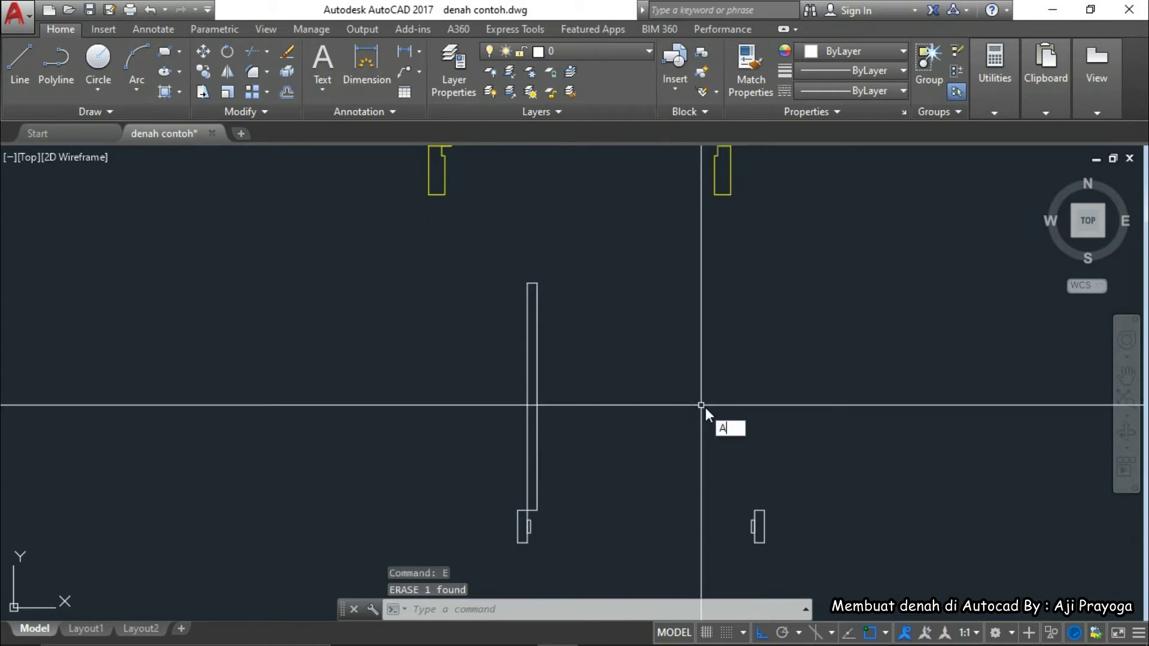
text(RC)
key(Return)
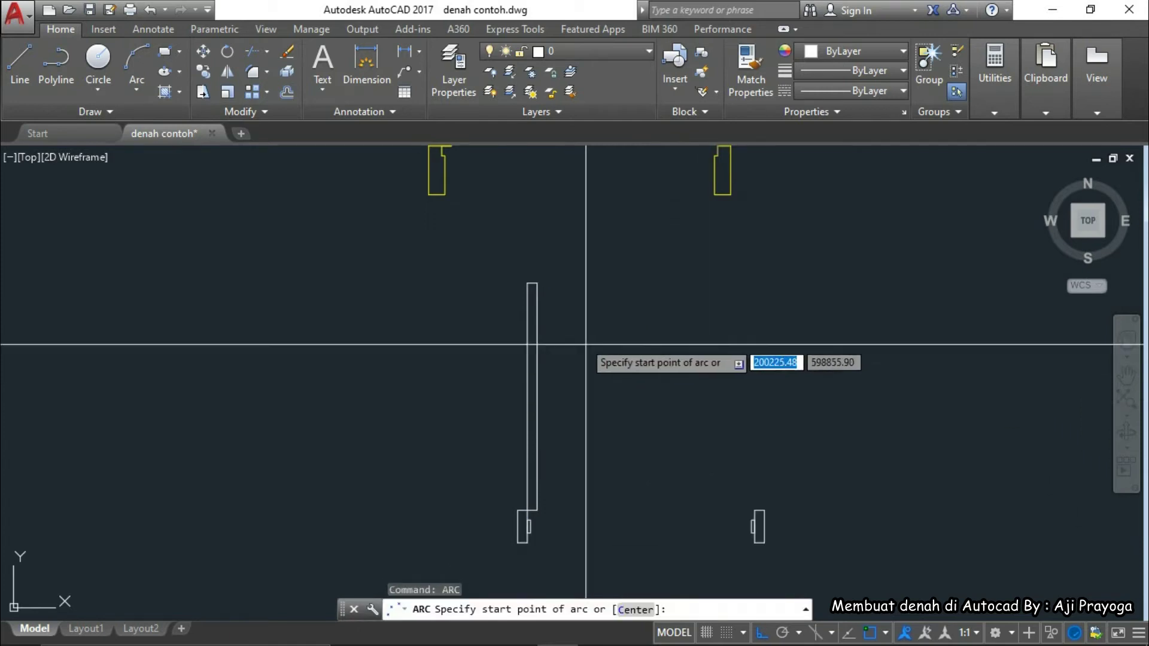
click(537, 283)
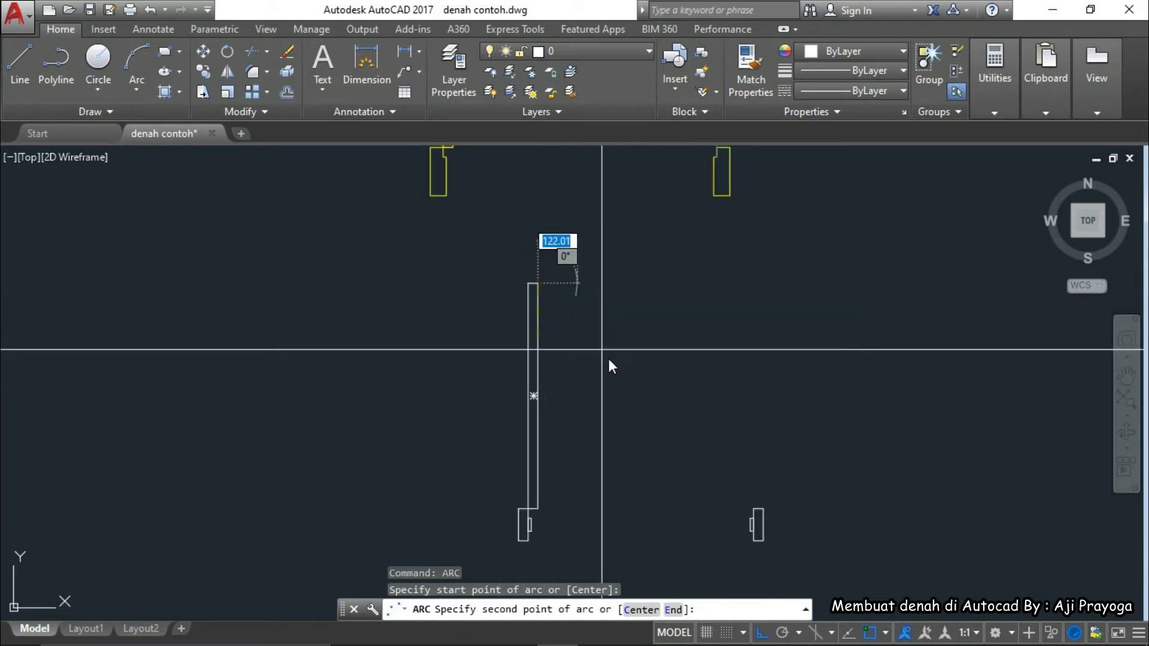
scroll(756, 527, up, 4)
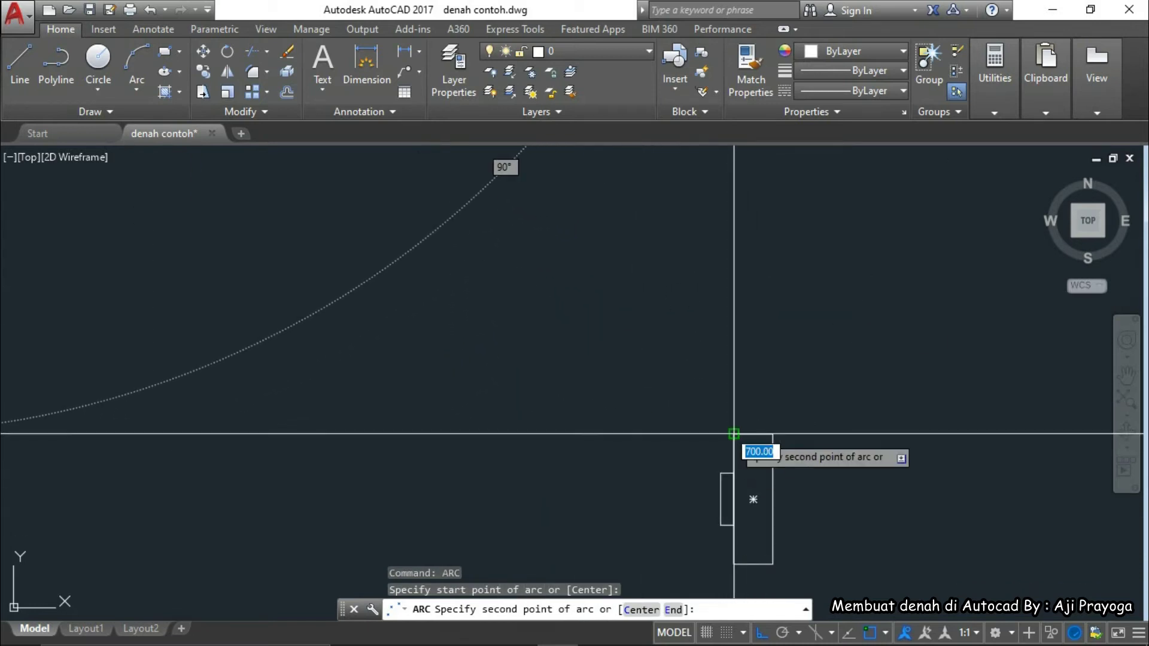
click(734, 434)
scroll(731, 436, up, 2)
click(726, 532)
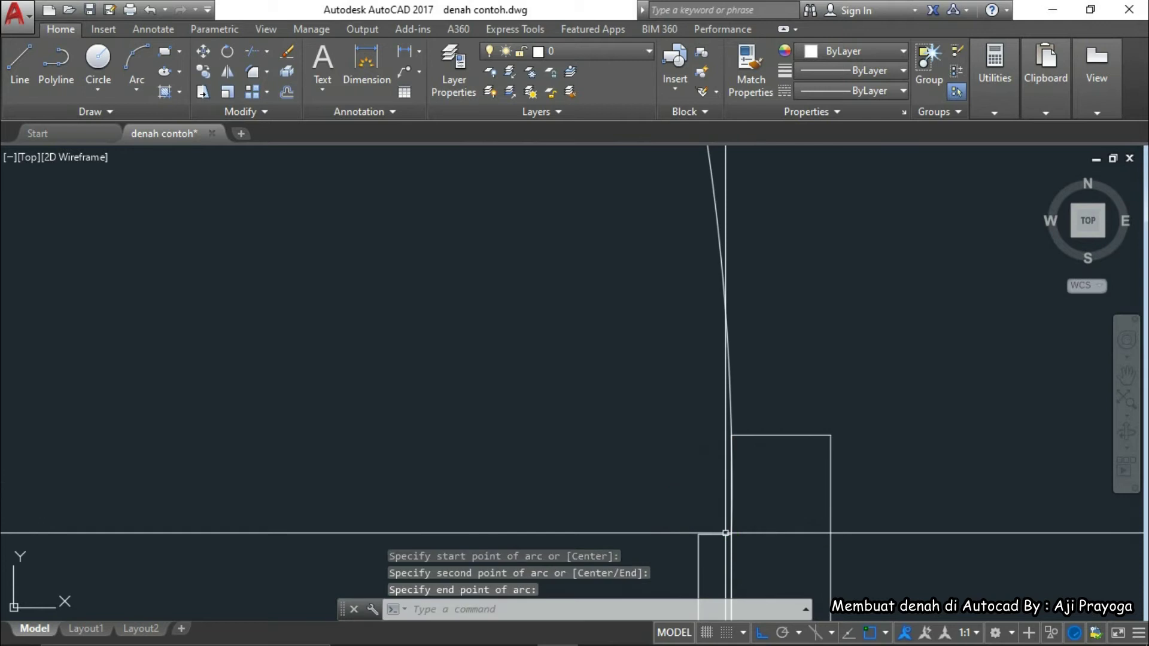
scroll(725, 533, down, 5)
Give the new door's swing arc the HIDDEN linetype and the darker gray index color
click(765, 439)
click(696, 440)
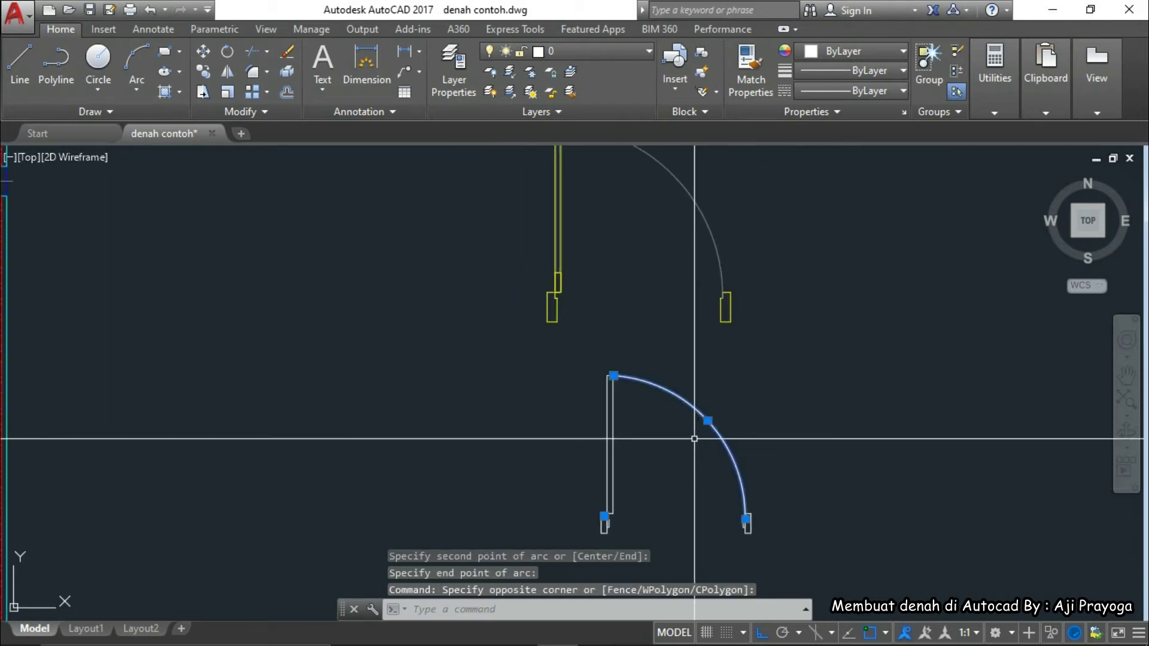
middle_drag(699, 454, 667, 469)
key(Escape)
click(727, 446)
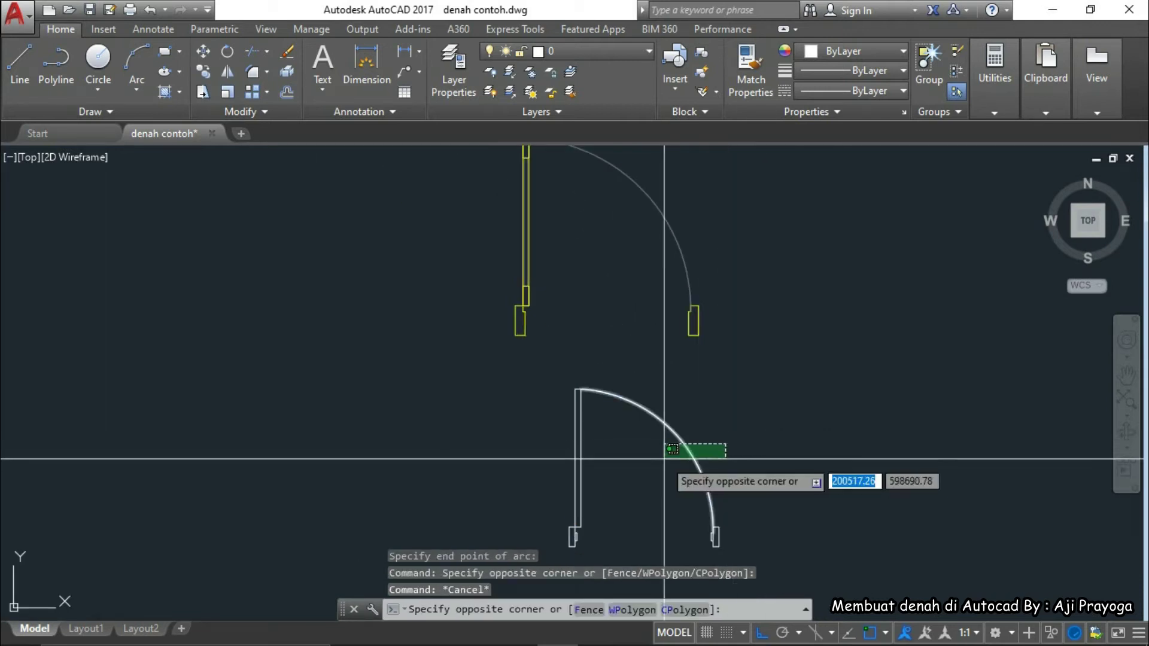
click(667, 462)
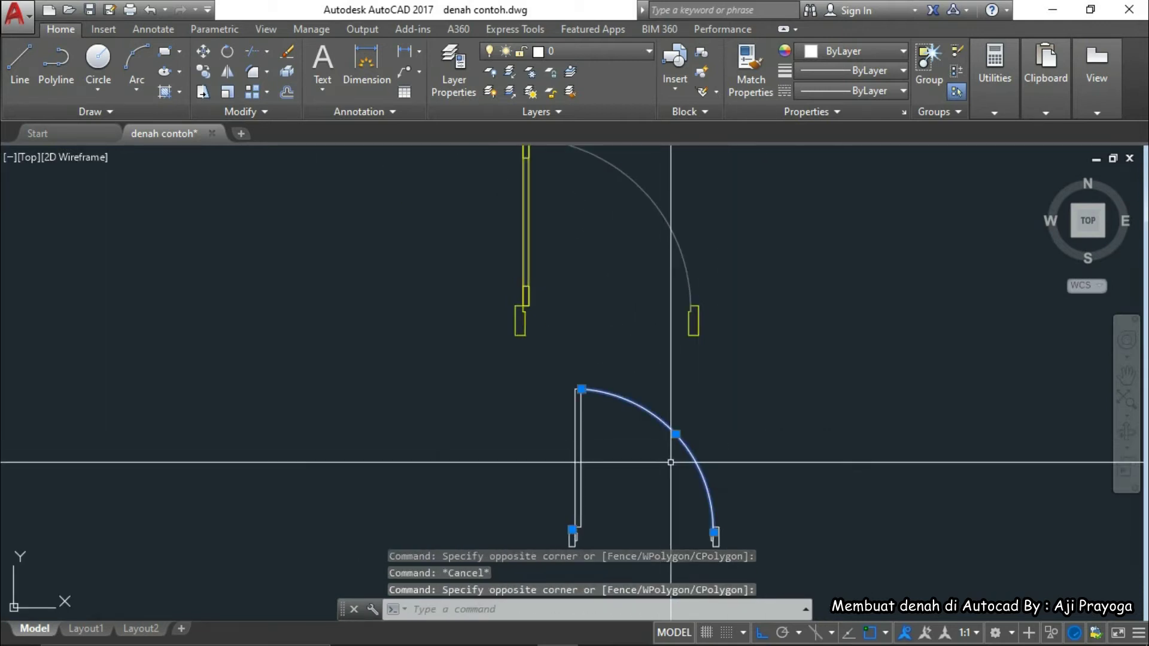
click(858, 93)
click(870, 174)
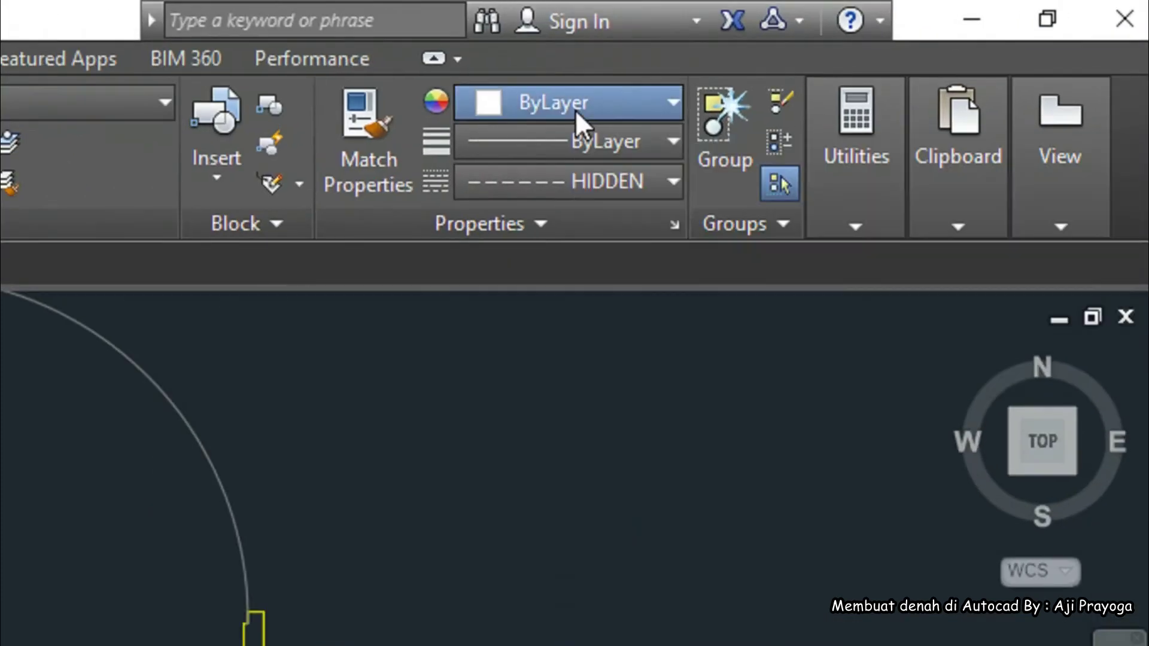
click(576, 110)
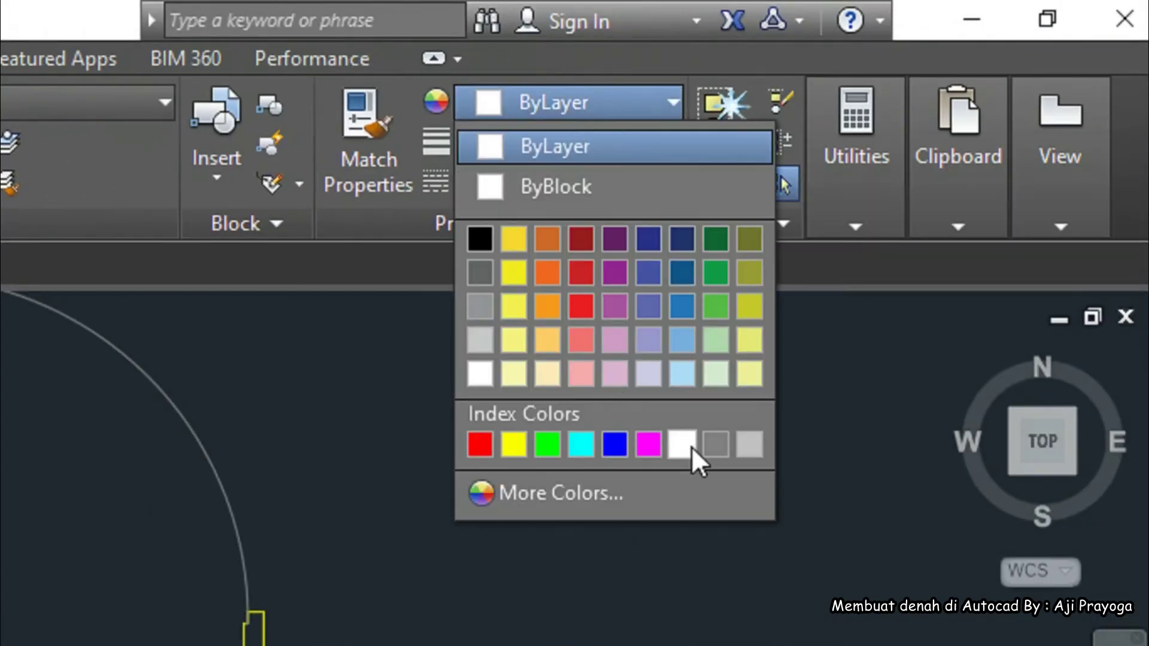
click(712, 448)
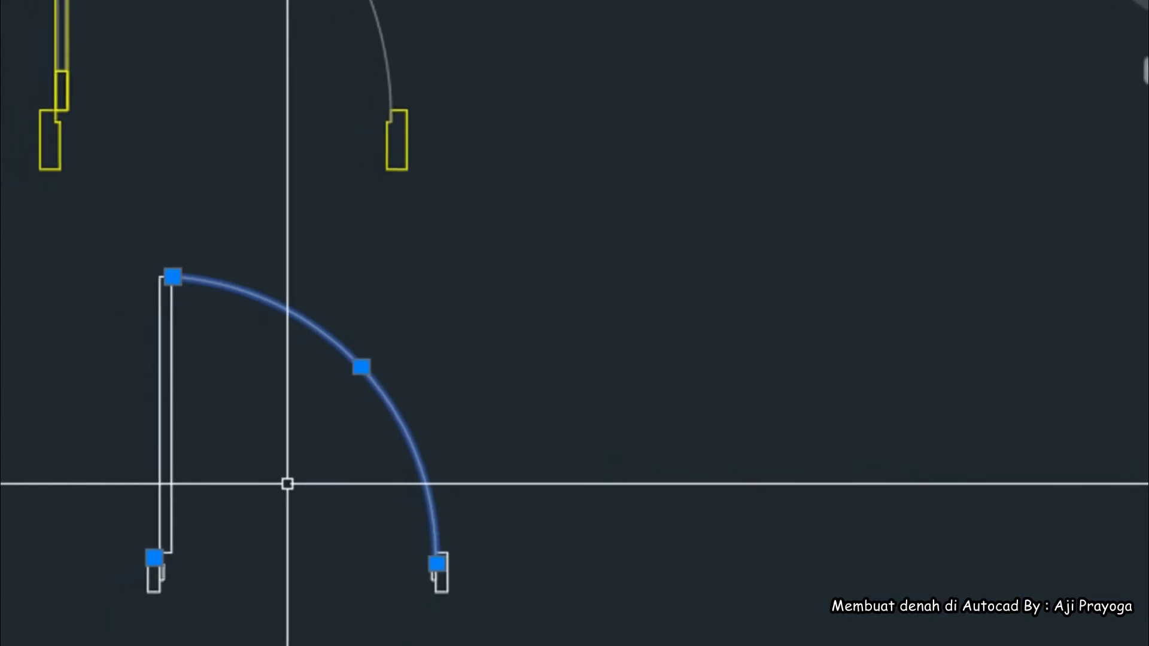
key(Escape)
Convert all parts of the new door, including frame, leaf and arc, into a block named KUSEN KM
scroll(644, 489, down, 4)
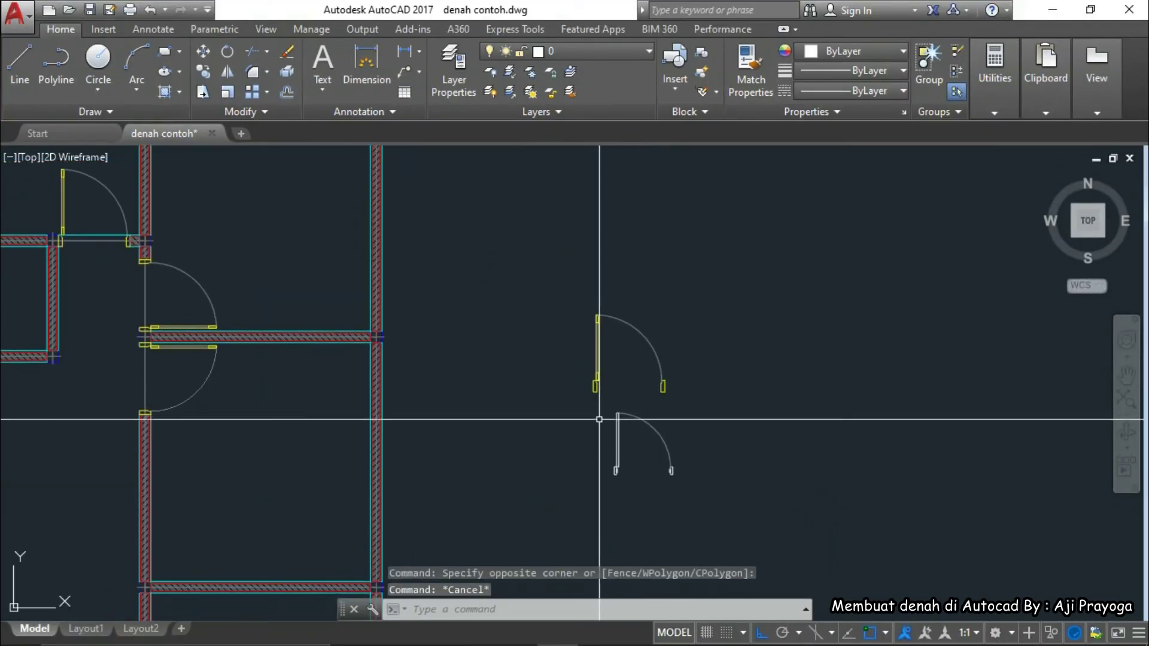
click(599, 404)
click(708, 501)
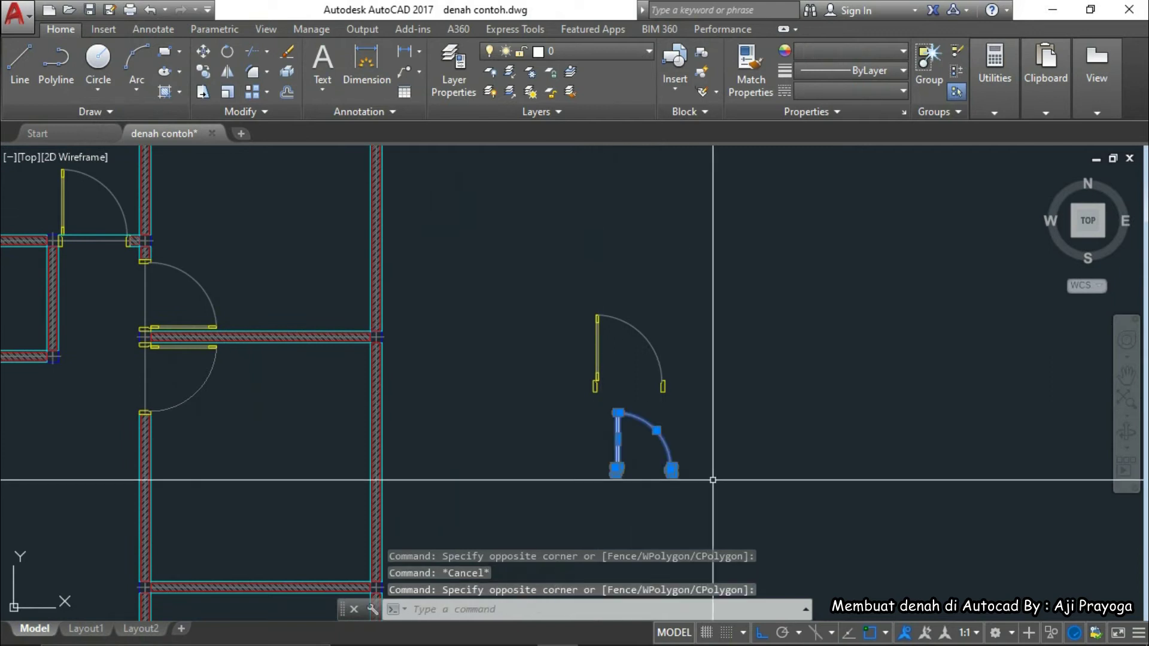
text(B)
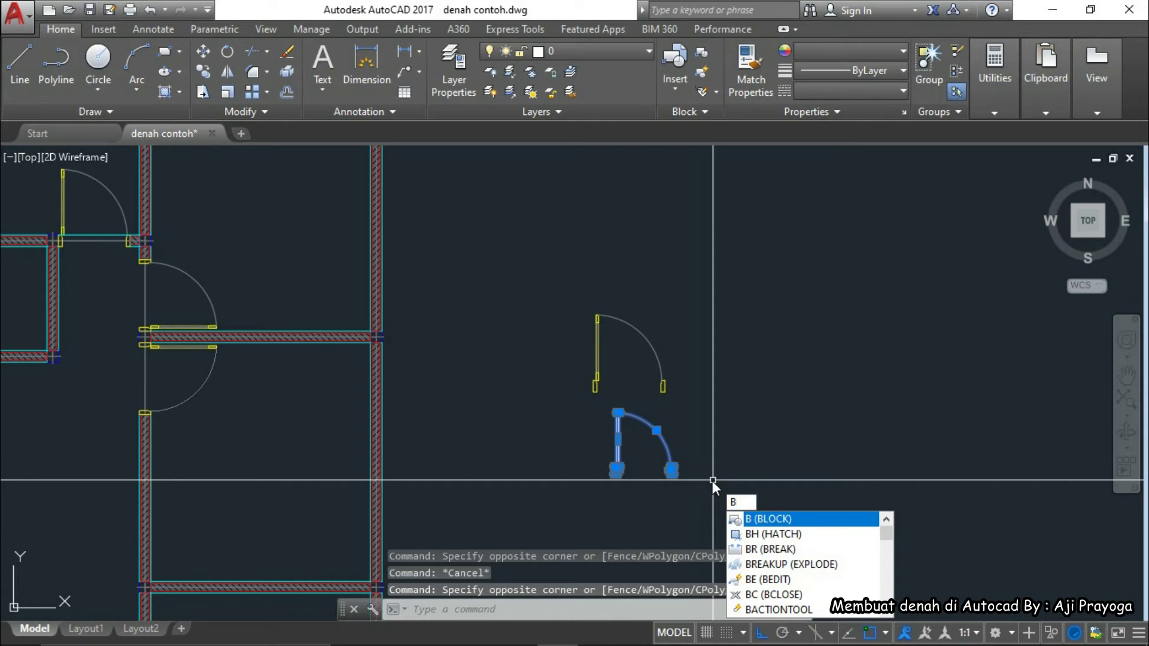
key(Return)
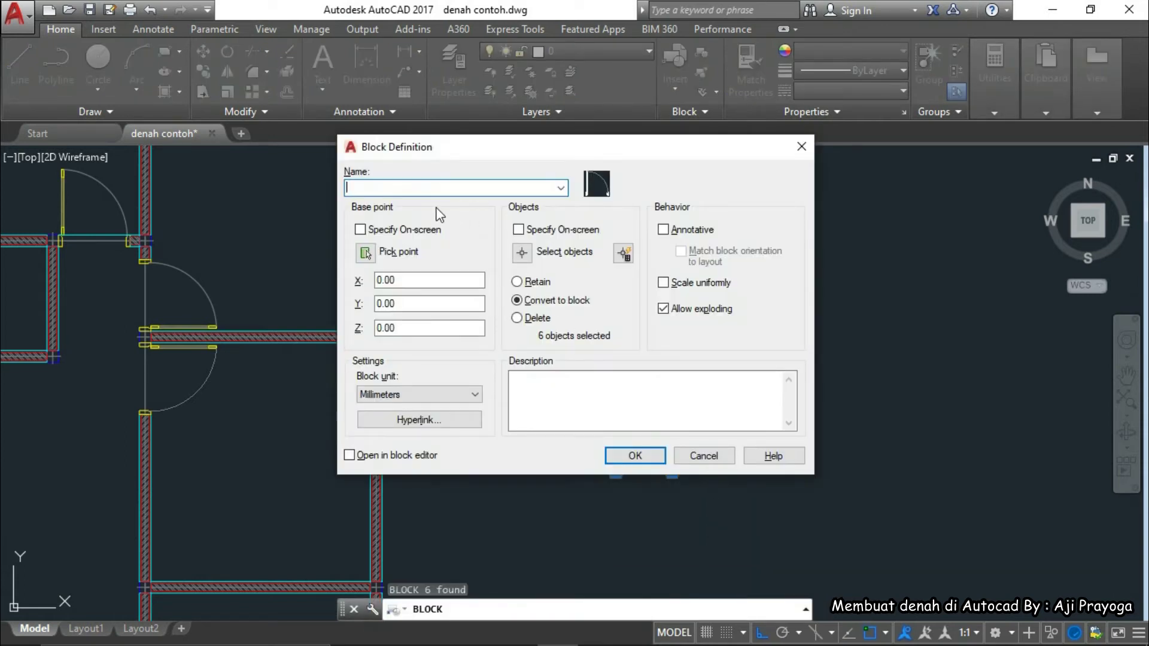
text(KUSEN KM)
click(622, 456)
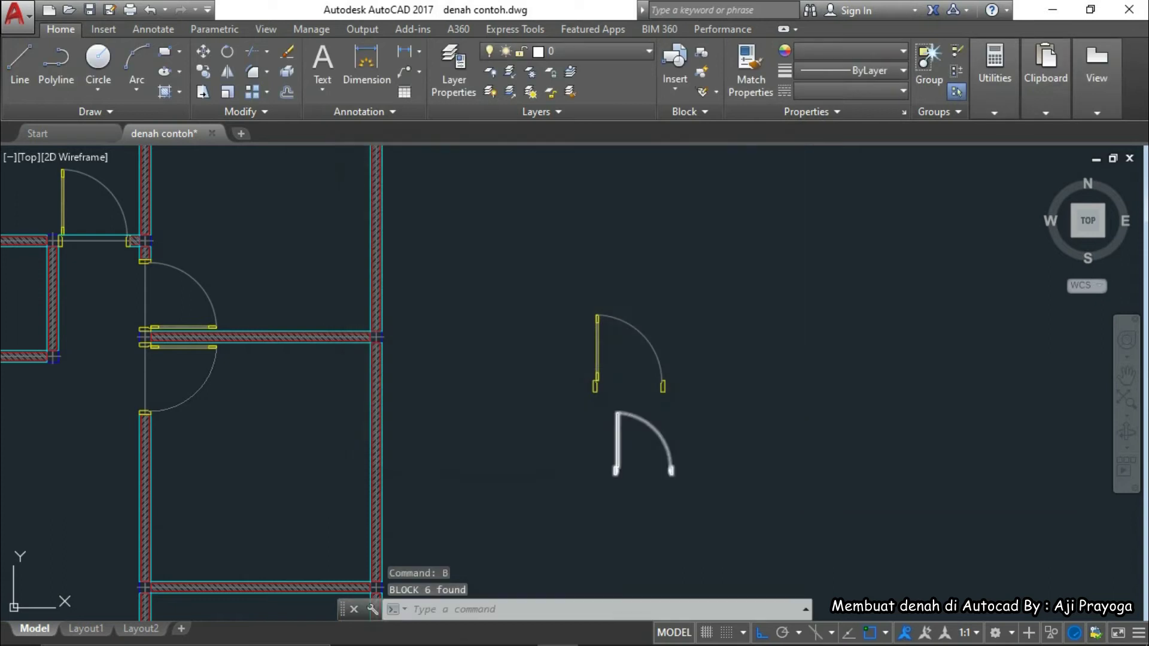
Examine the new door block up close and check that it selects as a single object
scroll(610, 477, up, 5)
scroll(609, 477, down, 3)
click(659, 426)
key(Escape)
scroll(617, 405, up, 4)
scroll(617, 404, down, 2)
click(669, 426)
click(610, 406)
scroll(610, 405, down, 2)
middle_drag(609, 405, 642, 424)
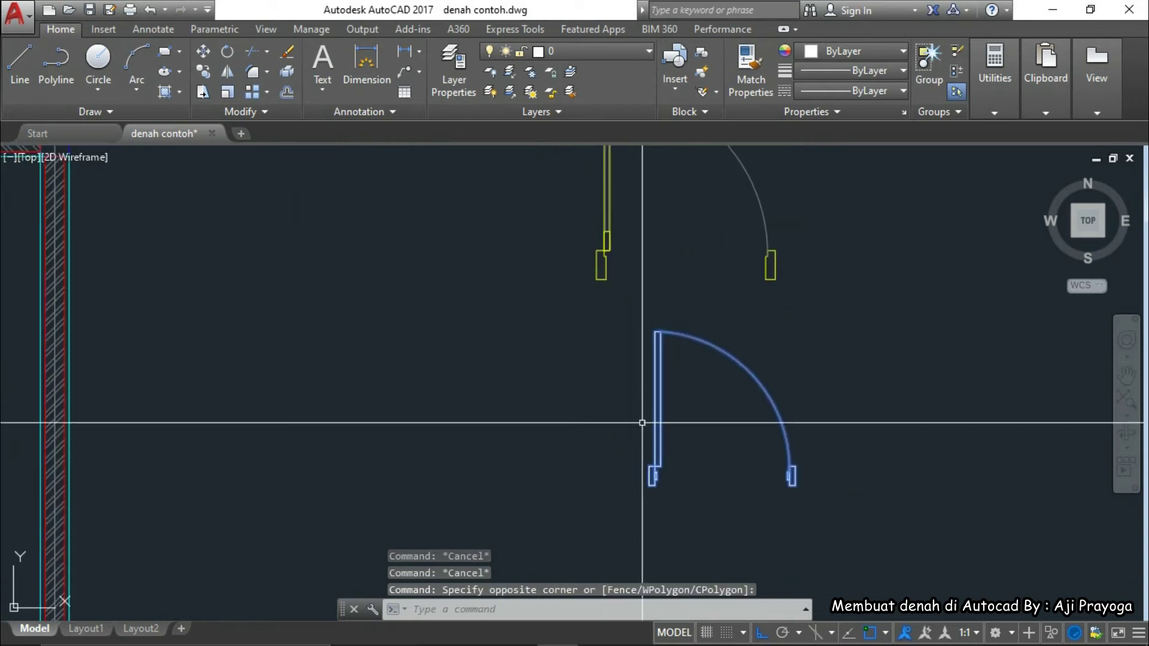
key(Escape)
Match the properties of the existing yellow door block onto the new KUSEN KM door block
middle_drag(587, 359, 609, 391)
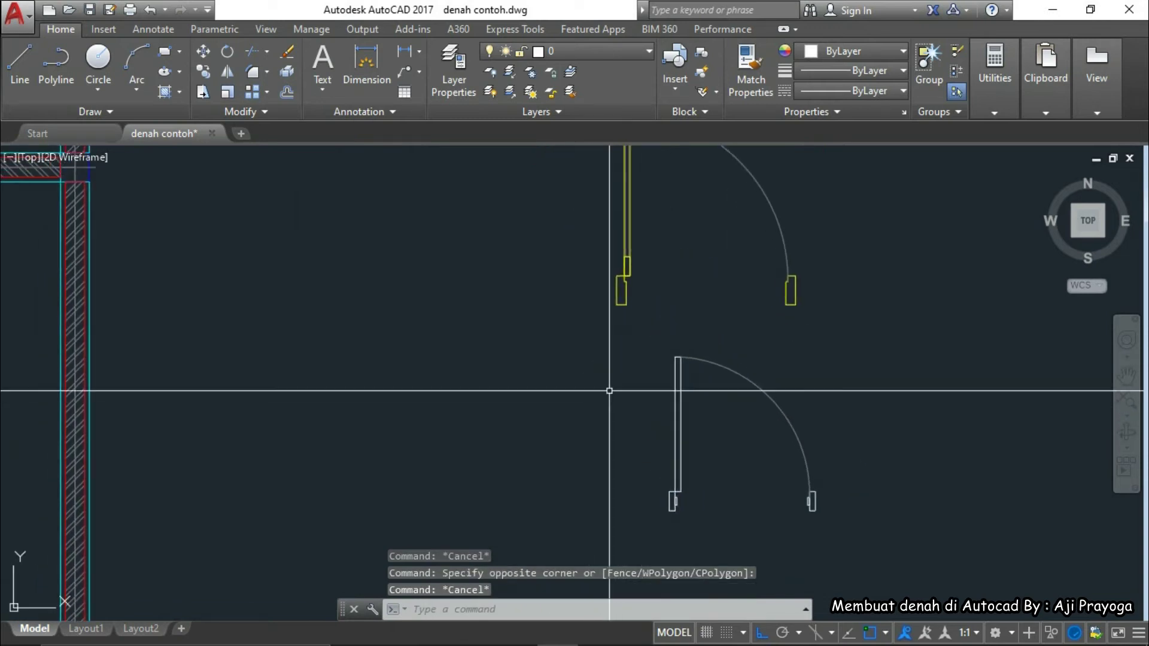
text(A)
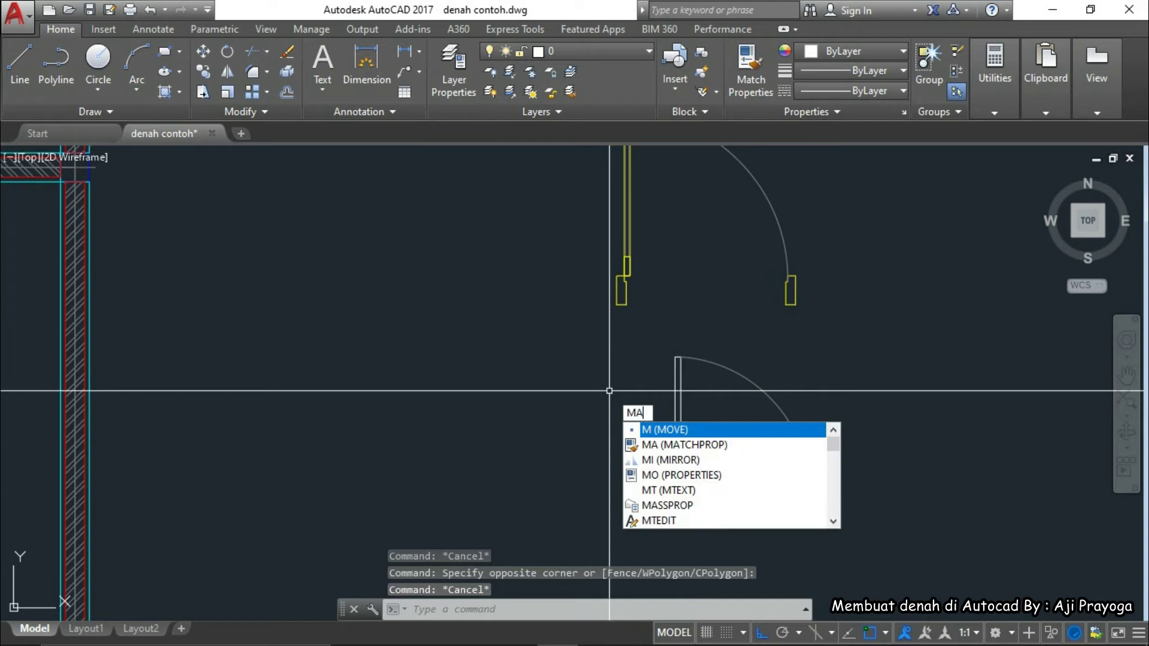
key(Return)
scroll(609, 391, down, 4)
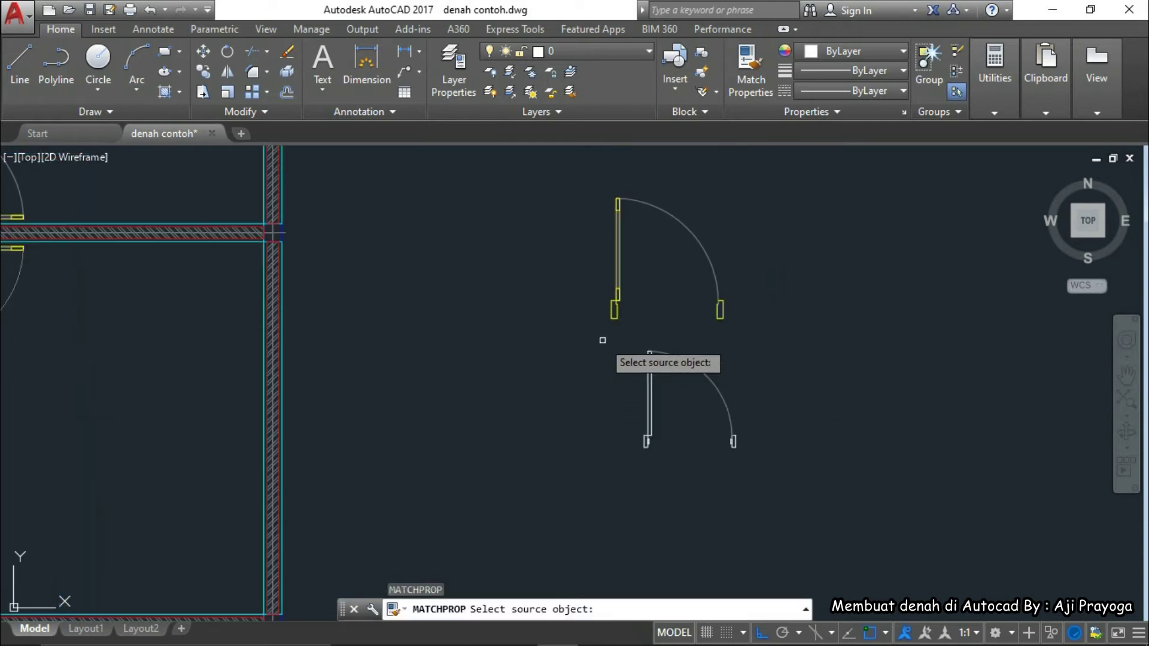
scroll(628, 371, up, 6)
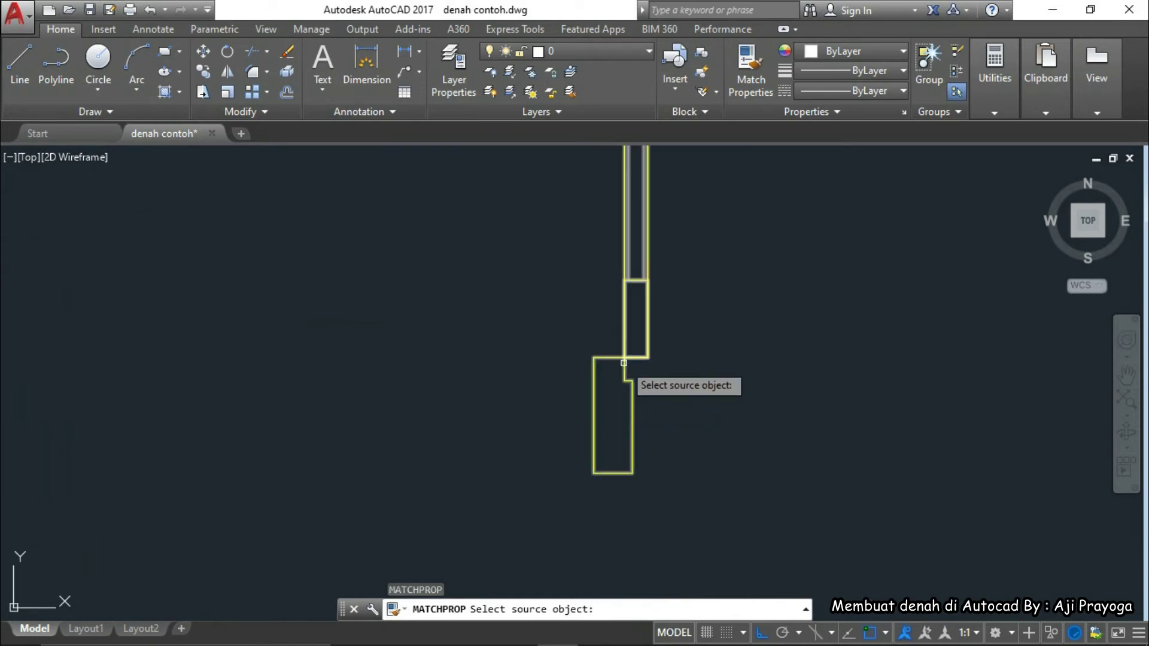
scroll(624, 358, down, 3)
scroll(616, 419, up, 3)
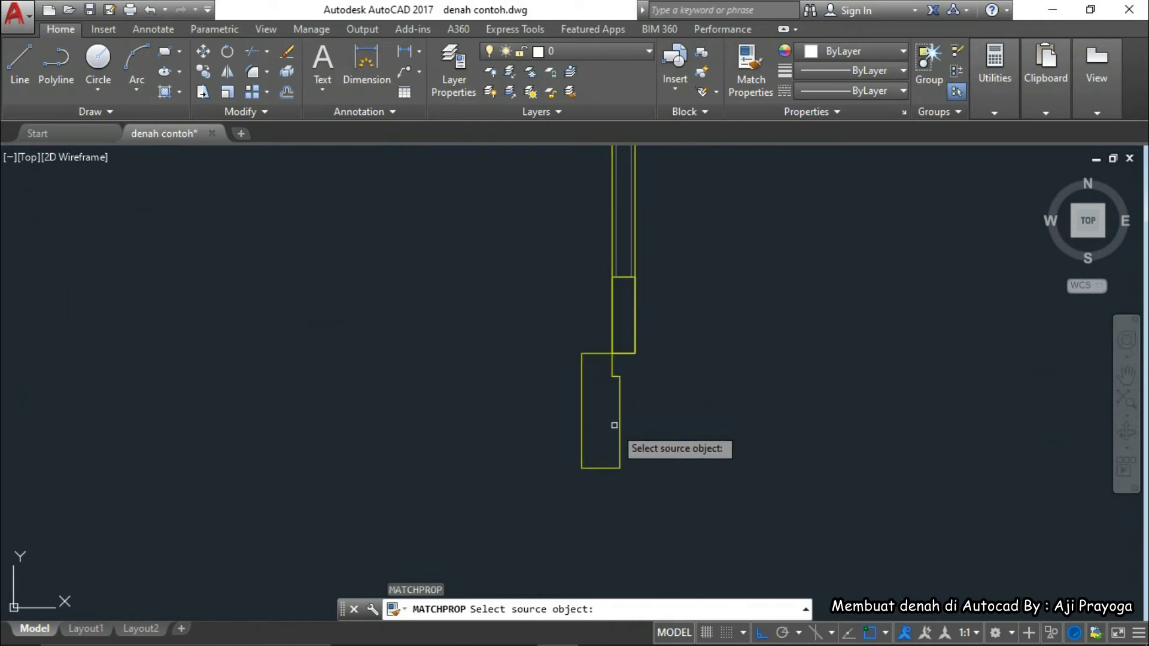
click(620, 396)
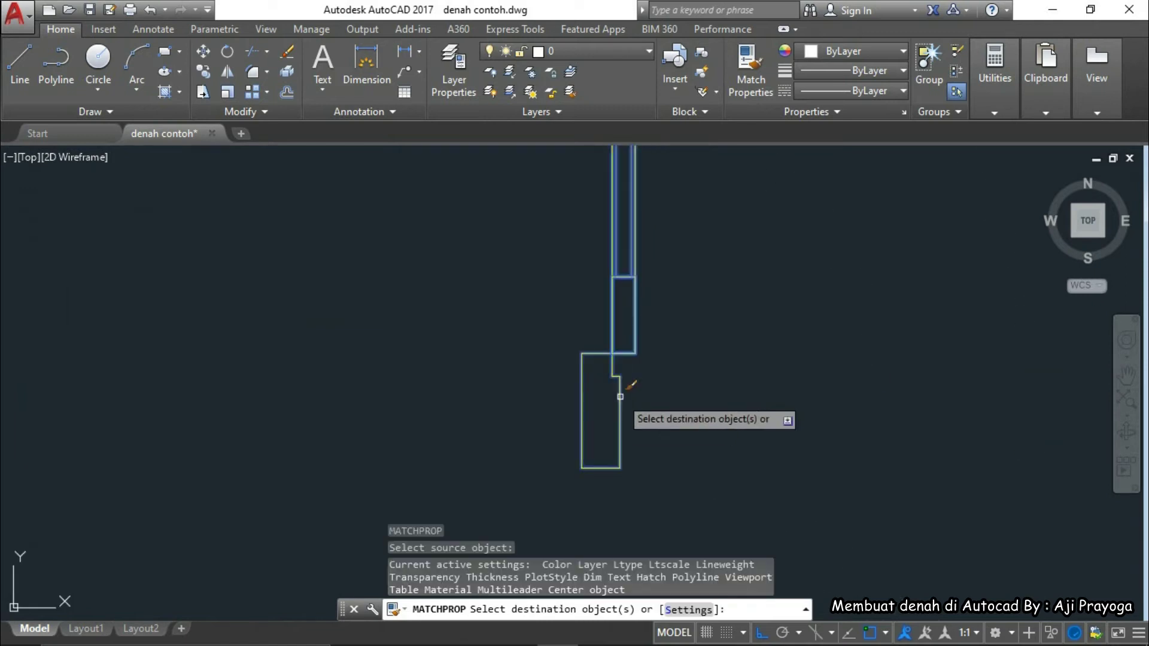
scroll(638, 232, down, 3)
scroll(679, 442, up, 3)
click(688, 446)
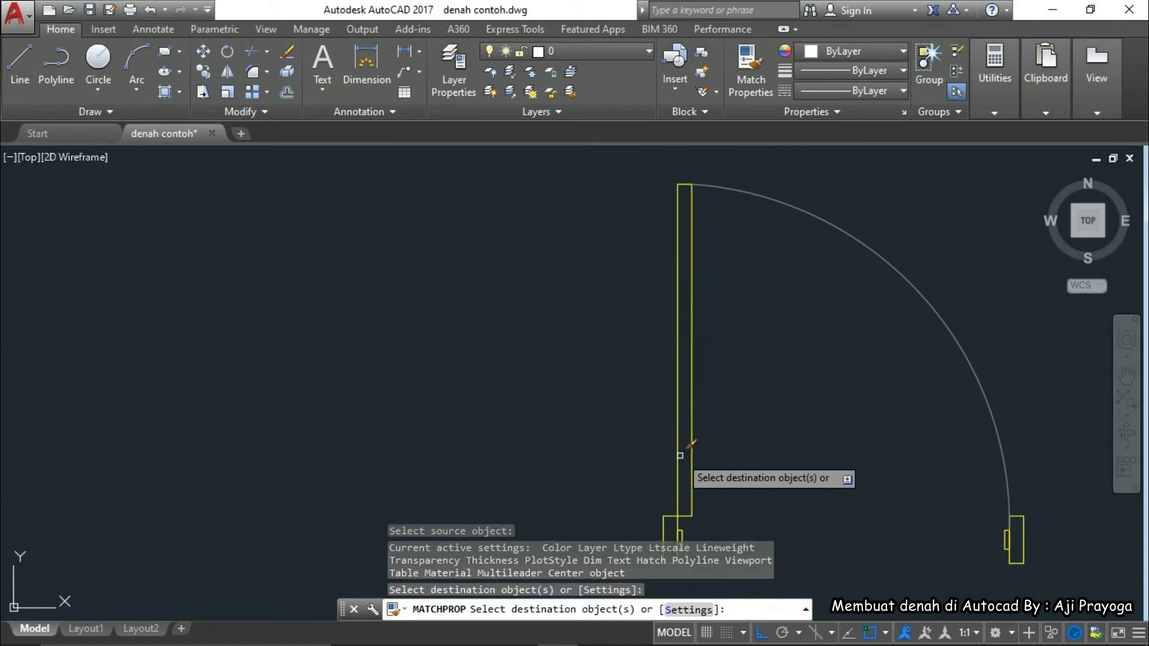
scroll(658, 372, down, 3)
key(Return)
scroll(679, 410, down, 2)
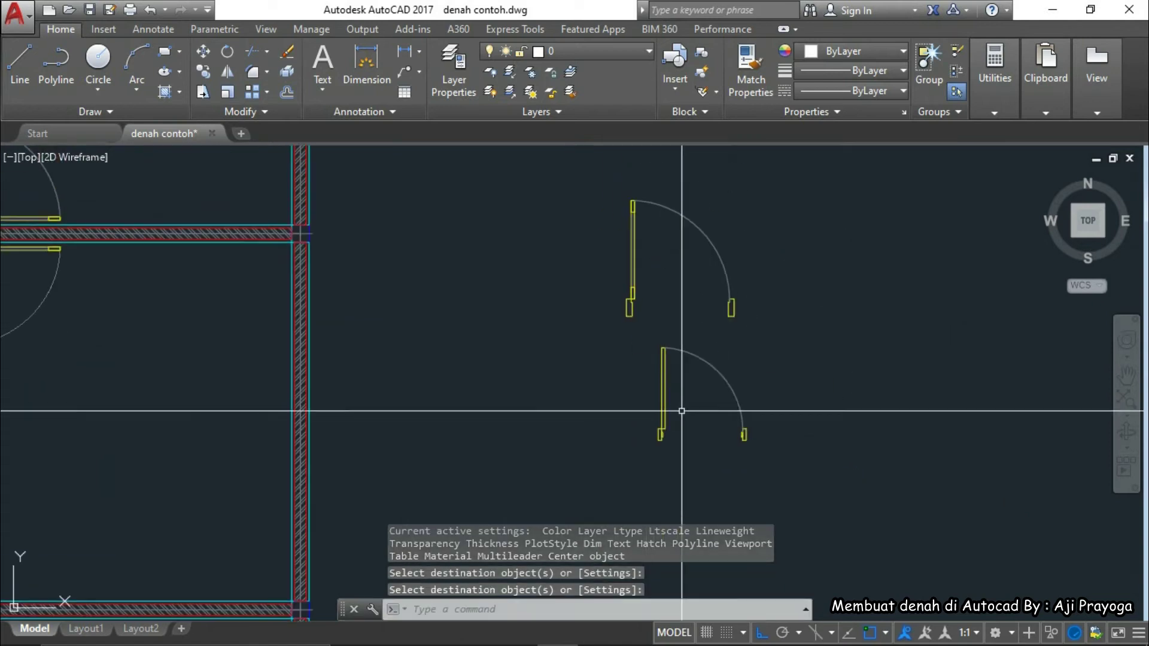
Rotate the KUSEN KM block 90 degrees counterclockwise so its leaf lies horizontally with the swing arc above it
click(626, 396)
scroll(626, 396, down, 4)
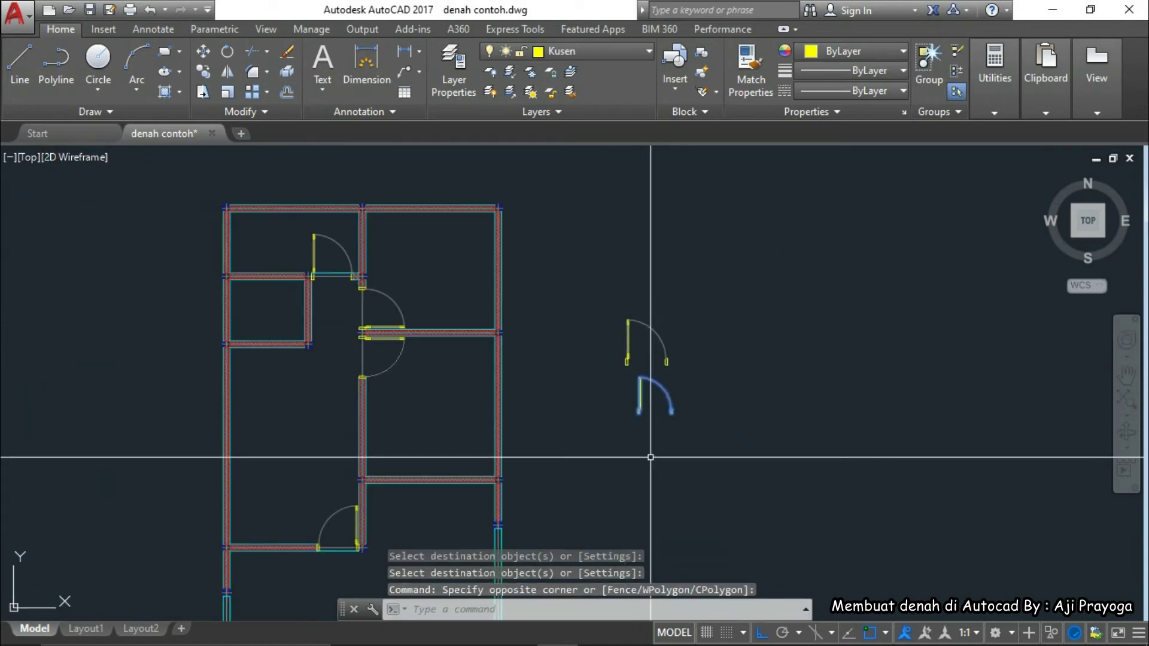
scroll(647, 429, up, 6)
text(R)
mouse_move(690, 478)
middle_down()
mouse_move(645, 494)
mouse_move(684, 473)
mouse_move(797, 340)
middle_up()
click(668, 477)
click(662, 438)
click(785, 361)
click(762, 423)
middle_drag(762, 423, 762, 481)
Move the door block by its lower frame's bottom midpoint onto the lower end of the small left room's right wall
text(M)
key(Return)
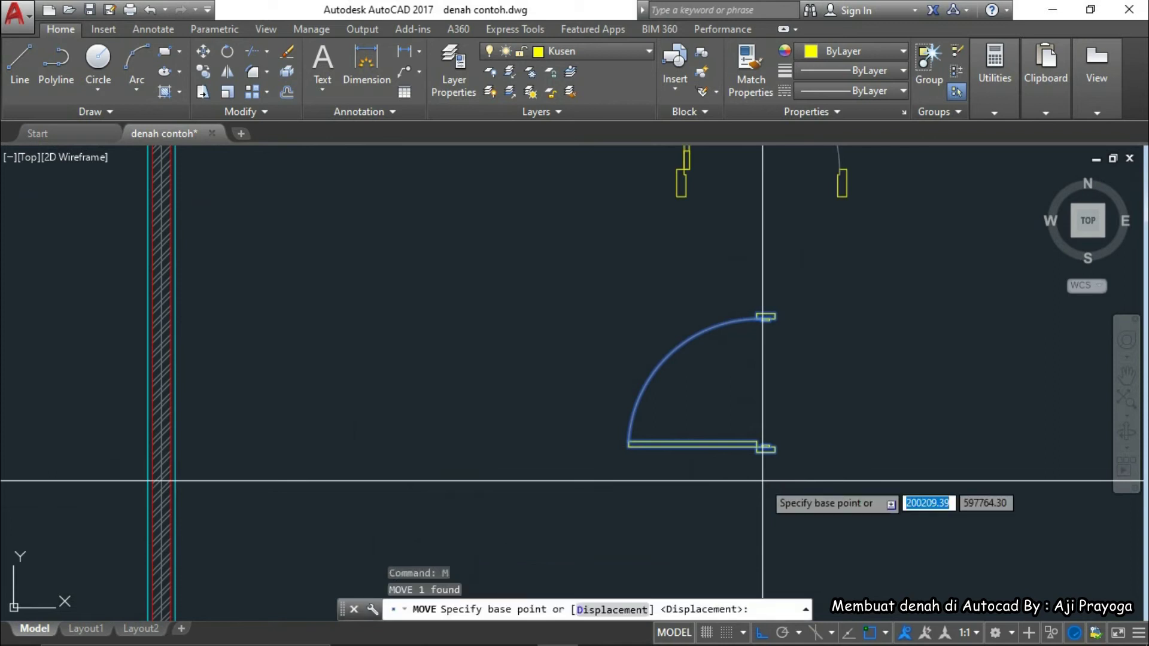
click(764, 446)
scroll(792, 464, down, 4)
scroll(523, 393, up, 6)
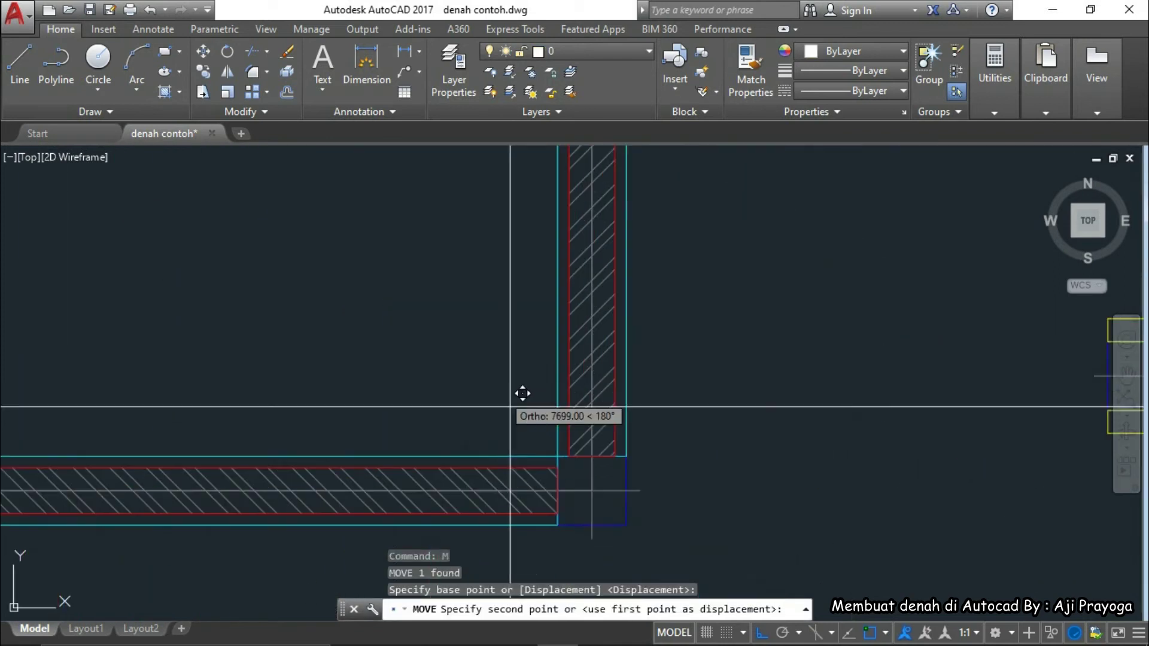
click(605, 442)
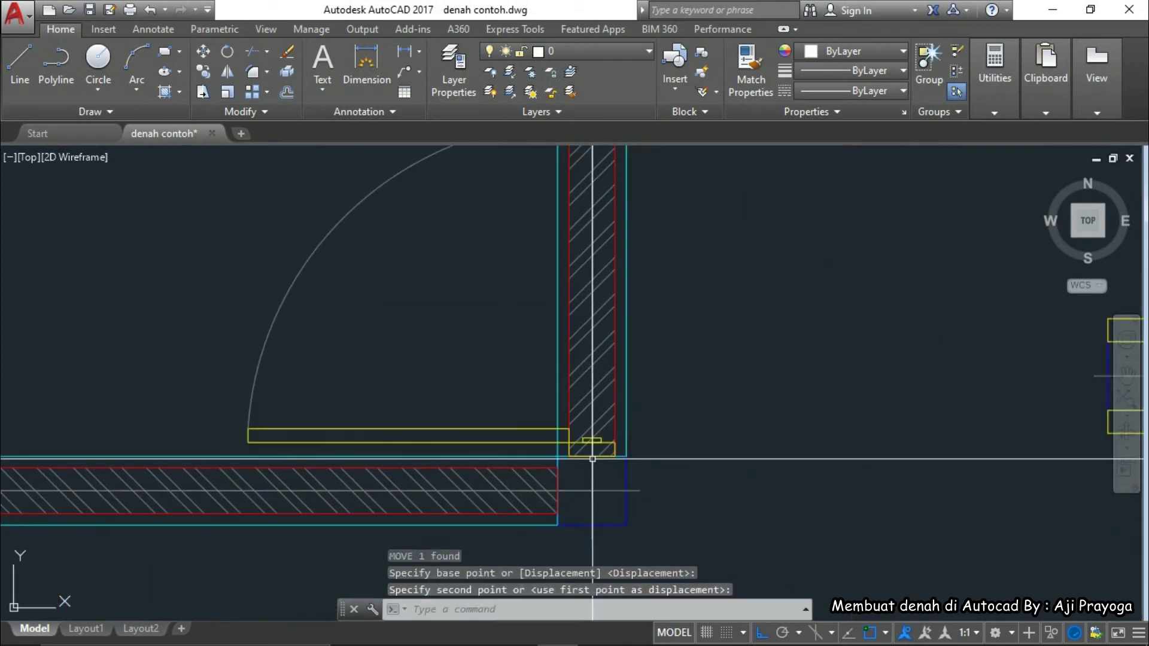
key(Escape)
Stretch the lower end of the small room's right wall, including its hatch, up to the top of the door's upper frame
scroll(648, 400, up, 4)
click(656, 393)
click(413, 359)
scroll(588, 353, down, 4)
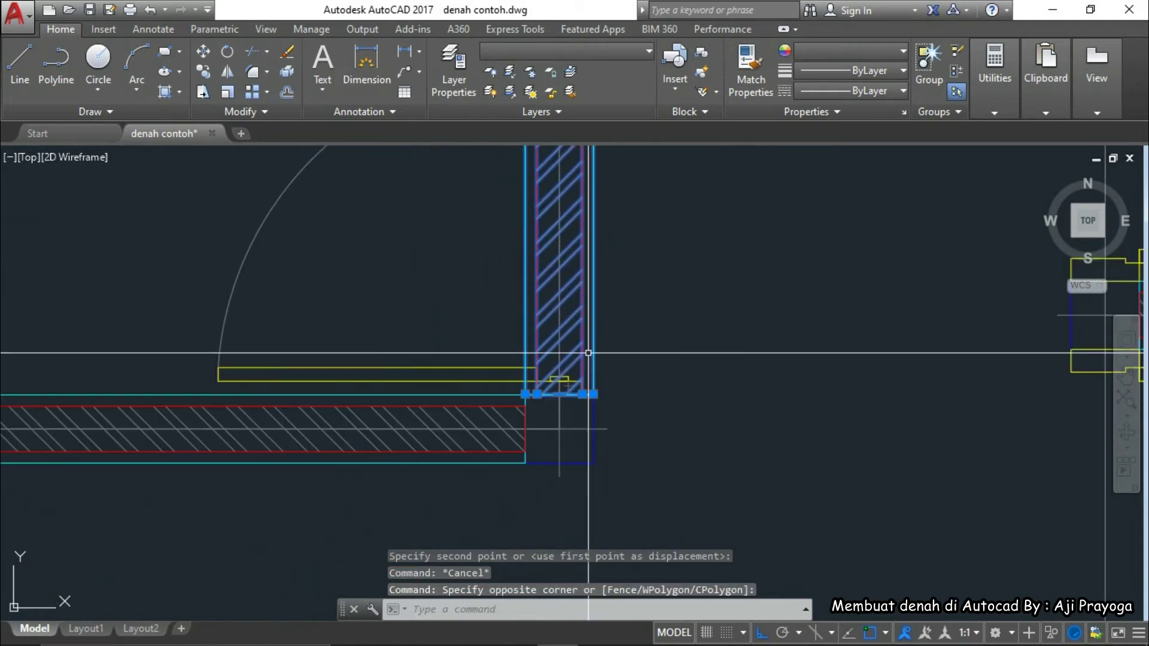
click(560, 394)
middle_drag(562, 308, 571, 542)
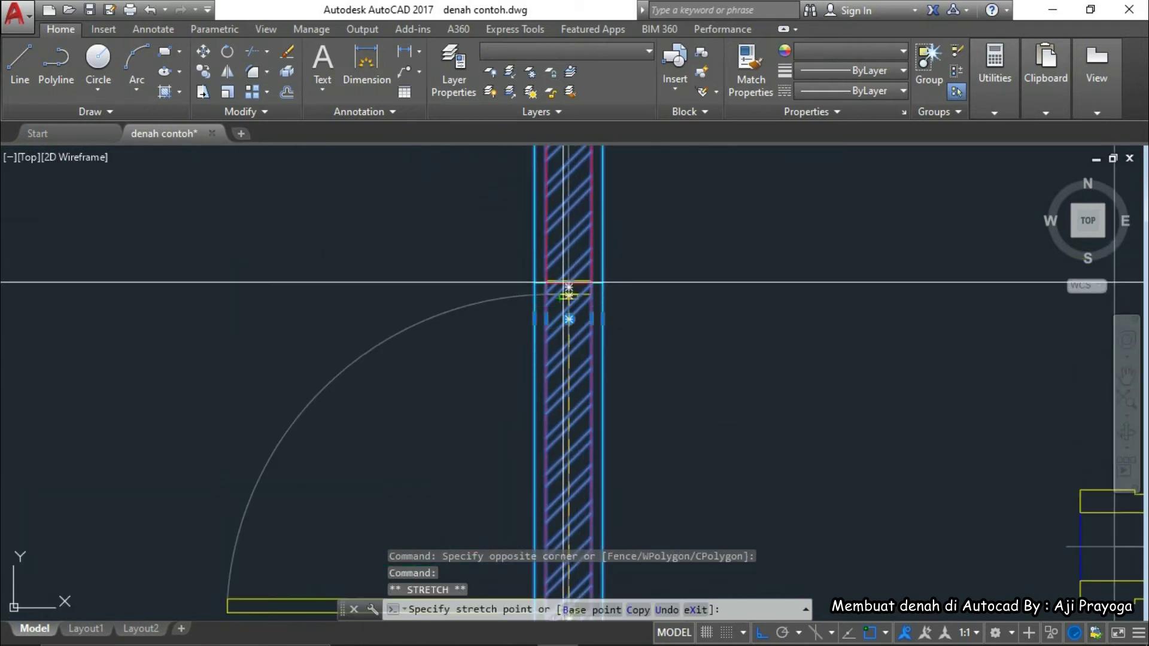
key(Escape)
key(Escape)
Draw a line along the door opening's inner side, from the shortened wall's lower-left corner to the lower wall's upper-right corner
middle_drag(539, 385, 594, 385)
click(542, 353)
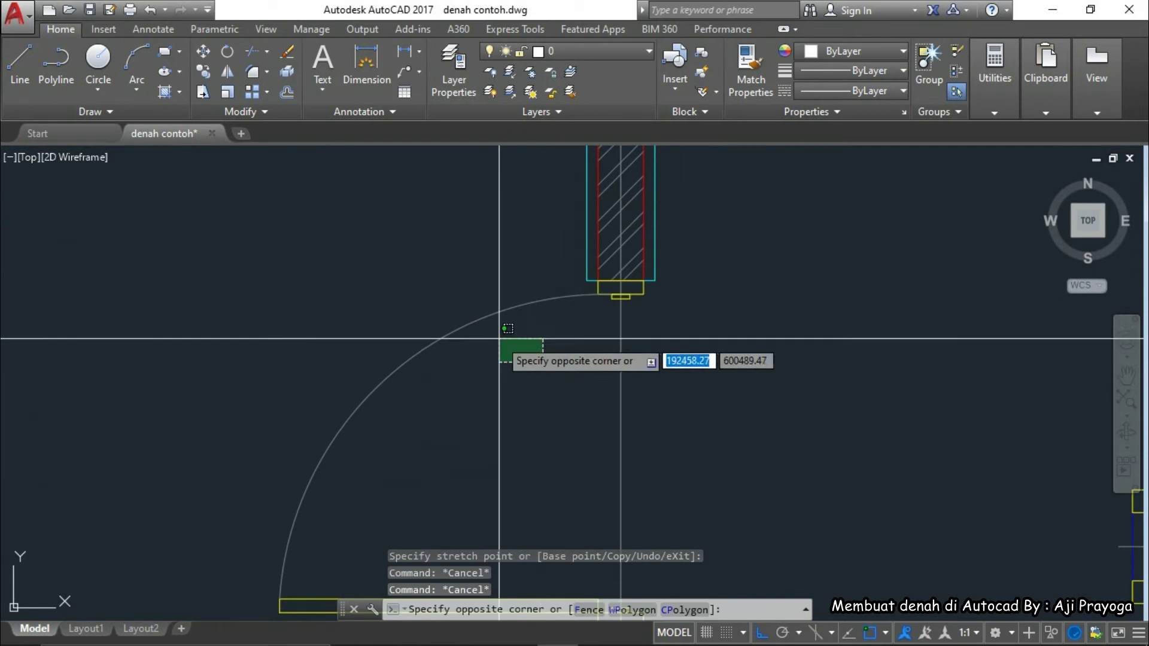
key(Escape)
key(Escape)
text(L)
key(Return)
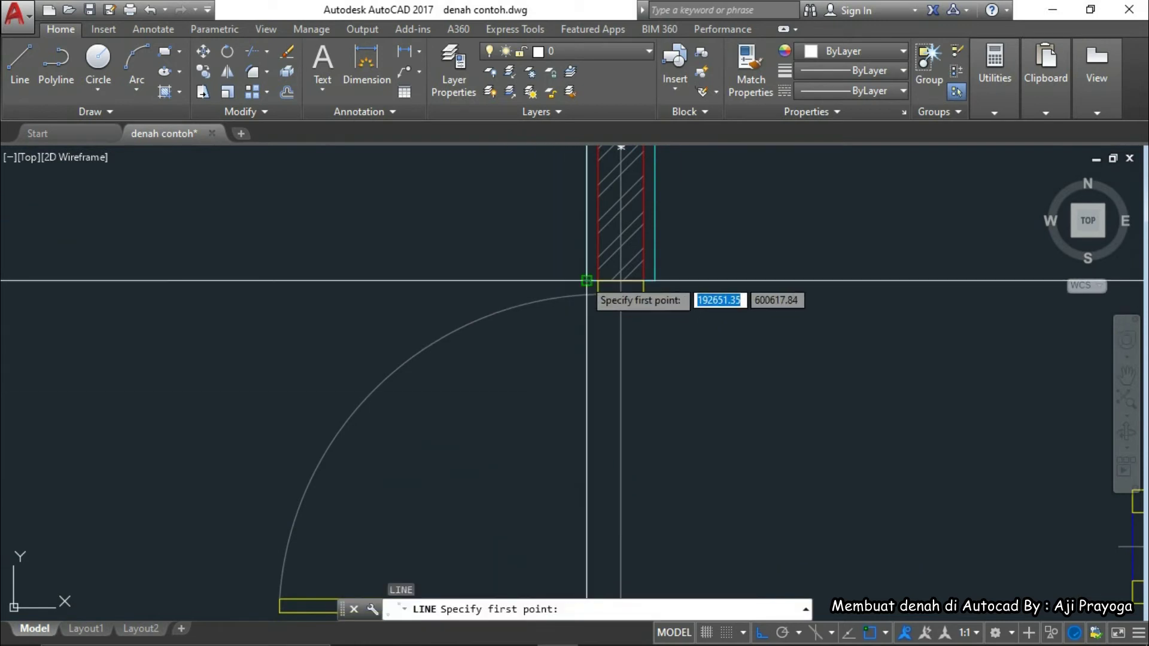
click(589, 281)
scroll(606, 264, down, 3)
scroll(585, 381, up, 4)
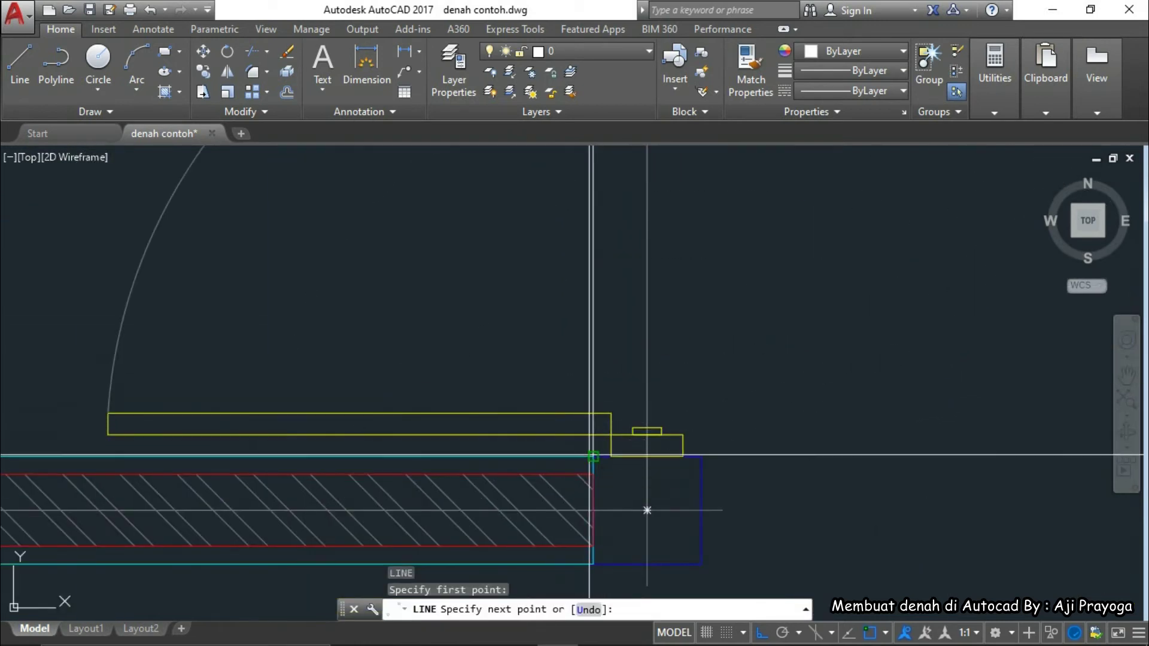
key(Escape)
Match the cyan wall outline's properties onto the new line across the door opening
middle_drag(543, 349, 583, 365)
text(MA)
key(Return)
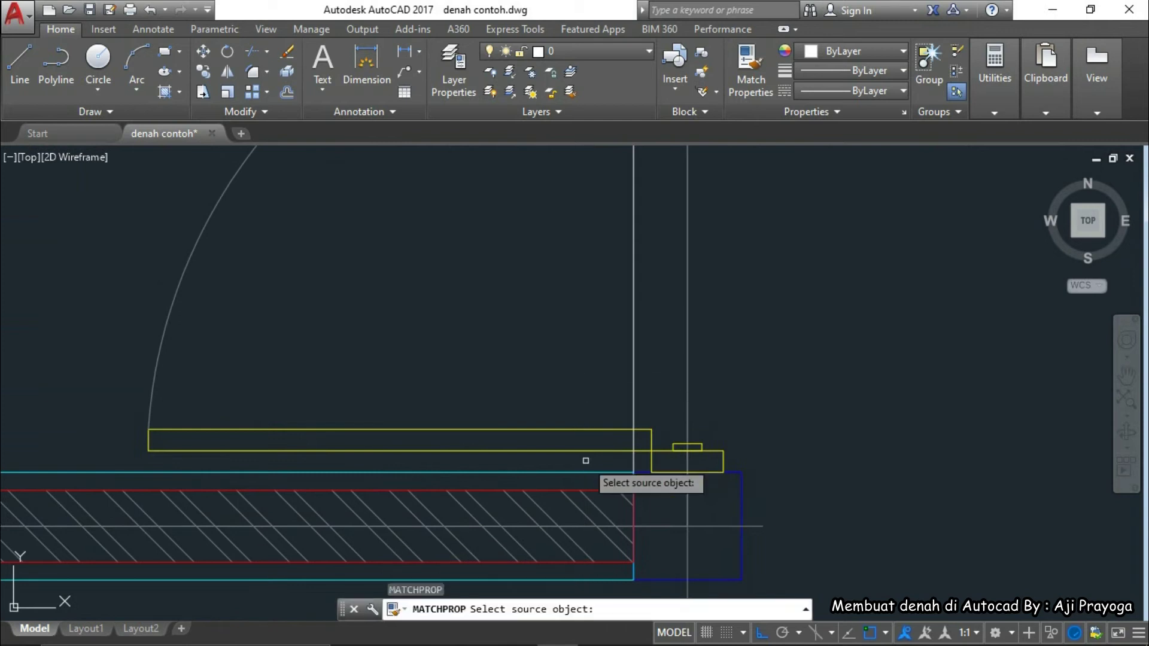
Match the properties of the cyan wall outline onto the line across the toilet door opening
click(596, 473)
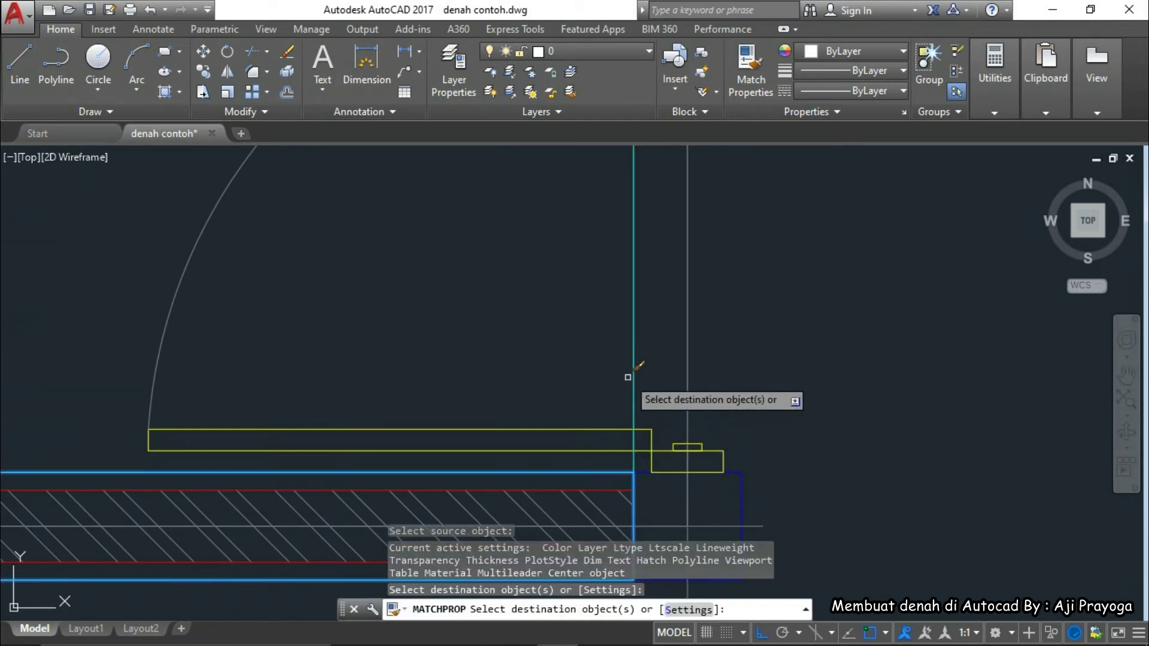
scroll(602, 357, down, 2)
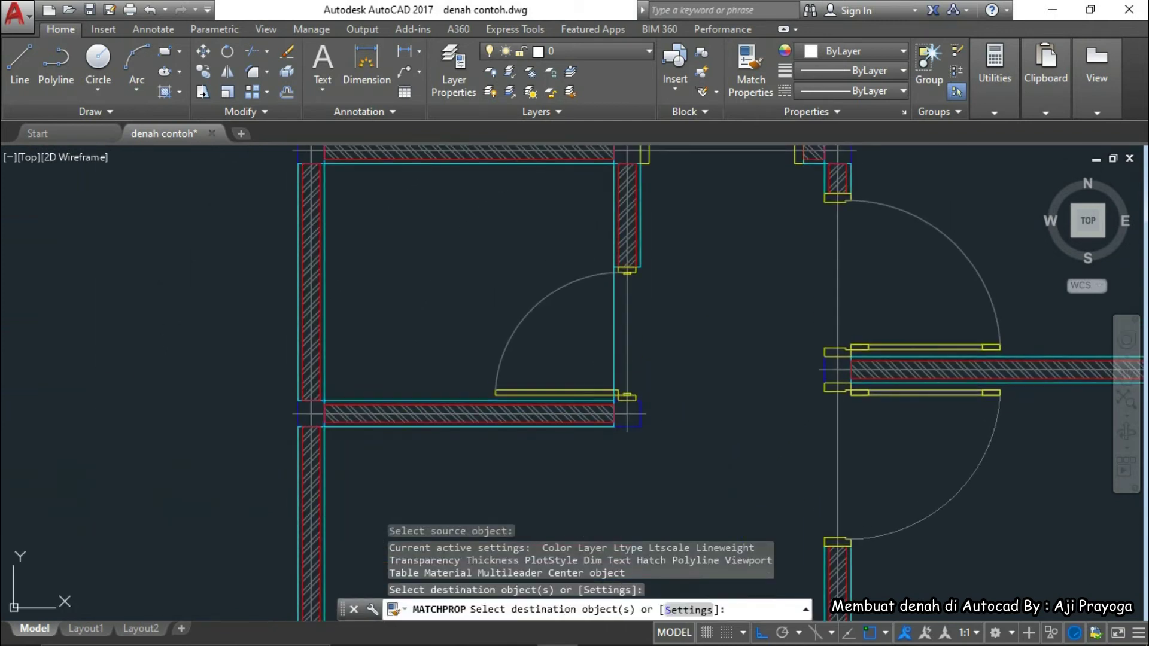
key(Escape)
scroll(664, 365, down, 7)
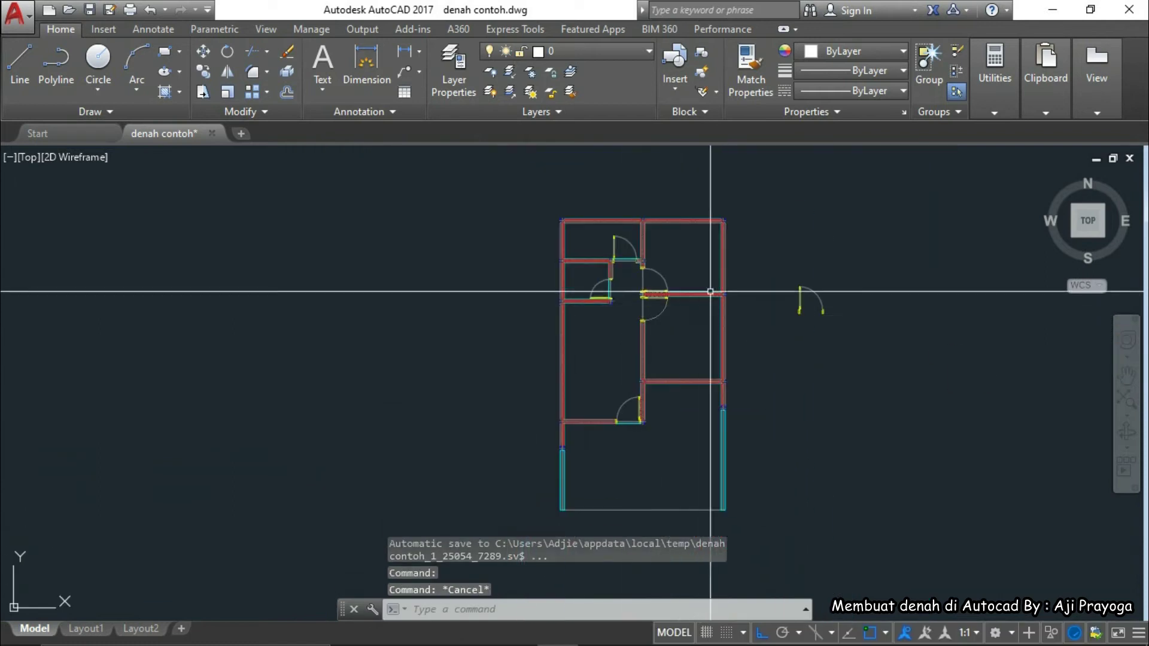
Switch to the reference plan denah contoh.pdf in Nitro Pro and examine the window openings at the terrace, toilet and bedrooms
scroll(694, 266, up, 2)
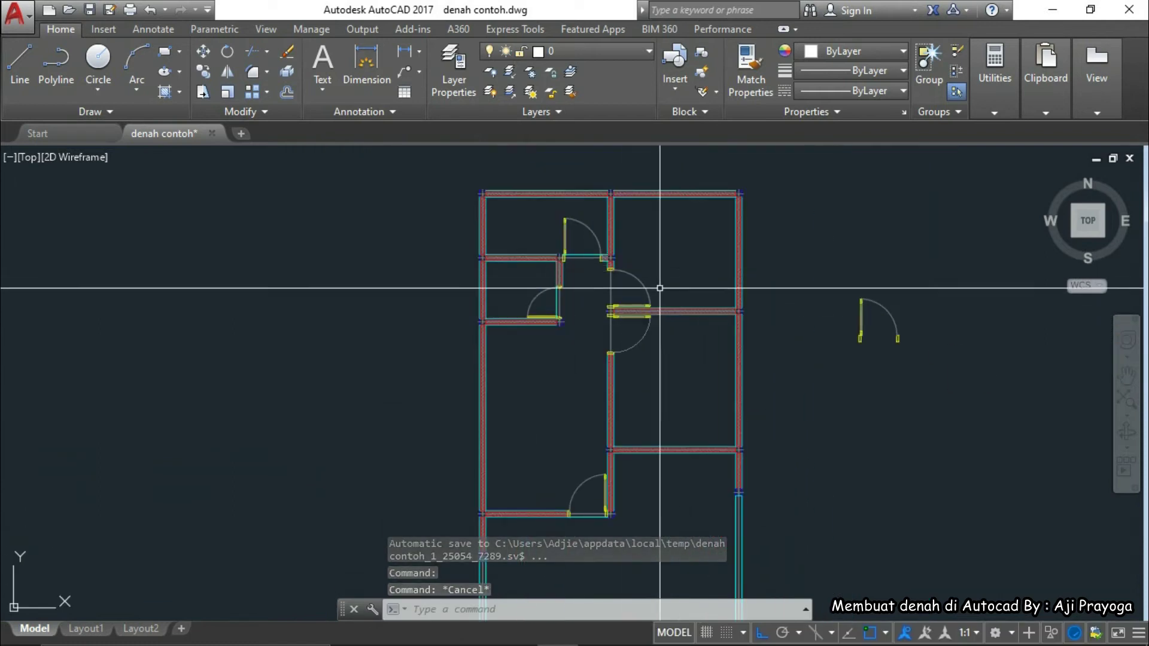
scroll(619, 298, up, 4)
scroll(619, 298, down, 6)
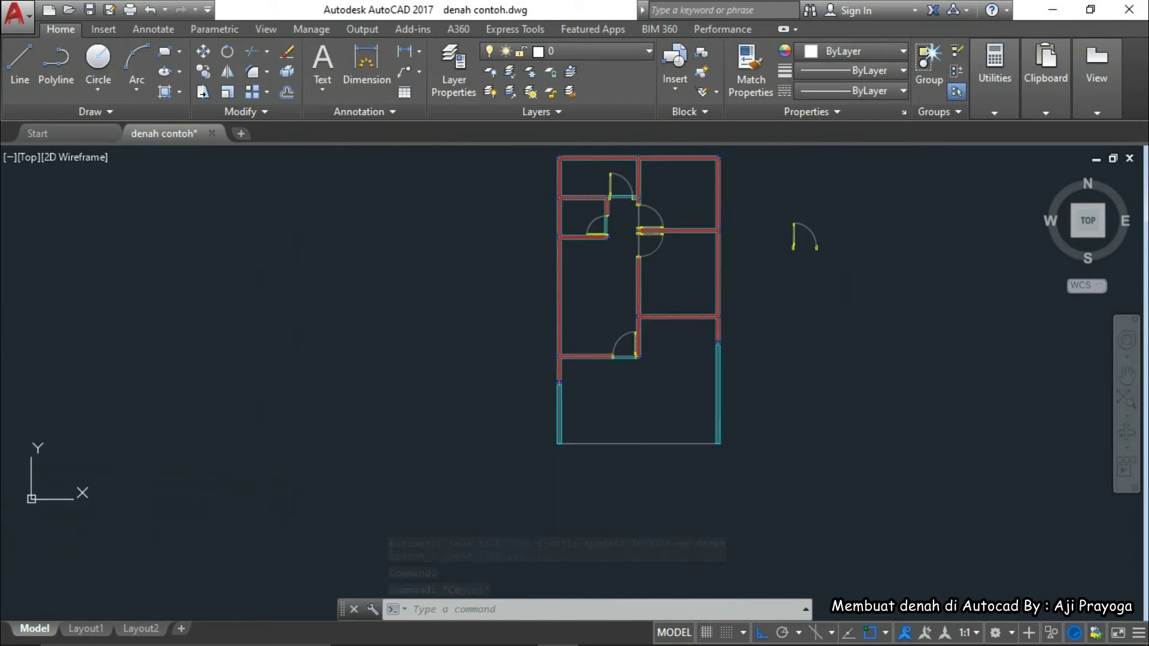
scroll(594, 389, up, 6)
mouse_move(665, 630)
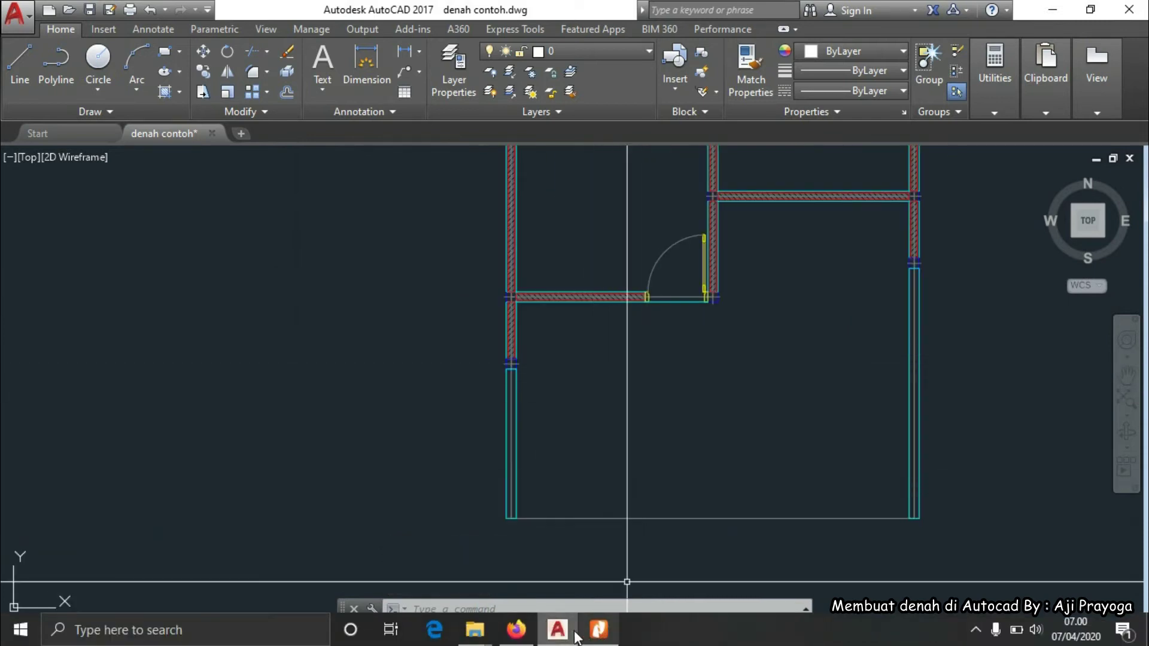
mouse_move(560, 638)
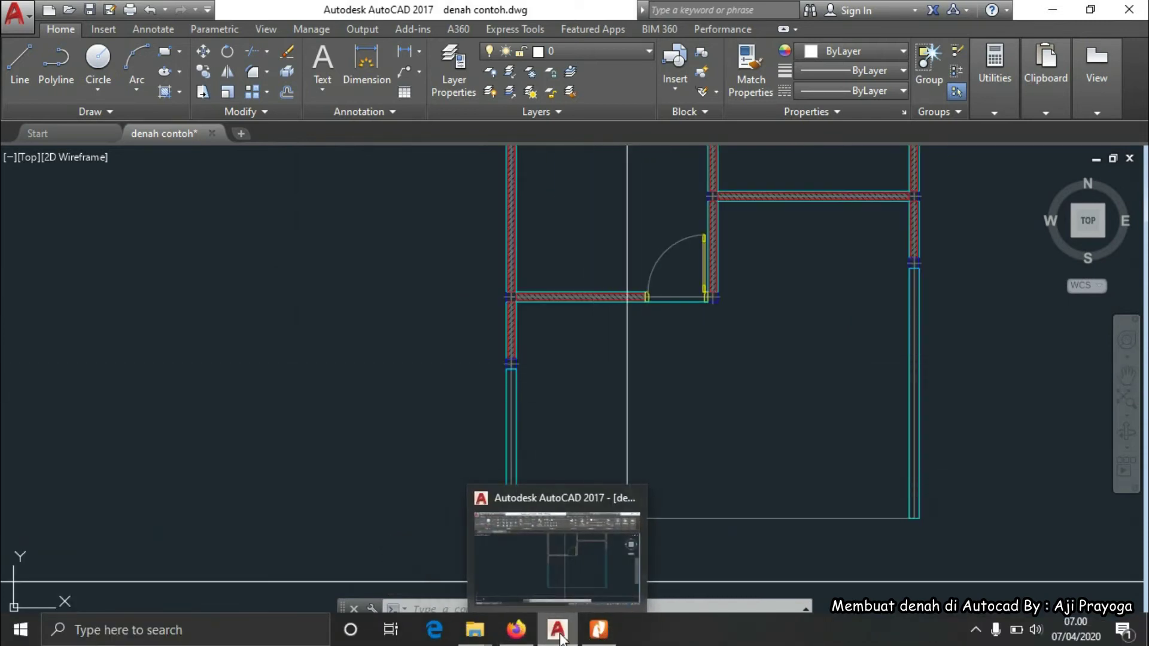
click(597, 570)
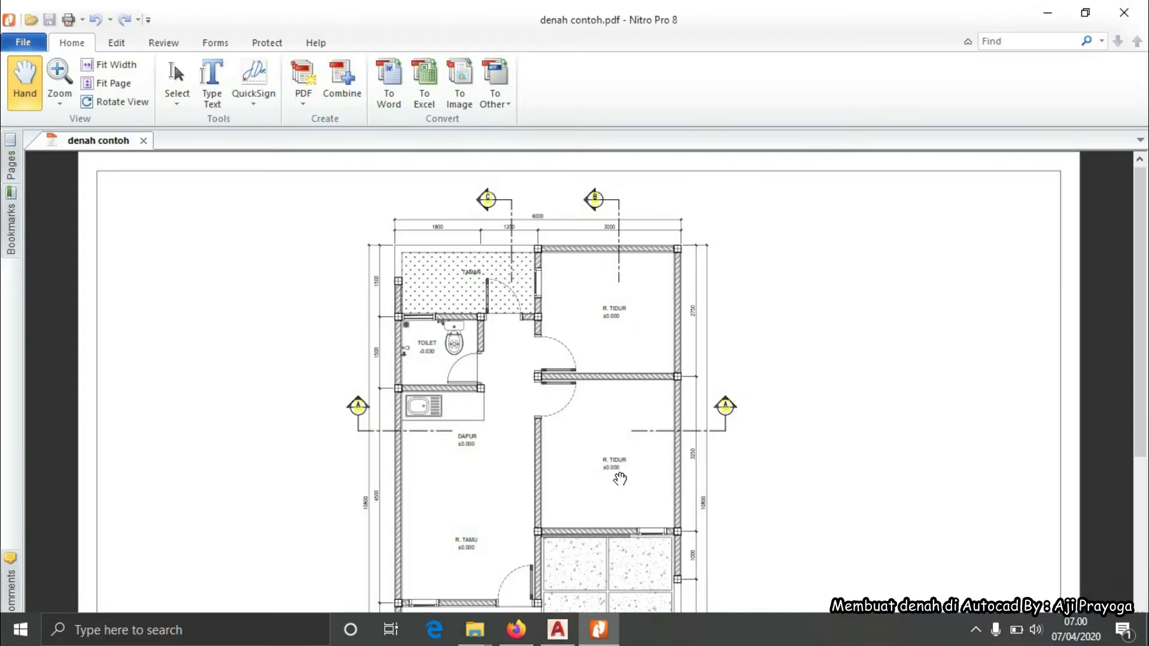
scroll(625, 449, down, 2)
scroll(439, 592, up, 2)
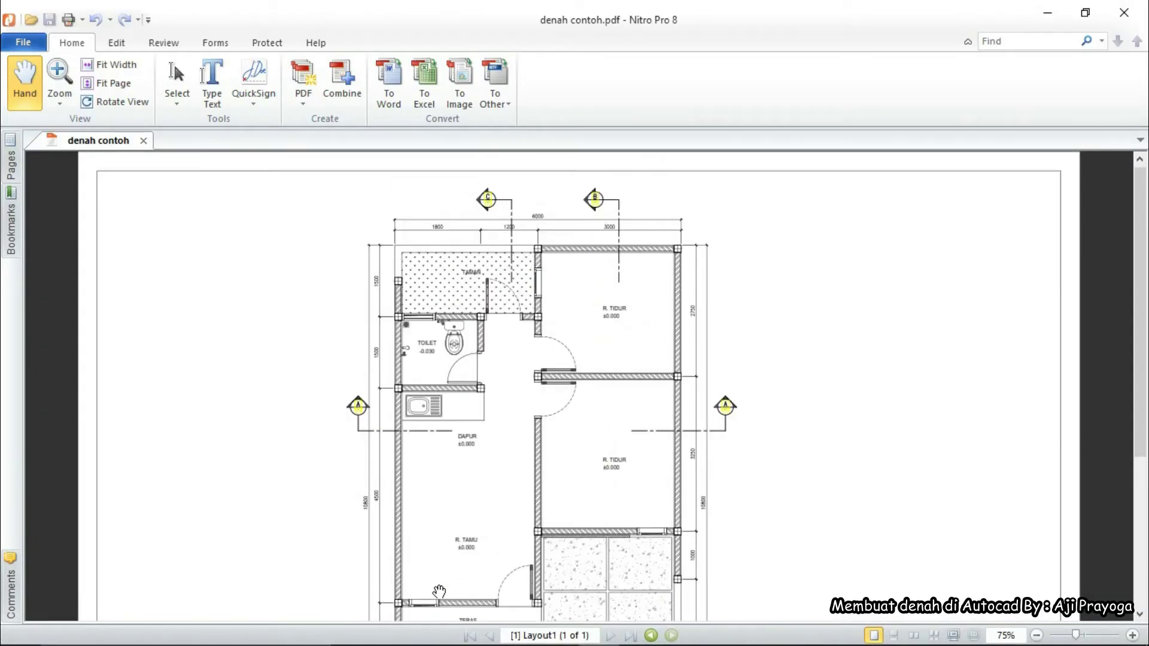
scroll(445, 515, down, 4)
ctrl+scroll(428, 540, up, 5)
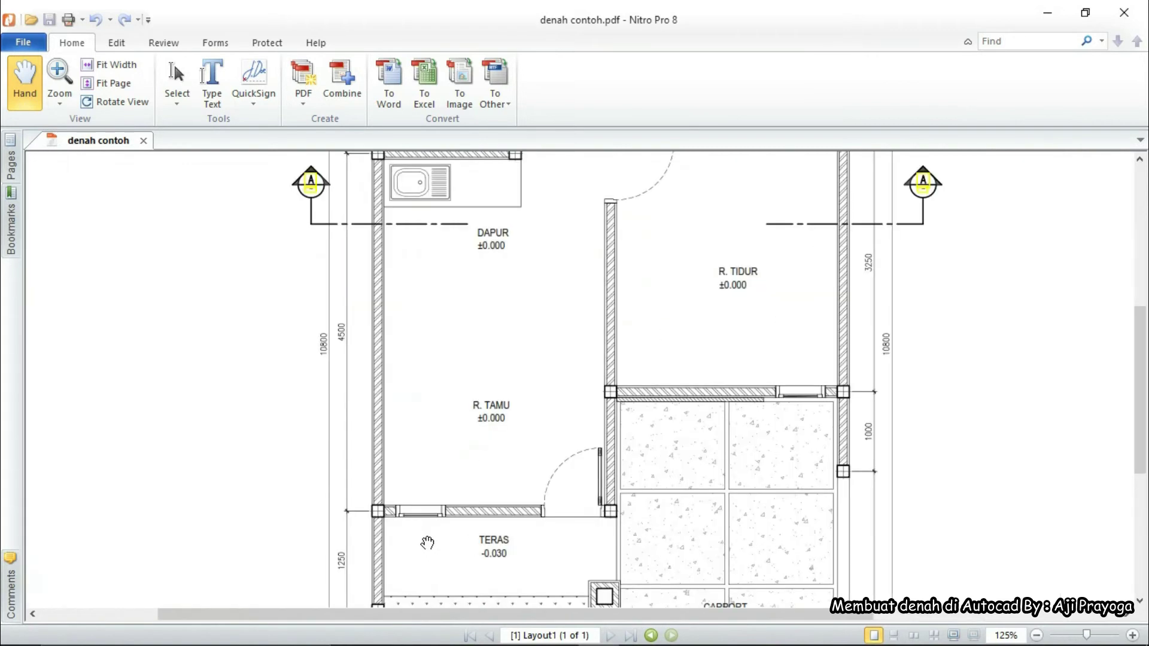
ctrl+scroll(463, 493, down, 4)
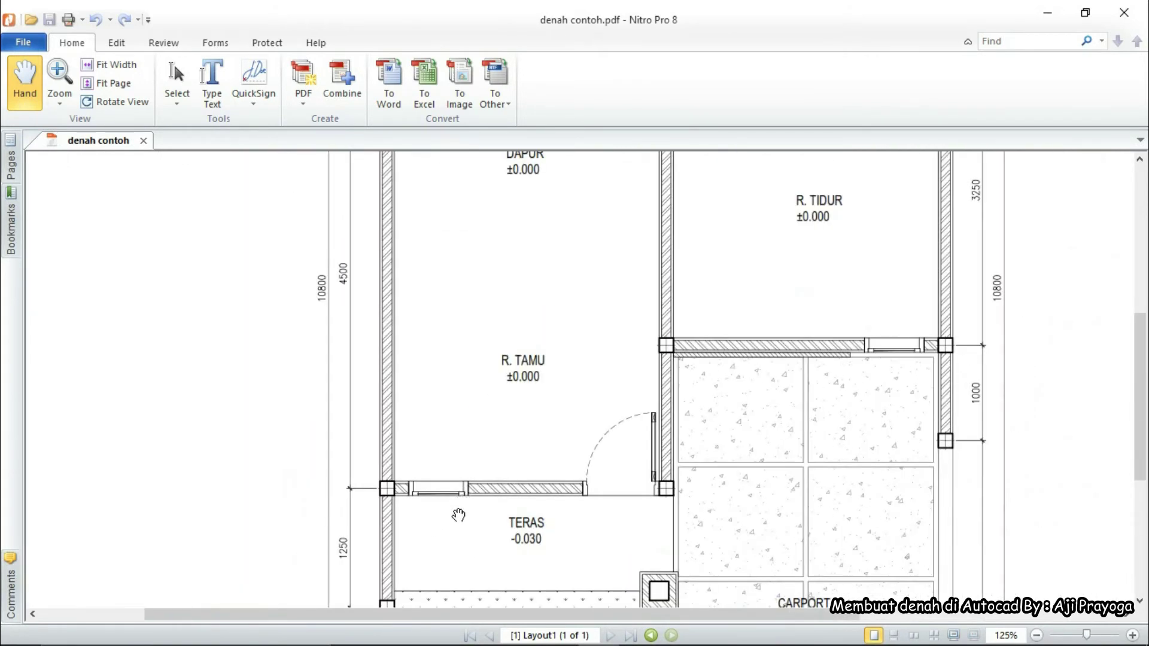
ctrl+scroll(440, 192, up, 5)
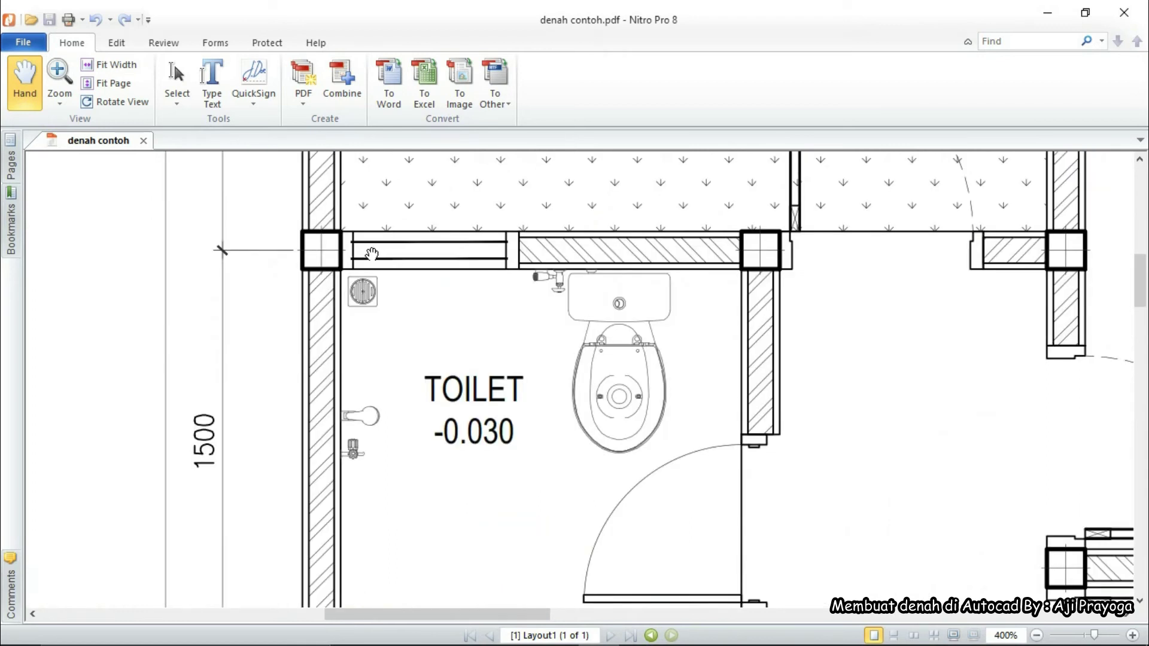
ctrl+scroll(401, 251, down, 3)
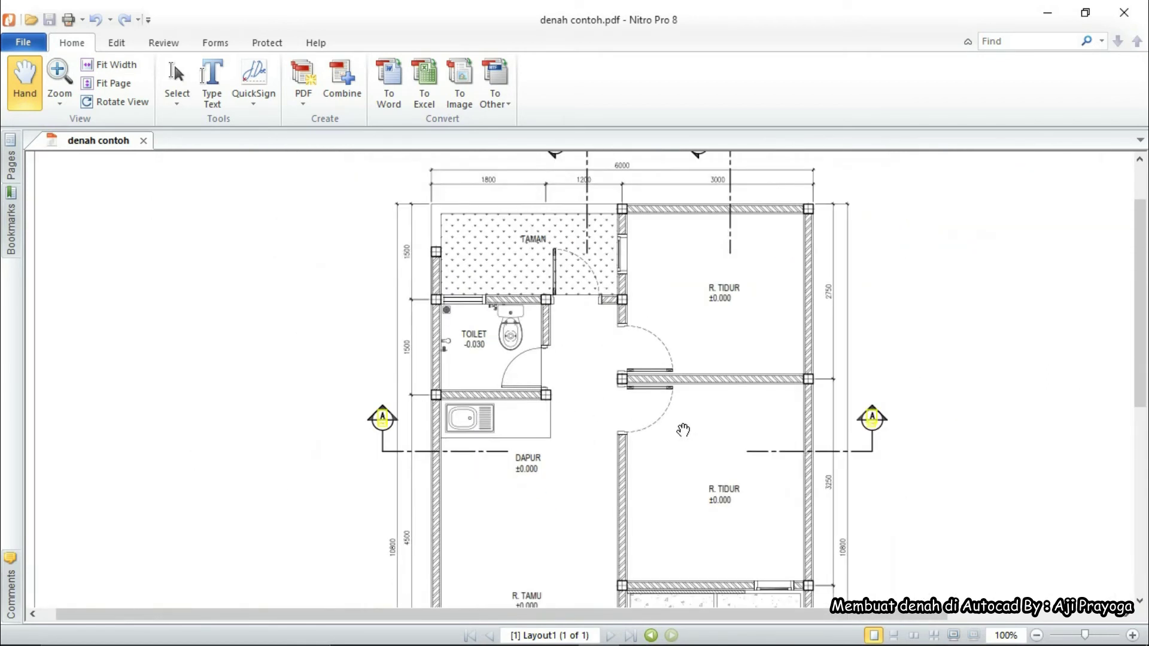
scroll(688, 383, down, 3)
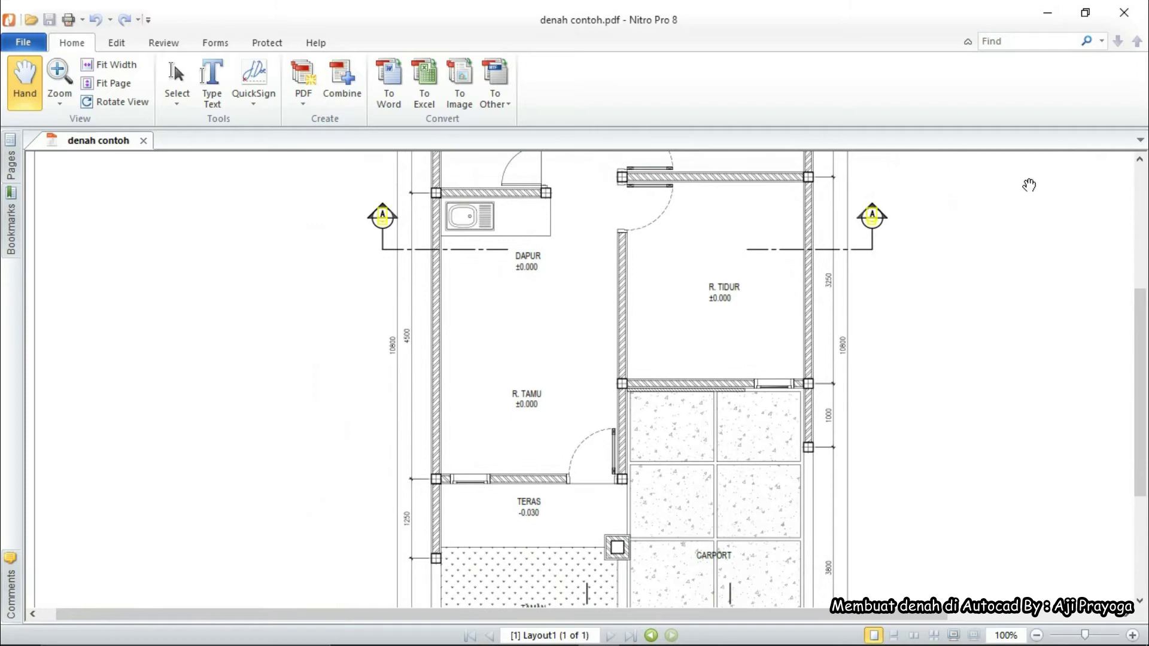
Return to AutoCAD and copy the loose door block beside the floor plan to the empty space on its right
click(1052, 14)
scroll(738, 436, down, 3)
scroll(721, 272, up, 6)
scroll(680, 310, up, 3)
middle_drag(680, 311, 680, 395)
scroll(674, 436, down, 1)
click(620, 415)
click(559, 405)
middle_drag(633, 449, 625, 377)
text(c)
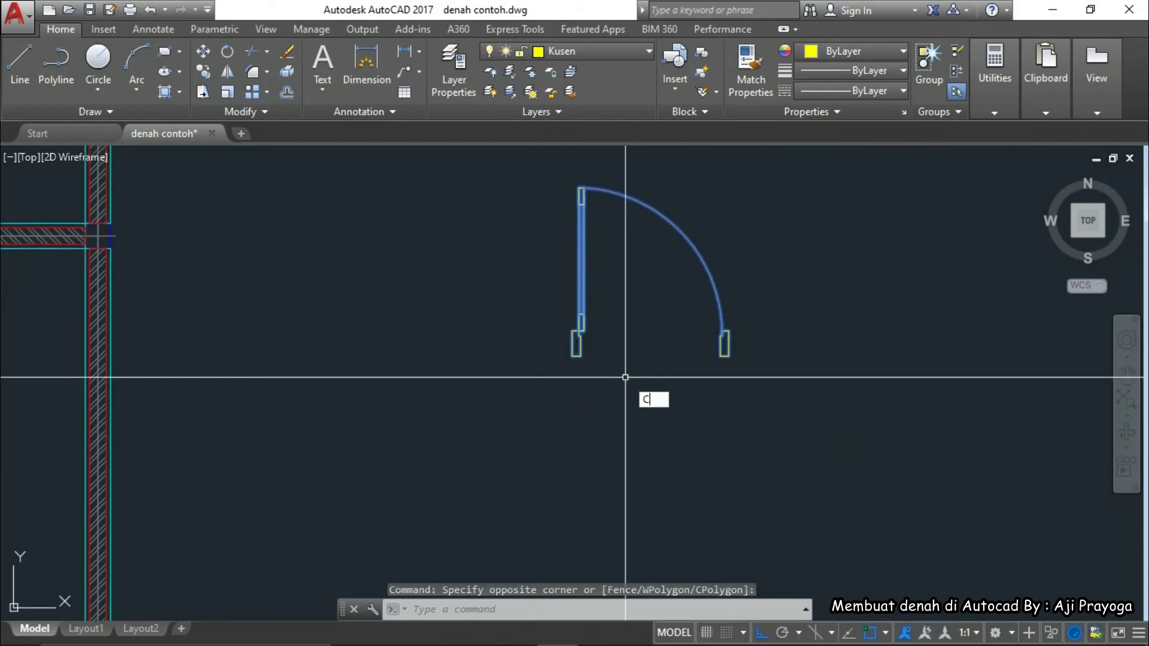
text(o)
key(Return)
click(584, 410)
click(849, 423)
key(Escape)
Move the copied door block farther right, away from the original door
middle_drag(866, 419, 631, 479)
scroll(633, 403, up, 4)
middle_drag(631, 421, 611, 383)
scroll(577, 450, down, 4)
click(646, 454)
click(615, 421)
text(m)
key(Return)
click(621, 506)
click(736, 505)
click(549, 433)
text(co)
key(Escape)
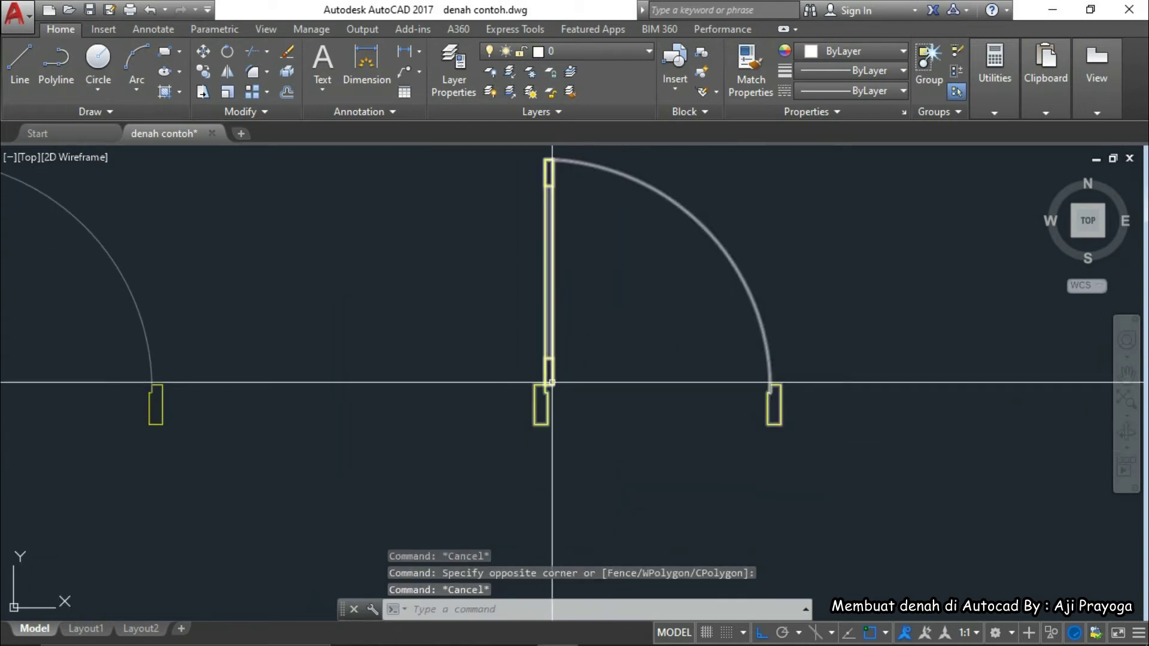
Explode the copied door block into separate objects
click(552, 382)
scroll(598, 390, down, 2)
middle_drag(374, 432, 423, 467)
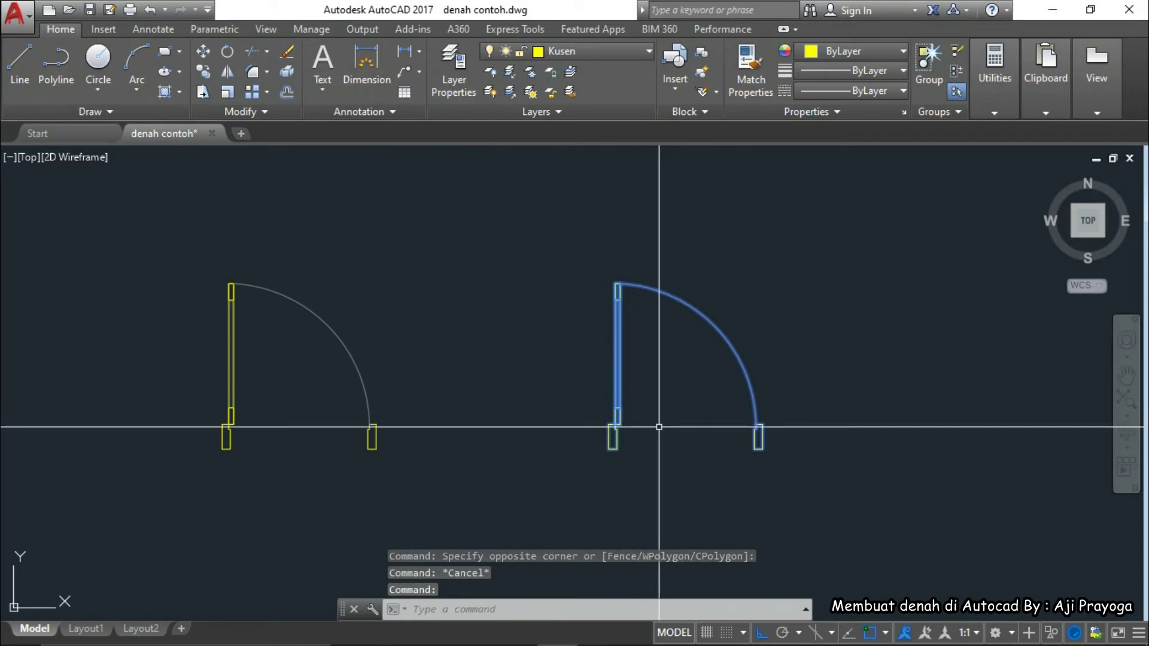
scroll(643, 421, up, 2)
text(x)
key(Return)
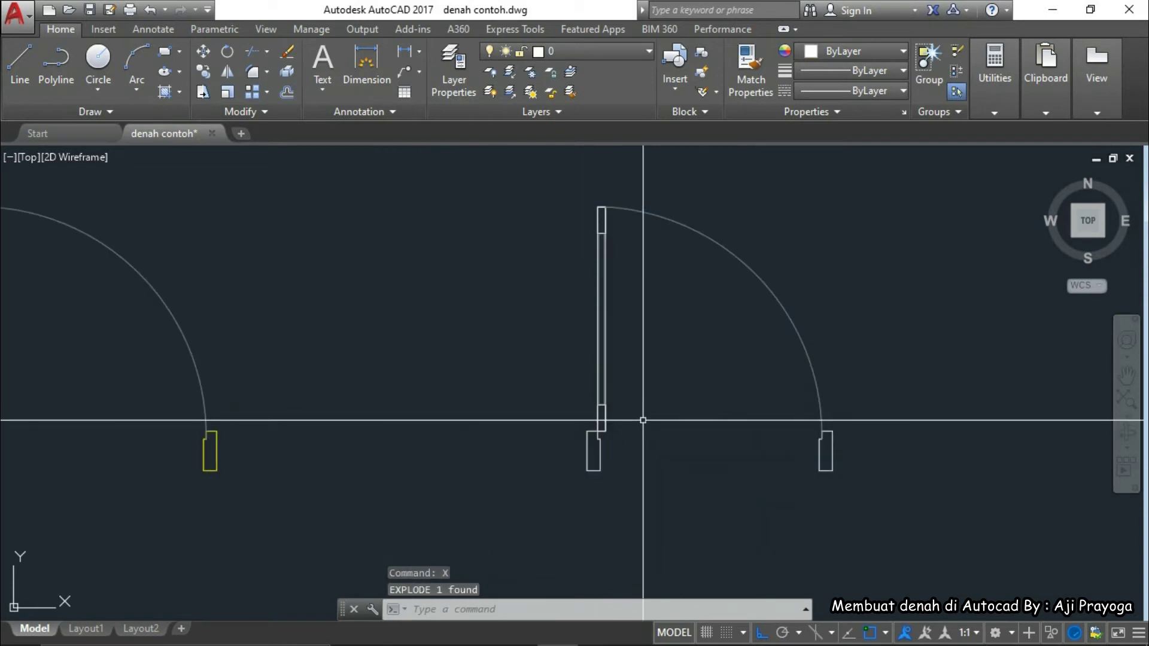
Delete the exploded copy's door leaf, swing arc and right jamb, keeping only the left jamb
click(587, 184)
click(649, 453)
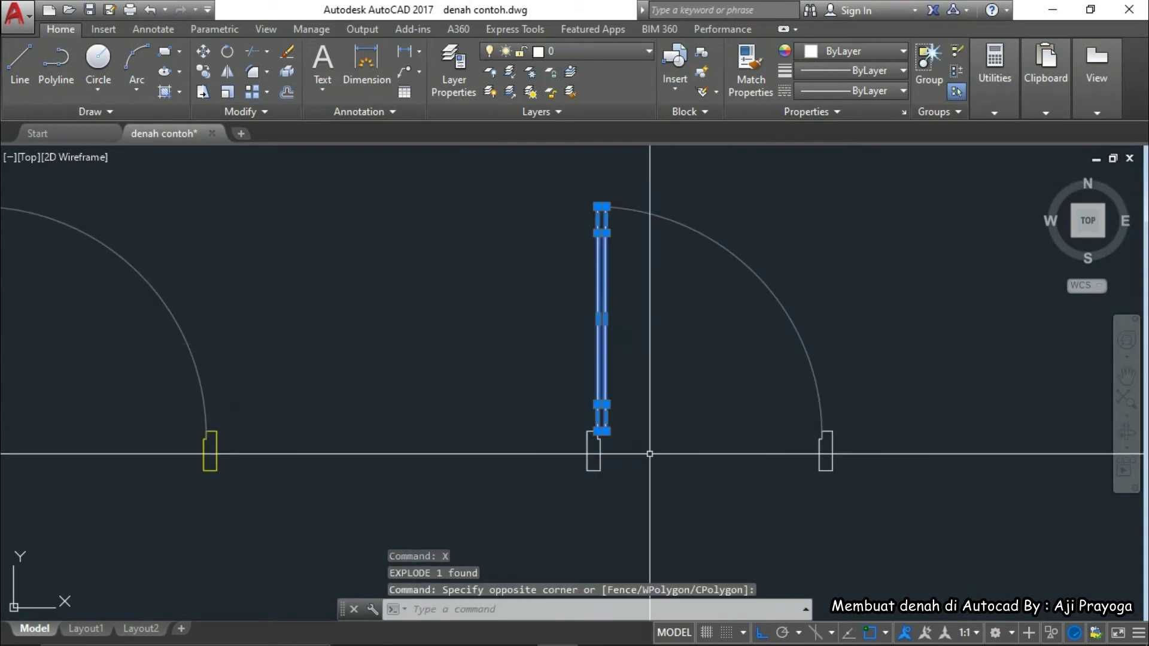
click(815, 336)
click(742, 348)
key(Return)
click(743, 380)
click(877, 511)
key(Delete)
scroll(566, 461, up, 3)
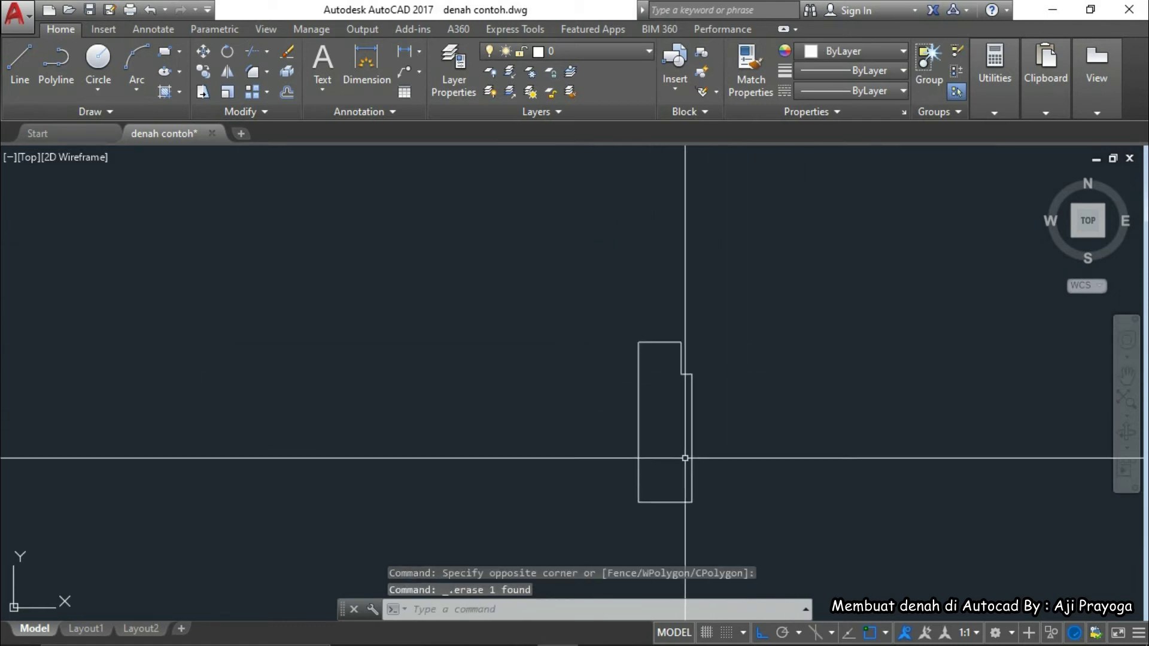
click(709, 462)
click(628, 421)
scroll(546, 445, down, 1)
key(Escape)
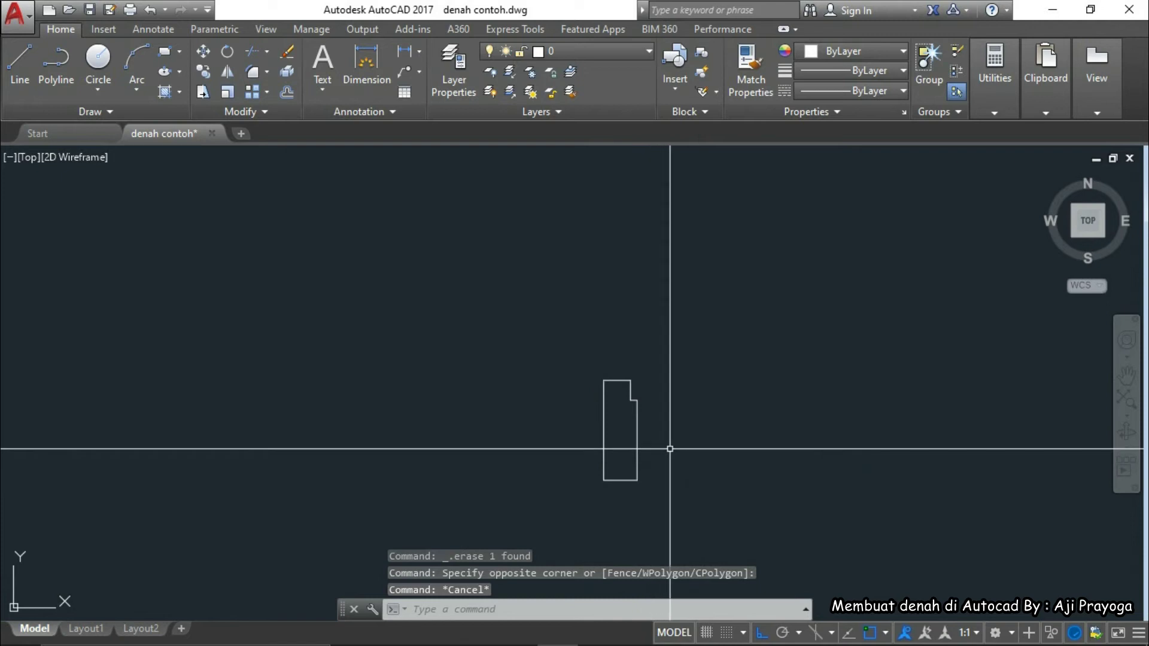
middle_drag(669, 449, 673, 467)
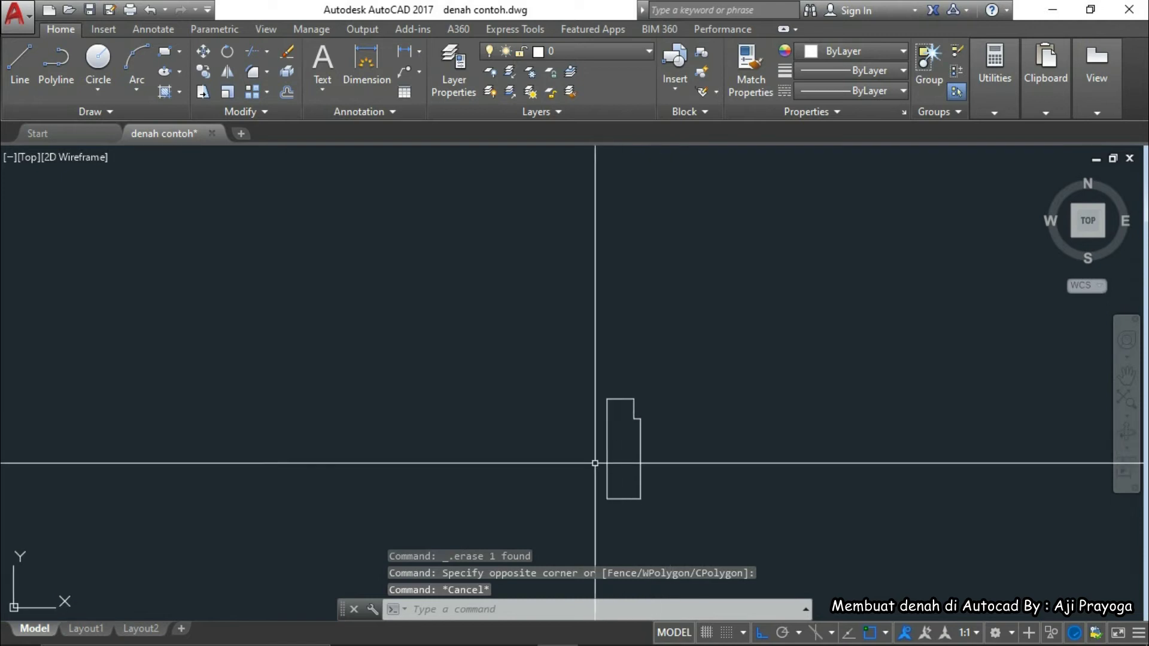
Draw a 600 mm horizontal line to the right from the upper corner of the remaining jamb's notch
text(l)
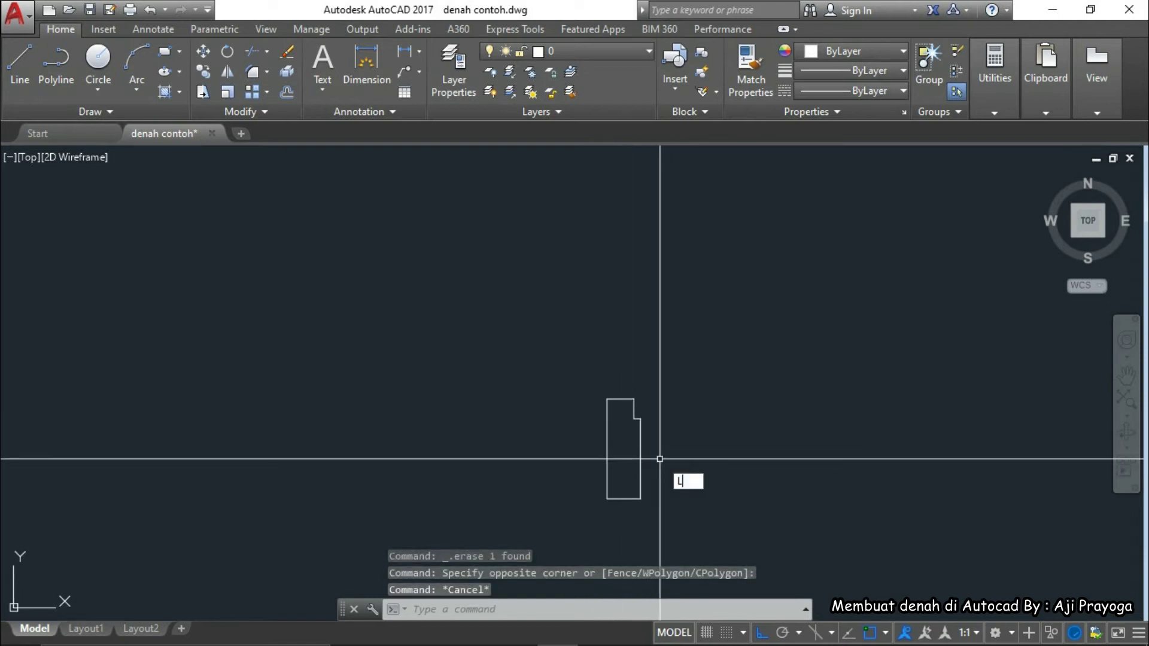
key(Return)
scroll(637, 395, up, 5)
click(642, 390)
scroll(580, 403, down, 5)
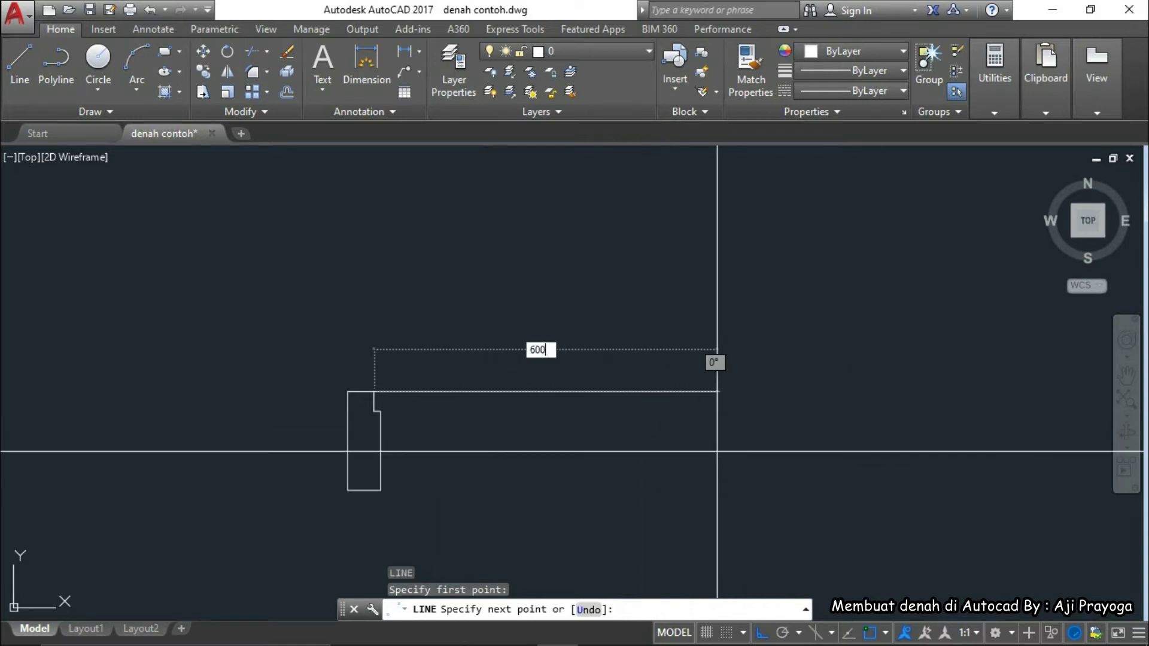
scroll(745, 473, down, 2)
key(Escape)
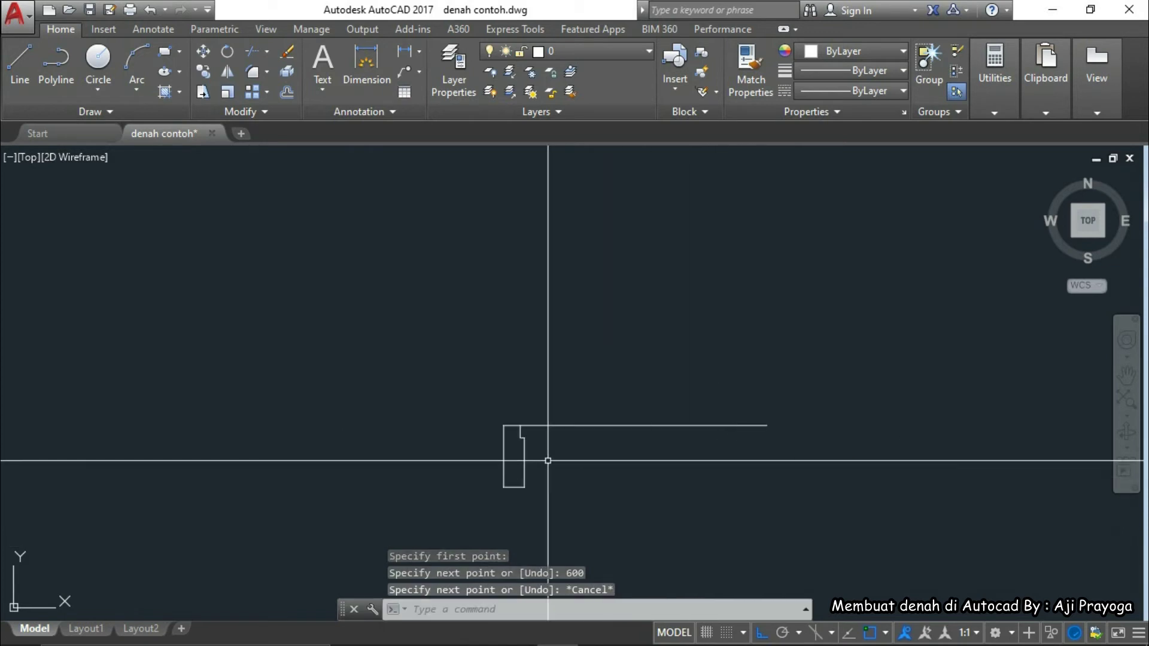
Mirror the jamb about a vertical axis through the 600 mm line's midpoint, keeping the source jamb
scroll(567, 385, up, 2)
click(606, 432)
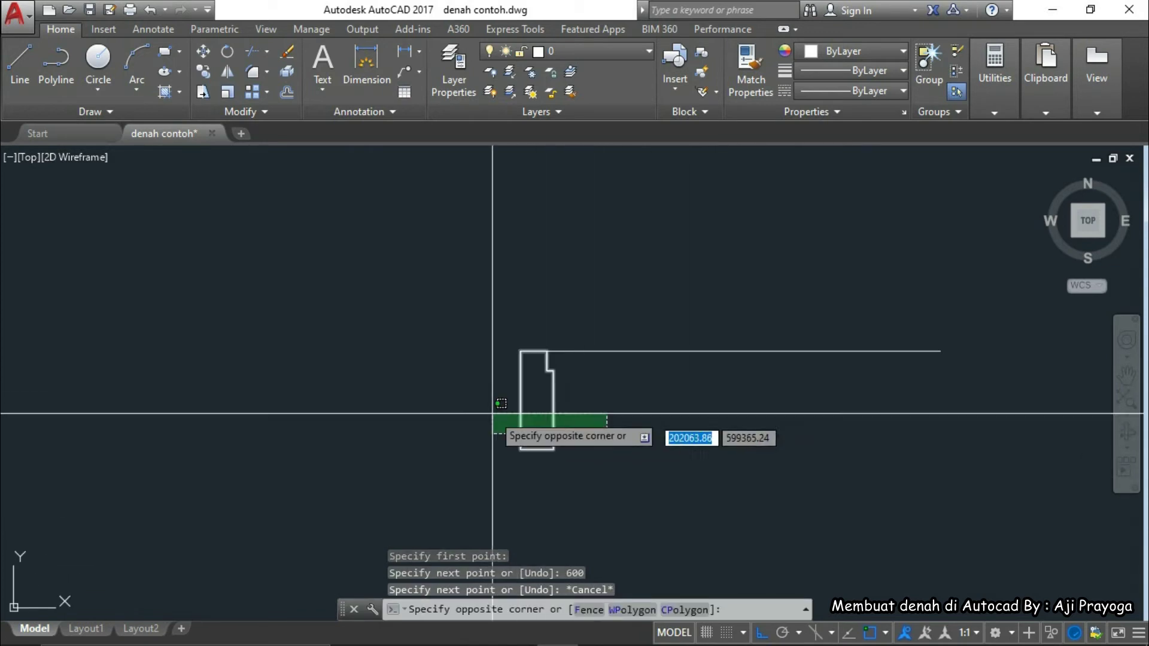
click(482, 410)
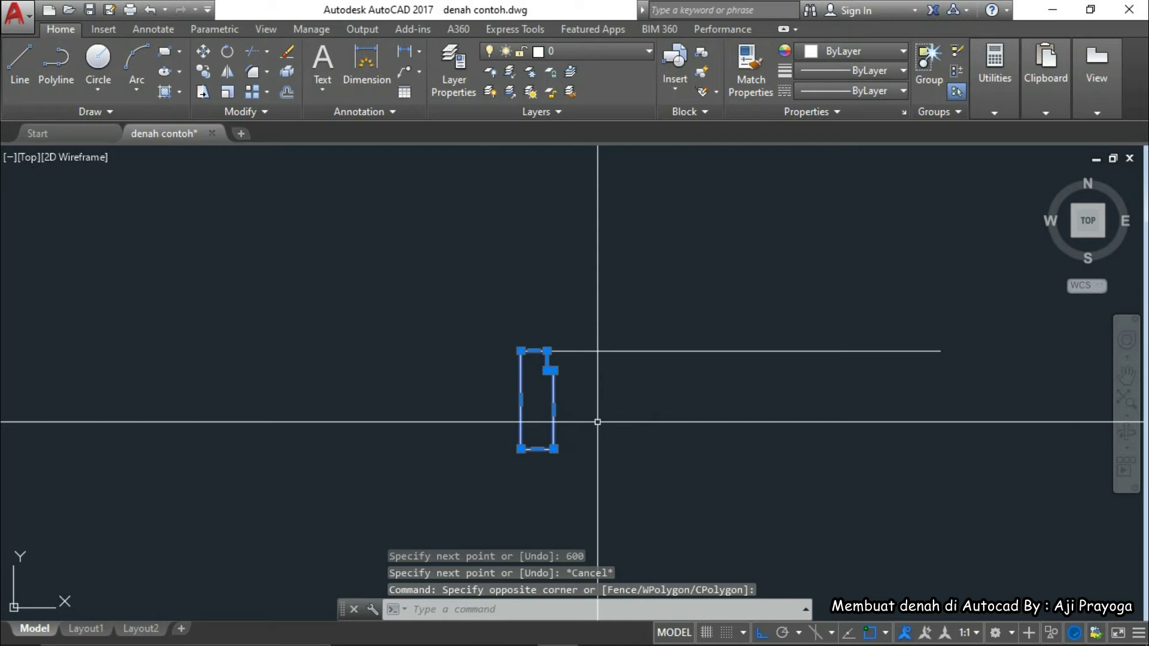
text(MI)
key(Return)
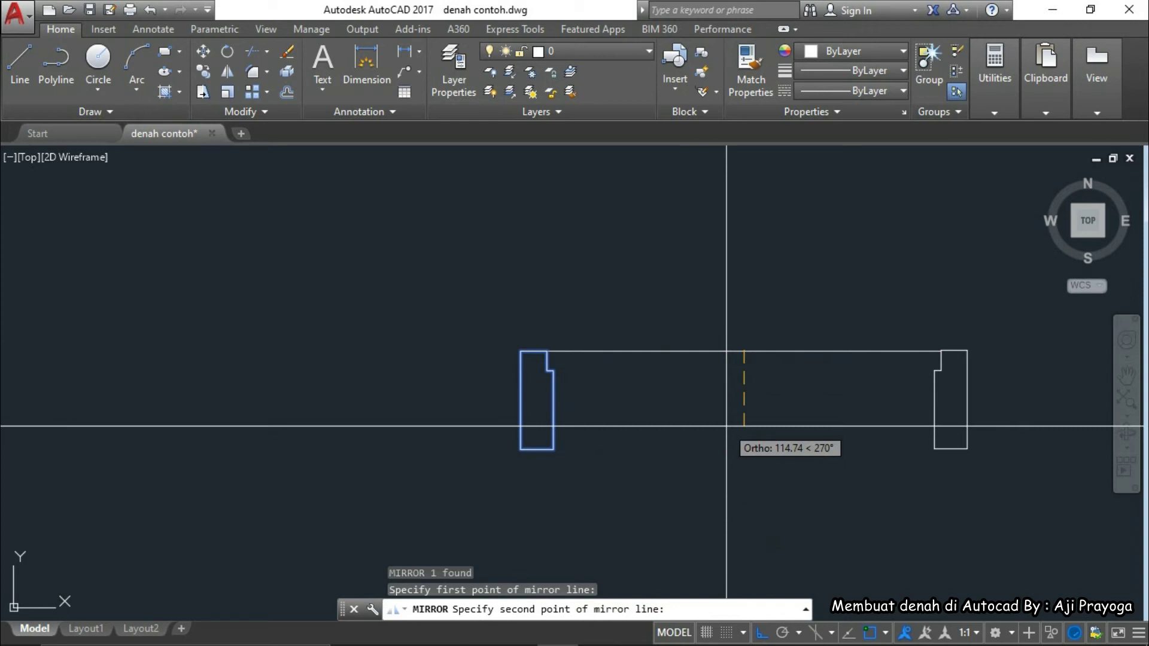
key(Return)
scroll(726, 426, down, 3)
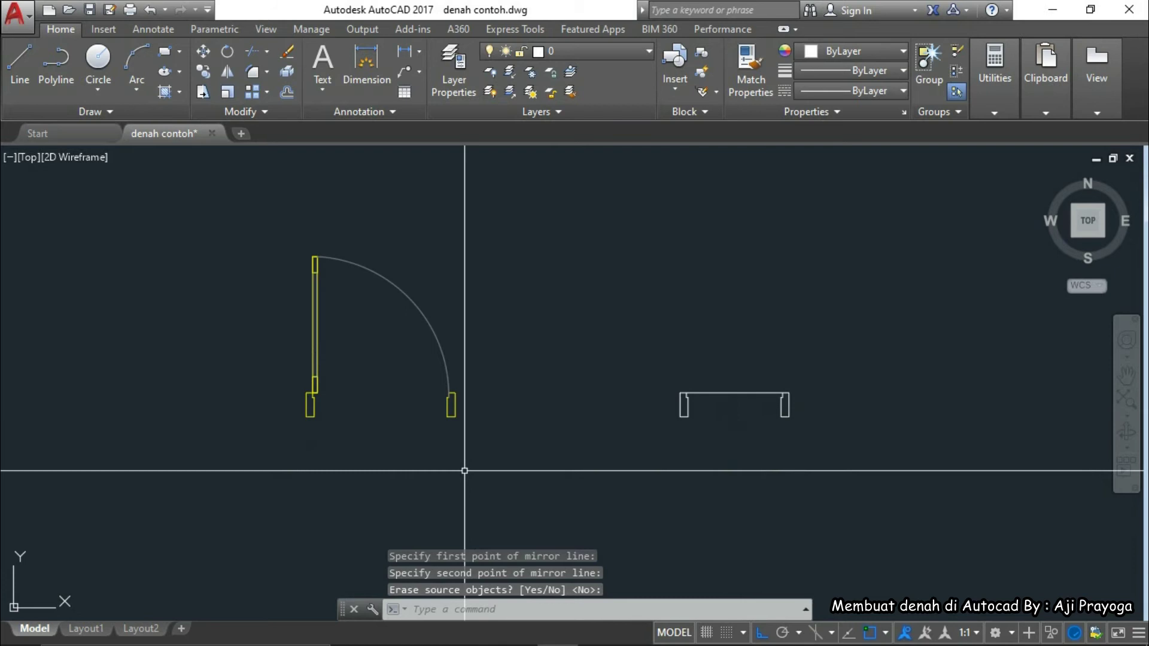
Explode the original loose door block beside the floor plan
middle_drag(462, 470, 613, 431)
click(614, 431)
click(556, 410)
scroll(515, 417, up, 4)
middle_drag(508, 397, 605, 467)
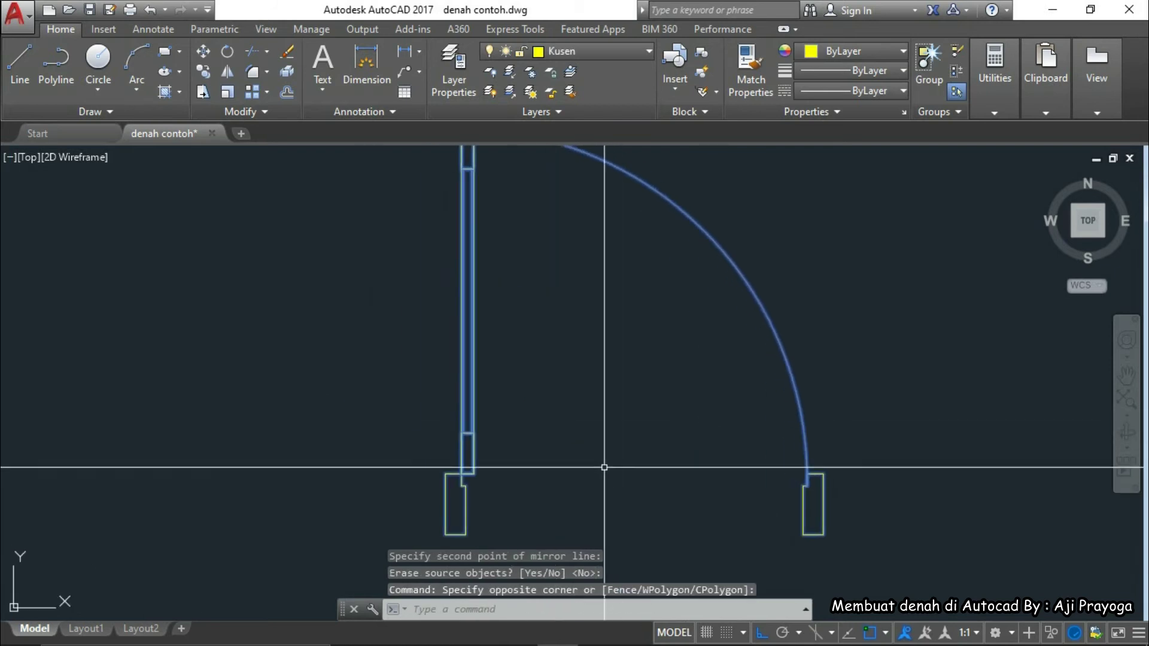
scroll(605, 460, down, 2)
scroll(516, 479, up, 3)
scroll(521, 395, down, 3)
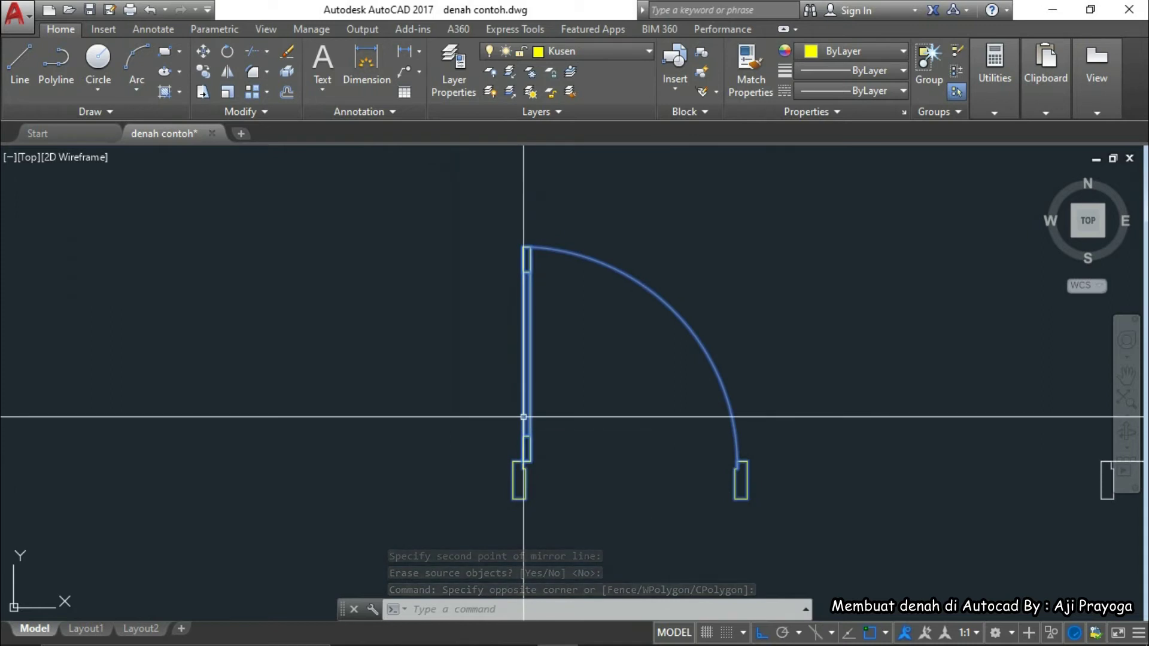
text(x)
key(Return)
Erase the exploded door's leaf, swing arc and right jamb, keeping only the left jamb
scroll(528, 441, up, 4)
click(521, 457)
scroll(577, 501, down, 2)
click(579, 488)
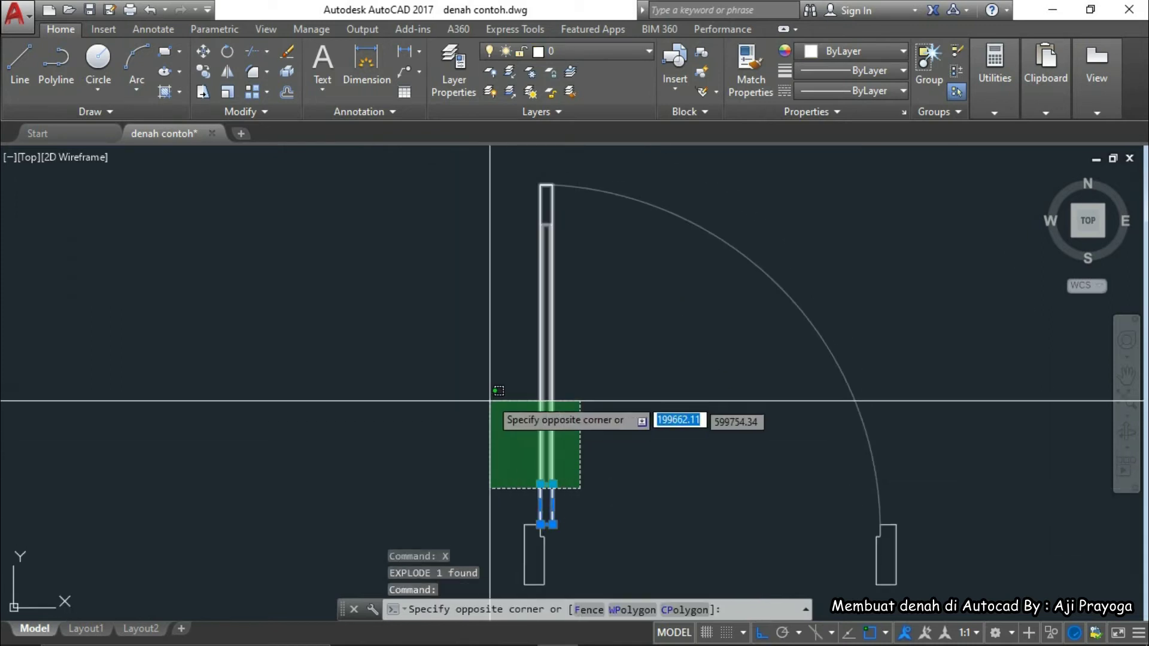
click(498, 214)
click(813, 261)
click(683, 349)
scroll(662, 407, down, 4)
middle_drag(662, 407, 657, 377)
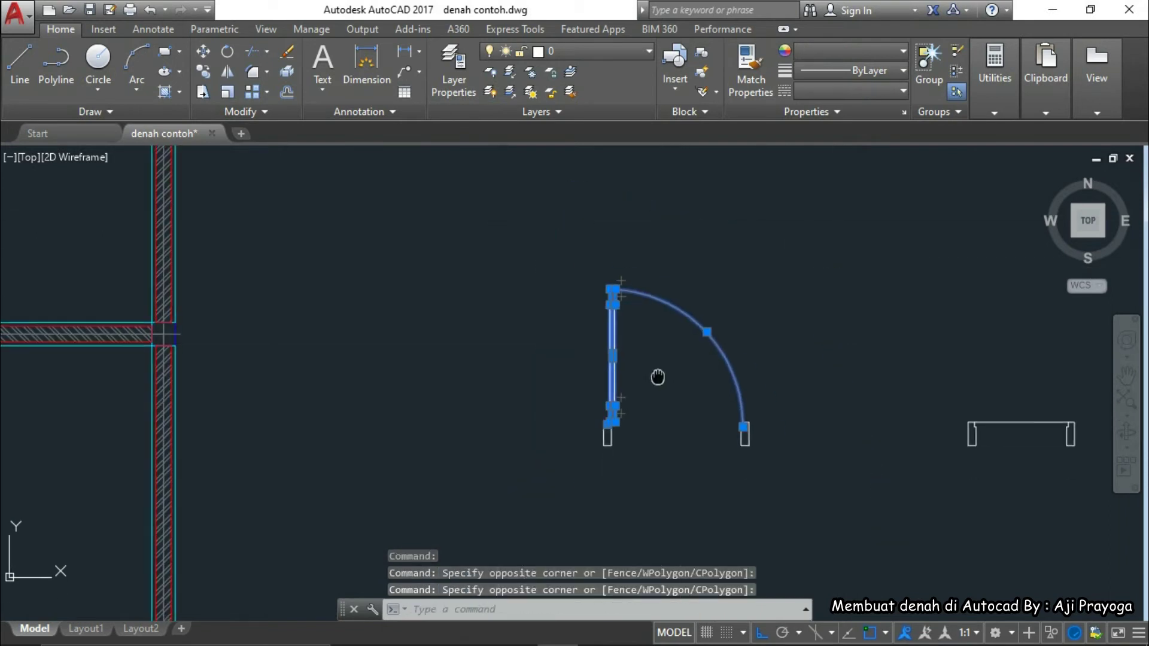
scroll(729, 428, up, 4)
click(778, 459)
click(694, 446)
scroll(658, 443, down, 2)
middle_drag(642, 437, 646, 464)
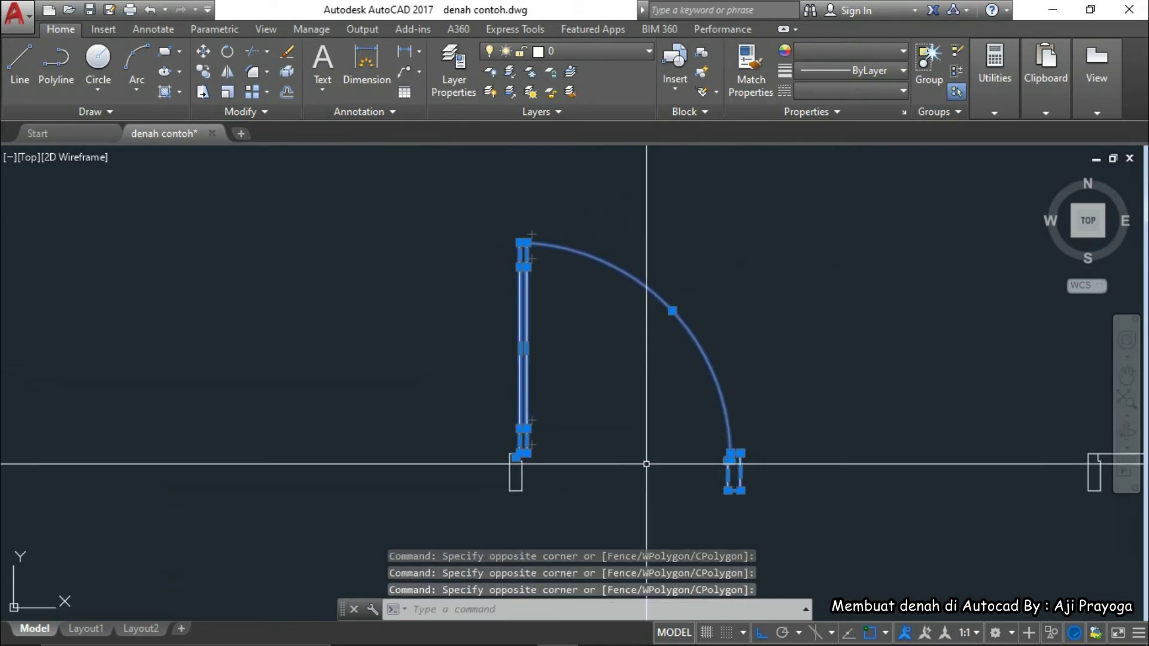
scroll(539, 458, up, 2)
scroll(585, 462, down, 2)
scroll(749, 497, up, 2)
scroll(754, 490, up, 1)
scroll(758, 483, down, 3)
middle_drag(633, 481, 641, 524)
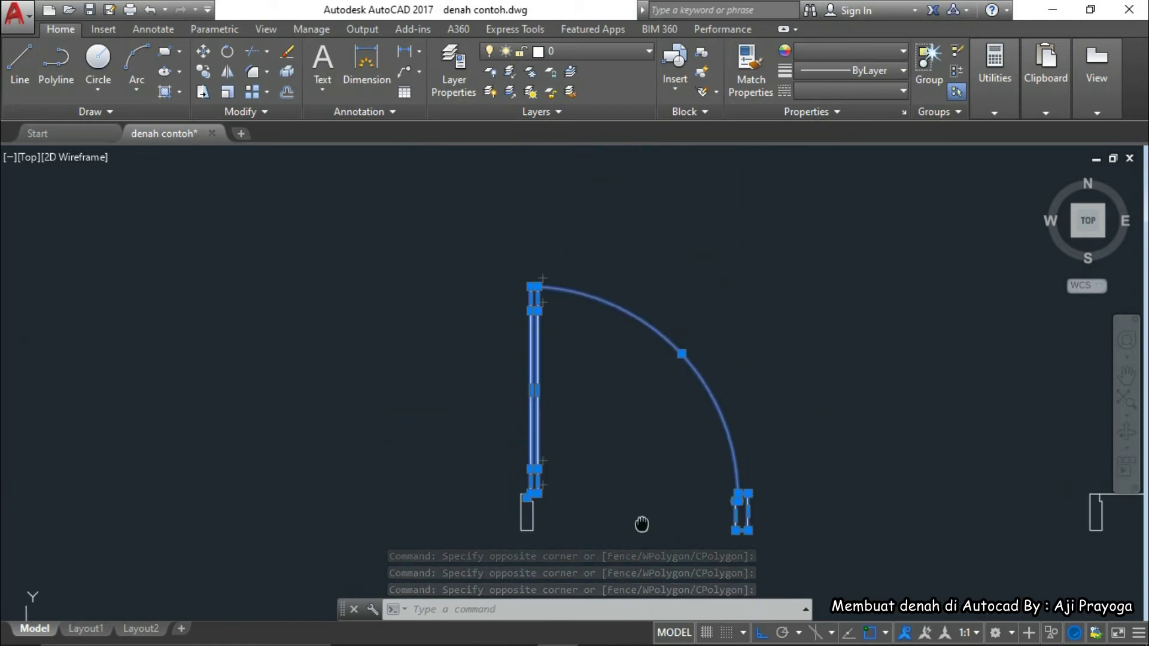
scroll(642, 523, up, 2)
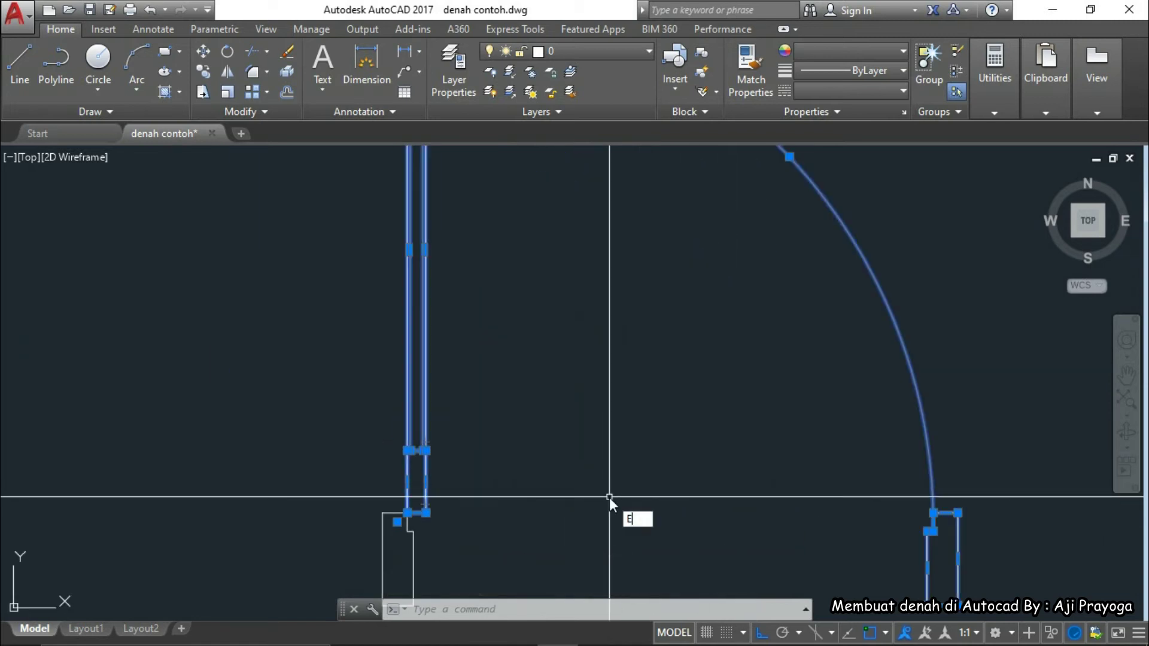
text(E)
key(Return)
scroll(536, 517, down, 2)
middle_drag(537, 517, 599, 431)
key(Escape)
key(Escape)
Examine the remaining loose jamb, the jamb pair beside it and the doors and walls of the floor plan
scroll(529, 479, up, 4)
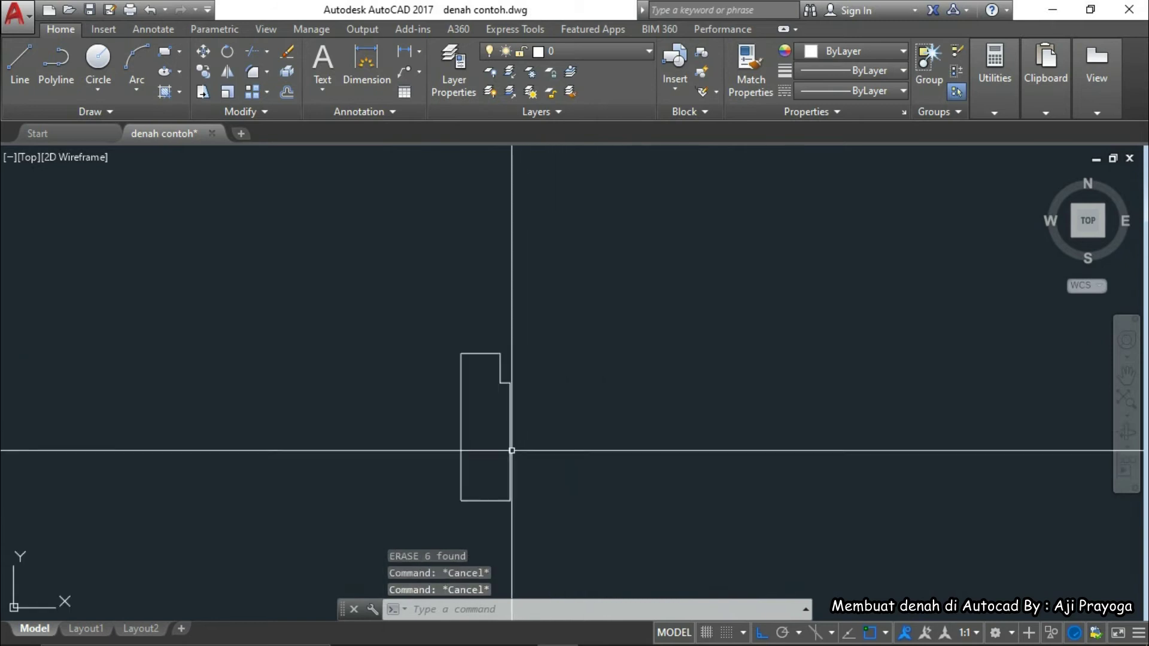
click(511, 451)
key(Escape)
scroll(541, 422, down, 5)
middle_drag(539, 431, 465, 462)
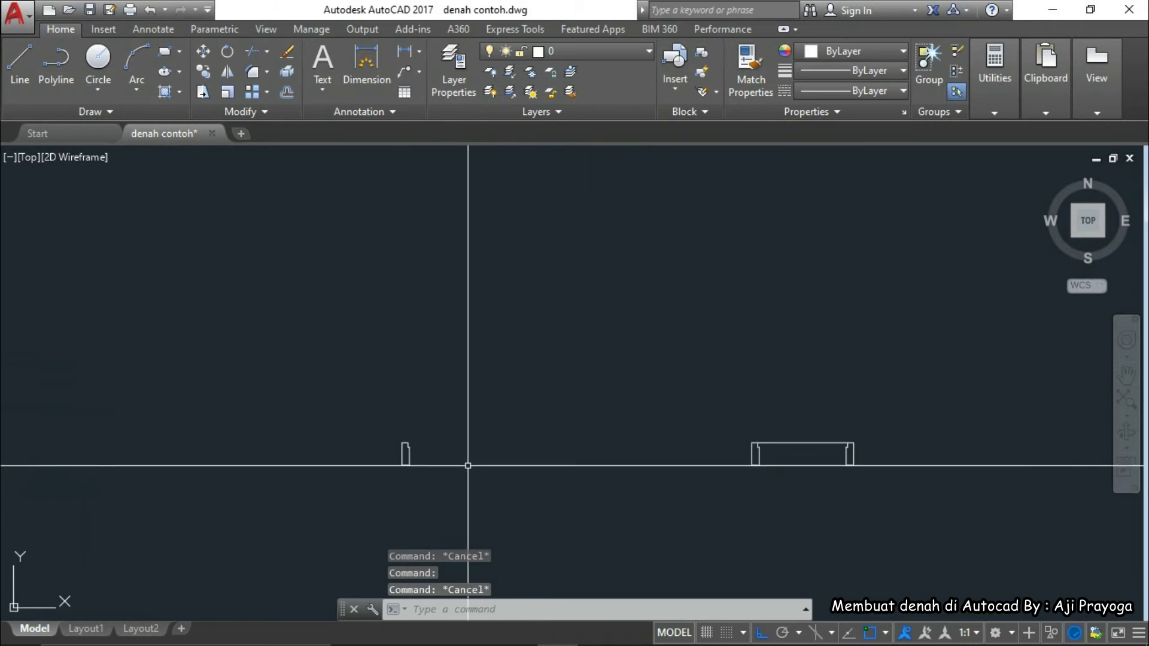
middle_drag(462, 471, 800, 451)
scroll(826, 426, down, 3)
scroll(816, 462, up, 5)
mouse_move(872, 419)
middle_down()
mouse_move(731, 385)
mouse_move(659, 410)
mouse_move(698, 436)
mouse_move(792, 454)
mouse_move(734, 470)
middle_up()
scroll(814, 452, up, 4)
scroll(687, 359, down, 3)
scroll(734, 415, down, 2)
scroll(721, 379, up, 2)
middle_drag(720, 380, 352, 555)
scroll(353, 555, up, 2)
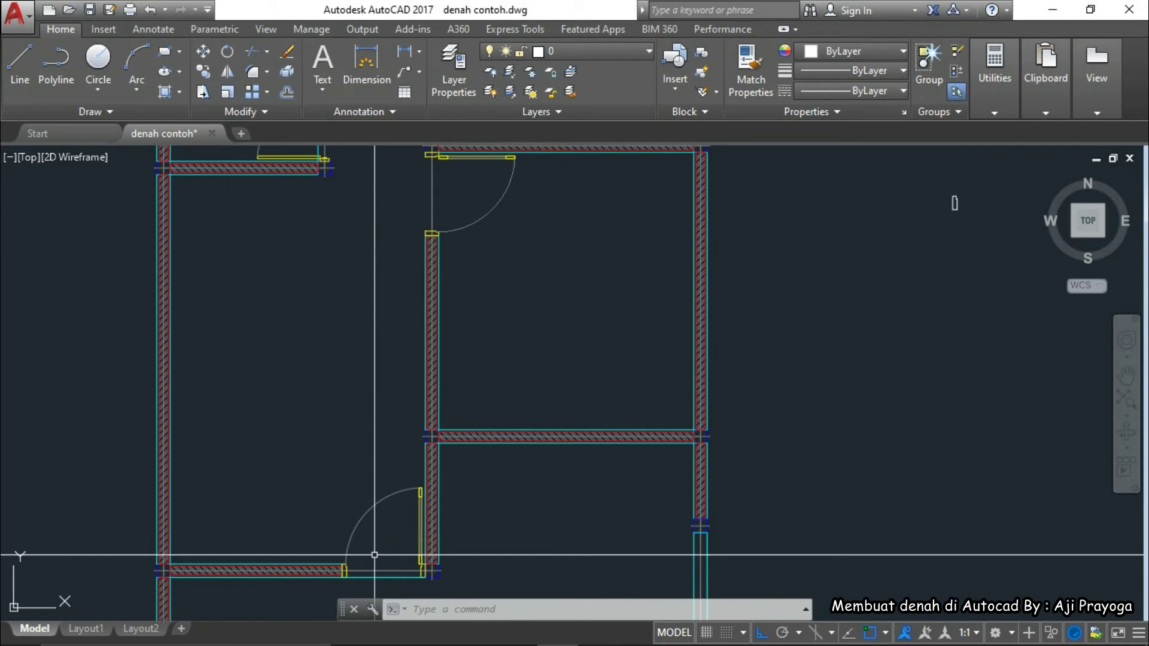
scroll(374, 555, down, 4)
scroll(531, 403, up, 2)
middle_drag(531, 403, 581, 374)
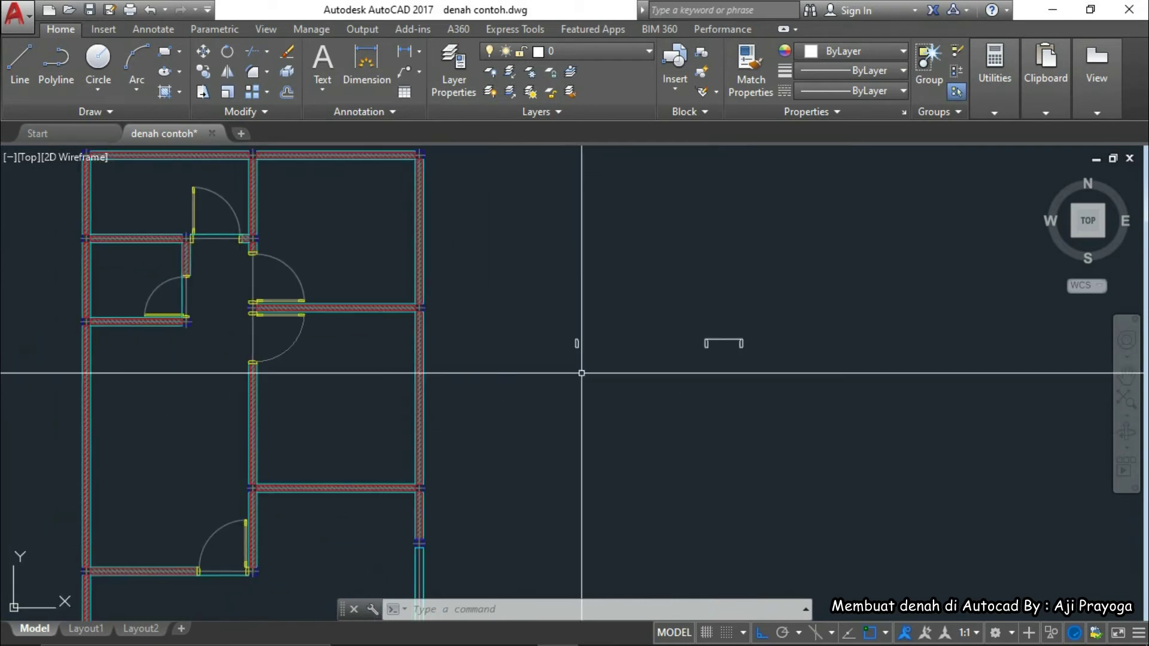
Erase the horizontal line connecting the two mirrored jambs
scroll(667, 341, up, 5)
middle_drag(667, 341, 655, 370)
scroll(649, 368, up, 4)
click(682, 393)
click(622, 316)
key(Escape)
key(Escape)
click(665, 373)
click(633, 348)
scroll(623, 316, down, 4)
text(E)
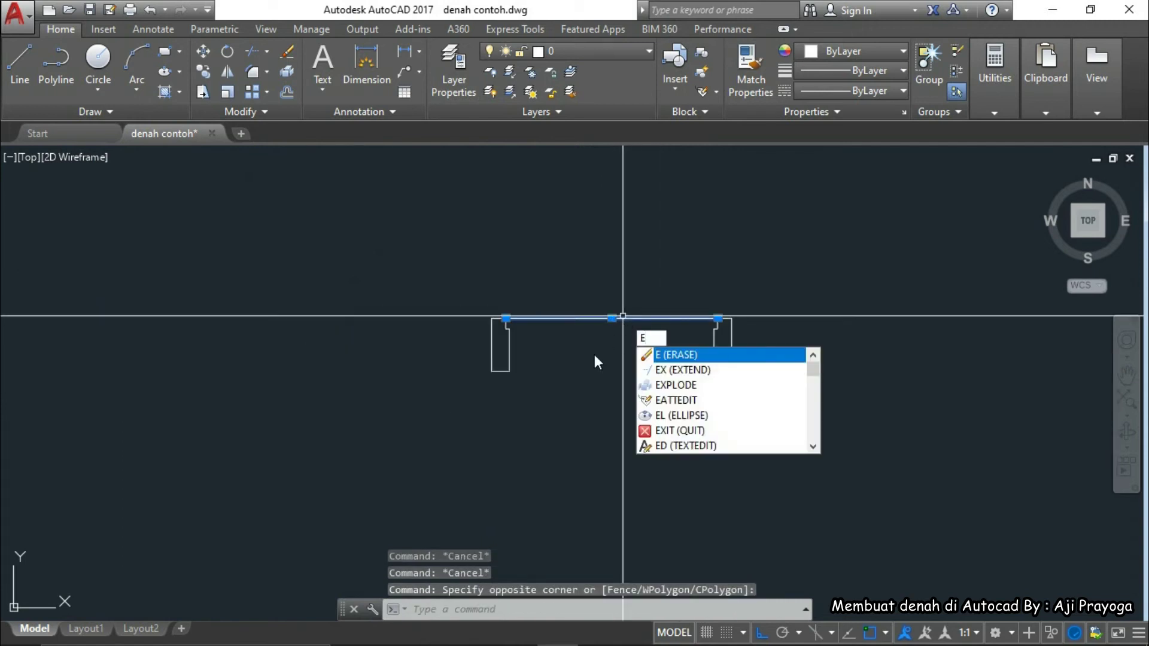
key(Return)
Draw a 600 by 30 mm rectangle between the jambs, from the left jamb's upper notch corner to the right jamb's inner notch corner
text(R)
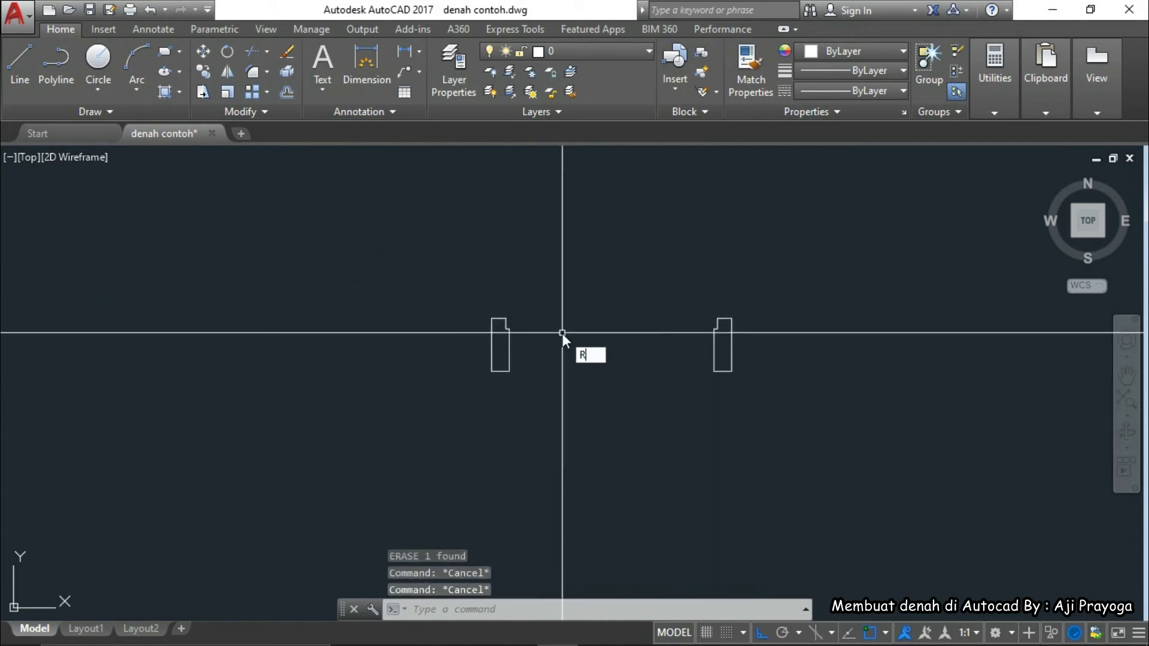
text(EC)
key(Return)
scroll(539, 325, up, 4)
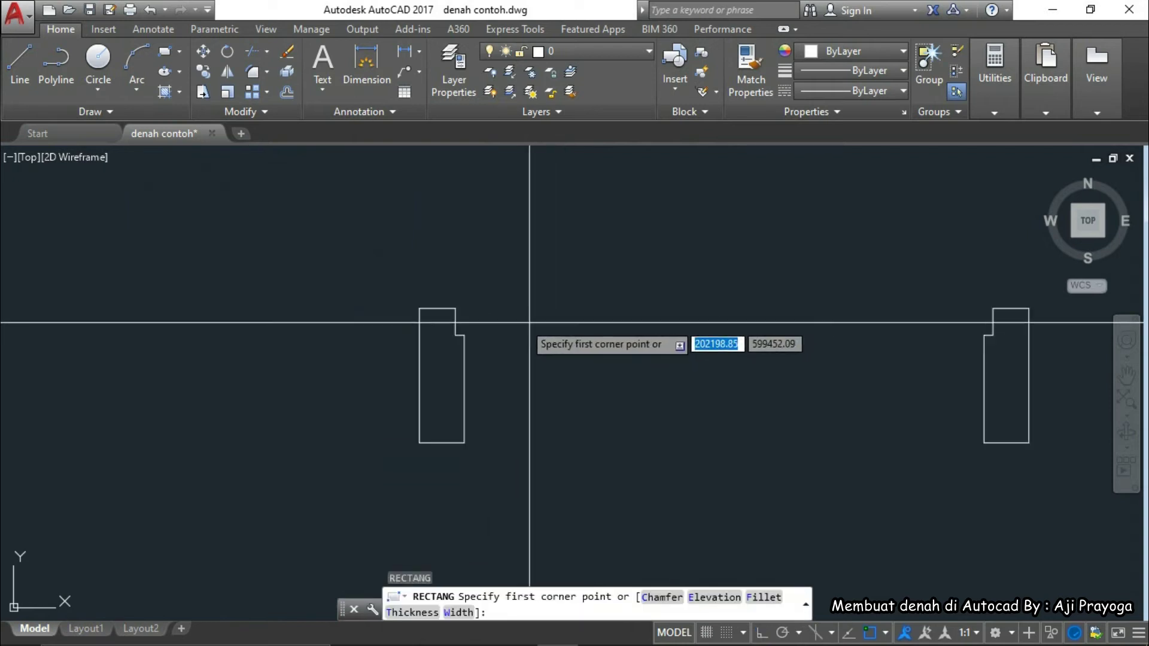
scroll(441, 306, up, 6)
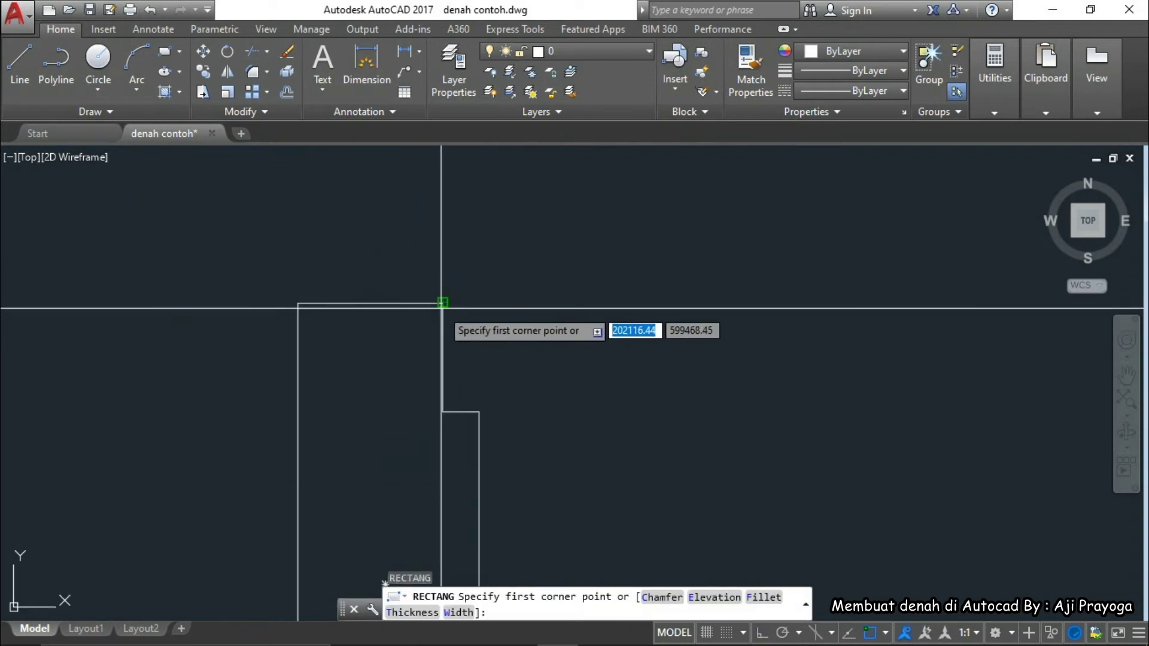
click(441, 304)
scroll(382, 362, down, 2)
scroll(453, 346, down, 1)
scroll(449, 341, up, 1)
scroll(449, 341, down, 4)
middle_drag(320, 395, 424, 405)
scroll(662, 396, up, 6)
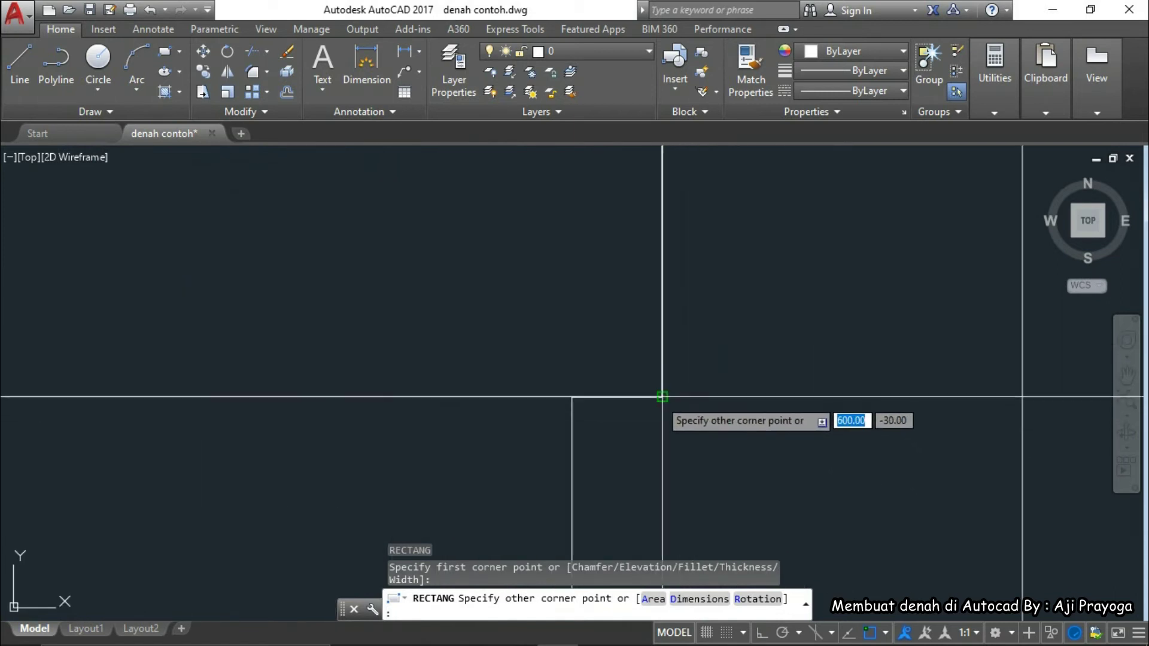
click(662, 396)
scroll(687, 379, up, 2)
scroll(723, 351, down, 3)
scroll(744, 398, up, 2)
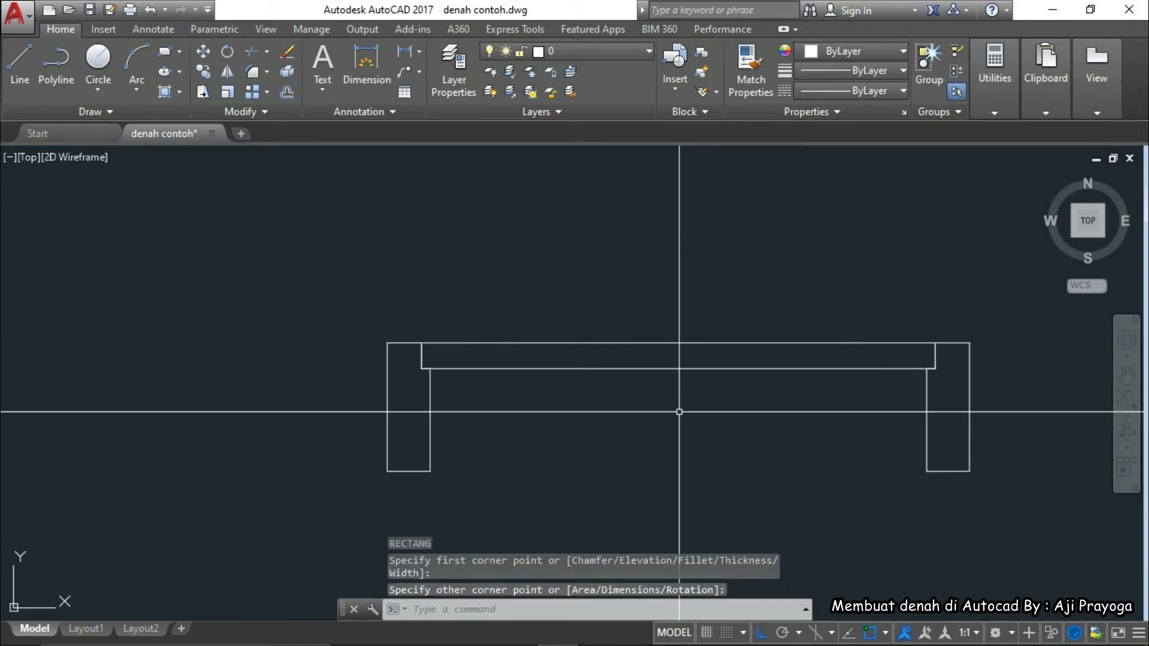
Draw a separate 60 by 30 mm rectangle in the empty space below the window frame
scroll(648, 278, down, 2)
text(REC)
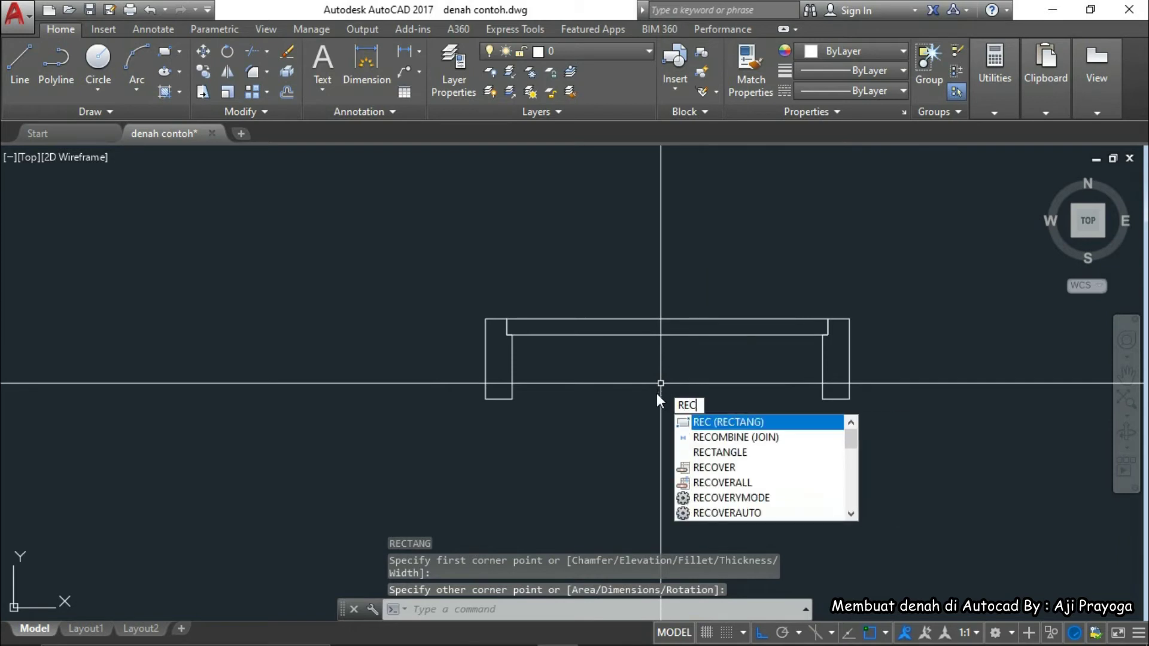
key(Return)
scroll(666, 410, down, 2)
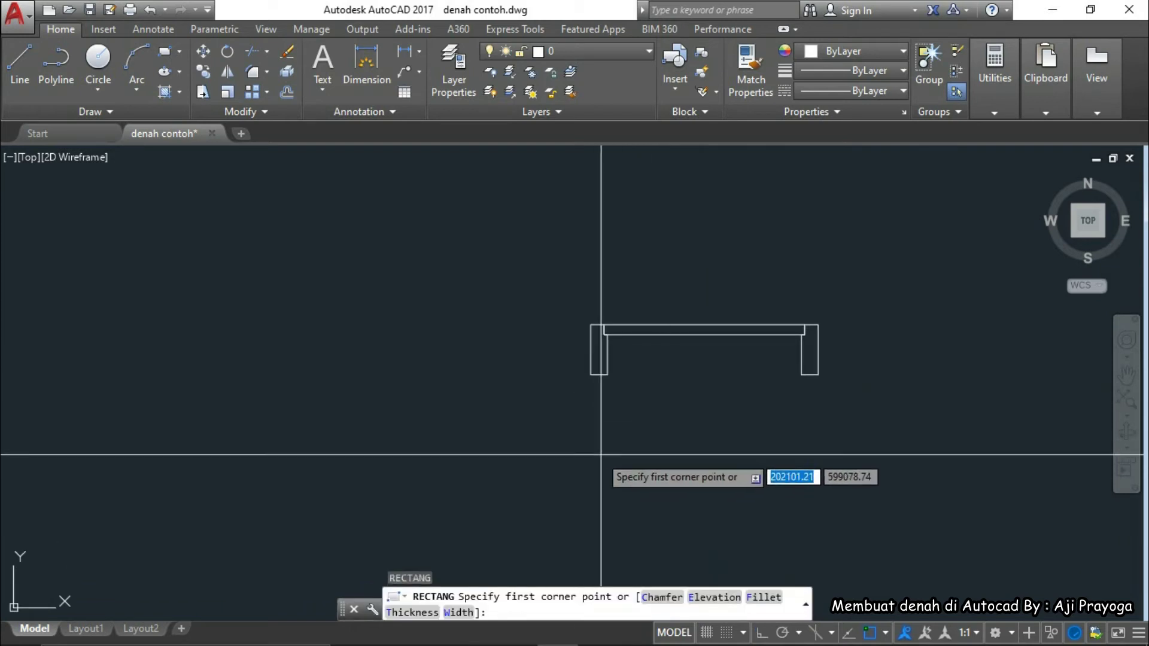
scroll(628, 371, up, 4)
scroll(555, 398, down, 2)
scroll(526, 423, up, 3)
scroll(523, 405, down, 3)
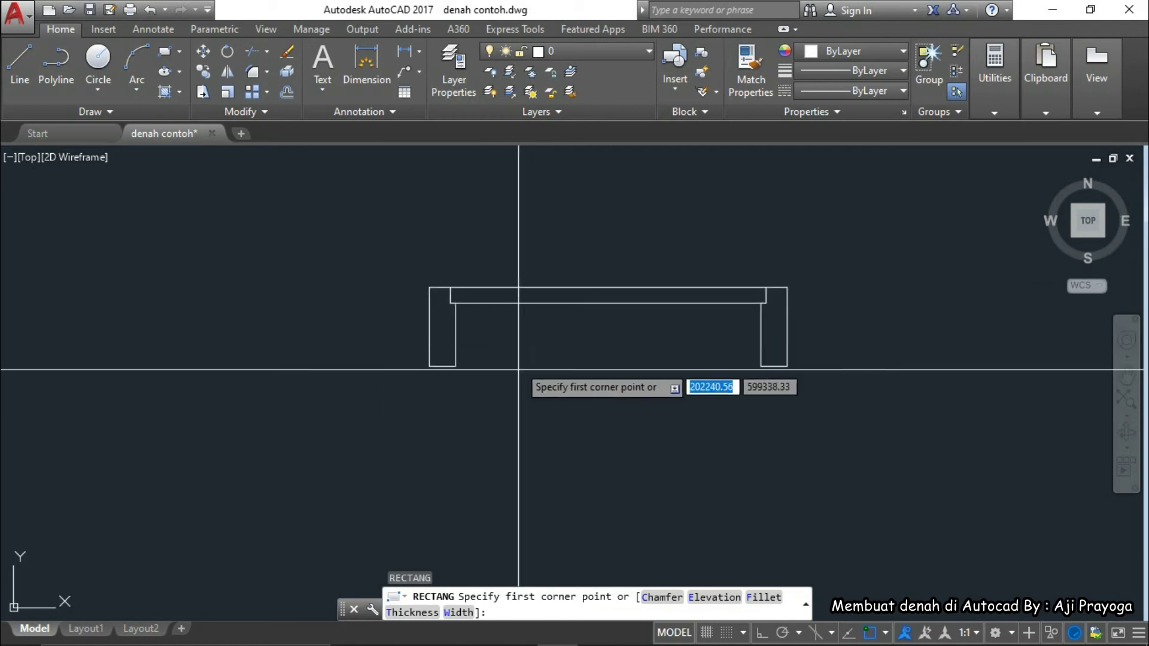
click(481, 411)
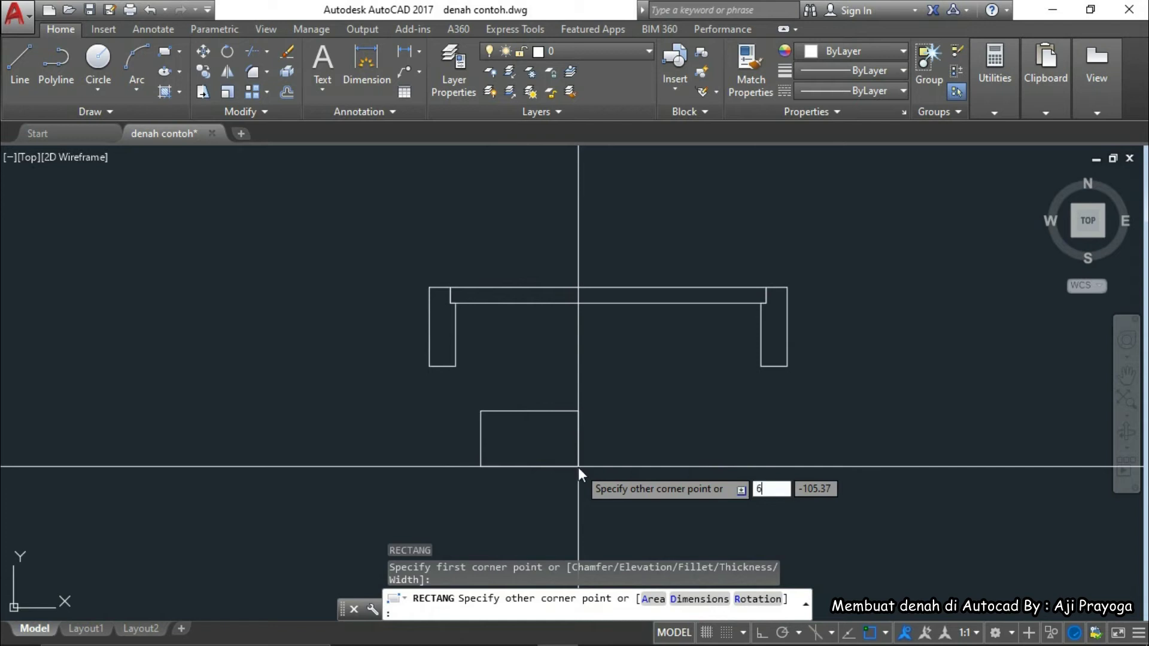
key(Tab)
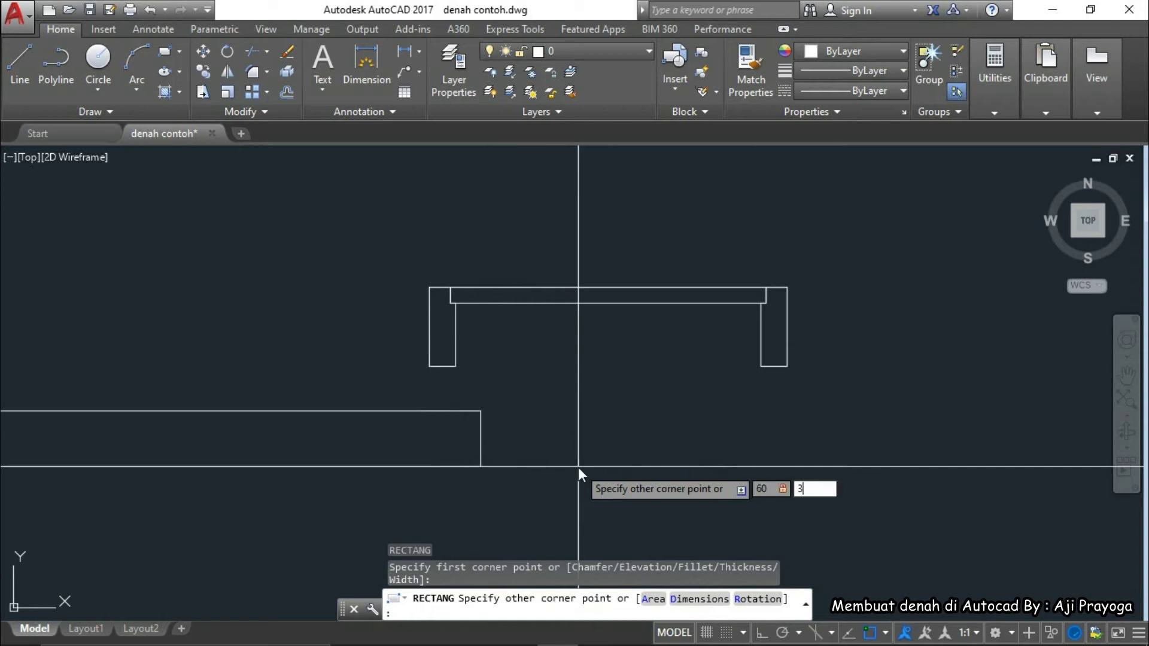
text(30)
key(Return)
Move the 60 by 30 mm rectangle into the left end of the 600 mm rectangle, aligning their left edges
scroll(495, 402, up, 4)
click(496, 423)
click(450, 455)
text(m)
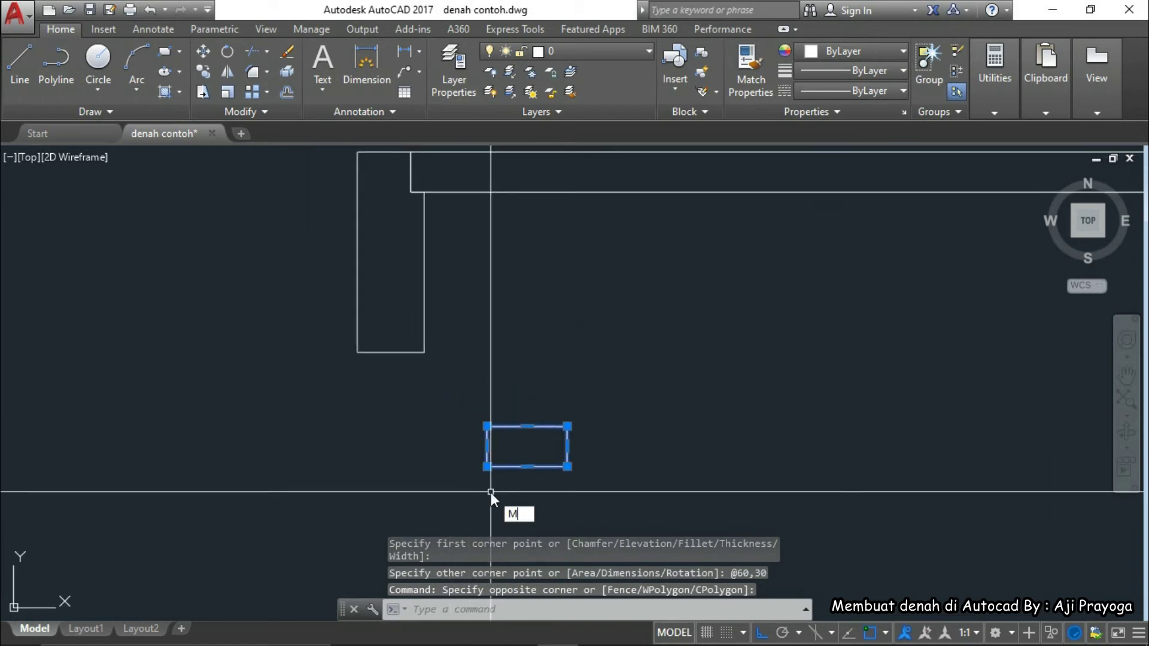
key(Return)
middle_drag(447, 408, 487, 446)
click(487, 427)
scroll(515, 407, down, 5)
scroll(530, 404, up, 7)
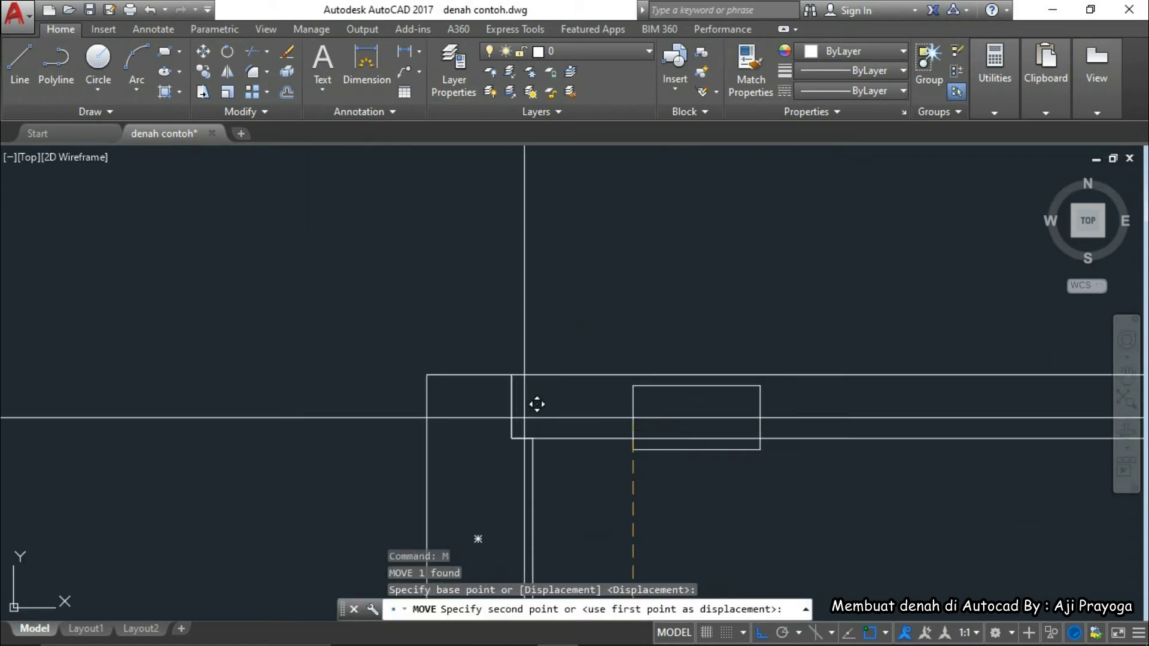
click(511, 406)
scroll(521, 410, down, 4)
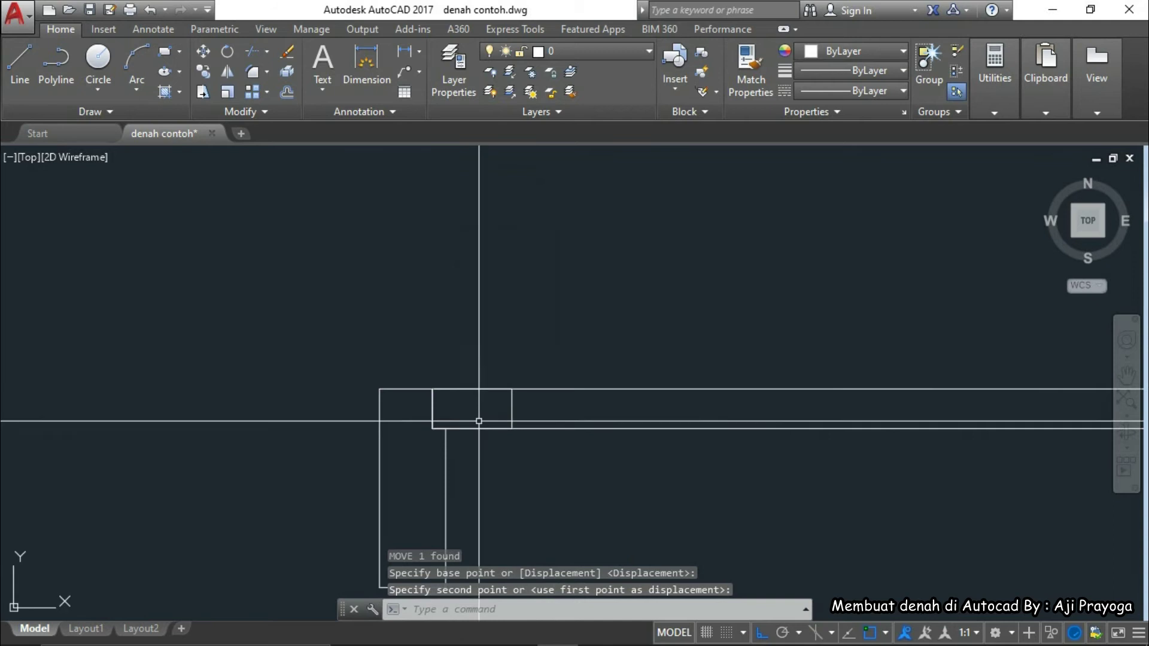
Mirror the small rectangle about a vertical axis through the long rectangle's midpoint, keeping the source
click(544, 419)
click(496, 413)
scroll(497, 414, down, 2)
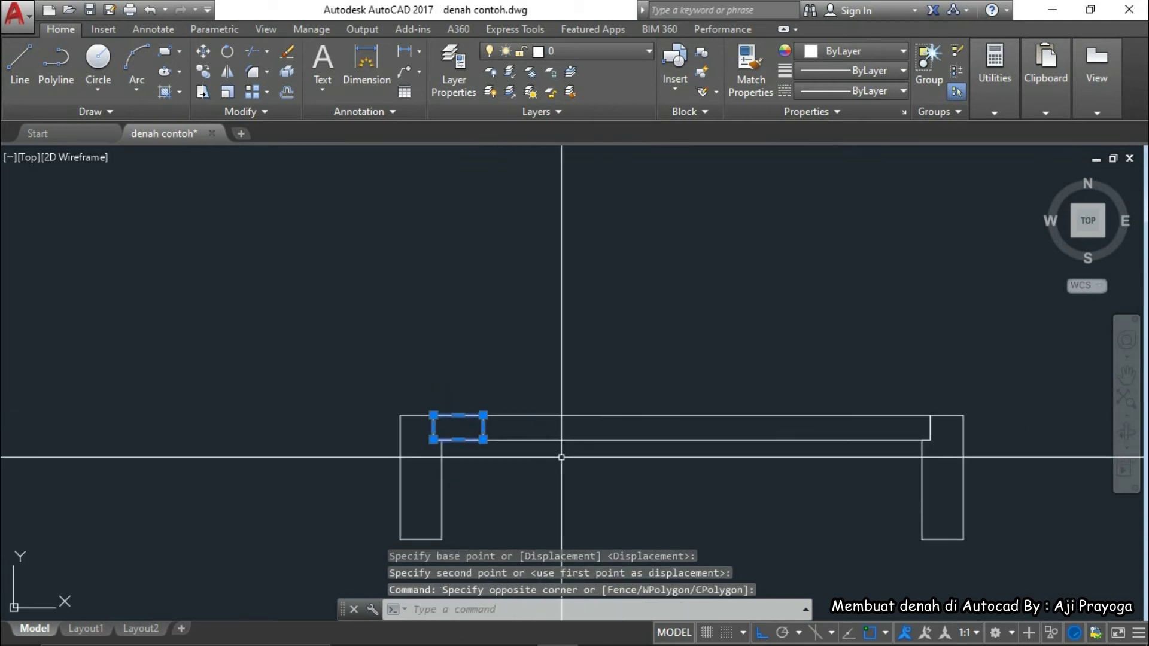
middle_drag(559, 462, 513, 461)
text(MI)
key(Return)
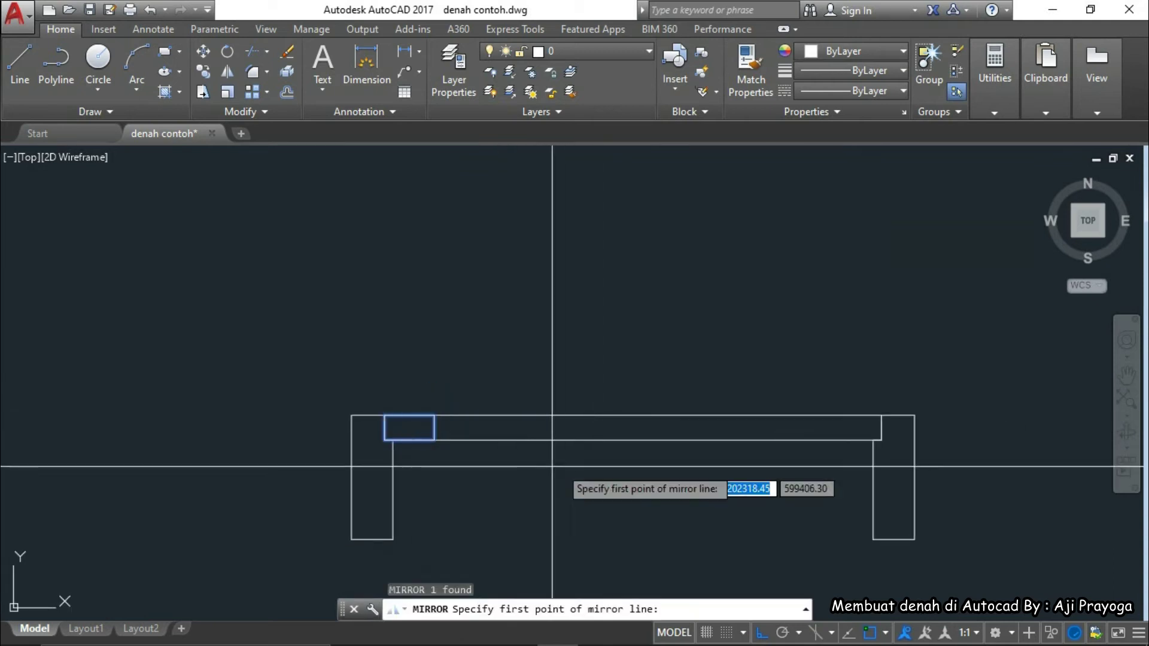
click(633, 440)
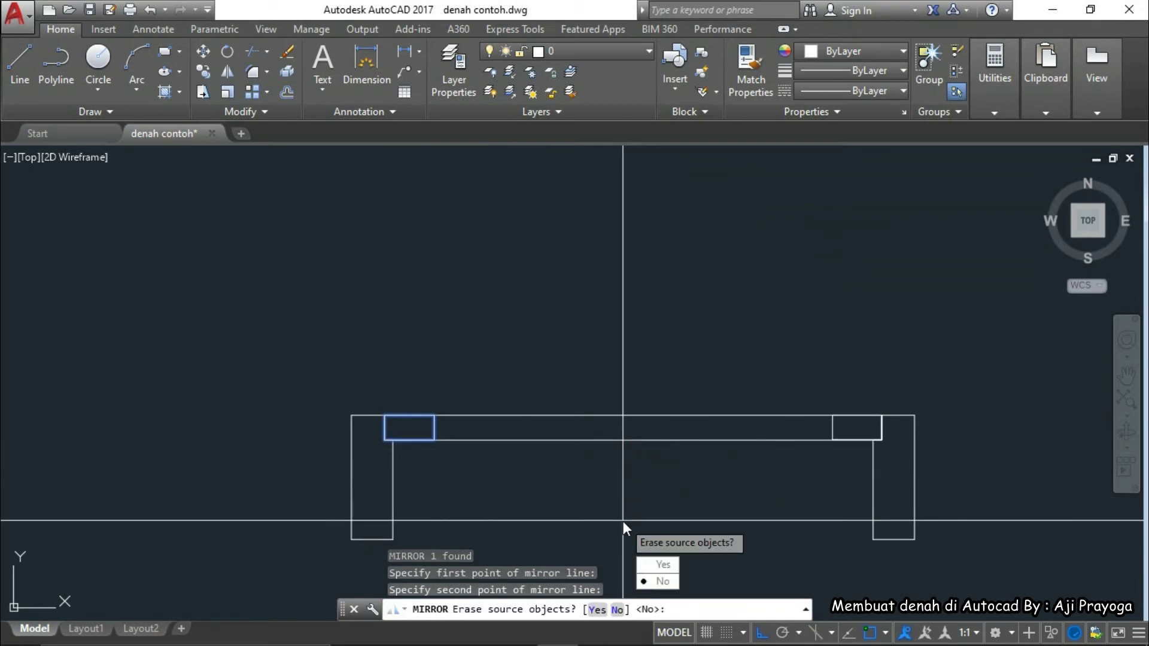
key(Return)
scroll(916, 473, down, 2)
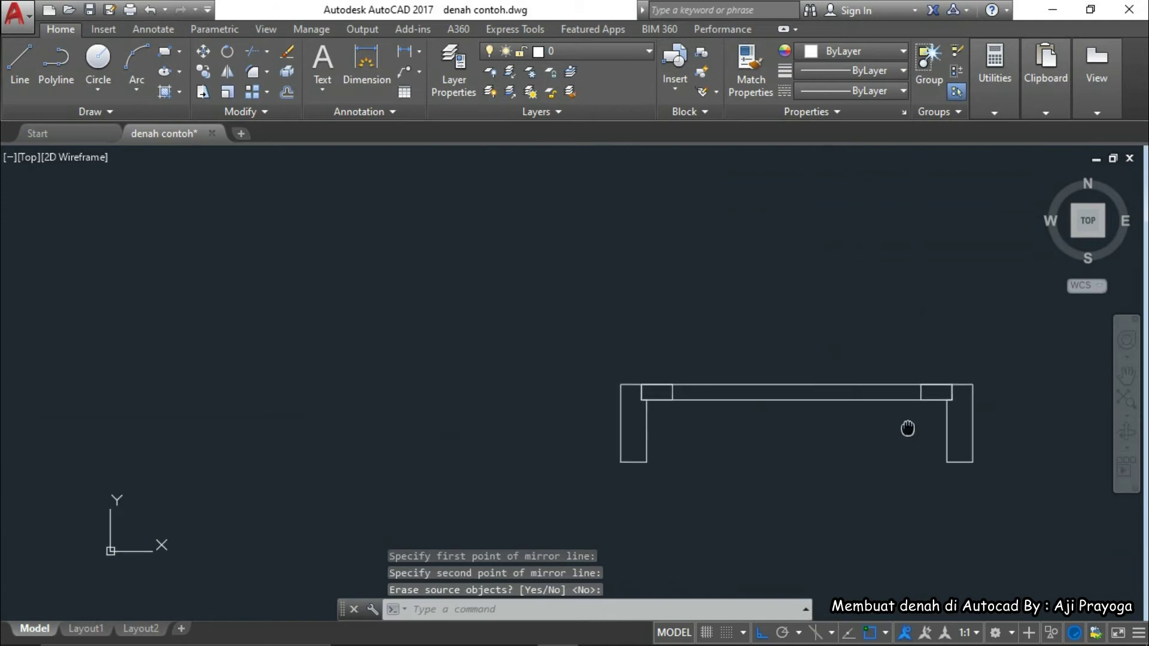
middle_drag(908, 451, 775, 445)
scroll(654, 437, up, 4)
scroll(654, 436, down, 3)
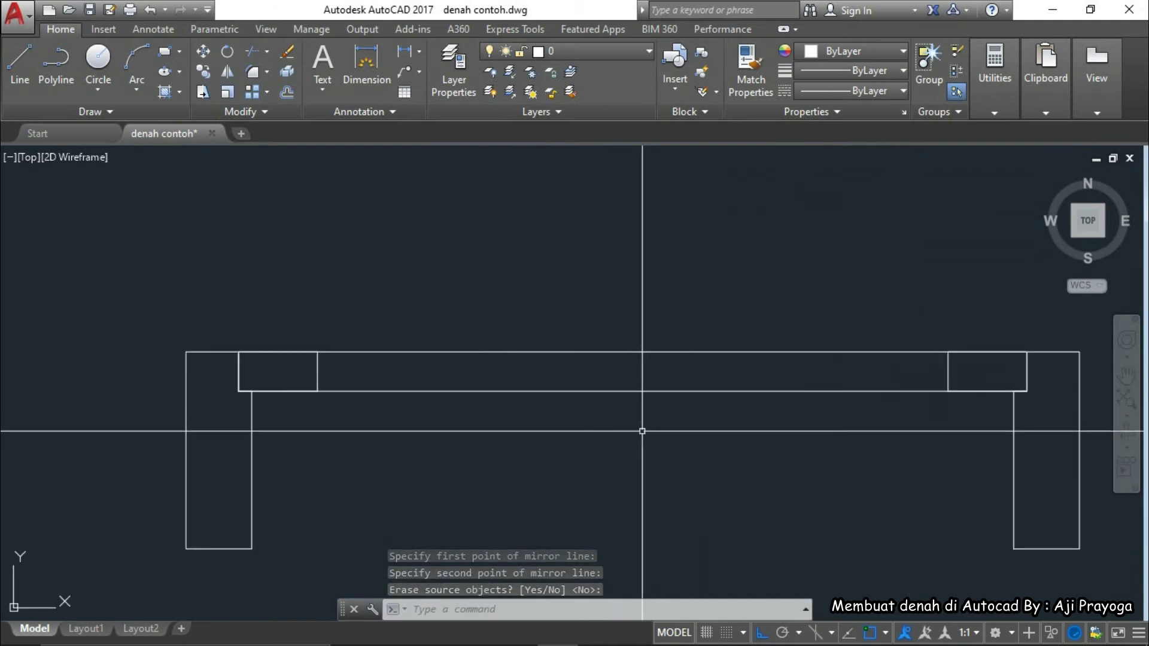
scroll(768, 412, up, 3)
click(762, 414)
scroll(763, 415, down, 2)
key(Escape)
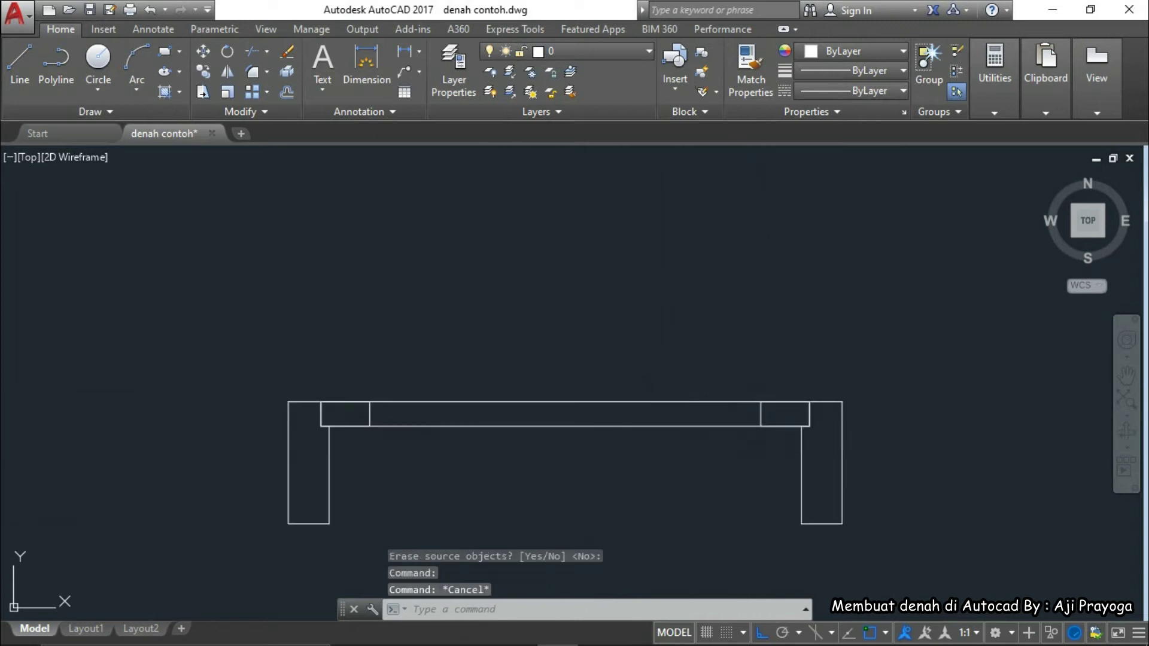
key(Escape)
middle_drag(763, 414, 812, 386)
scroll(807, 389, down, 2)
scroll(634, 430, up, 2)
middle_drag(779, 445, 682, 448)
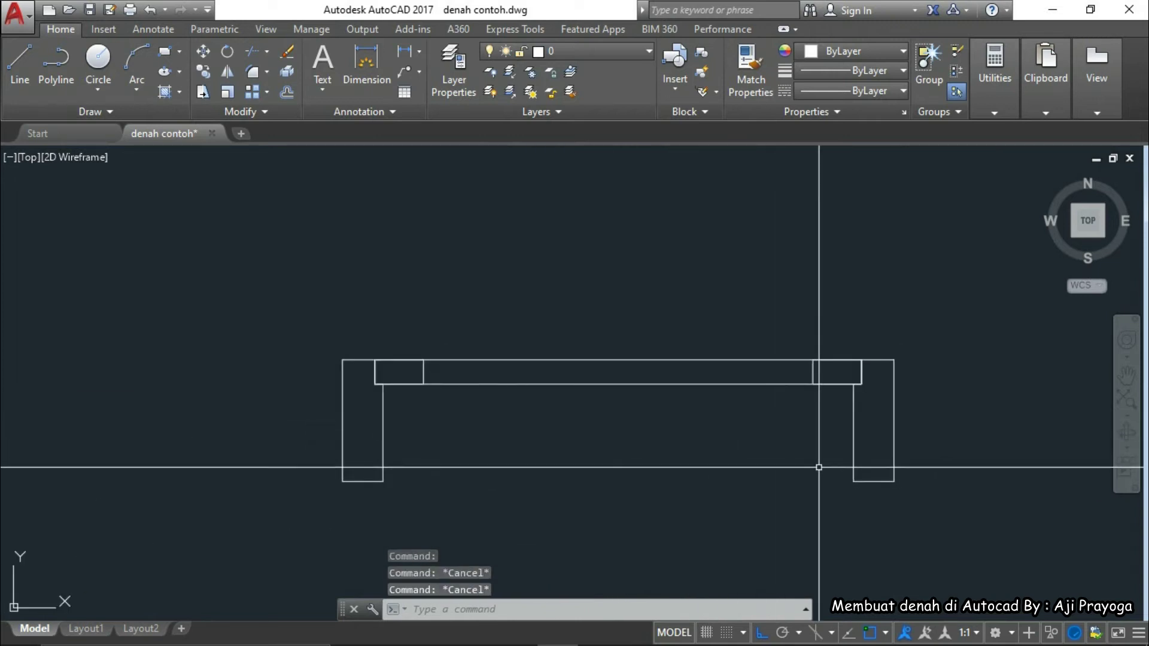
middle_drag(756, 467, 798, 469)
Draw a horizontal line connecting the lower inner corners of the two jambs
text(l)
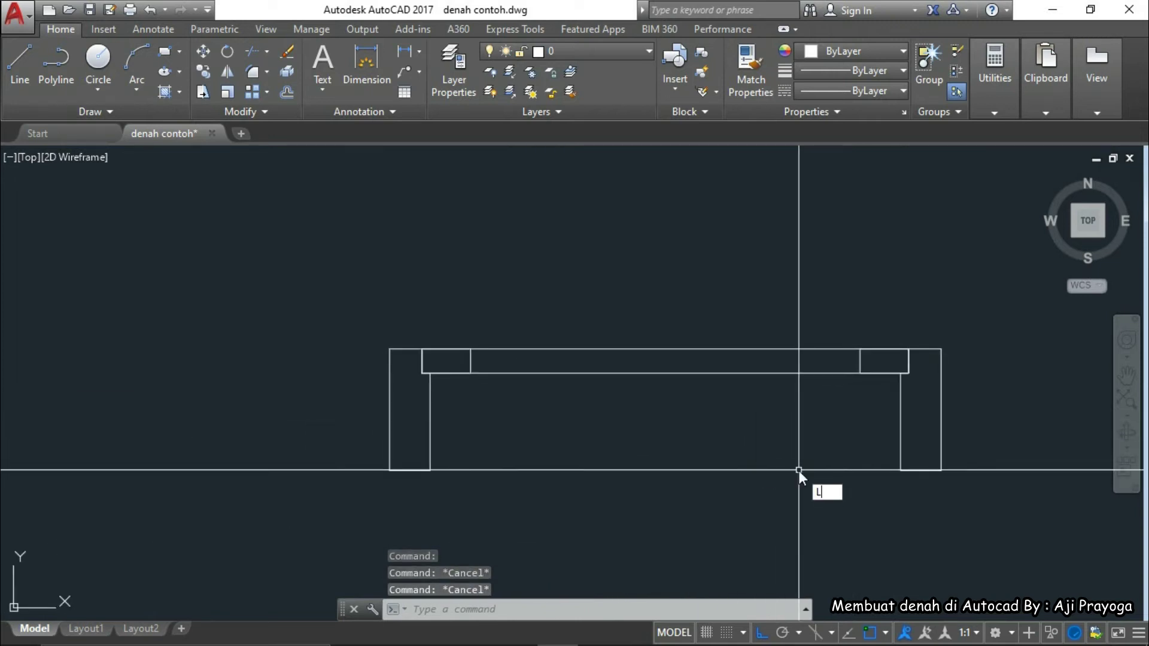
key(Return)
click(901, 470)
click(430, 470)
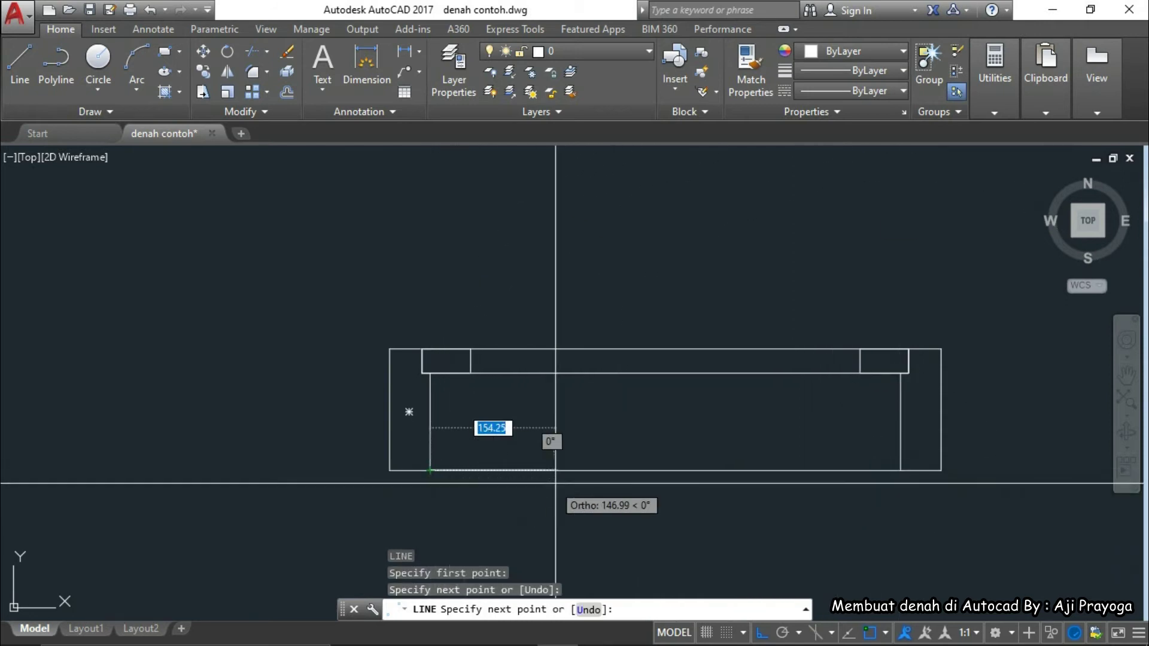
key(Escape)
scroll(463, 493, down, 4)
scroll(553, 478, up, 4)
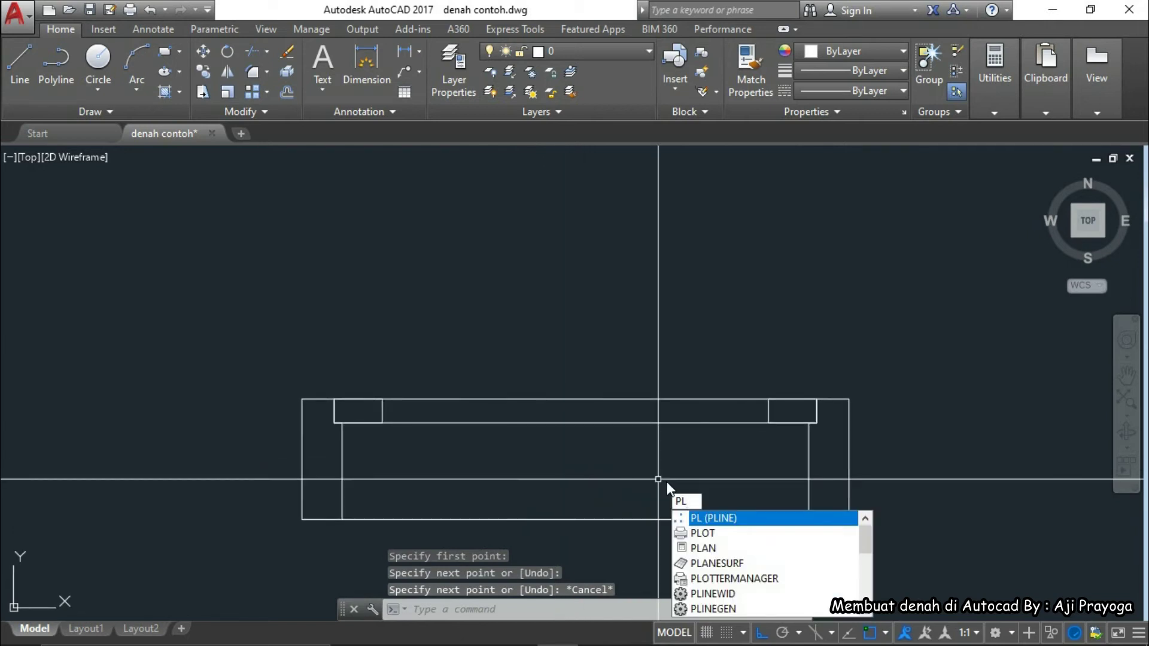
key(Return)
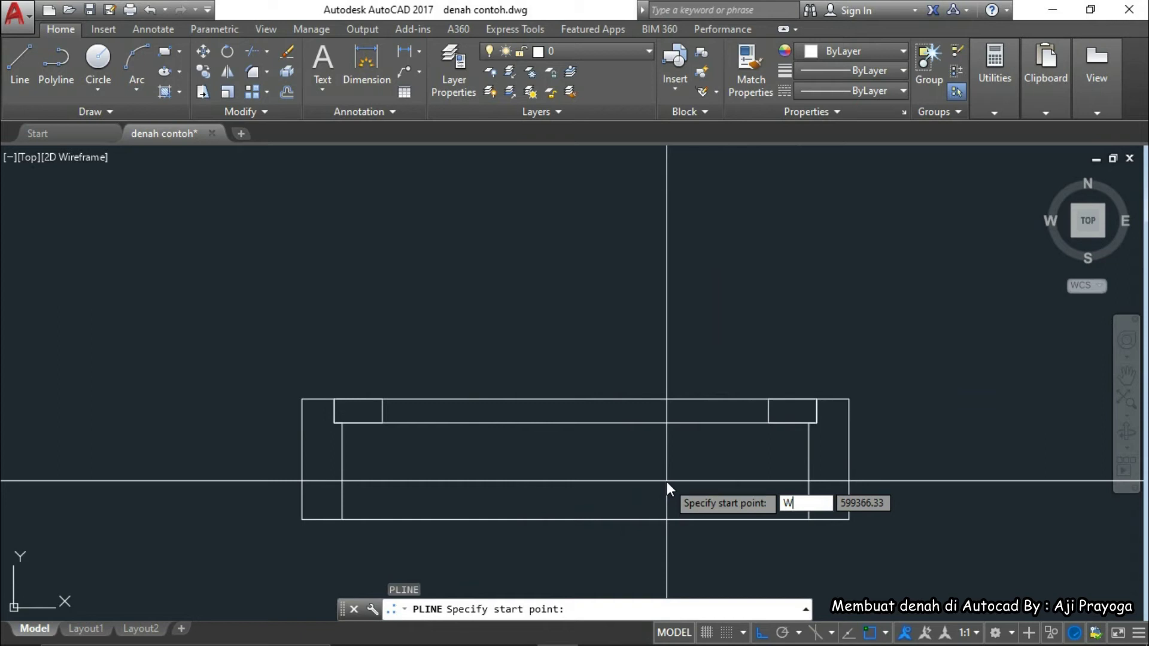
key(Escape)
key(Escape)
key(Escape)
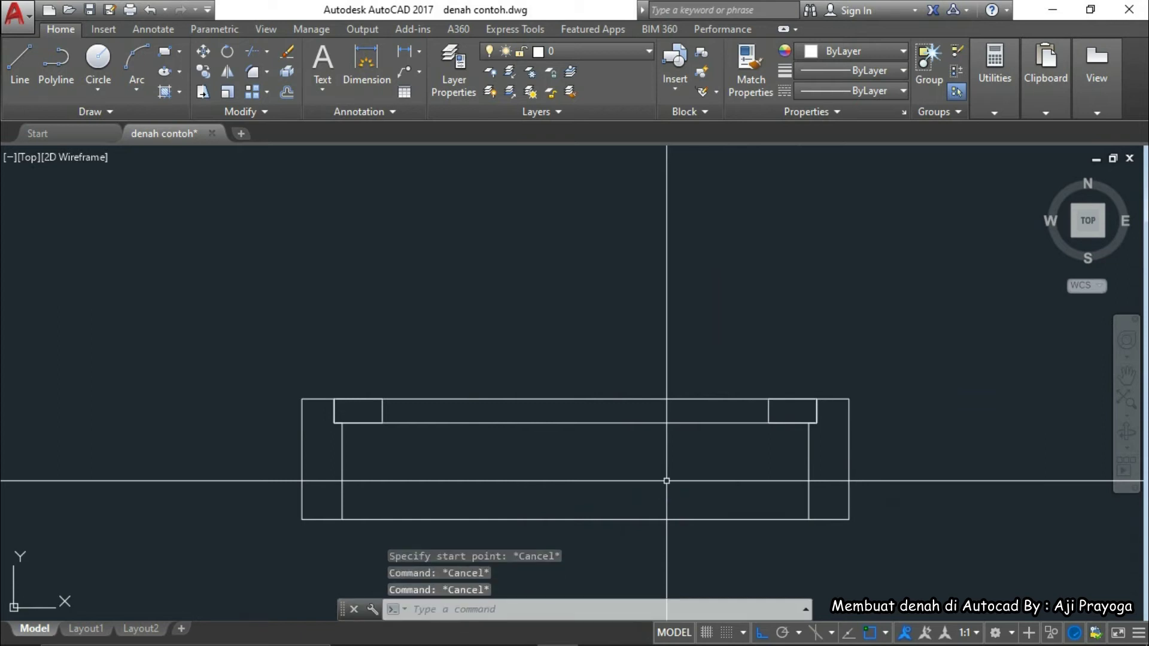
key(Return)
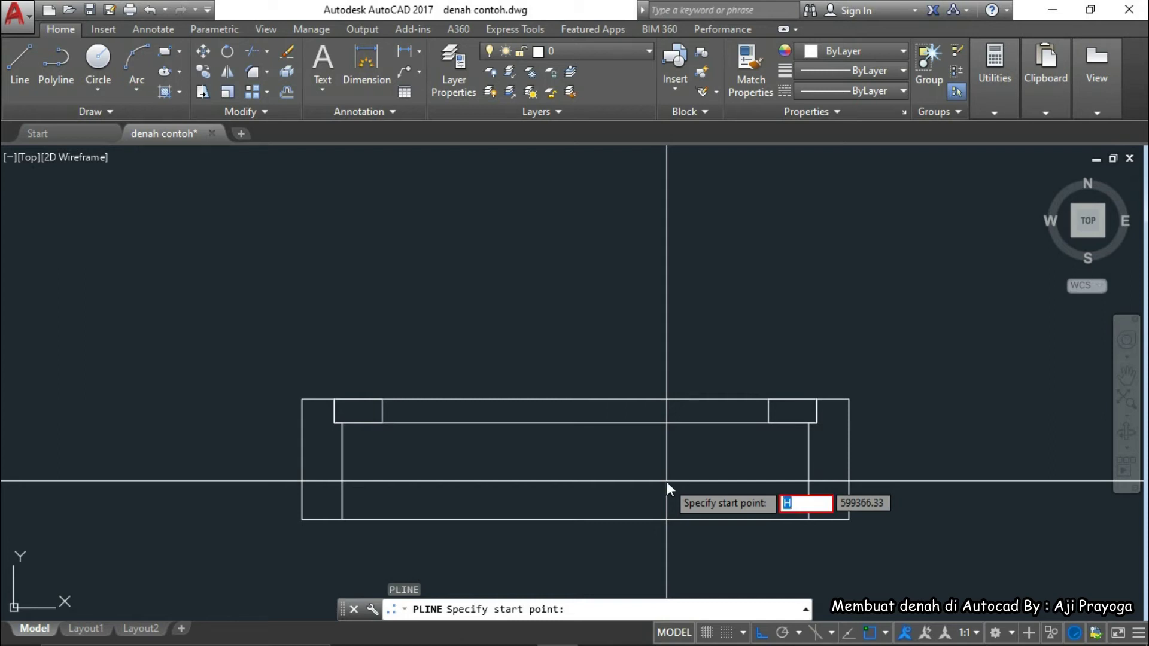
key(Escape)
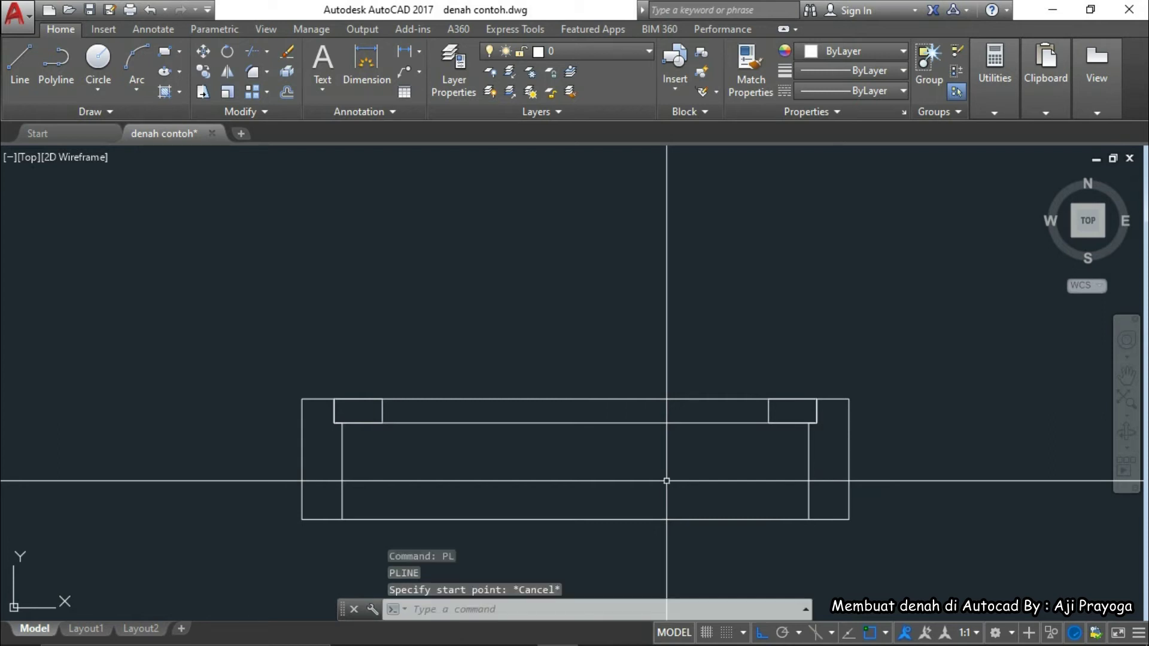
key(Return)
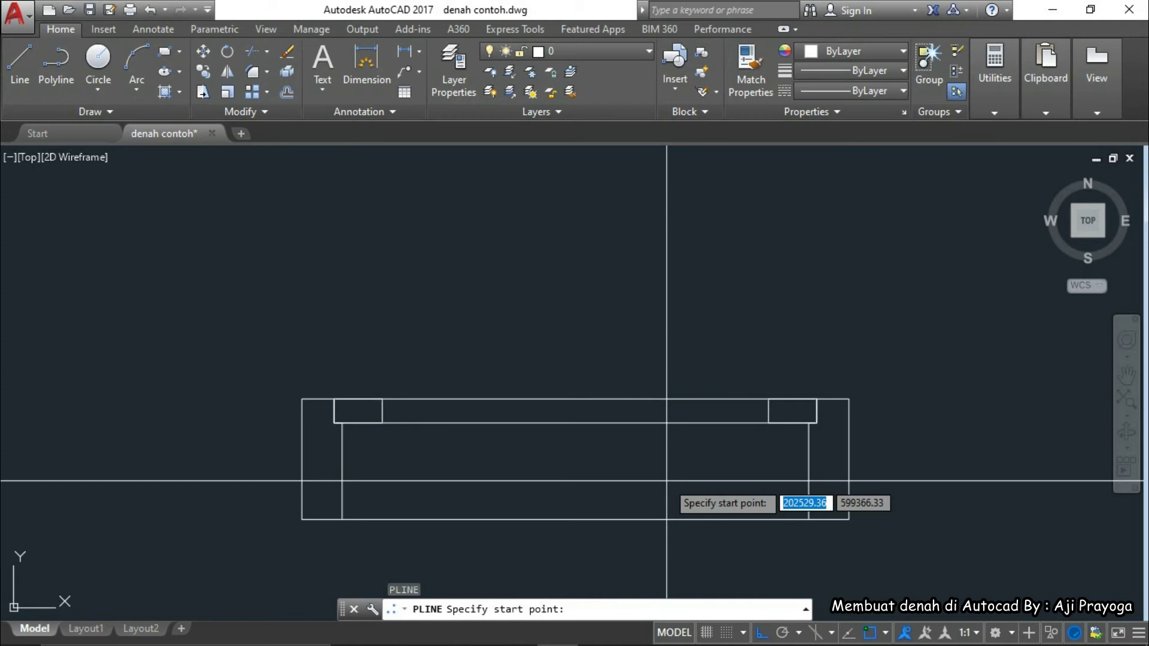
key(Escape)
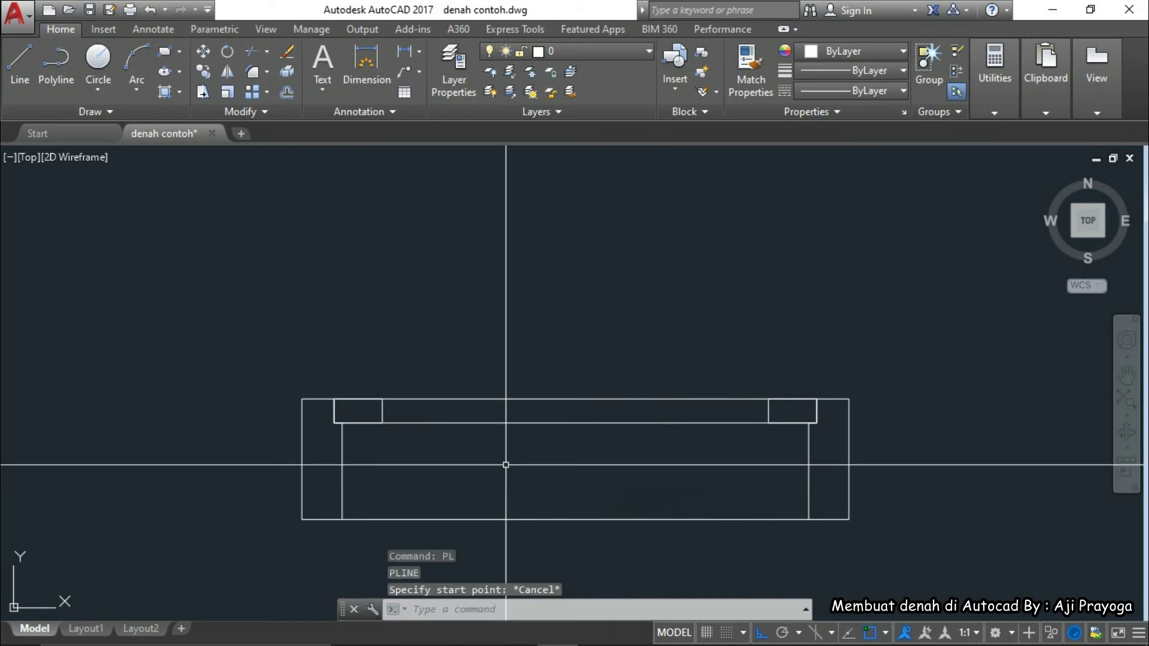
Draw a polyline of width 5 from the midpoint of the left small rectangle's inner edge to slightly inside the right small rectangle
text(PL)
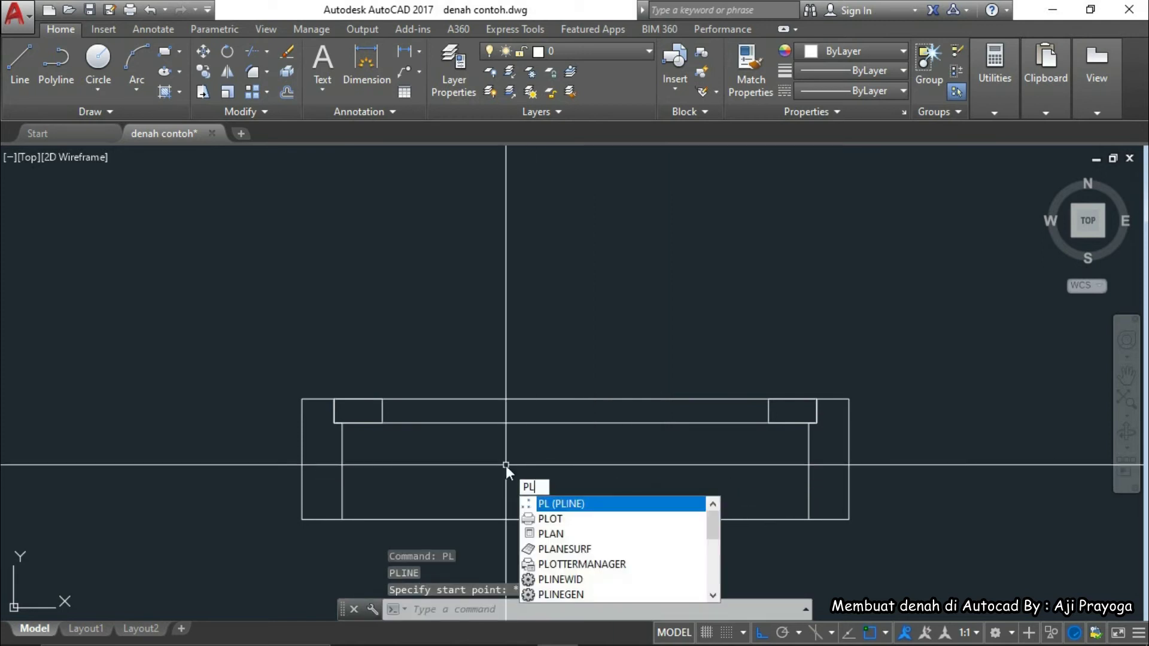
key(Return)
scroll(506, 465, up, 3)
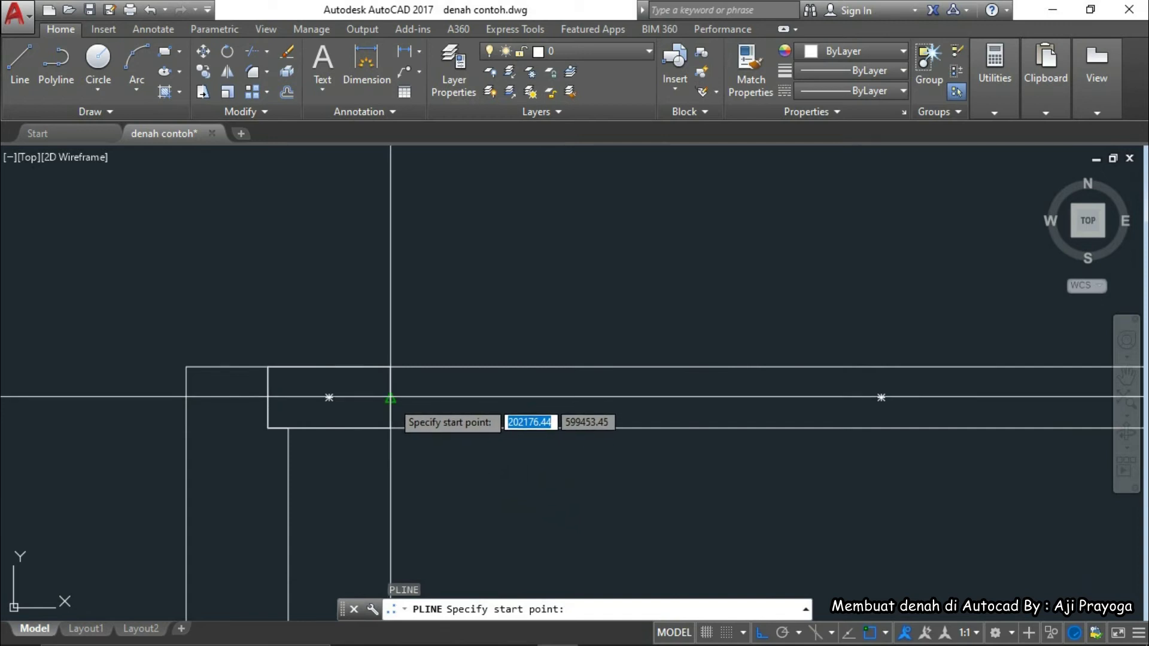
scroll(395, 398, up, 3)
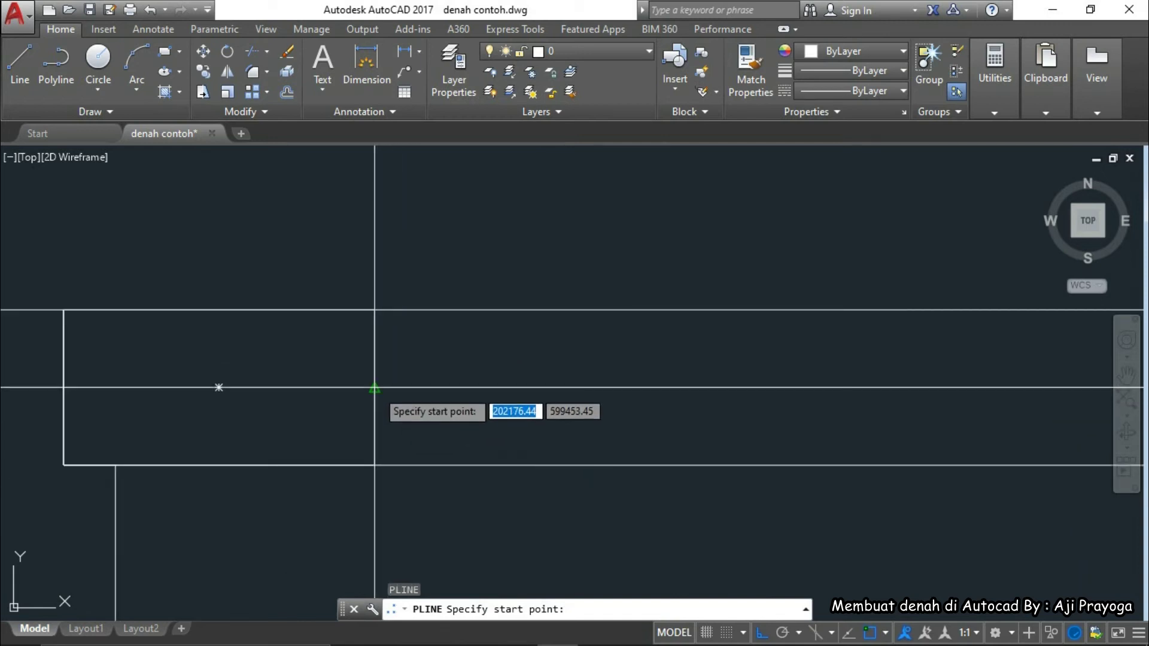
click(375, 388)
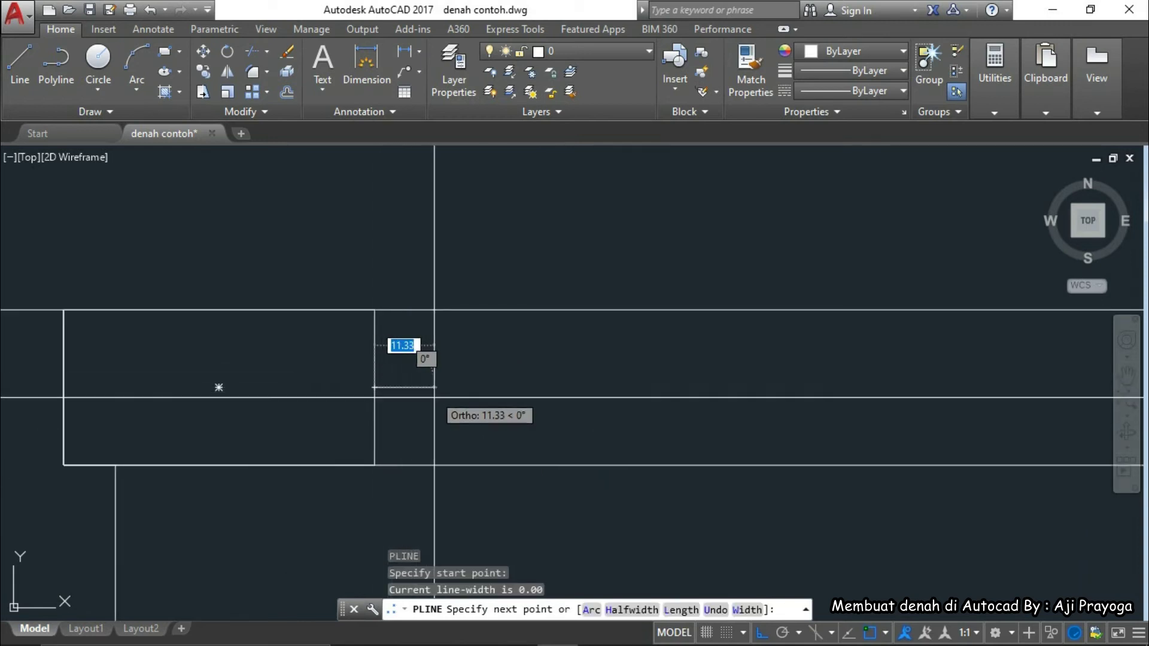
scroll(371, 392, down, 5)
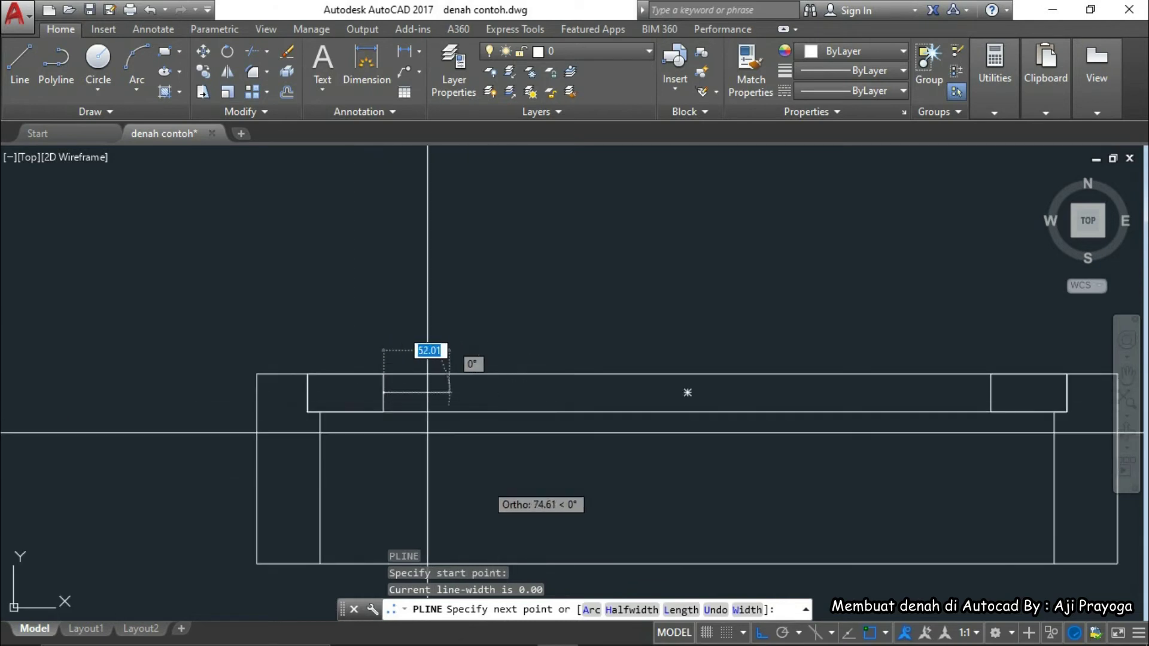
scroll(427, 432, up, 3)
scroll(418, 407, down, 3)
scroll(443, 398, up, 3)
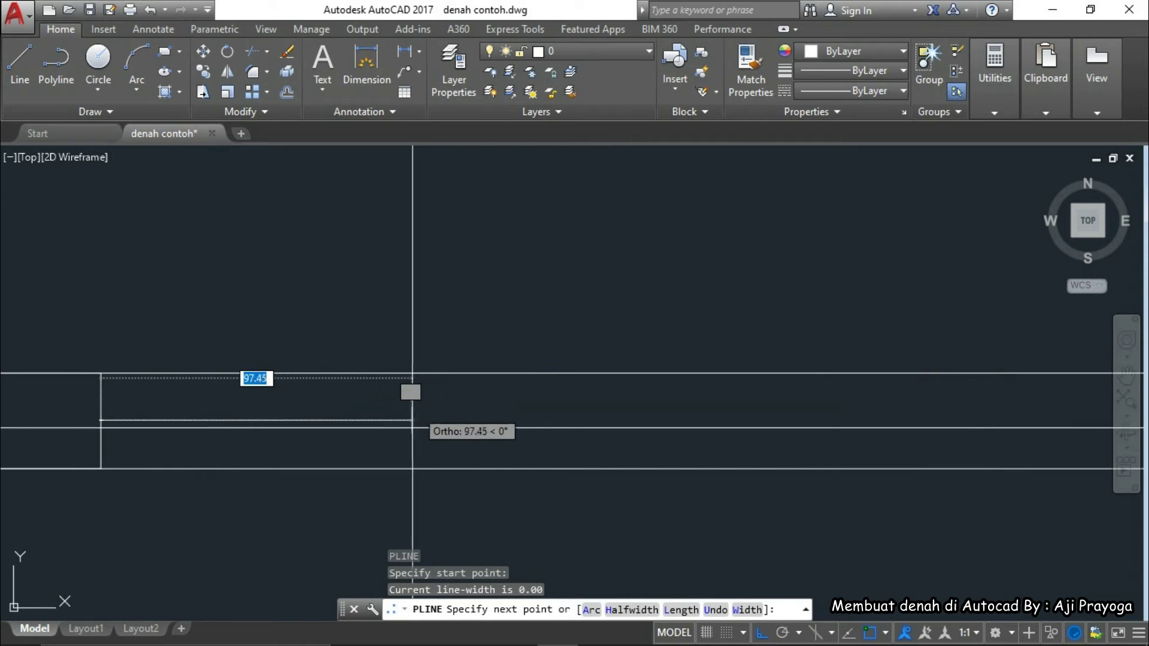
scroll(413, 383, down, 2)
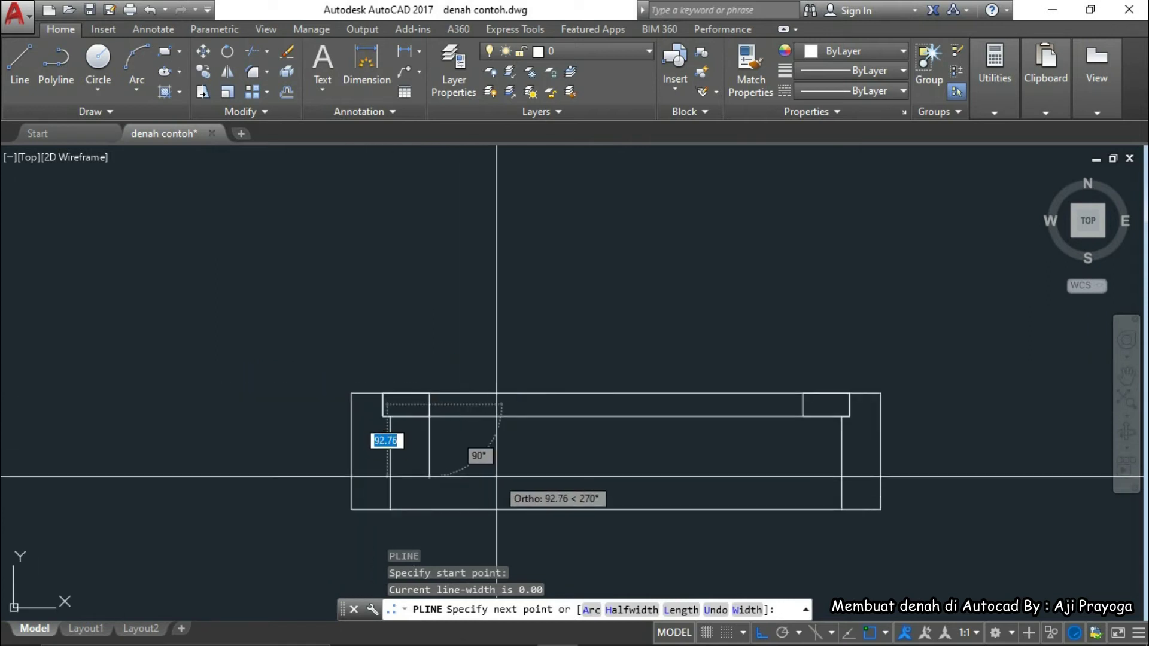
scroll(497, 477, up, 2)
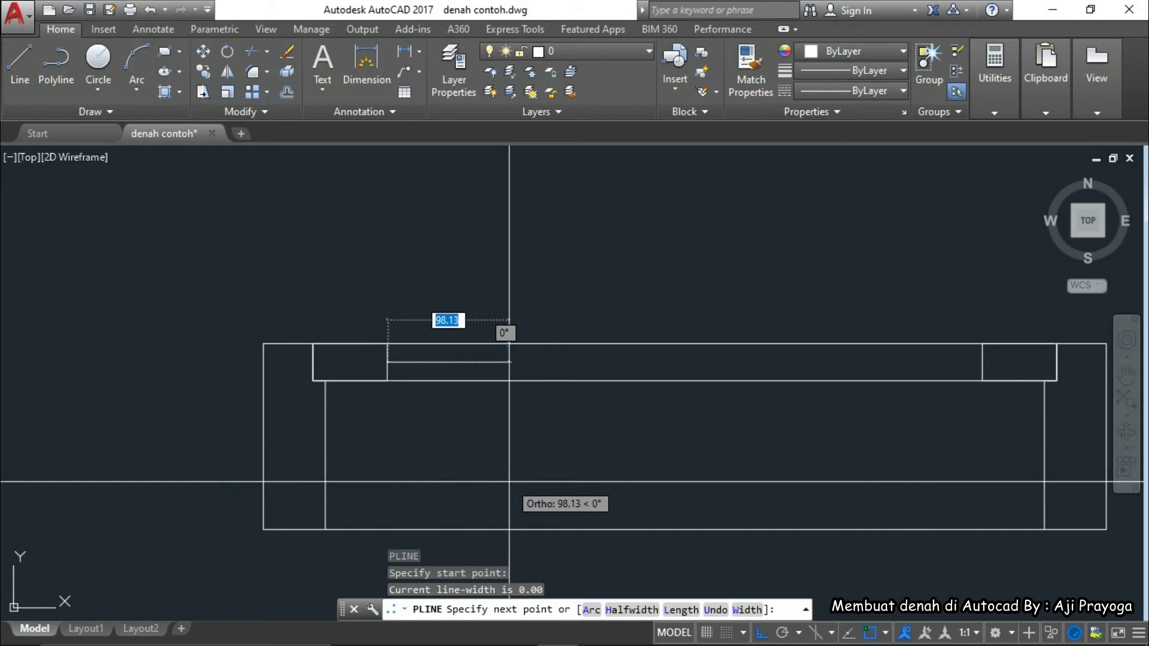
scroll(457, 399, up, 2)
scroll(476, 408, down, 2)
middle_drag(508, 432, 428, 439)
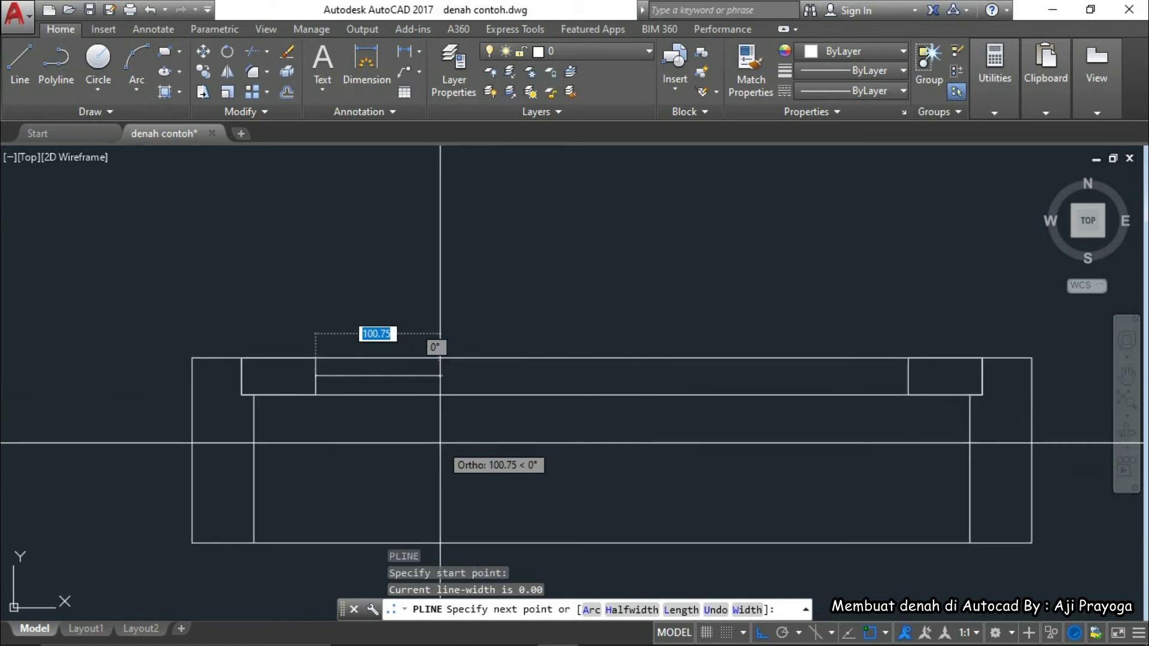
scroll(358, 375, up, 2)
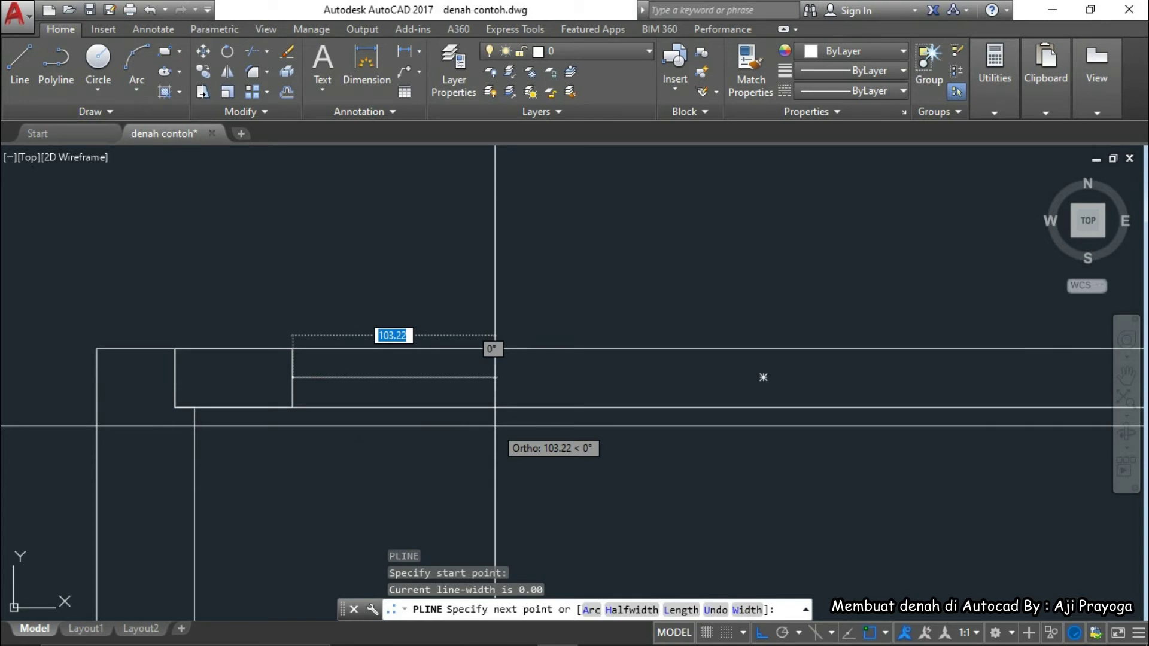
key(Return)
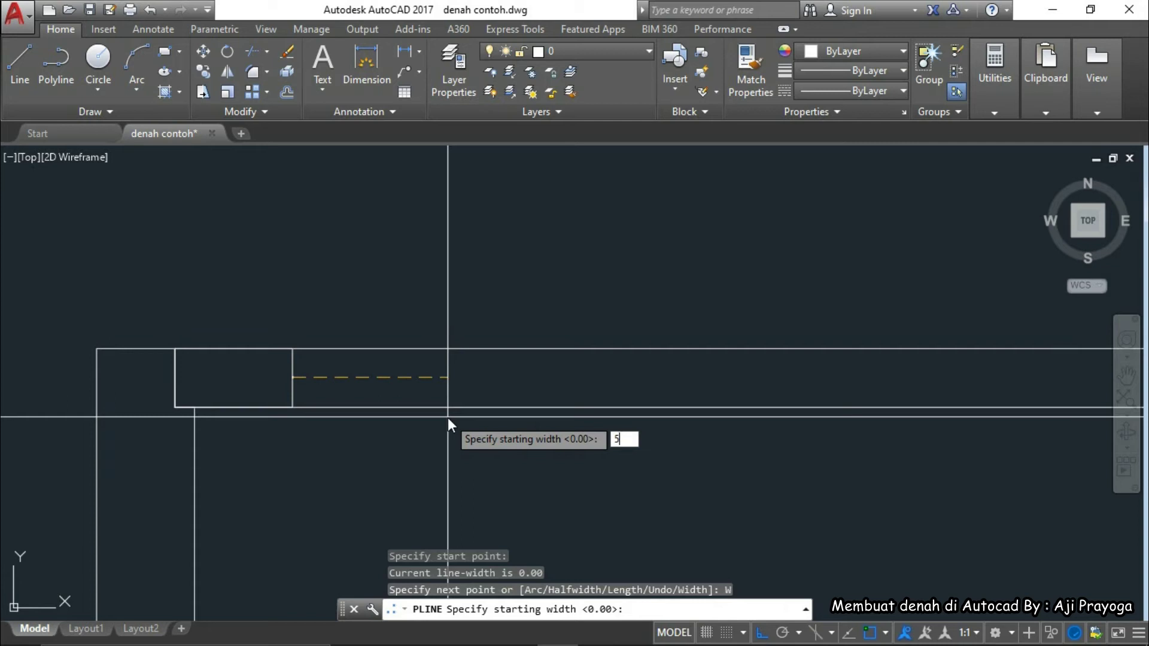
key(Return)
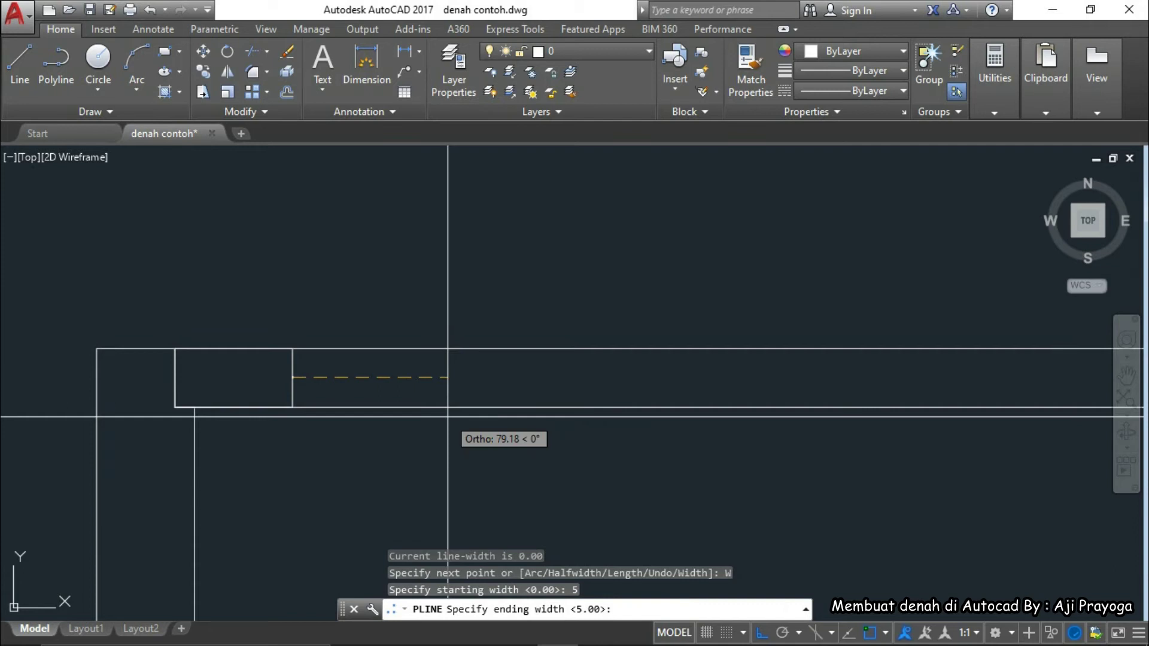
key(Return)
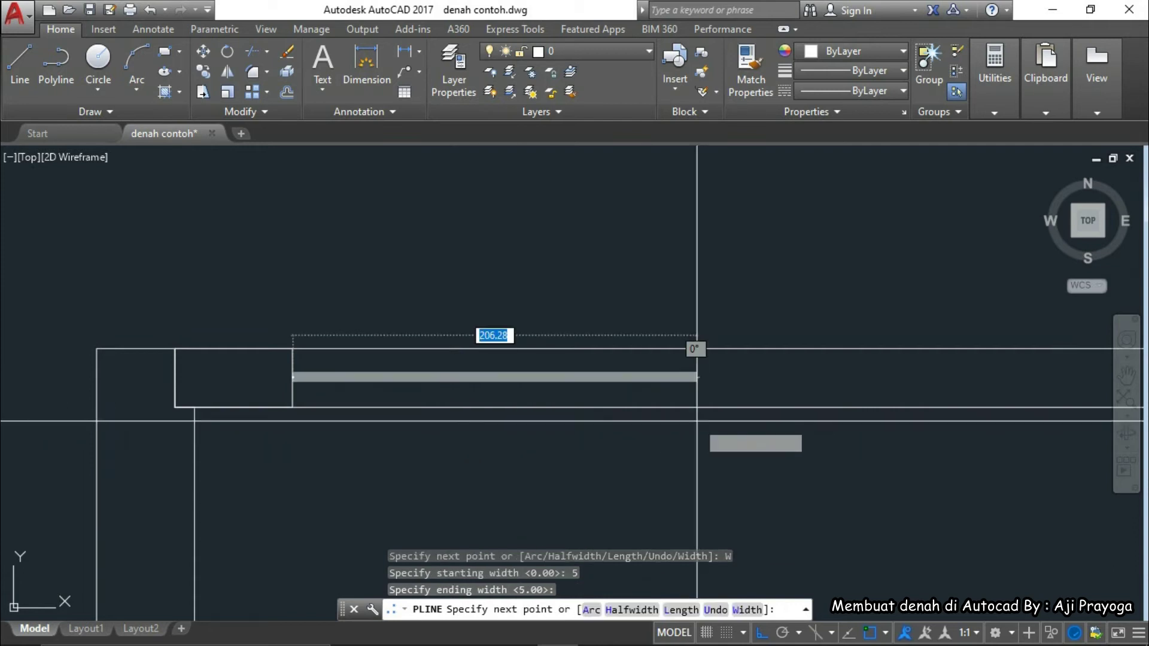
mouse_move(688, 423)
middle_down()
mouse_move(439, 444)
mouse_move(375, 467)
middle_up()
scroll(724, 412, up, 2)
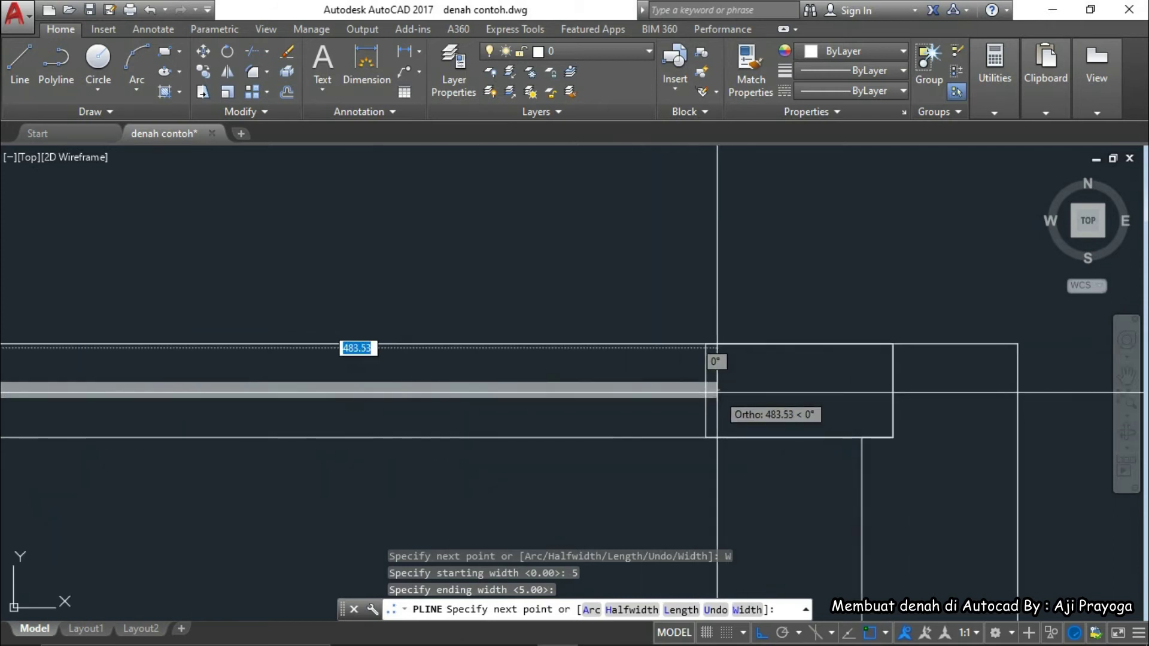
click(731, 392)
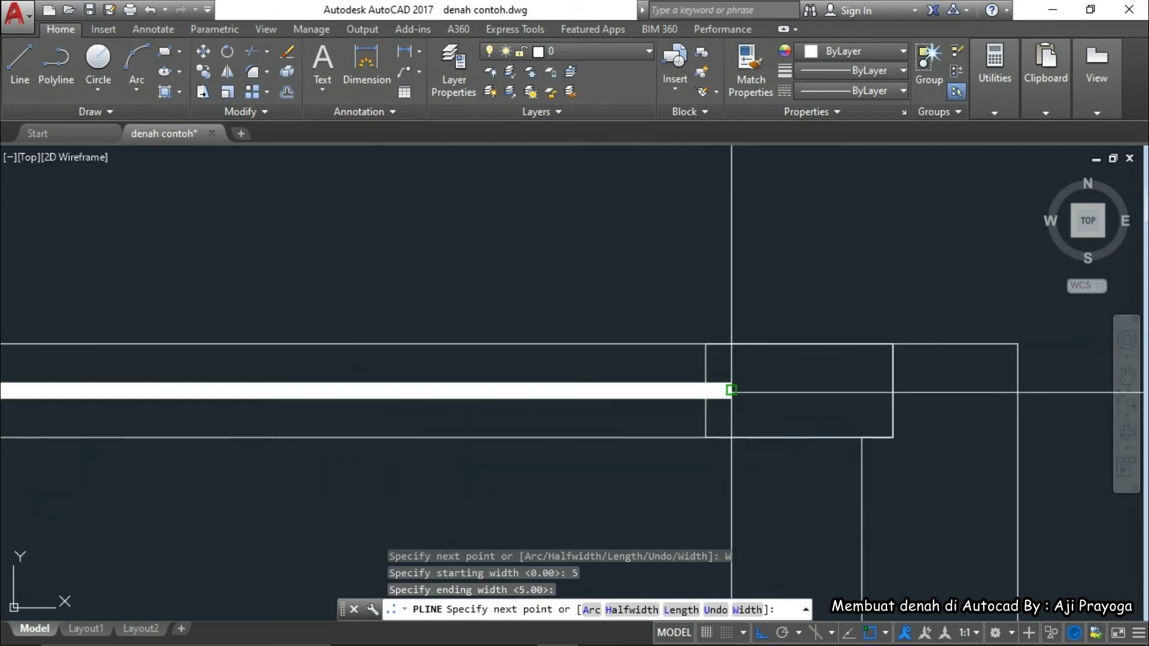
key(Escape)
scroll(731, 390, down, 4)
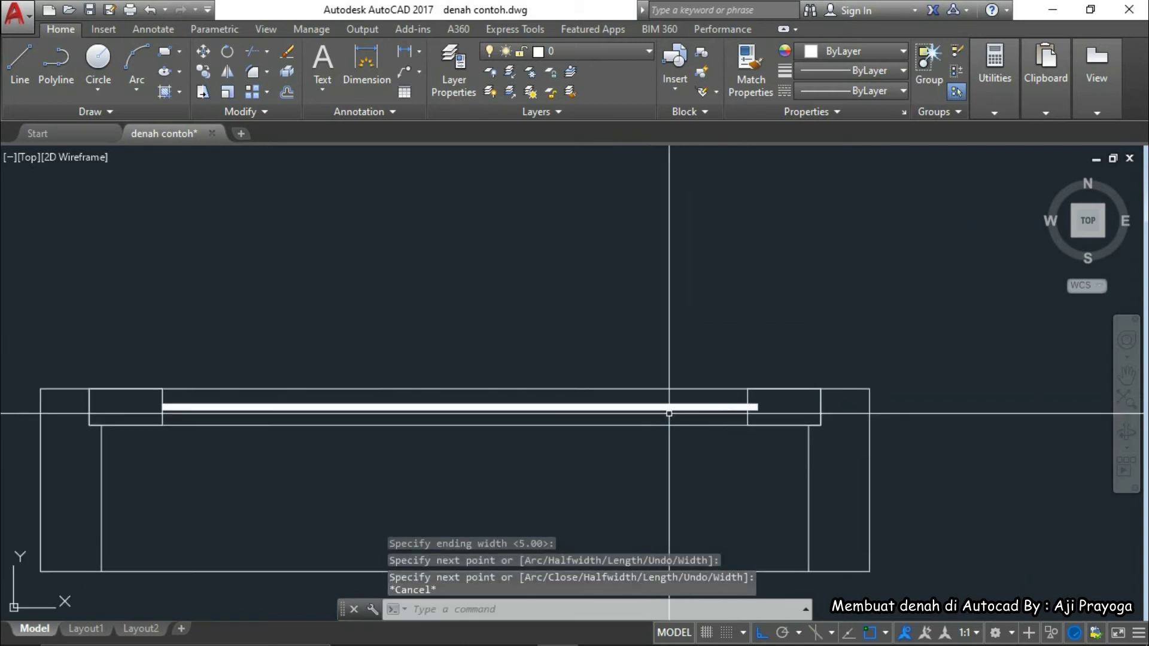
Stretch the wide polyline's ends so that each reaches only slightly into its small rectangle
scroll(705, 412, up, 5)
click(705, 412)
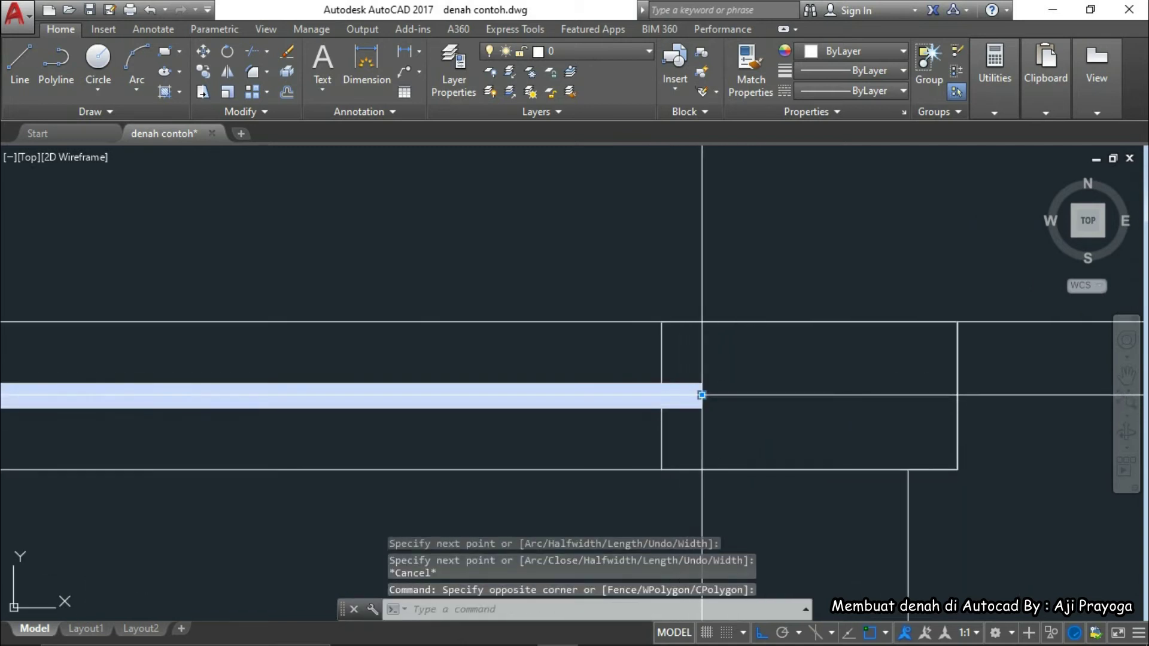
click(701, 395)
scroll(702, 395, up, 2)
scroll(702, 396, down, 6)
middle_drag(664, 444, 873, 452)
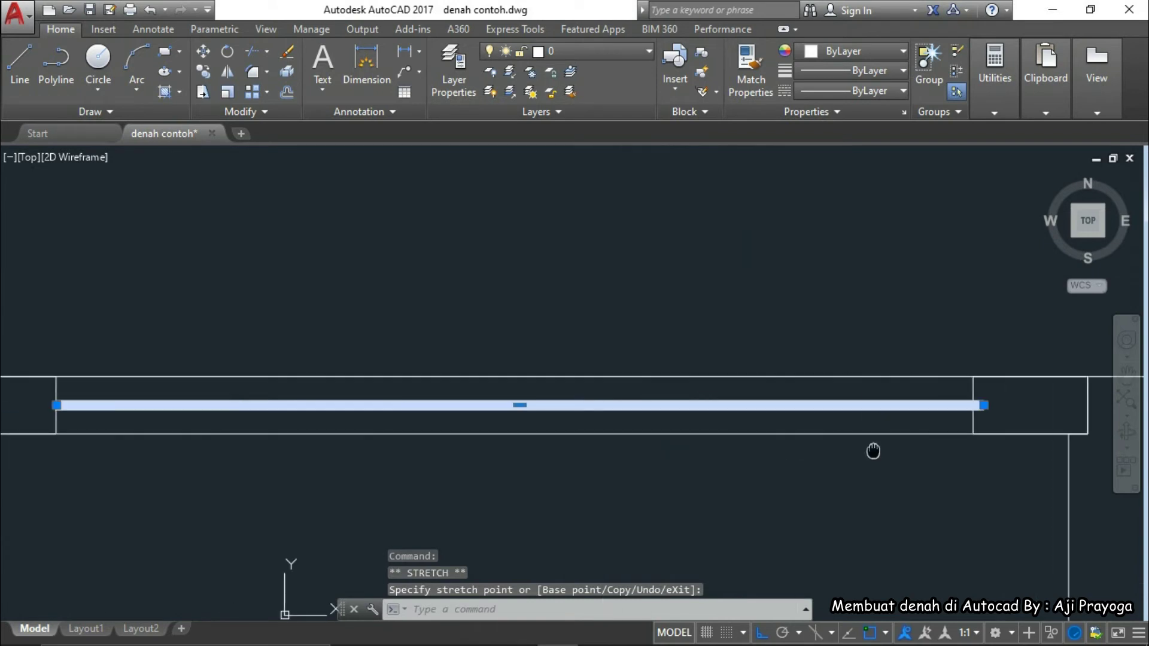
scroll(241, 424, up, 3)
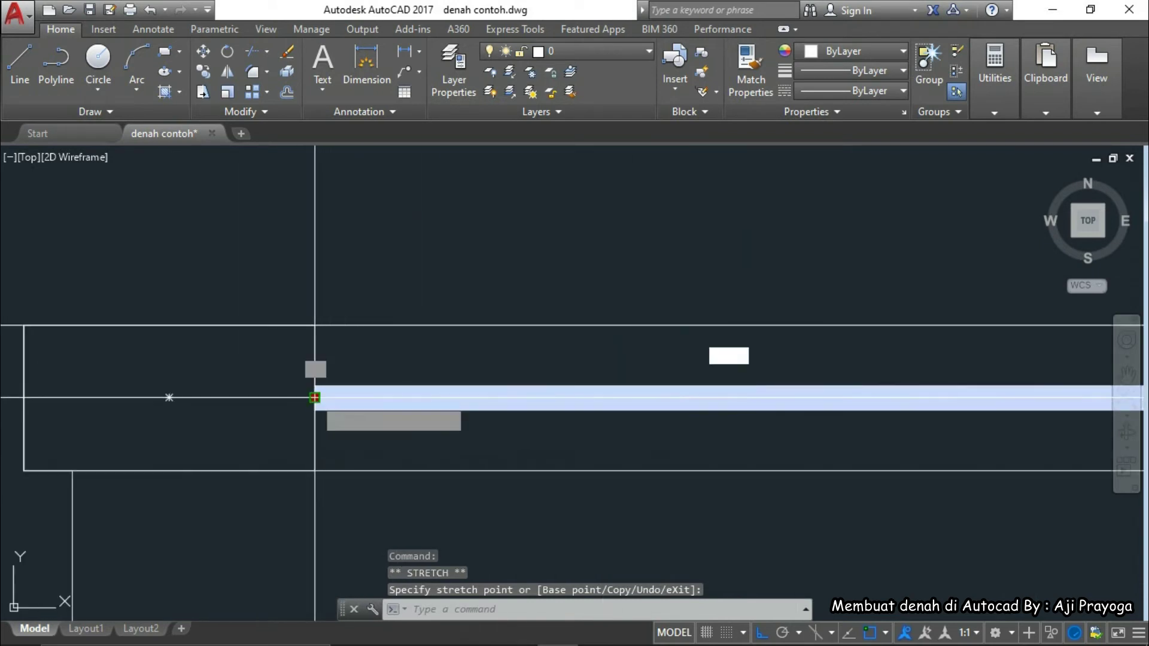
key(Escape)
scroll(397, 469, down, 4)
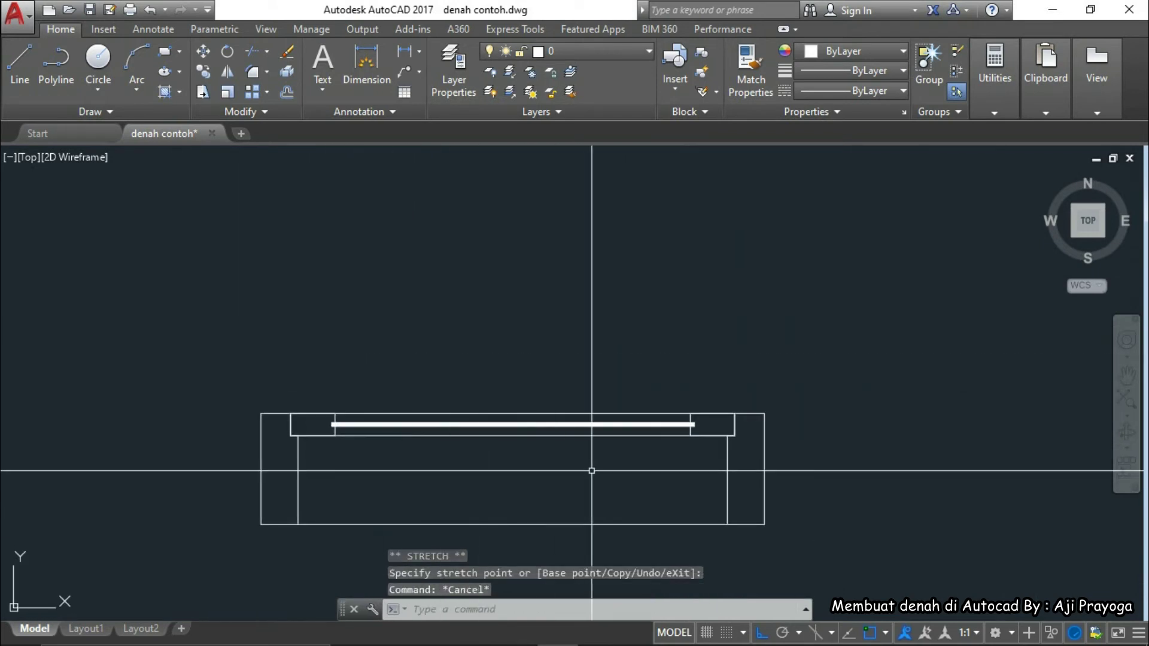
middle_drag(574, 474, 641, 397)
scroll(651, 420, down, 4)
scroll(690, 387, up, 2)
scroll(698, 397, up, 2)
scroll(603, 421, down, 2)
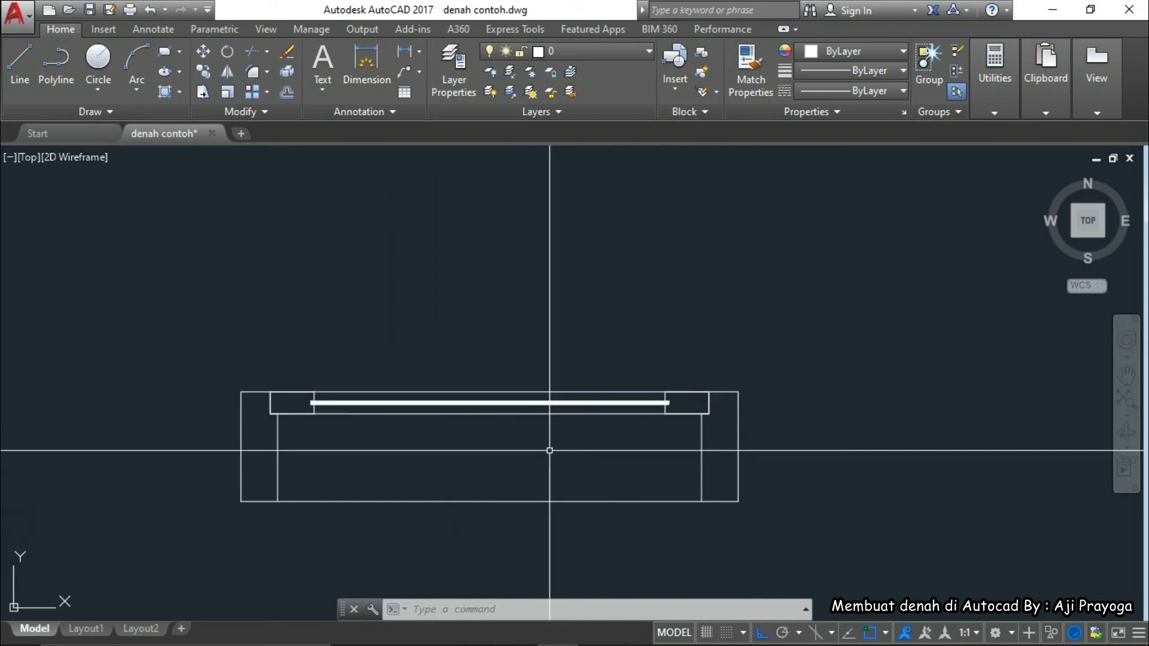
mouse_move(480, 451)
middle_down()
mouse_move(503, 454)
mouse_move(476, 452)
middle_up()
text(PL)
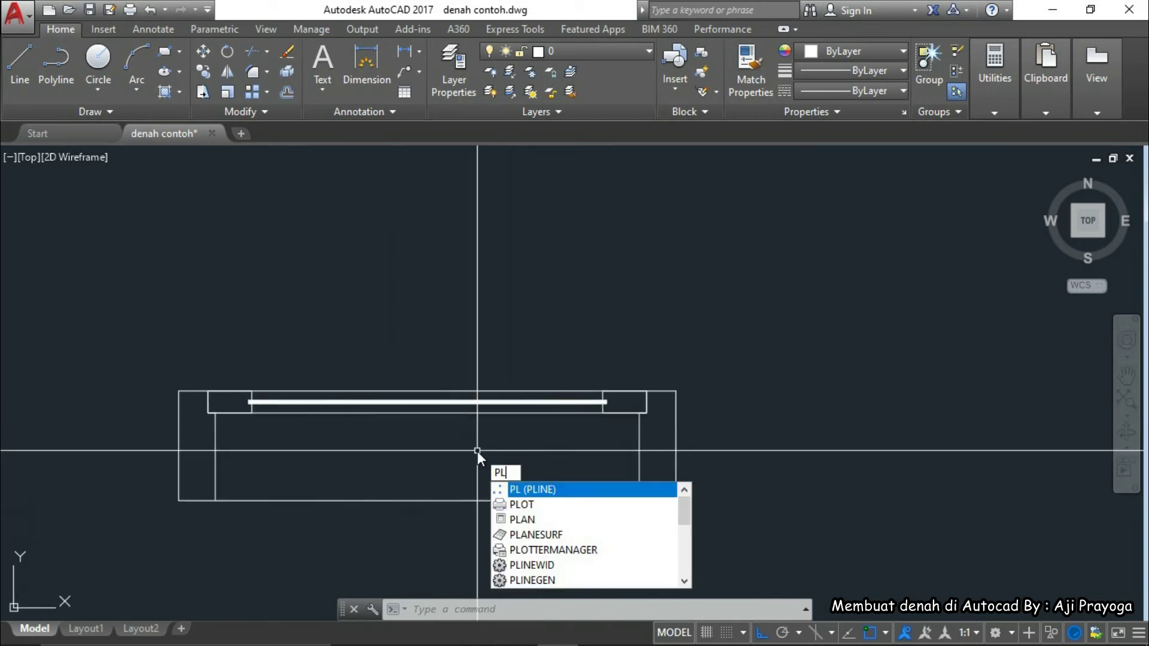
key(Return)
middle_drag(584, 478, 362, 474)
click(619, 436)
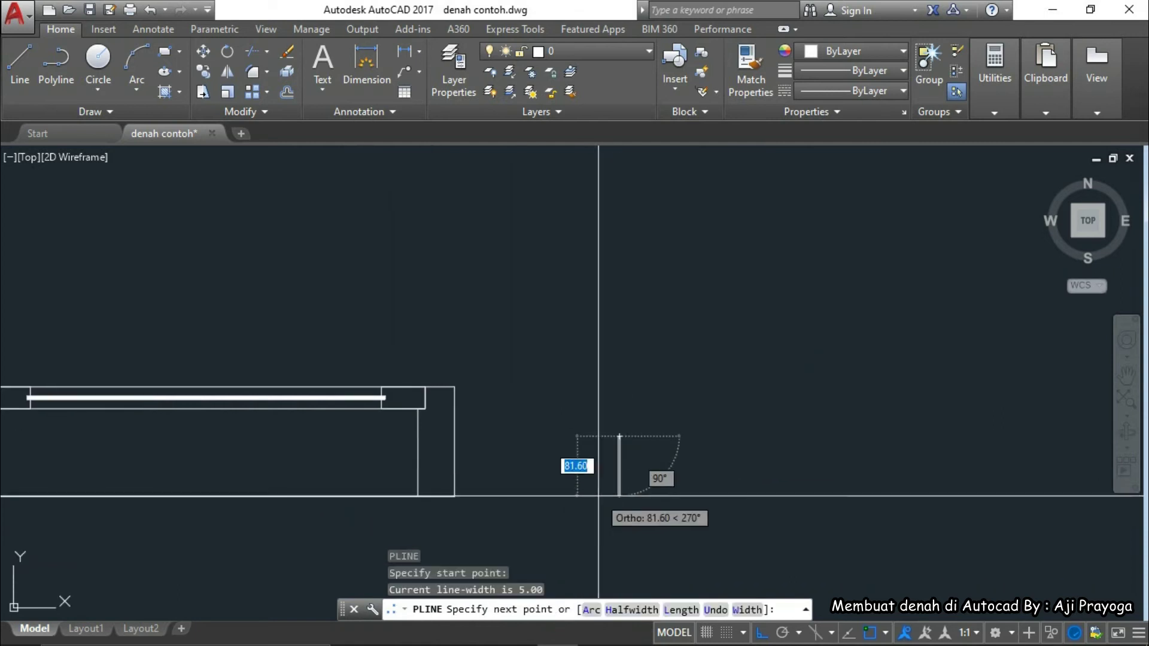
scroll(689, 423, up, 4)
scroll(657, 435, down, 4)
middle_drag(686, 458, 499, 440)
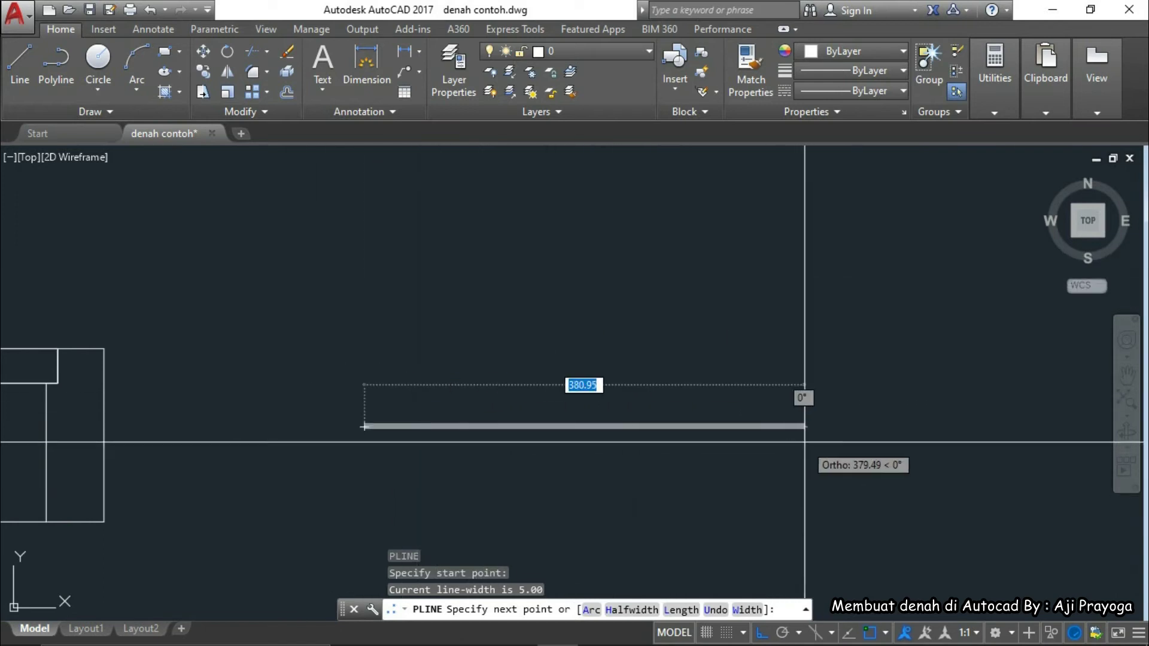
key(Escape)
Draw a polyline with start and end width 0 in the empty space beside the window, with a long horizontal run and a short vertical leg
text(PL)
key(Return)
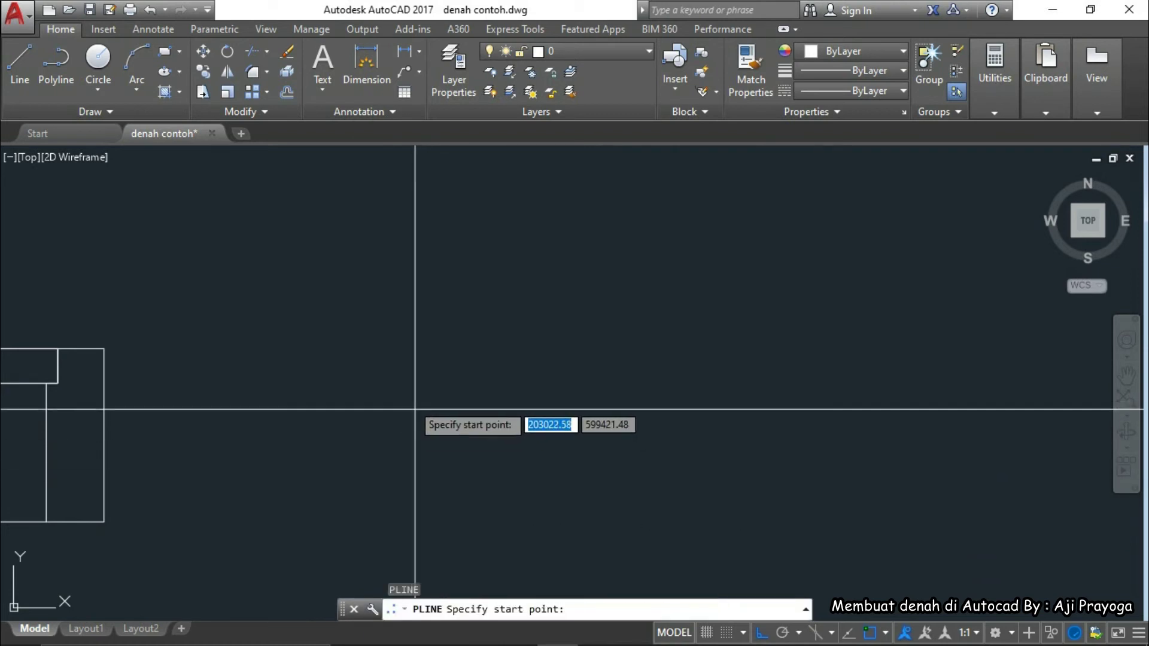
click(429, 440)
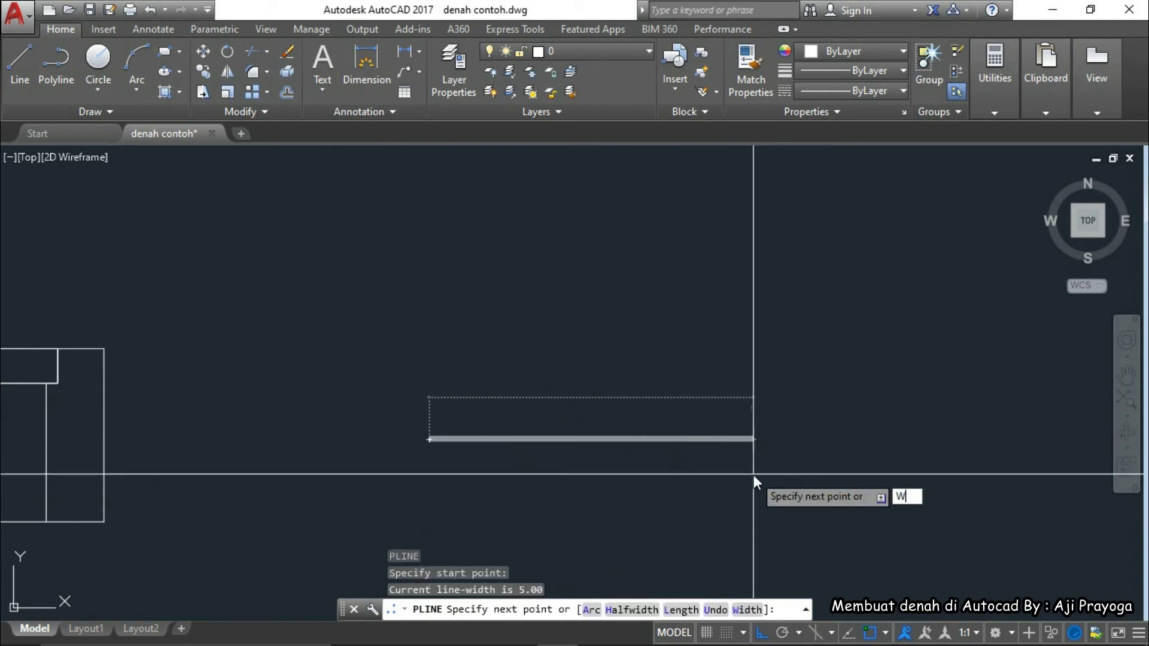
key(Return)
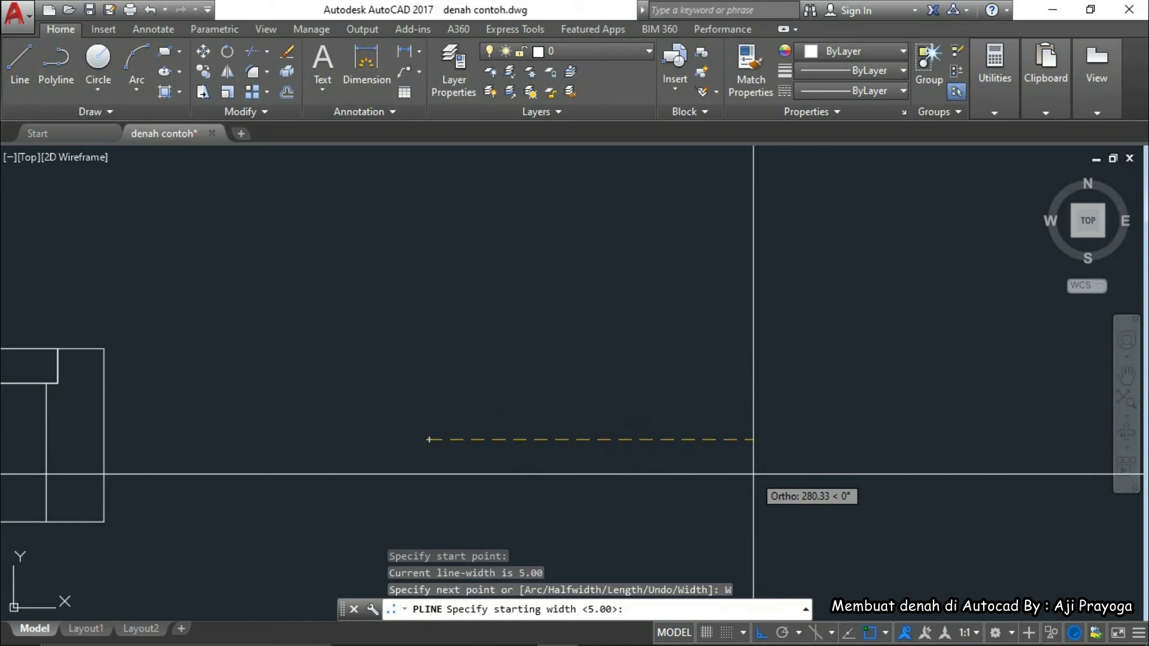
key(Return)
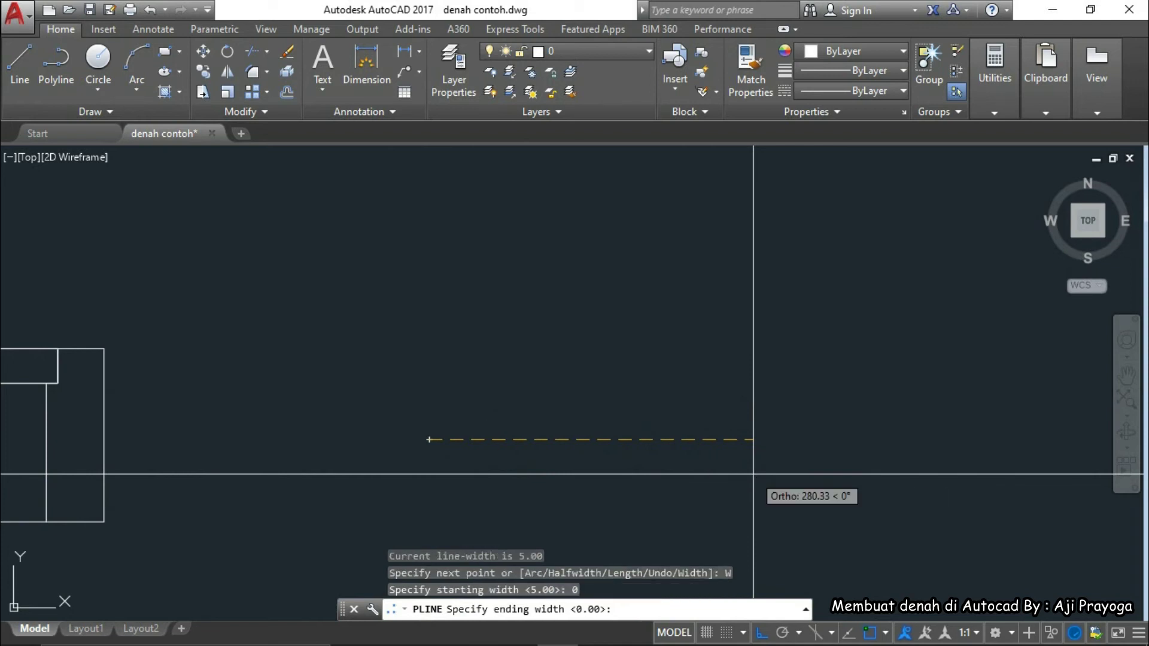
key(Return)
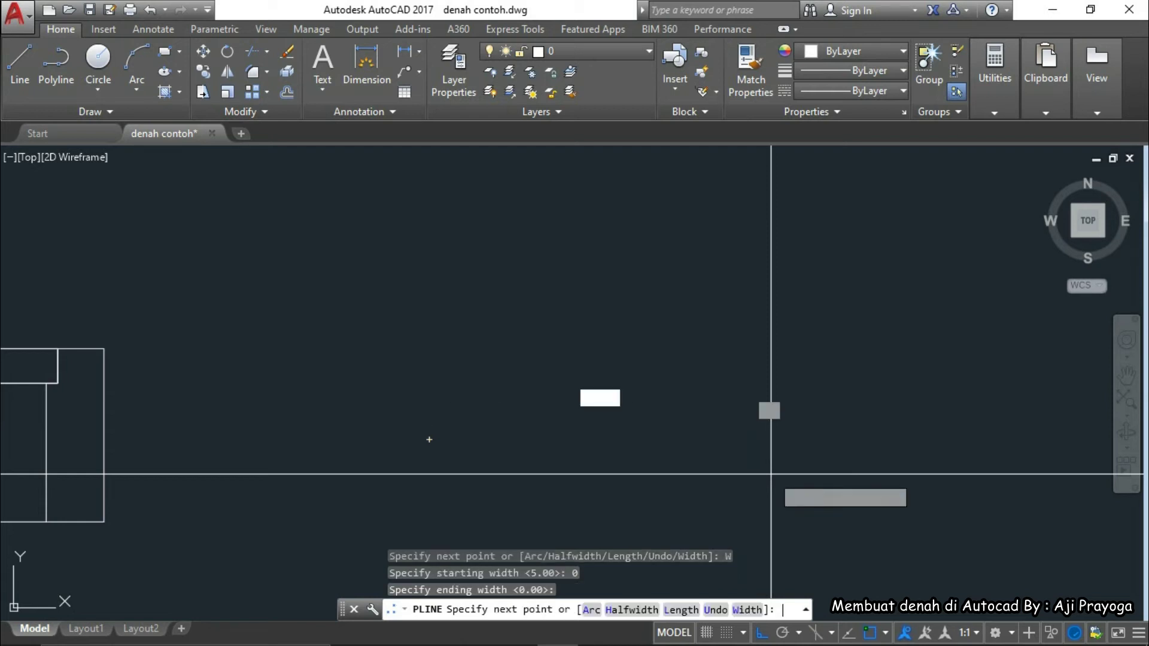
click(837, 426)
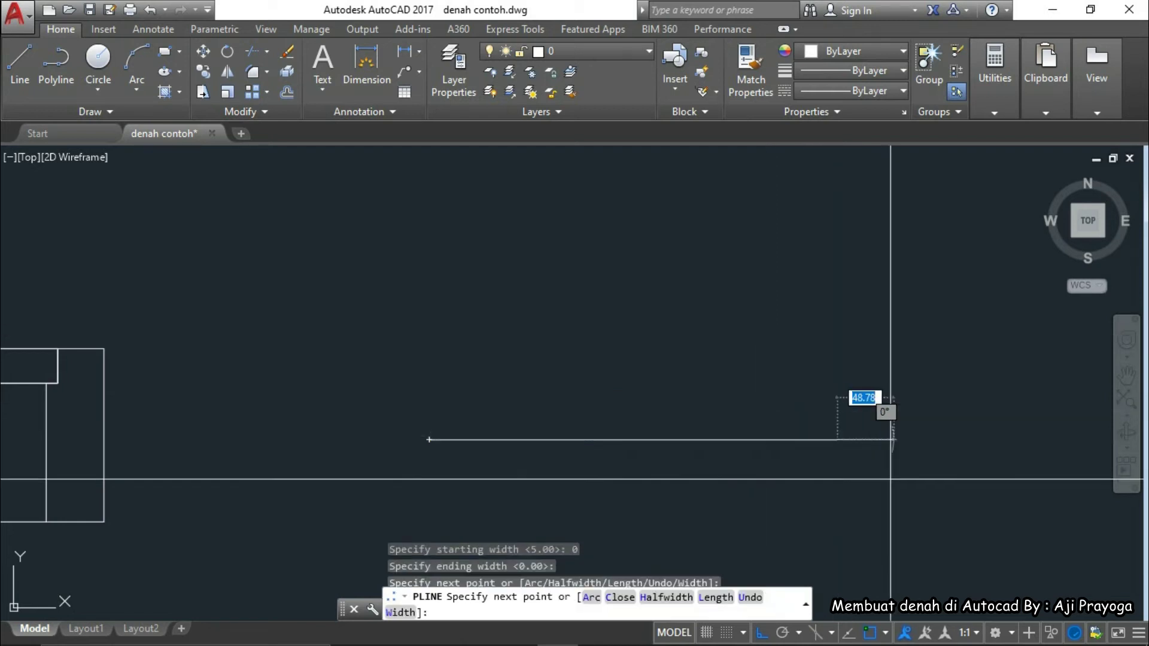
key(Escape)
scroll(762, 341, down, 3)
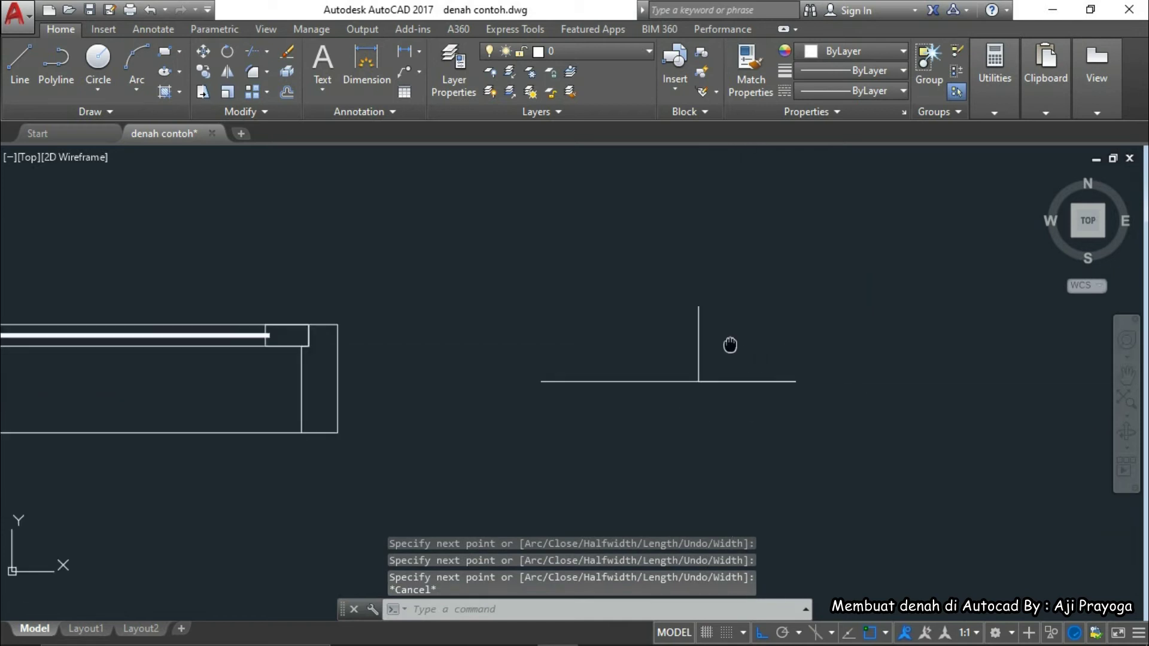
Erase the test polyline drawn in the empty space beside the window symbol
click(762, 323)
click(630, 398)
middle_drag(632, 382, 739, 415)
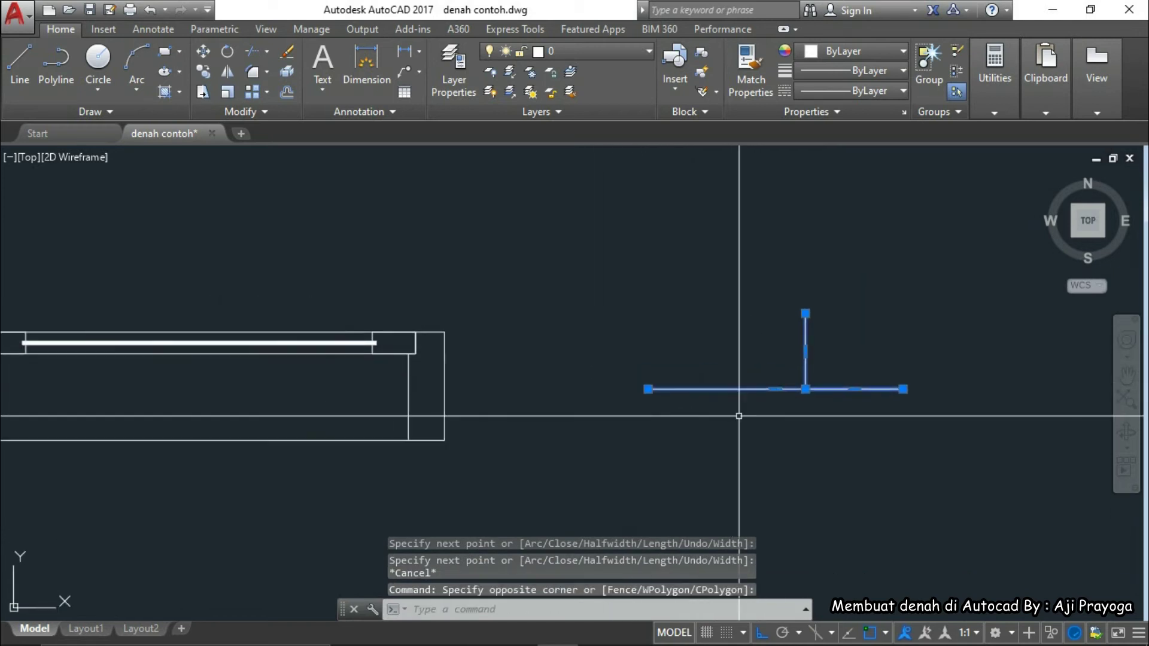
text(E)
key(Return)
Change the color of the window's wide glass polyline to the dark gray index color
middle_drag(477, 423, 769, 454)
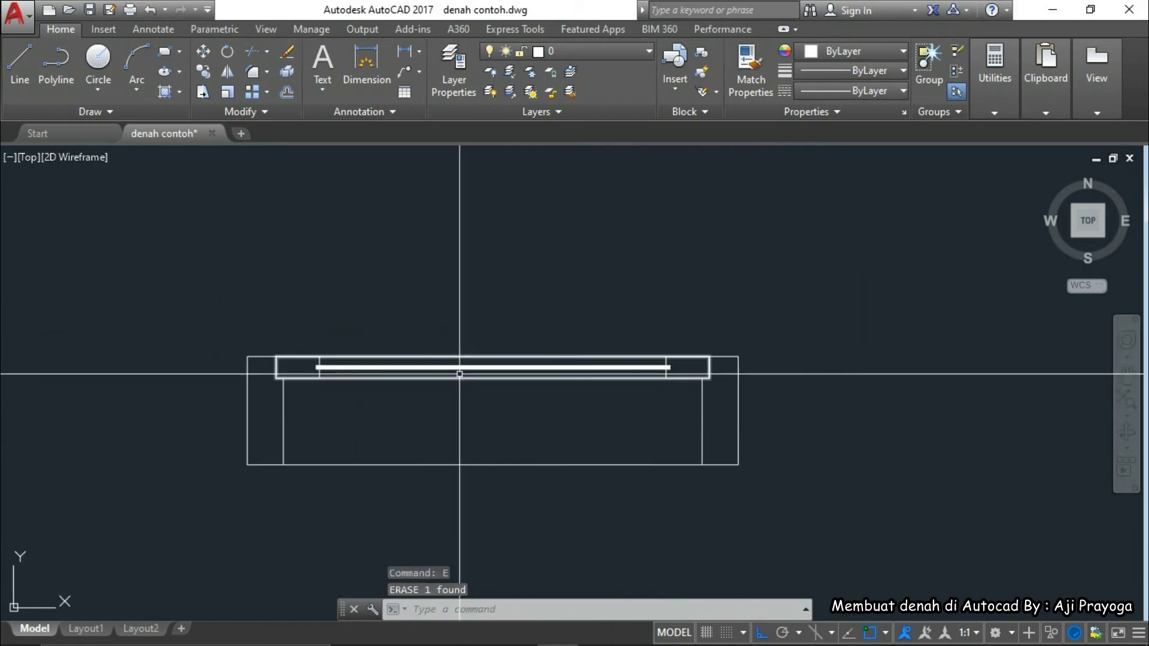
scroll(449, 365, up, 2)
scroll(468, 371, up, 3)
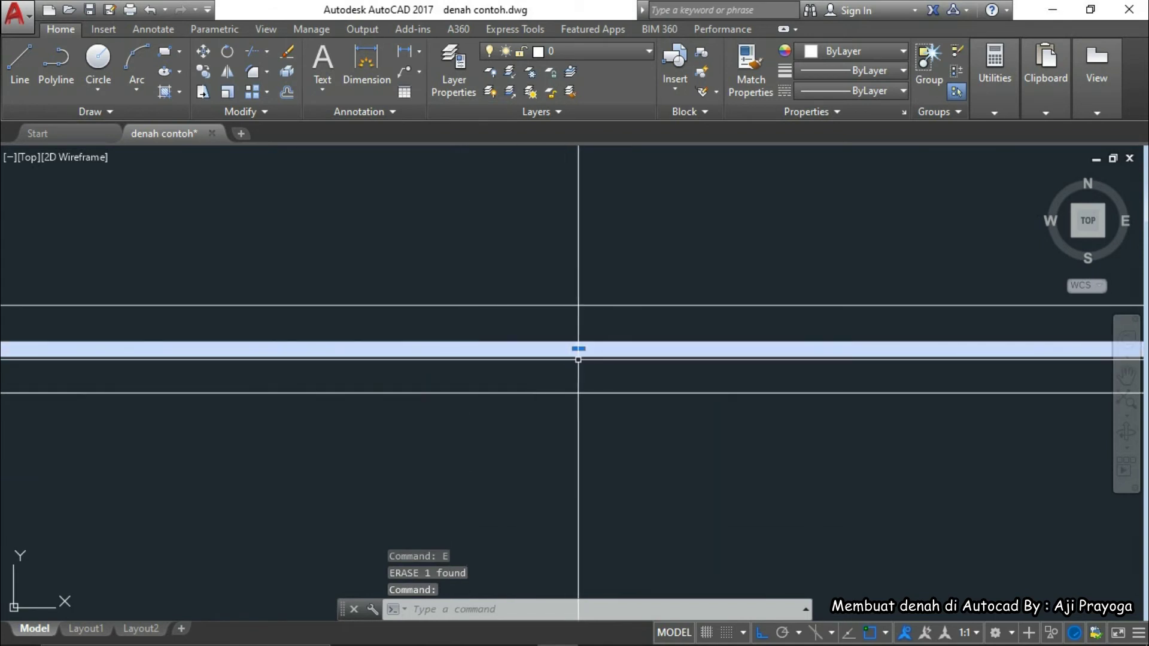
click(846, 52)
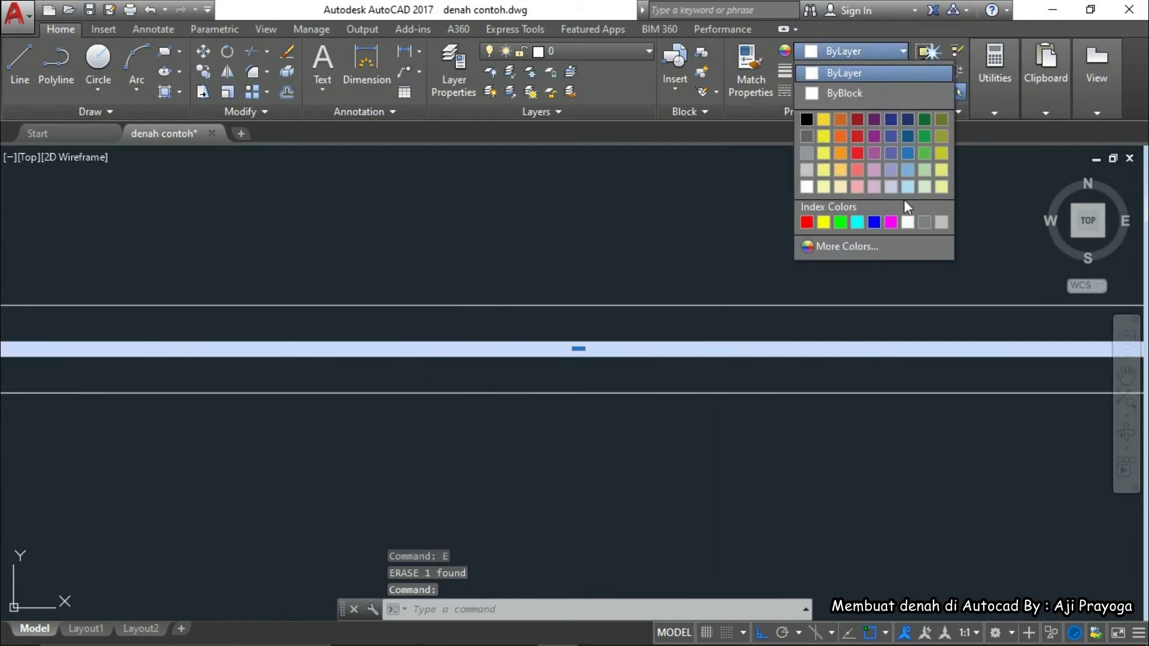
click(921, 228)
scroll(639, 415, down, 4)
key(Escape)
key(Escape)
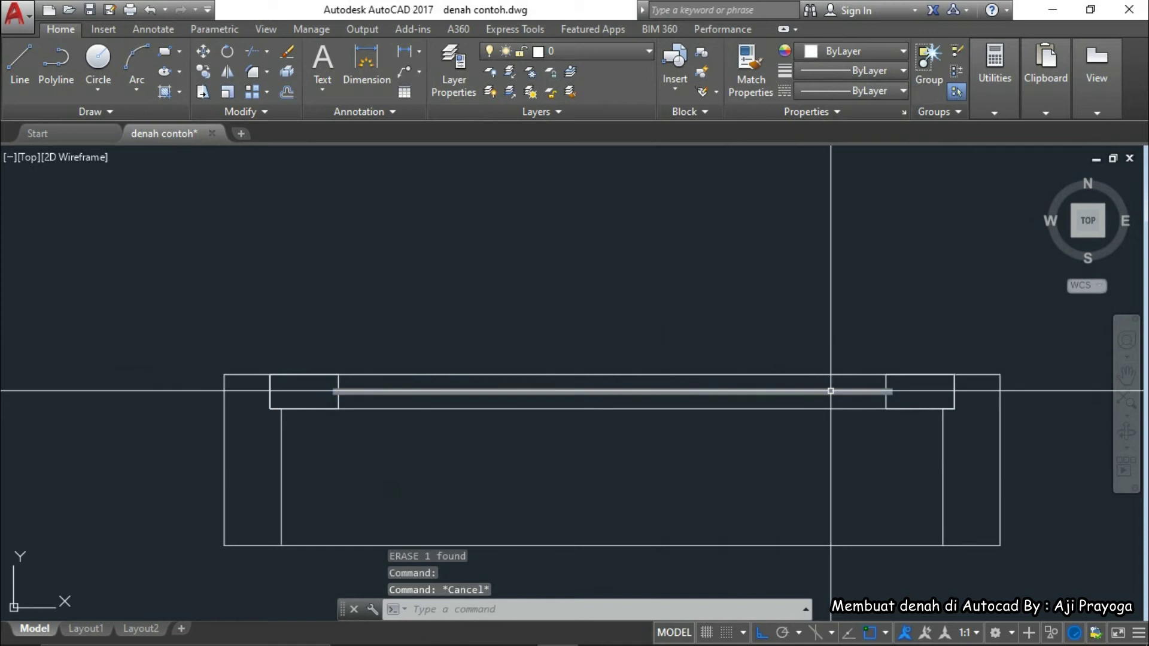
Define a block named KUSEN JENDELA from all objects of the window symbol
scroll(822, 419, up, 2)
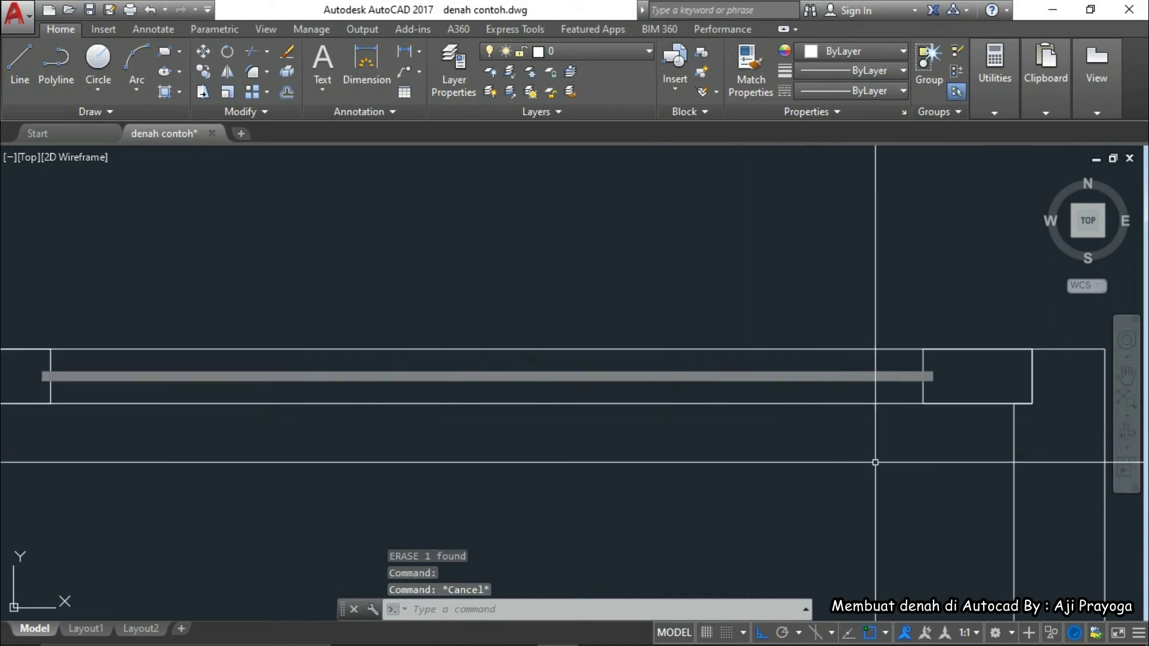
scroll(875, 462, down, 4)
scroll(712, 451, up, 2)
scroll(272, 341, down, 2)
click(192, 317)
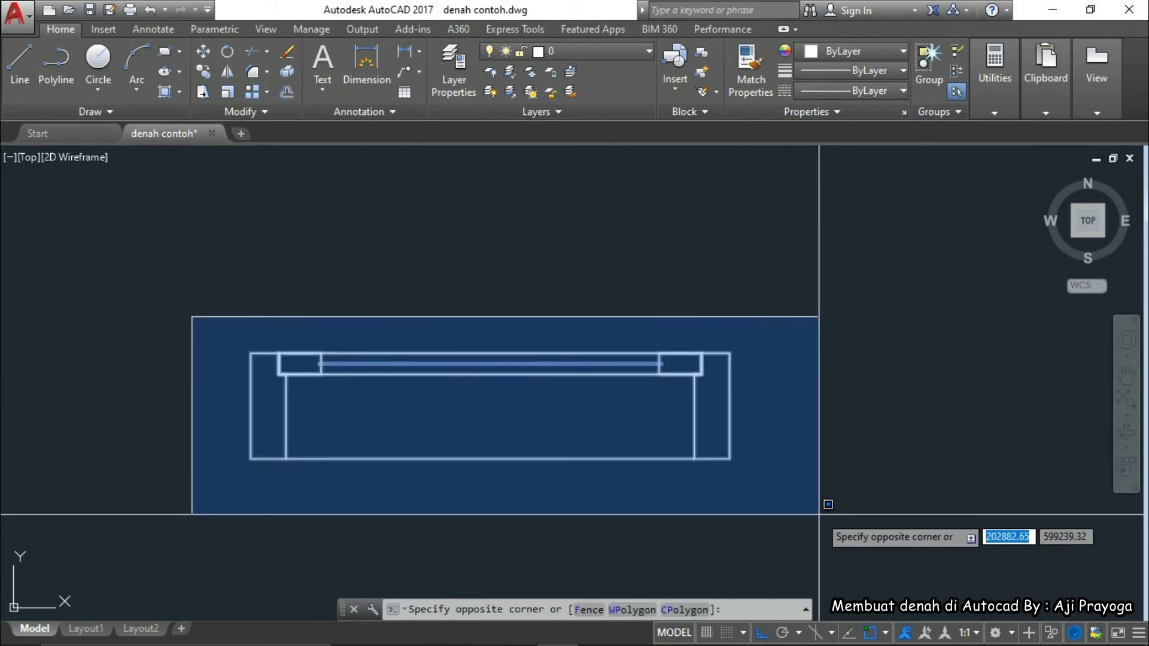
click(819, 514)
scroll(737, 492, down, 1)
scroll(745, 457, up, 1)
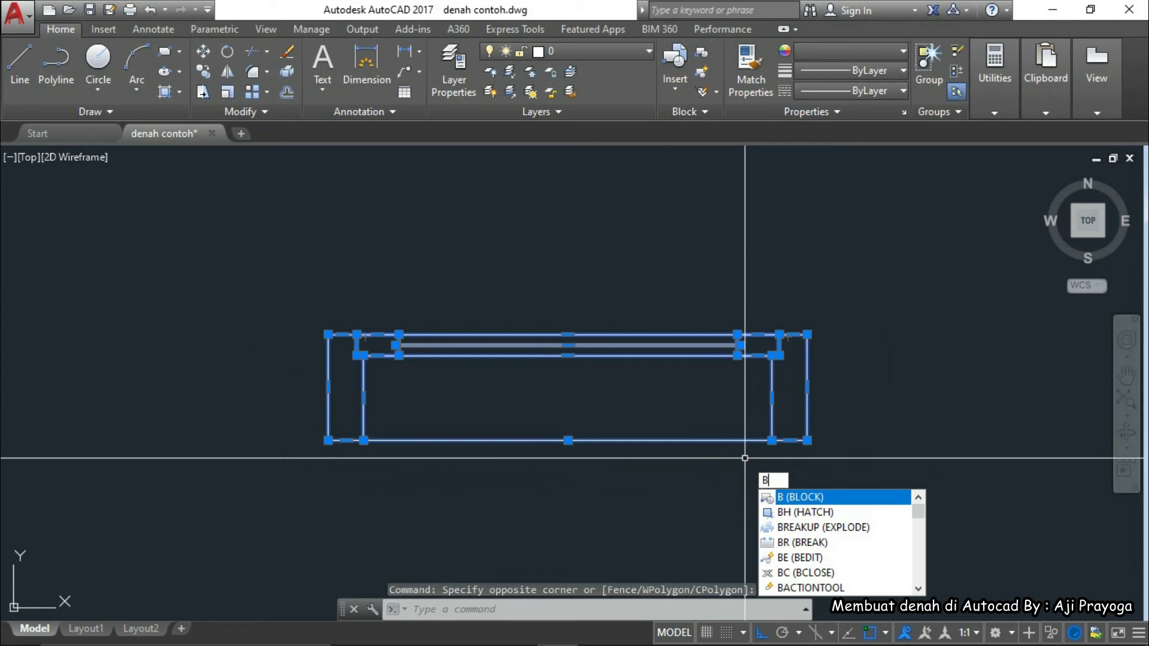
key(Return)
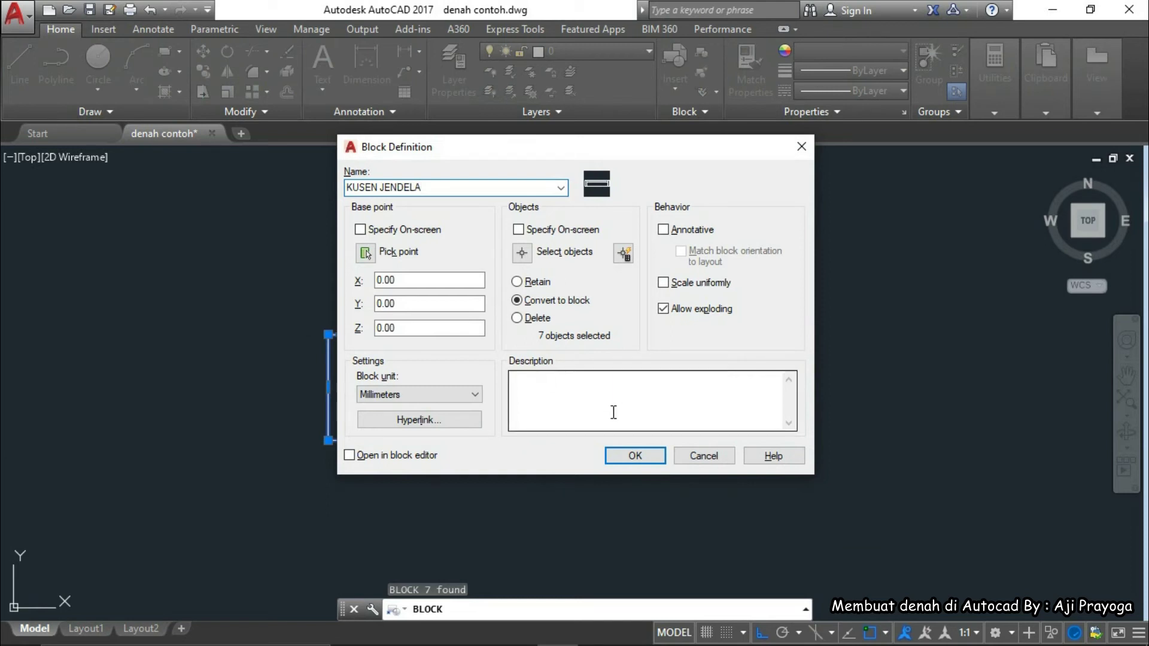
click(632, 465)
Switch to the denah contoh PDF in Nitro Pro and examine where the windows sit in the walls
click(631, 430)
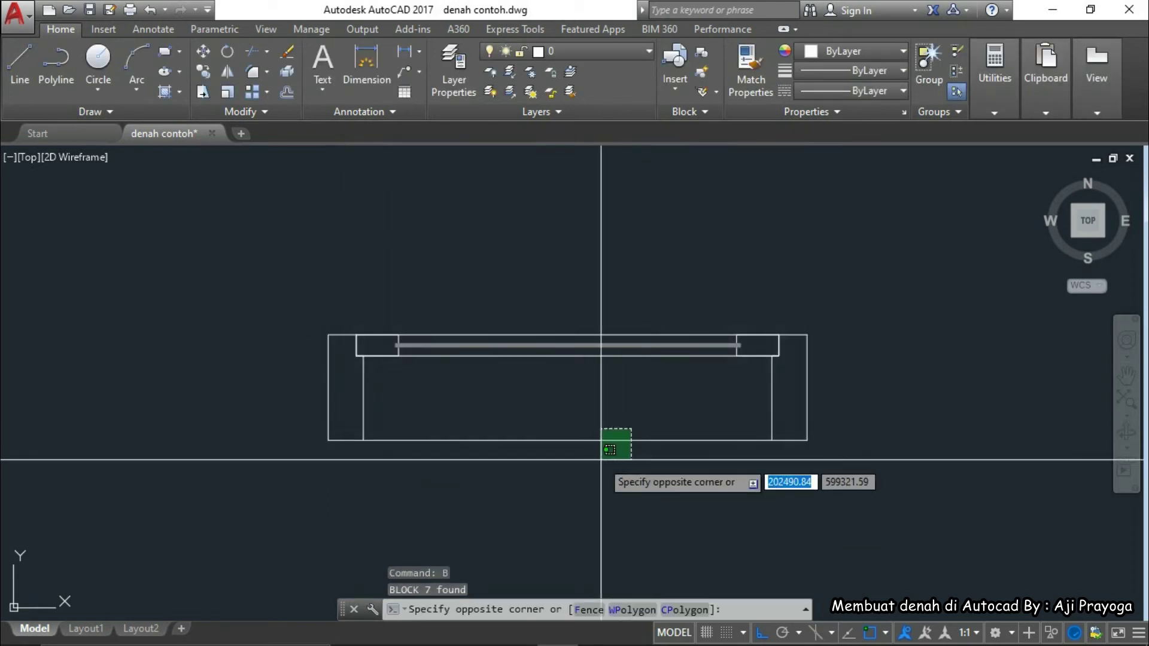
scroll(642, 470, down, 8)
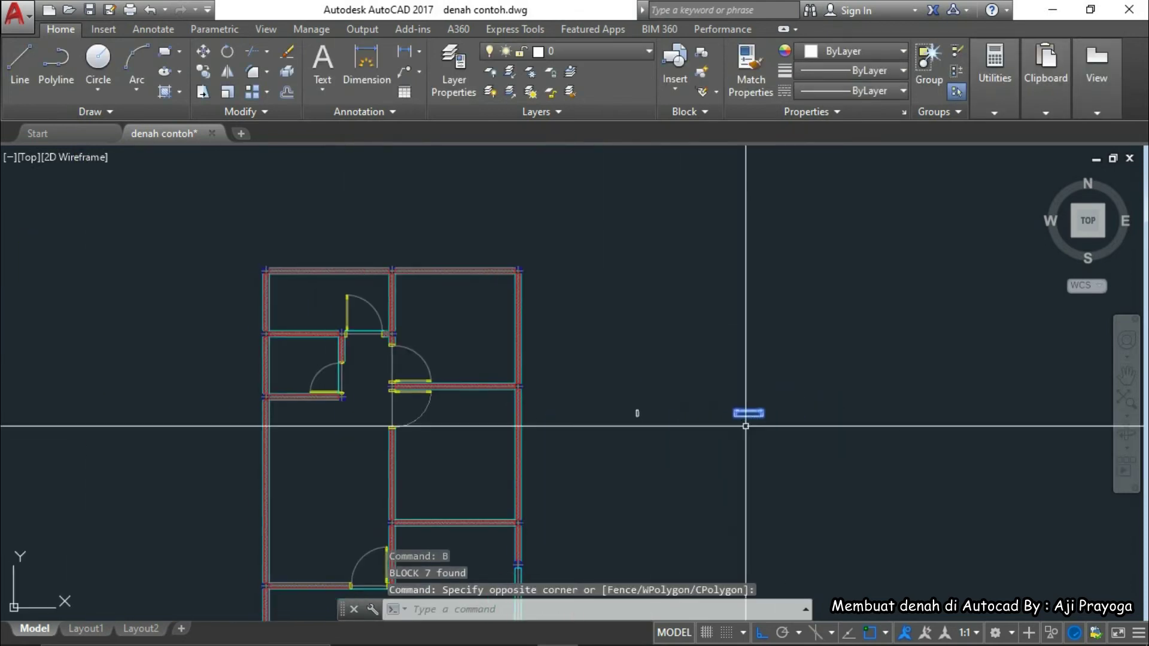
click(596, 632)
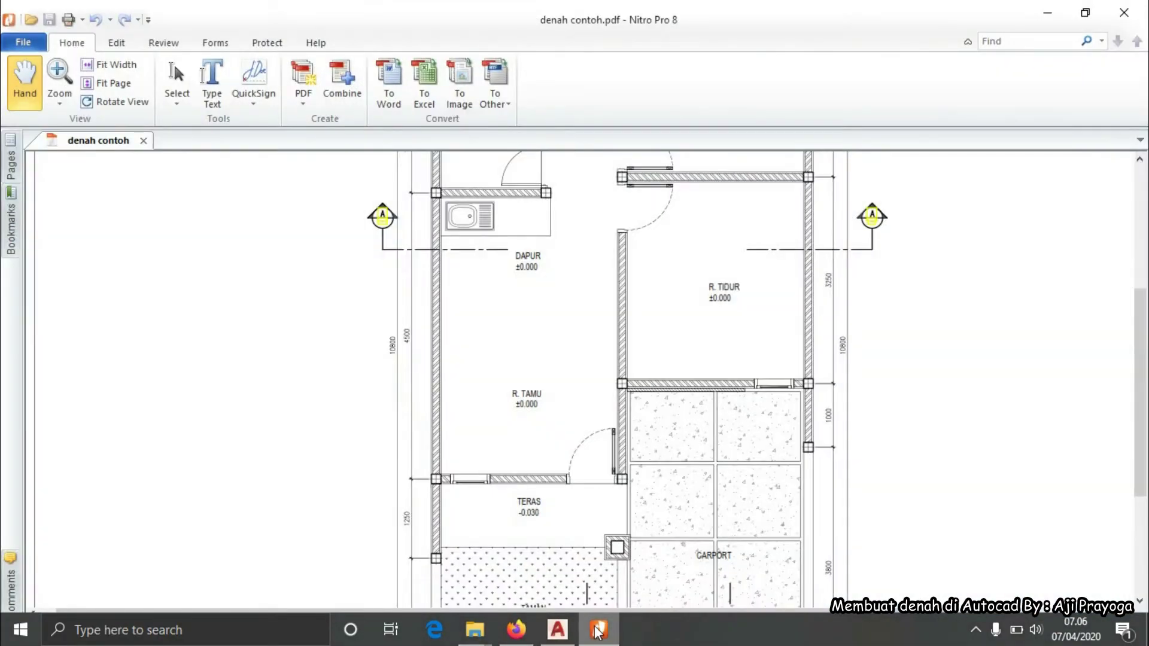
scroll(611, 428, down, 5)
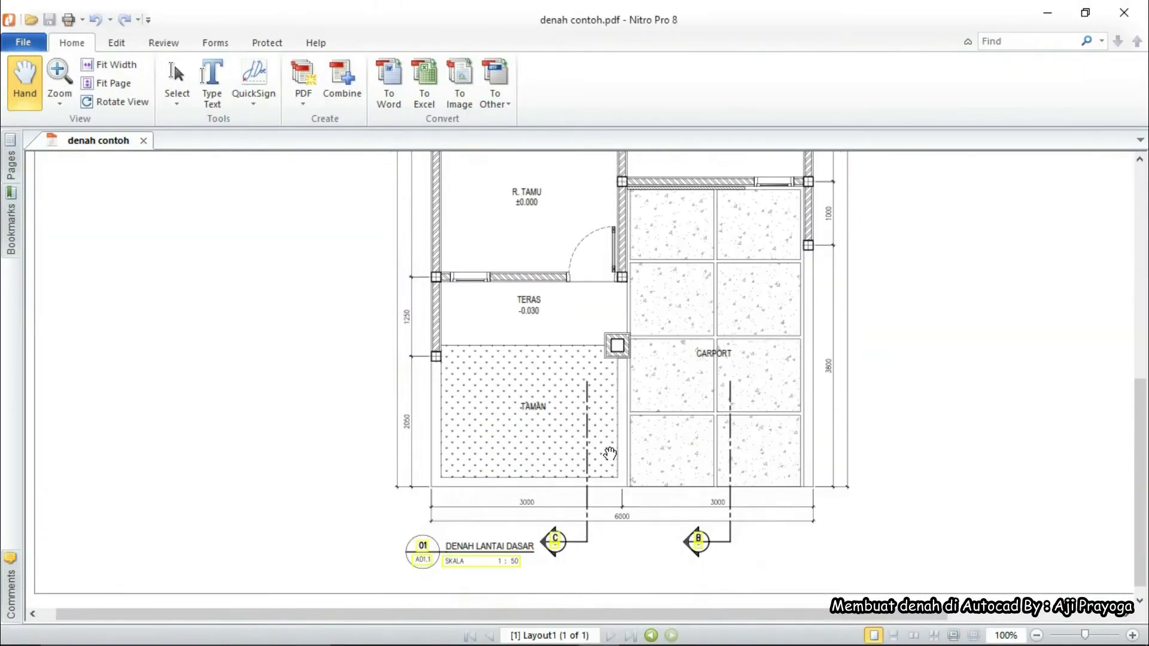
scroll(473, 327, up, 2)
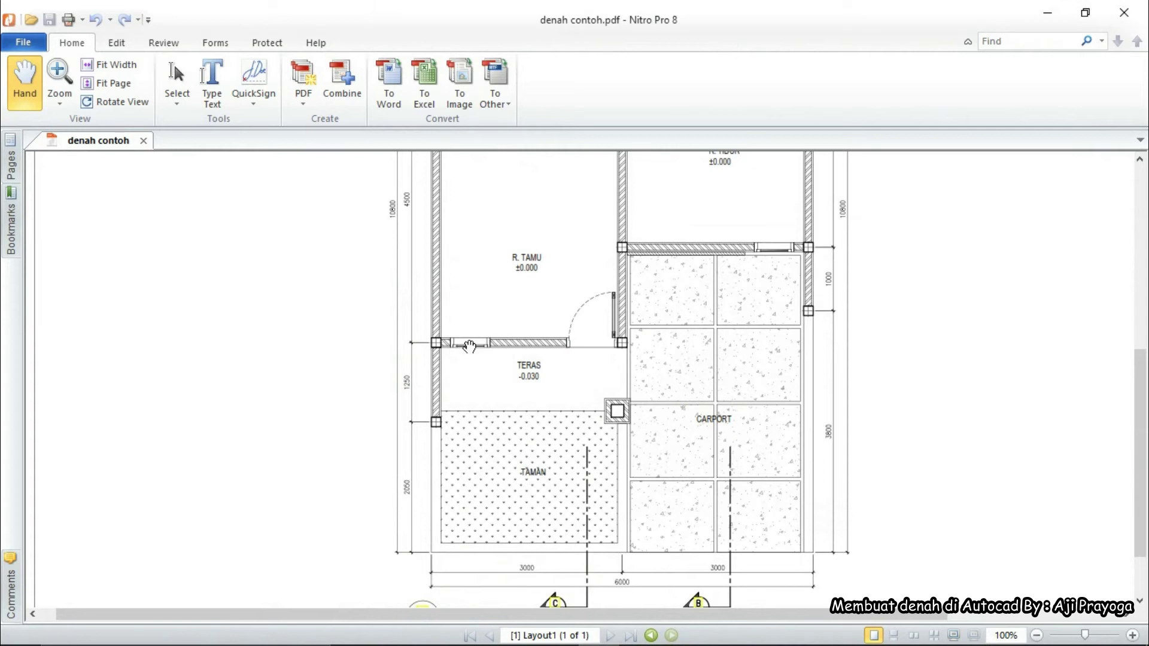
scroll(613, 452, up, 10)
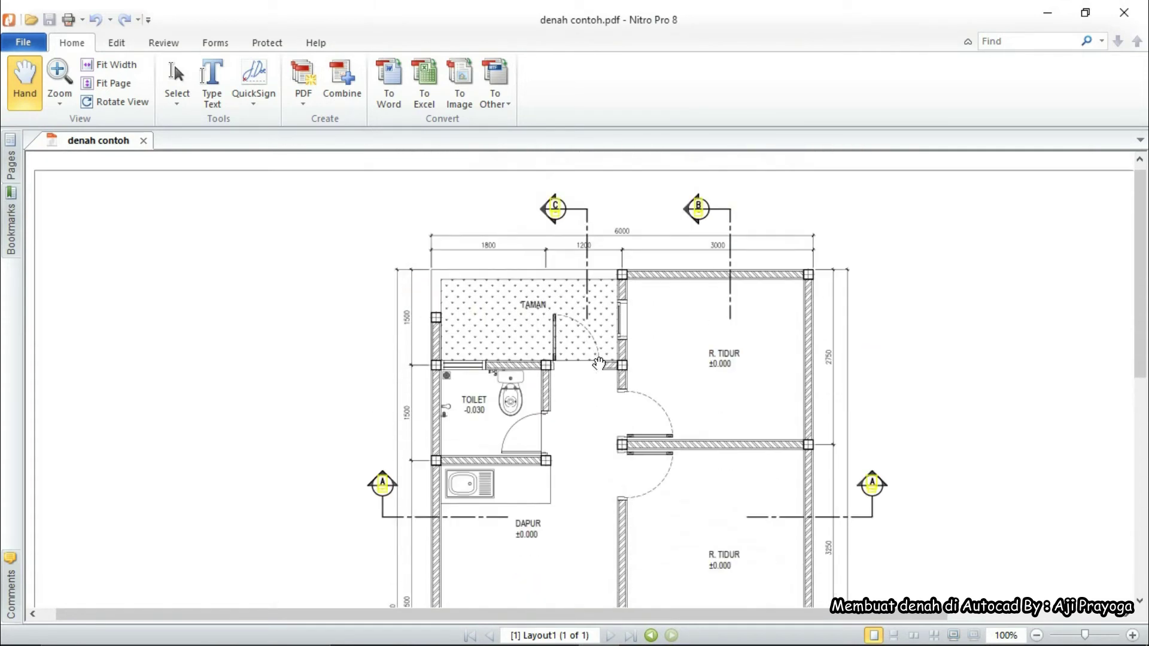
click(1062, 12)
Rotate the window block 180 degrees so its glass side faces down
scroll(754, 422, up, 4)
text(O)
key(Return)
click(740, 423)
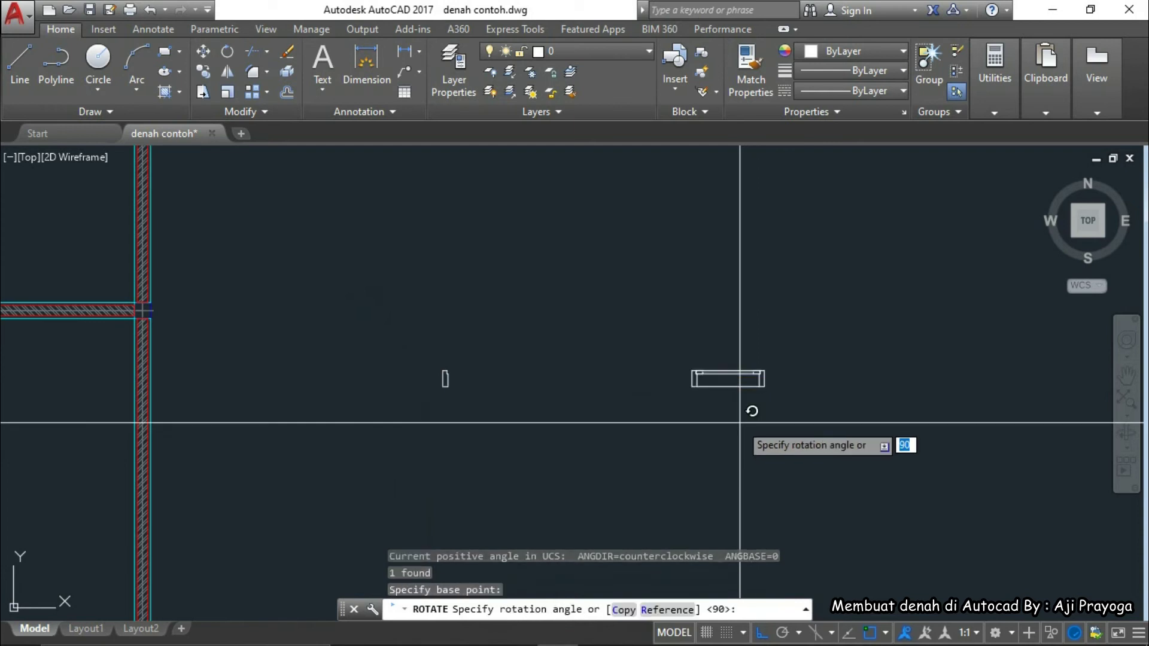
click(623, 390)
middle_drag(721, 440, 715, 336)
click(778, 341)
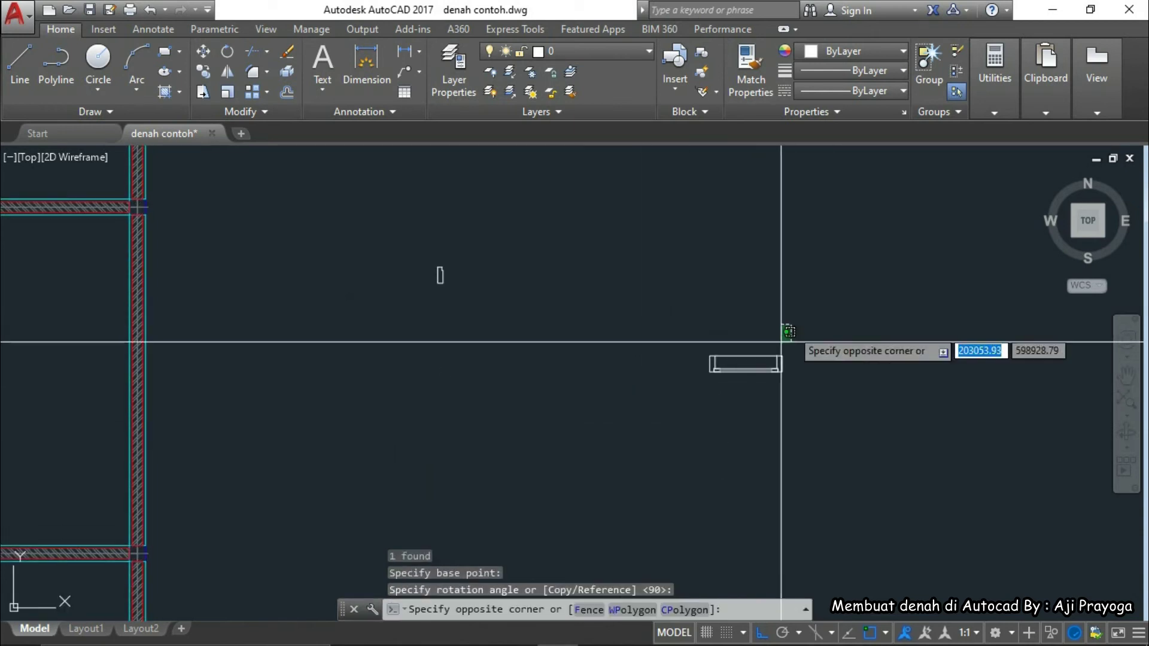
click(751, 389)
middle_drag(751, 403, 804, 426)
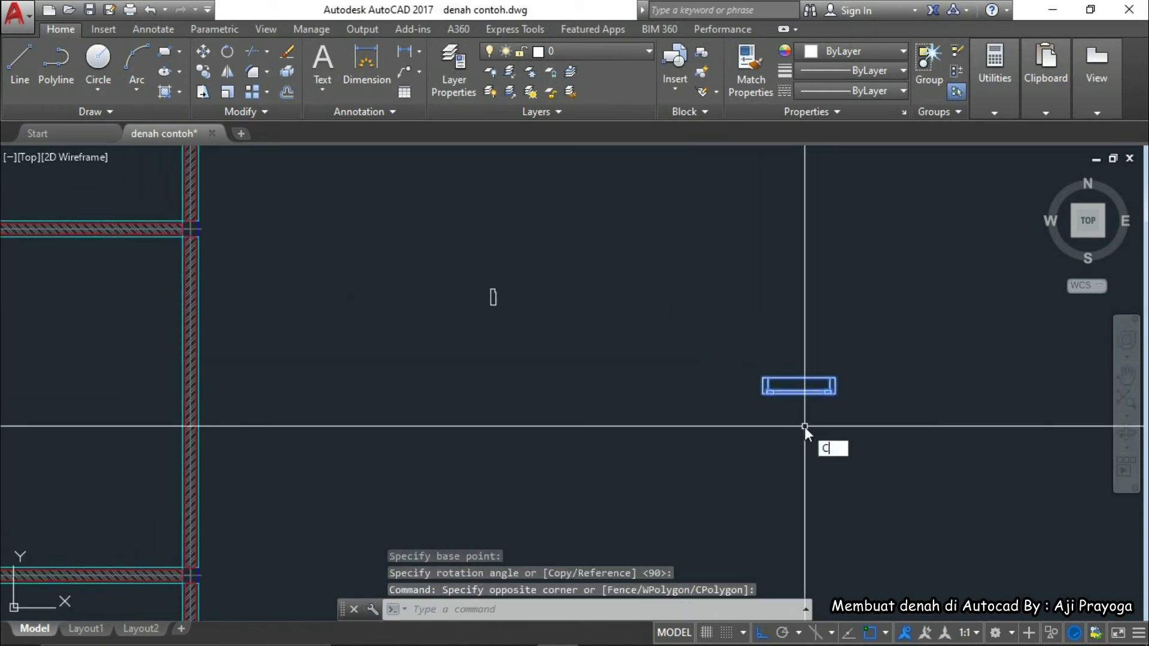
key(Escape)
Assign the window block to the Kusen layer
scroll(804, 426, up, 3)
mouse_move(804, 397)
middle_down()
mouse_move(492, 420)
mouse_move(590, 413)
middle_up()
scroll(492, 420, up, 3)
scroll(590, 413, down, 1)
click(592, 413)
click(497, 234)
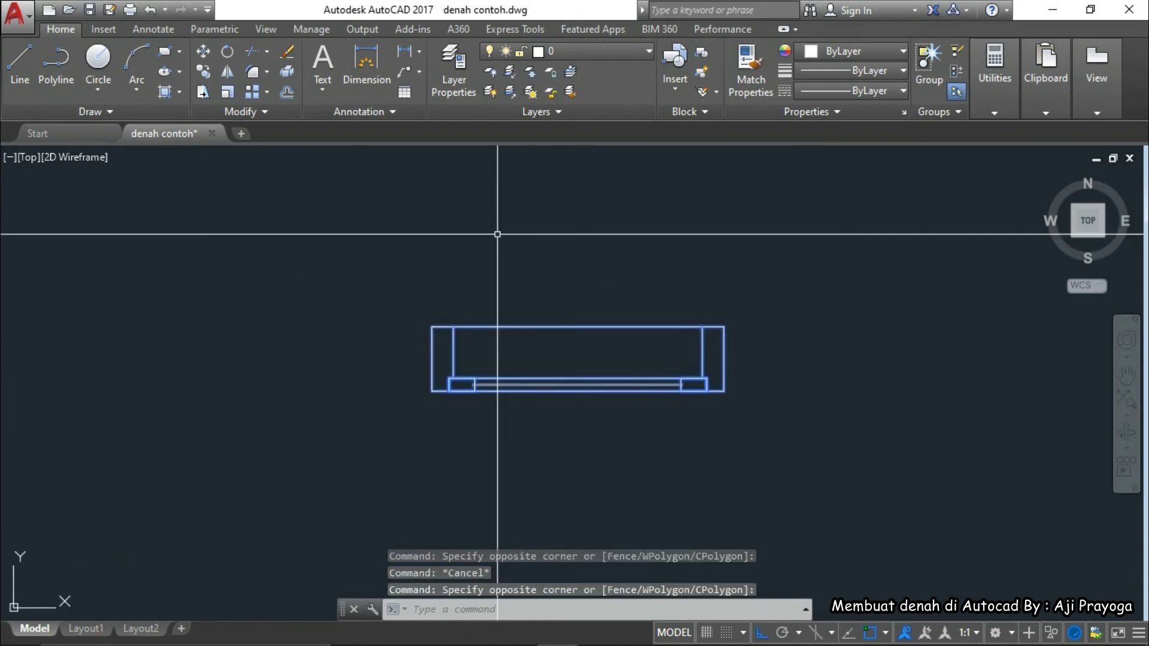
click(605, 55)
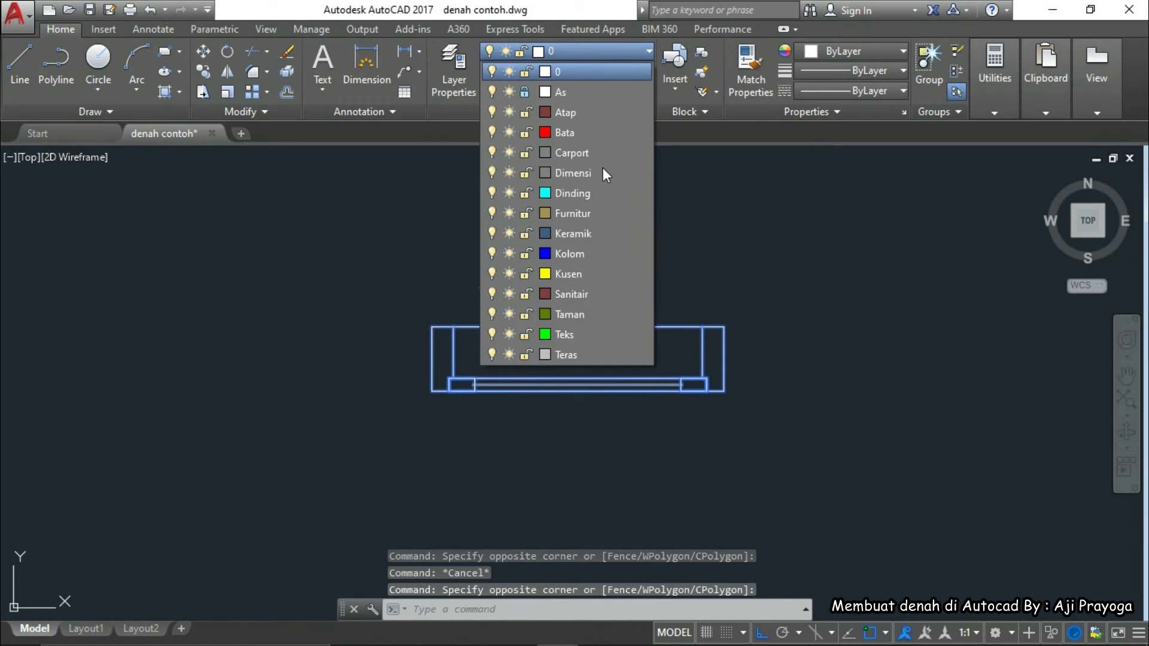
click(583, 272)
key(Escape)
Copy the window block from its left edge's midpoint into the guest room's front wall, against the left corner column
scroll(626, 436, down, 2)
scroll(765, 417, up, 2)
click(764, 419)
click(645, 248)
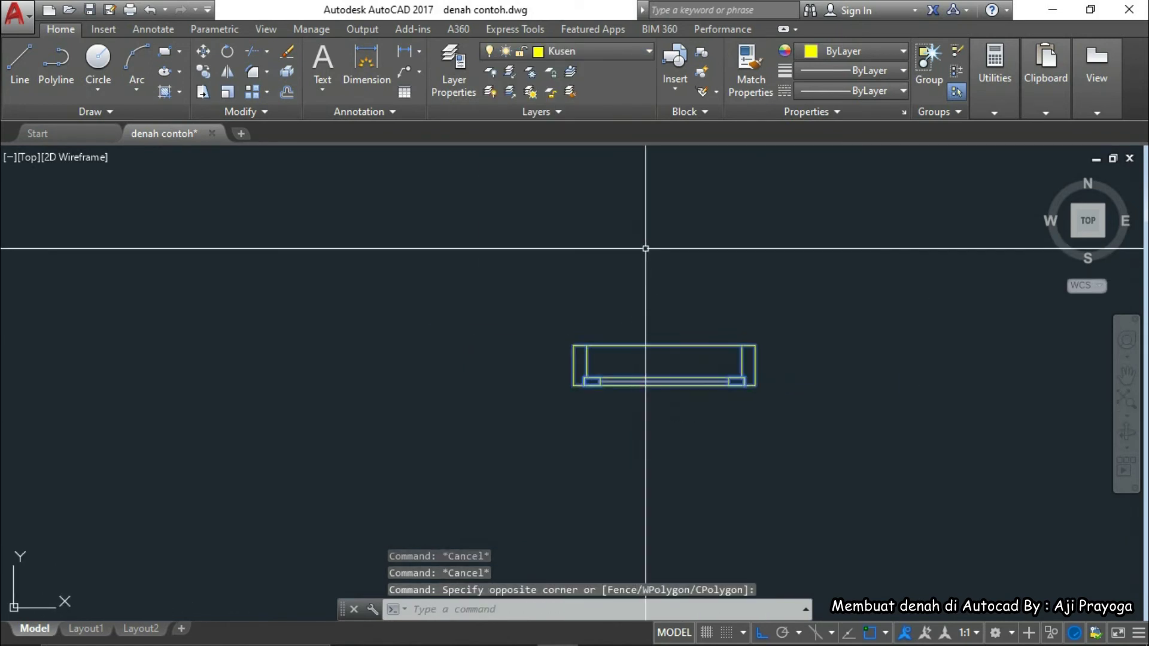
text(CO)
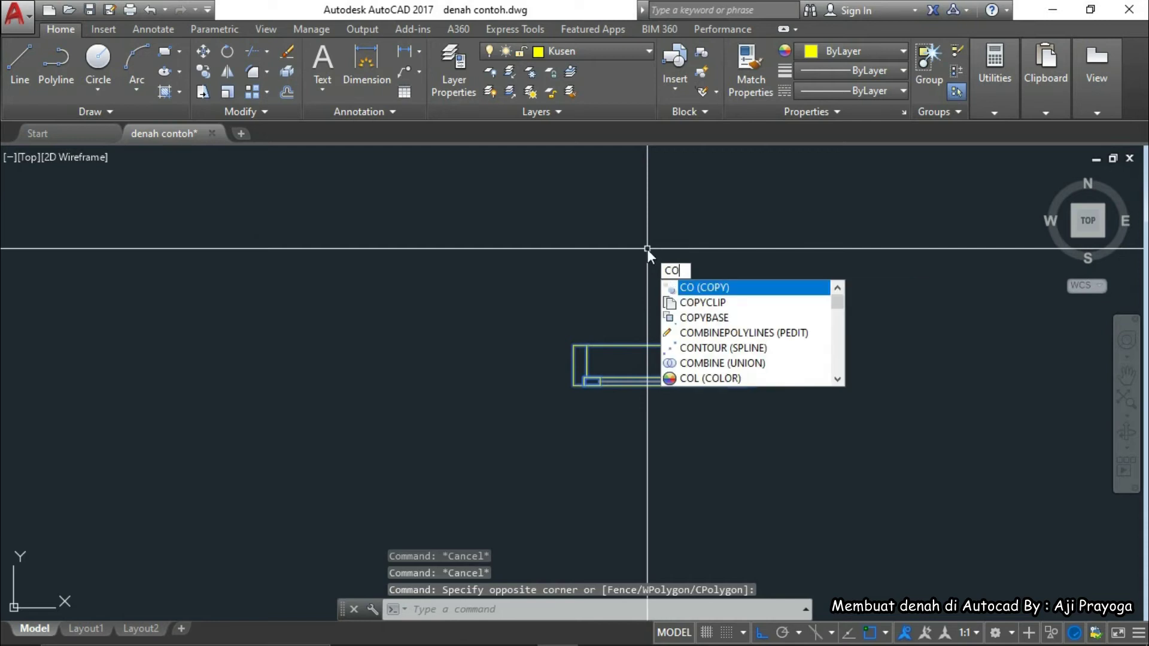
key(Return)
click(575, 353)
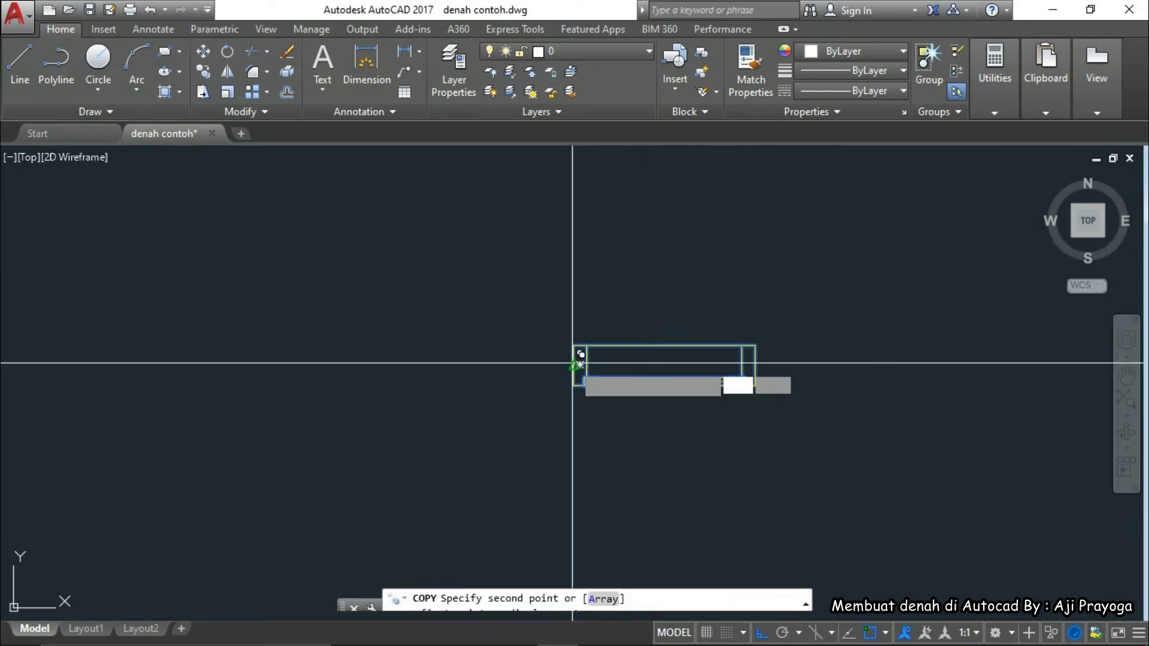
scroll(616, 377, down, 6)
scroll(615, 377, up, 6)
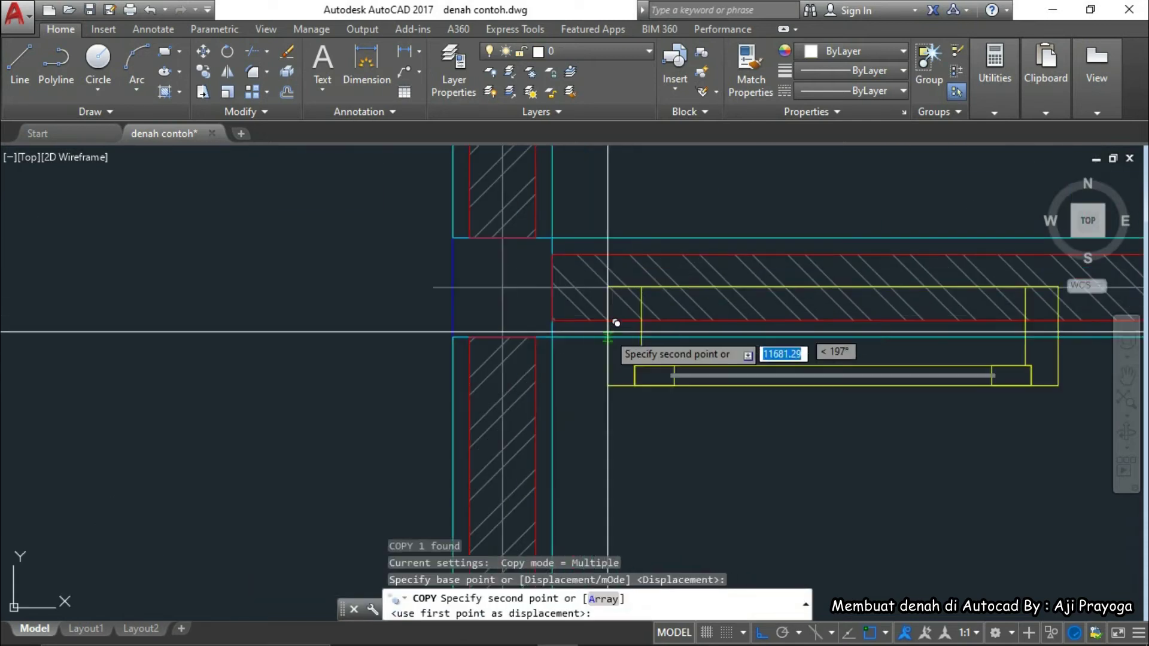
click(552, 288)
scroll(526, 341, down, 2)
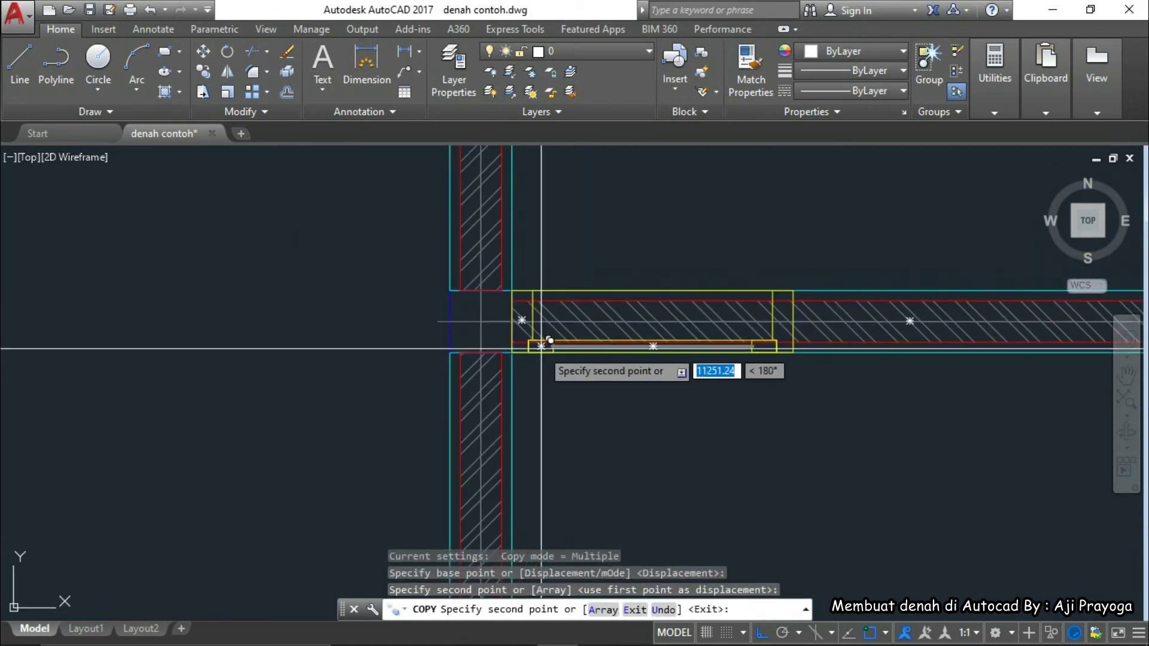
key(Escape)
Move the window block in the front wall 300 mm to the right
click(538, 290)
middle_drag(595, 403, 513, 402)
text(m)
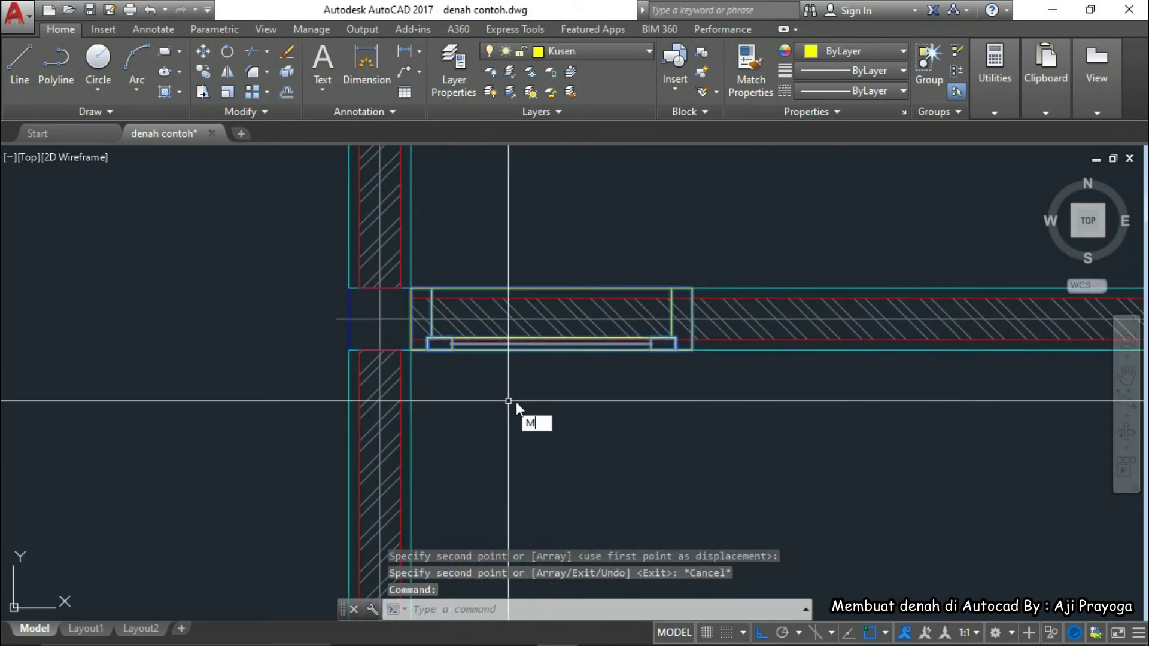
key(Return)
click(517, 439)
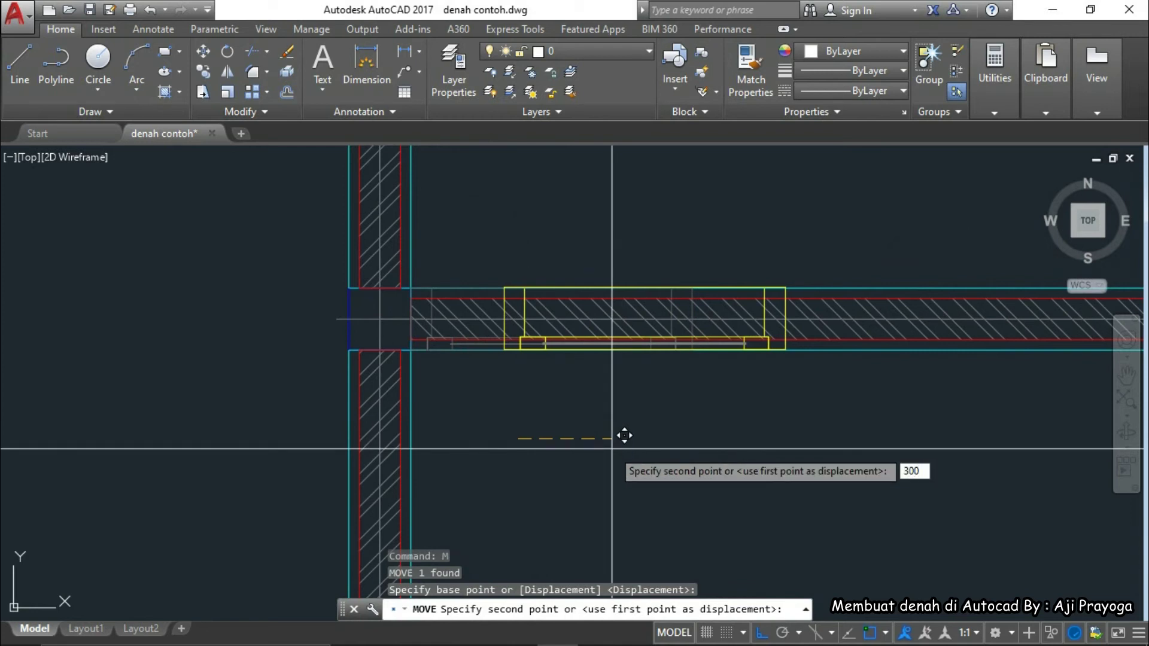
key(Return)
key(Return)
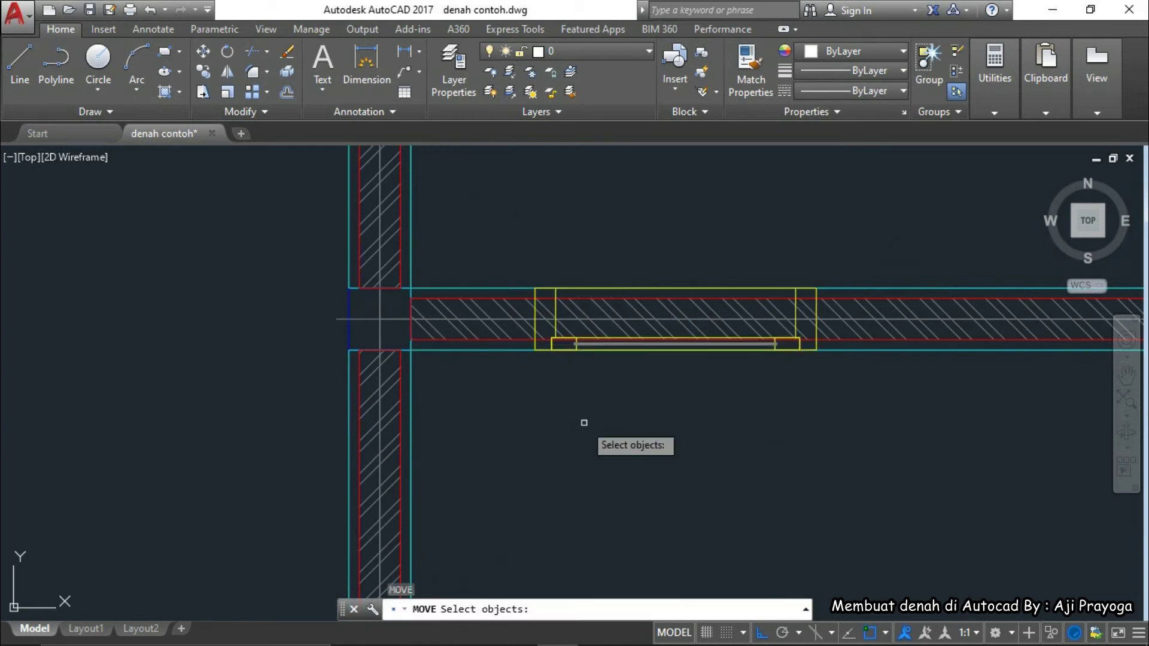
click(578, 345)
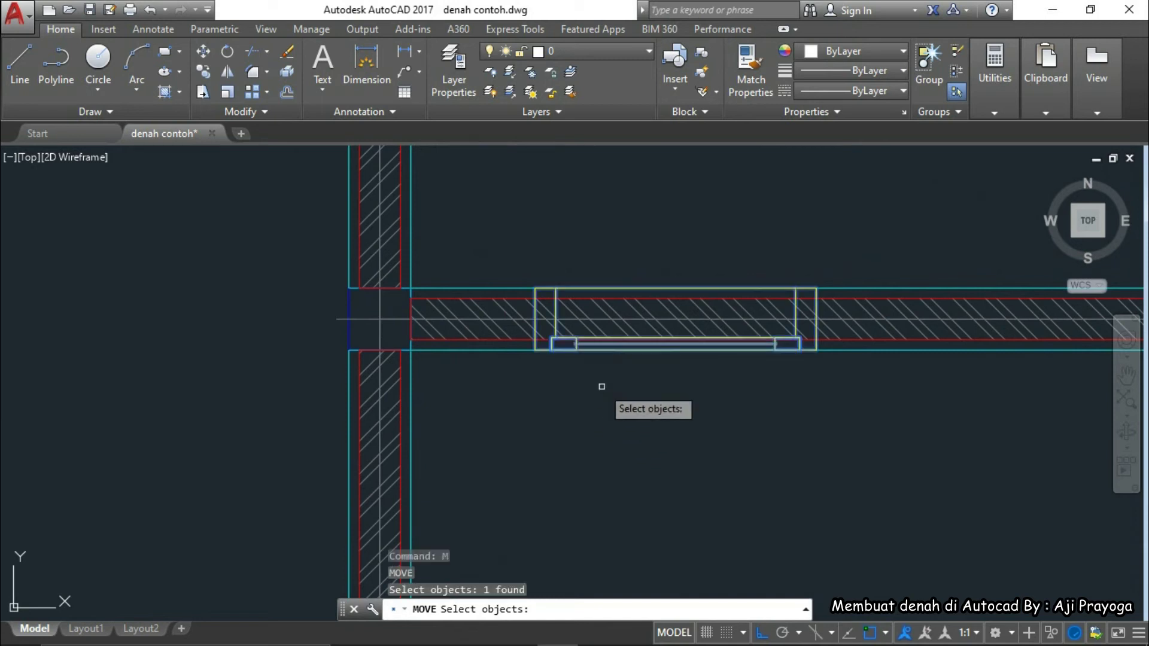
key(Return)
click(641, 426)
key(Escape)
Examine the window's fit between the wall lines and its spacing from the corner column and the door
scroll(599, 382, down, 2)
mouse_move(638, 420)
middle_down()
mouse_move(573, 398)
mouse_move(518, 420)
mouse_move(466, 424)
mouse_move(619, 421)
middle_up()
scroll(572, 398, up, 2)
scroll(518, 420, down, 2)
scroll(470, 421, down, 1)
scroll(478, 380, up, 2)
scroll(506, 399, up, 1)
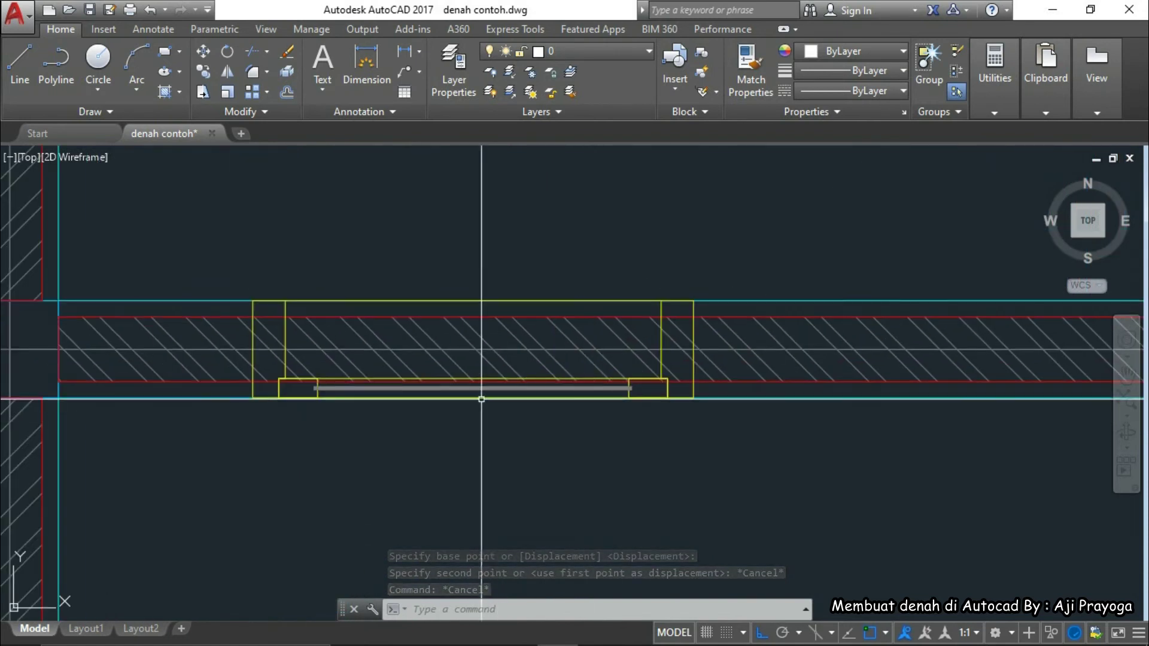
scroll(469, 390, down, 2)
middle_drag(457, 449, 505, 440)
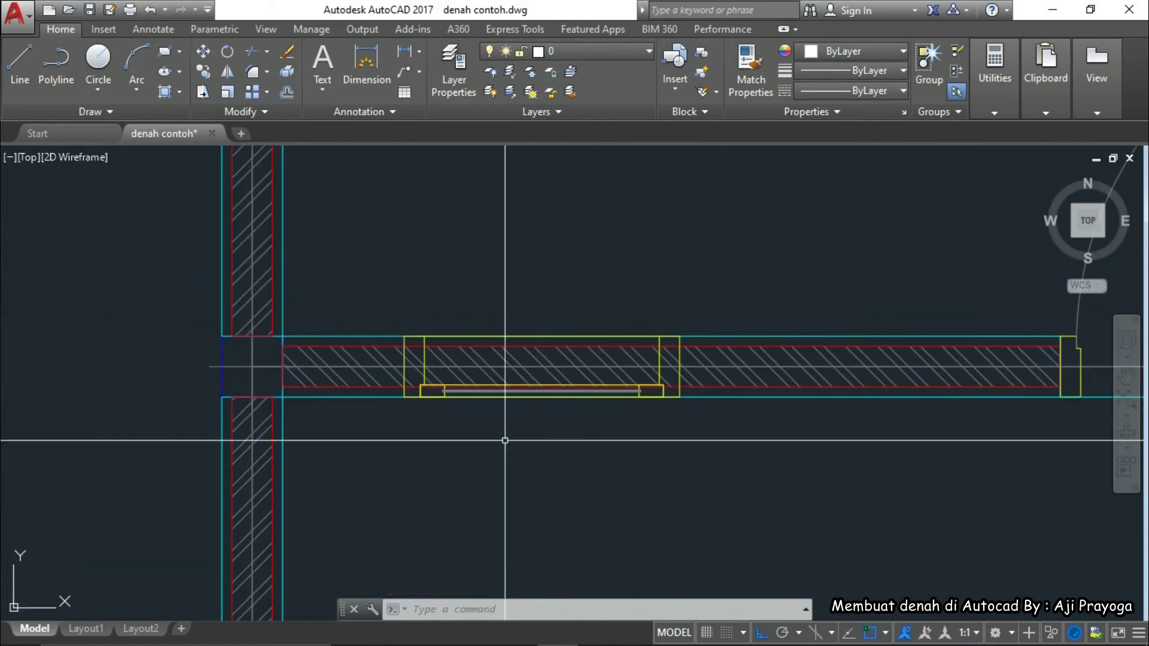
Move the window block out of the front wall into the empty space left of the house
click(467, 389)
middle_drag(467, 390, 546, 397)
text(m)
key(Return)
click(572, 475)
scroll(573, 476, down, 2)
middle_drag(573, 476, 779, 442)
click(415, 437)
key(Escape)
key(Escape)
Copy the window block horizontally to the left within the empty space beside the house
click(452, 433)
click(405, 365)
middle_drag(413, 439, 474, 459)
text(co)
key(Return)
click(507, 485)
click(250, 461)
key(Escape)
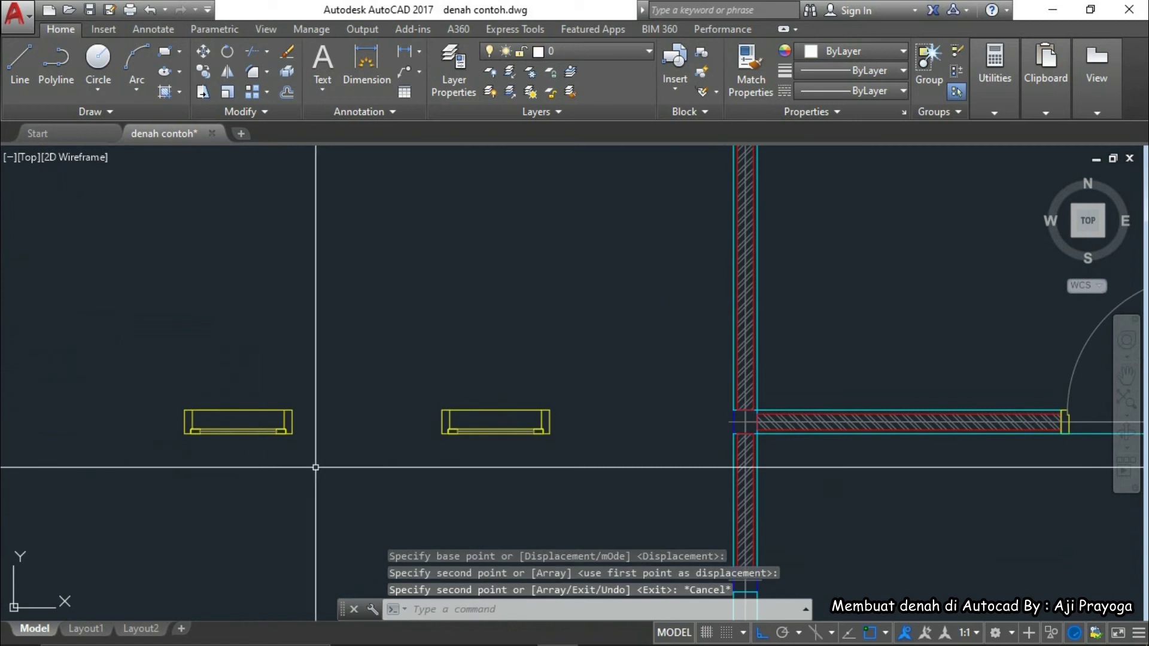
click(316, 467)
middle_drag(274, 390, 443, 410)
key(Escape)
scroll(351, 444, up, 2)
key(Escape)
click(530, 454)
key(Escape)
scroll(626, 395, down, 2)
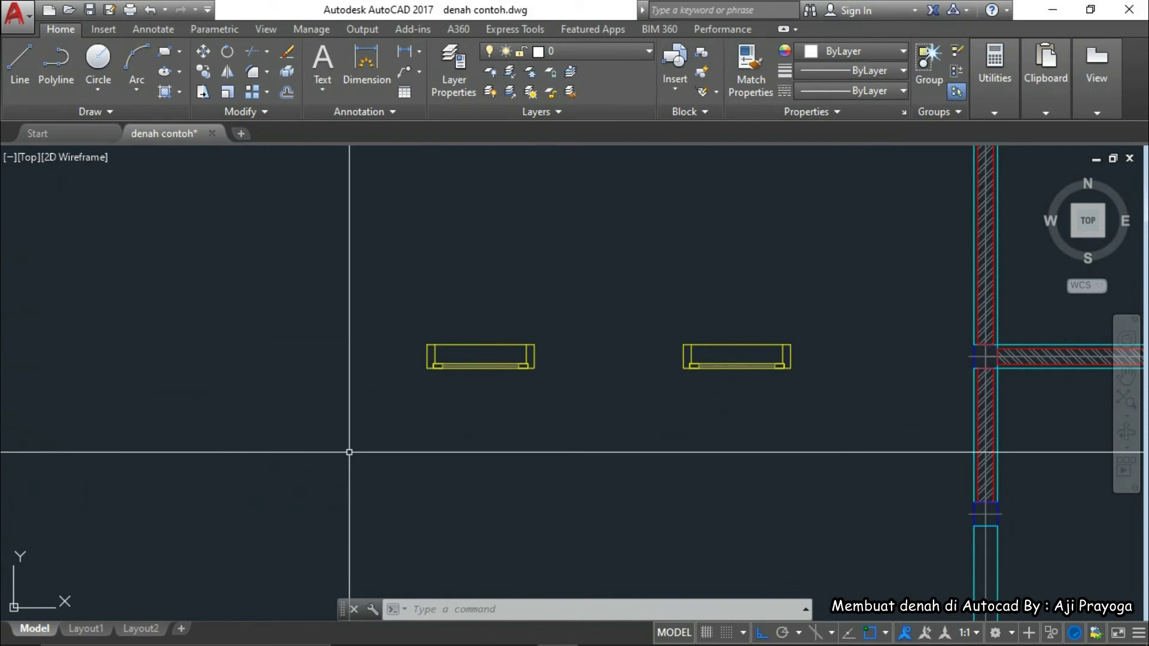
text(o)
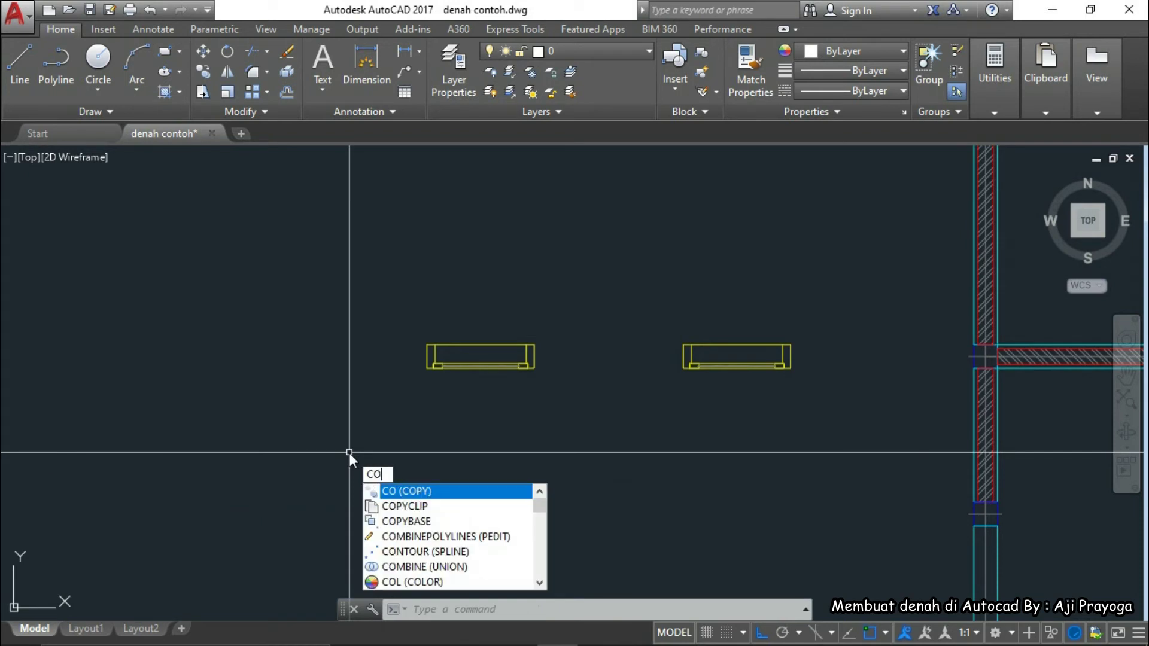
key(Return)
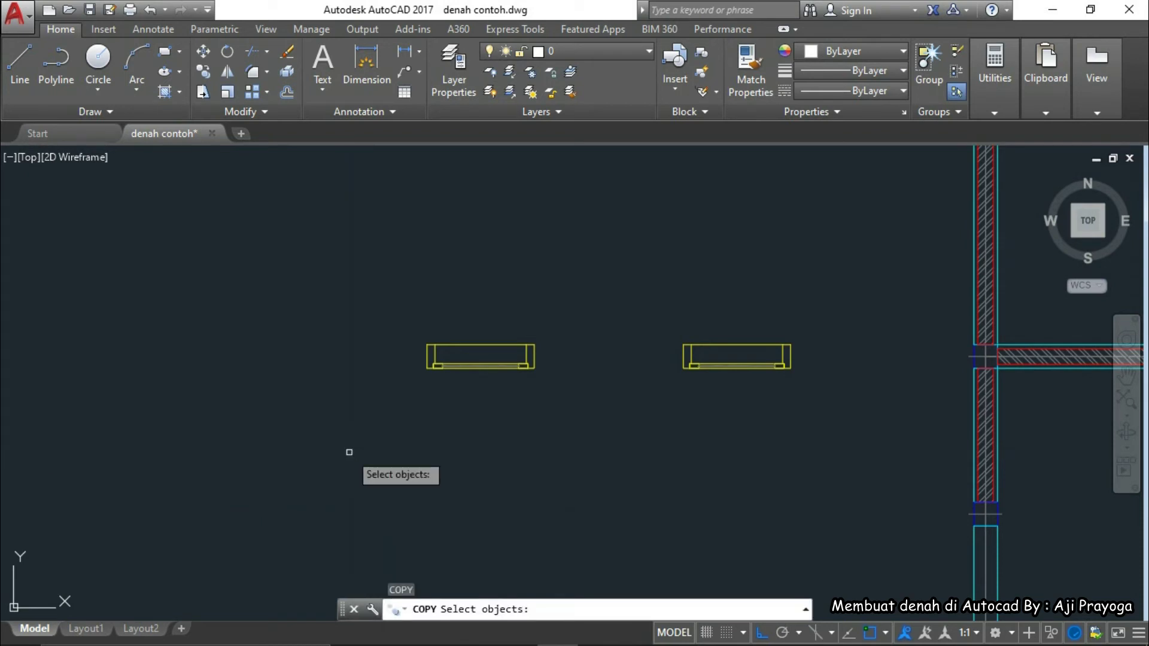
text(P)
key(Return)
key(Return)
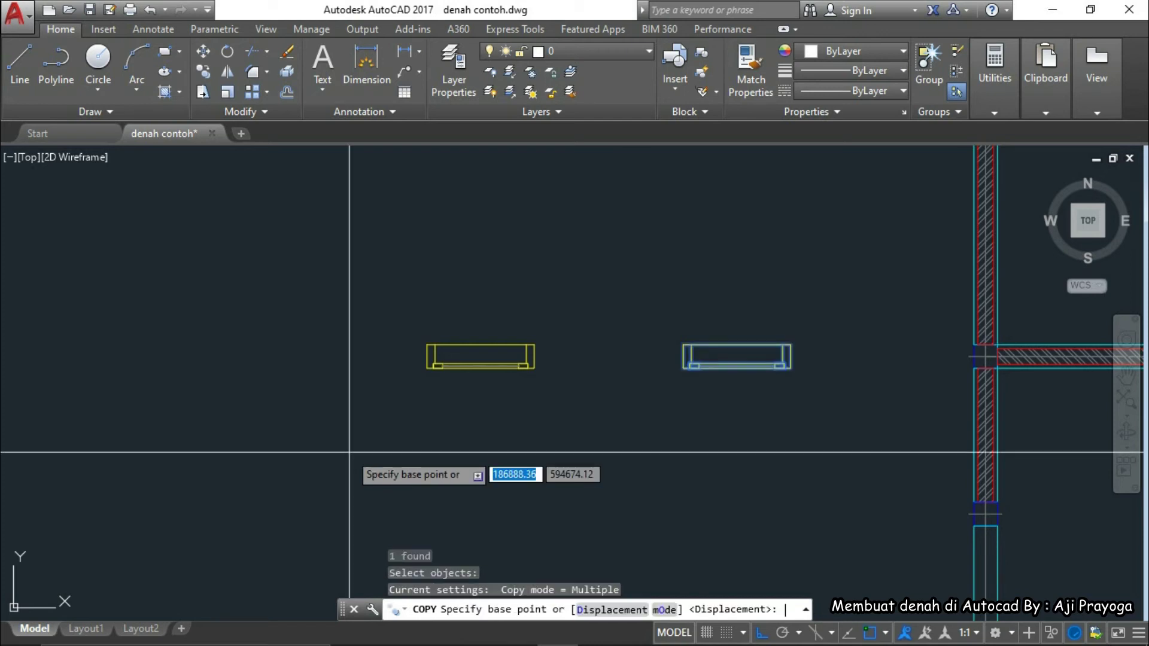
scroll(734, 393, up, 3)
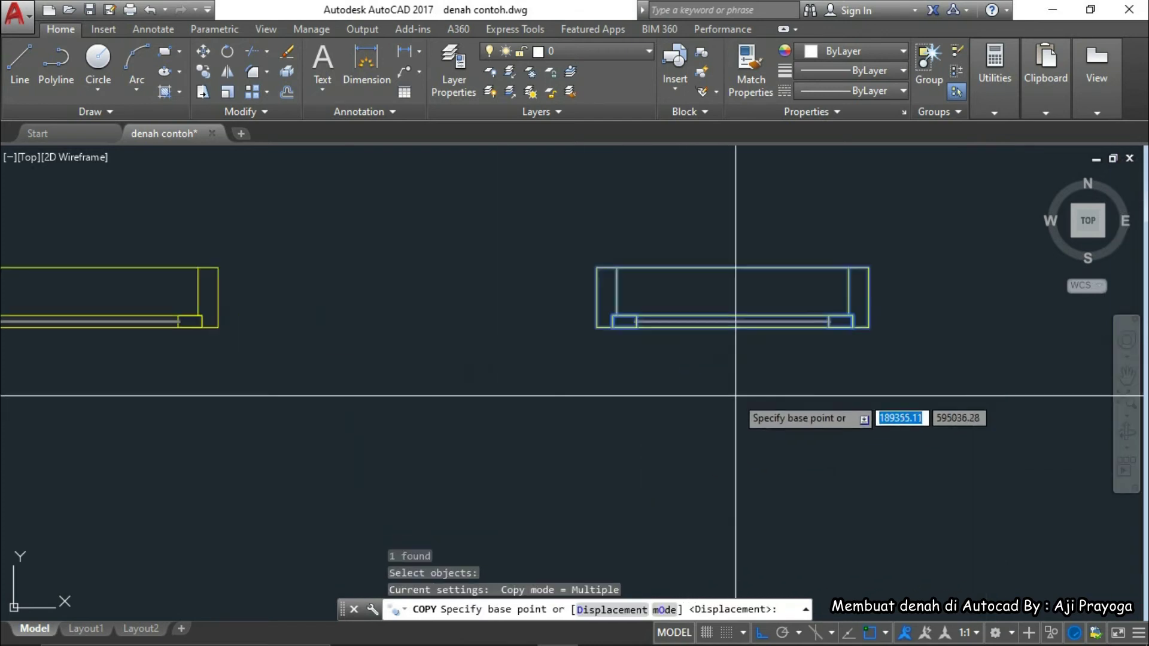
scroll(666, 393, down, 3)
scroll(604, 383, up, 2)
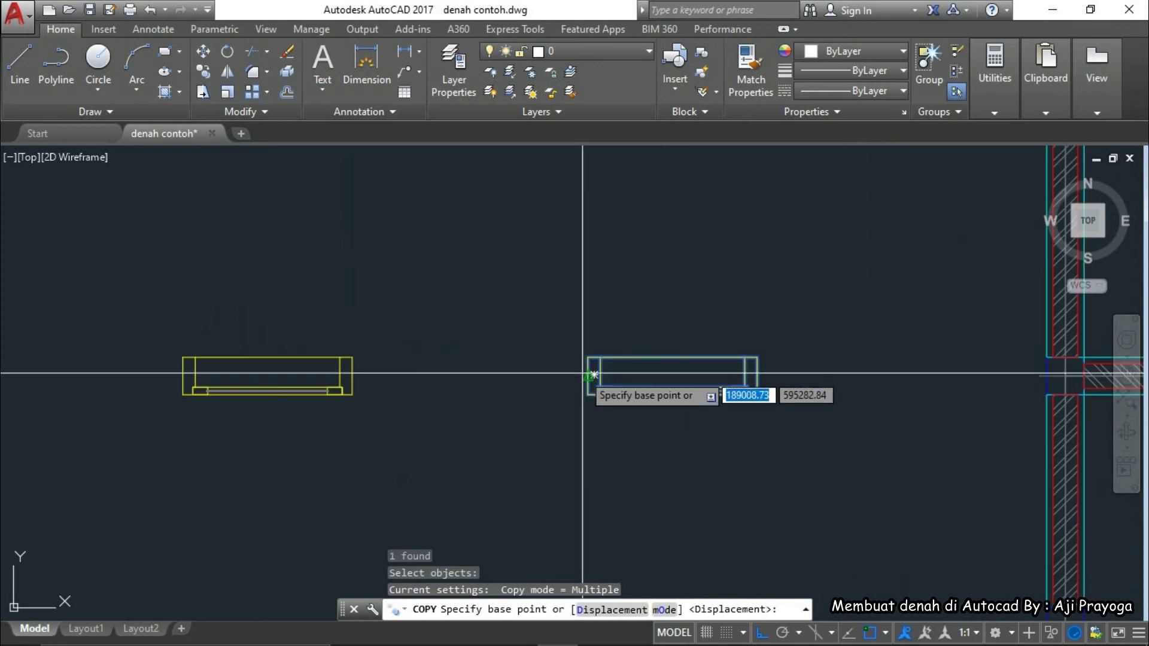
click(589, 389)
scroll(449, 407, down, 4)
scroll(721, 392, up, 4)
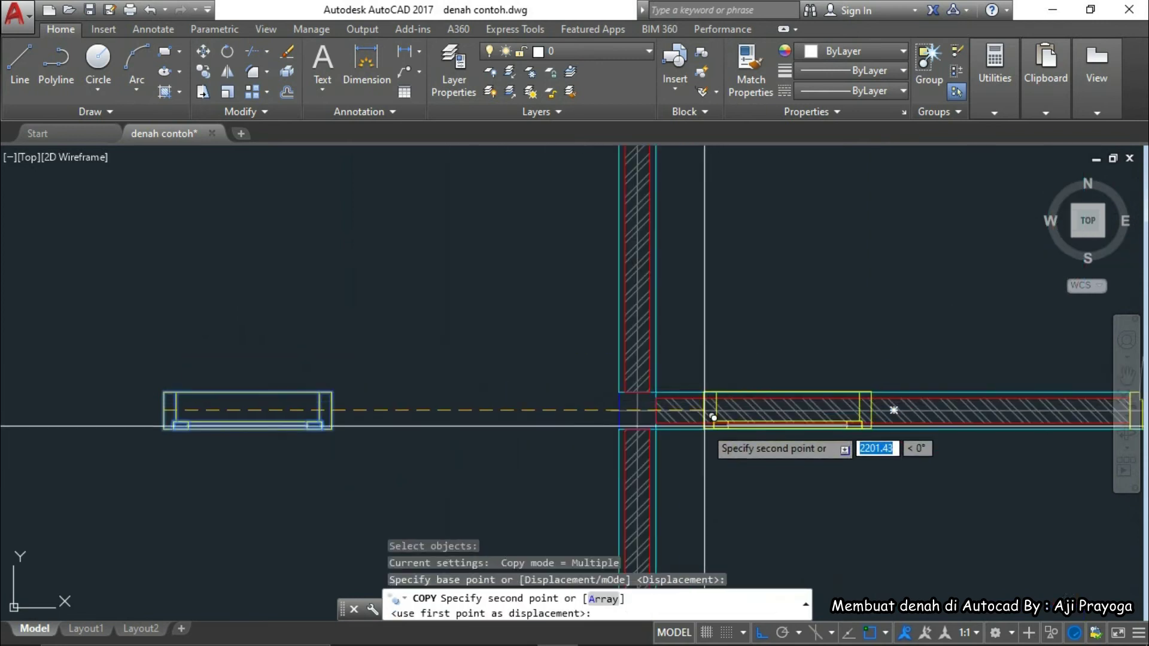
scroll(718, 410, down, 4)
key(Escape)
middle_drag(608, 475, 792, 371)
text(m)
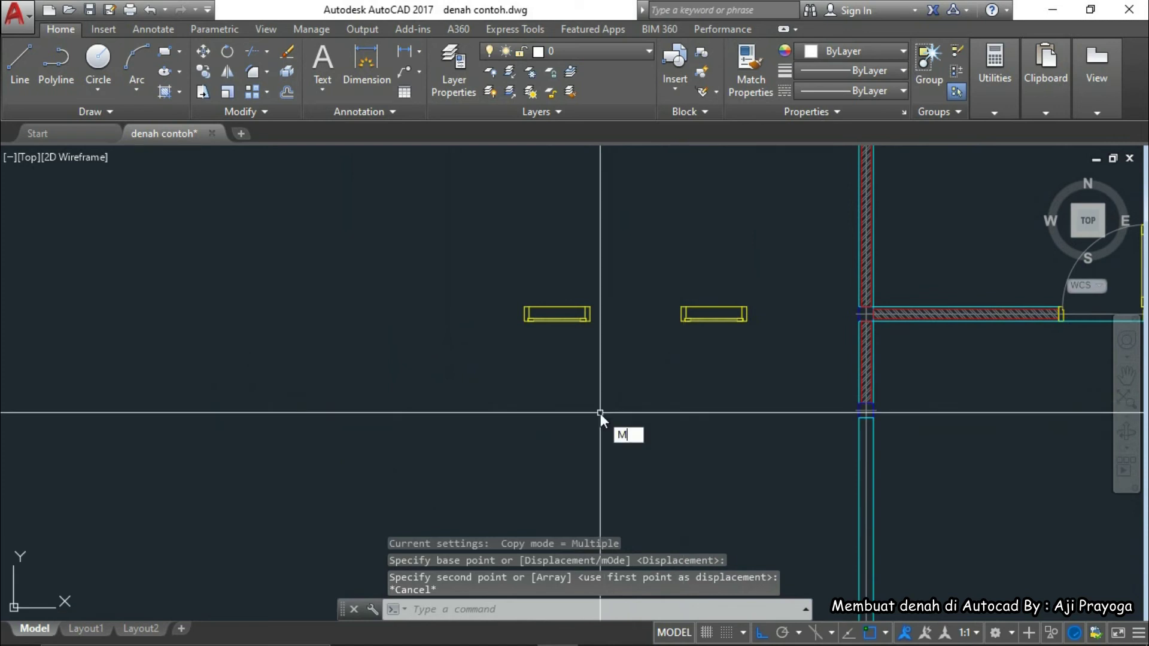
key(Return)
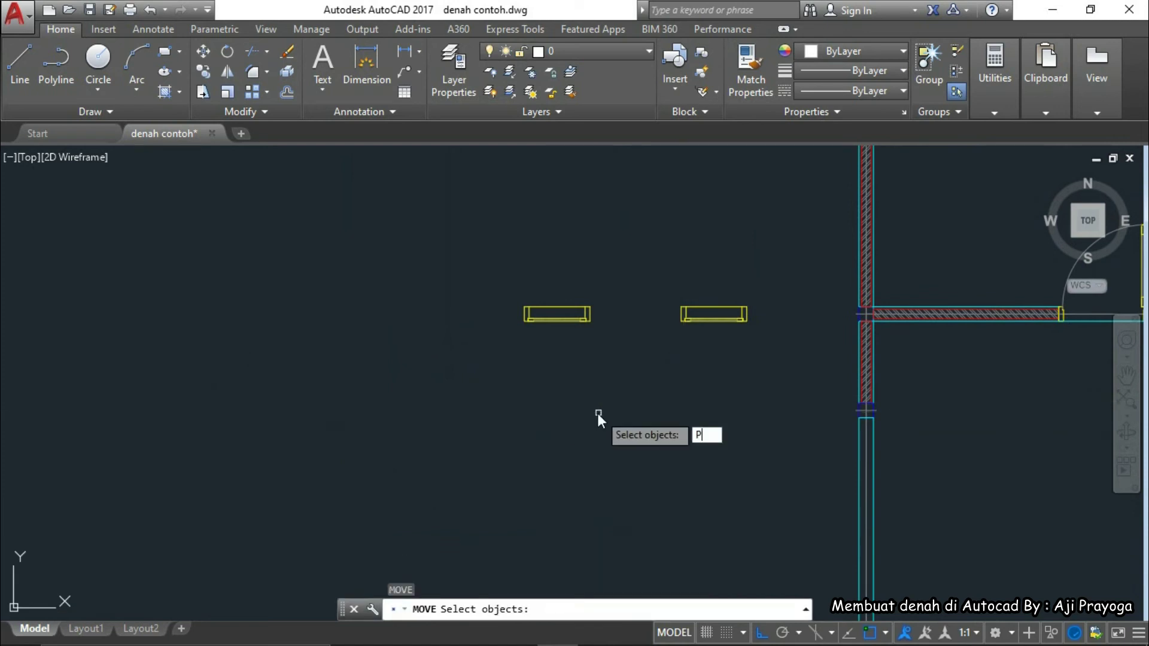
key(Return)
key(Return)
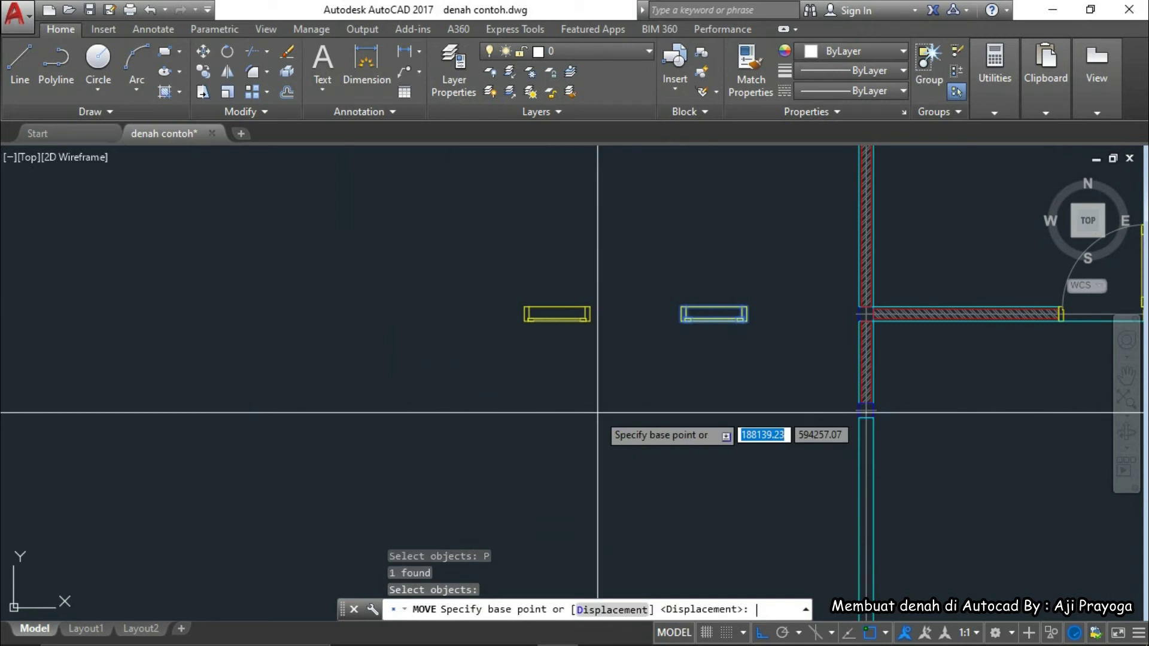
scroll(664, 333, up, 4)
click(664, 332)
scroll(649, 380, down, 3)
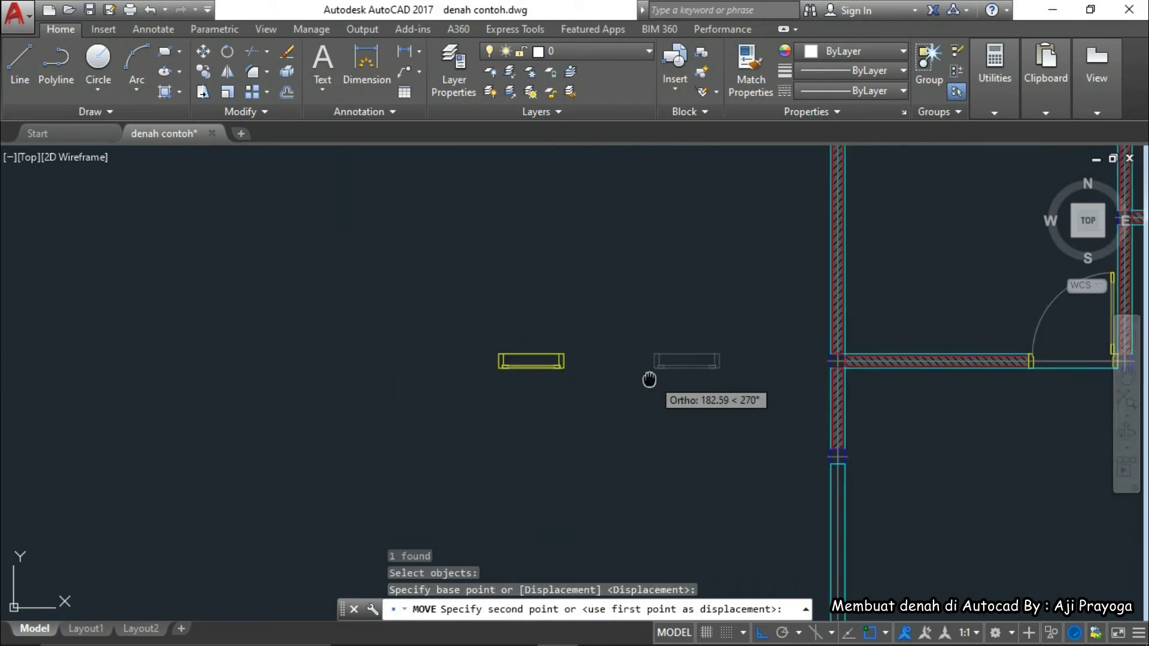
middle_drag(648, 380, 533, 390)
key(Escape)
key(Escape)
key(Escape)
scroll(490, 423, down, 4)
scroll(541, 304, up, 2)
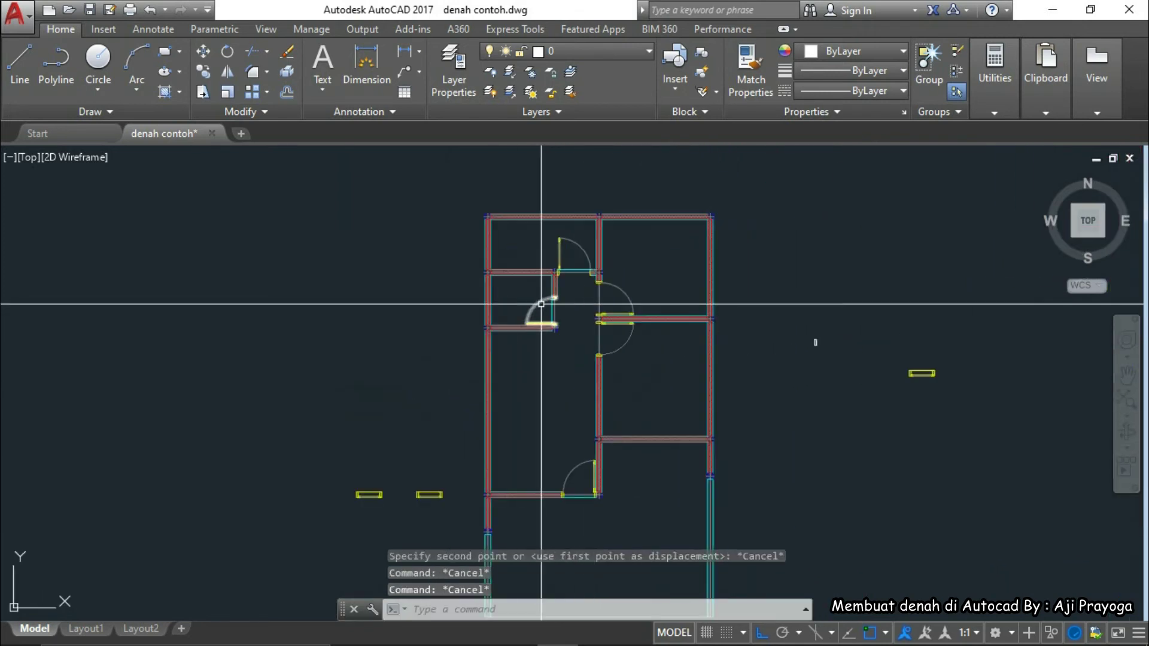
scroll(595, 379, down, 2)
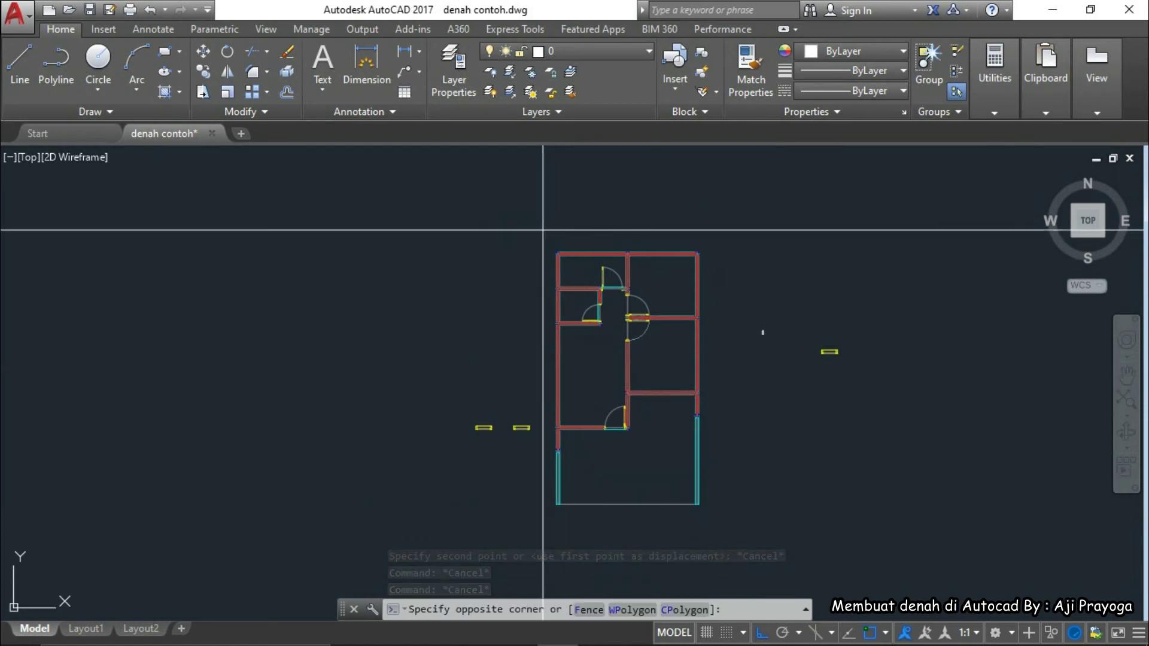
click(721, 538)
scroll(654, 456, up, 3)
scroll(649, 384, down, 3)
scroll(652, 403, up, 3)
scroll(642, 339, down, 2)
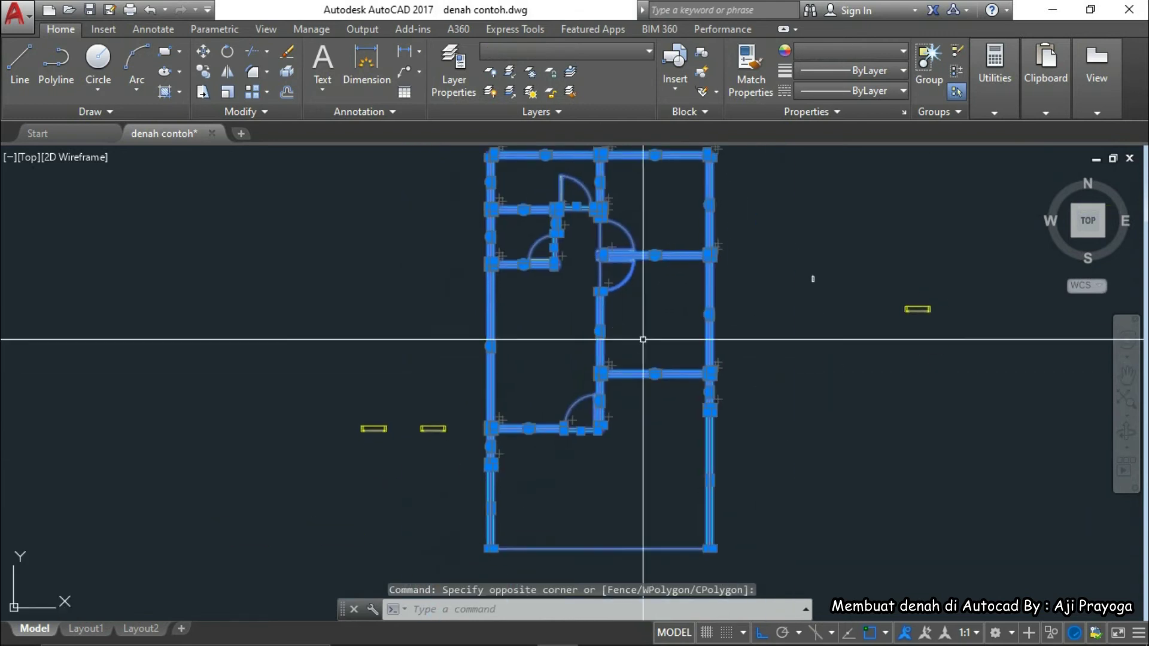
key(Escape)
scroll(643, 340, down, 2)
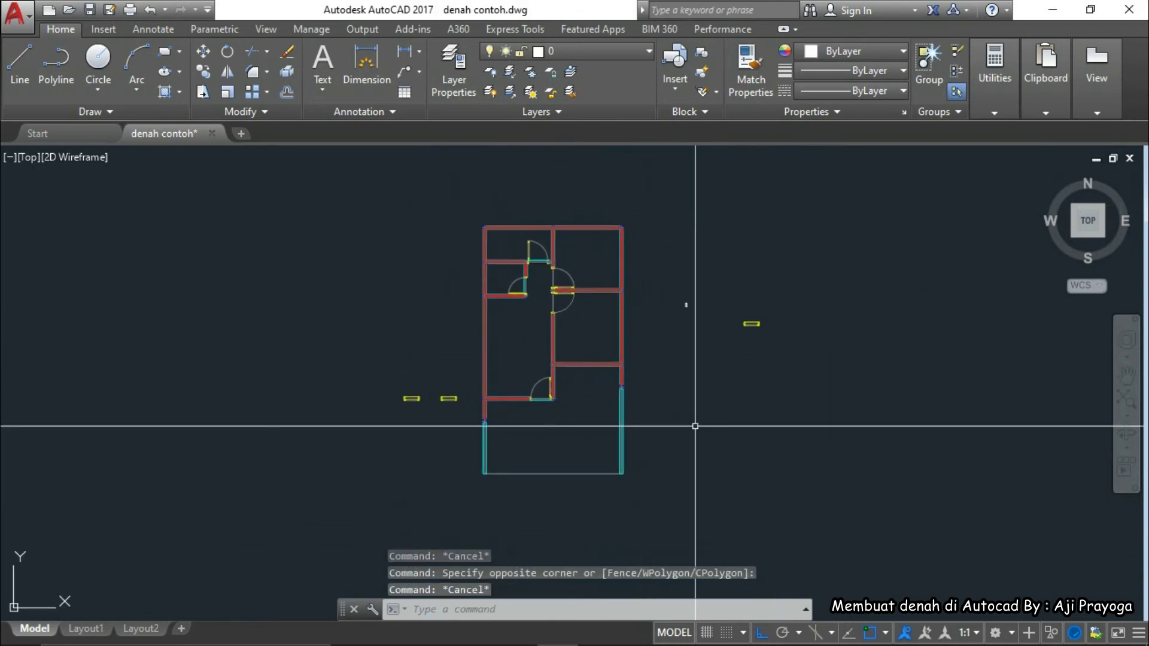
text(CO)
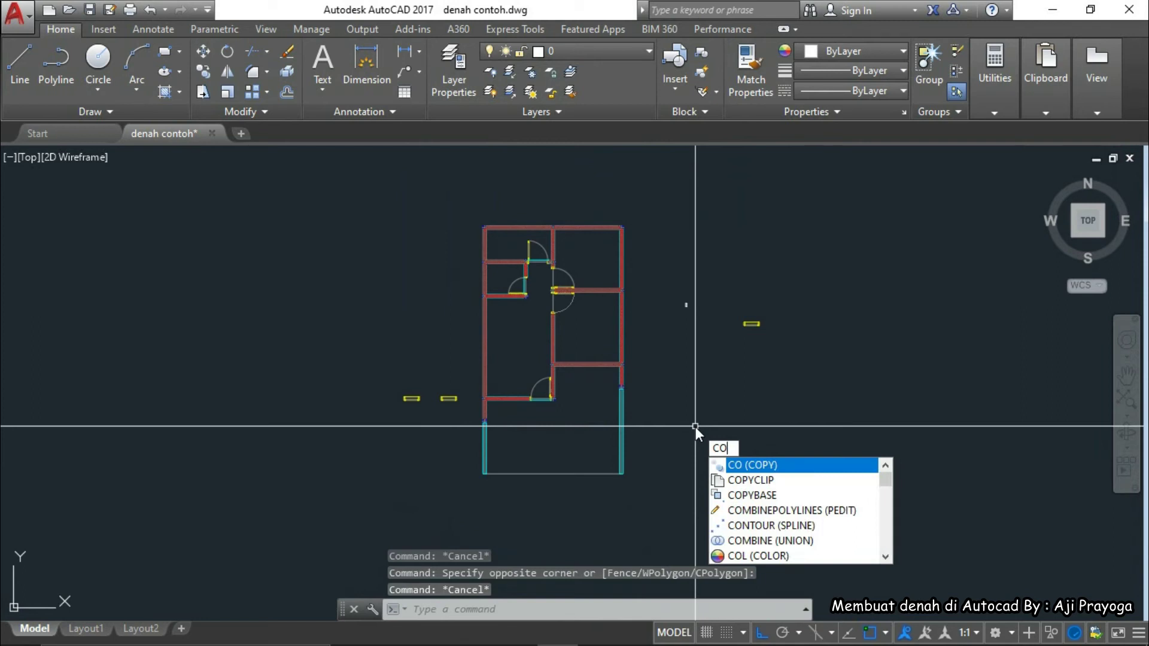
key(Return)
text(P)
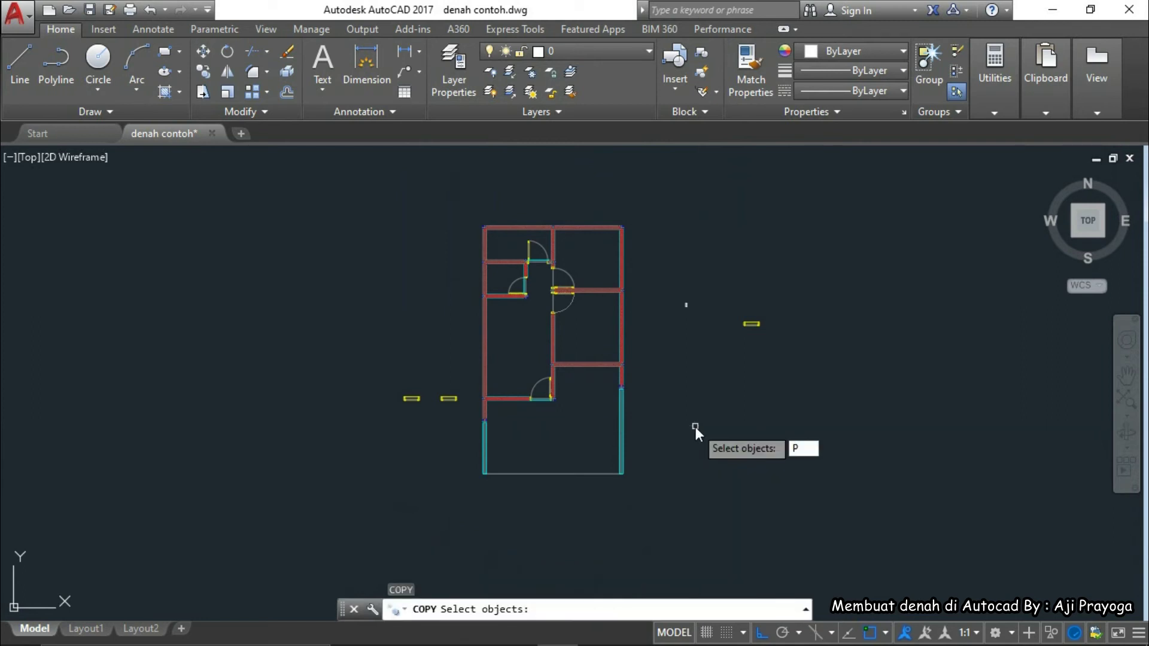
key(Return)
key(Escape)
key(Escape)
key(Escape)
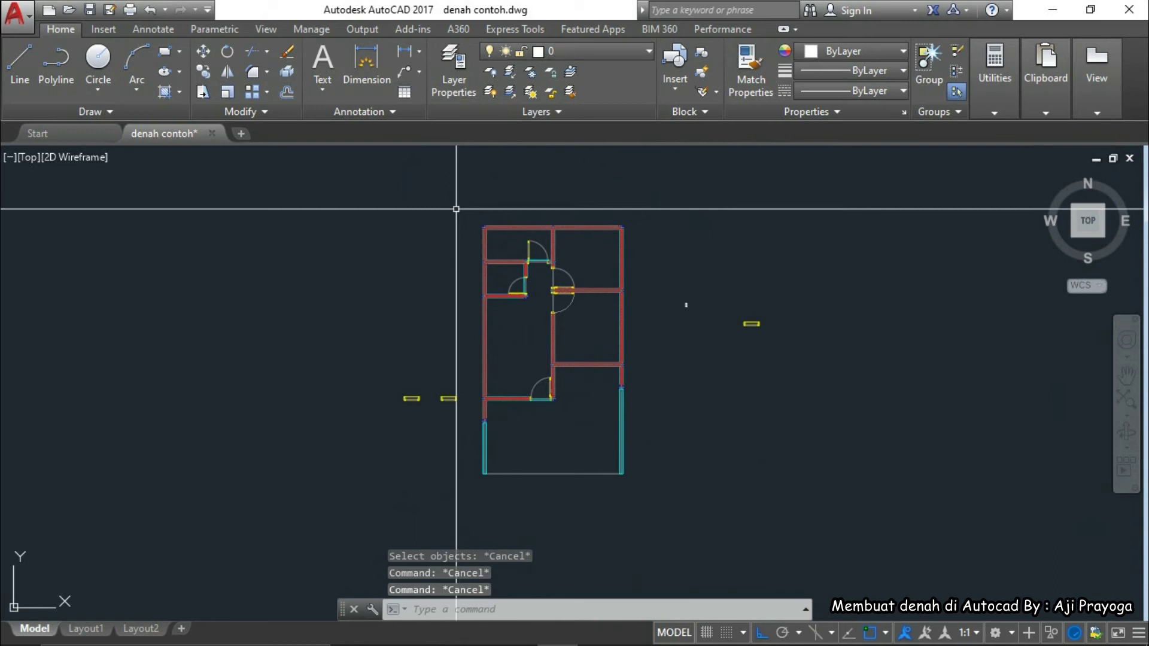
Move the plan's walls, columns and doors horizontally to the empty space left of the axis lines by reusing the previous selection
click(457, 209)
click(648, 484)
scroll(622, 497, down, 2)
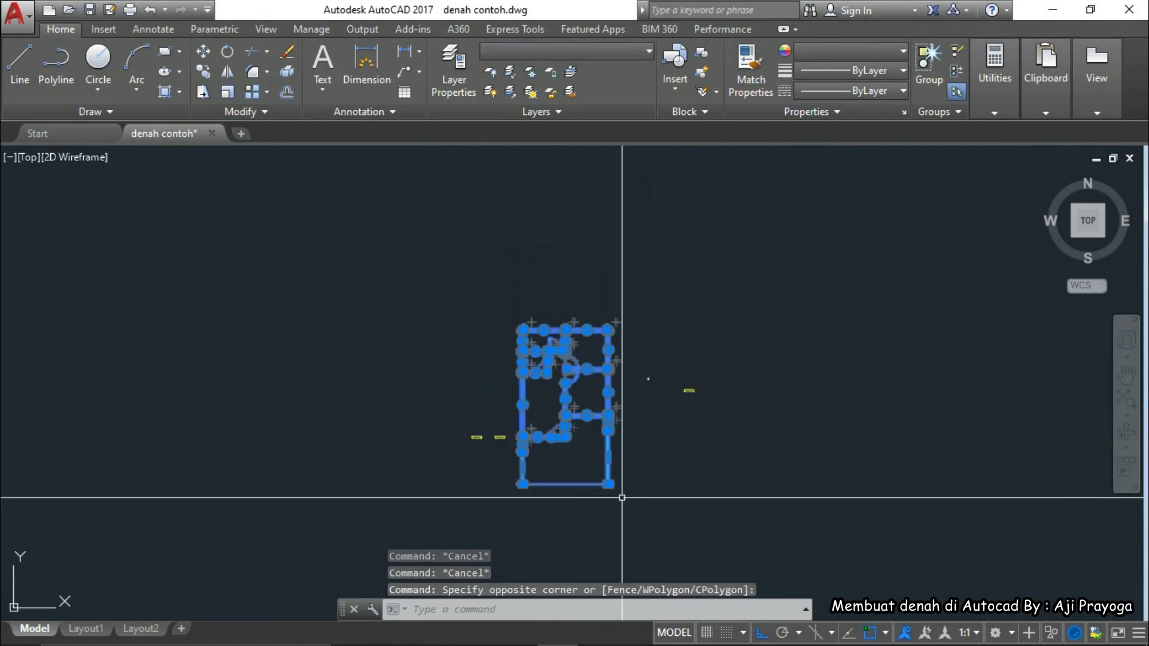
text(CO)
key(Return)
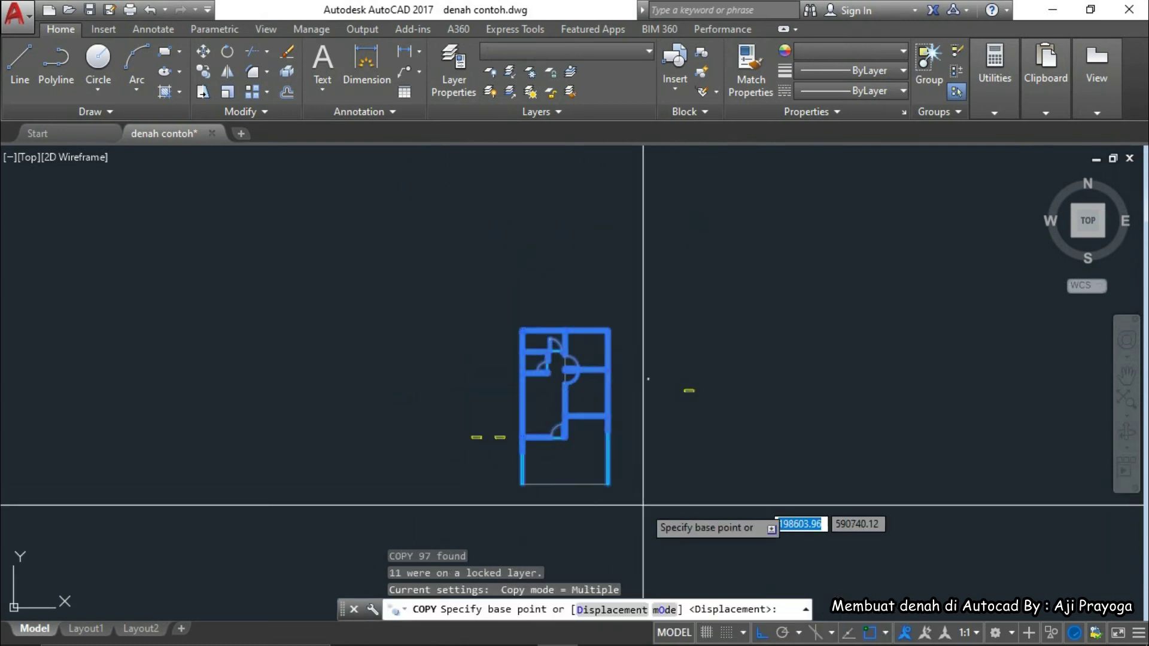
key(Escape)
text(m)
key(Return)
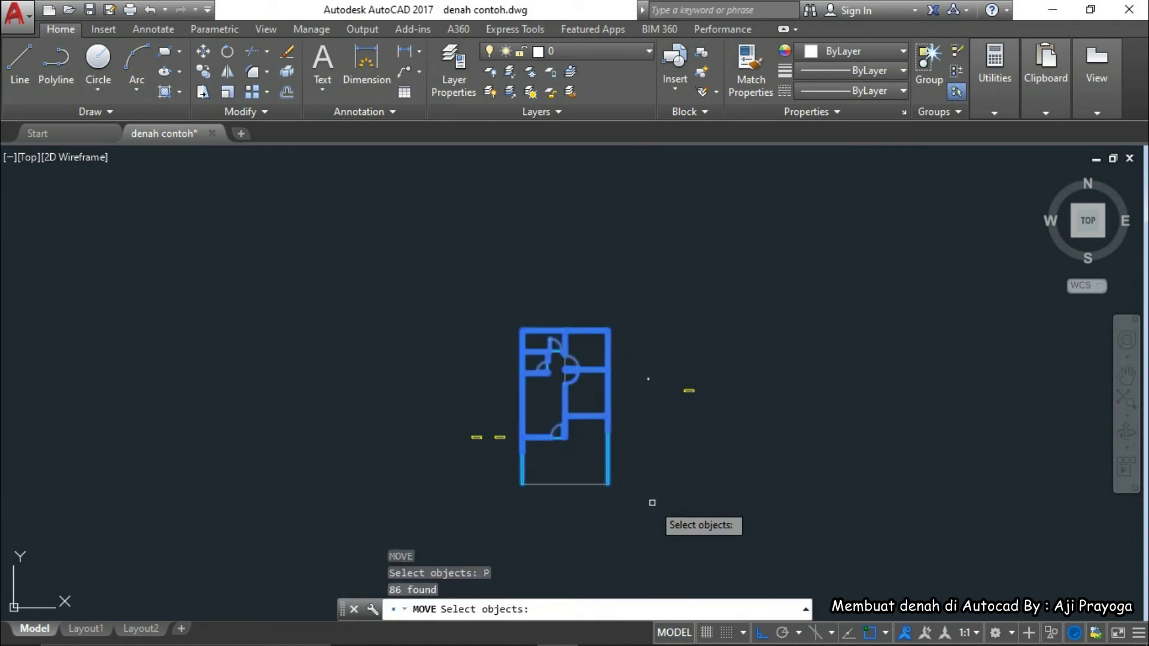
key(Return)
scroll(599, 502, up, 5)
middle_drag(604, 506, 697, 507)
click(729, 519)
scroll(729, 520, down, 5)
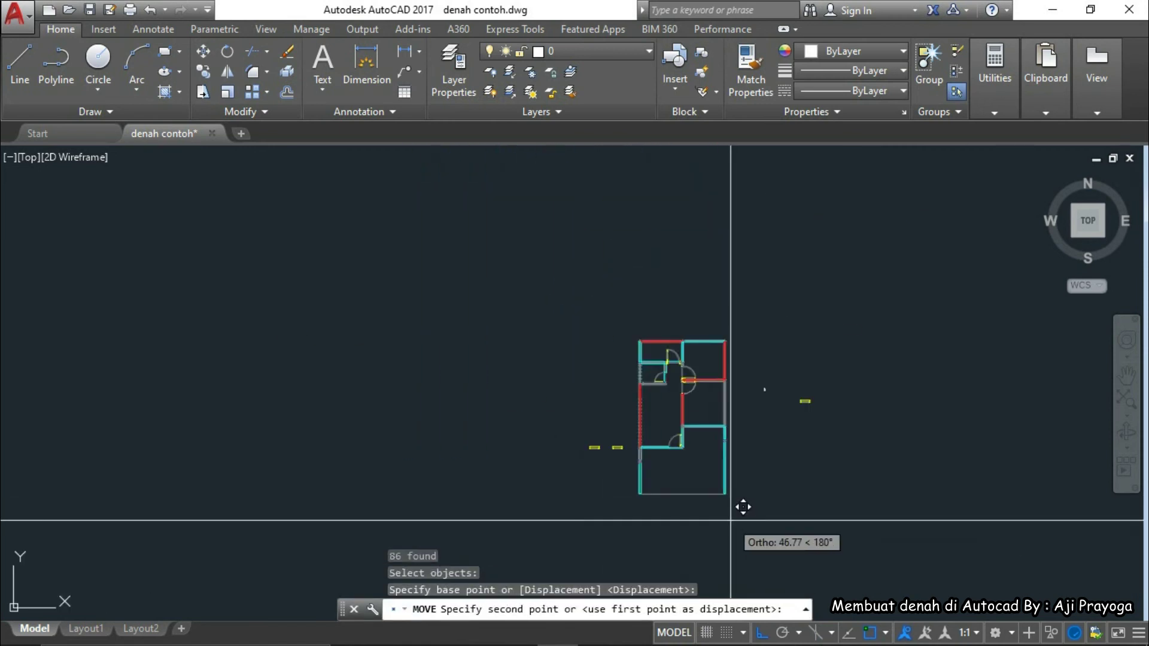
click(471, 500)
key(Escape)
key(Escape)
scroll(421, 336, up, 3)
scroll(390, 346, down, 3)
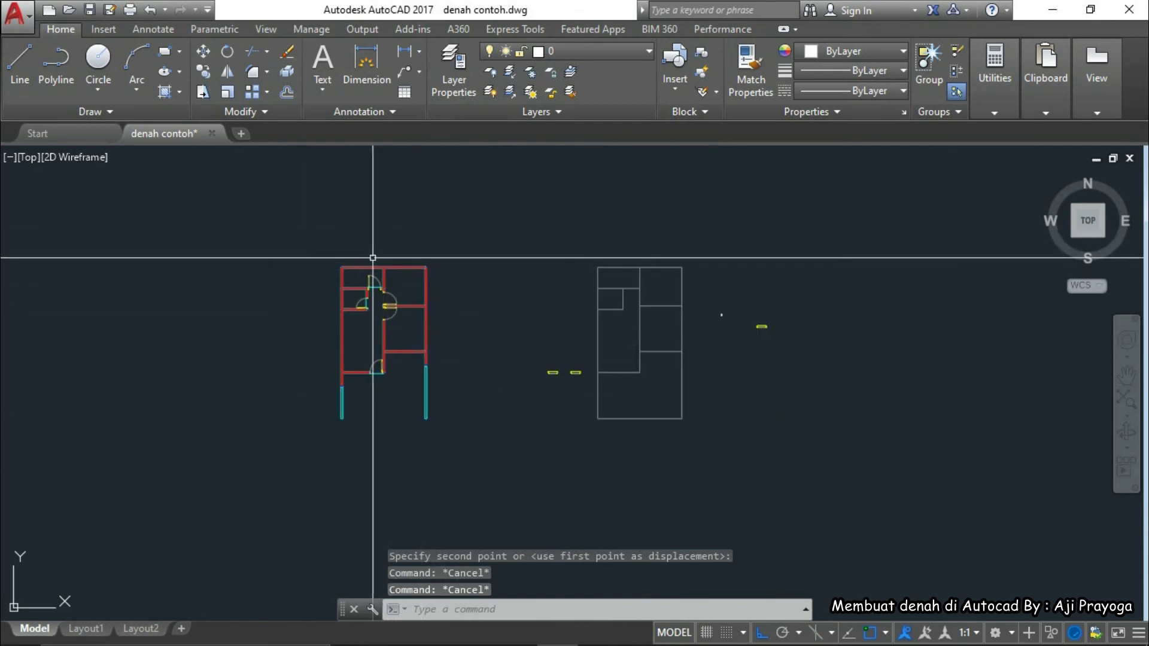
Copy the moved walls, columns and doors back onto the axis lines, using the lower end of the right wall as base point
middle_drag(558, 498, 516, 491)
scroll(539, 485, up, 2)
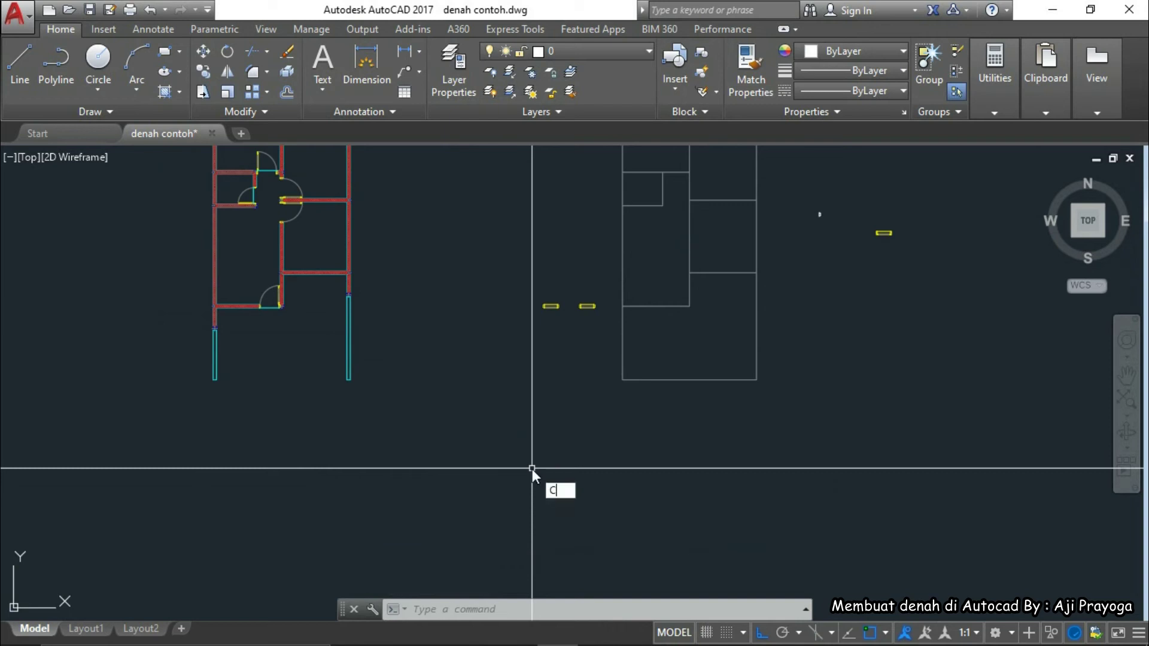
key(Return)
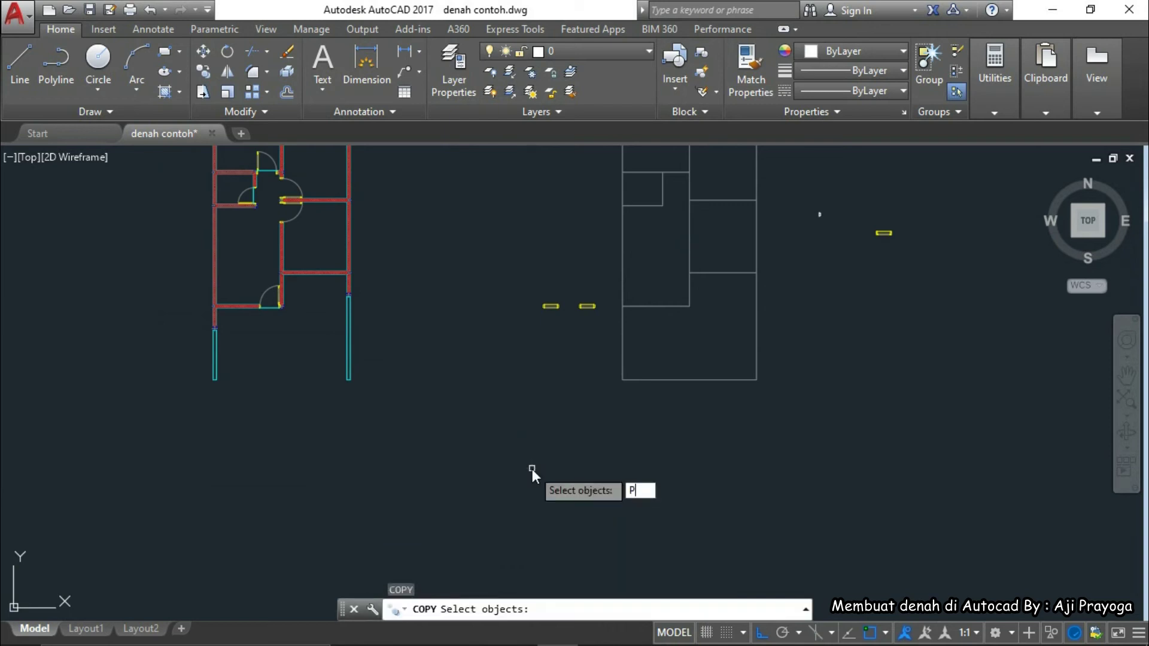
text(P)
key(Return)
scroll(341, 381, up, 10)
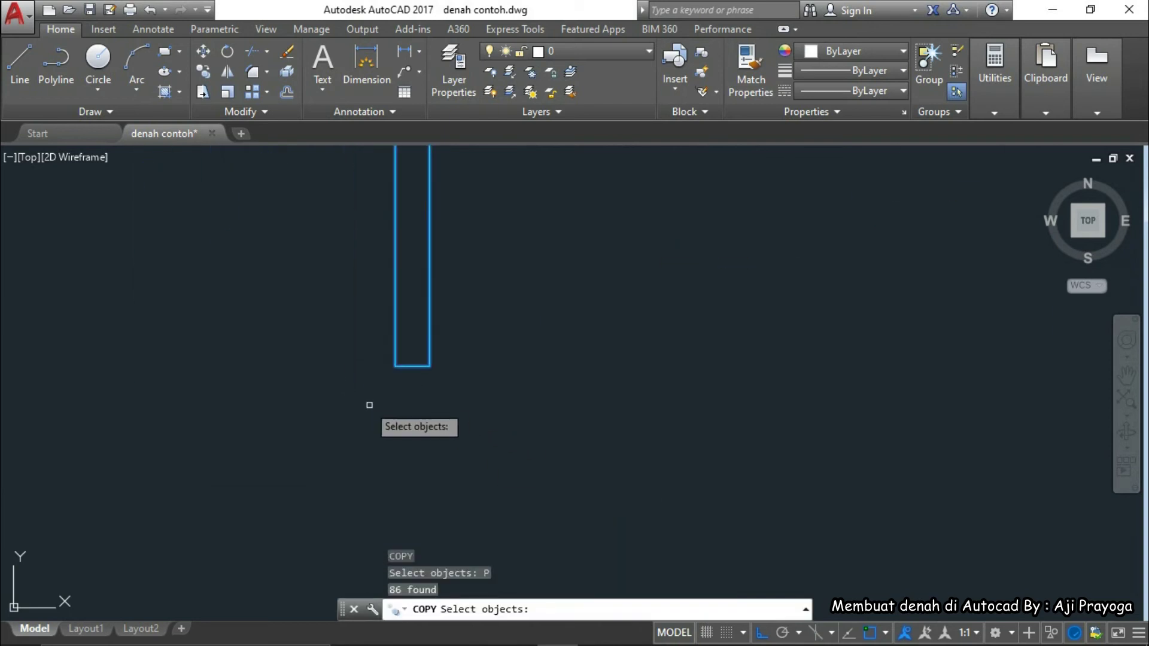
key(Return)
click(410, 367)
scroll(386, 389, down, 8)
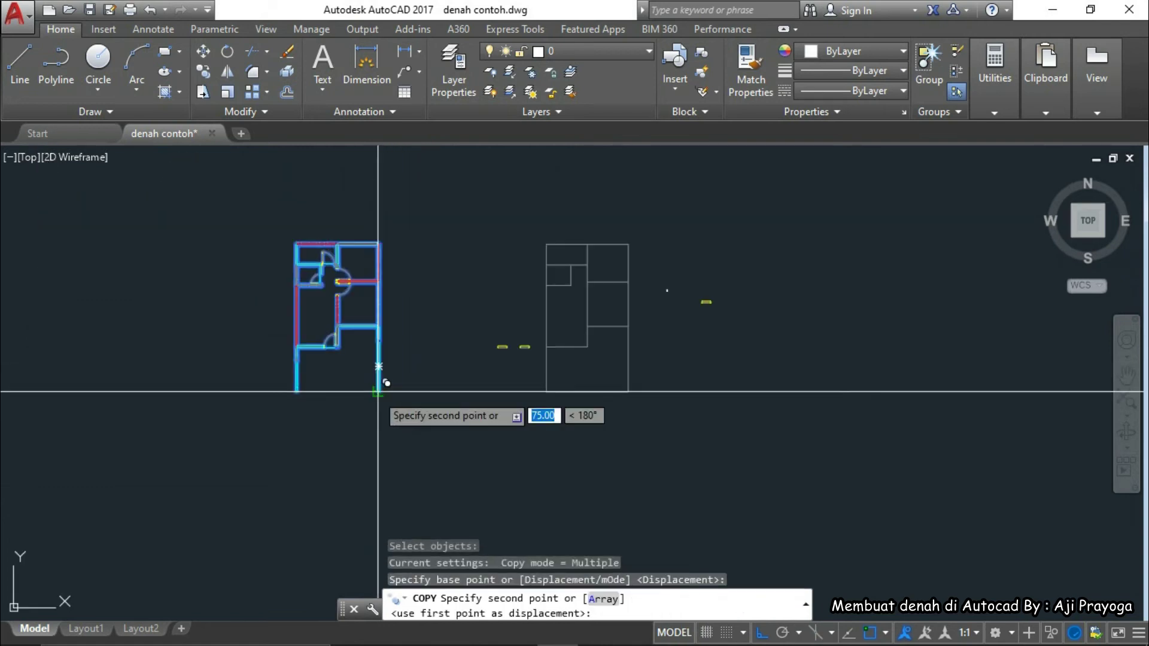
scroll(616, 407, up, 8)
scroll(644, 401, up, 5)
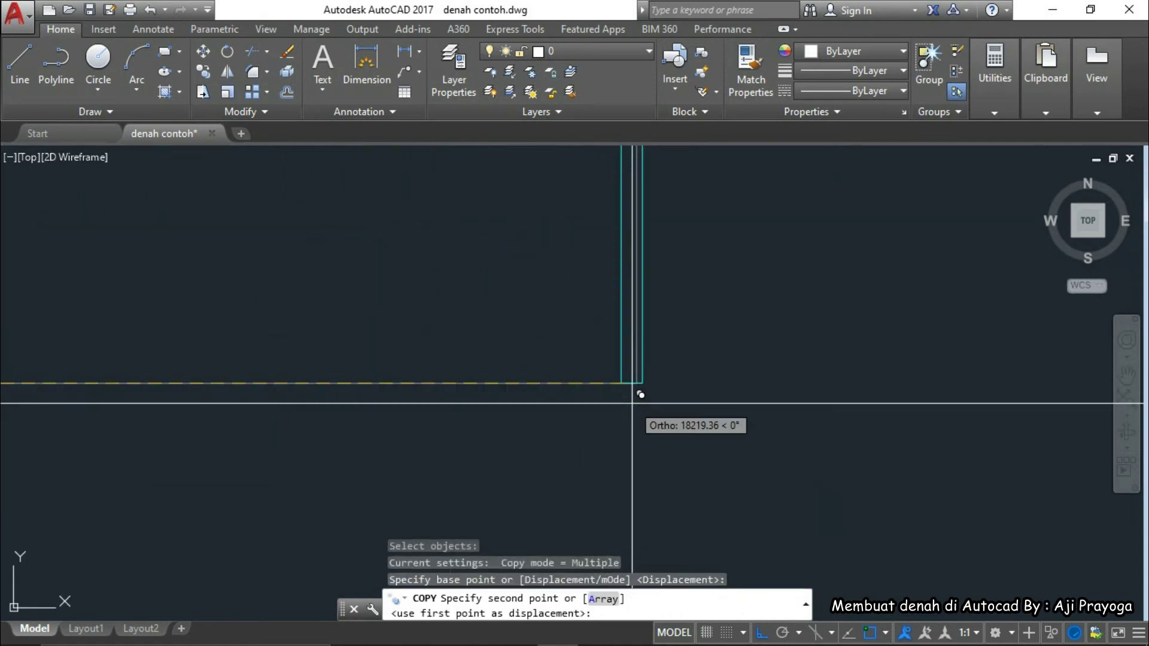
scroll(647, 375, down, 8)
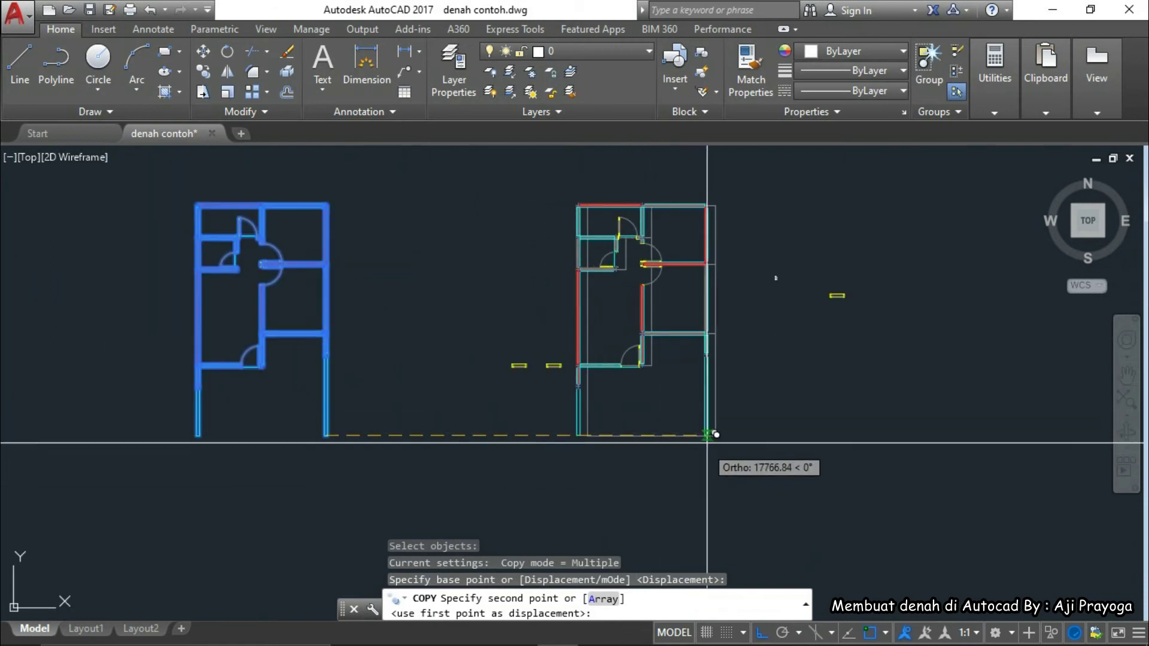
click(718, 432)
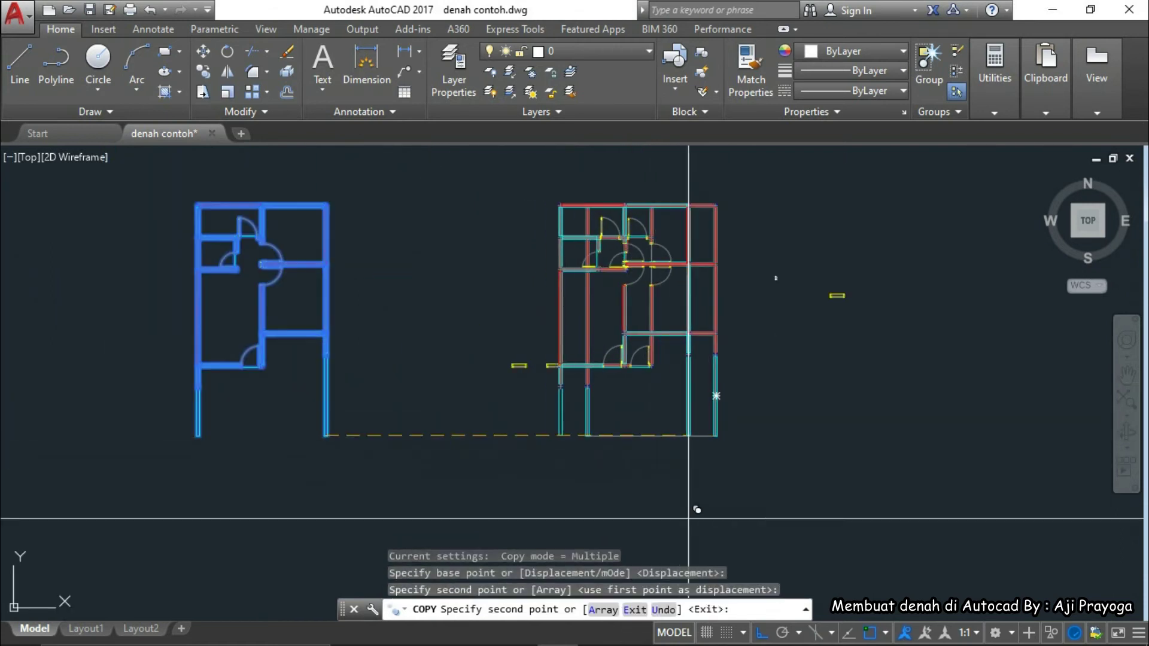
mouse_move(742, 645)
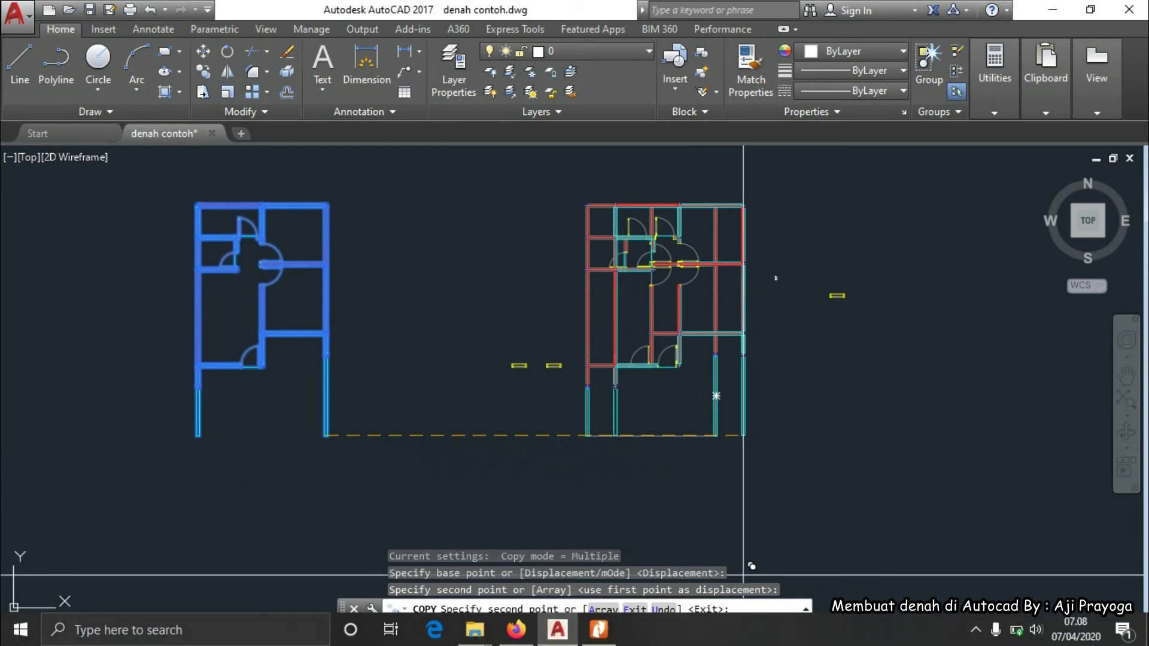
key(Escape)
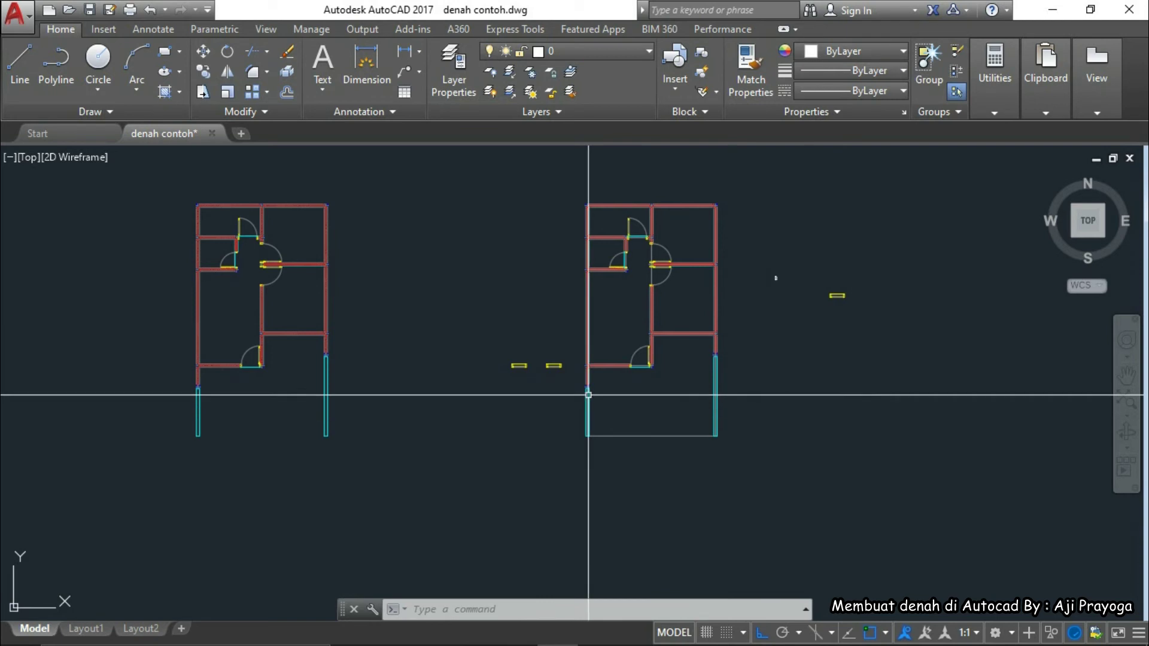
Erase the left-hand set of walls, columns and doors that stands apart from the axis lines
middle_drag(590, 393, 684, 418)
middle_drag(614, 496, 490, 488)
middle_drag(577, 512, 526, 518)
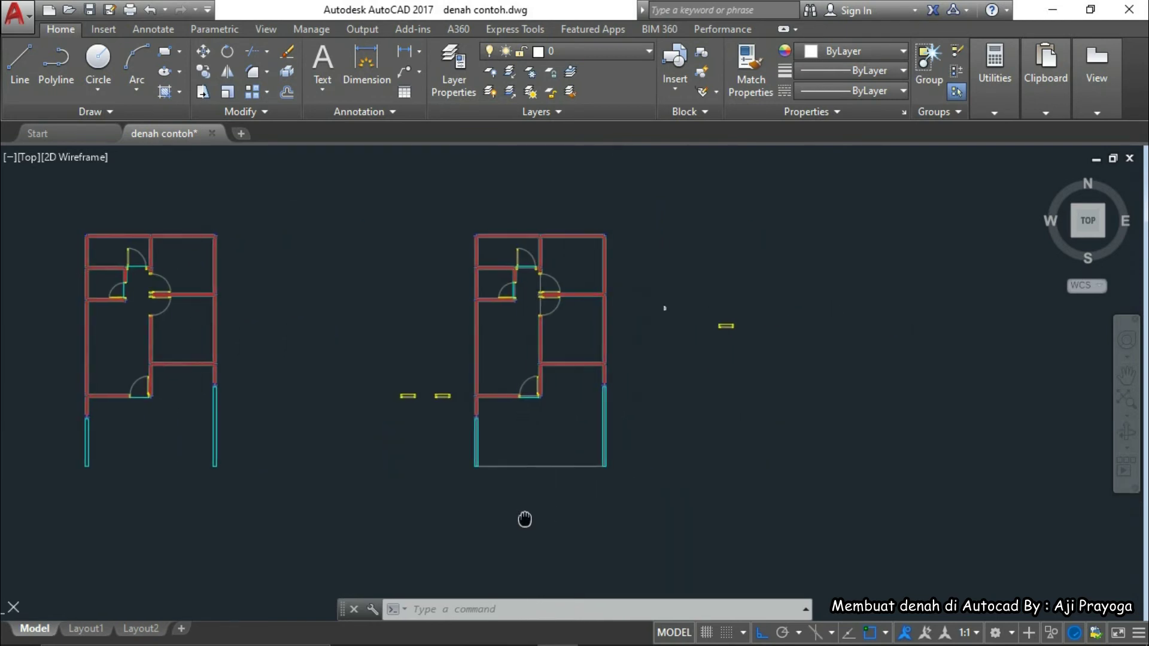
middle_drag(379, 457, 544, 448)
click(213, 218)
click(431, 480)
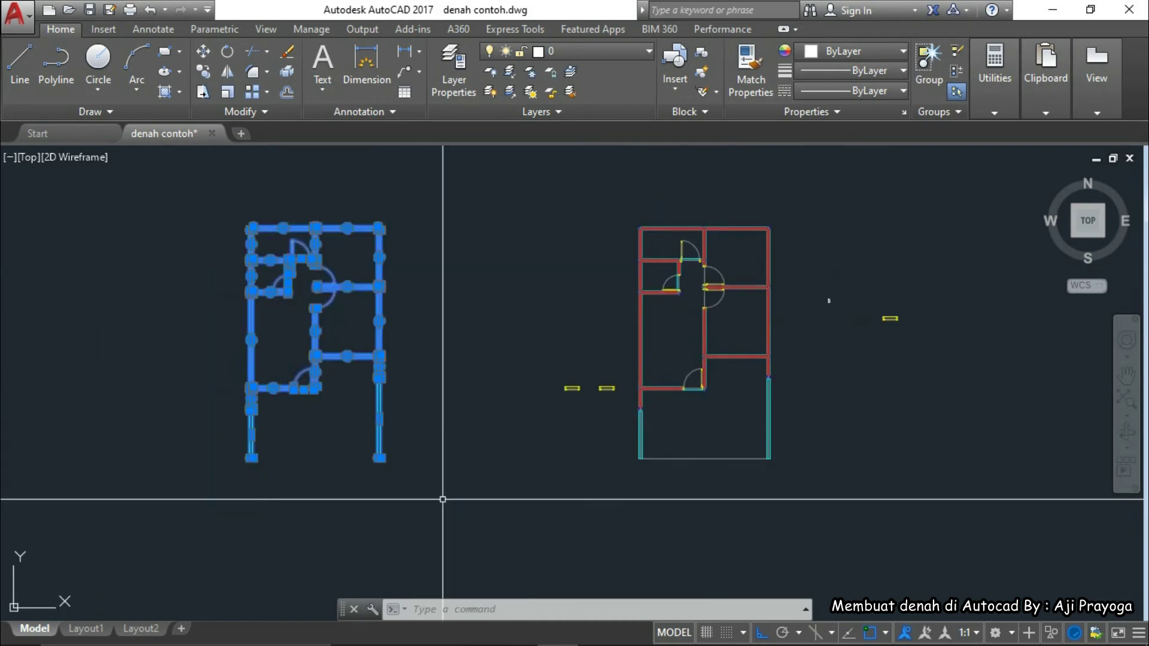
scroll(592, 405, up, 6)
key(Escape)
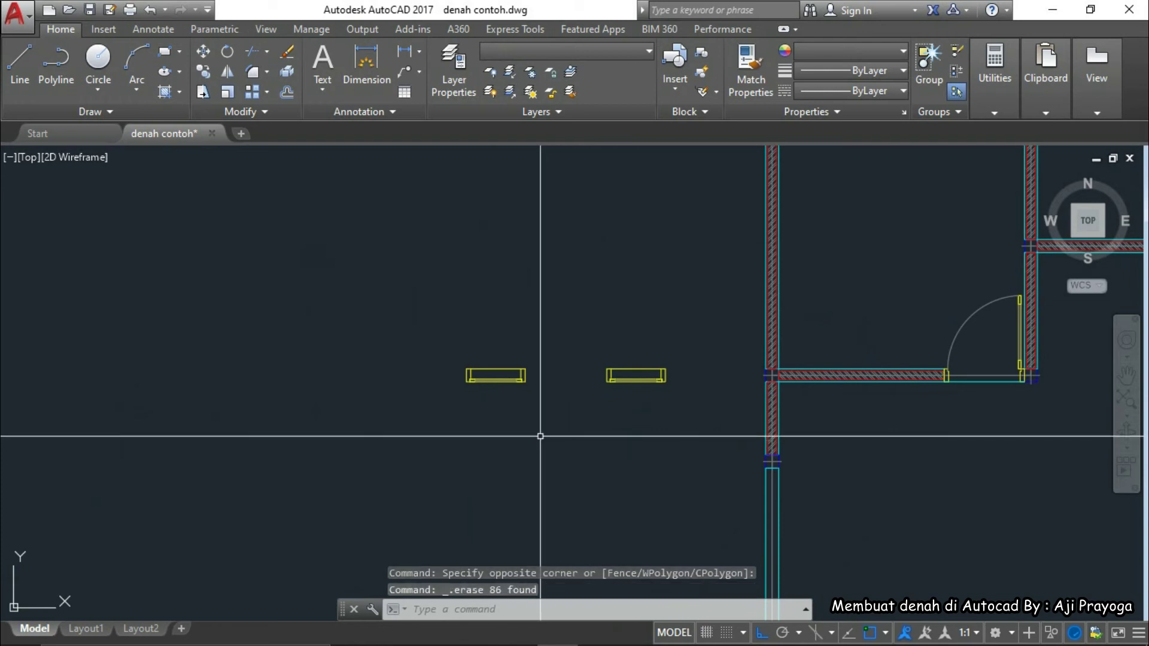
Erase the left window copy and move the remaining window block onto the left end of the horizontal wall beside the door, against the column
click(497, 376)
key(Delete)
text(m)
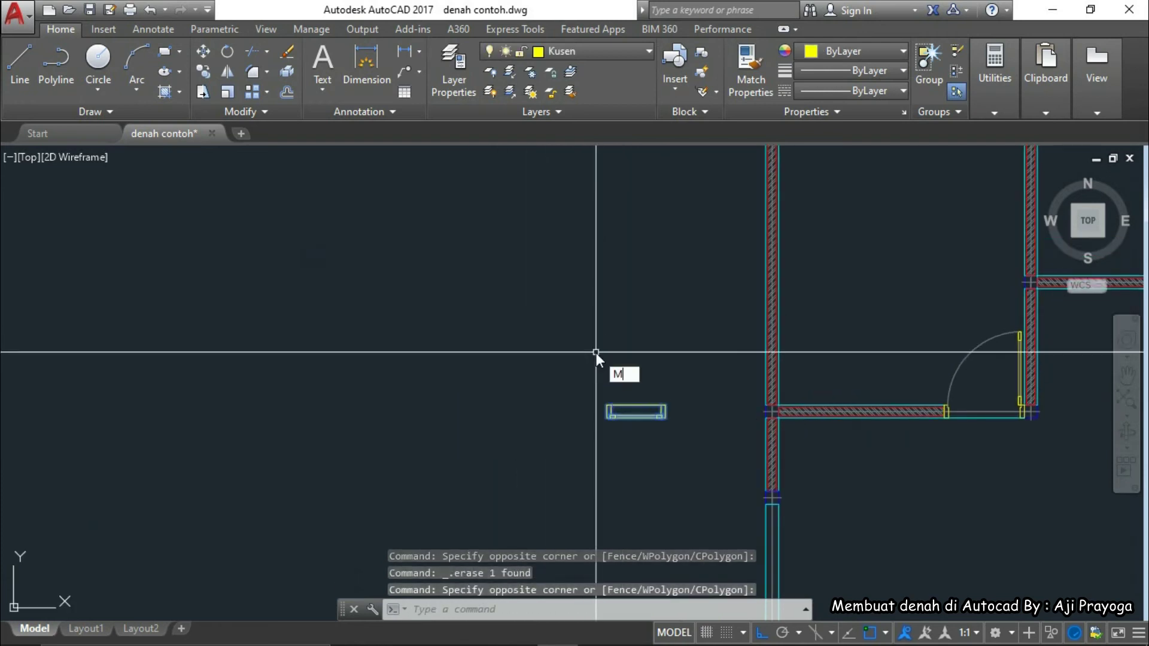
key(Return)
scroll(596, 350, up, 5)
click(629, 419)
middle_drag(601, 420, 427, 429)
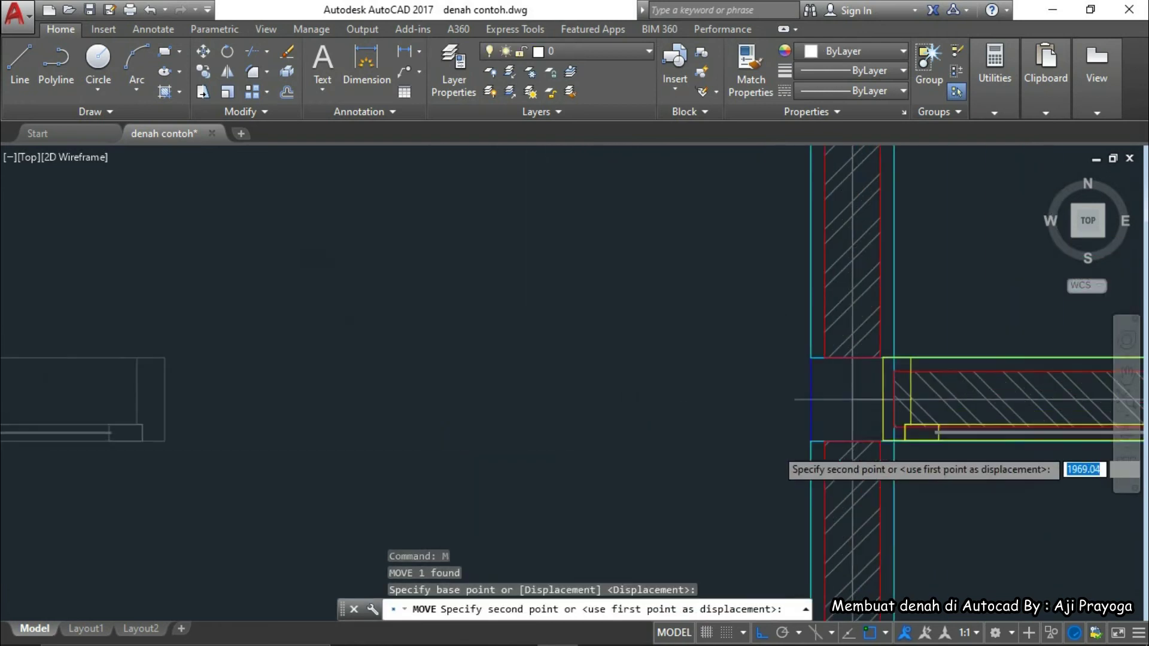
click(912, 440)
middle_drag(913, 440, 578, 440)
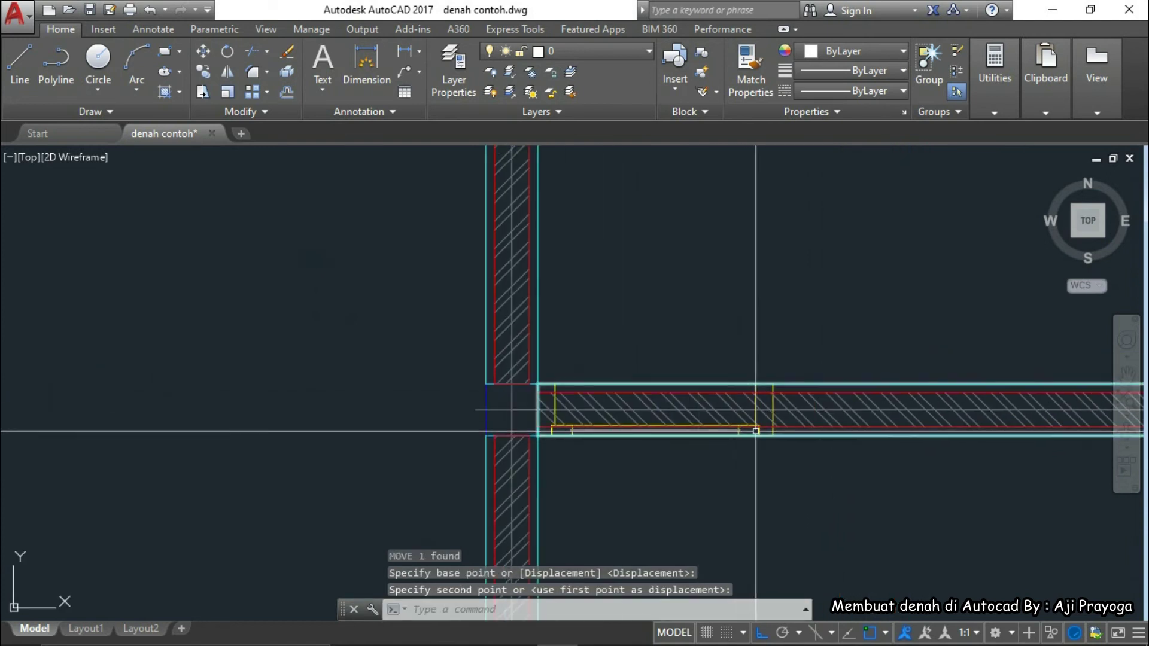
Move the window block 150 to the right along the wall, away from the column
scroll(771, 436, up, 4)
middle_drag(771, 435, 674, 437)
scroll(674, 437, down, 3)
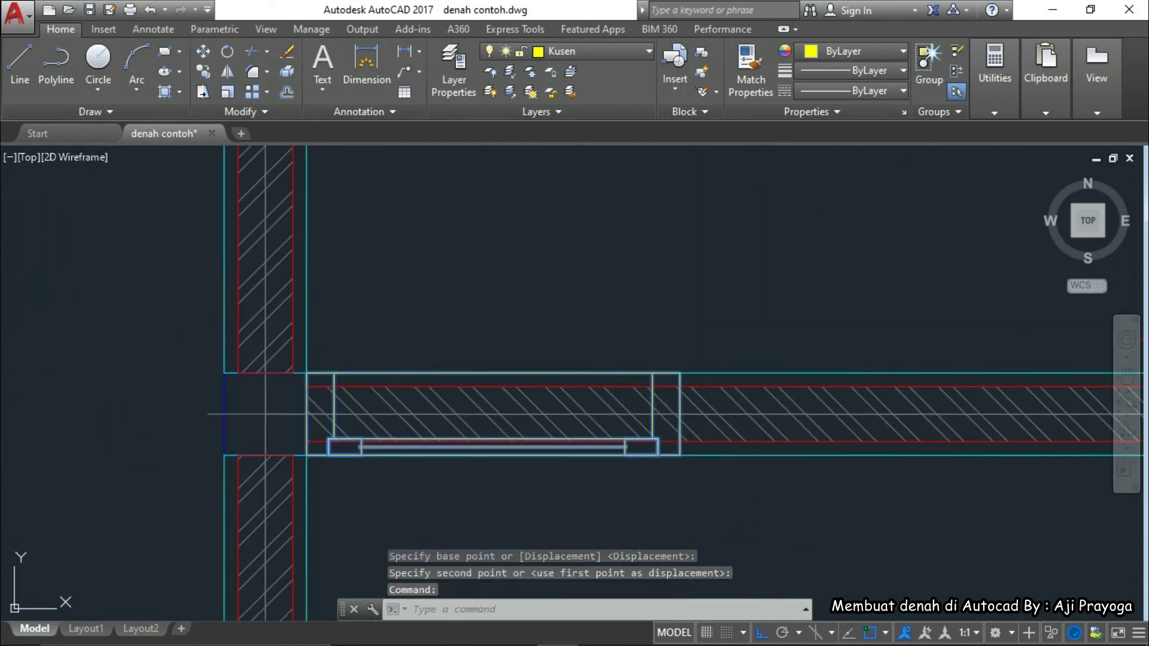
click(752, 434)
text(m)
key(Return)
click(647, 490)
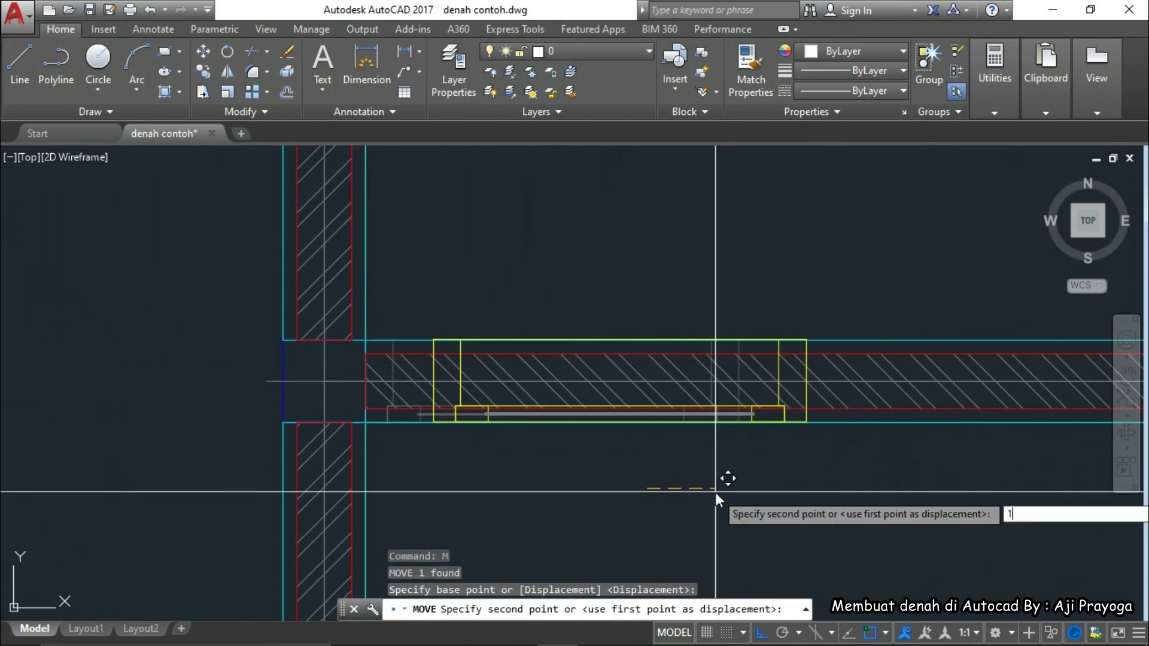
key(Return)
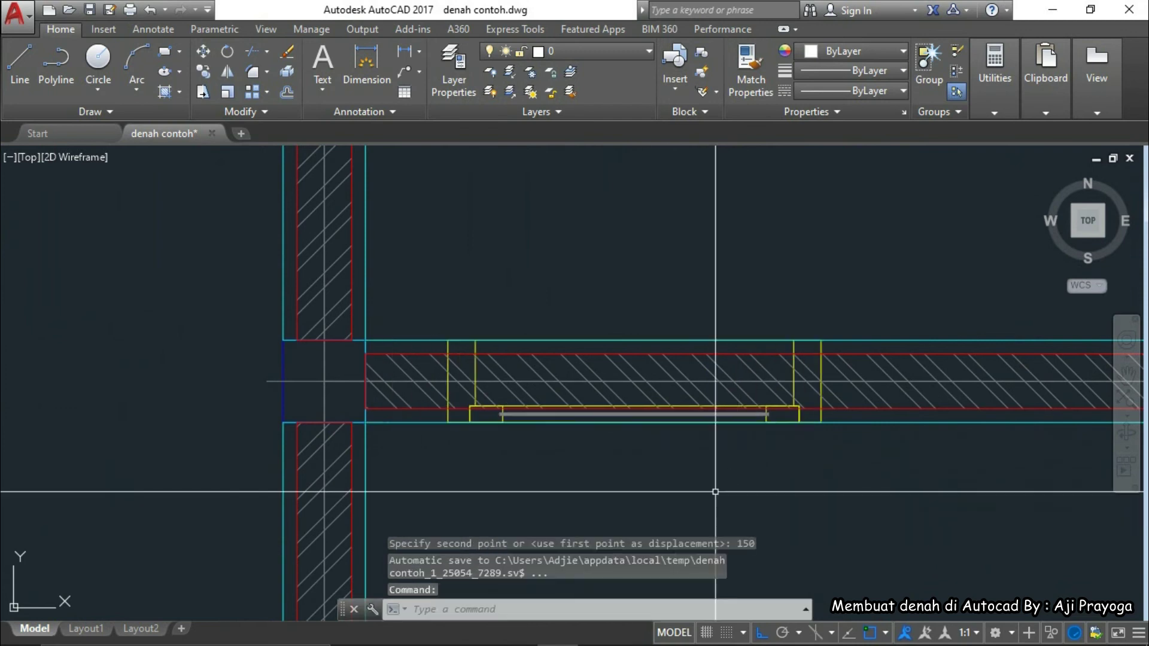
Stretch the left end of the hatched horizontal wall segment to the right edge of the window
scroll(712, 473, down, 3)
scroll(644, 477, up, 4)
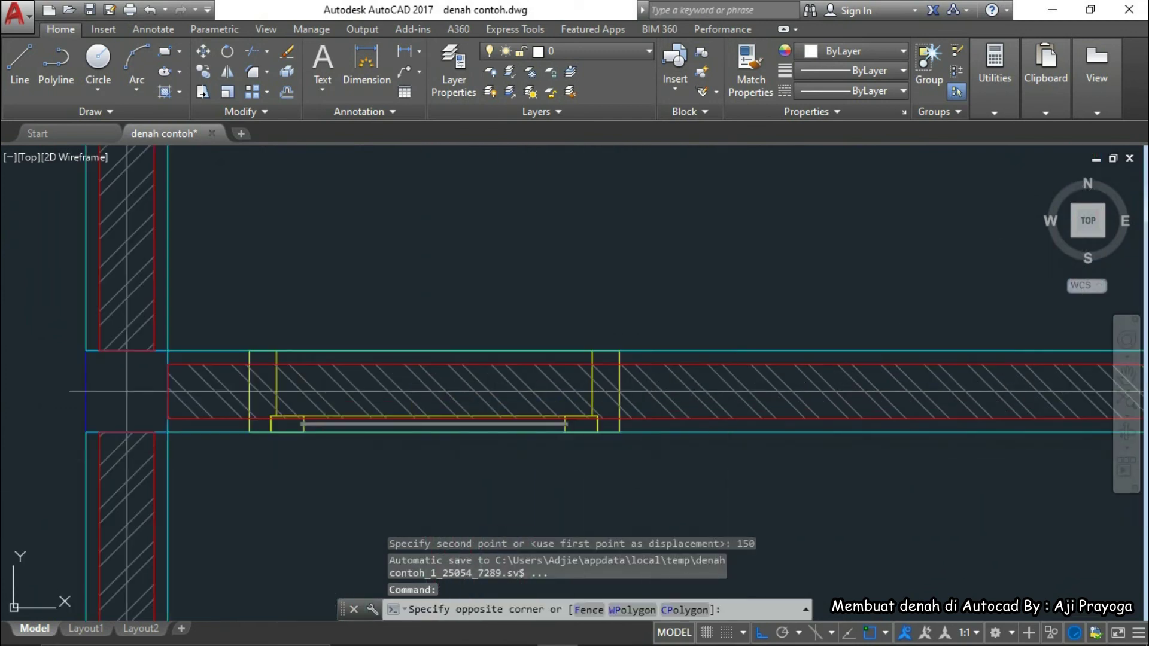
click(664, 407)
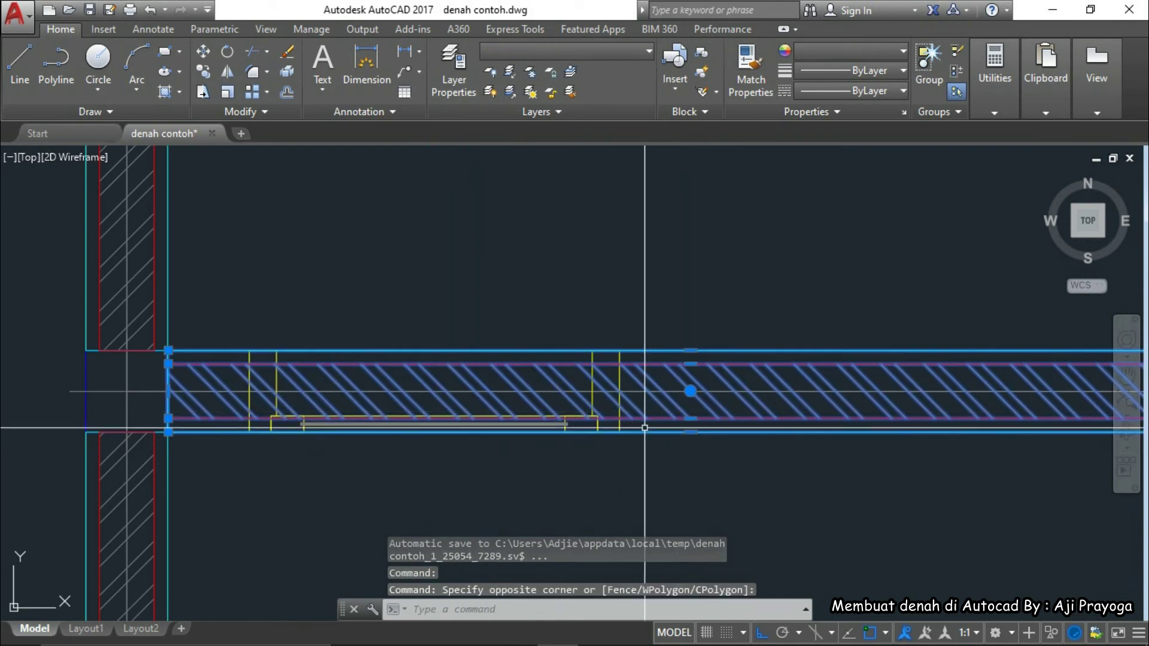
click(168, 390)
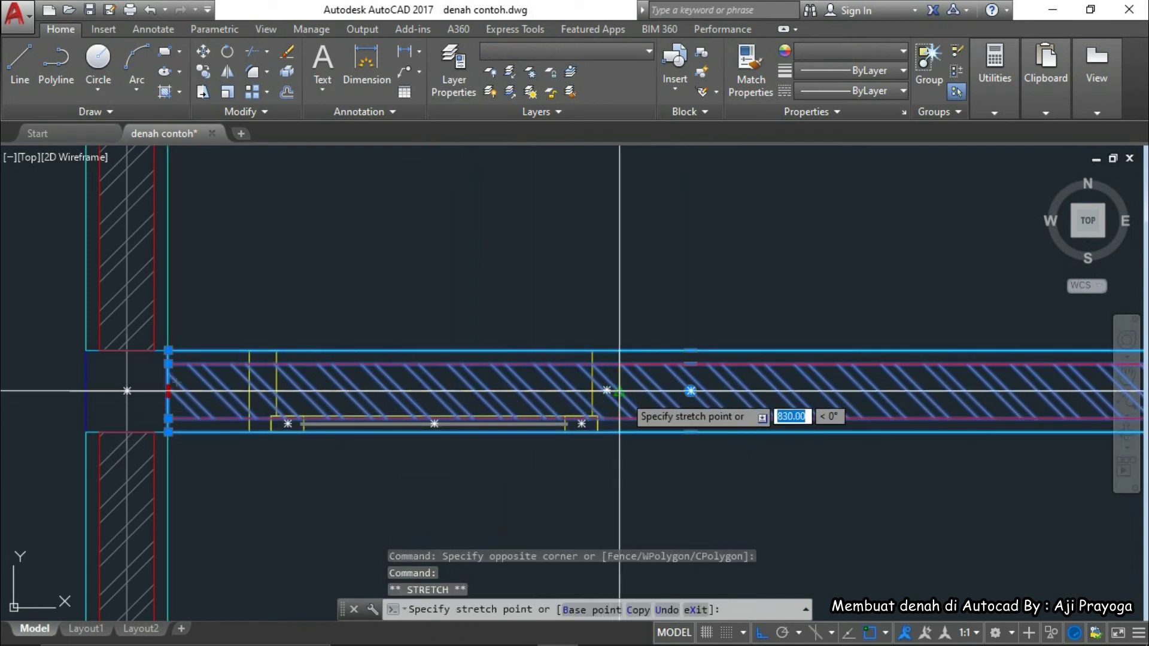
click(619, 391)
Mirror the shortened wall segment about the window's vertical centre line, keeping the source objects
scroll(619, 419, down, 3)
middle_drag(564, 464, 618, 479)
text(M)
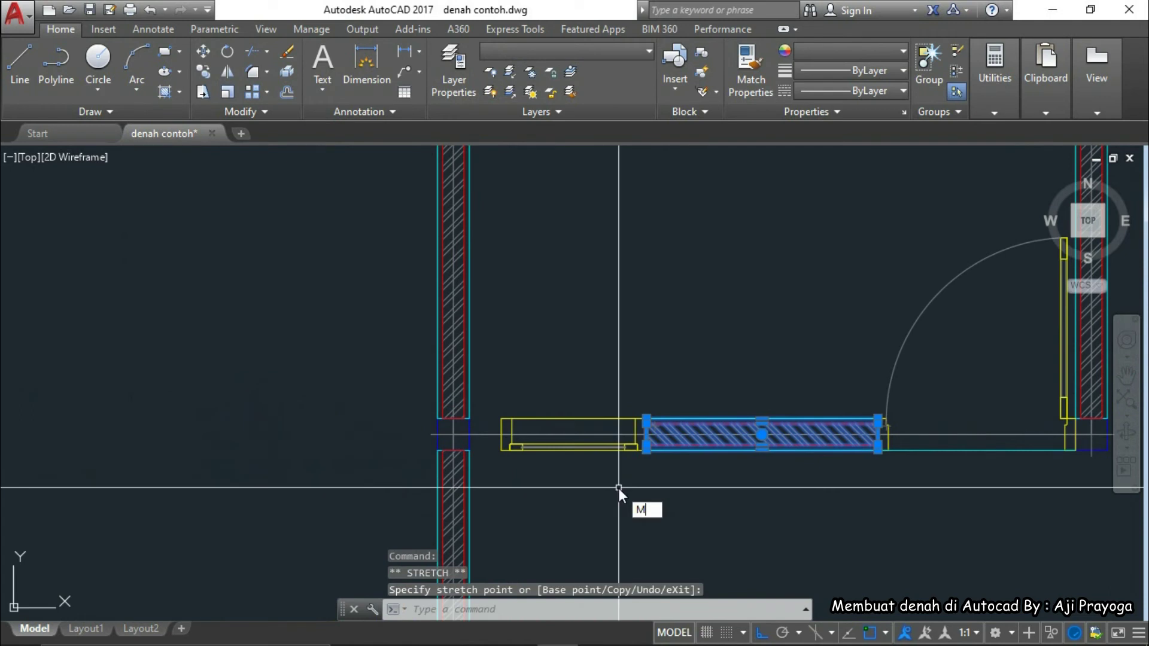
text(I)
key(Return)
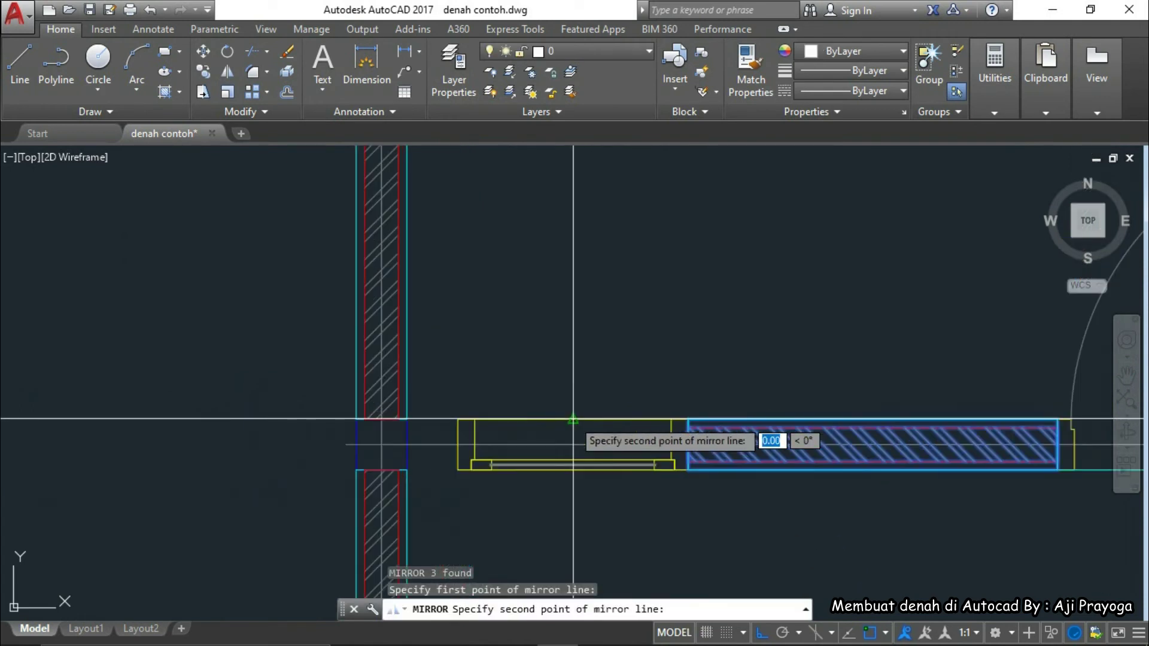
middle_drag(575, 482, 581, 397)
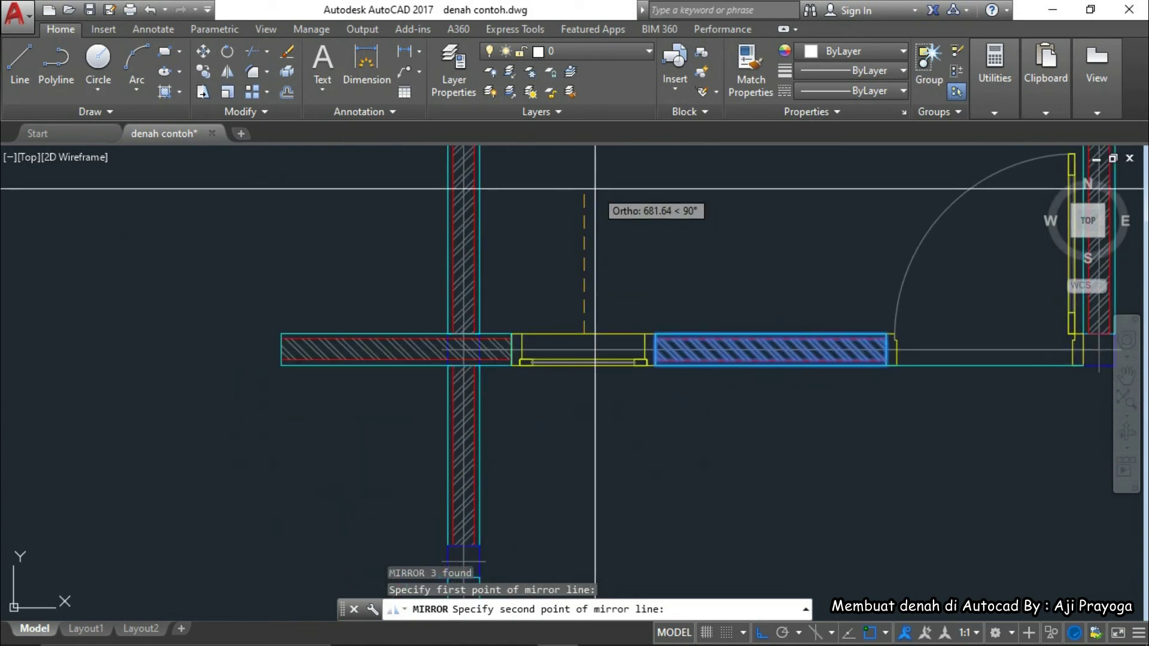
click(582, 421)
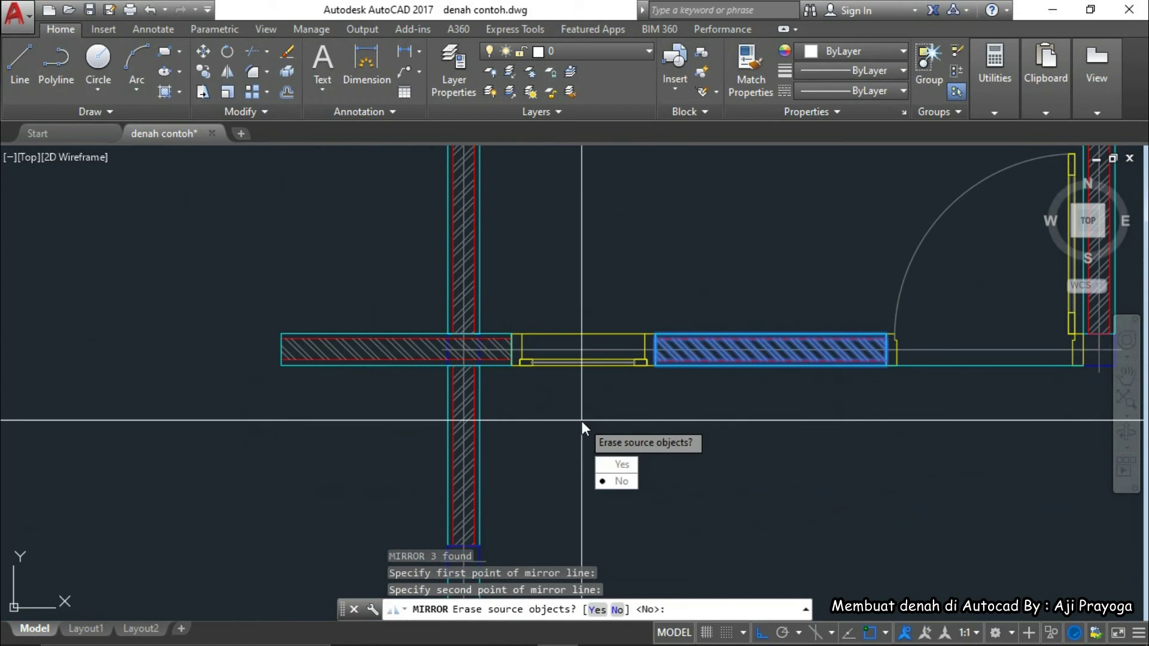
key(Return)
Stretch the outer end of the mirrored wall segment back to the right face of the column
click(319, 396)
click(251, 327)
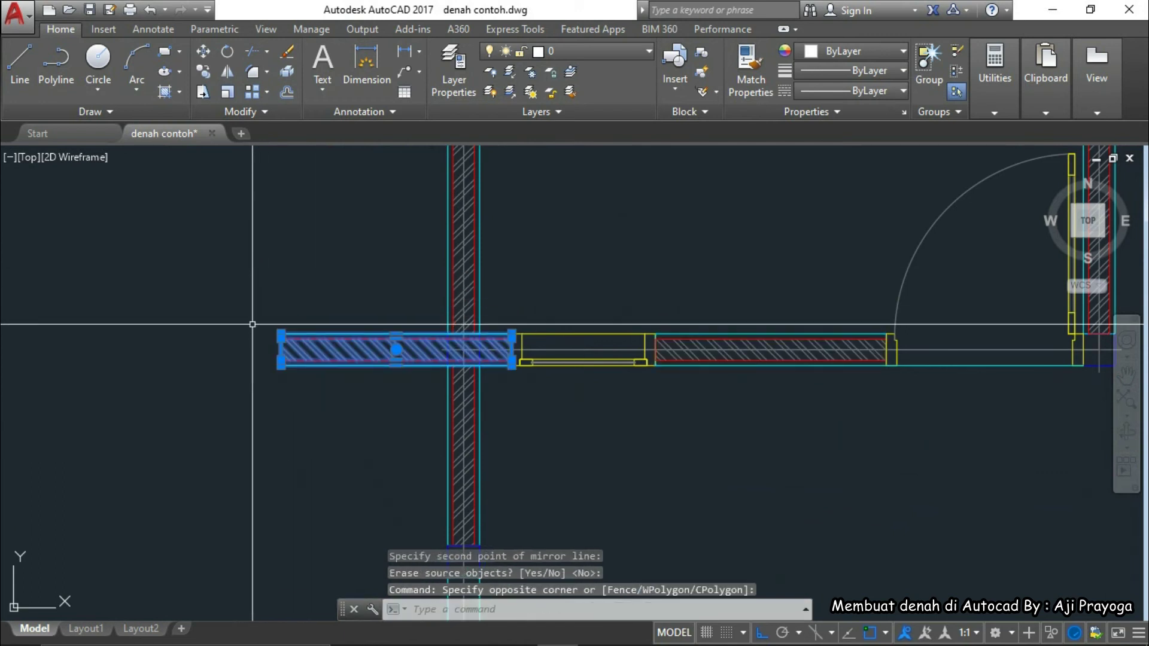
scroll(281, 360, up, 4)
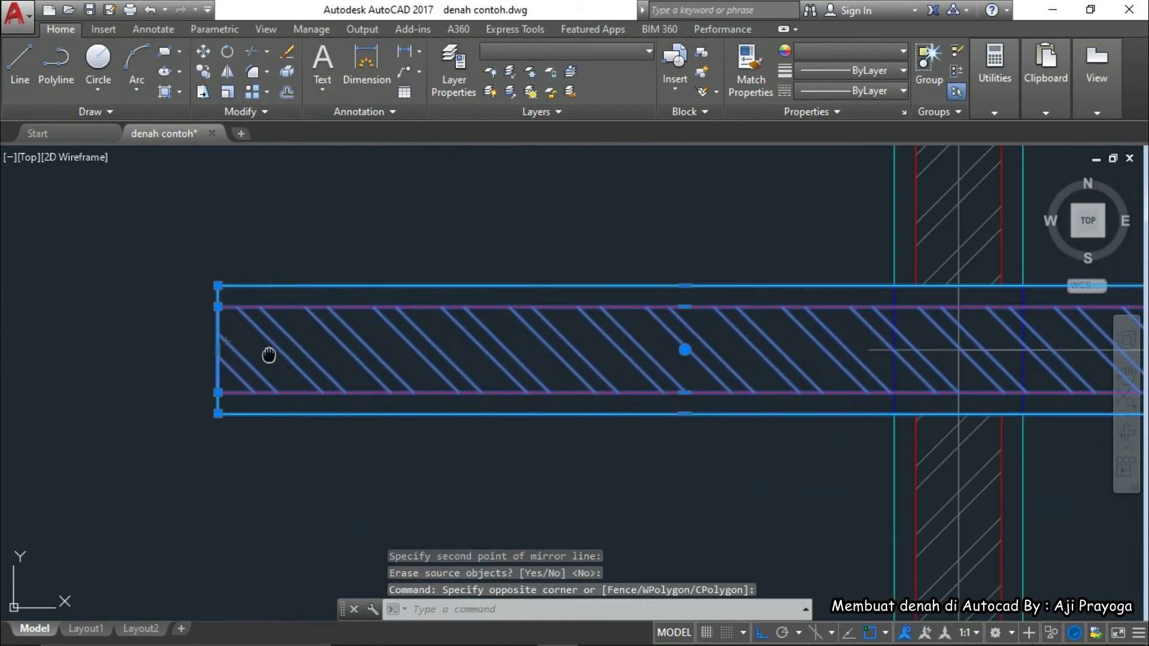
click(437, 397)
scroll(615, 502, down, 4)
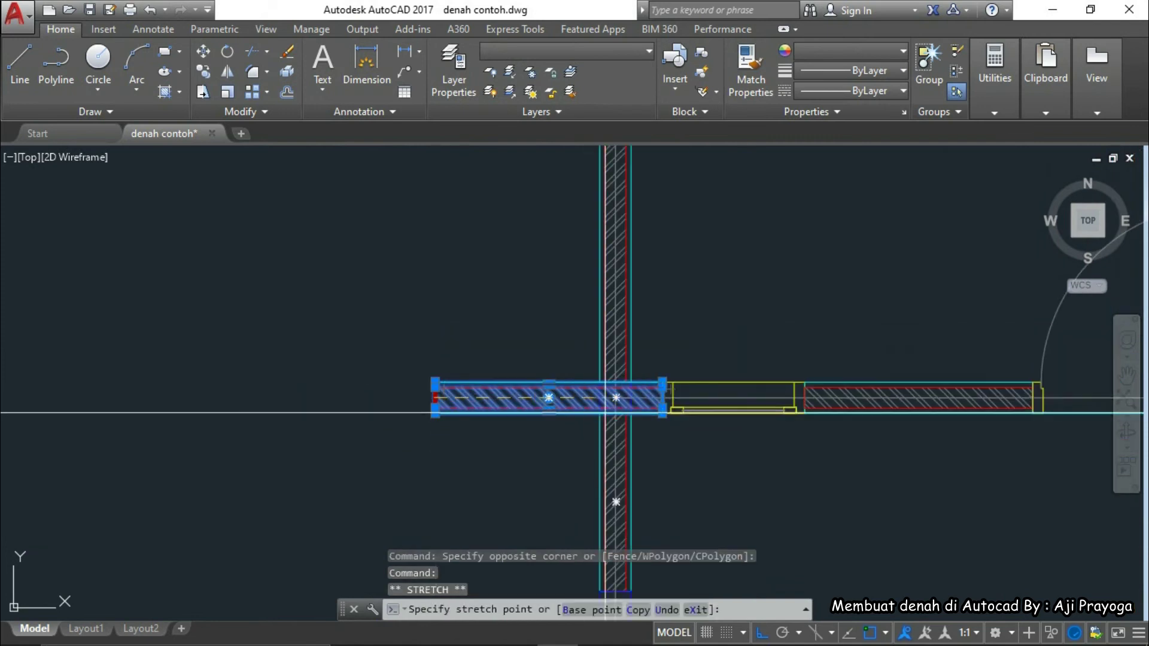
scroll(581, 385, up, 2)
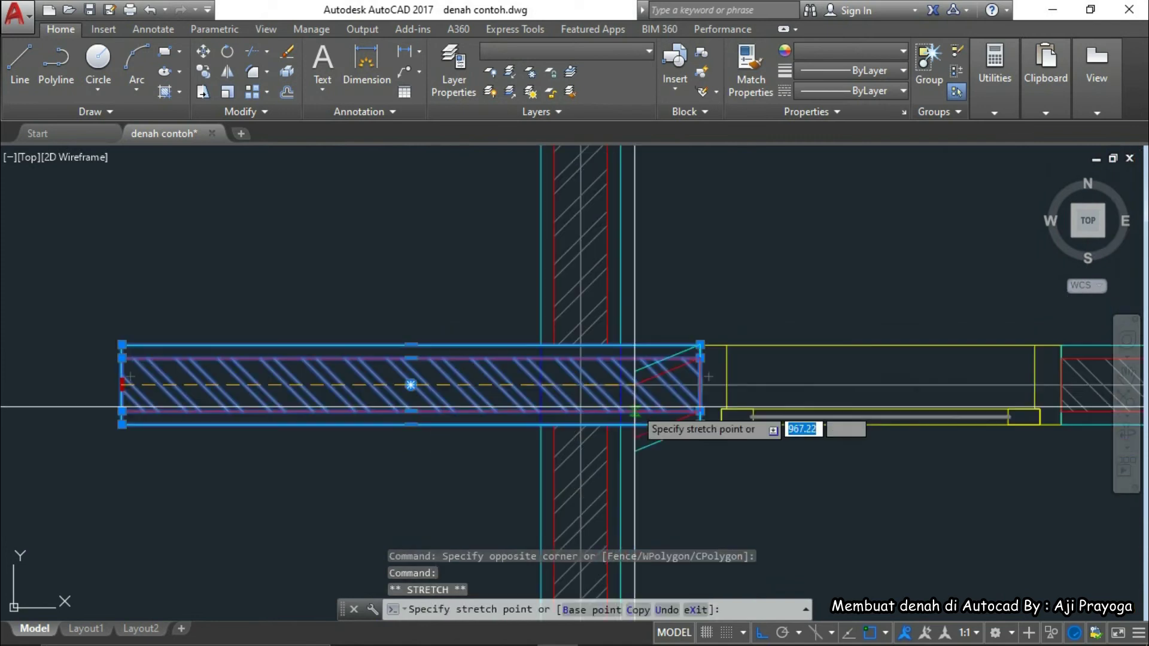
scroll(621, 385, up, 4)
click(619, 385)
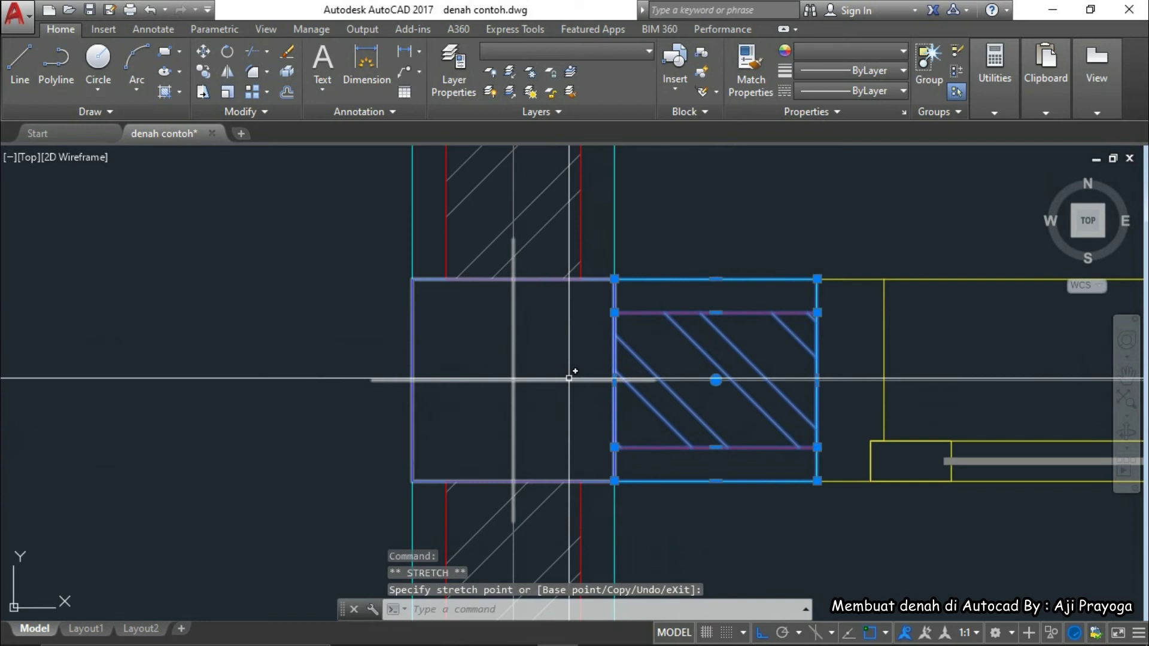
scroll(593, 407, down, 2)
key(Escape)
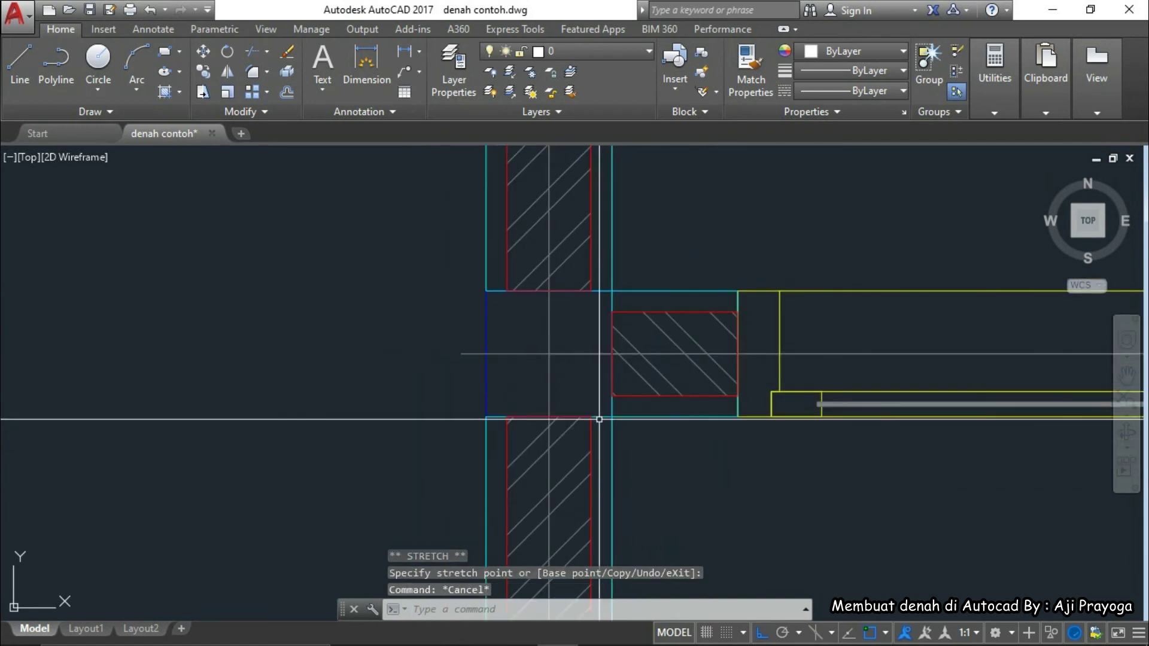
Copy the window block from its right edge to the right end of the adjoining room's horizontal wall, against the column
scroll(576, 420, down, 2)
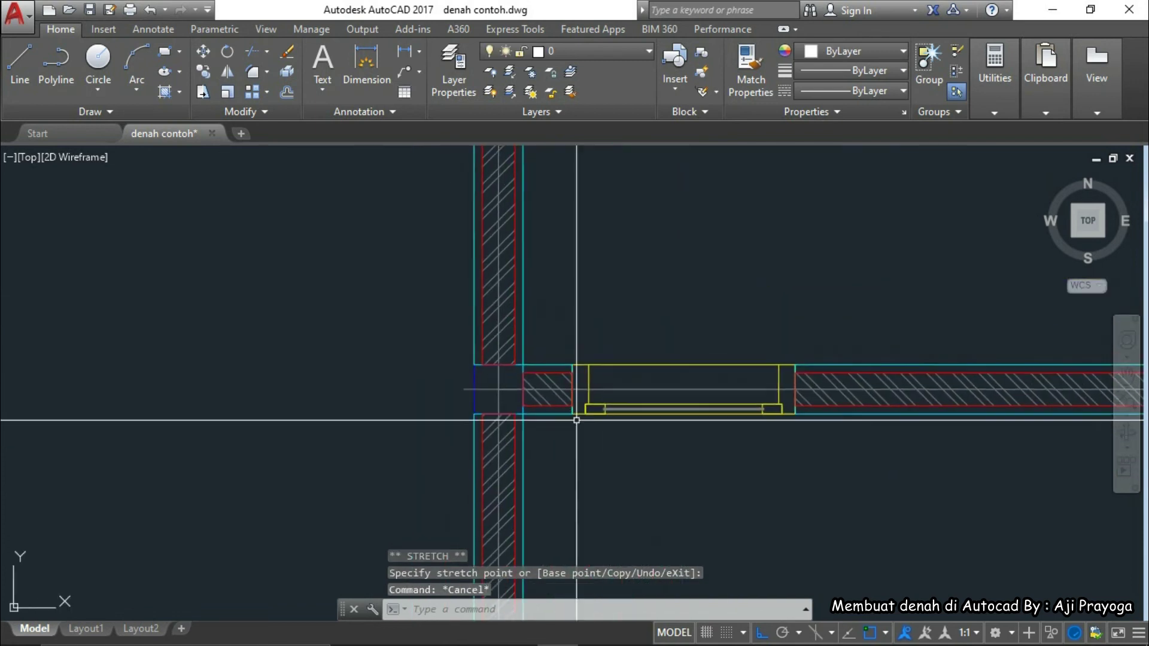
scroll(576, 421, down, 3)
scroll(774, 493, up, 1)
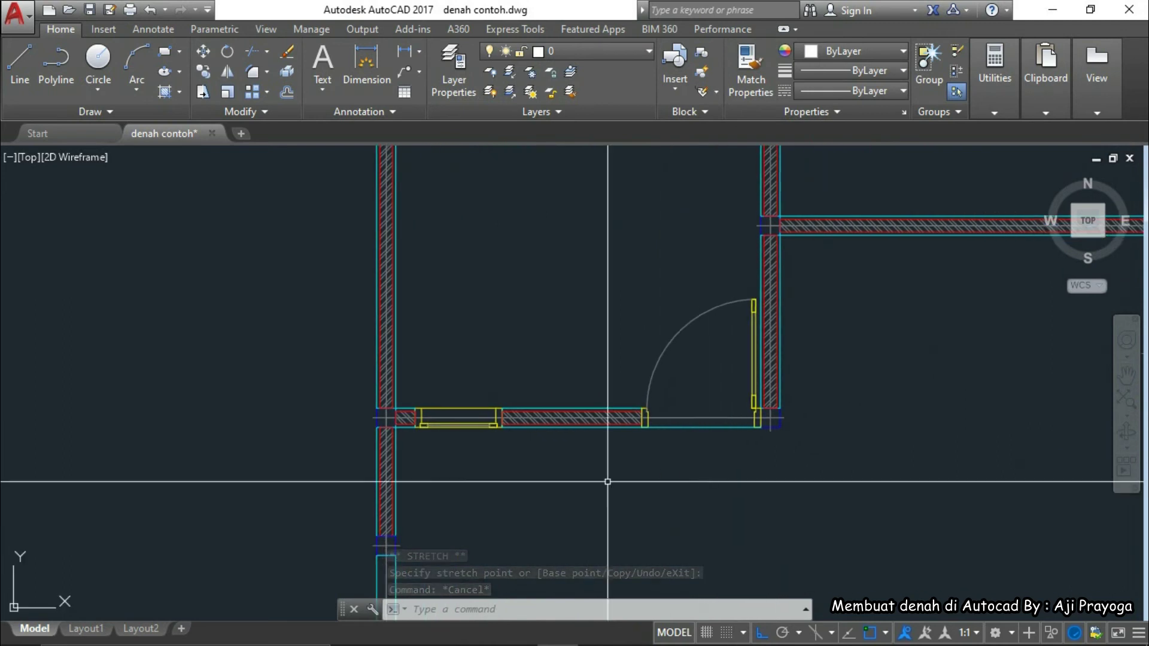
scroll(413, 395, up, 2)
click(405, 394)
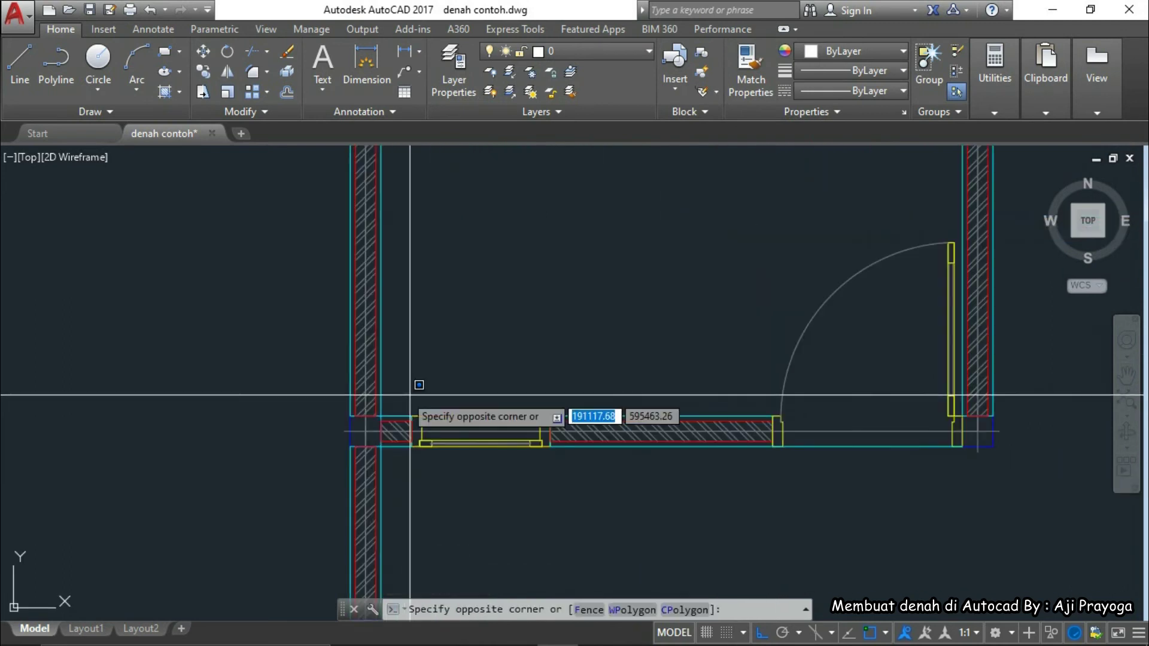
click(593, 483)
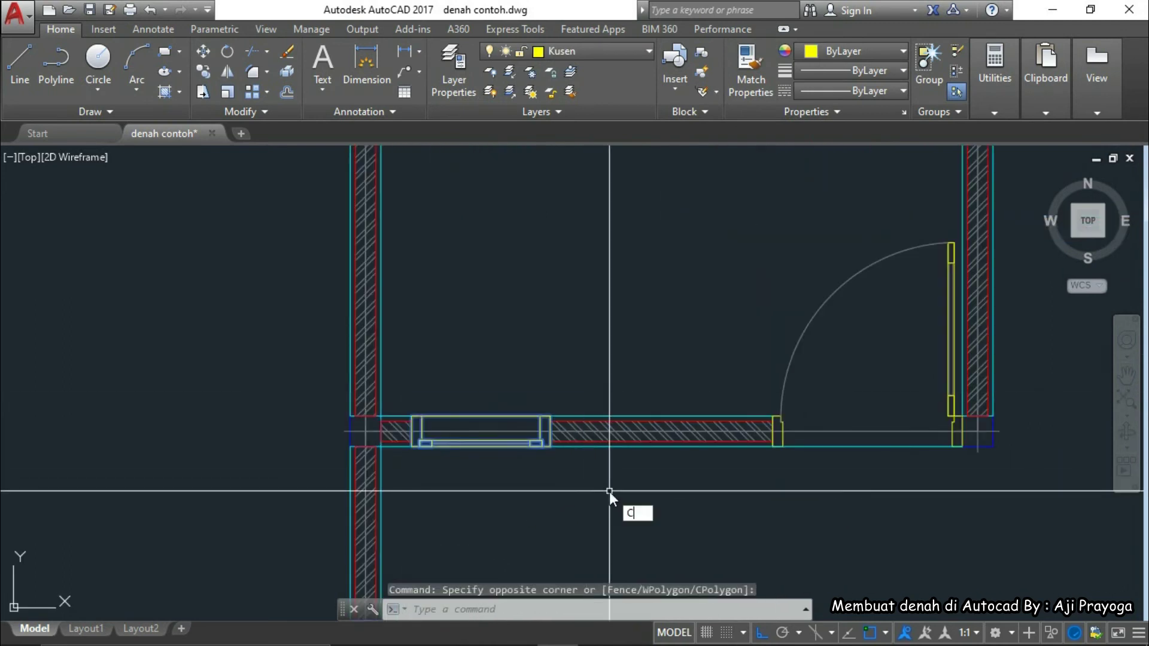
key(Return)
scroll(554, 429, down, 2)
click(581, 480)
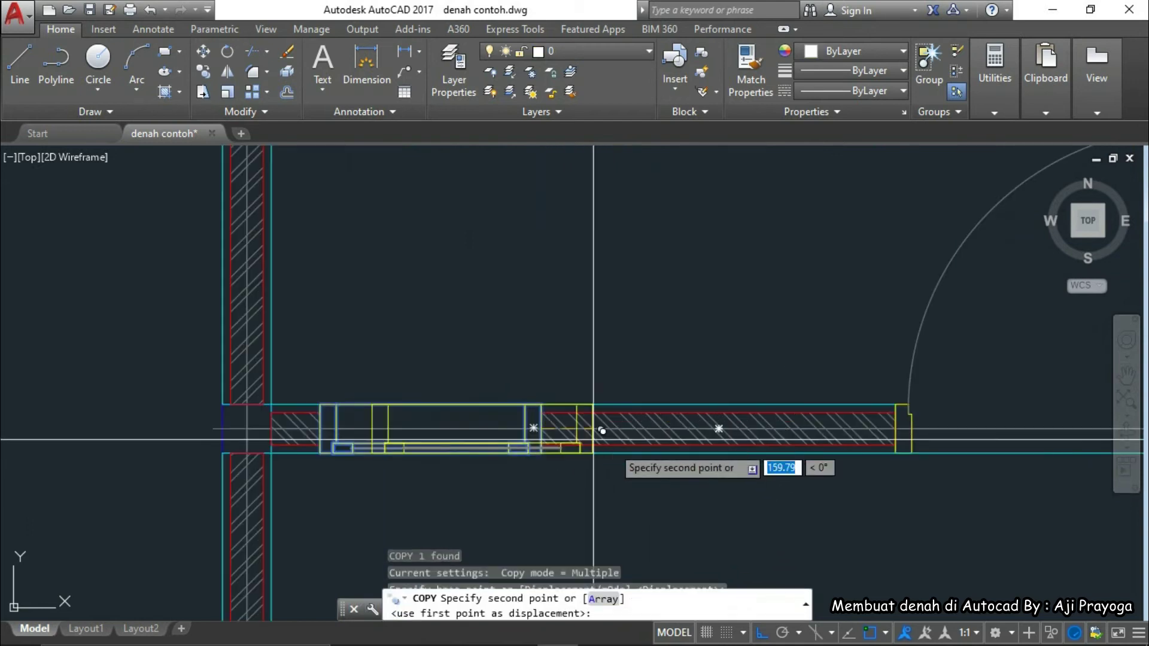
scroll(846, 383, up, 6)
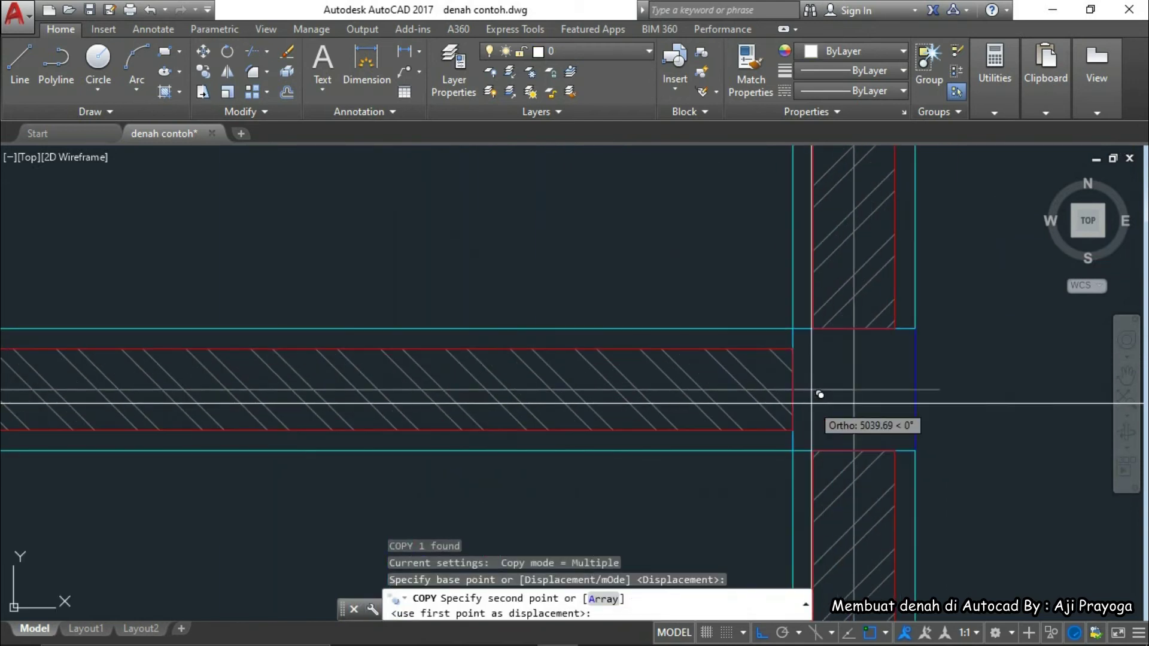
click(794, 389)
key(Escape)
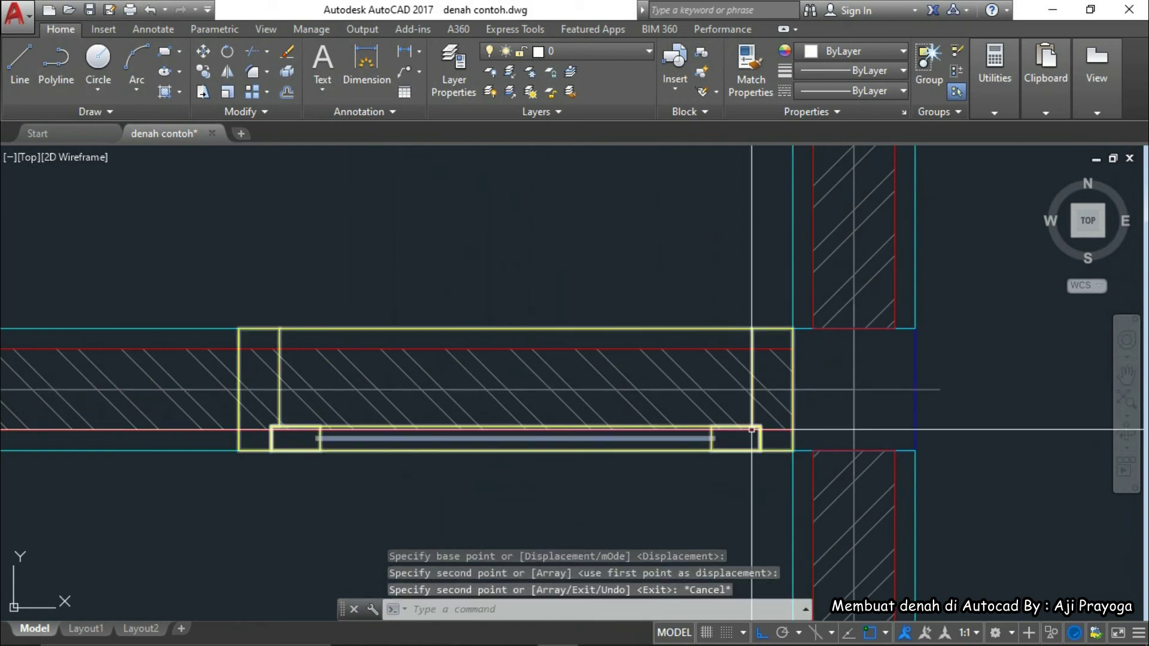
Move the copied window block 150 to the left along the wall, away from the column
click(738, 428)
scroll(737, 428, down, 3)
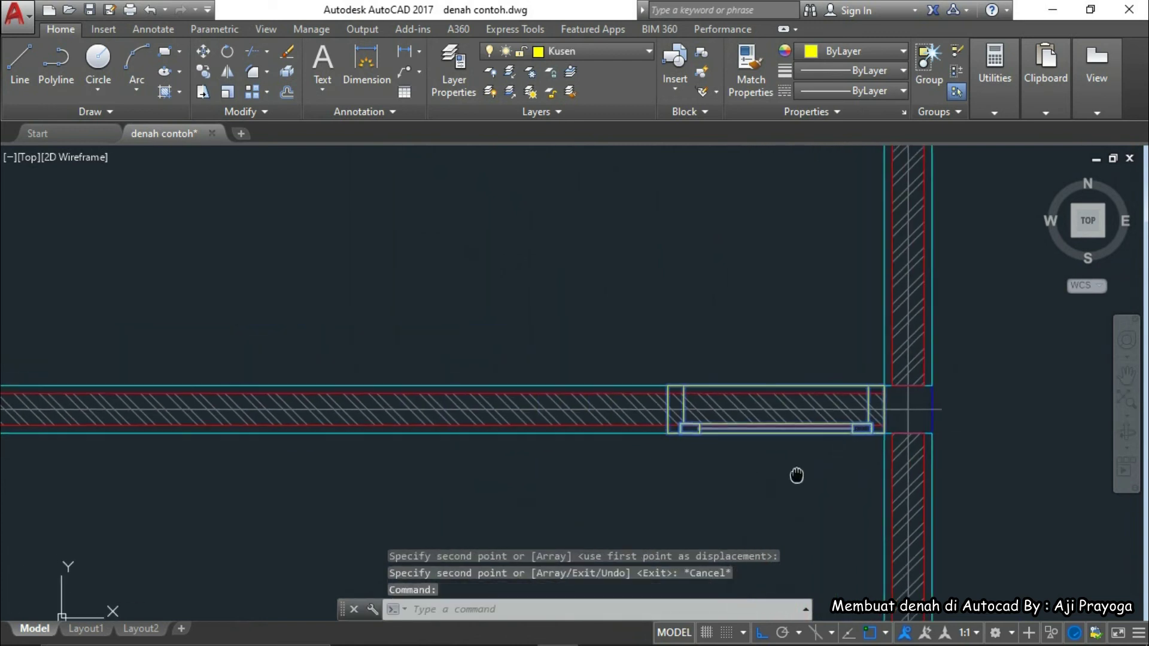
key(Return)
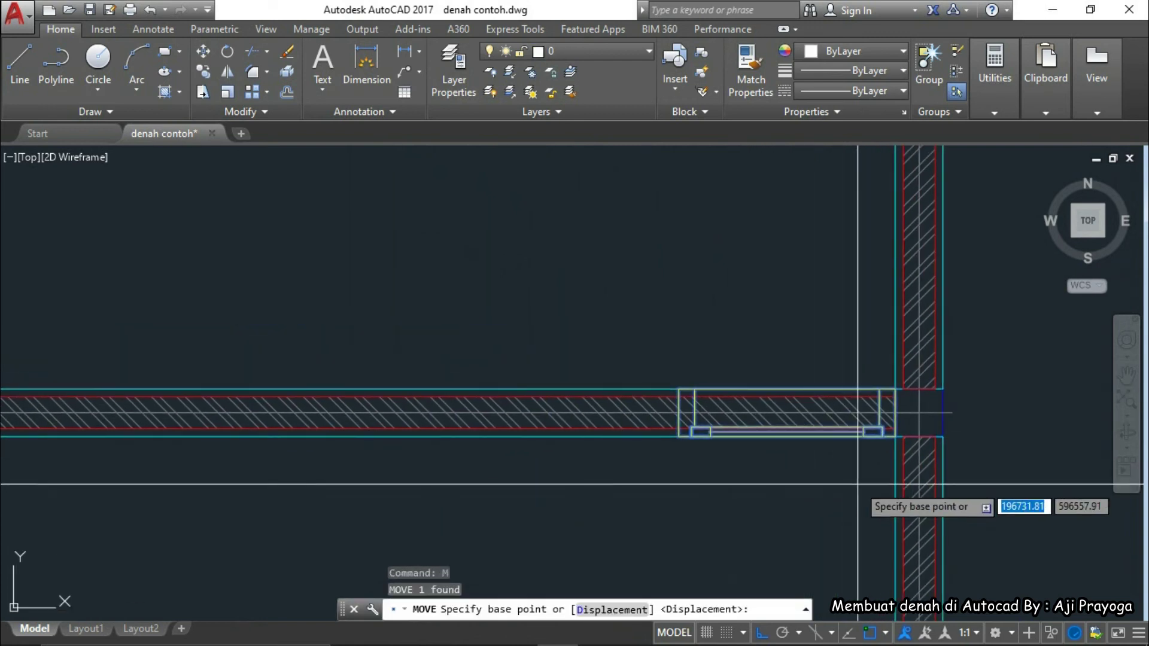
click(861, 487)
text(15)
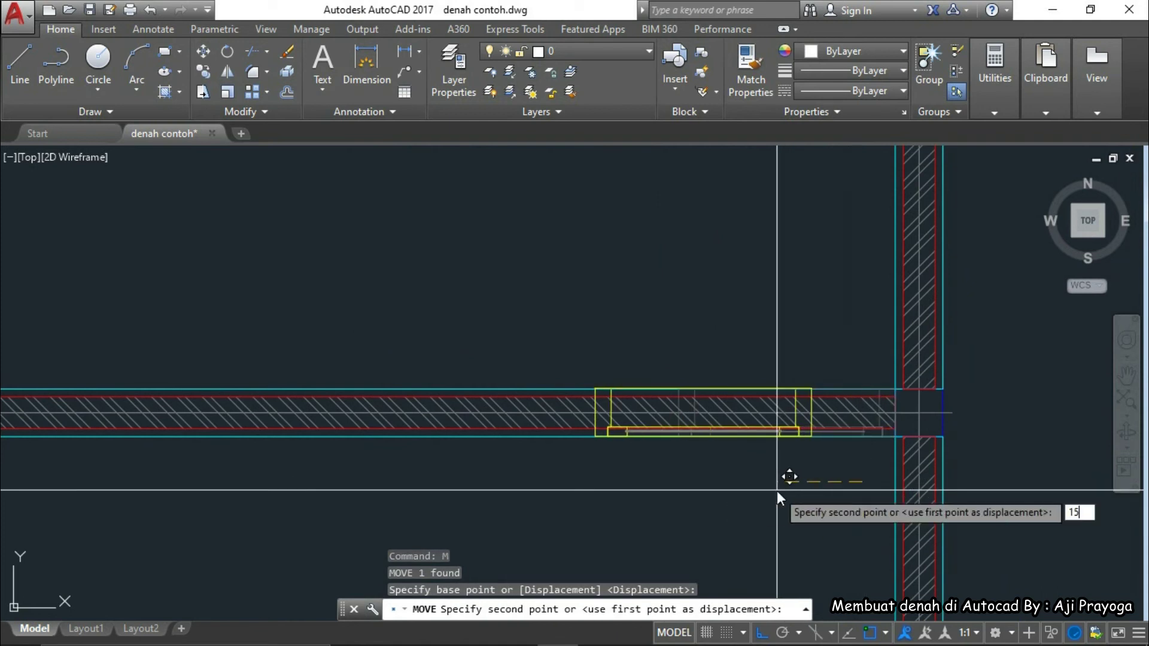
text(0)
key(Return)
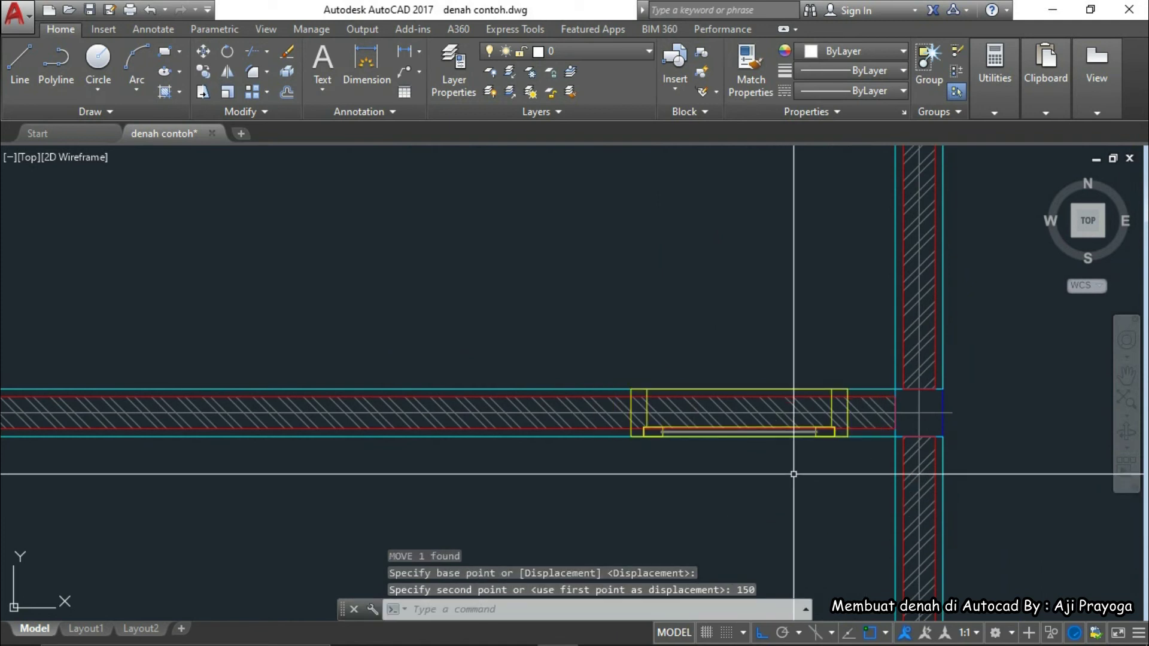
Stretch the right end of the adjoining room's horizontal wall segment to the left edge of the copied window
scroll(876, 444, up, 4)
click(883, 453)
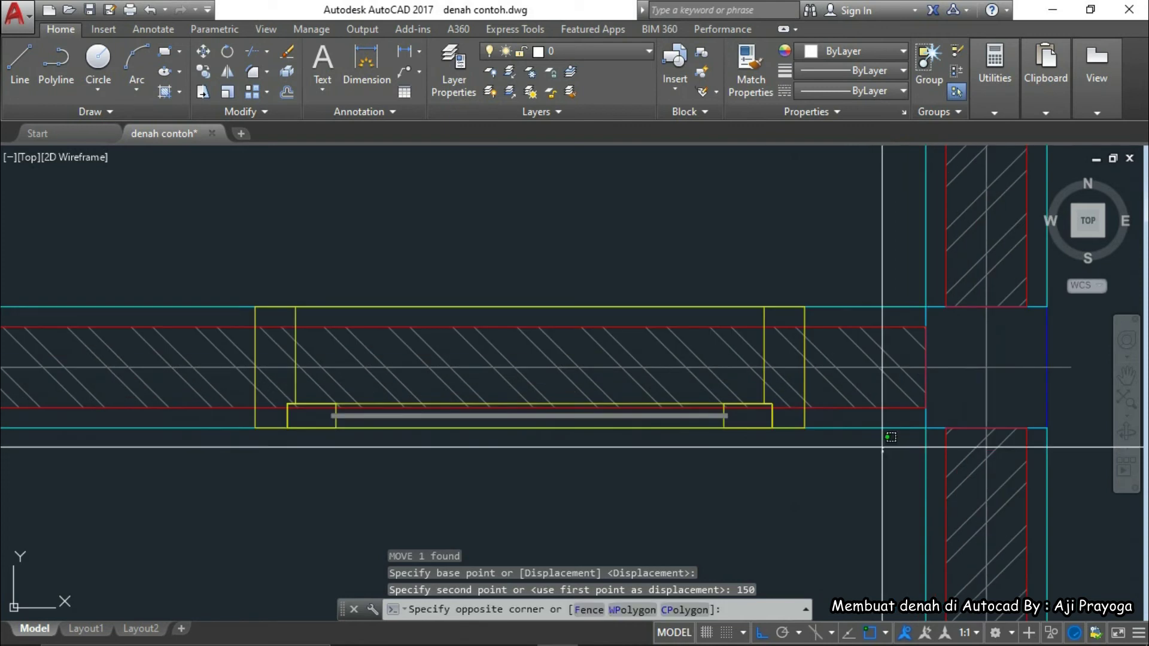
click(864, 379)
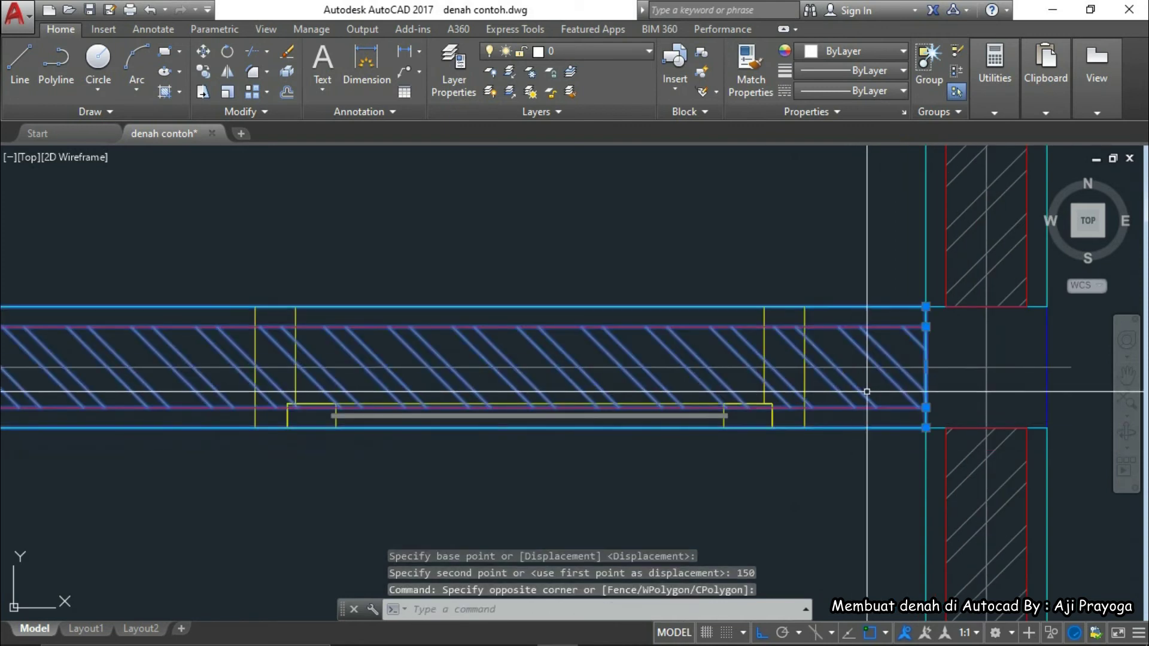
click(926, 366)
click(257, 367)
Mirror the adjoining room's shortened wall about the copied window's vertical centre line, keeping the source objects
scroll(532, 390, down, 4)
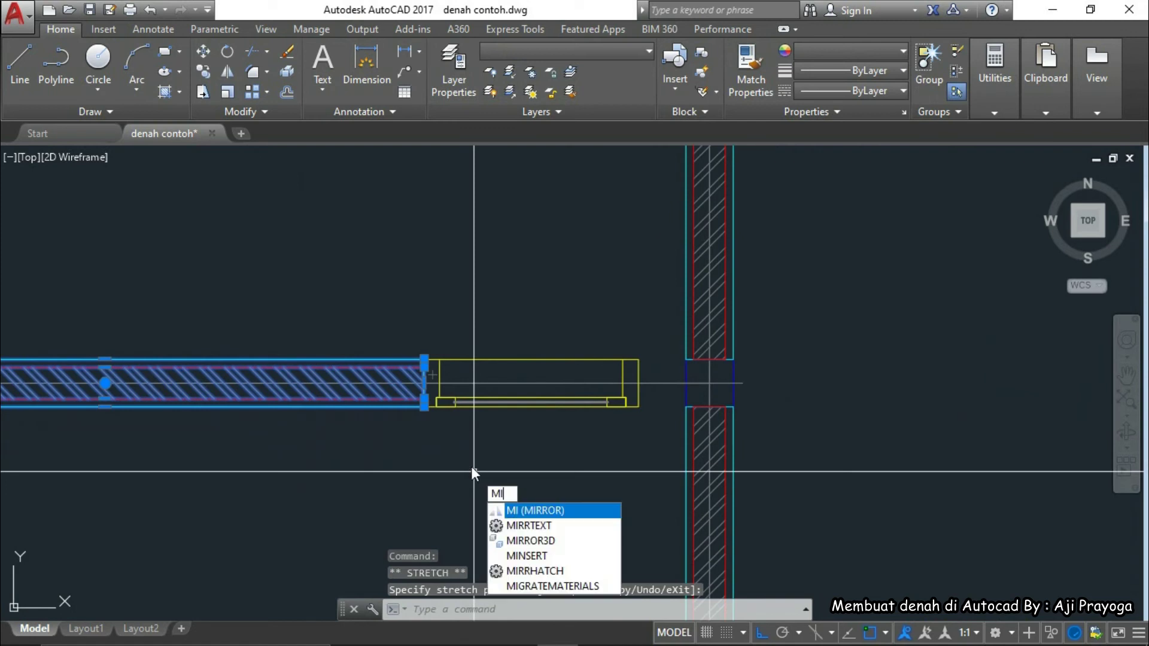
key(Return)
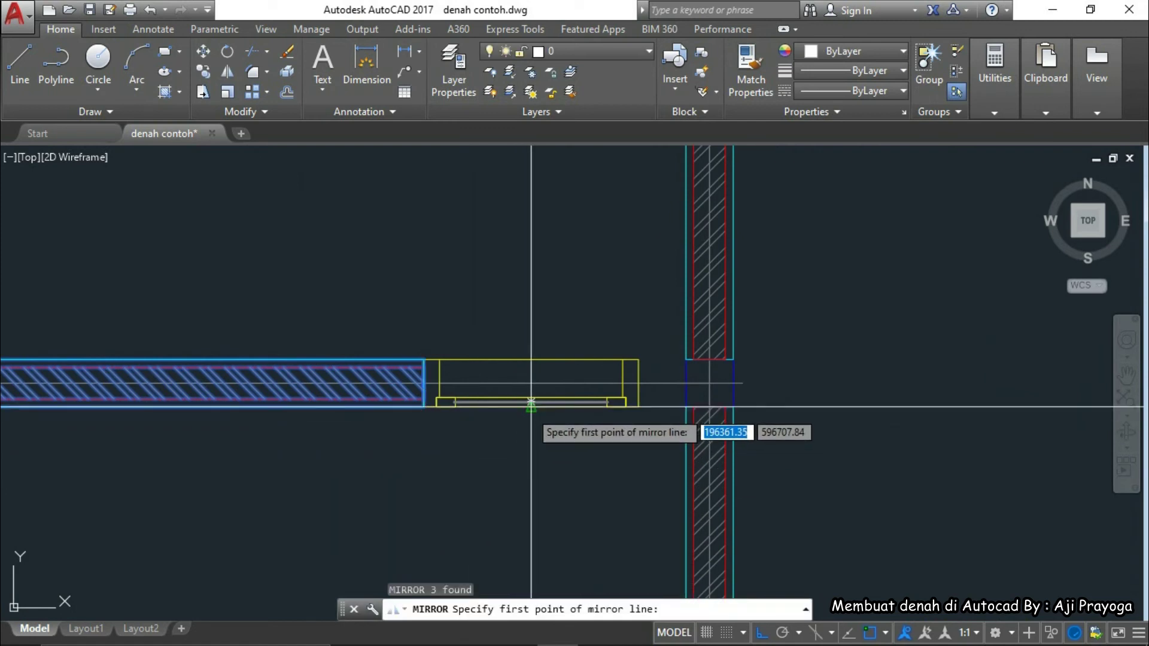
click(518, 477)
key(Return)
Stretch the right end of the mirrored wall segment back to the face of the column beside the window
scroll(518, 478, down, 4)
click(706, 500)
click(663, 391)
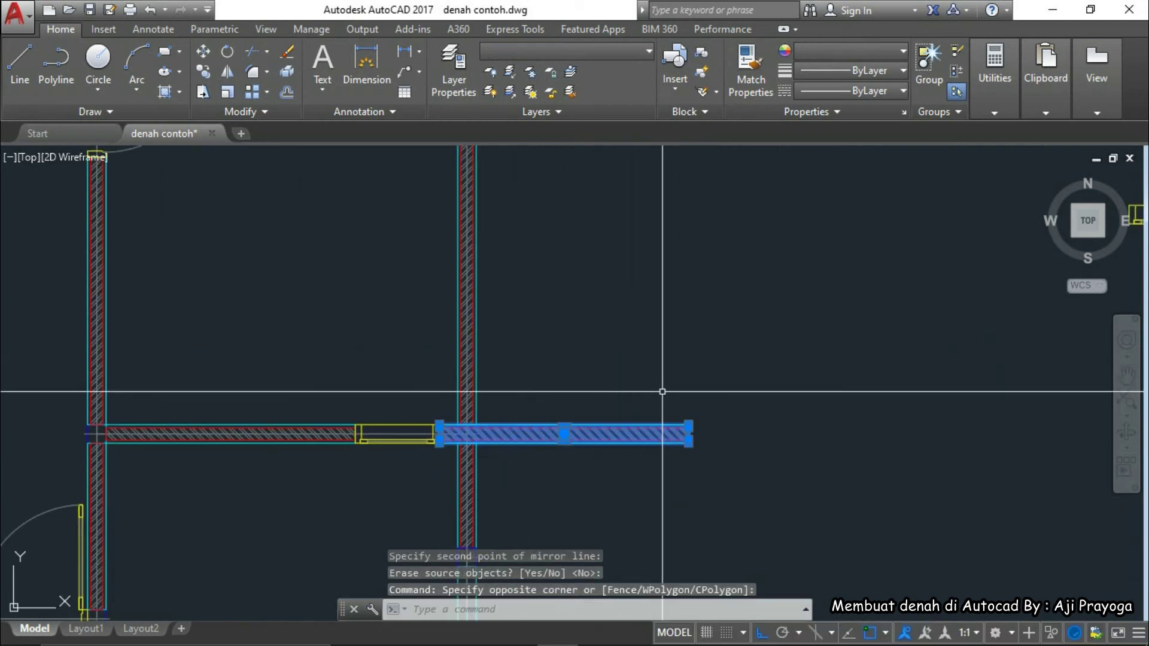
scroll(688, 434, up, 8)
scroll(658, 428, down, 6)
click(689, 433)
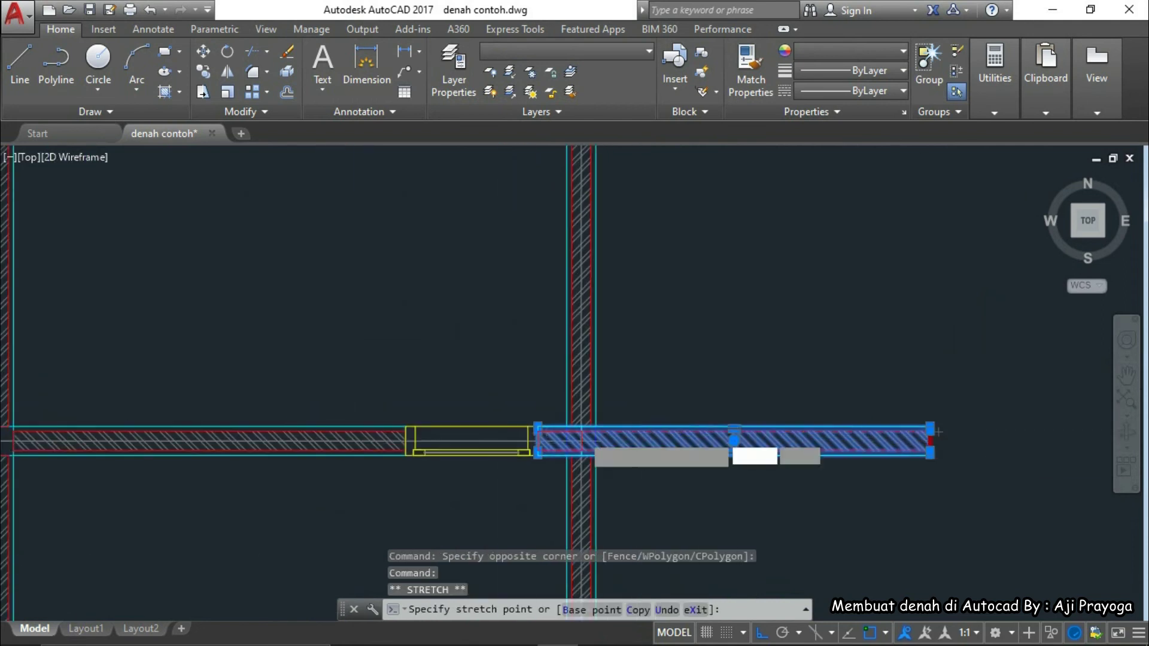
scroll(581, 434, up, 6)
click(516, 461)
scroll(519, 461, down, 6)
middle_drag(542, 460, 709, 476)
key(Escape)
Copy the window block from the lower bedroom wall into the upper-right room, near the wall shared with the upper-left room
scroll(649, 524, down, 2)
mouse_move(649, 524)
middle_down()
mouse_move(769, 479)
mouse_move(809, 425)
mouse_move(796, 442)
middle_up()
scroll(766, 481, down, 2)
scroll(818, 484, up, 4)
scroll(752, 527, down, 4)
click(743, 491)
middle_drag(743, 492, 743, 534)
text(co)
key(Return)
click(743, 516)
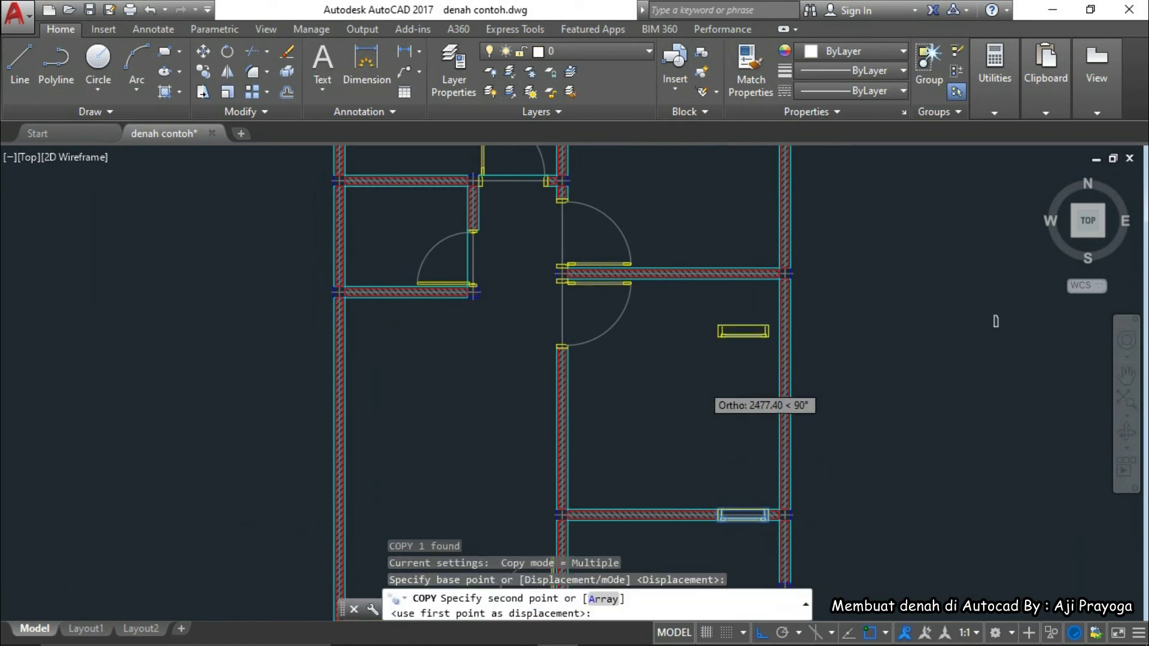
scroll(679, 389, down, 3)
scroll(682, 385, up, 3)
key(F8)
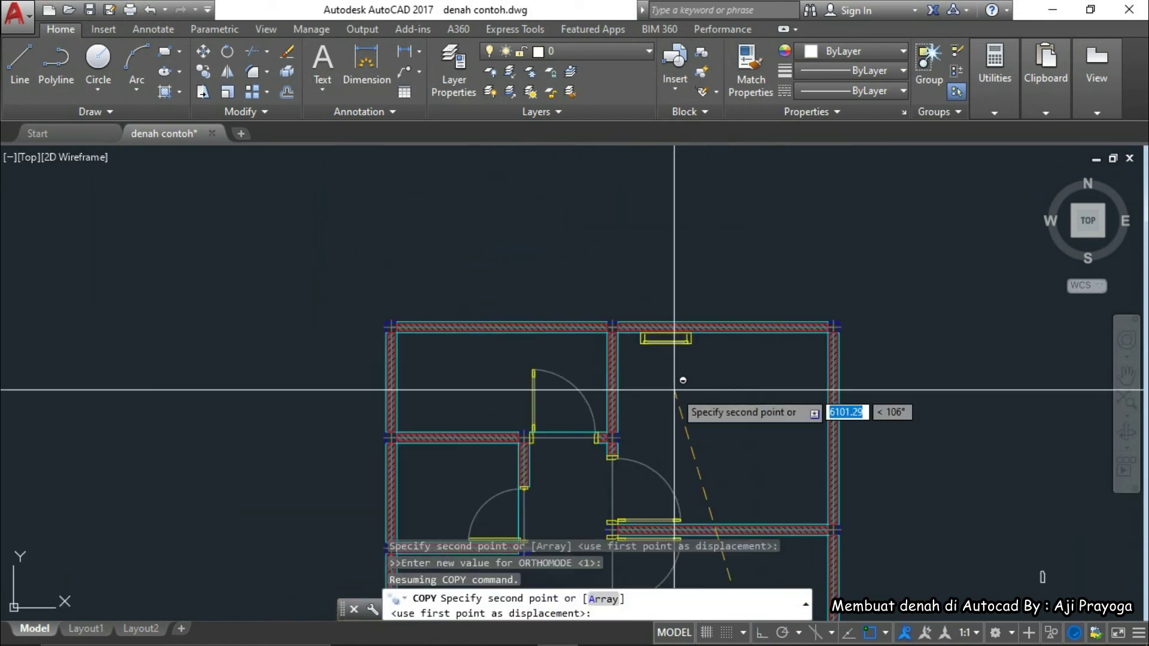
click(678, 425)
key(Escape)
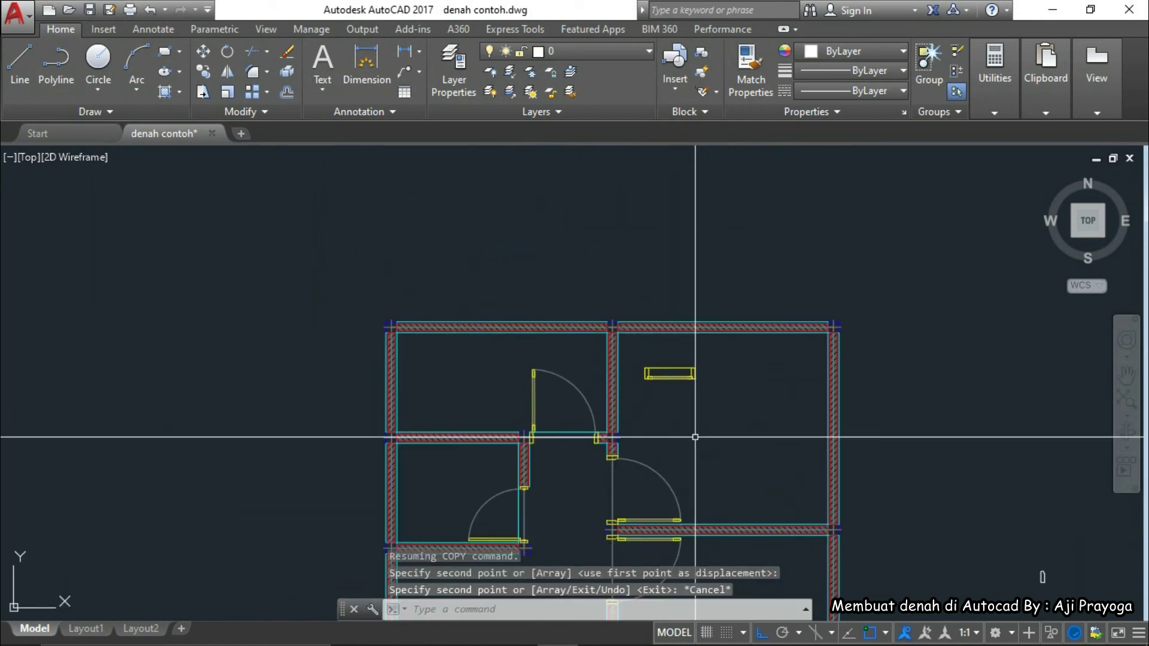
Try to rotate the copied window block 90 degrees about its lower midpoint, and undo the rotation
scroll(598, 352, down, 3)
click(582, 331)
scroll(579, 333, up, 10)
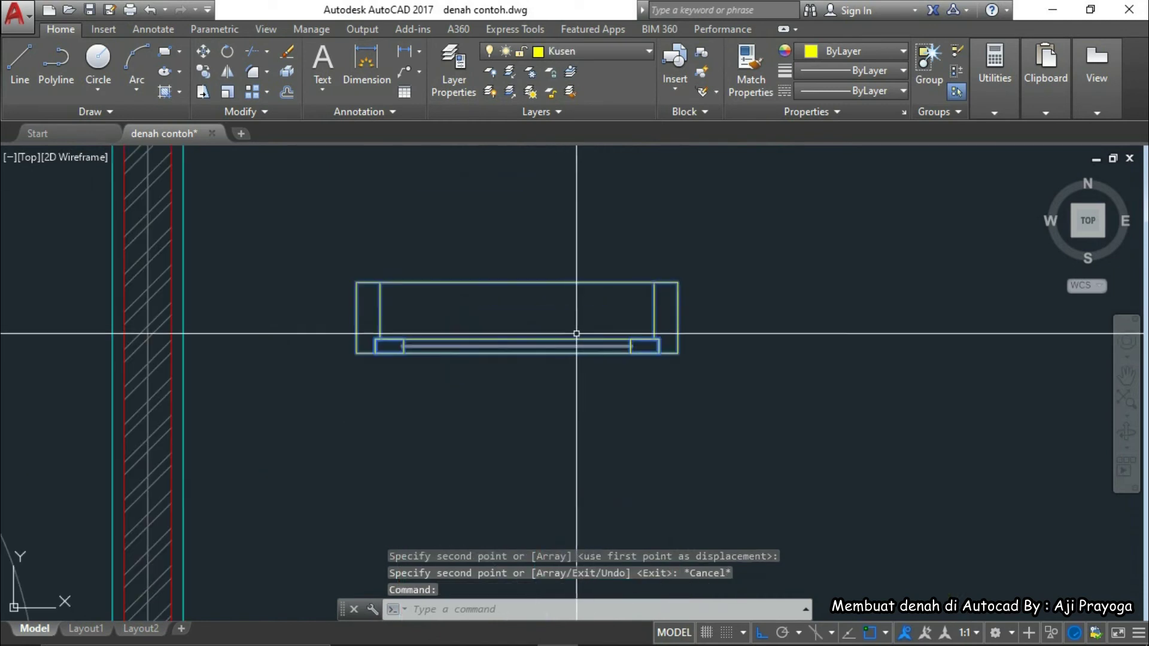
scroll(577, 333, down, 2)
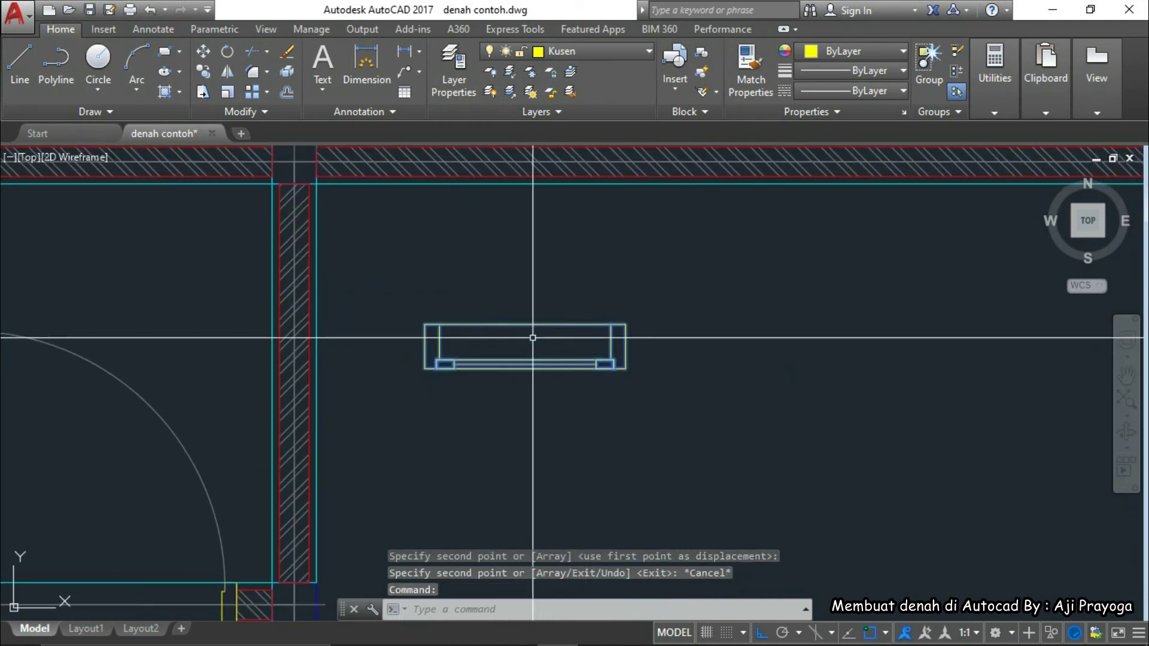
text(R)
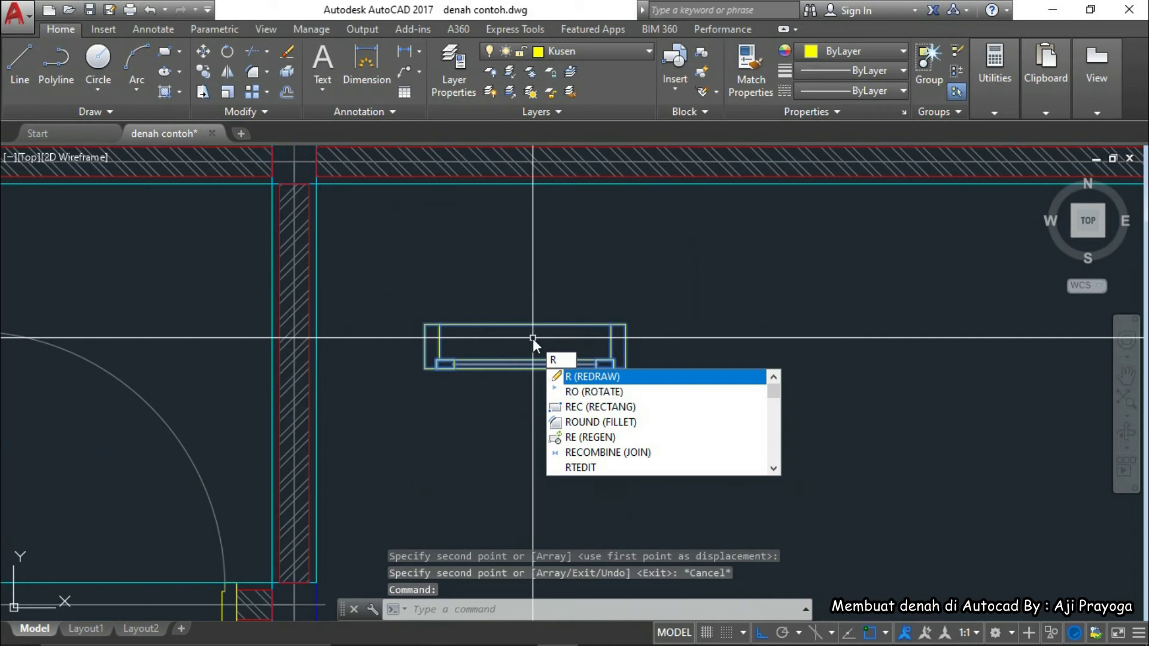
text(O)
key(Return)
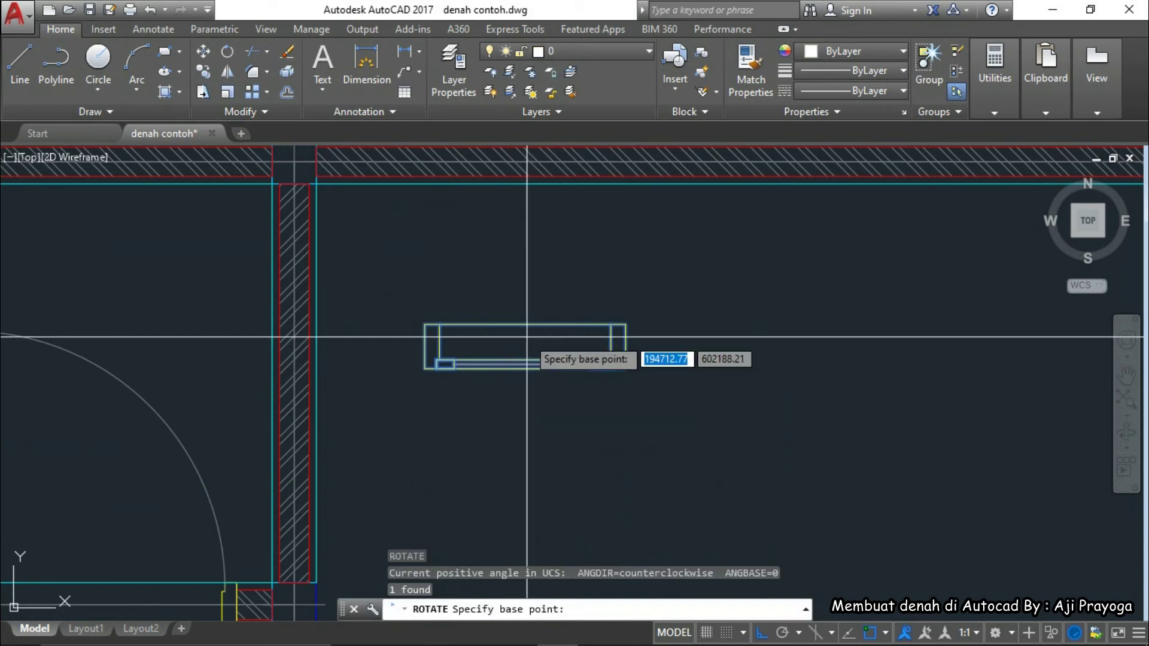
click(525, 362)
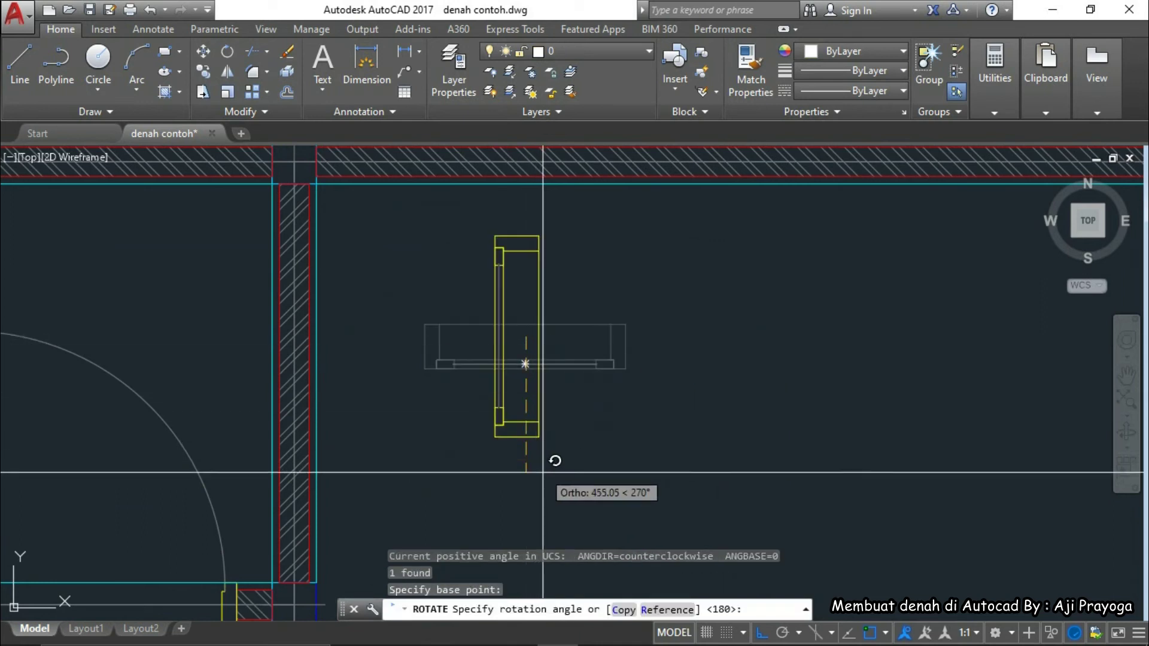
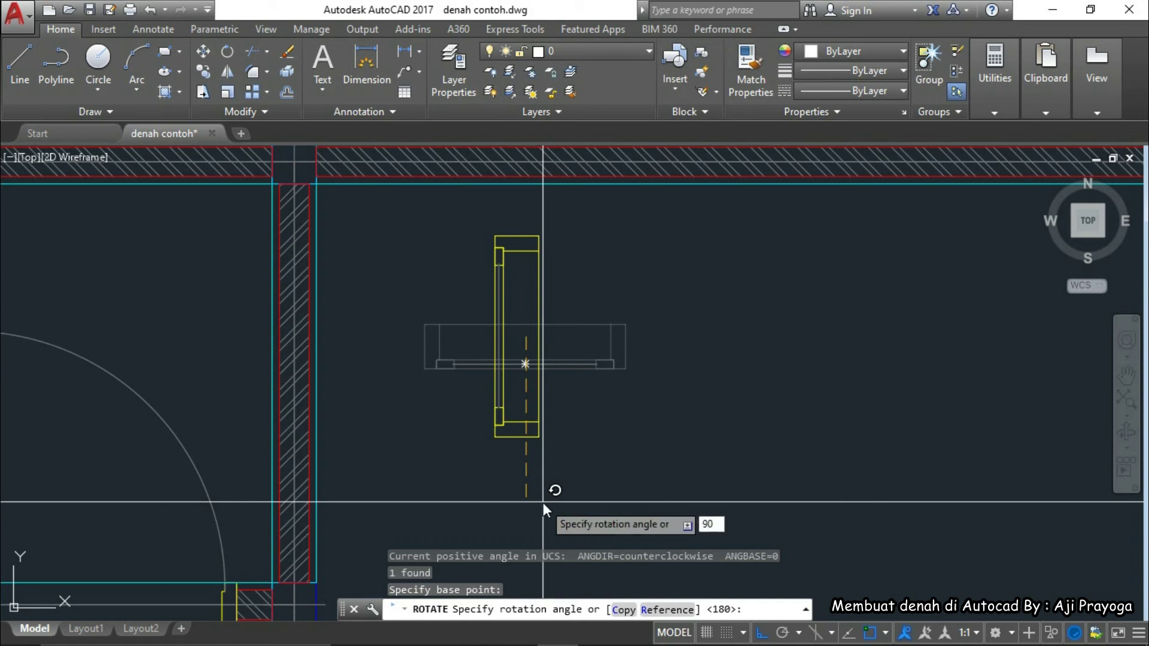
key(Return)
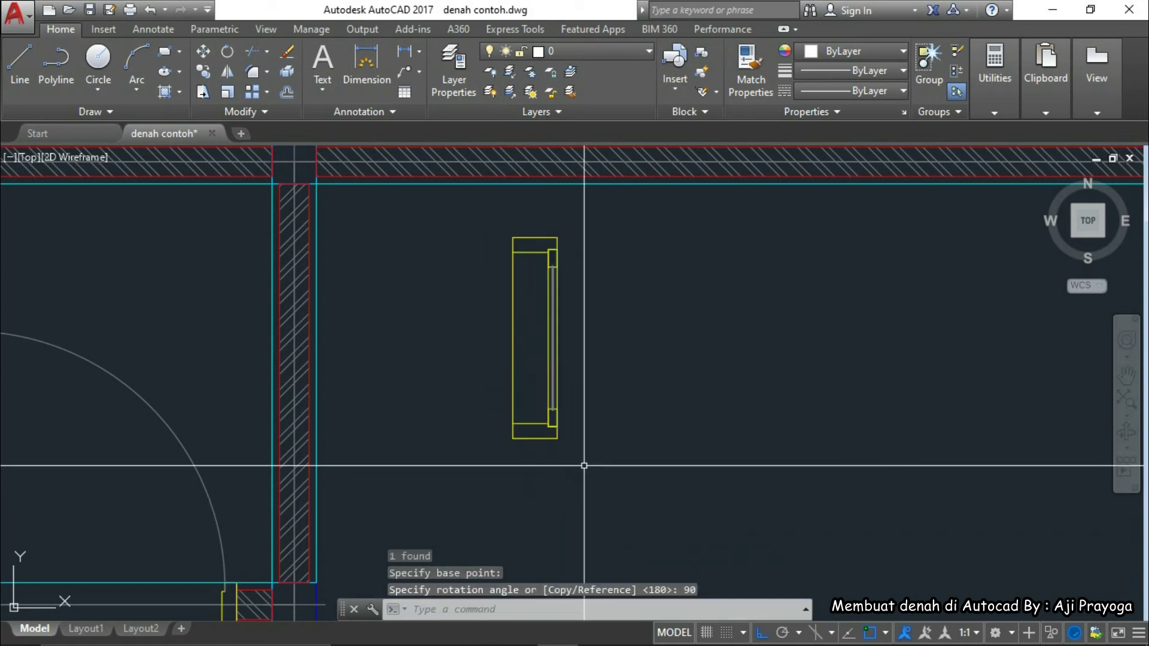
click(572, 453)
key(Escape)
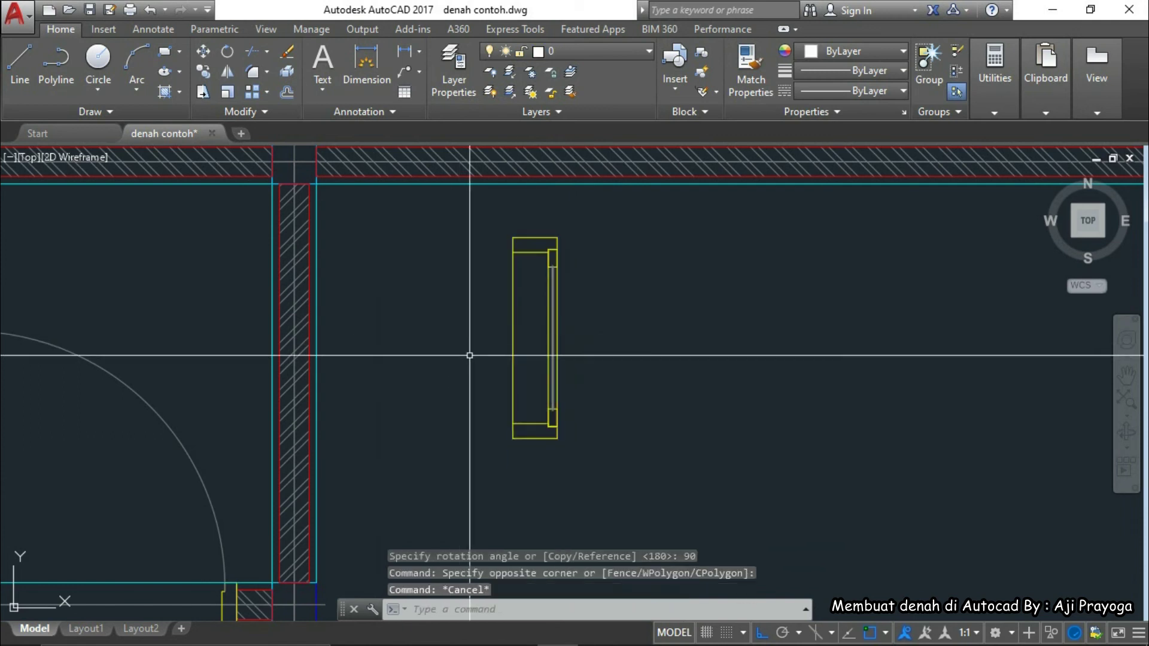
key(ctrl+z)
Rotate the copied window block -90 degrees about the midpoint of its lower edge
click(533, 389)
click(509, 328)
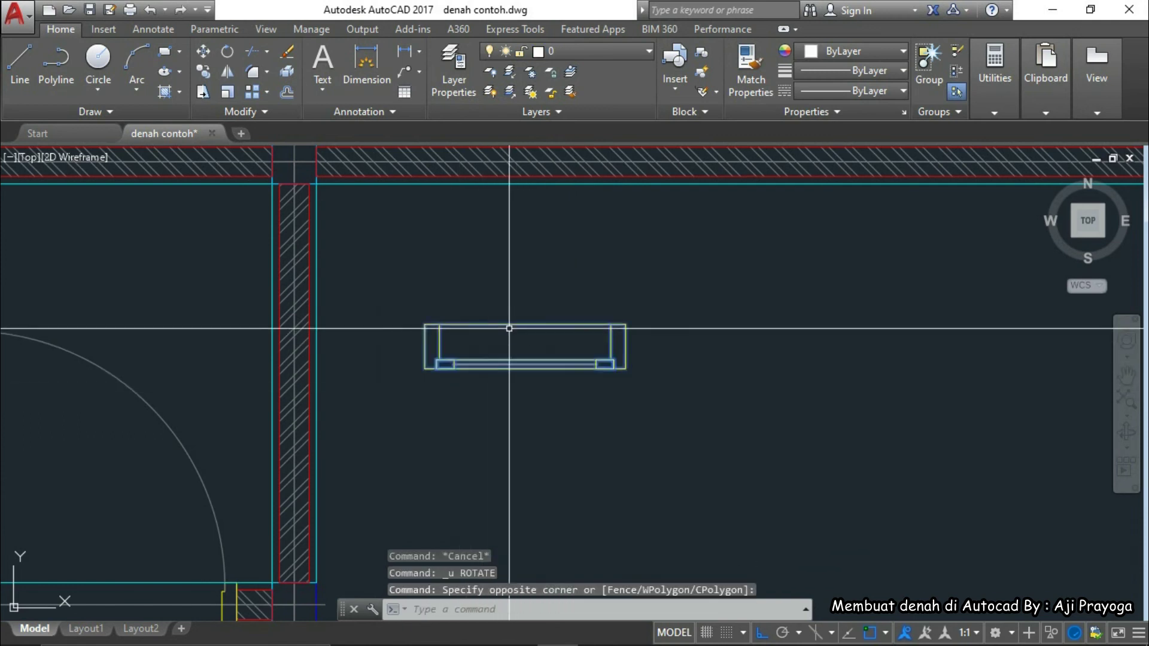
text(ro)
key(Return)
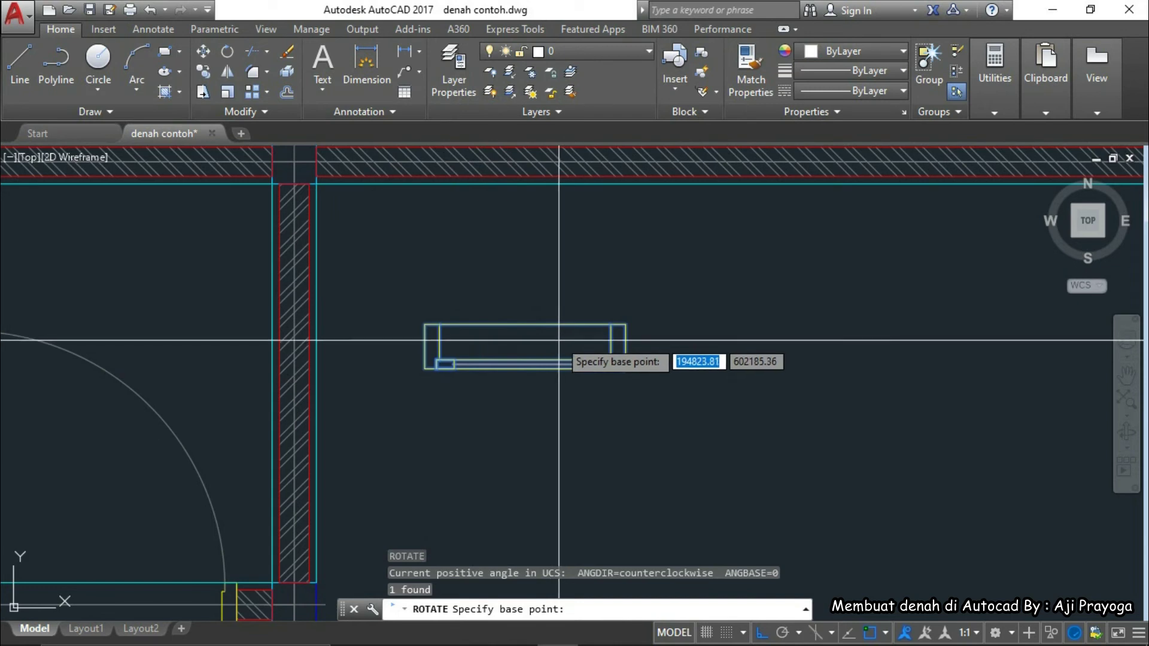
click(524, 364)
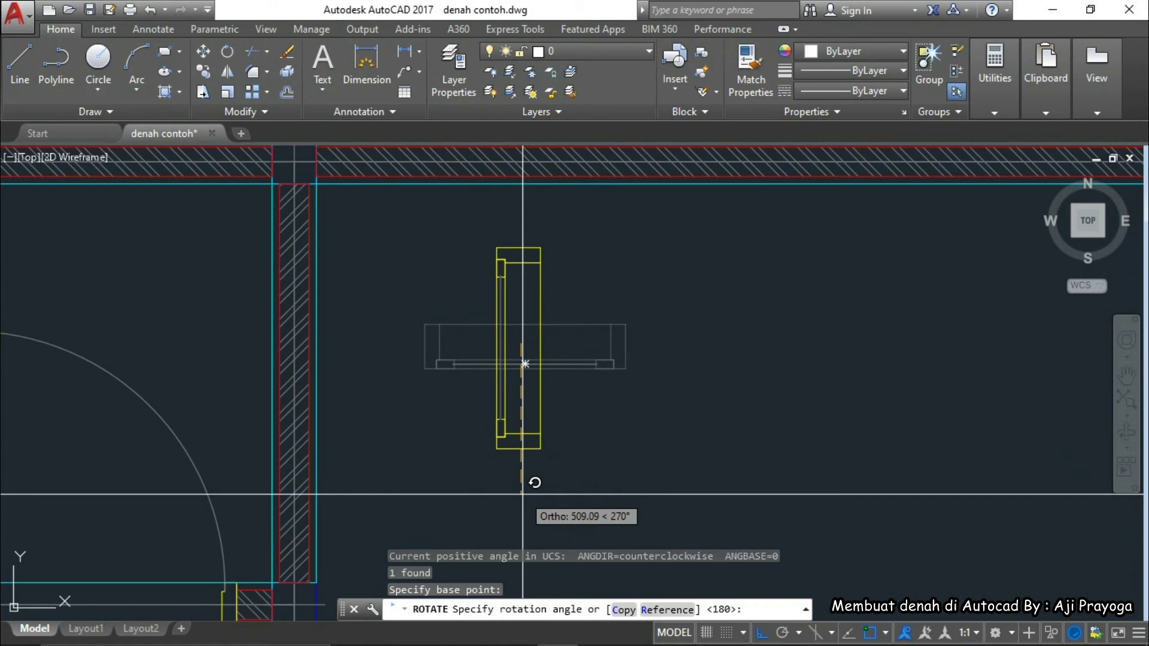
text(-90)
key(Return)
Move the rotated window by its right edge's midpoint to the midpoint of the right face of the wall between the two upper rooms
scroll(611, 392, down, 2)
middle_drag(610, 393, 665, 393)
scroll(642, 398, up, 4)
click(631, 419)
click(559, 383)
scroll(685, 378, down, 2)
scroll(725, 418, down, 1)
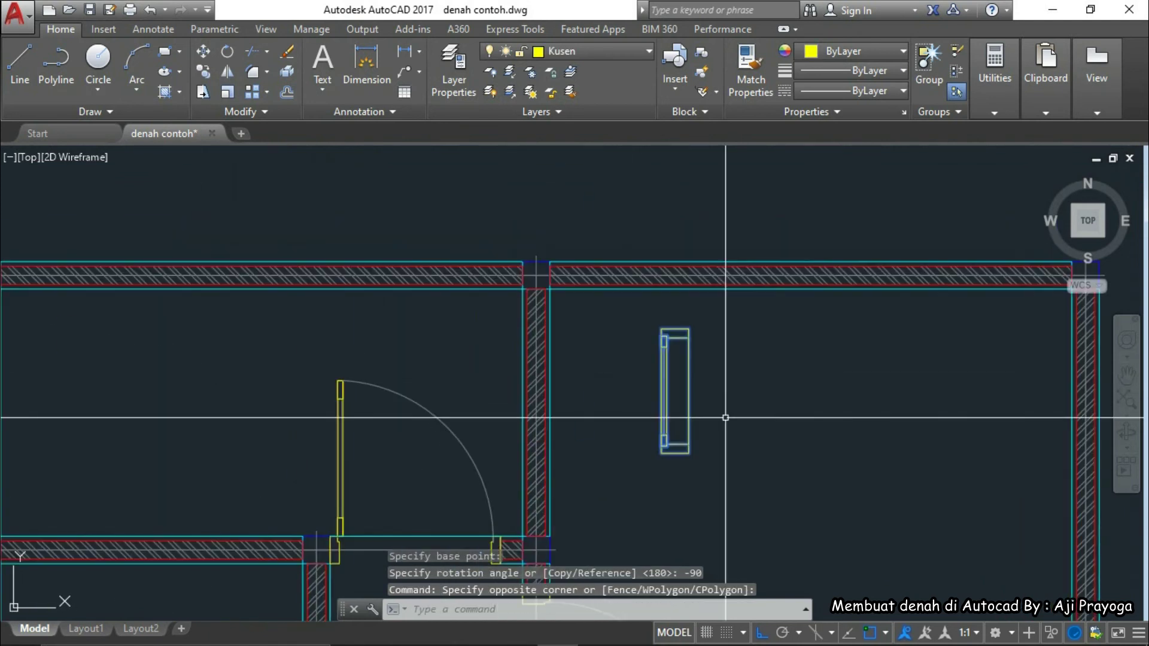
text(m)
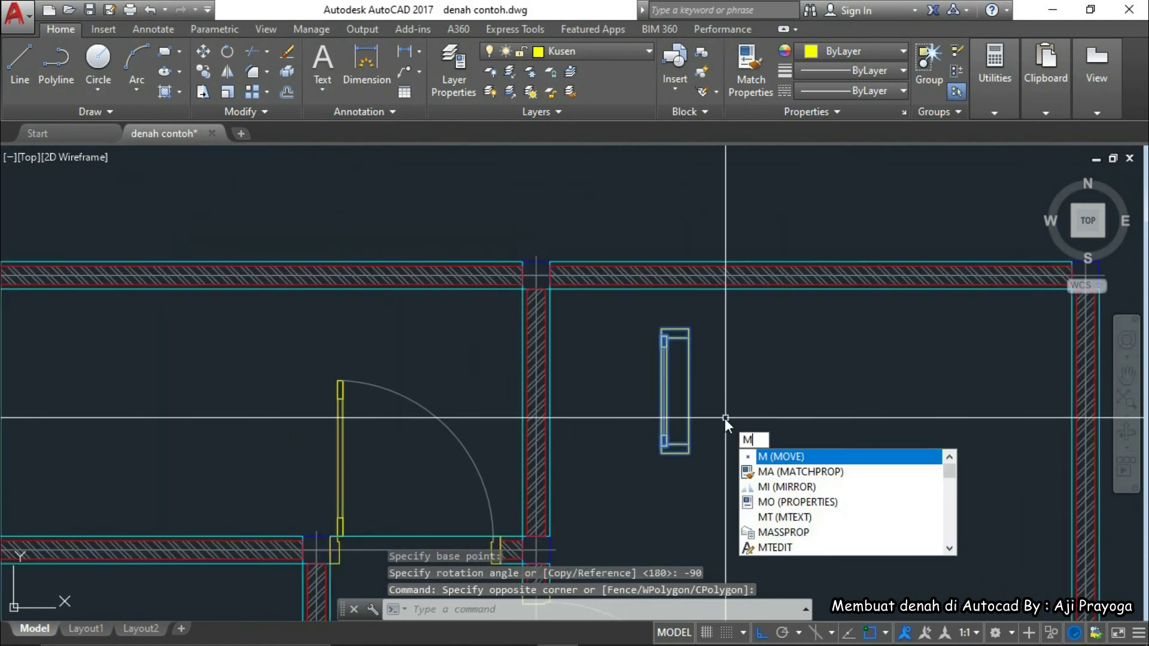
key(Return)
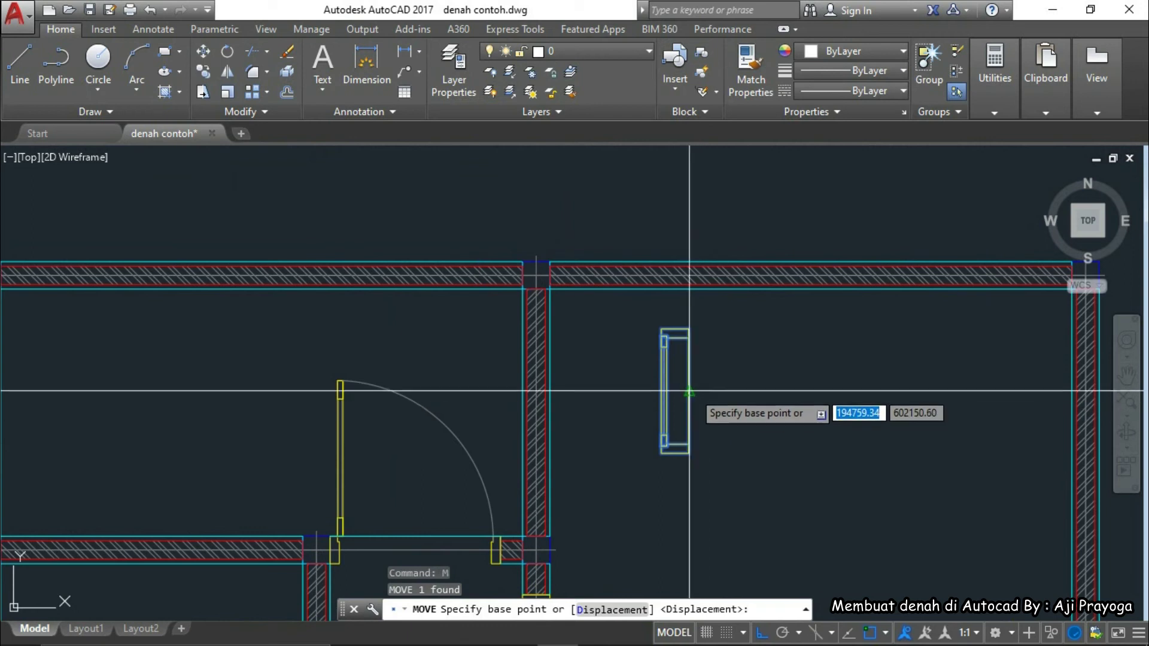
scroll(687, 389, up, 3)
click(664, 379)
scroll(661, 379, down, 3)
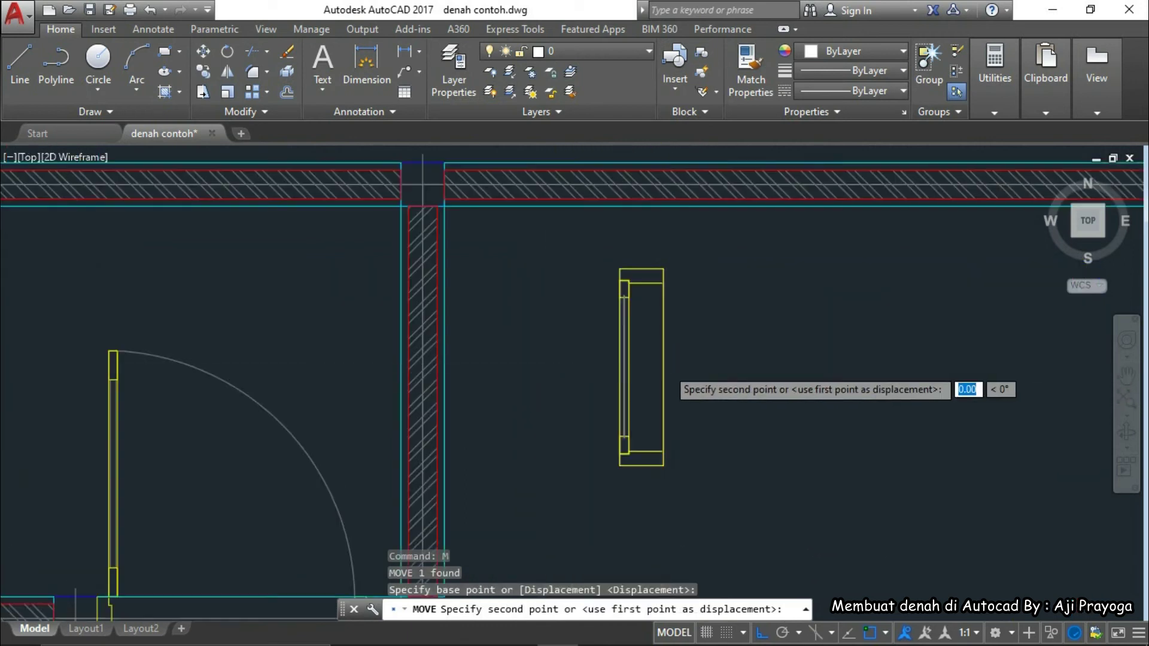
scroll(688, 370, up, 1)
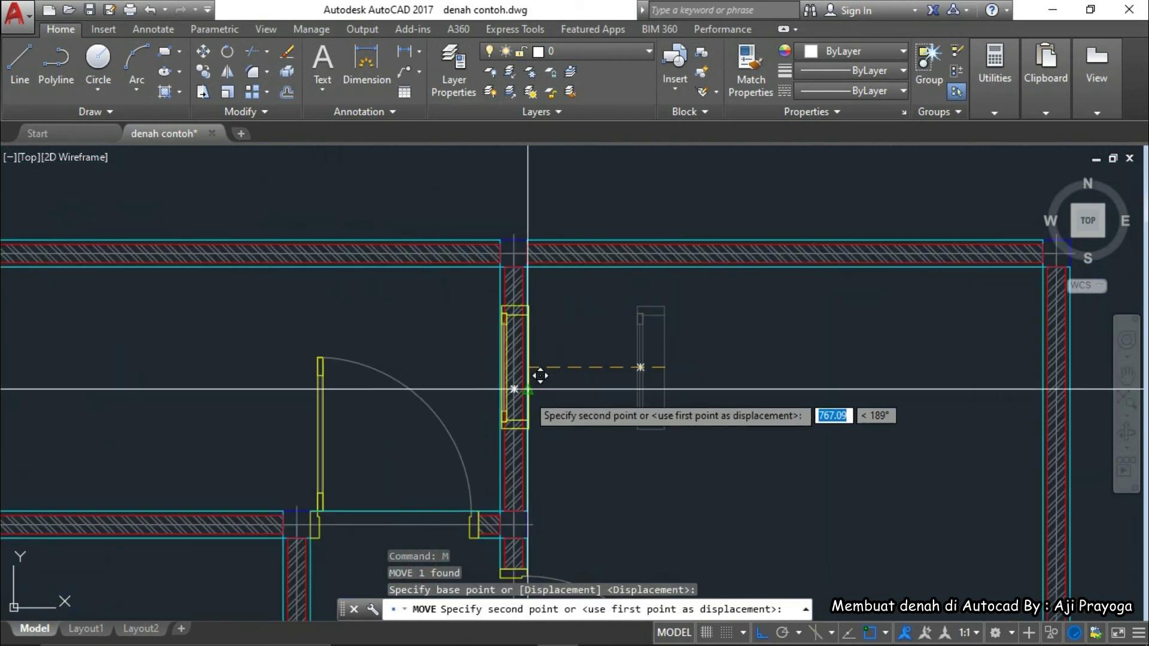
scroll(513, 380, up, 4)
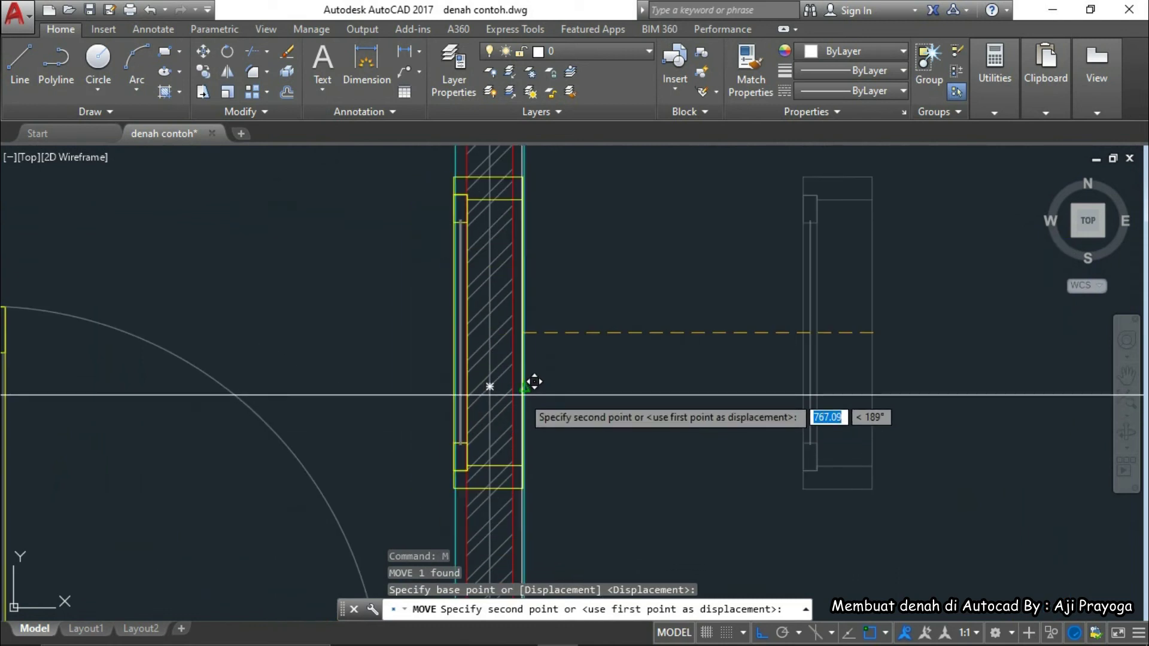
click(533, 383)
Stretch the lower end of the vertical wall between the two upper rooms up to the window's upper edge
scroll(593, 348, down, 5)
scroll(585, 418, up, 4)
scroll(584, 419, down, 1)
scroll(584, 419, up, 2)
scroll(597, 448, down, 1)
click(596, 448)
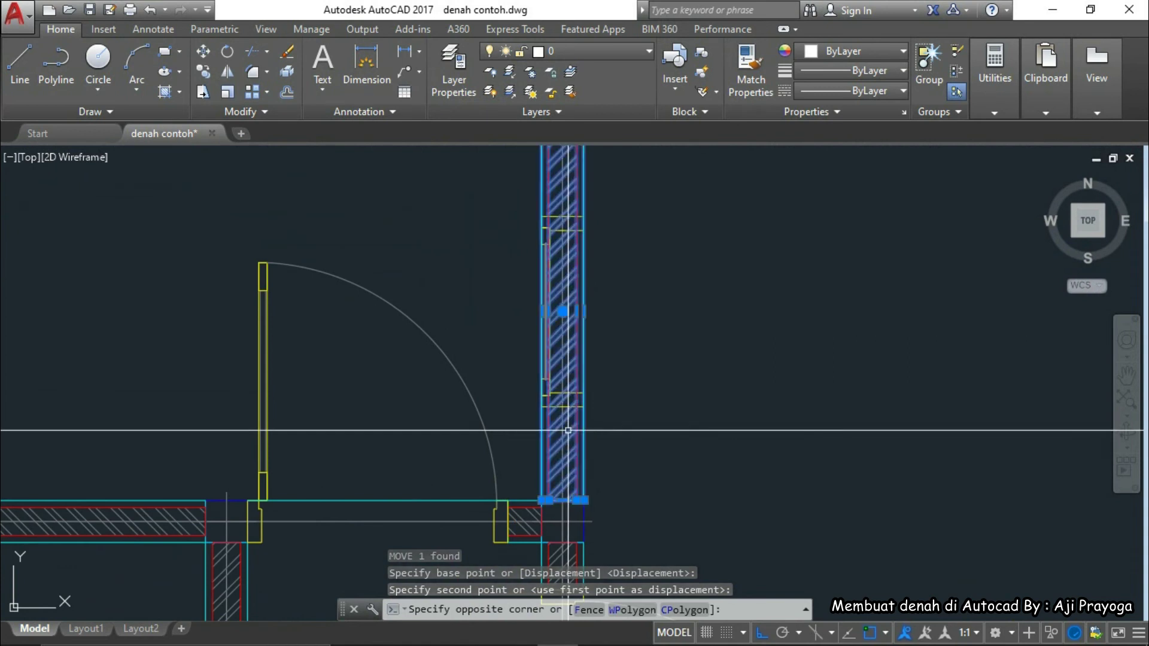
click(575, 490)
click(563, 500)
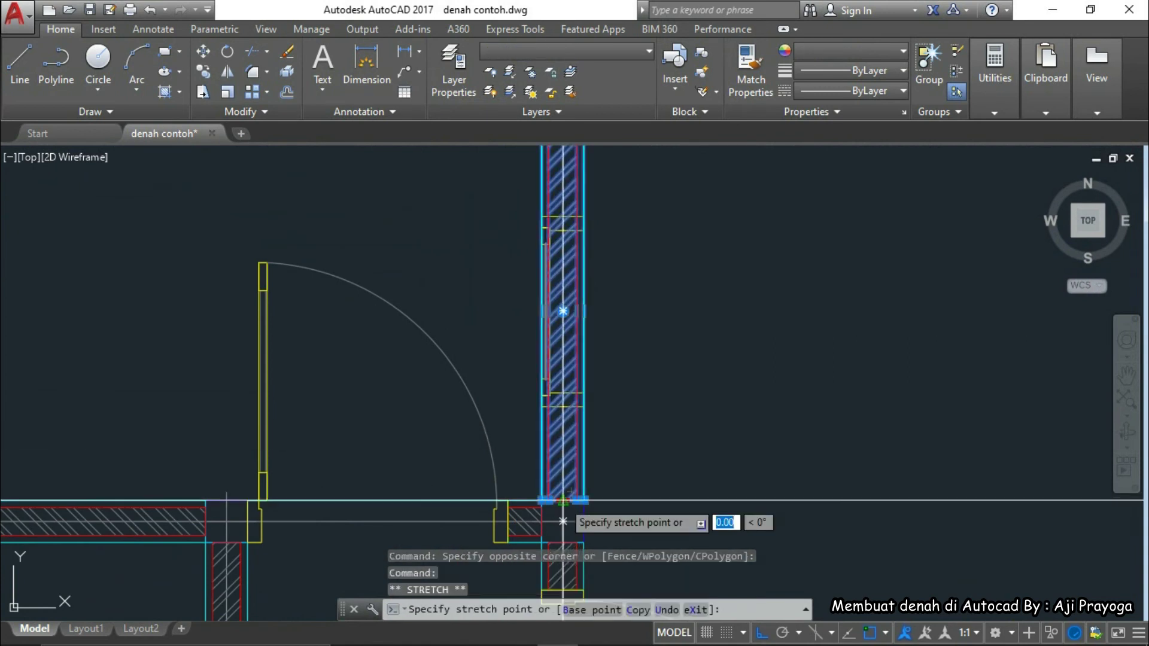
scroll(563, 522, up, 2)
scroll(564, 405, down, 2)
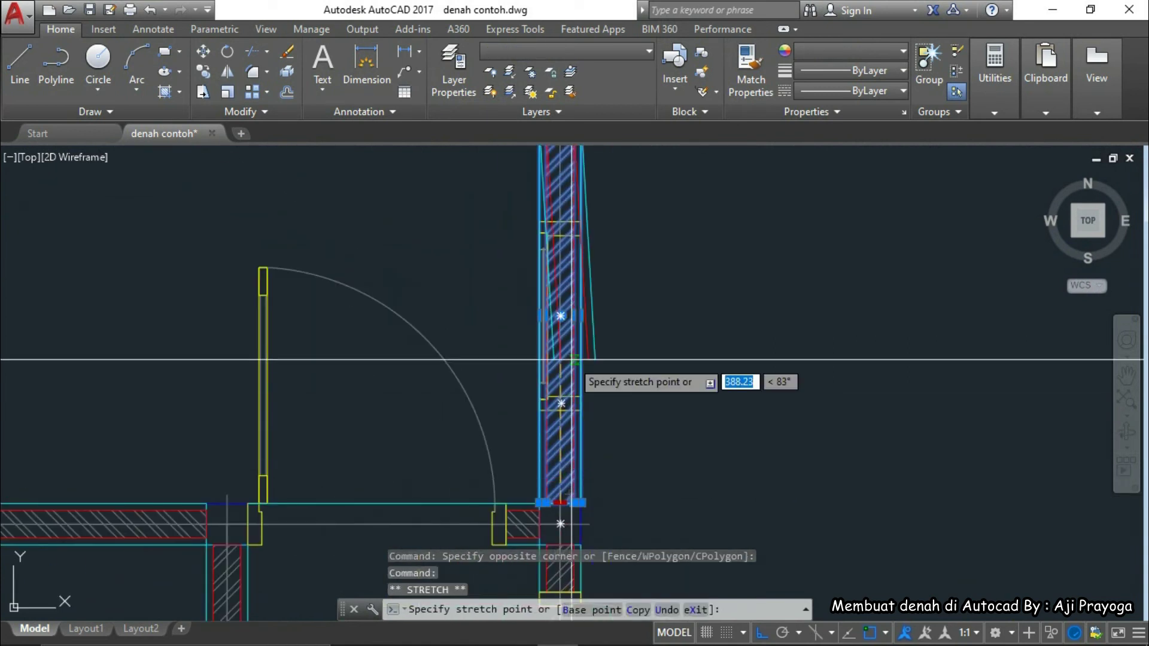
scroll(564, 210, up, 3)
click(545, 240)
scroll(544, 240, down, 3)
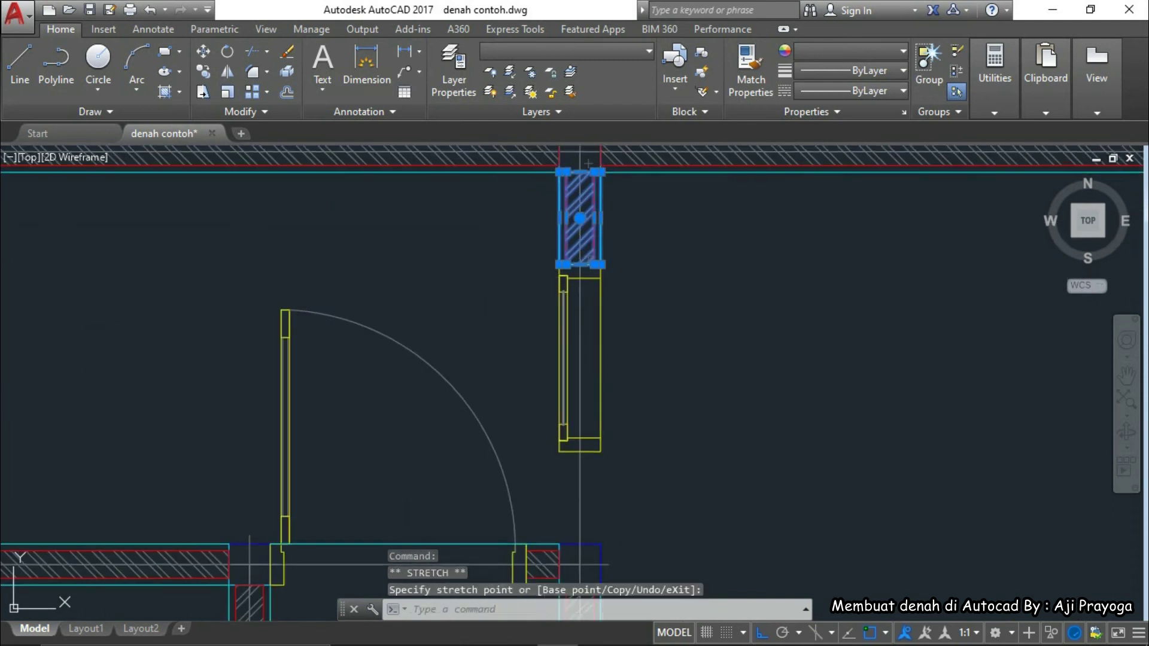
Mirror the shortened vertical wall segment about the window's horizontal centre line, keeping the source objects
text(MI)
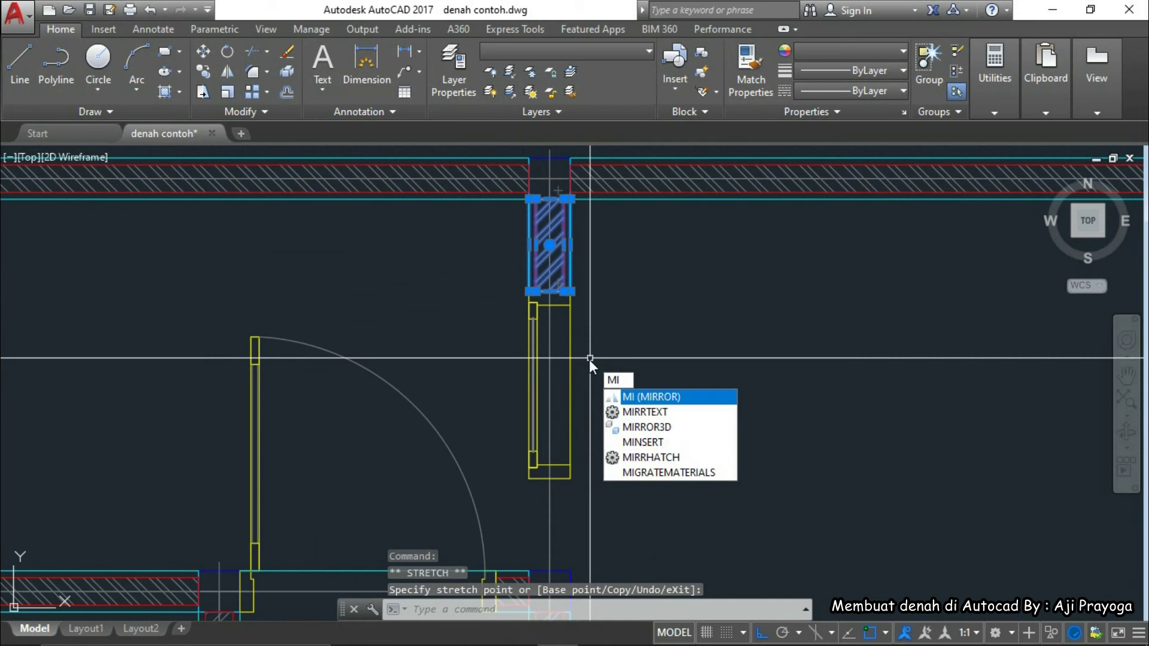
key(Return)
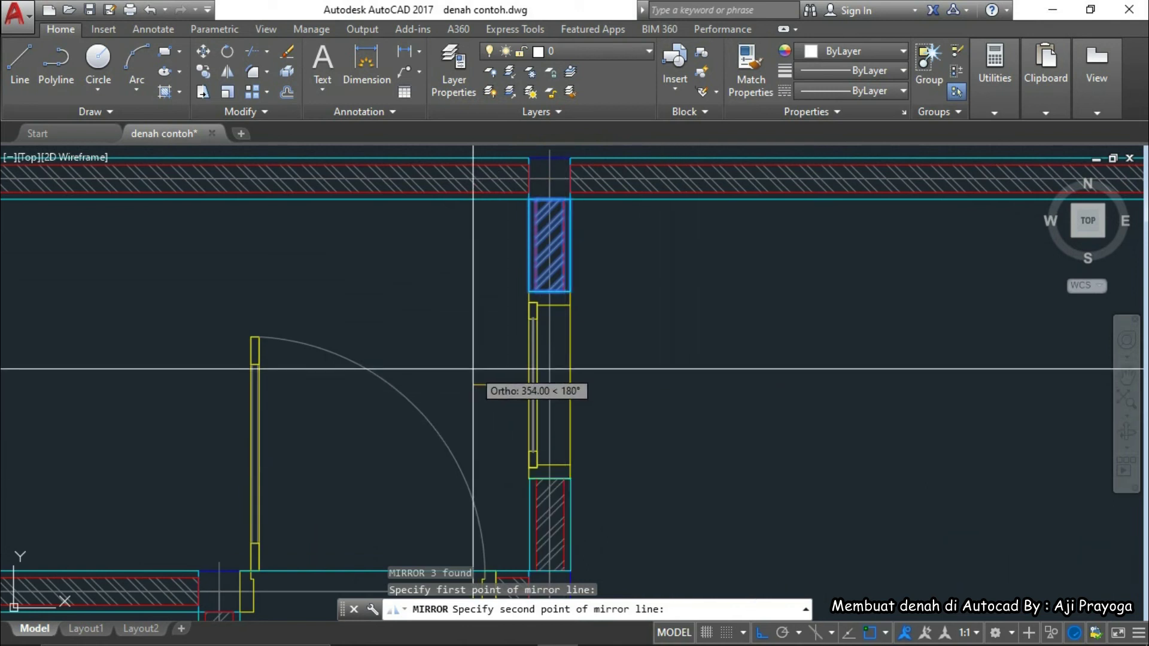
key(Return)
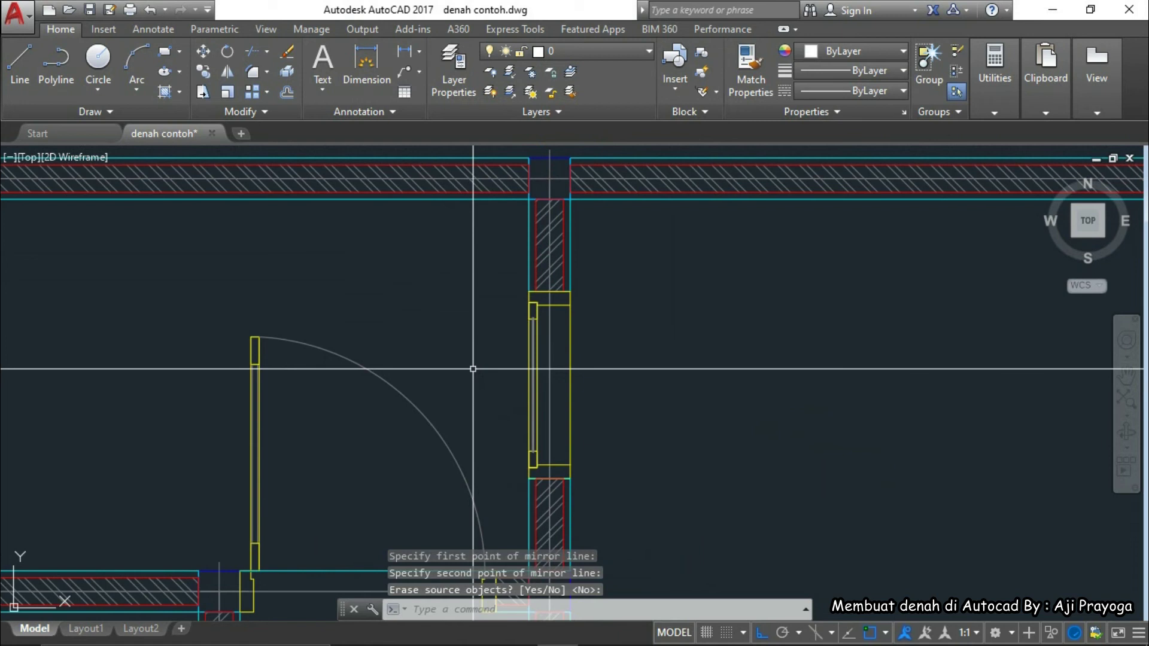
Review the placed windows and check the TERAS, TAMAN and CARPORT areas in the reference denah contoh.pdf
scroll(524, 390, down, 6)
middle_drag(763, 410, 745, 336)
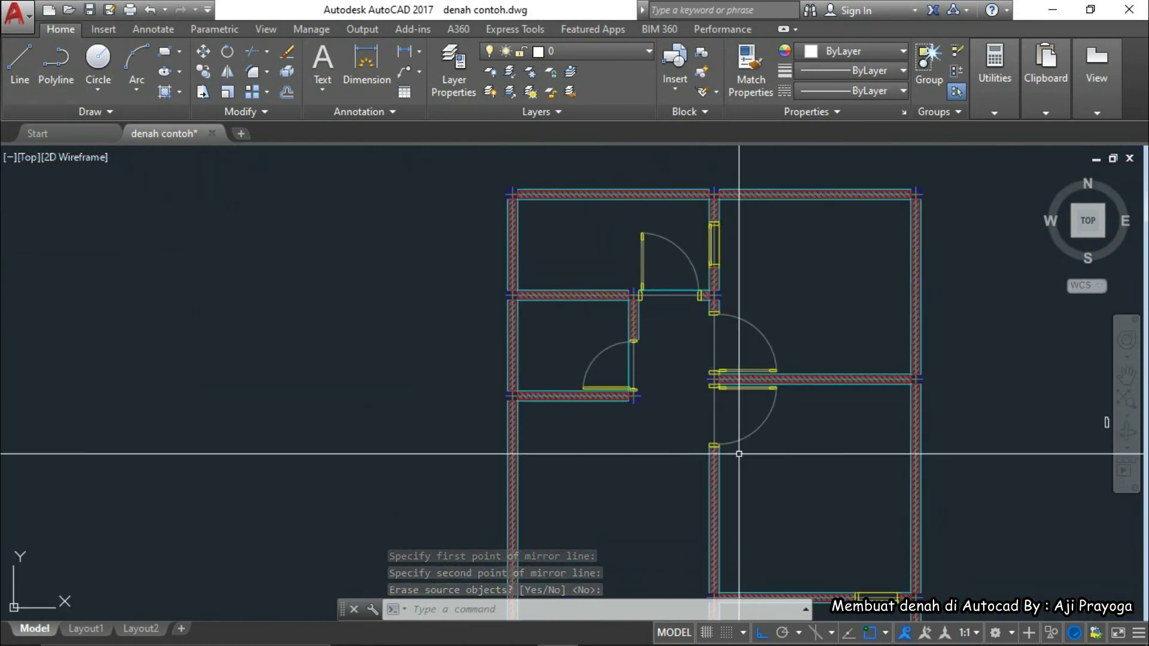
middle_drag(740, 456, 764, 371)
scroll(764, 370, down, 2)
middle_drag(748, 458, 649, 459)
middle_drag(858, 464, 649, 467)
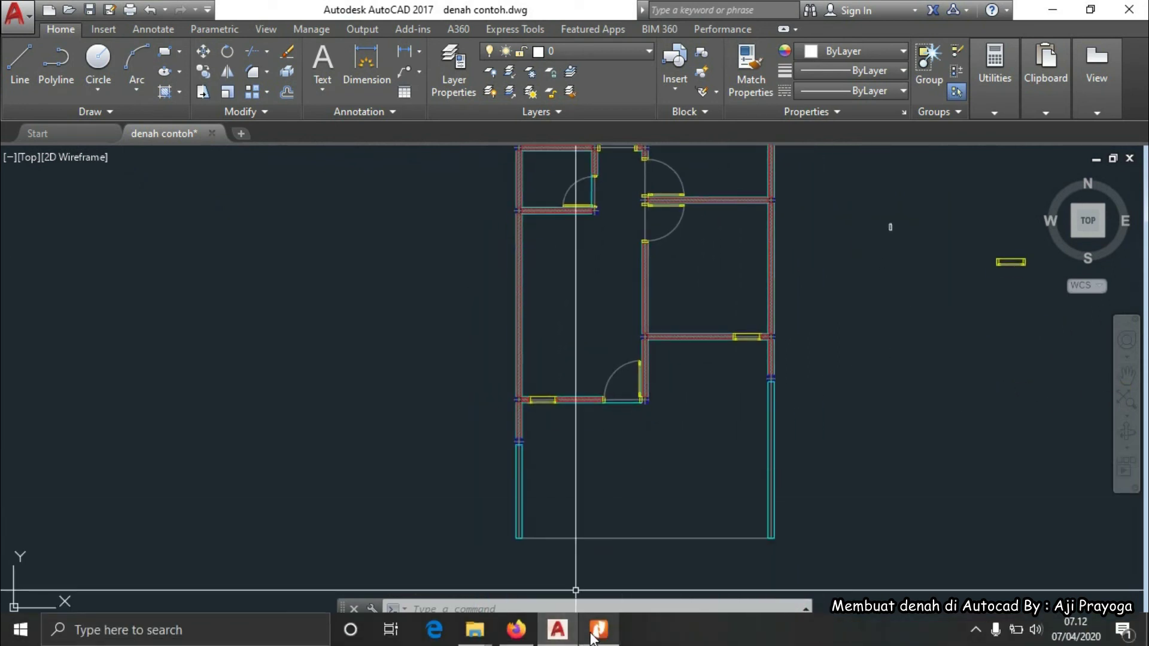
click(595, 634)
scroll(599, 404, down, 5)
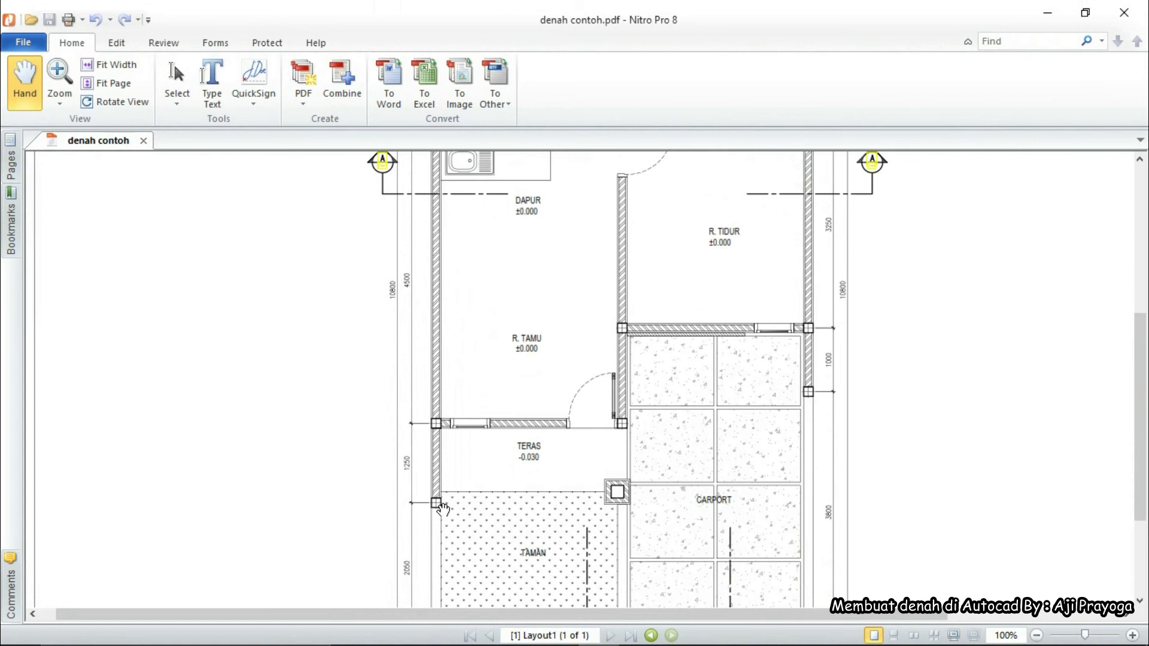
click(1039, 14)
Draw a horizontal line from the left front column's lower-right corner along the front wall's lower face, extending past the door column
scroll(549, 423, up, 5)
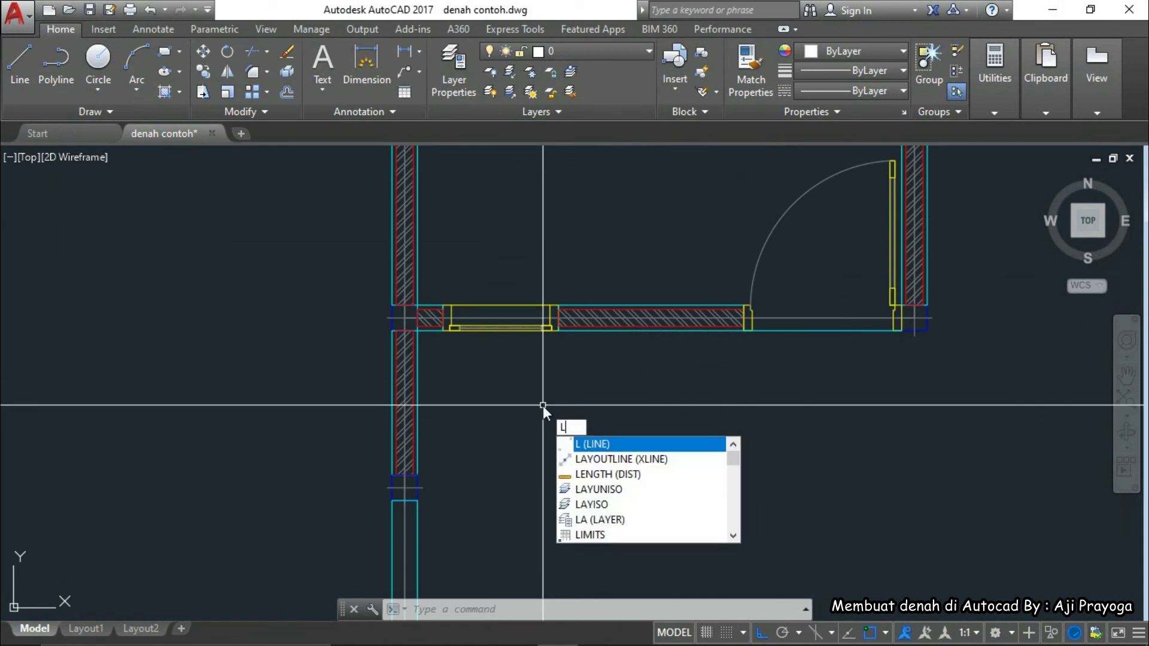
key(Return)
scroll(415, 327, up, 6)
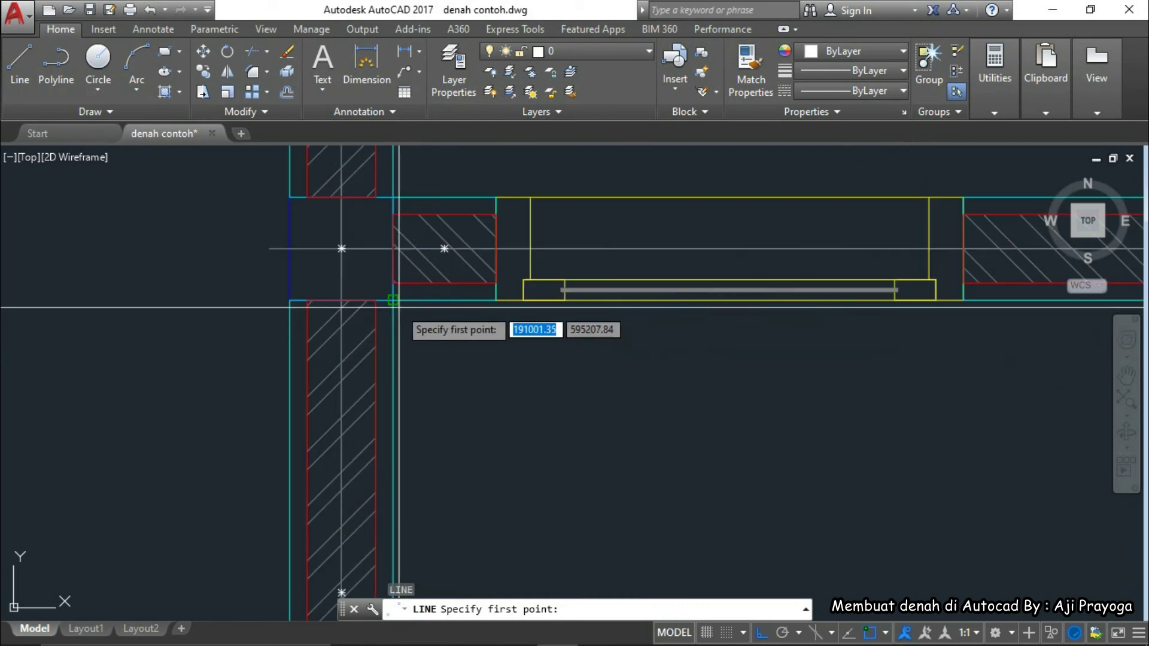
click(443, 247)
scroll(446, 366, down, 6)
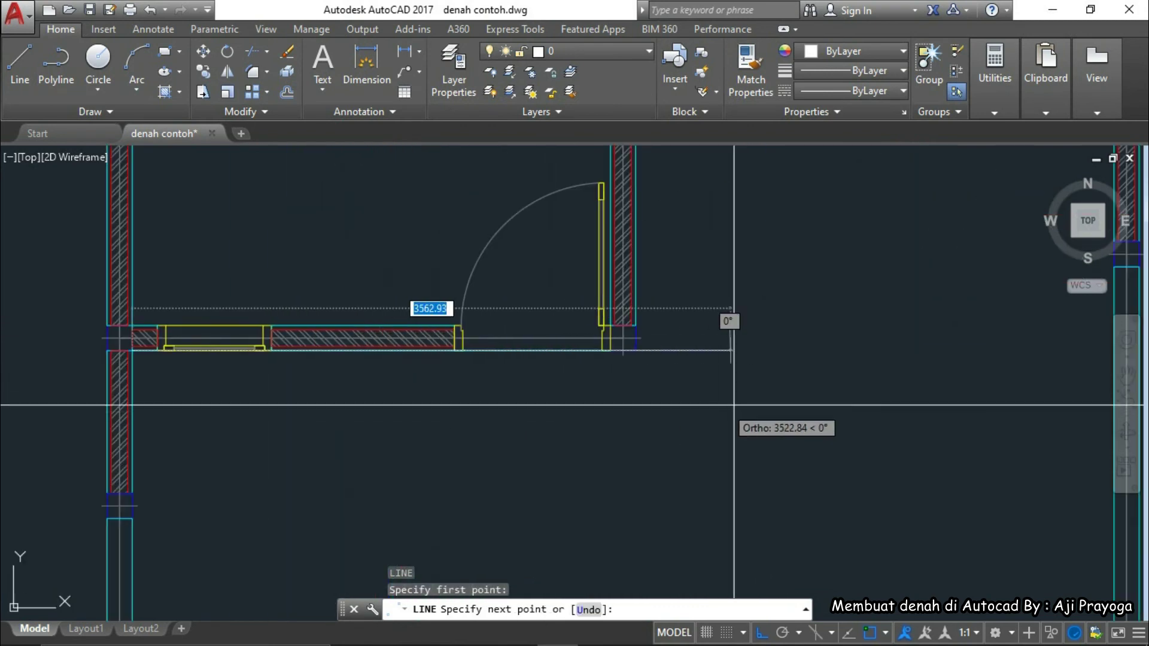
scroll(501, 398, down, 2)
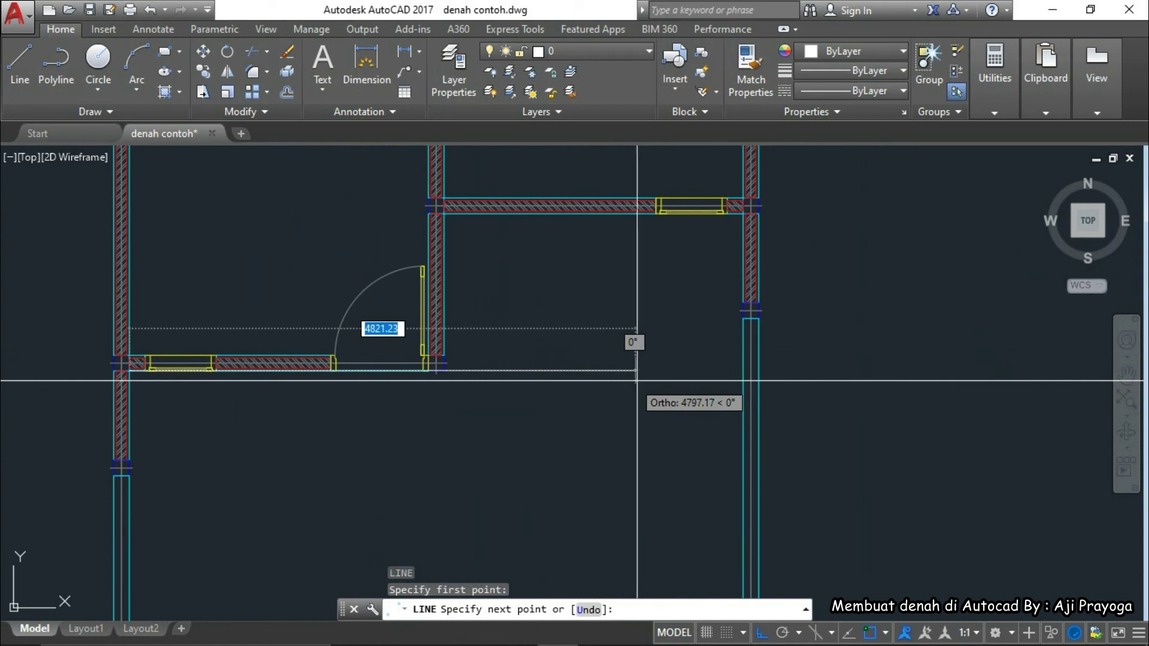
click(656, 381)
key(Escape)
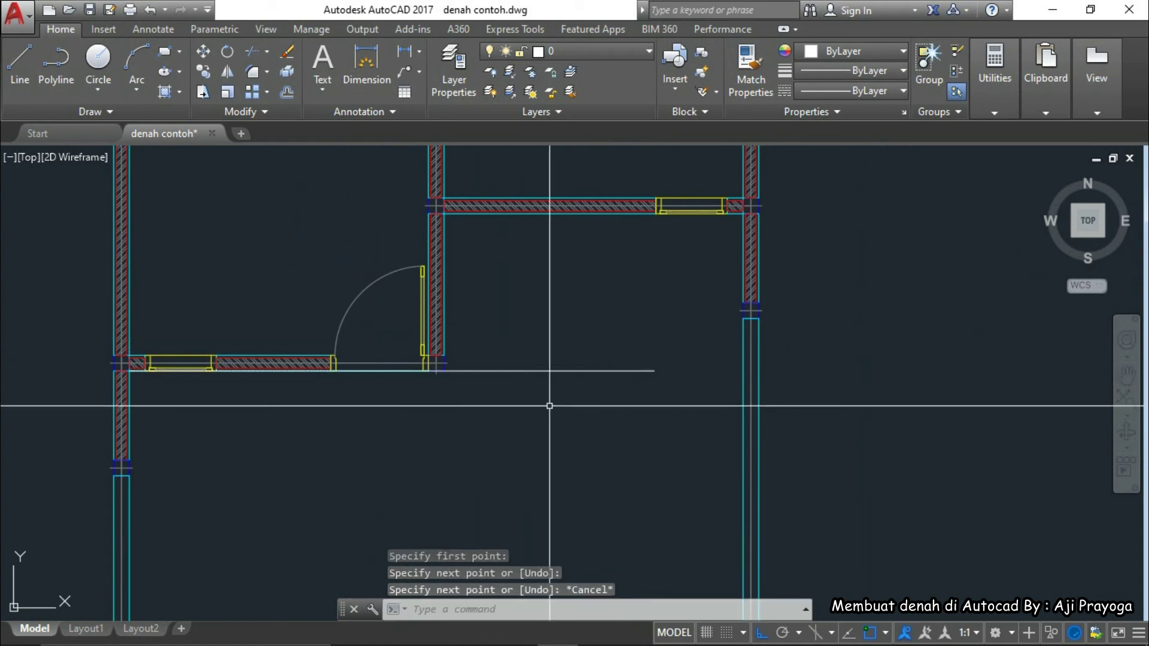
Move the new horizontal line straight down by 1000 to form the terrace's front edge
scroll(661, 395, up, 3)
click(657, 378)
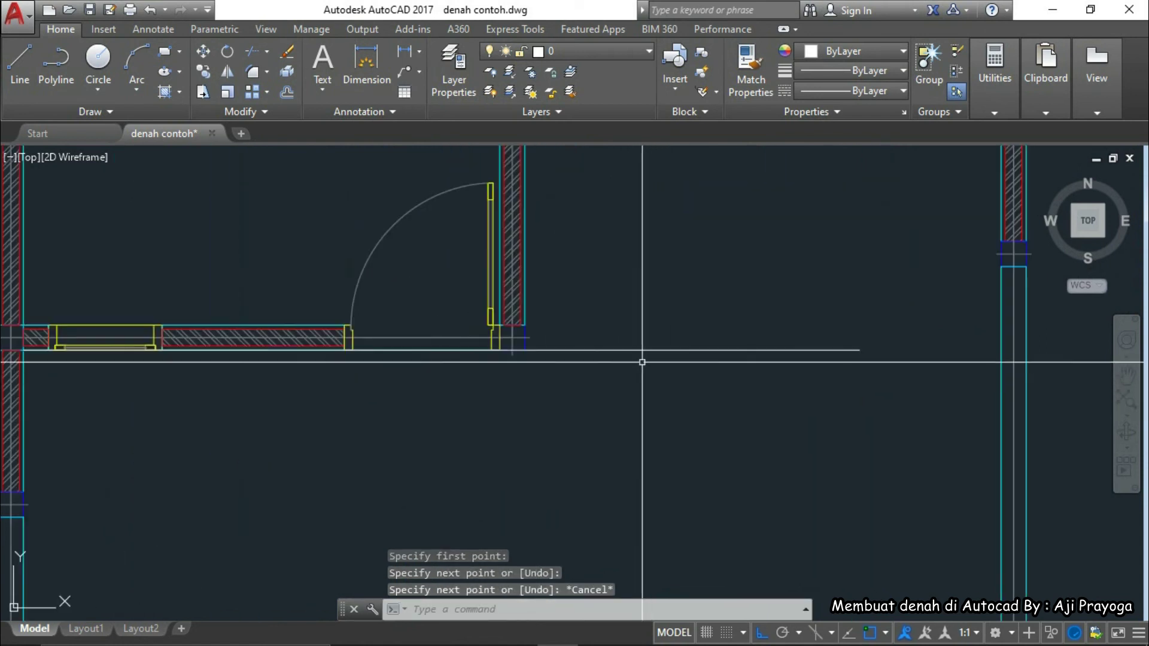
click(608, 313)
middle_drag(622, 317, 688, 298)
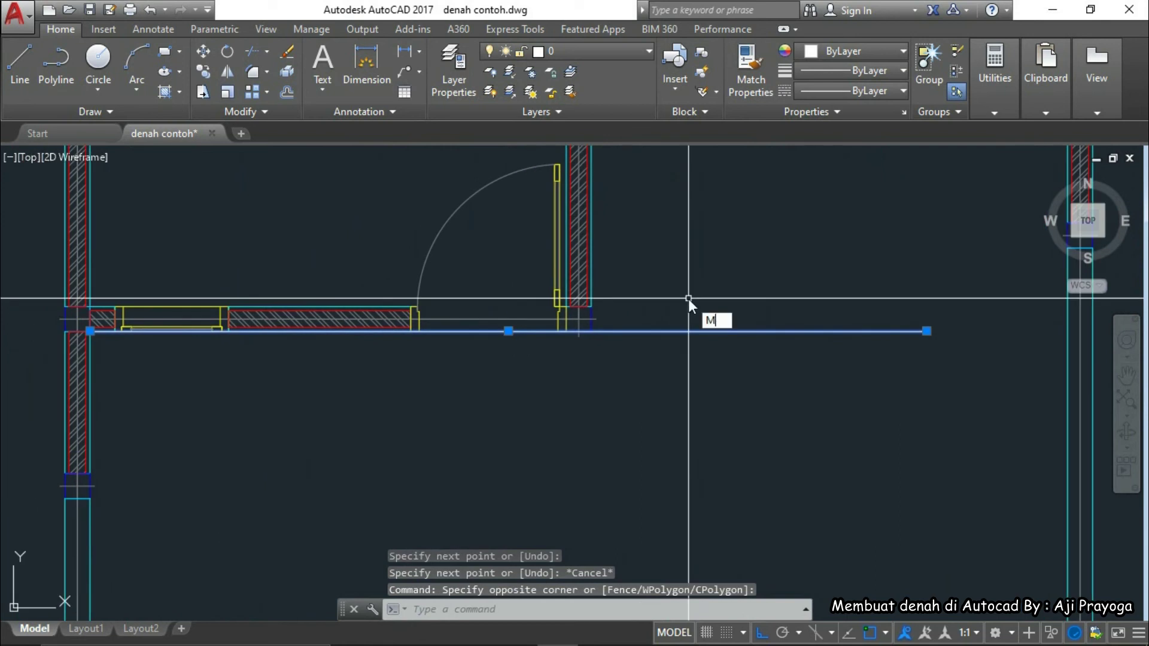
key(Return)
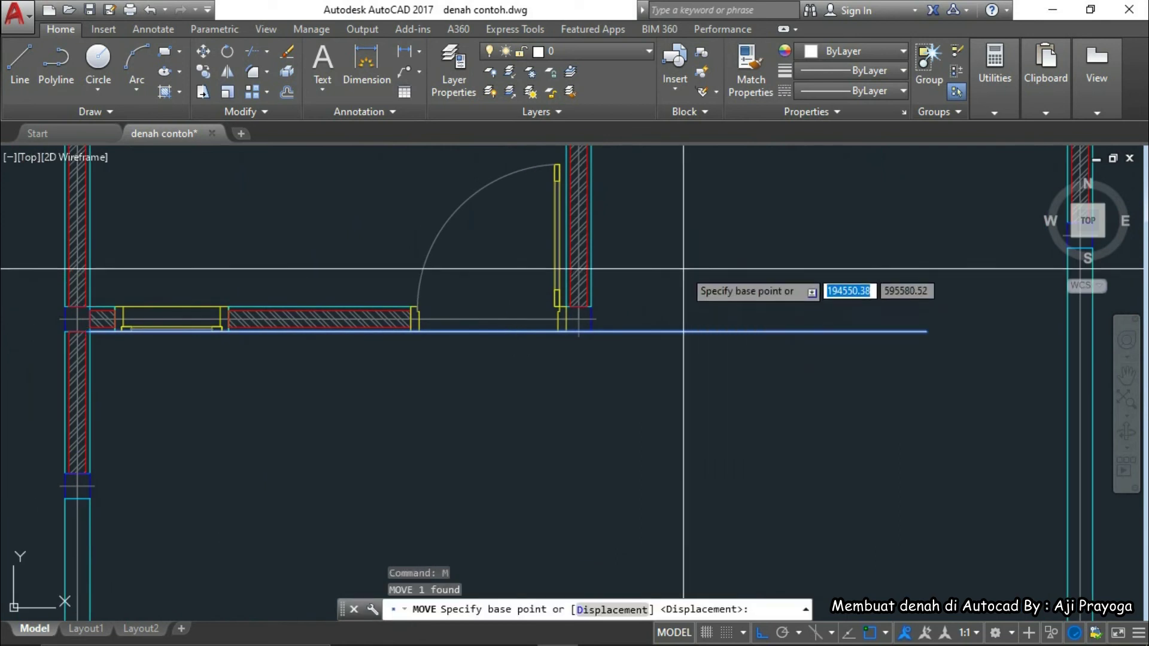
click(684, 269)
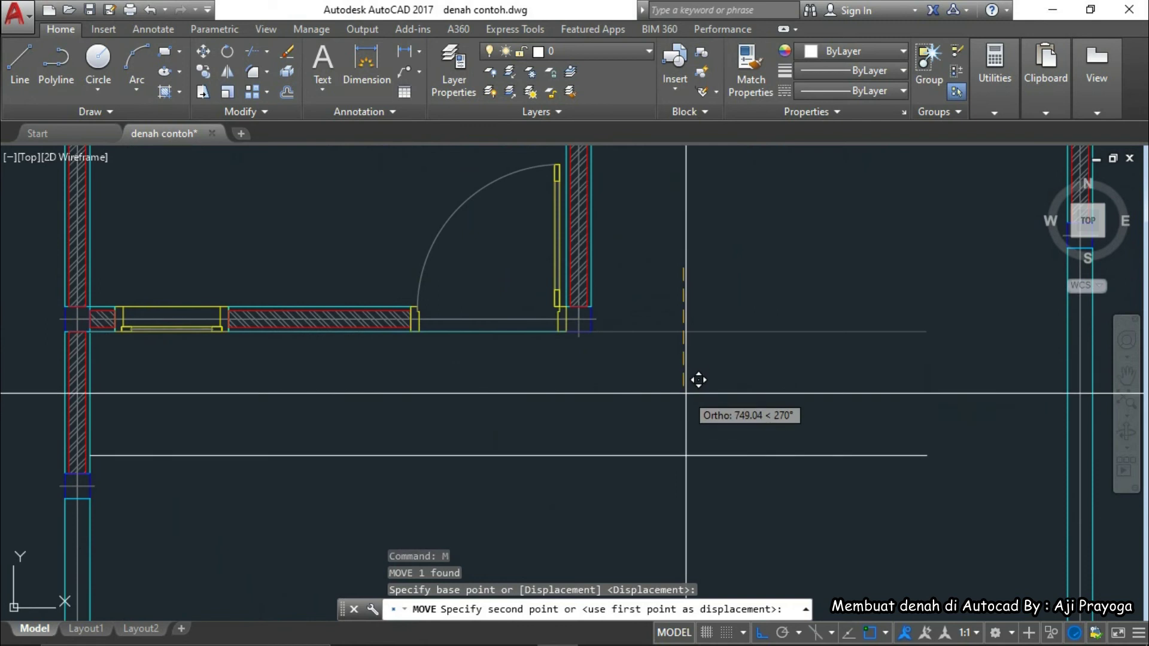
text(1)
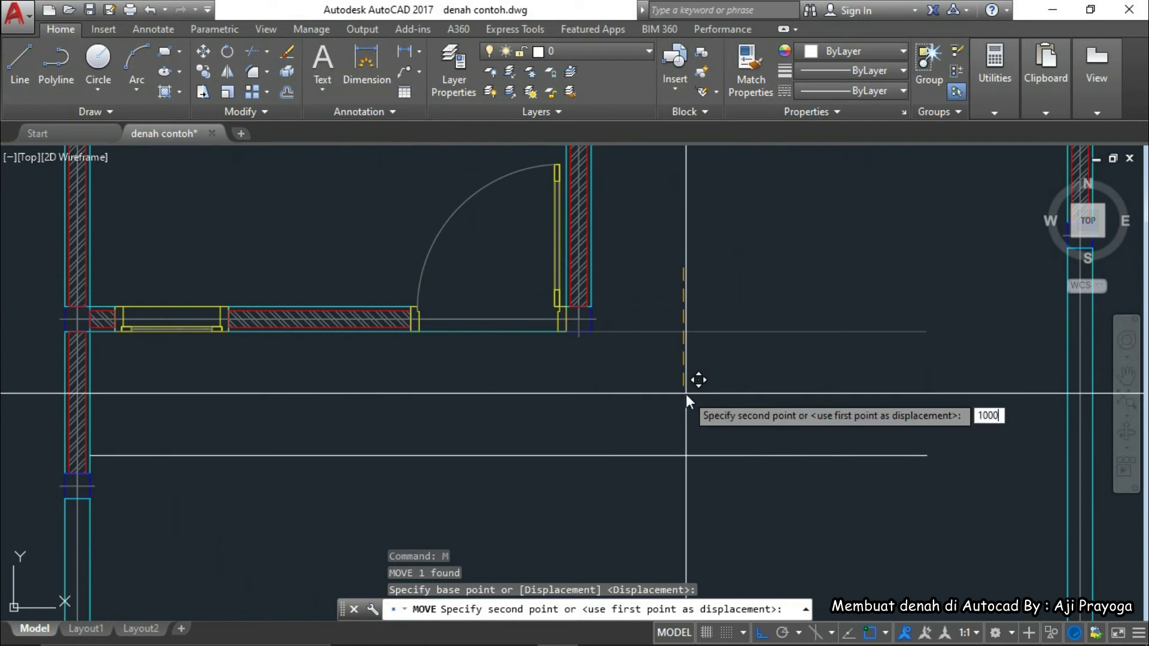
text(000)
key(Return)
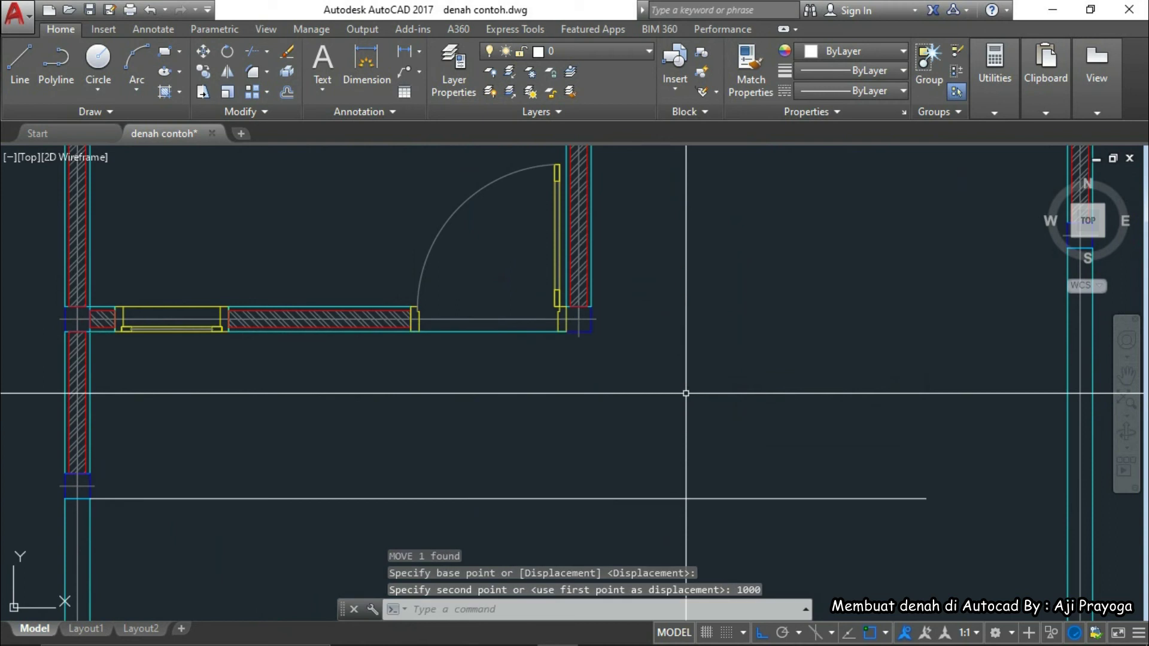
Draw a vertical line from the lower-right corner of the column beside the door down past the terrace's front edge
middle_drag(620, 409, 721, 344)
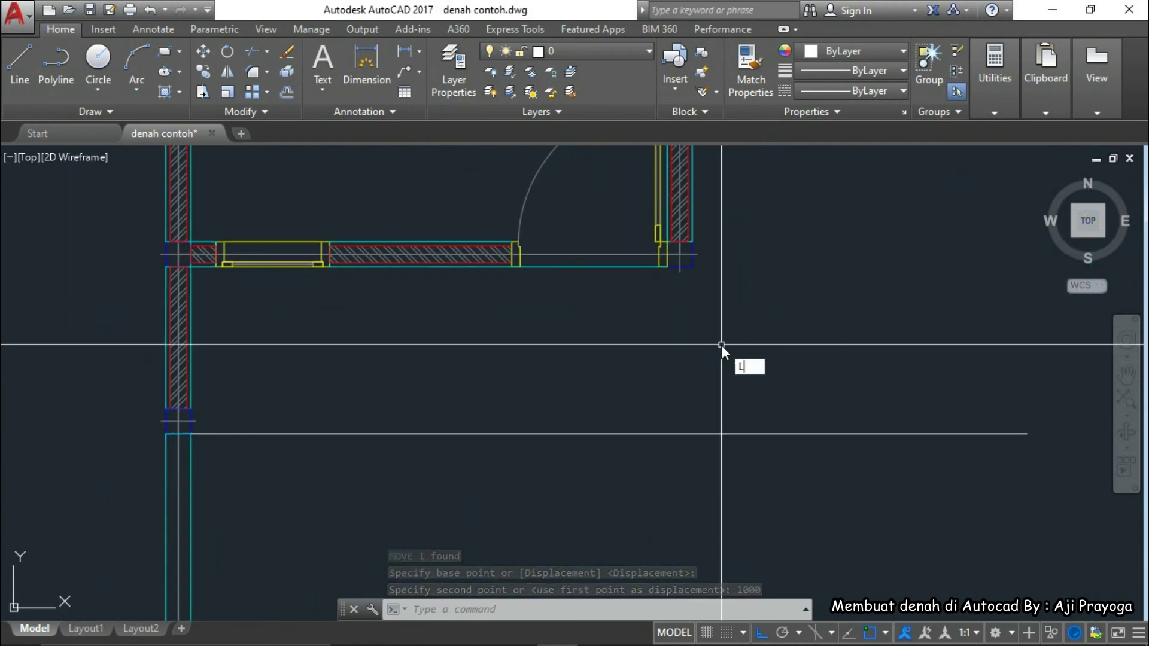
key(Return)
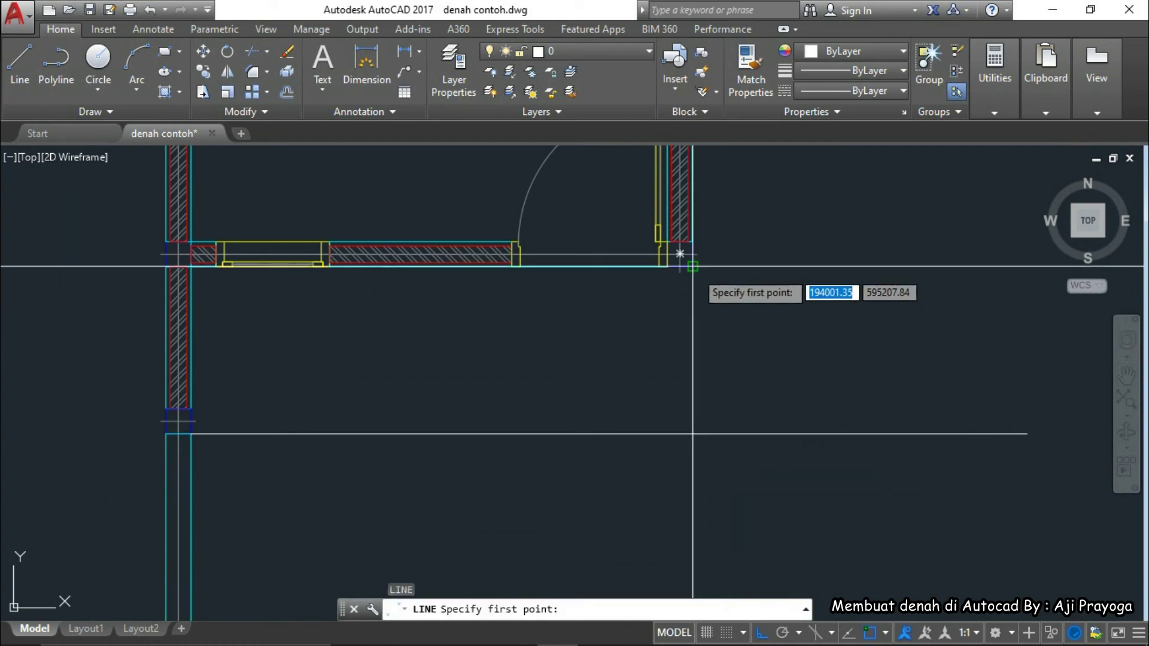
scroll(692, 266, up, 3)
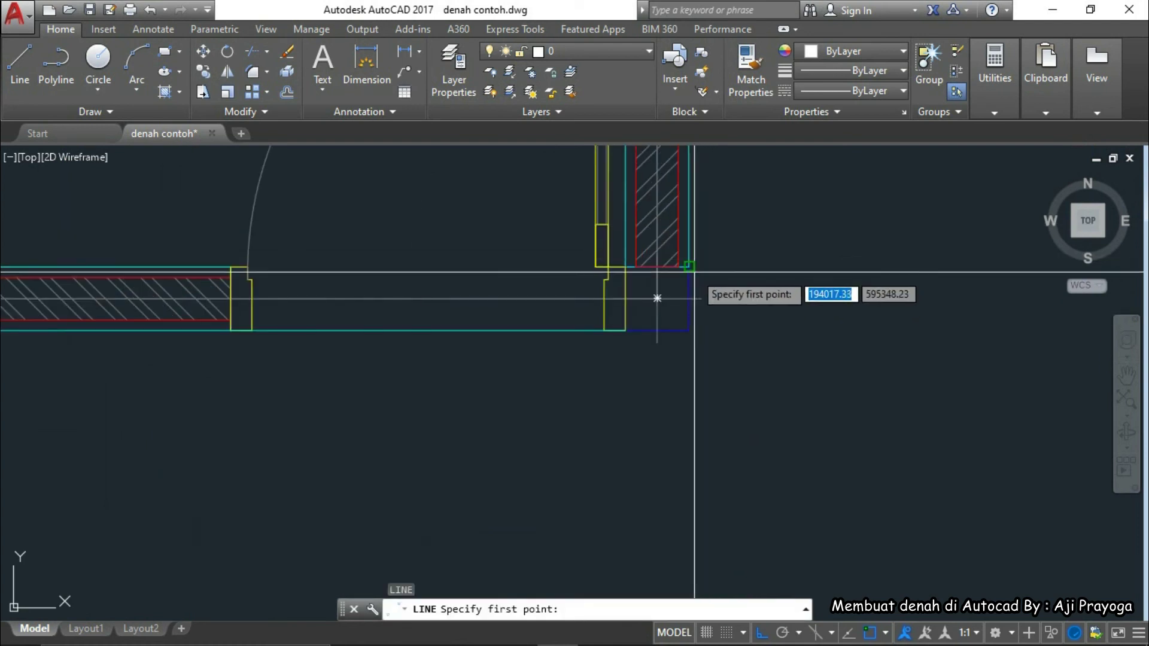
click(689, 328)
scroll(689, 328, down, 3)
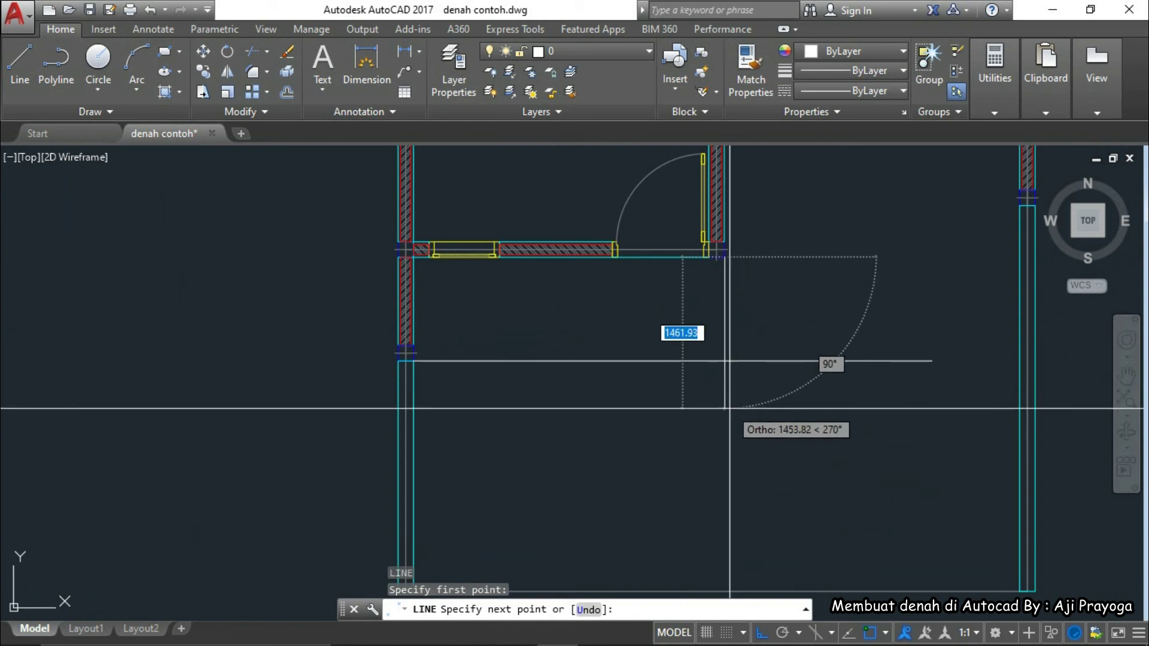
click(727, 429)
key(Escape)
Fillet the terrace's front edge and vertical side line with radius 0 into a square corner
scroll(754, 398, down, 3)
scroll(725, 412, up, 3)
scroll(726, 412, up, 5)
text(F)
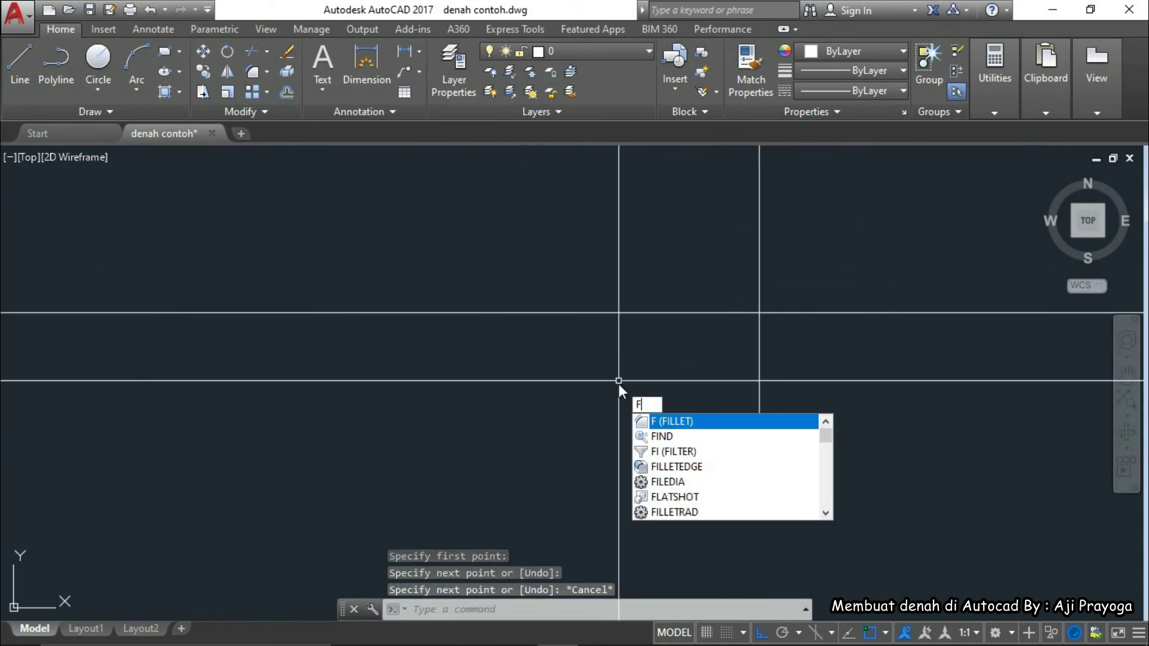
key(Return)
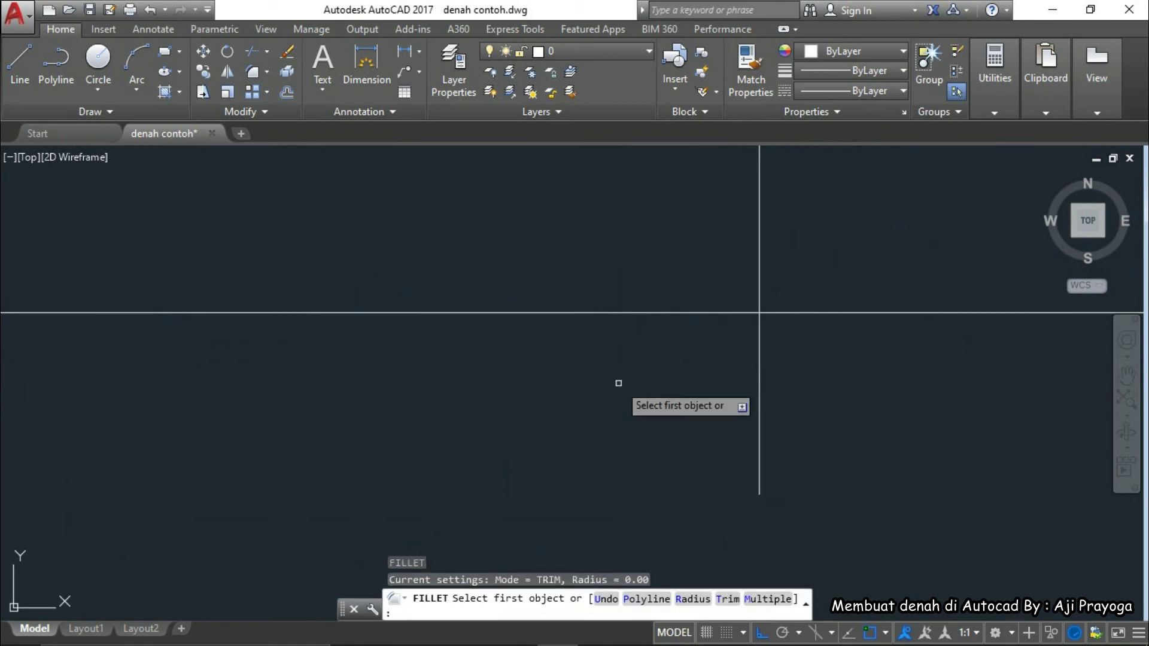
click(712, 312)
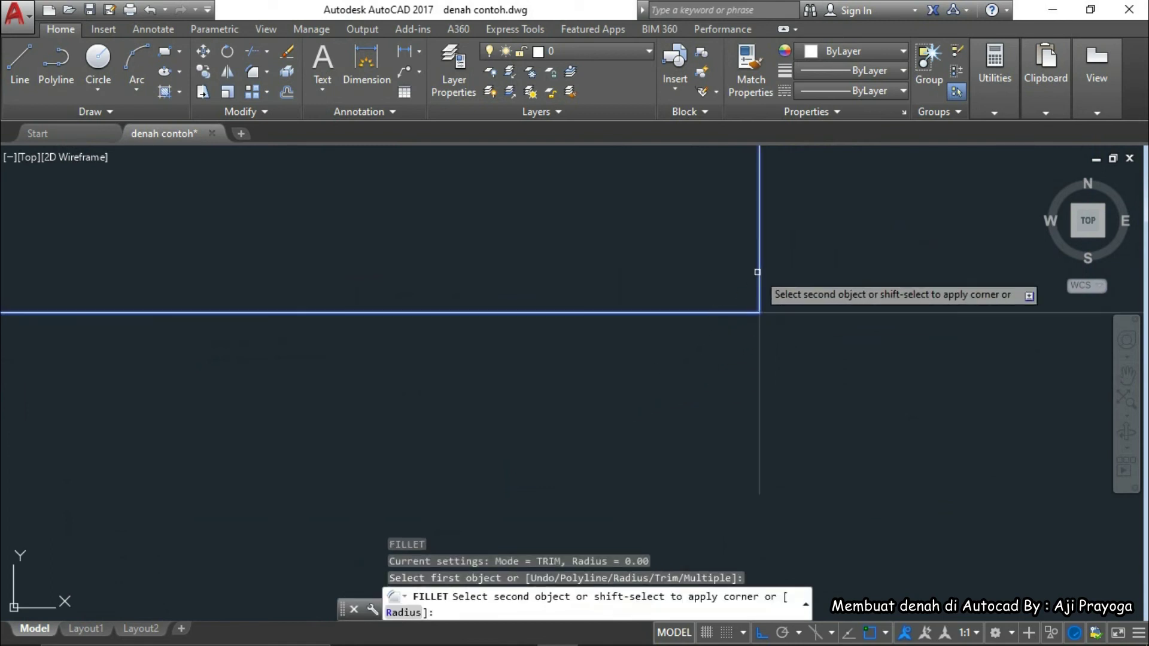
scroll(756, 269, down, 3)
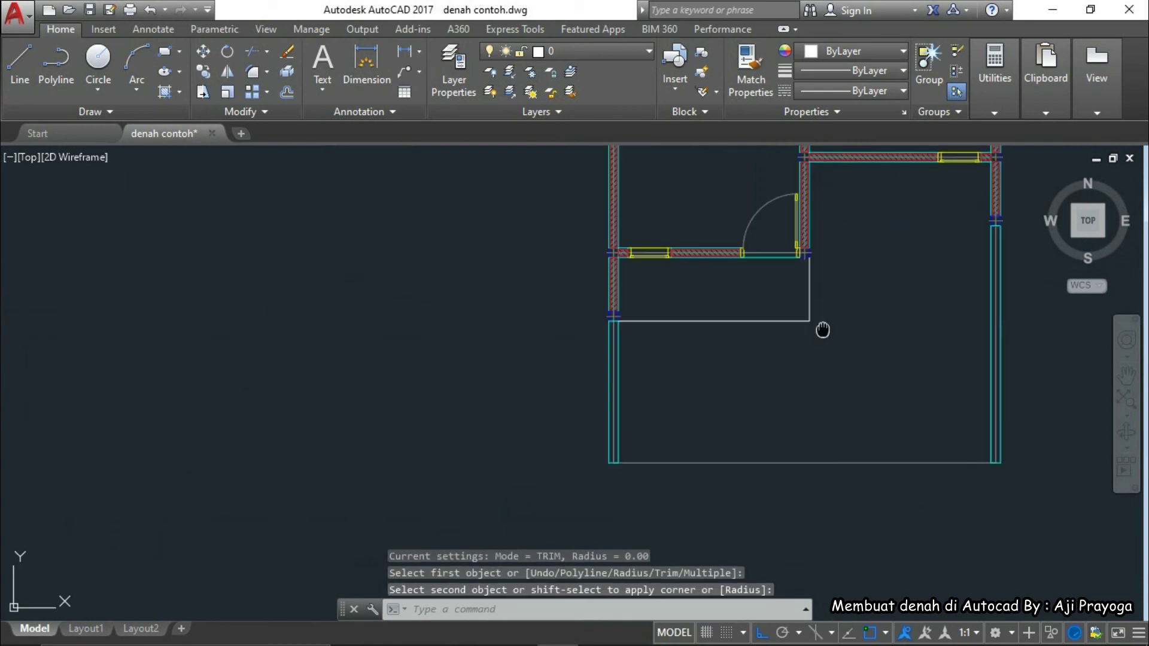
key(Escape)
key(Escape)
Examine the TERAS area and the dimension of its left side wall in the reference denah contoh.pdf in Nitro Pro
scroll(638, 372, up, 2)
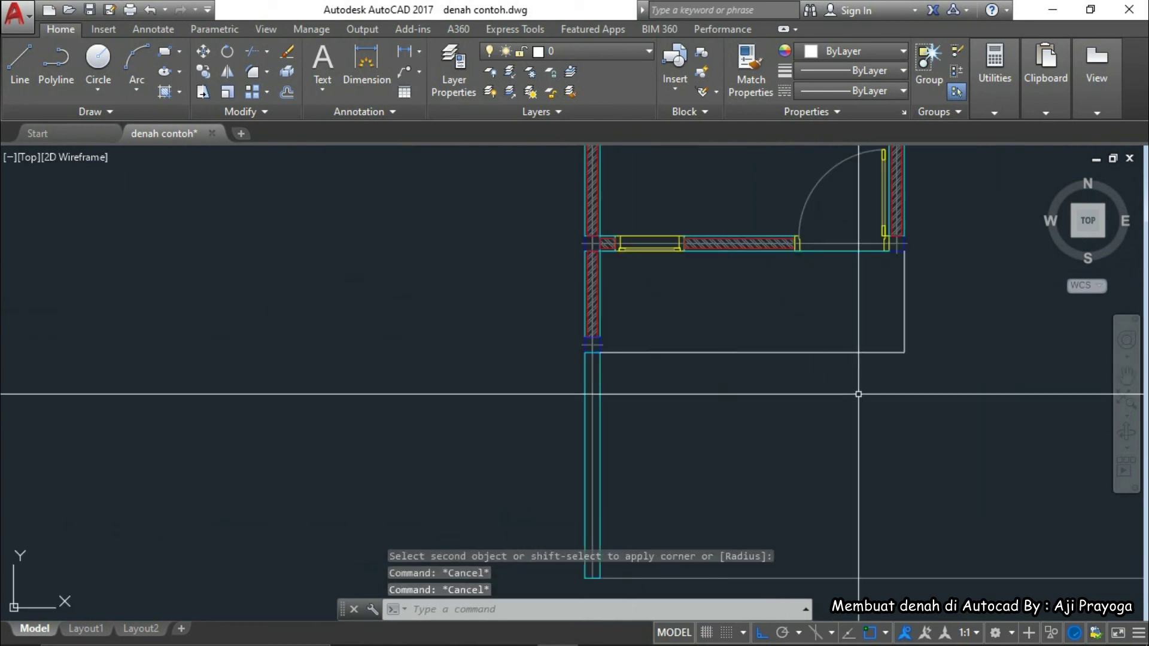
click(598, 631)
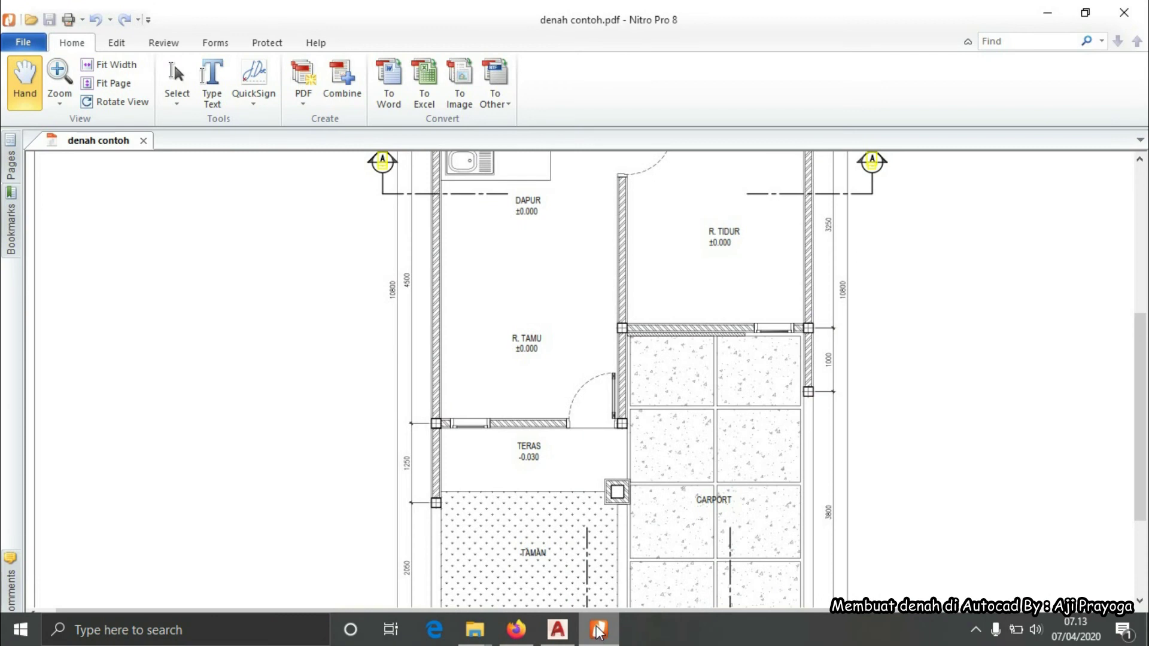
scroll(407, 516, up, 2)
scroll(414, 510, down, 2)
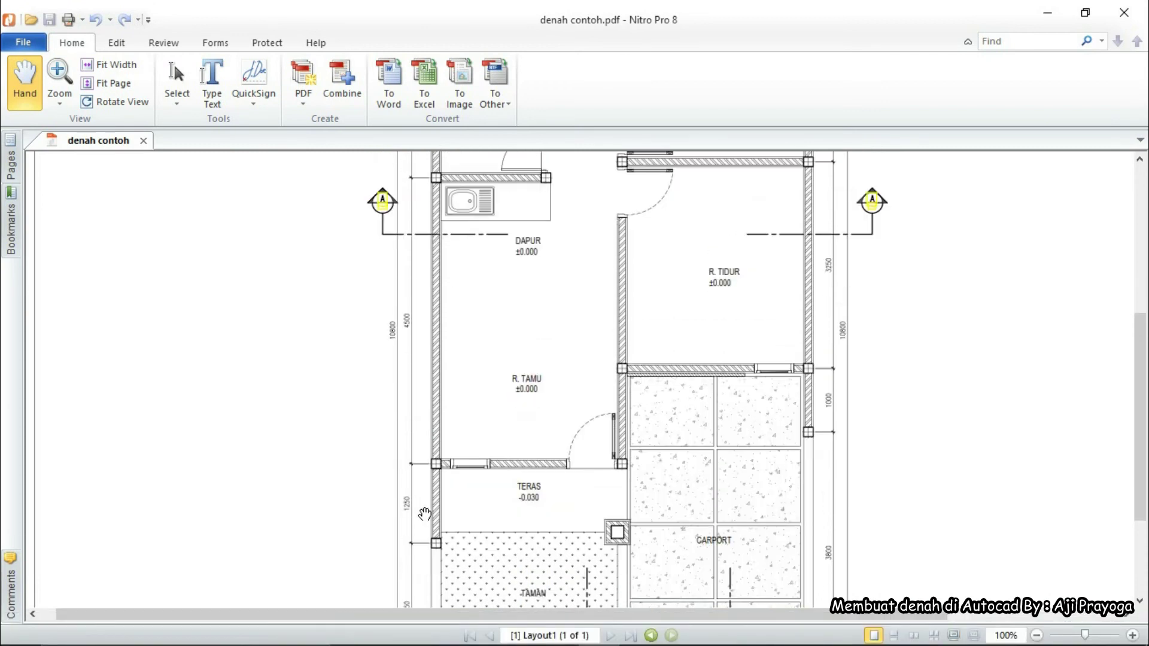
scroll(423, 511, down, 2)
ctrl+scroll(419, 509, up, 3)
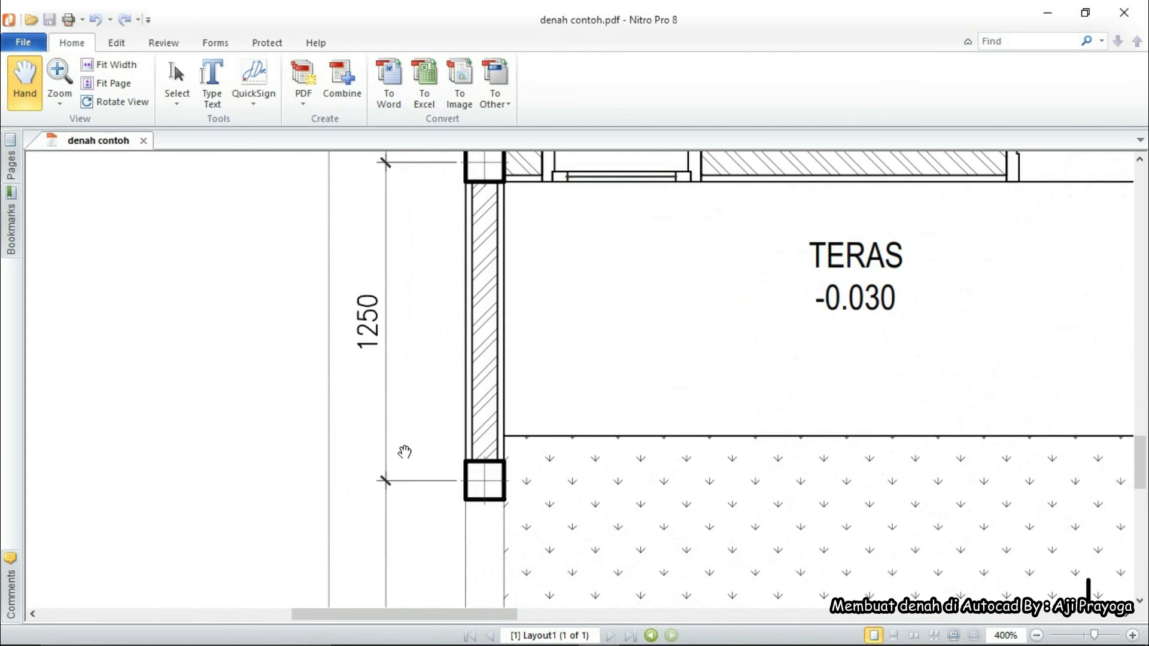
ctrl+scroll(404, 452, down, 2)
ctrl+scroll(398, 417, down, 2)
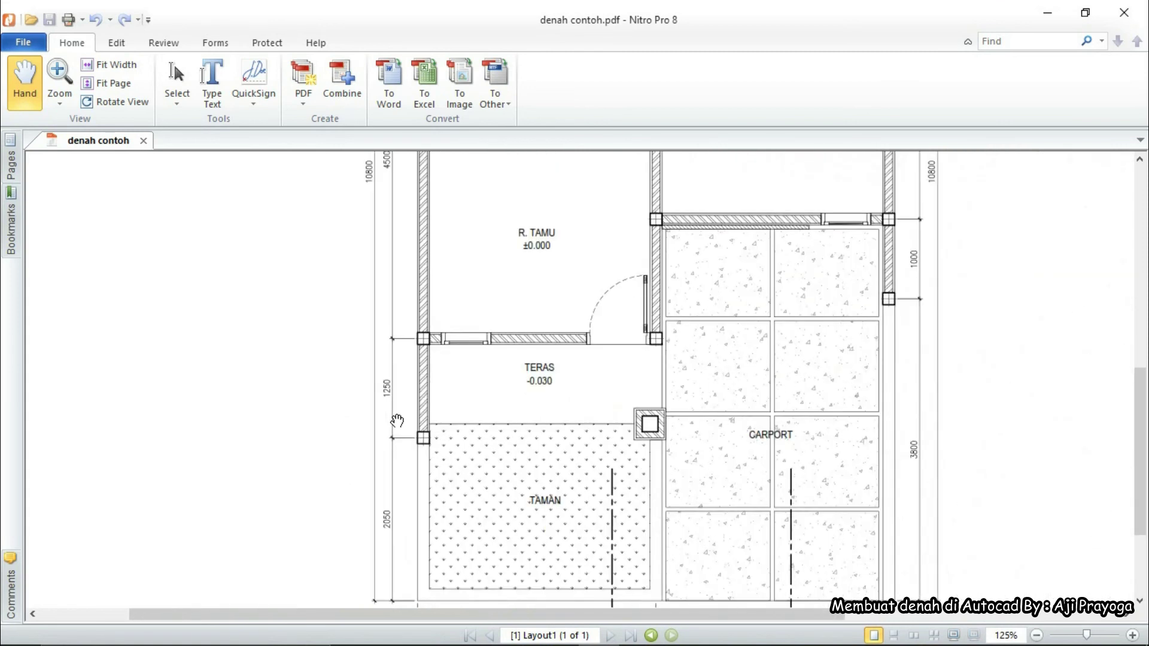
Switch back to AutoCAD and measure the distance between the two column midpoints along the left terrace wall
click(1047, 13)
mouse_move(556, 422)
middle_down()
mouse_move(569, 422)
mouse_move(545, 353)
mouse_move(570, 388)
middle_up()
key(Escape)
key(Escape)
key(Escape)
text(di)
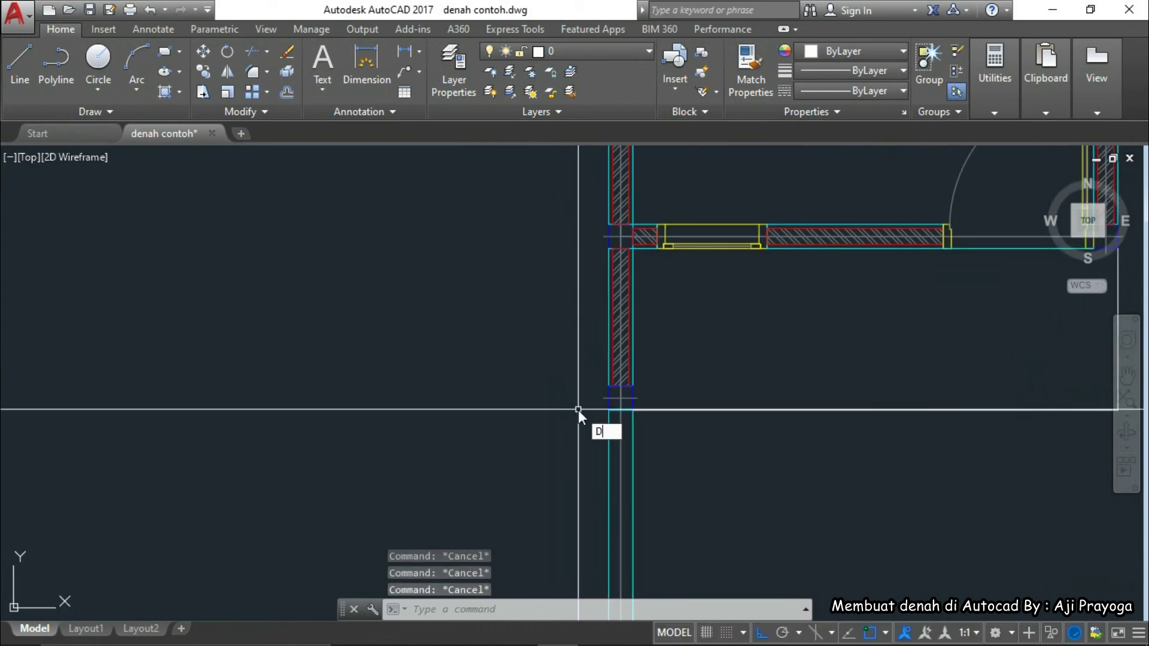
key(Return)
scroll(610, 251, up, 4)
click(605, 260)
mouse_move(606, 254)
middle_down()
mouse_move(625, 326)
mouse_move(619, 428)
middle_up()
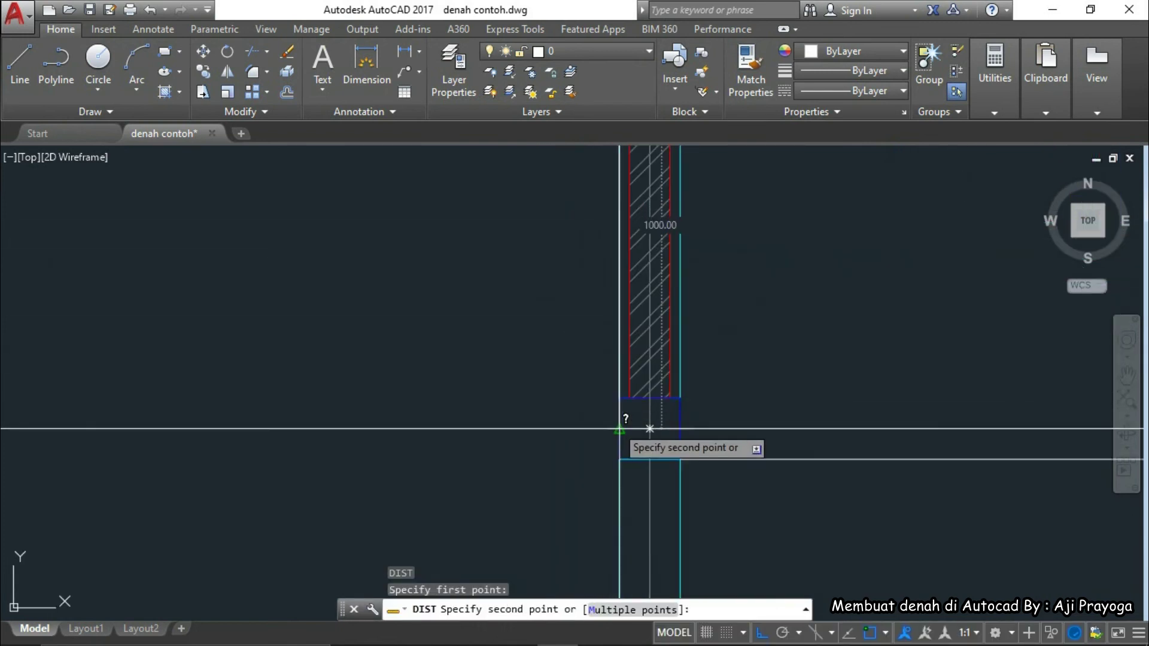
key(Escape)
Recheck the left terrace wall's dimension in the reference PDF in Nitro Pro
click(601, 637)
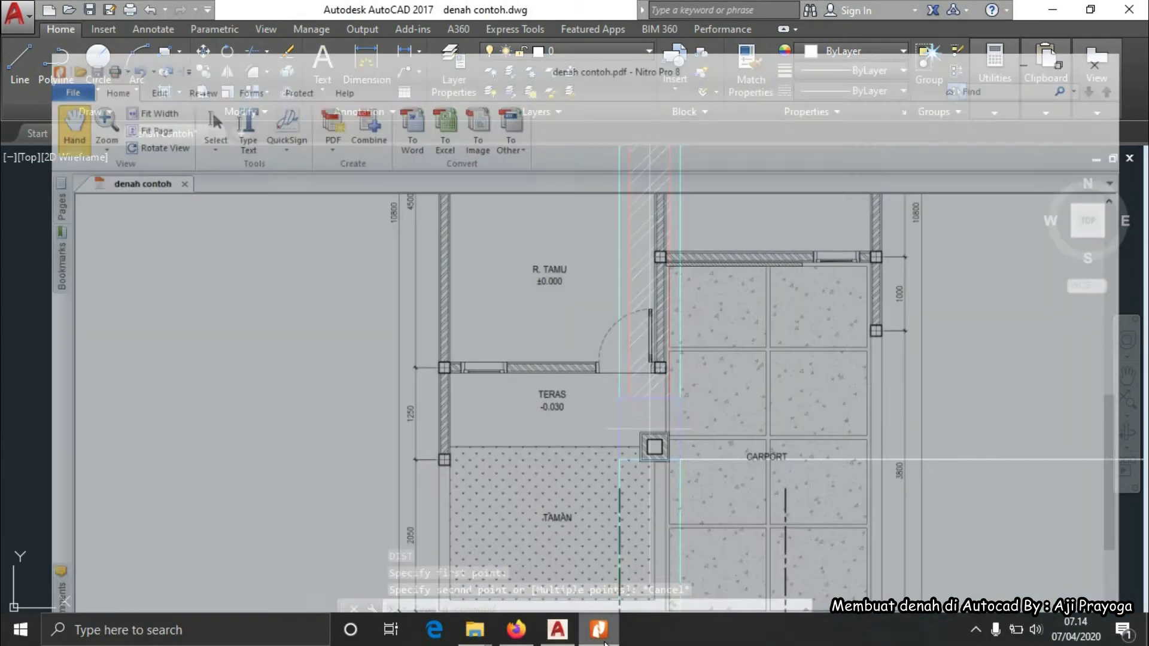
ctrl+scroll(402, 401, up, 3)
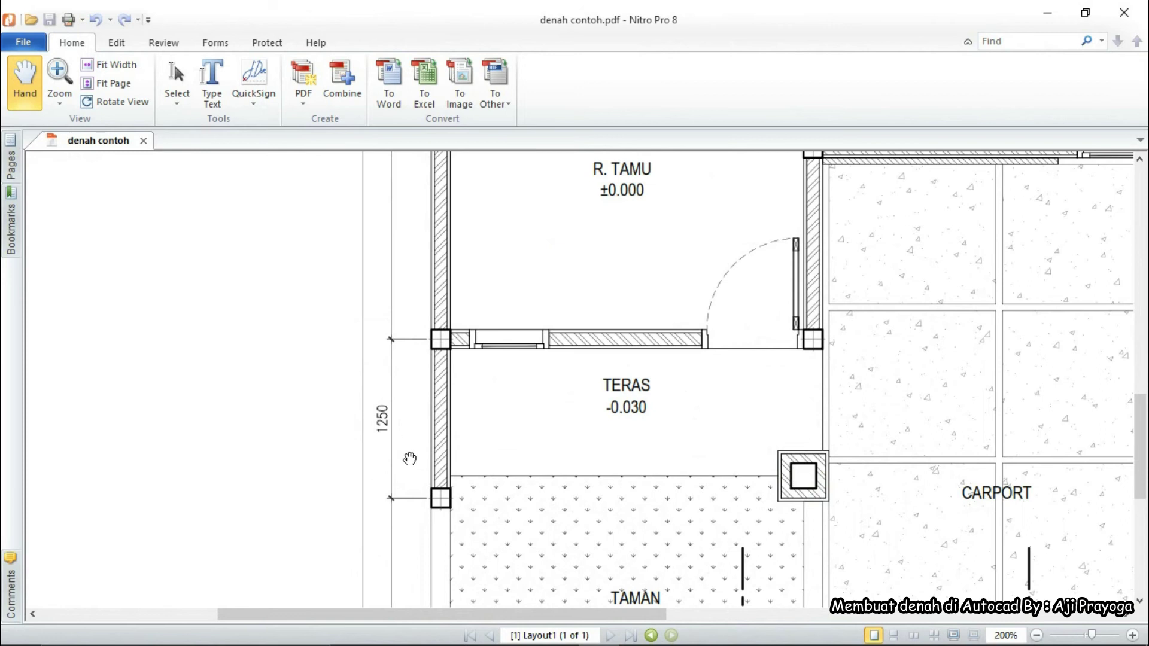
click(1047, 13)
Switch back to AutoCAD and stretch the lower end of the left terrace wall 250 downward, excluding the terrace's front edge line from the selection
scroll(736, 393, down, 3)
key(Escape)
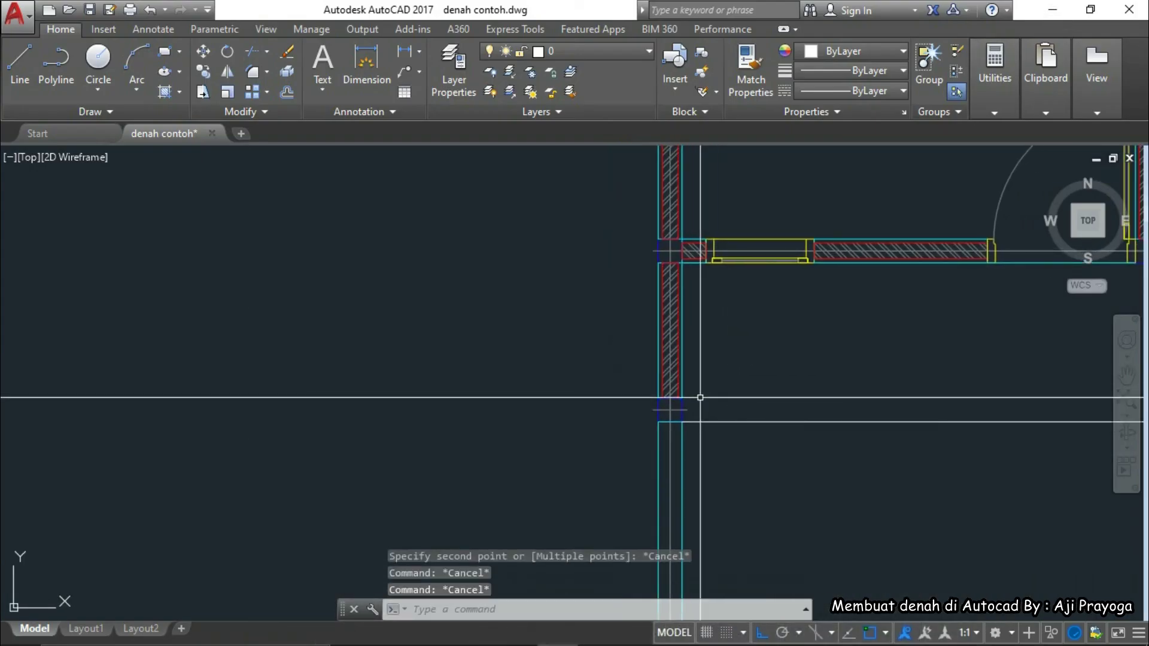
scroll(700, 398, down, 2)
middle_drag(699, 398, 650, 354)
scroll(656, 342, up, 2)
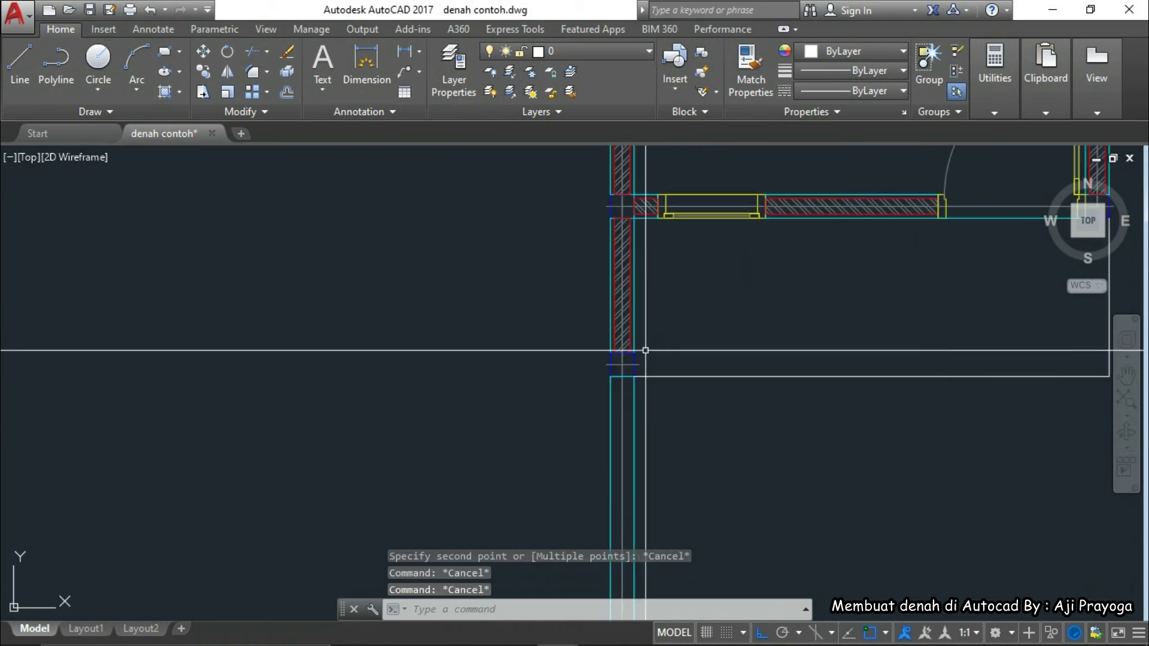
click(679, 325)
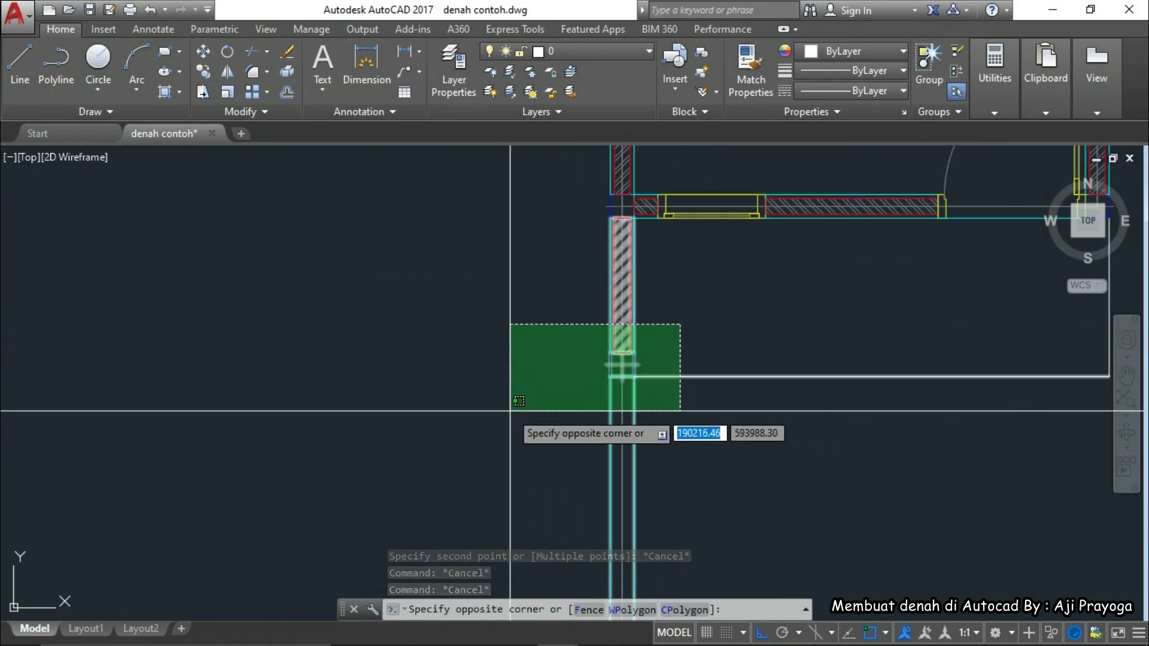
click(572, 415)
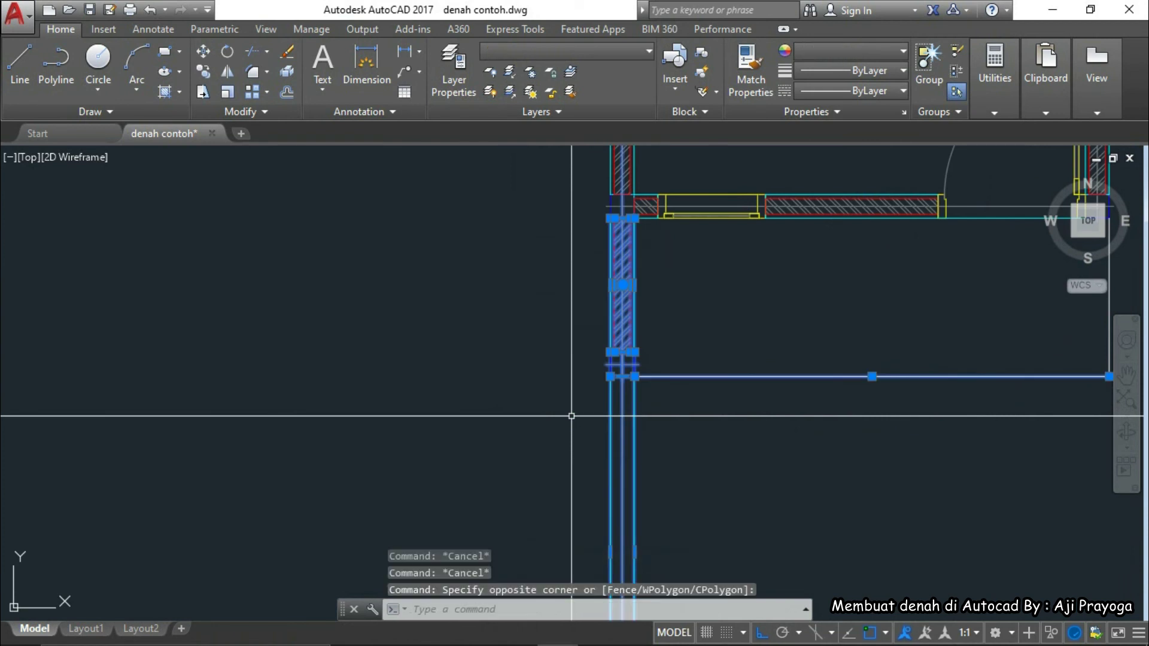
scroll(744, 390, up, 3)
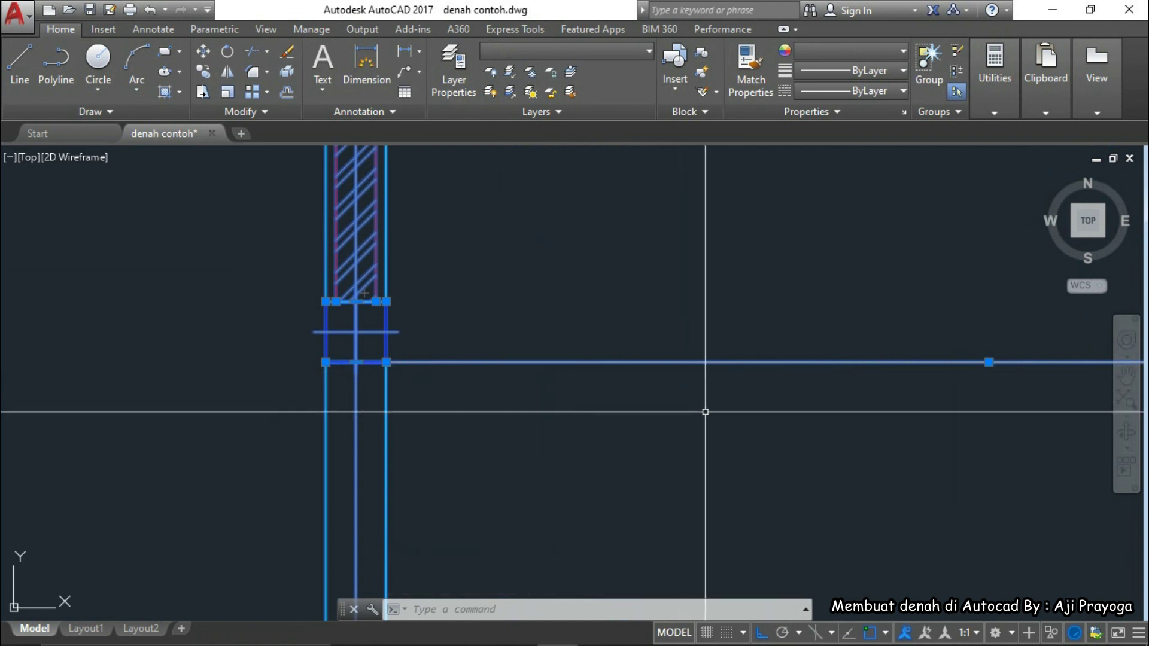
shift+click(737, 362)
scroll(730, 383, down, 3)
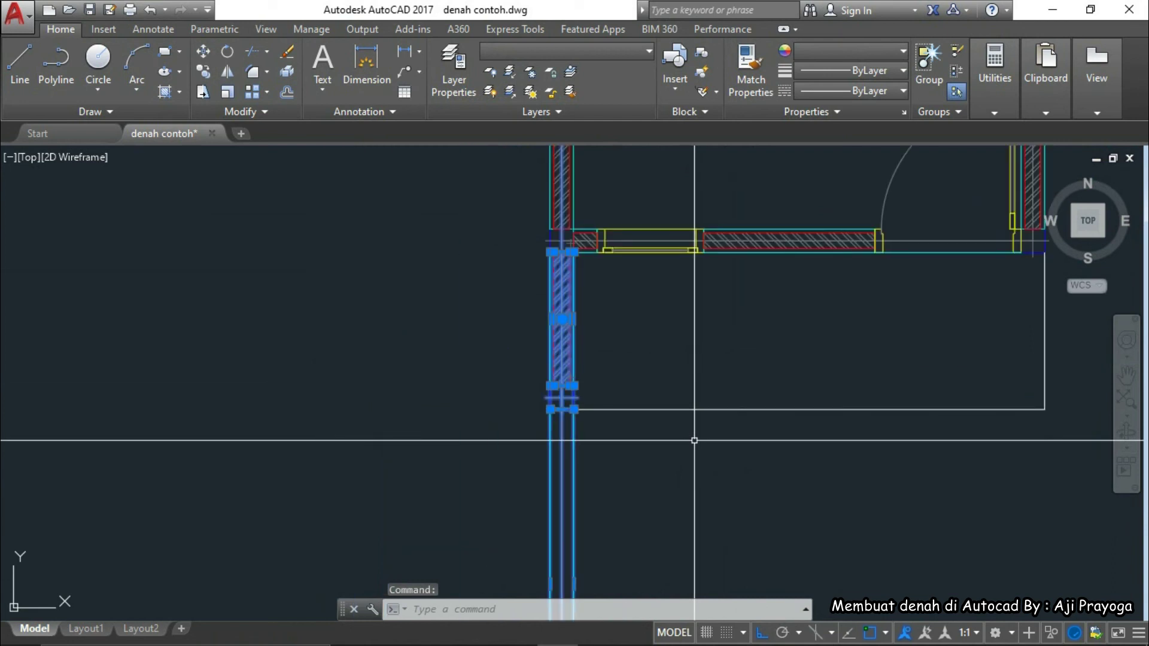
middle_drag(694, 440, 618, 449)
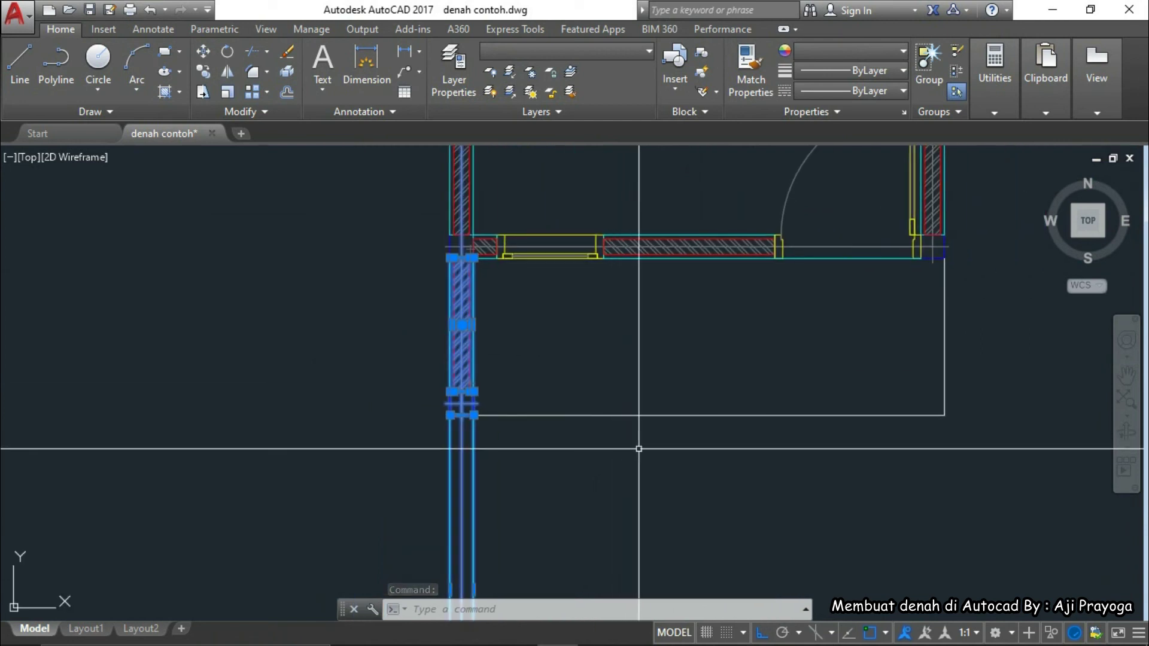
scroll(488, 406, up, 4)
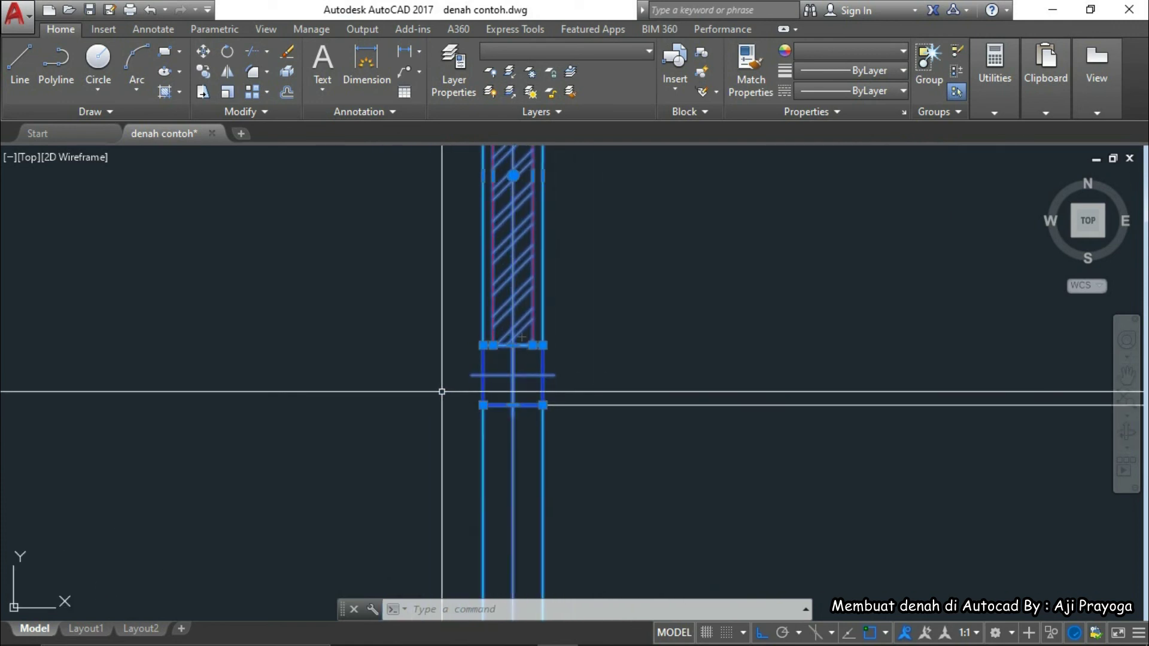
text(s)
key(Return)
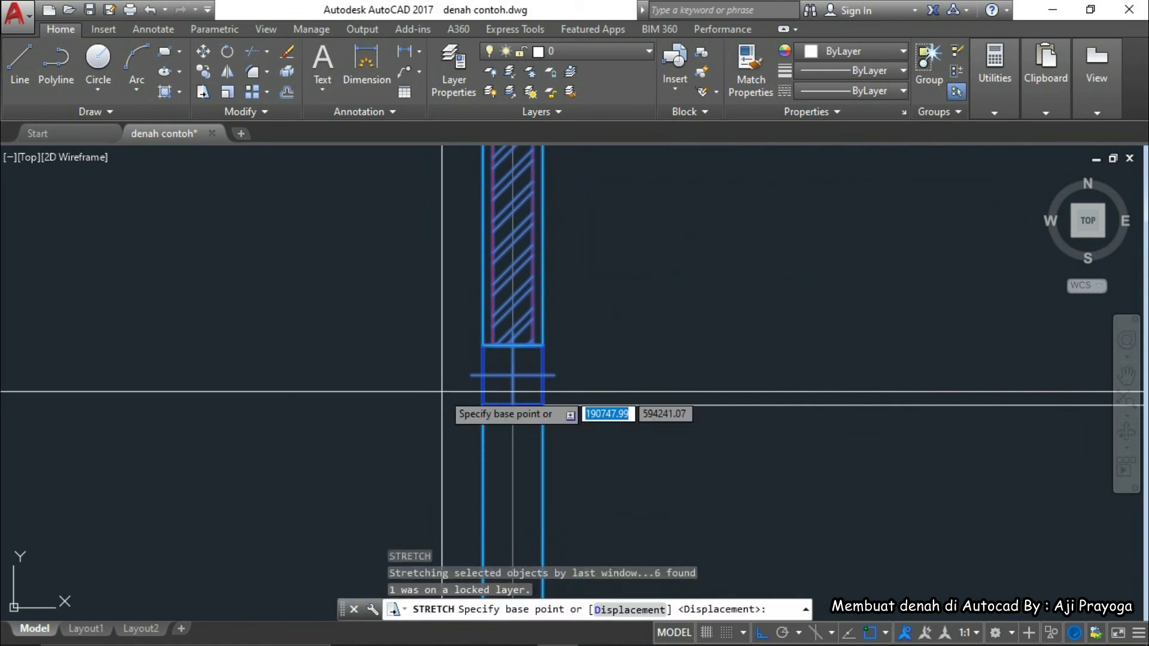
click(417, 380)
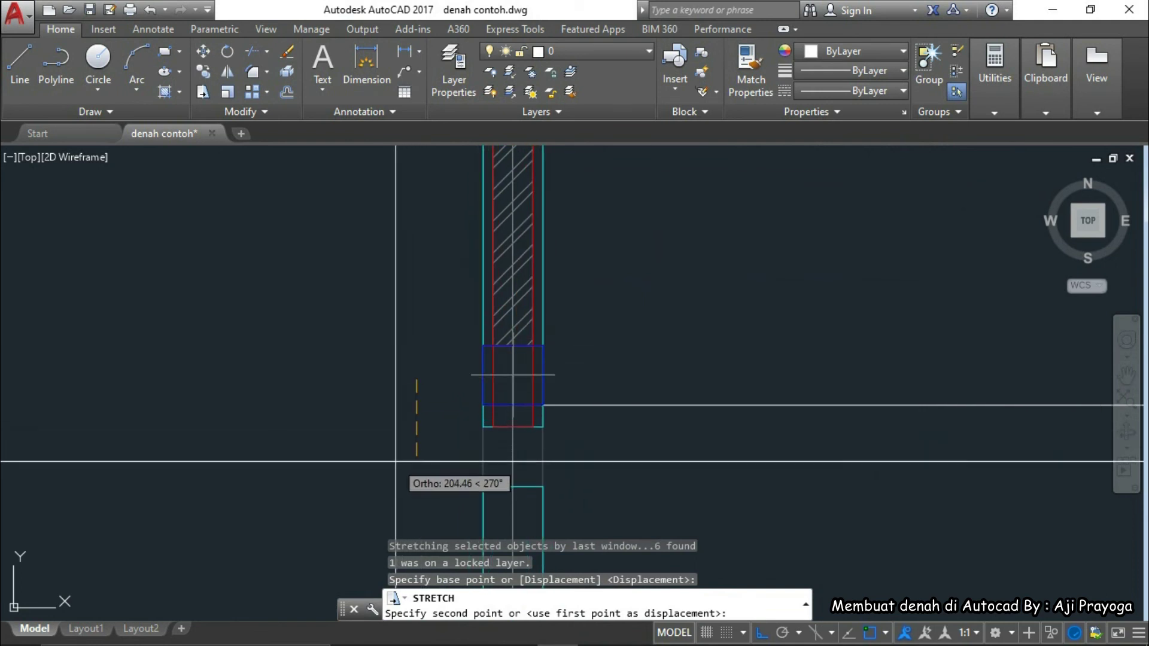
text(250)
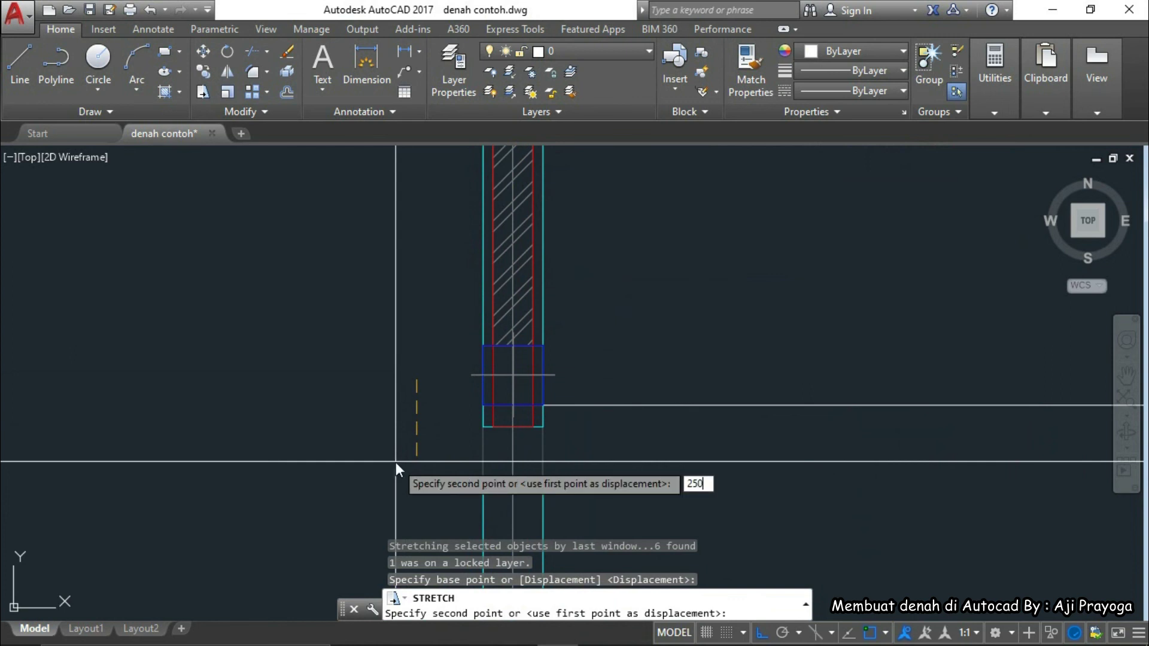
key(Return)
Move the column of the left terrace wall straight down 250 onto the stretched wall's lower end
scroll(550, 419, down, 3)
scroll(566, 351, up, 4)
click(554, 326)
middle_drag(608, 319, 661, 314)
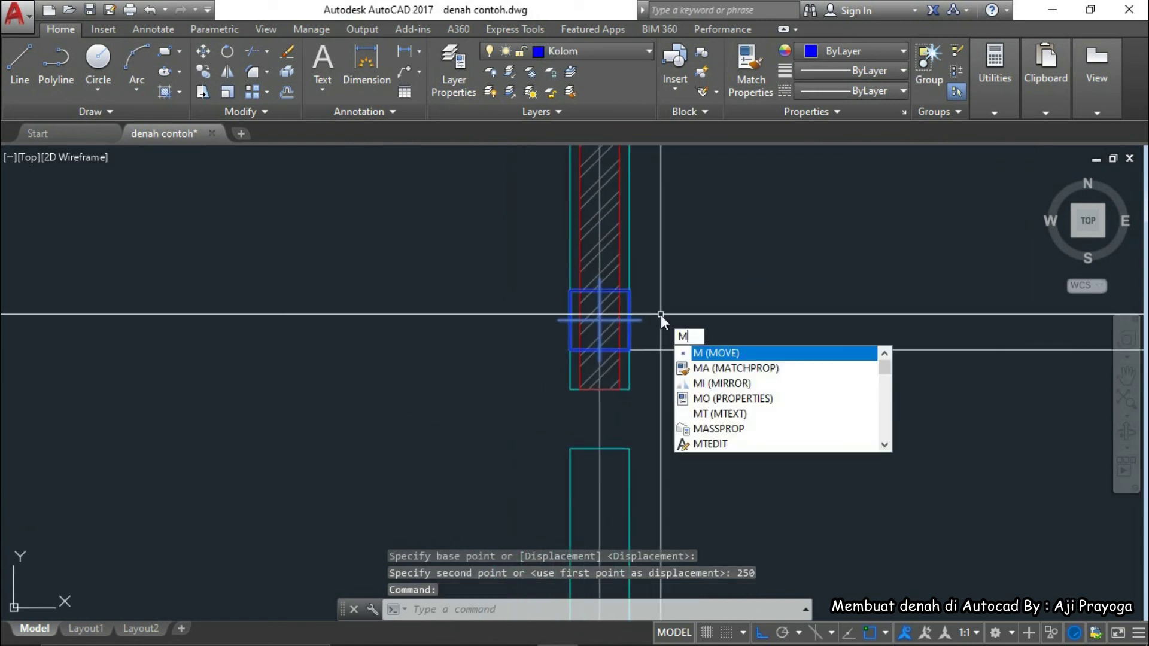
key(Return)
click(598, 172)
scroll(652, 389, up, 2)
scroll(608, 366, down, 1)
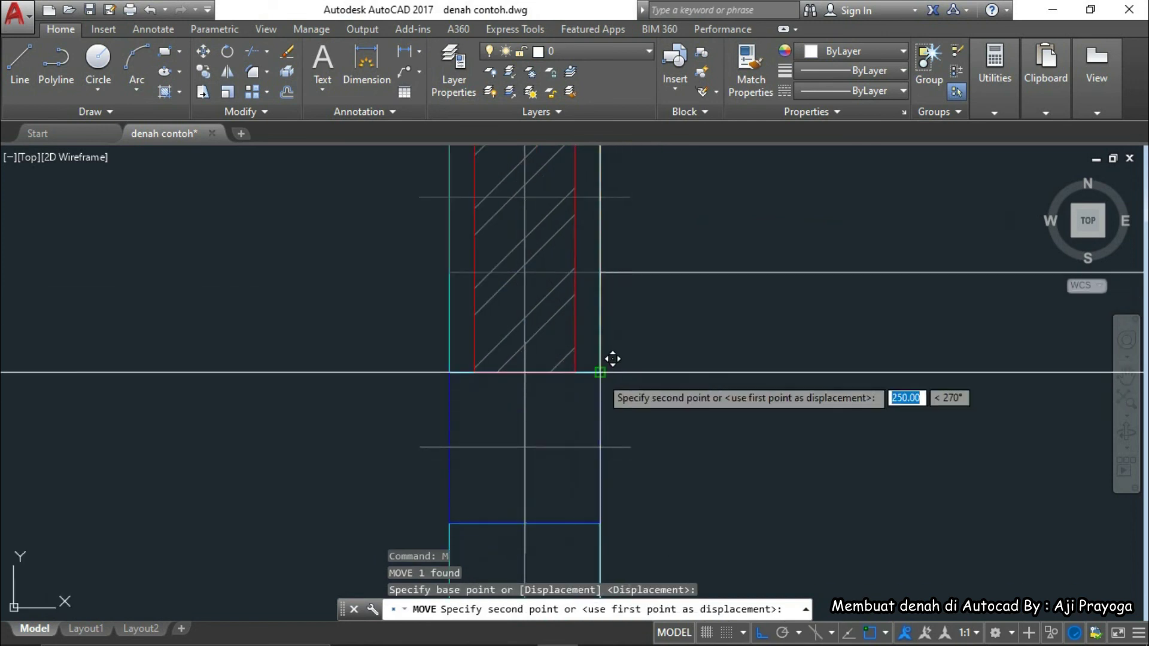
click(603, 366)
scroll(641, 423, down, 3)
scroll(735, 453, down, 2)
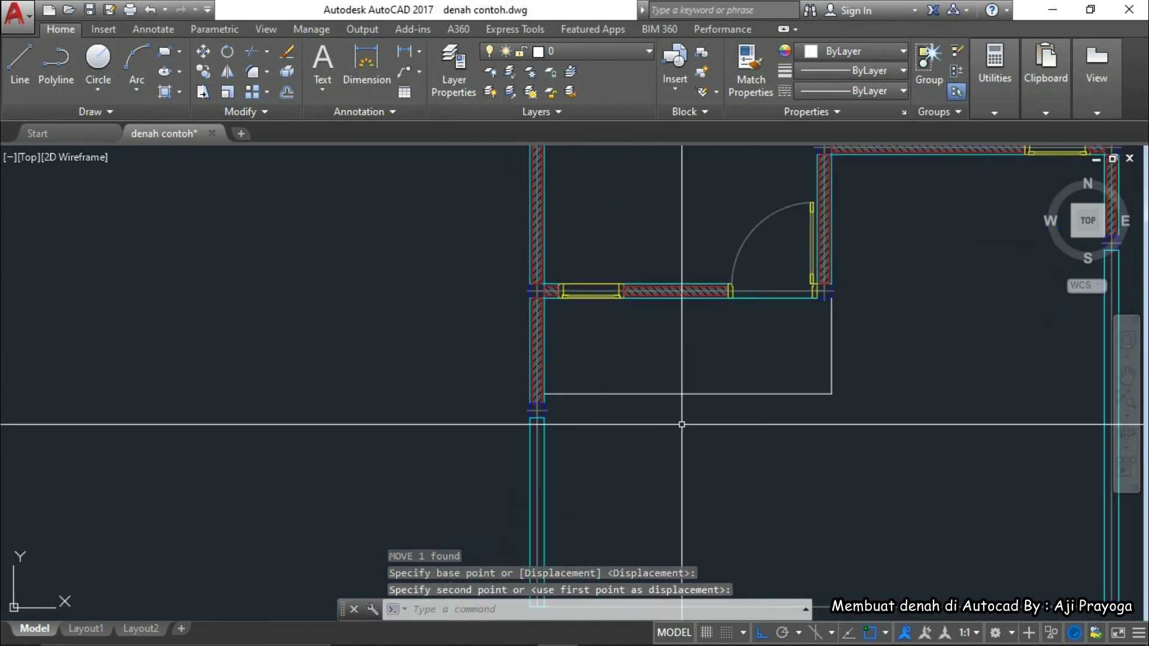
Match the properties of the terrace's side line and front edge to the cyan threshold line below the front door
text(MA)
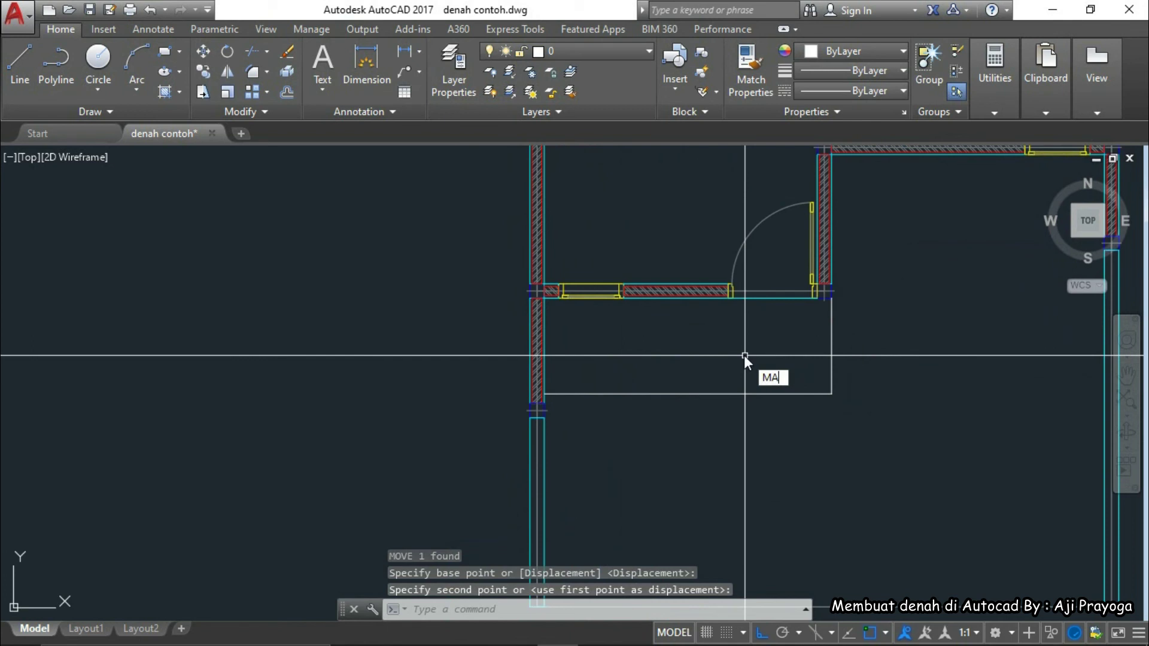
key(Return)
click(749, 298)
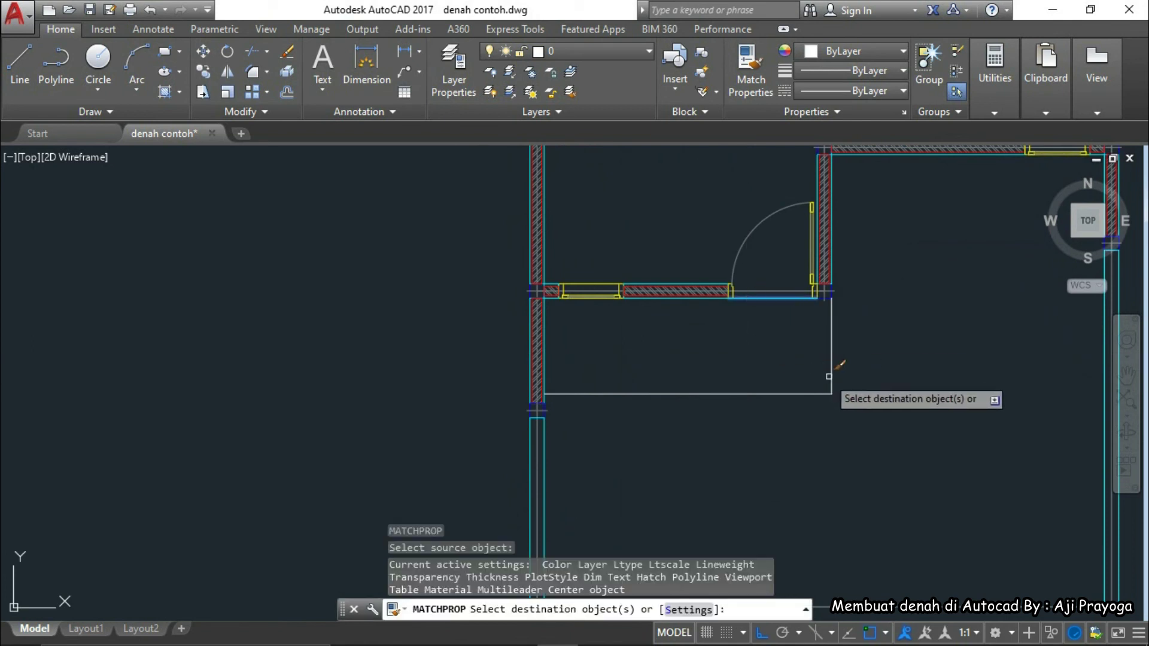
scroll(851, 379, up, 2)
click(850, 380)
click(796, 412)
scroll(786, 428, down, 2)
middle_drag(785, 428, 515, 397)
key(Escape)
key(Escape)
Draw a 200 by 200 rectangle in the empty area to the right of the floor plan
scroll(761, 448, down, 2)
scroll(776, 451, up, 2)
scroll(720, 429, down, 2)
middle_drag(810, 410, 690, 464)
text(R)
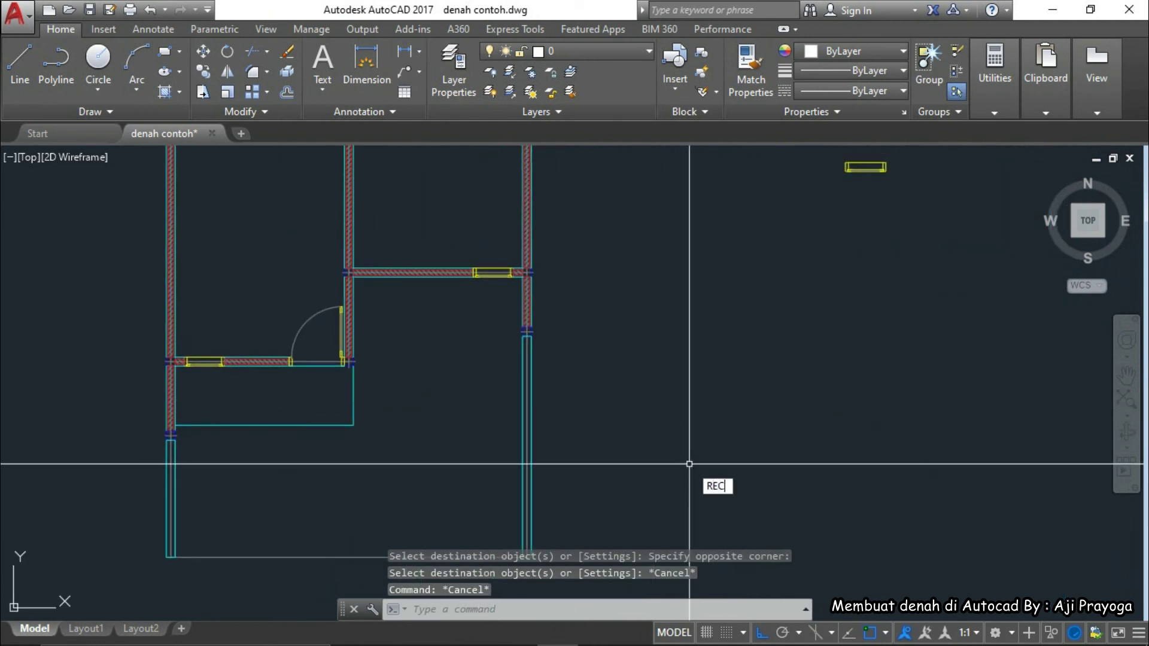
text(EC)
key(Return)
scroll(666, 462, up, 2)
key(Escape)
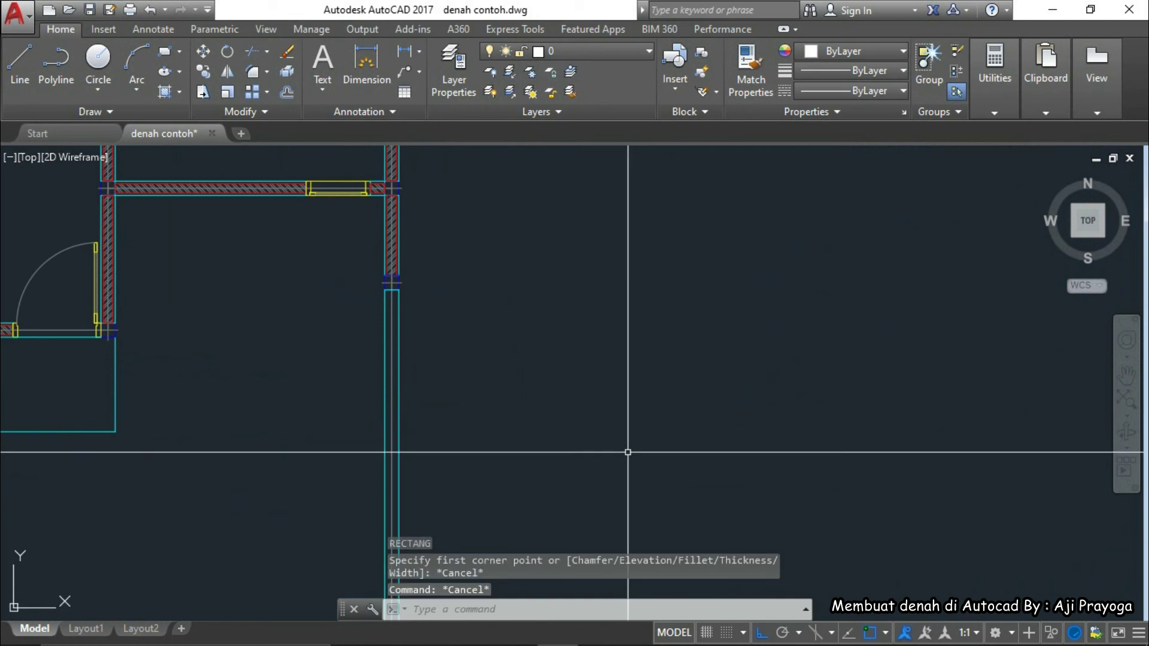
text(REC)
key(Return)
click(631, 390)
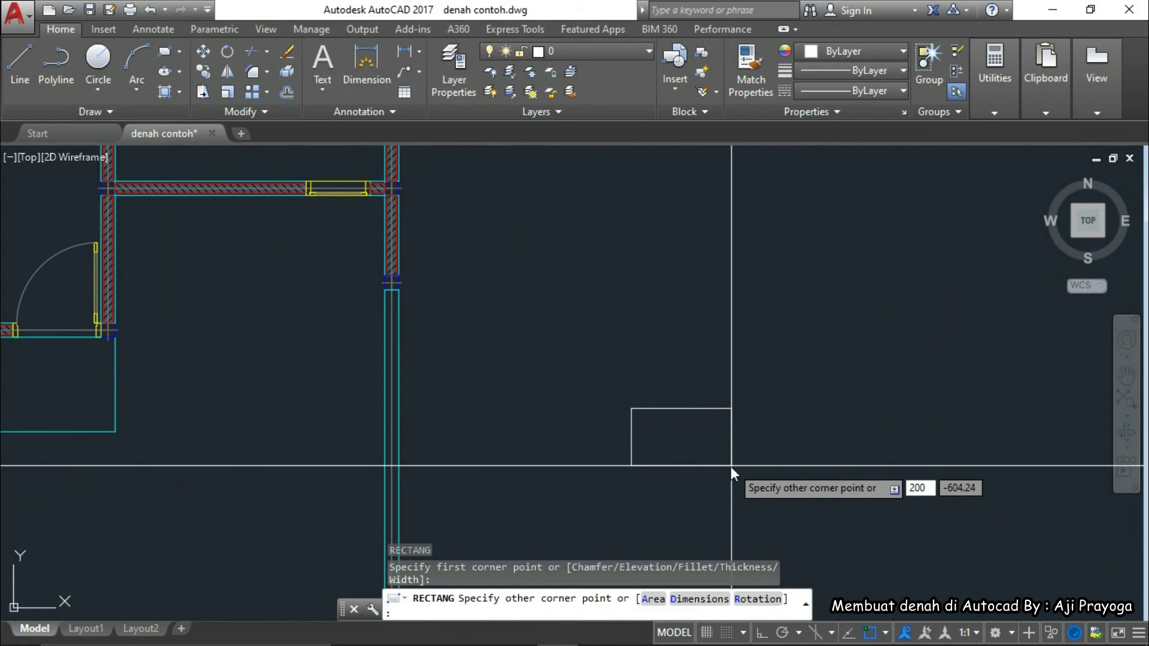
key(Tab)
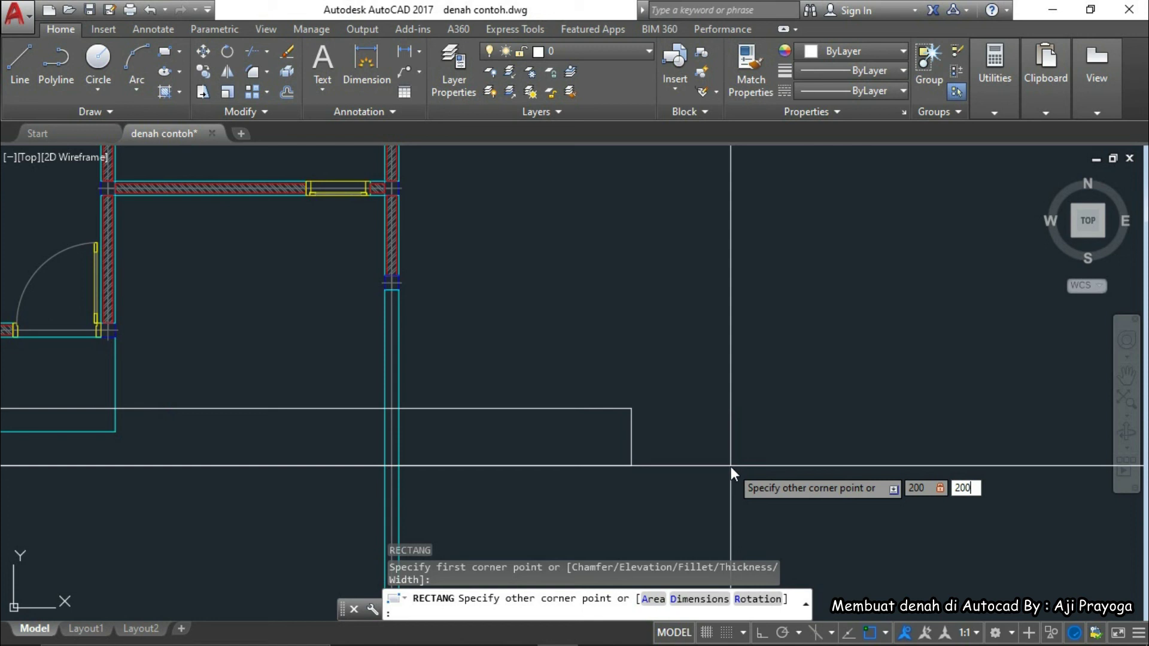
text(200)
key(Return)
scroll(649, 401, up, 5)
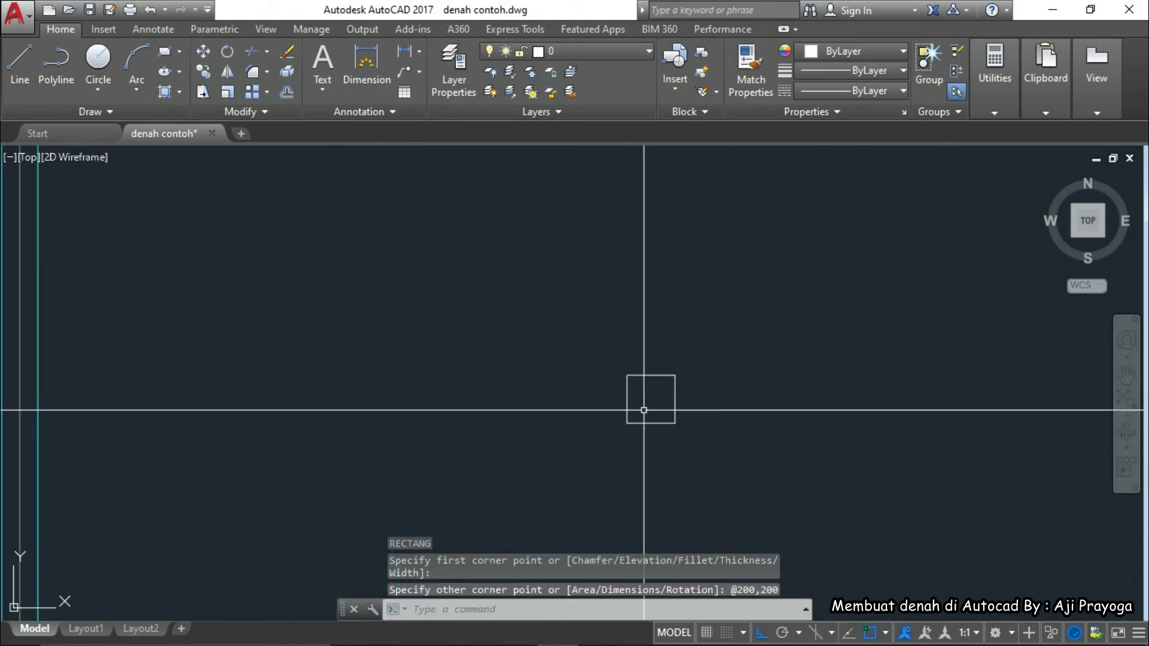
Offset the 200 by 200 square outward by 50
middle_drag(648, 409, 680, 438)
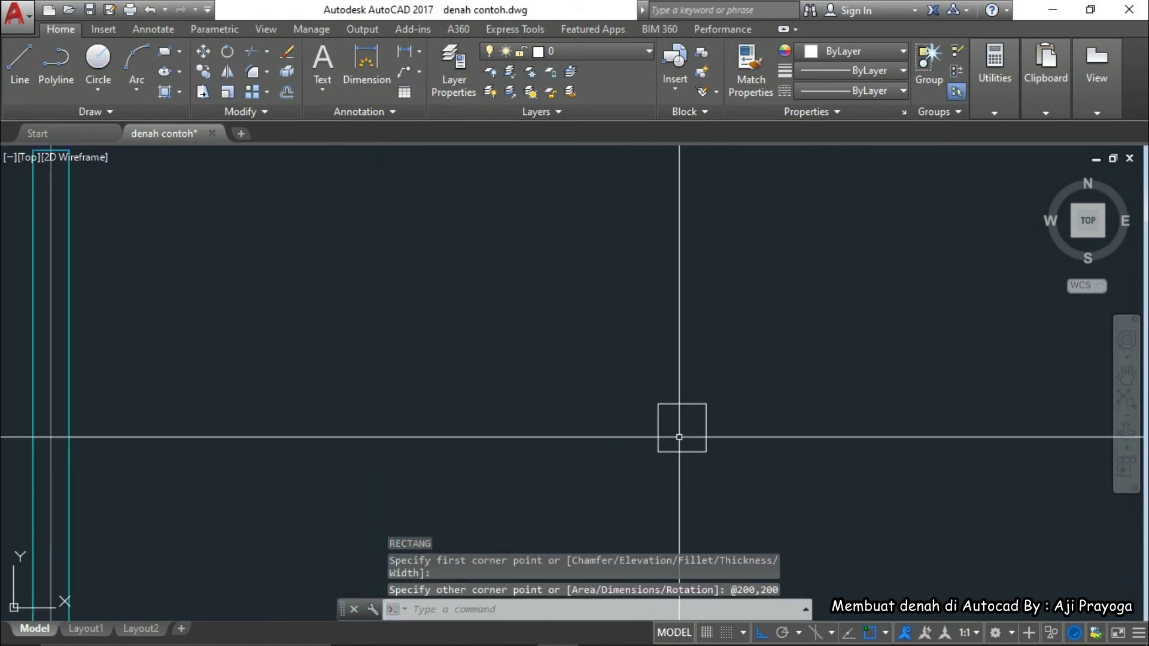
key(Return)
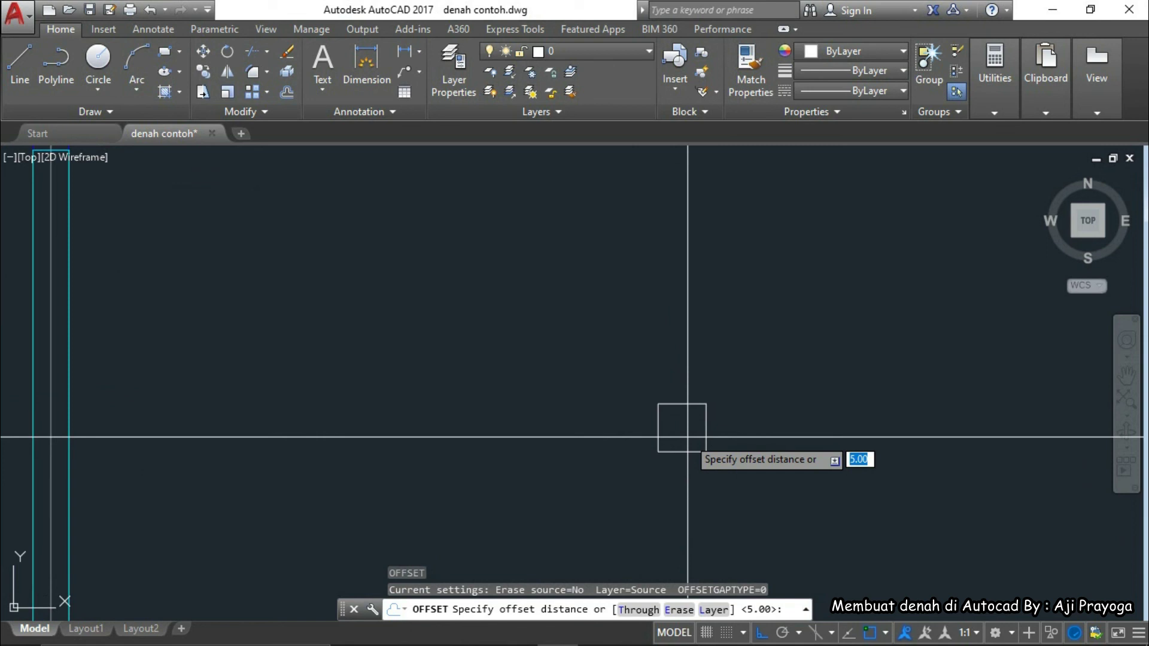
text(50)
key(Return)
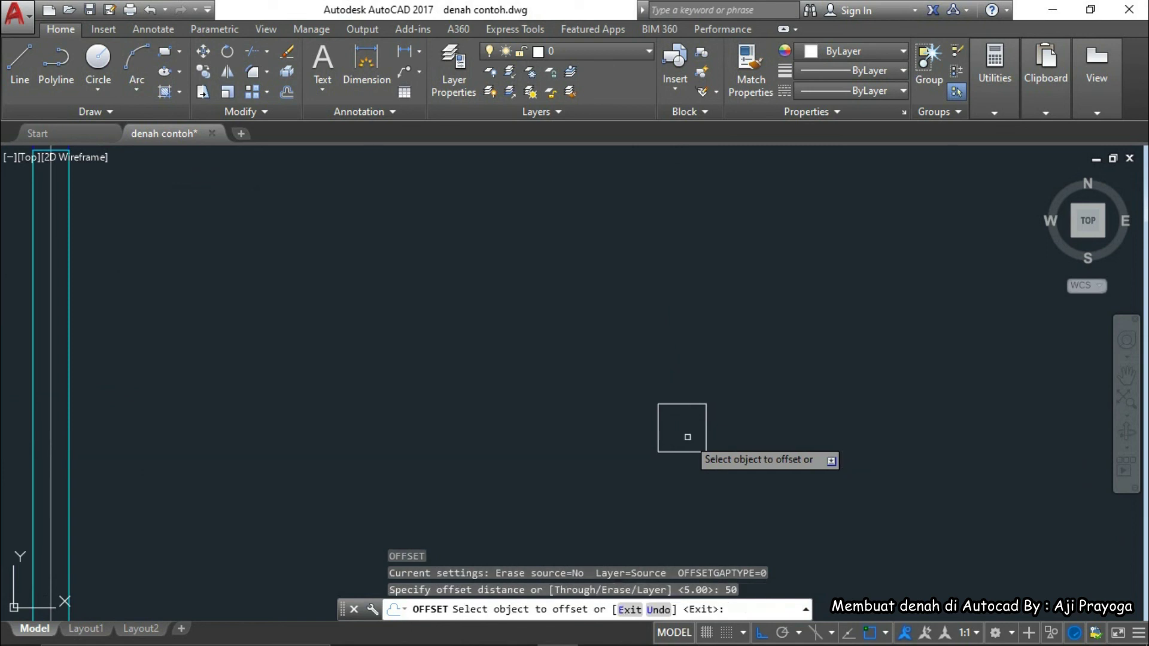
click(659, 437)
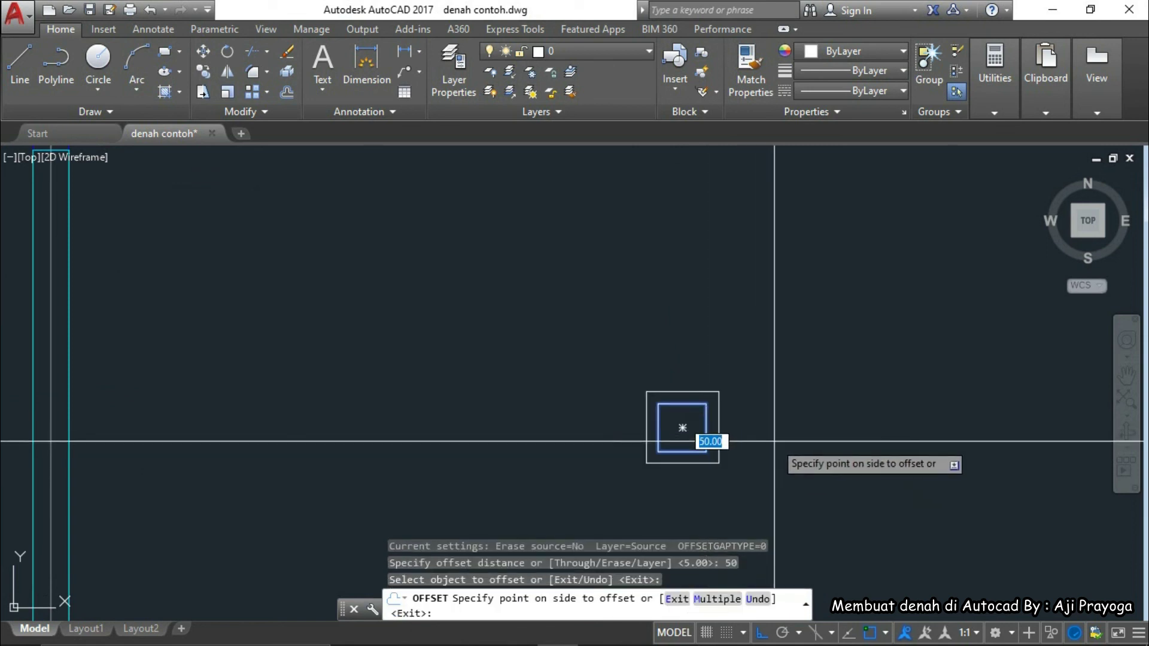
click(760, 439)
scroll(778, 464, down, 4)
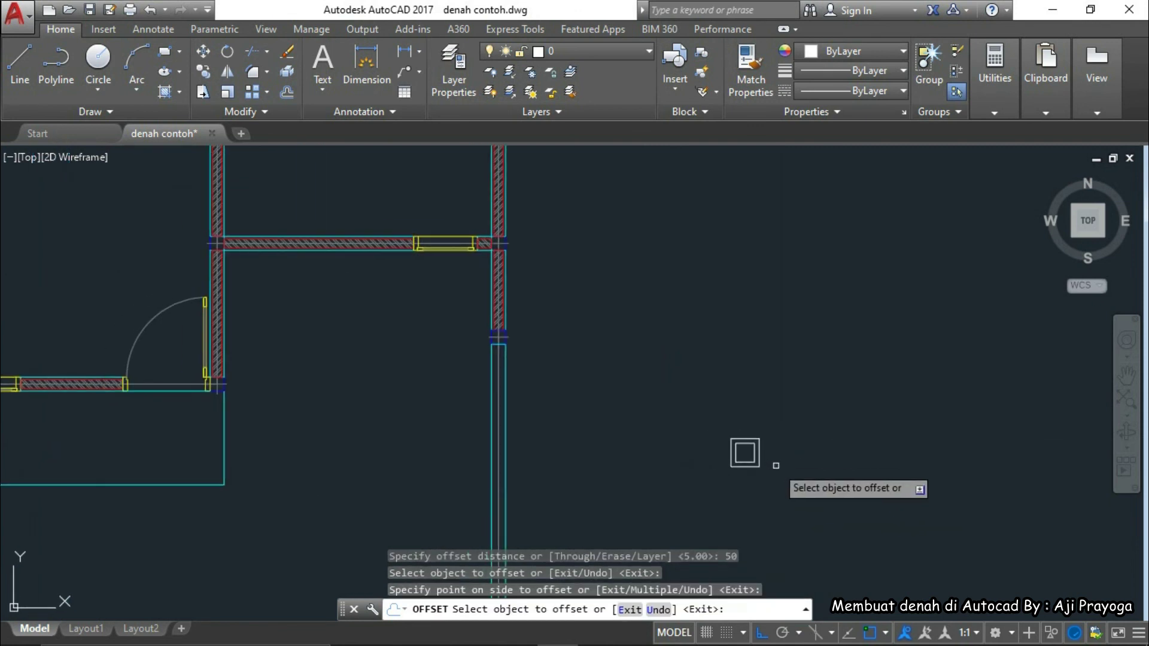
key(Escape)
Offset the outer square outward by 10 to add a thin finish outline
scroll(772, 462, up, 5)
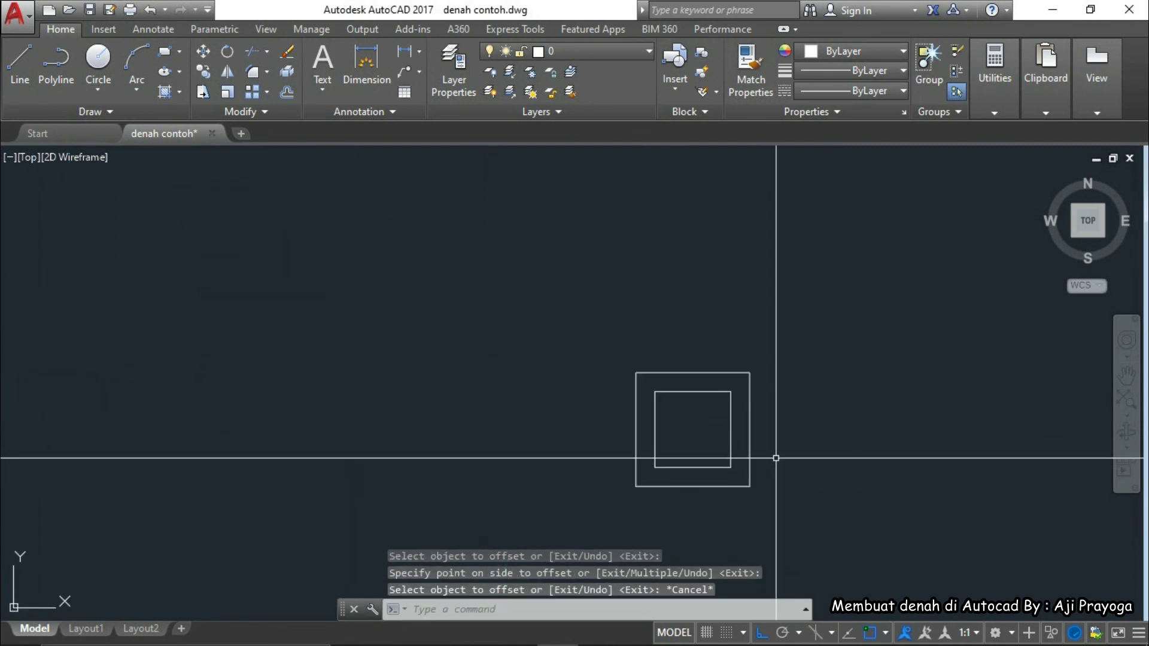
key(Return)
text(10)
key(Return)
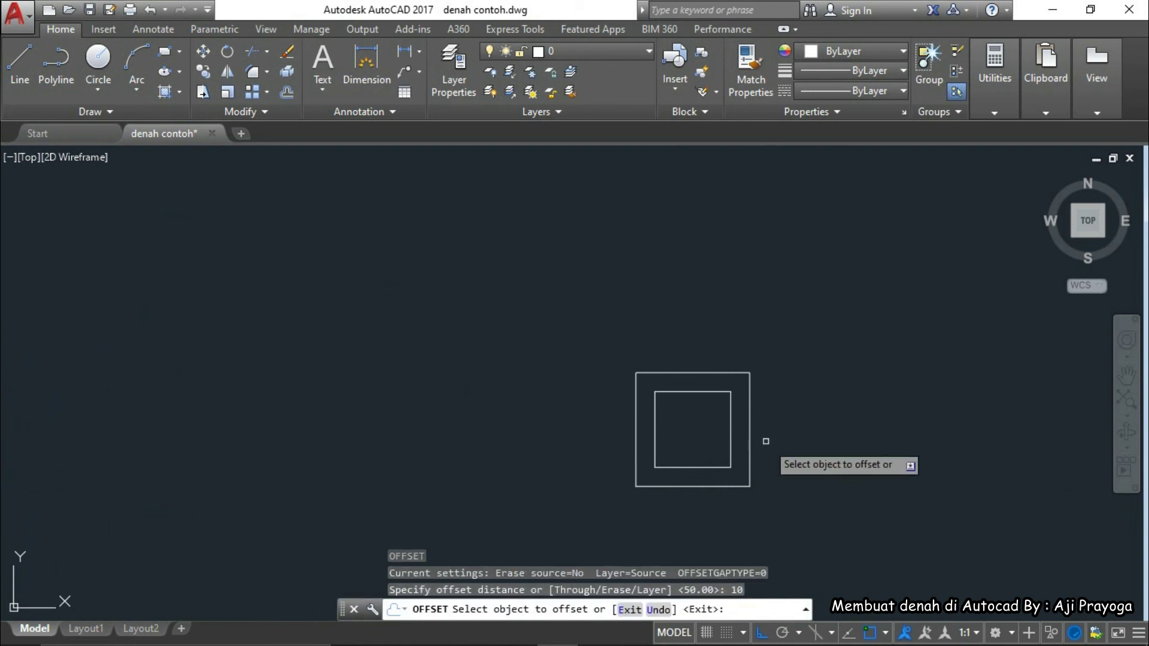
click(752, 434)
click(802, 455)
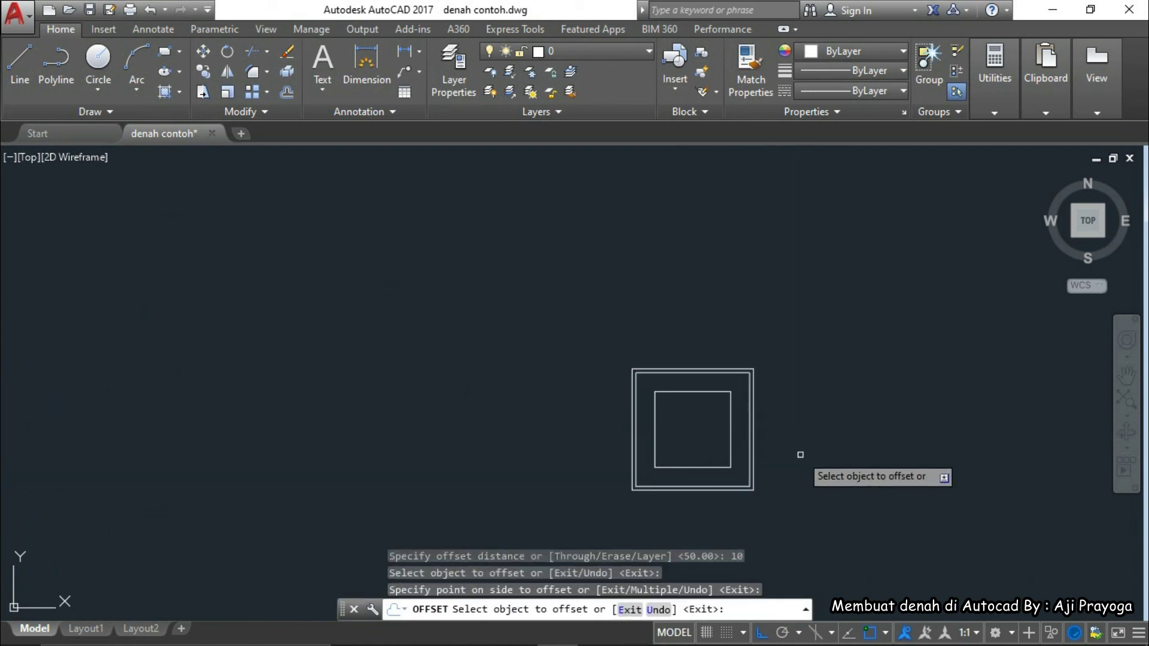
key(Escape)
key(Escape)
key(Escape)
Hatch the band between the inner and middle squares with the ANSI31 pattern at scale 150
middle_drag(779, 460, 841, 455)
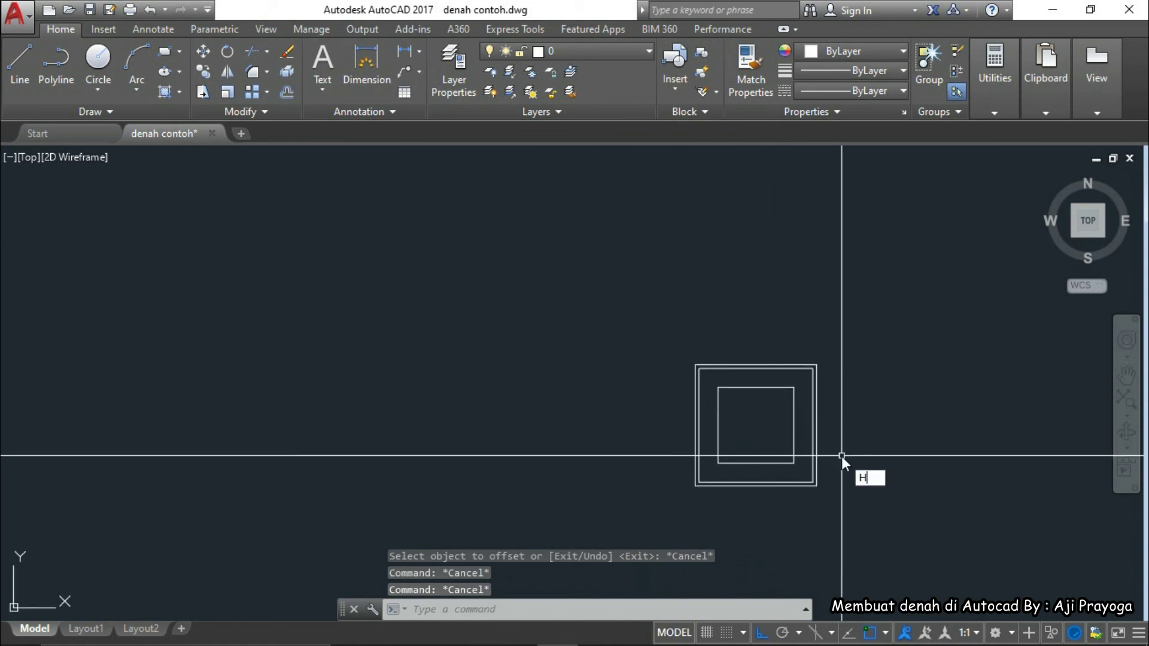
text(h)
key(Return)
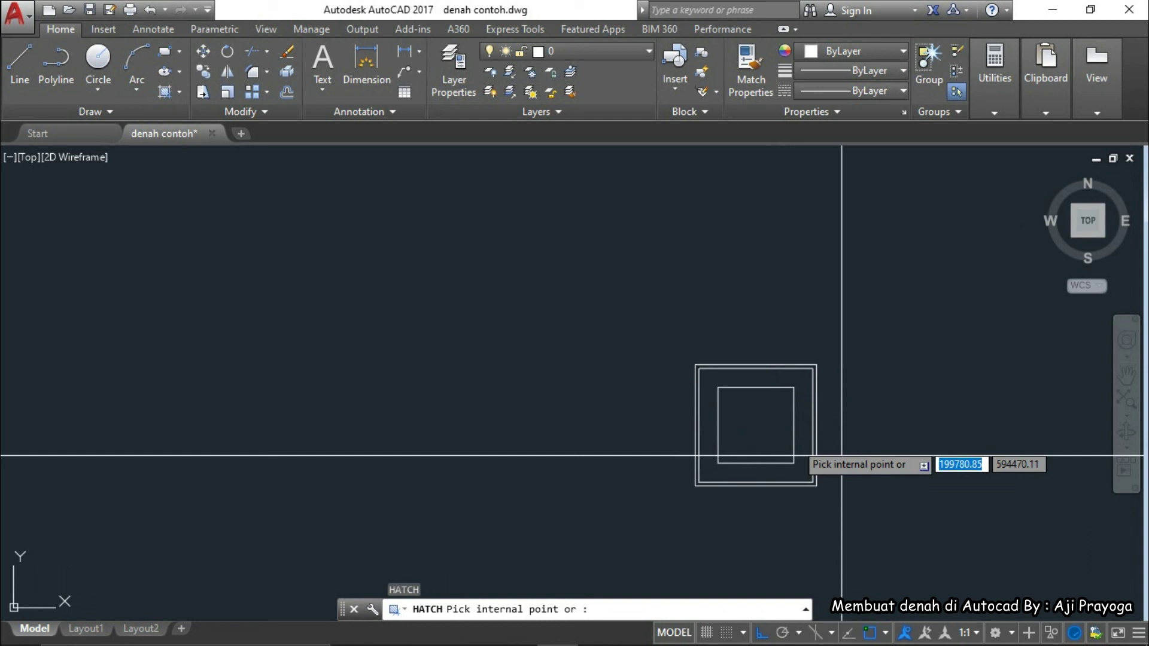
click(809, 397)
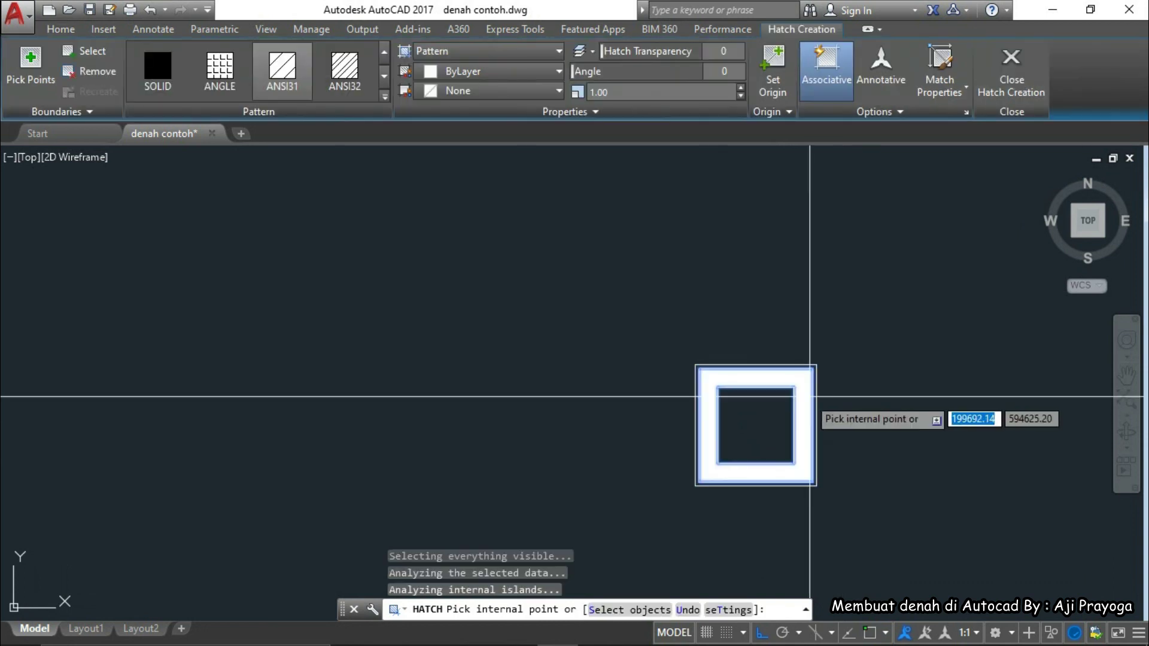
click(302, 90)
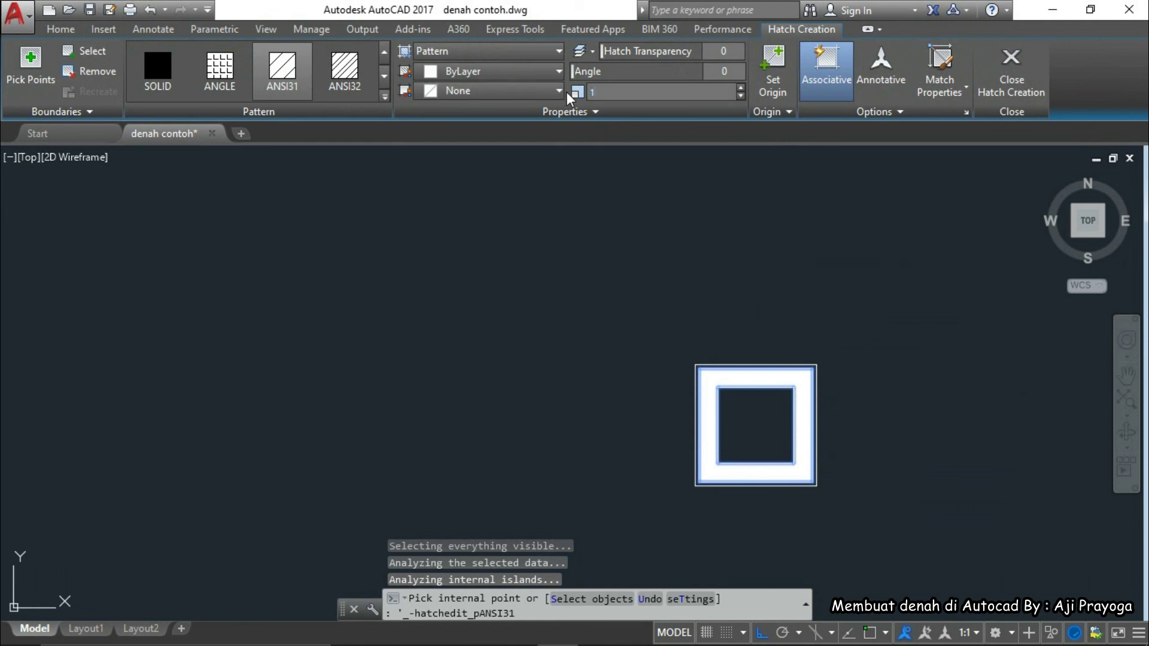
key(Return)
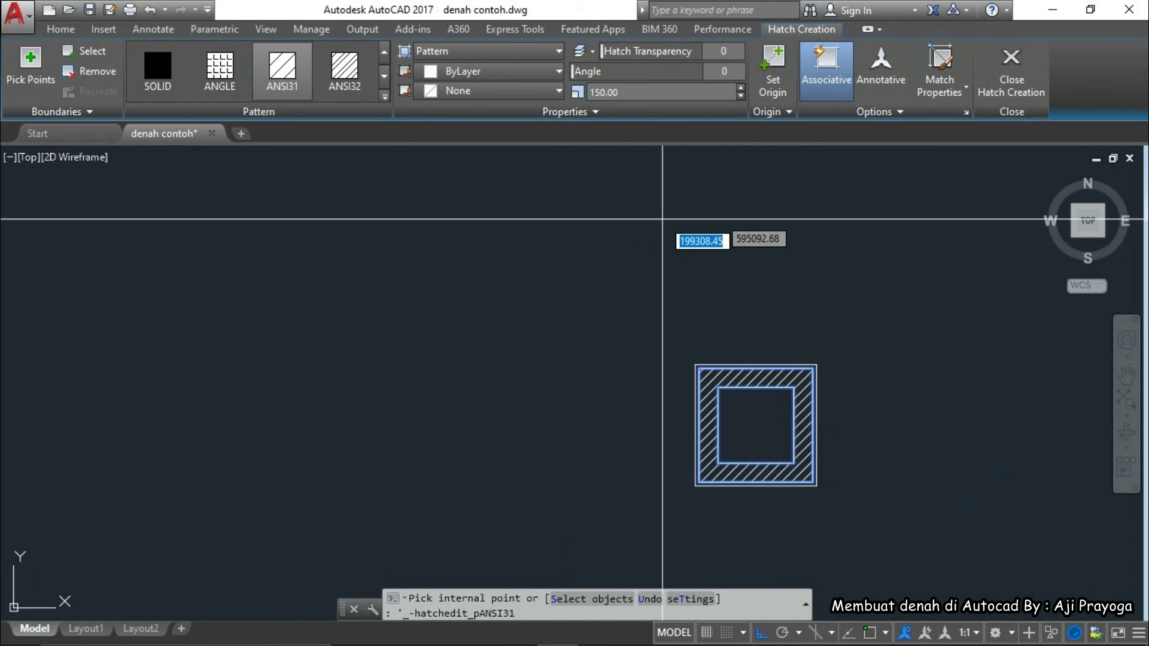
key(Return)
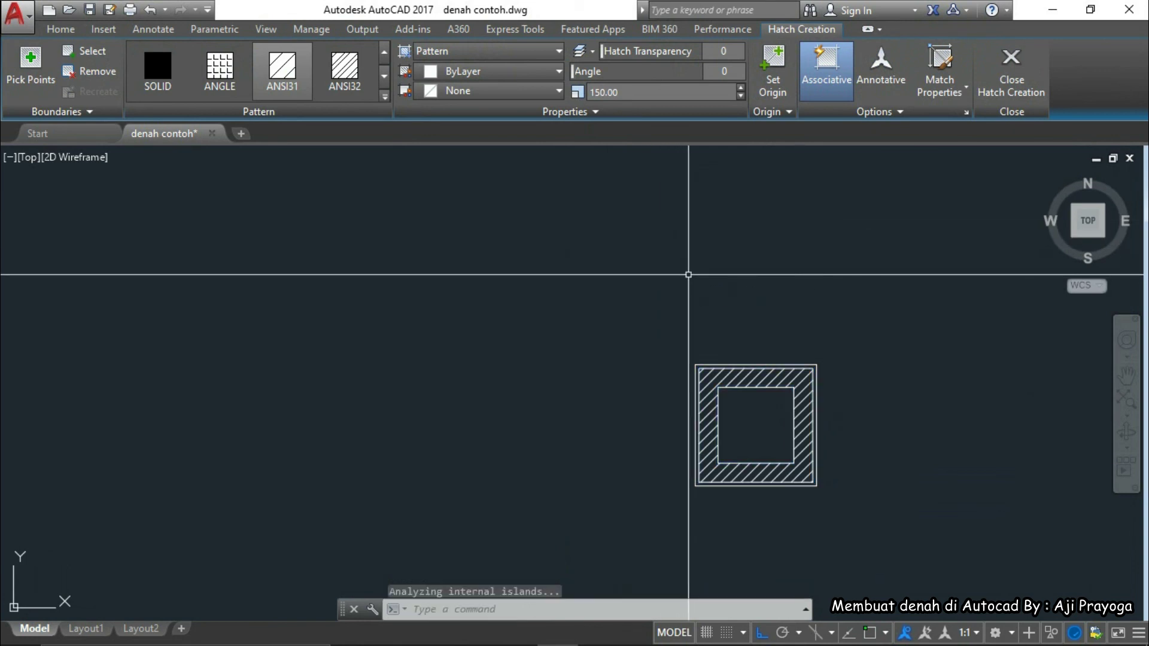
scroll(726, 377, up, 3)
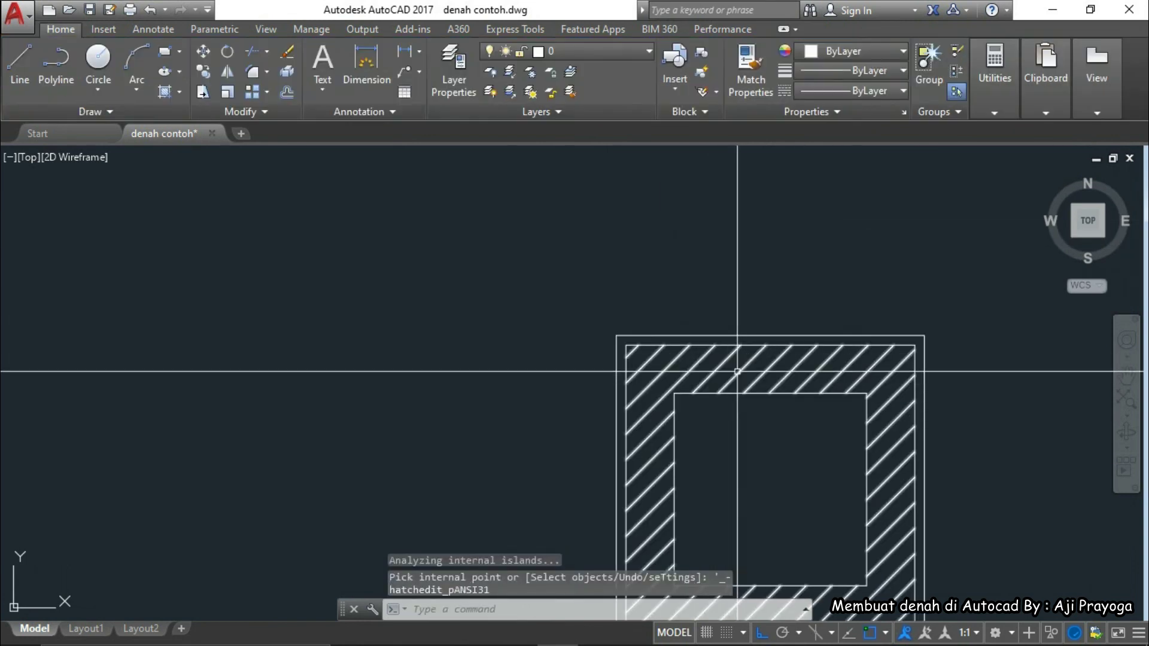
scroll(737, 371, down, 6)
middle_drag(662, 390, 740, 412)
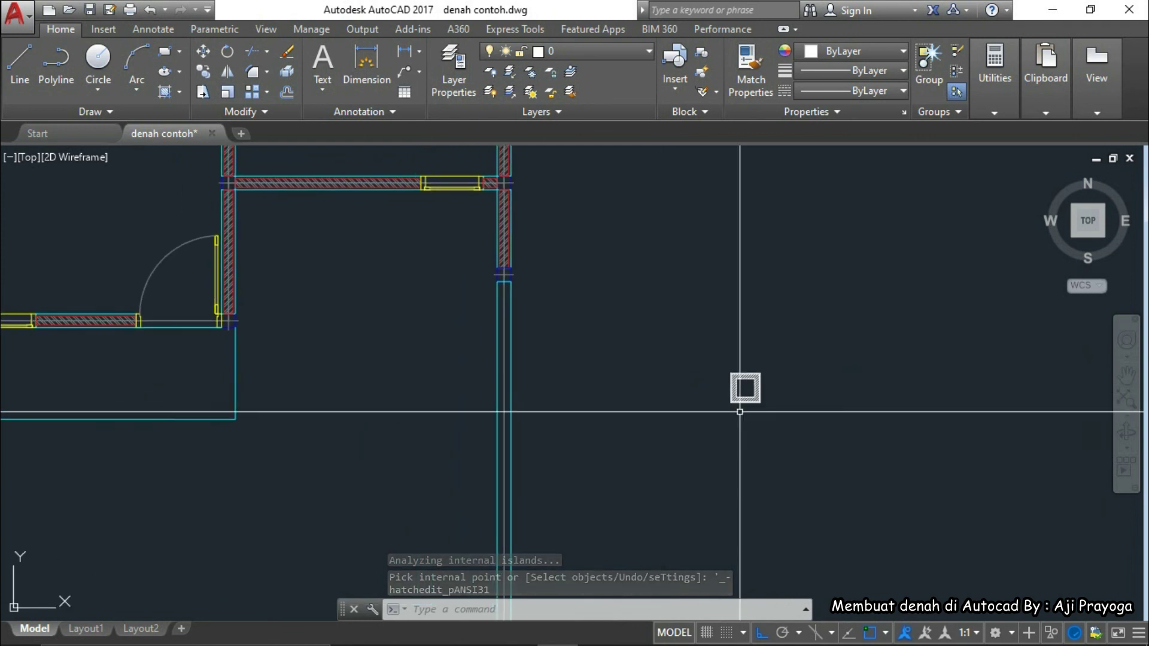
scroll(742, 395, up, 5)
click(787, 393)
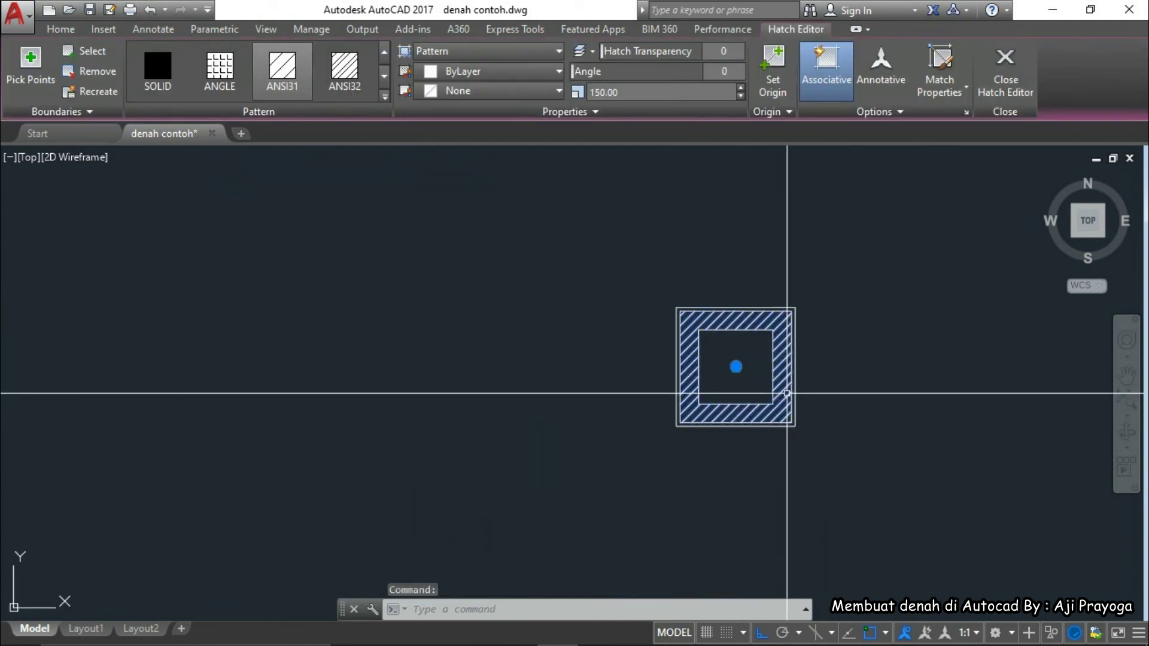
scroll(784, 412, up, 3)
scroll(778, 419, down, 3)
middle_drag(769, 403, 758, 450)
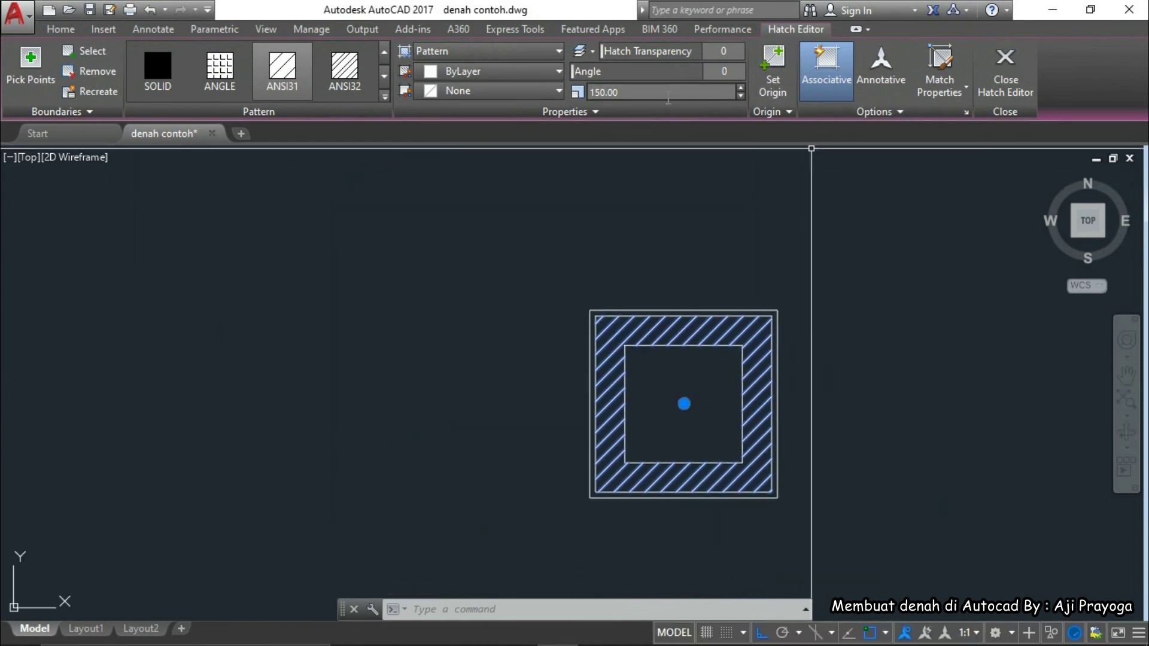
key(Escape)
Set the colour of the ANSI31 hatch around the column to index colour 8
scroll(771, 316, up, 4)
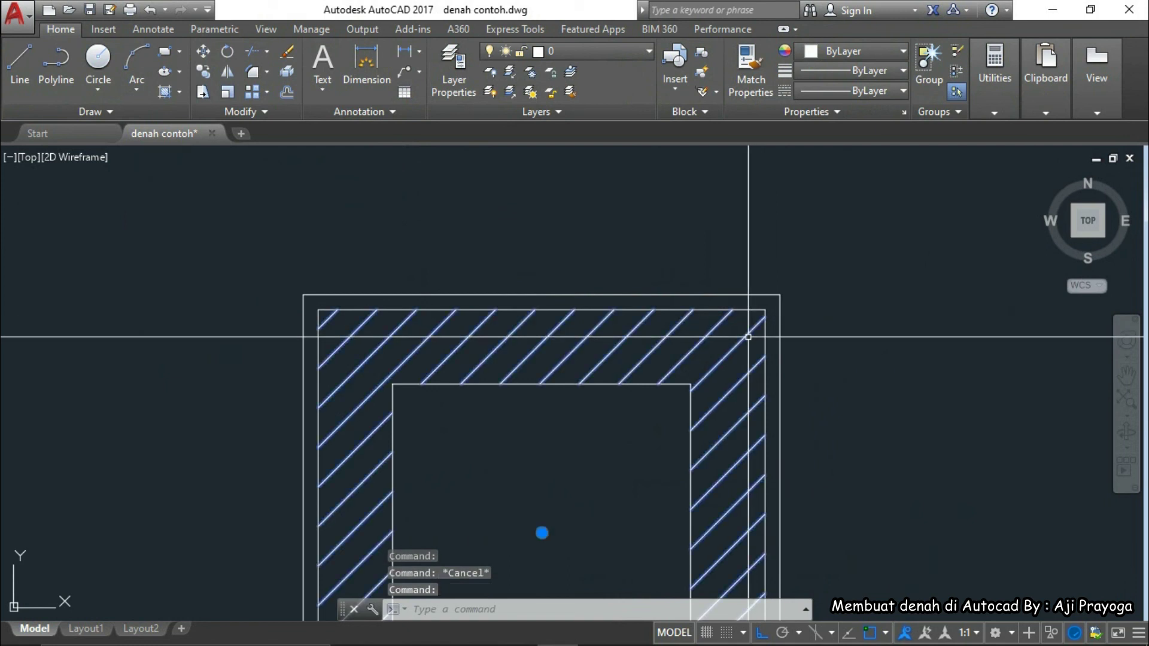
click(748, 337)
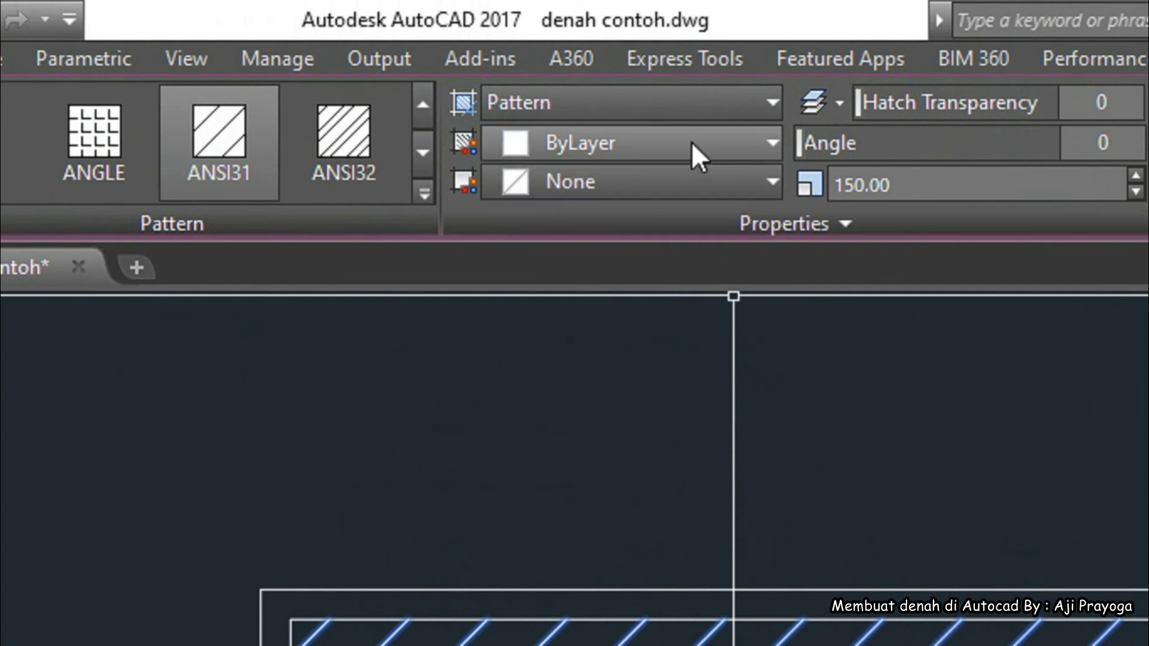
click(691, 141)
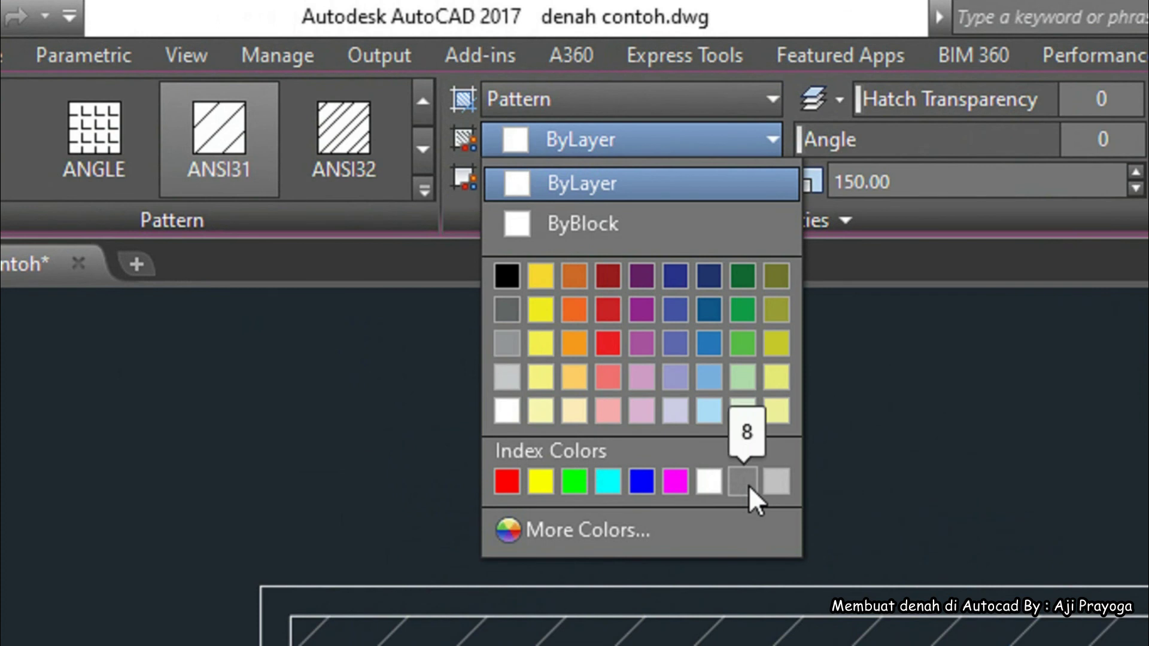
click(745, 486)
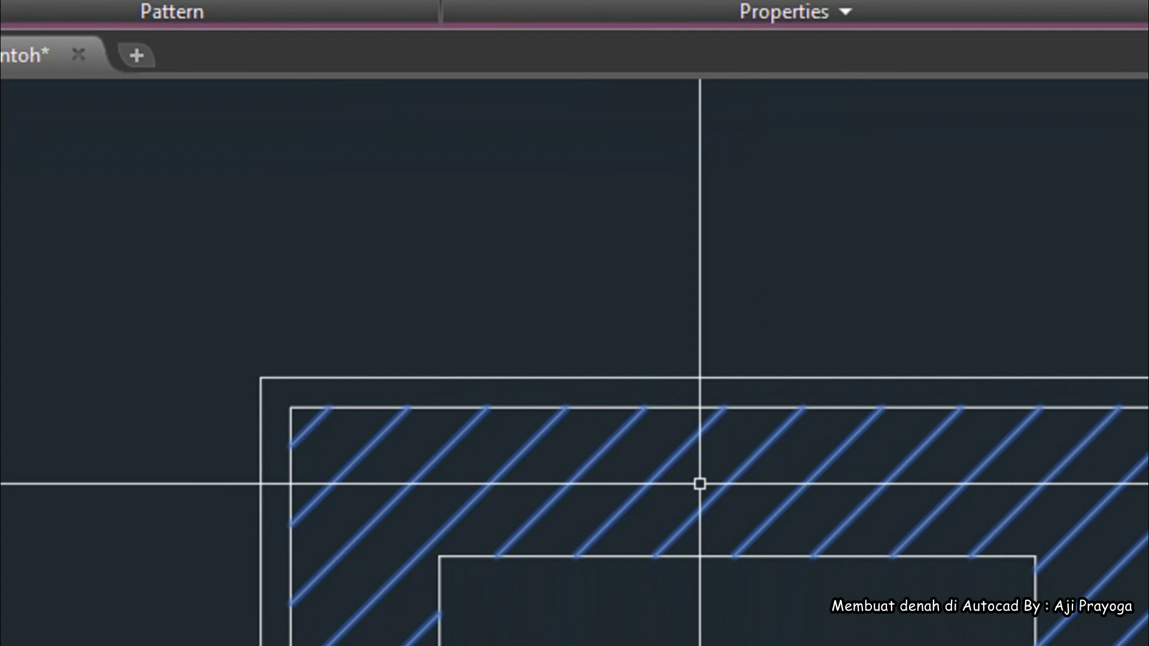
click(699, 483)
key(Return)
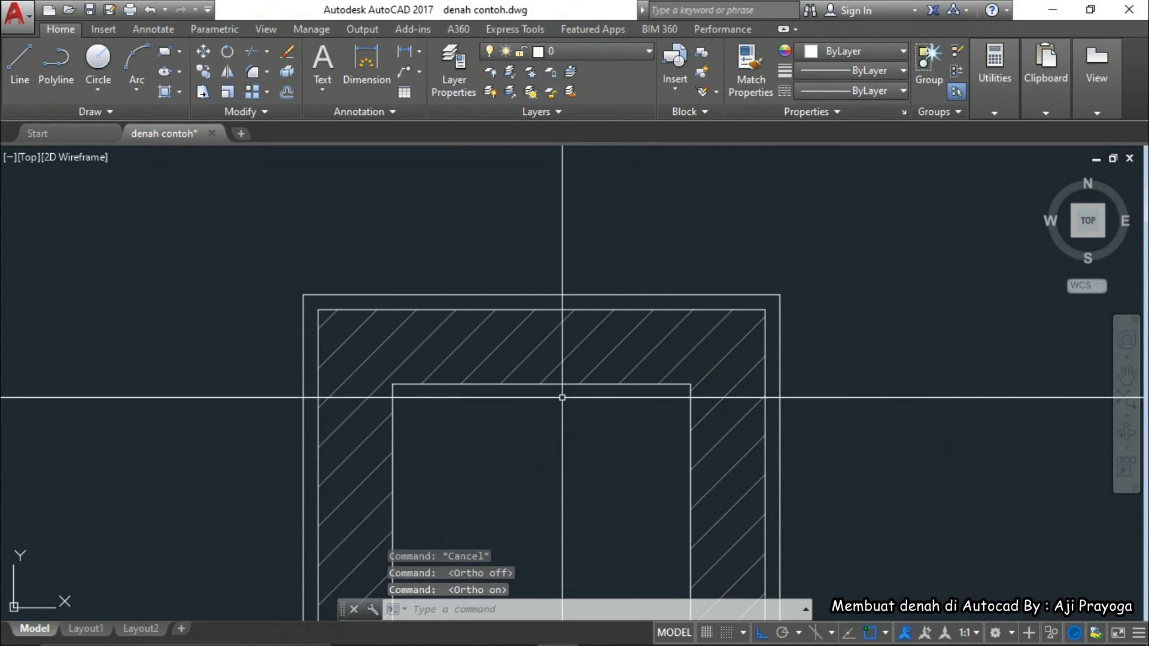
Change the colour of the middle square, which bounds the outside of the hatched band, to red
scroll(562, 397, down, 3)
scroll(631, 395, up, 3)
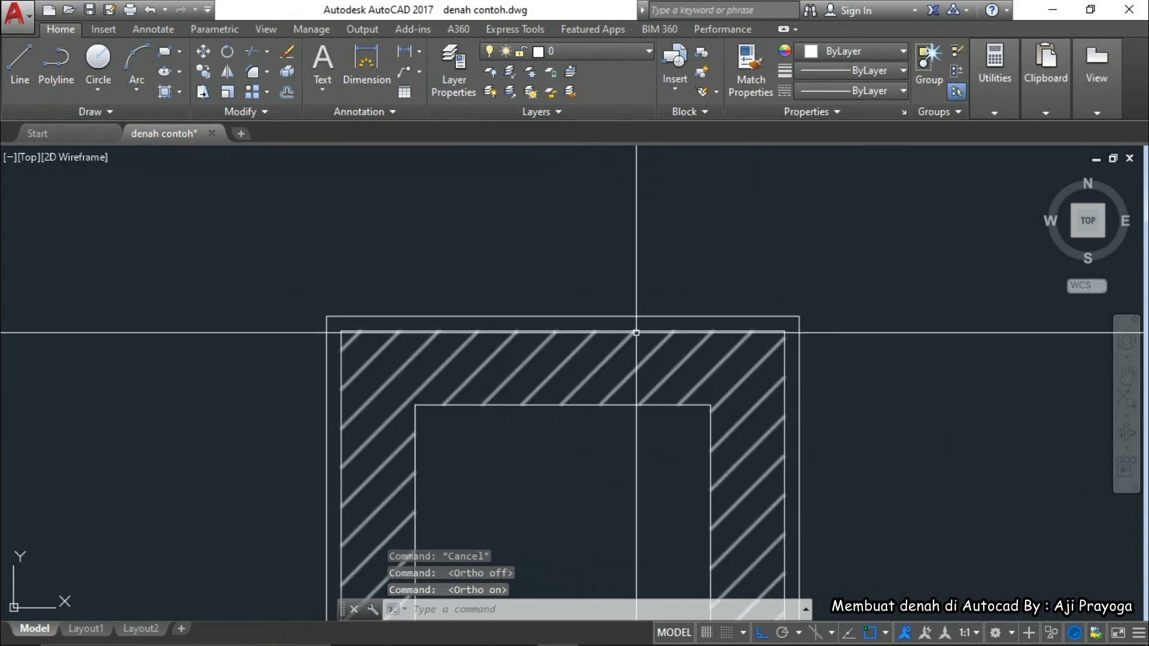
scroll(654, 331, up, 2)
click(654, 330)
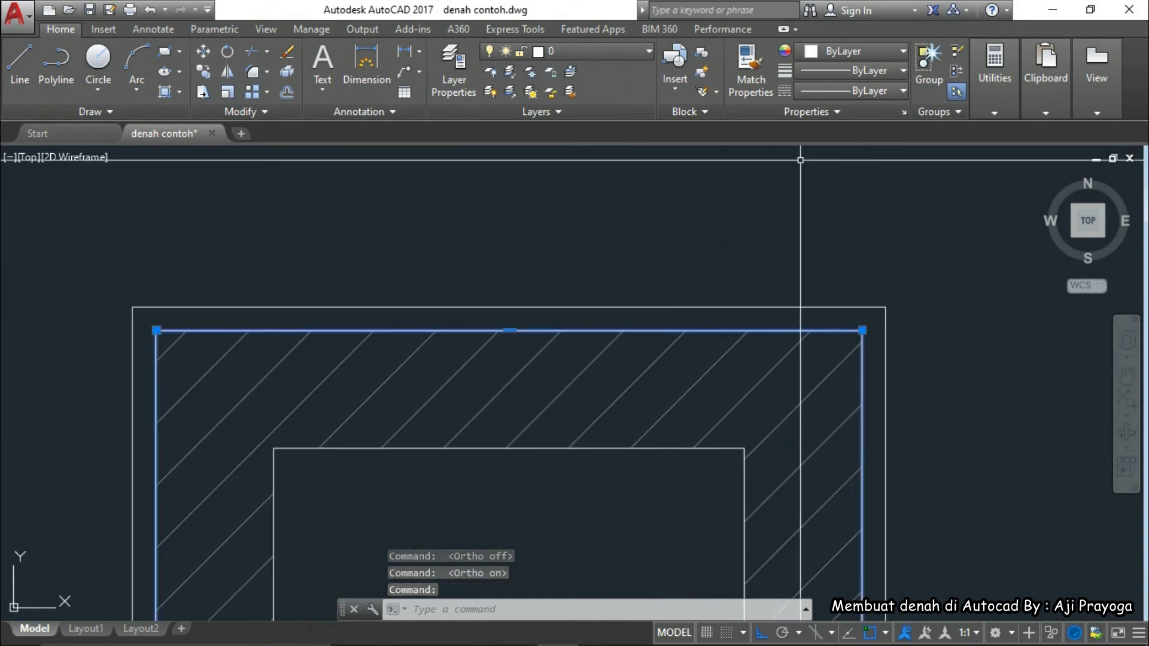
click(839, 51)
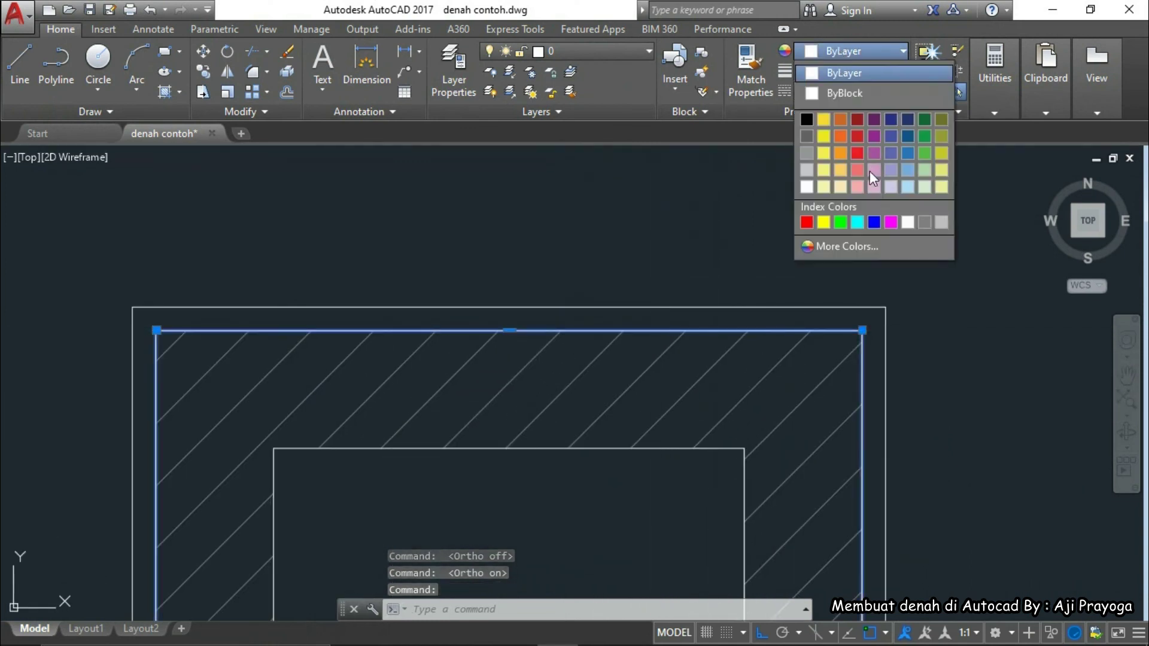
click(808, 223)
key(Escape)
Change the colour of the column's outermost finish outline to cyan
click(710, 309)
scroll(699, 284, down, 4)
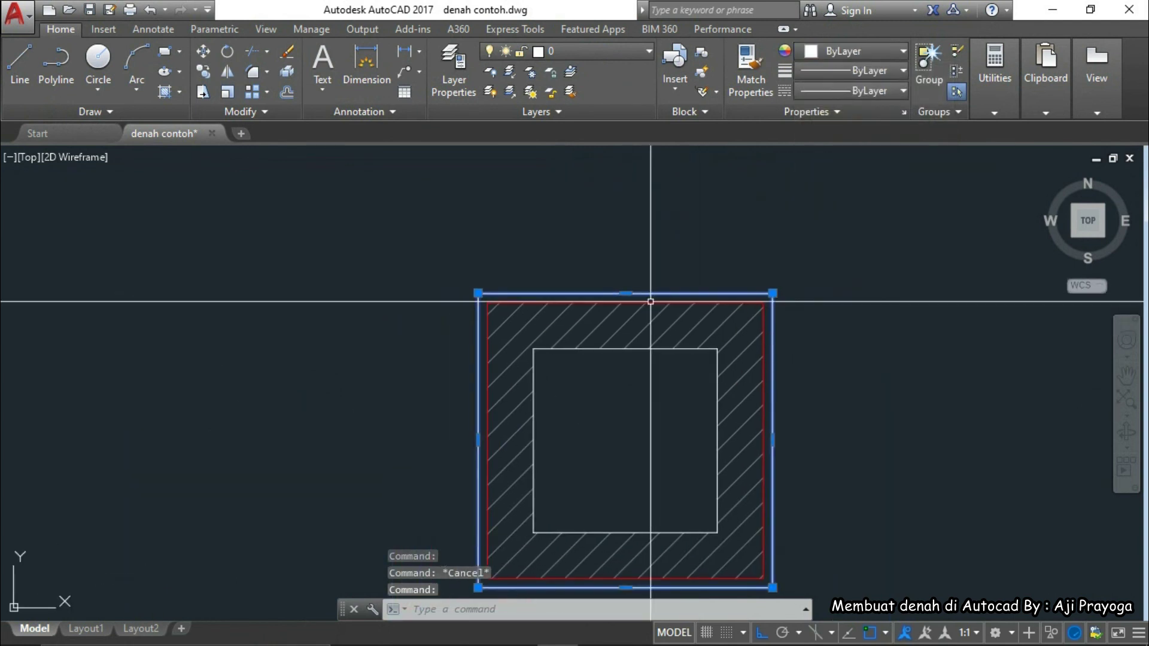
click(854, 56)
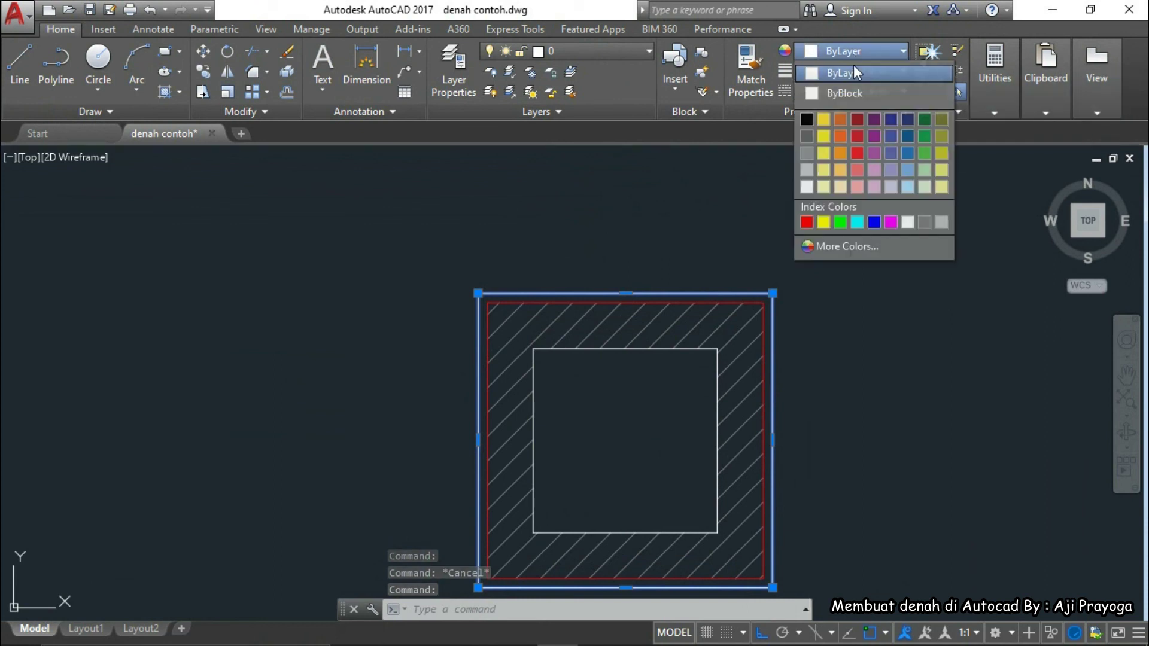
click(857, 227)
key(Escape)
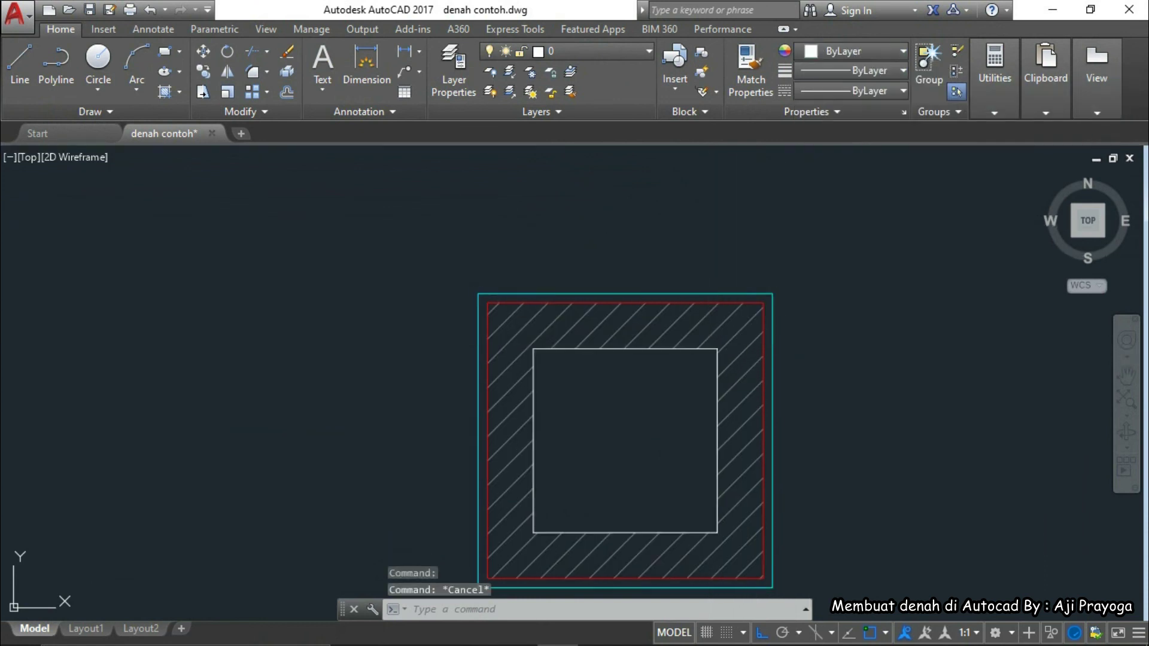
Change the colour of the column's inner 200 by 200 square to blue
click(717, 407)
click(862, 54)
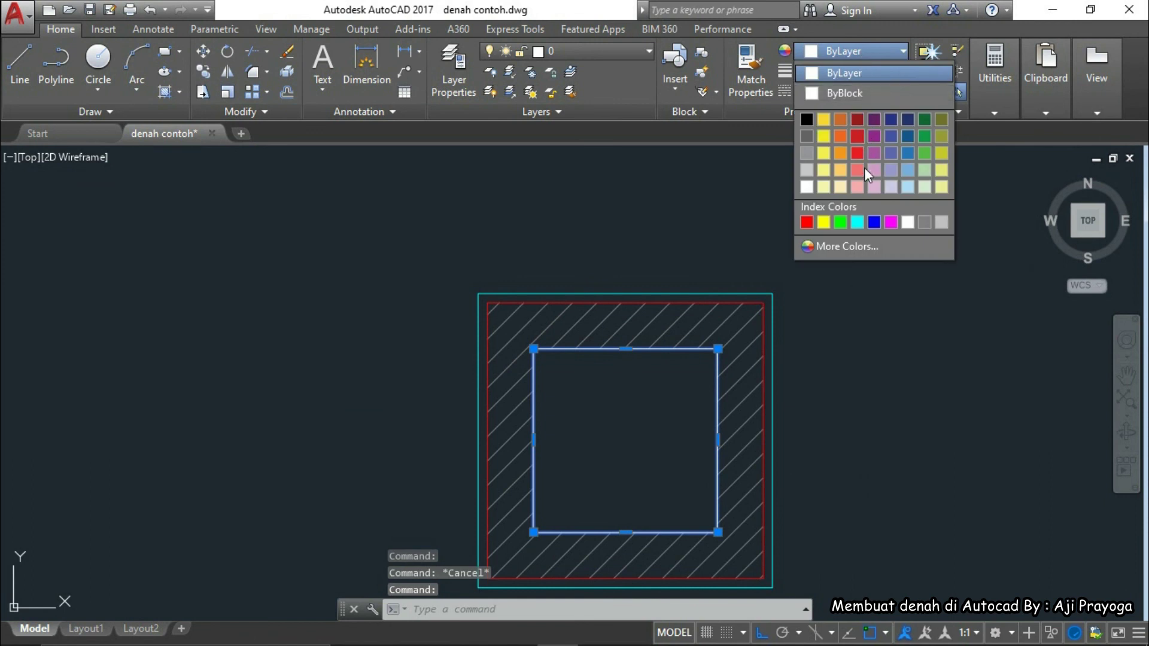
click(874, 222)
key(Escape)
Hatch the inside of the blue inner square with the AR-CONC pattern at scale 12
scroll(668, 450, down, 2)
middle_drag(668, 450, 694, 436)
scroll(693, 437, down, 5)
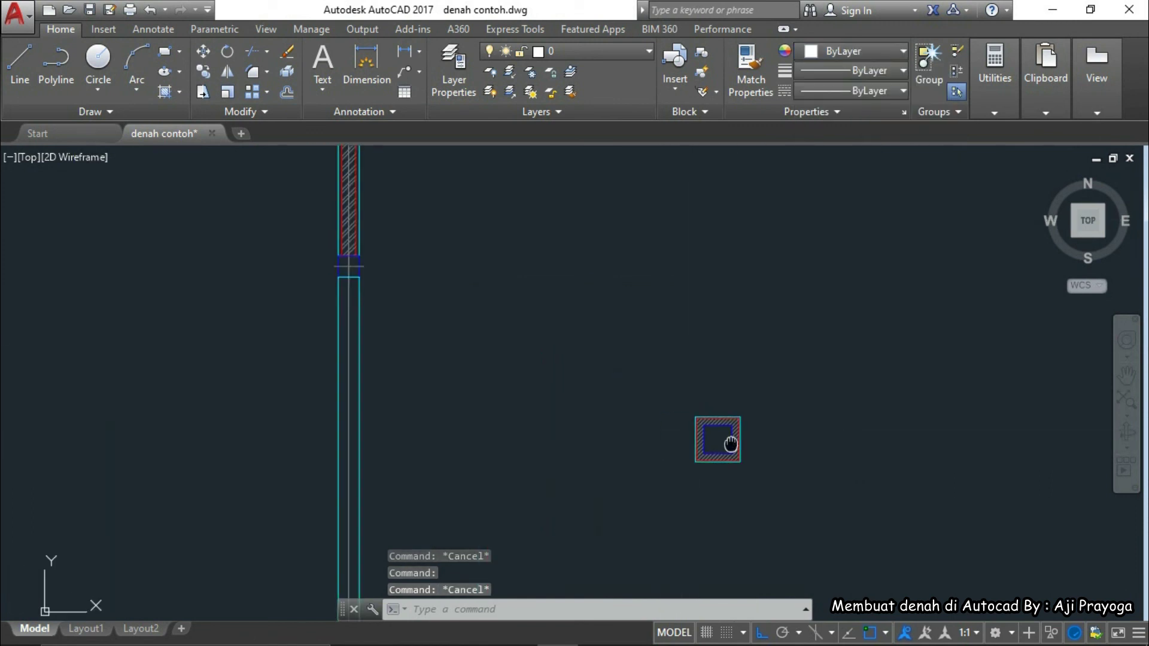
middle_drag(757, 461, 705, 388)
scroll(704, 389, down, 2)
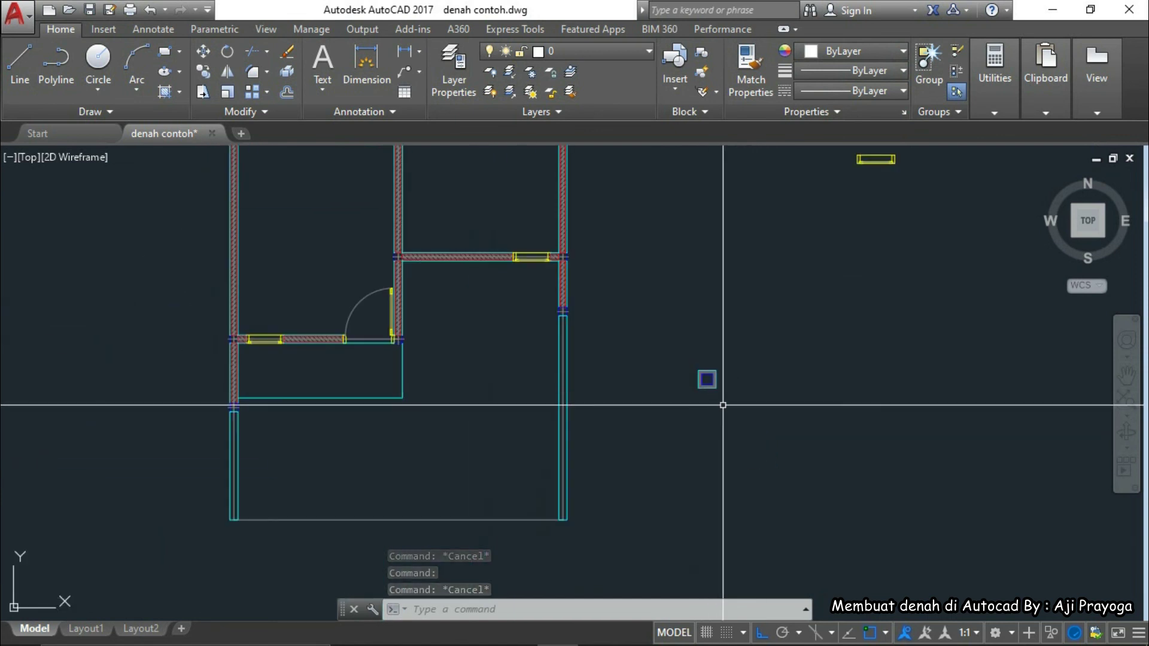
scroll(713, 398, up, 7)
text(h)
key(Return)
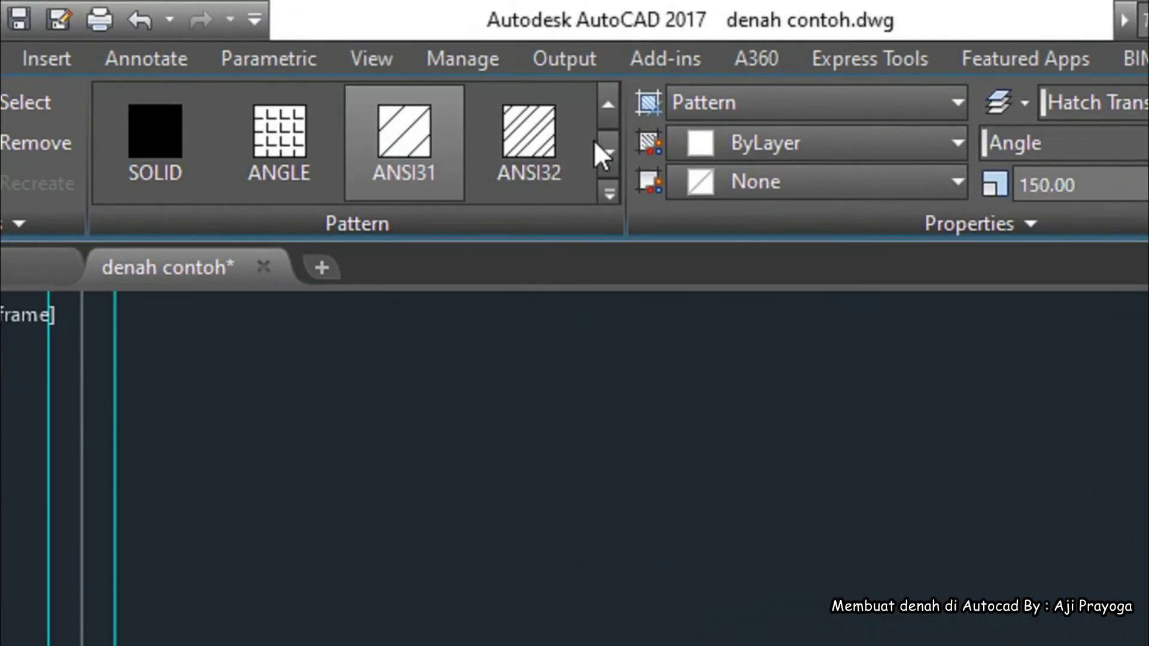
click(600, 145)
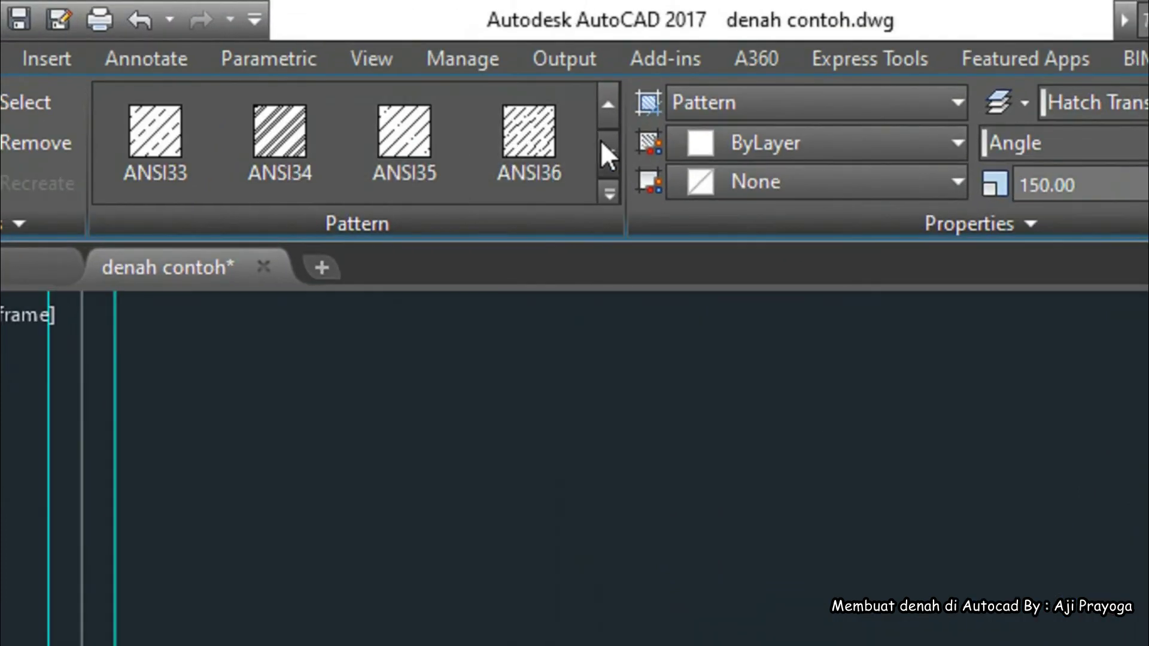
click(602, 145)
click(603, 146)
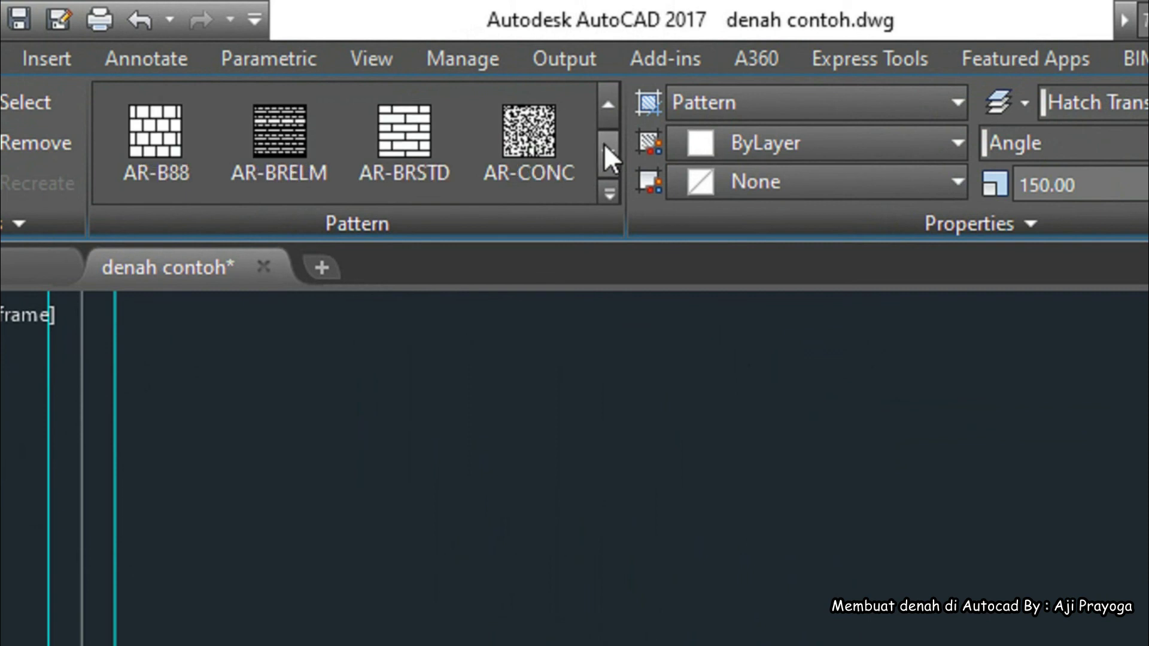
click(545, 150)
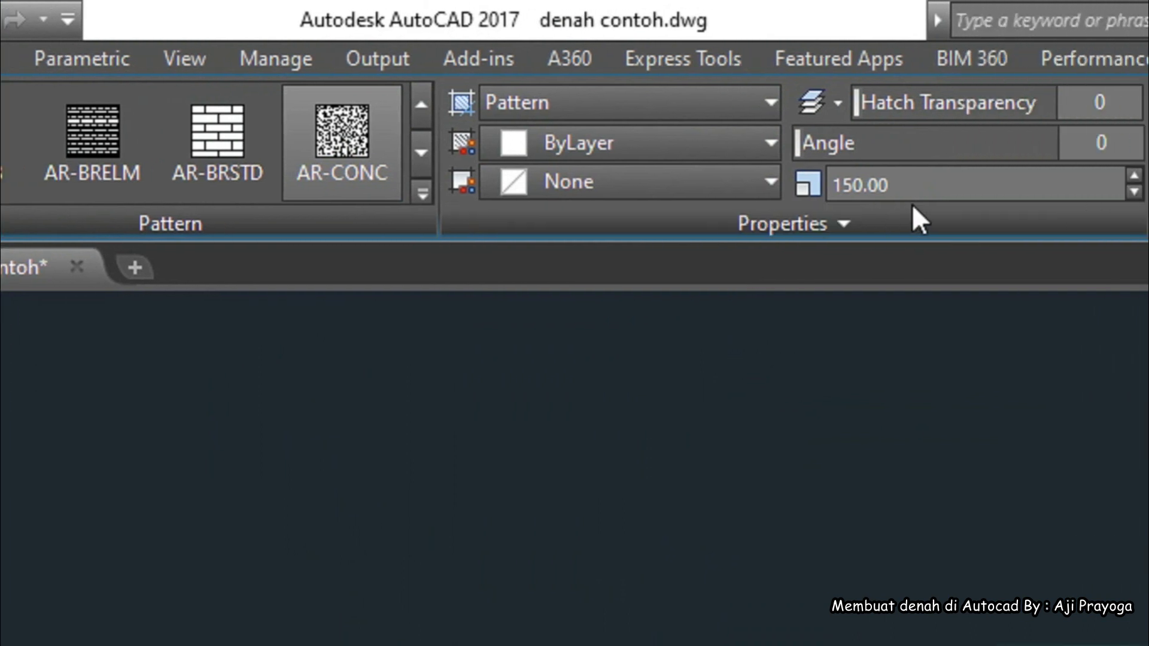
click(848, 187)
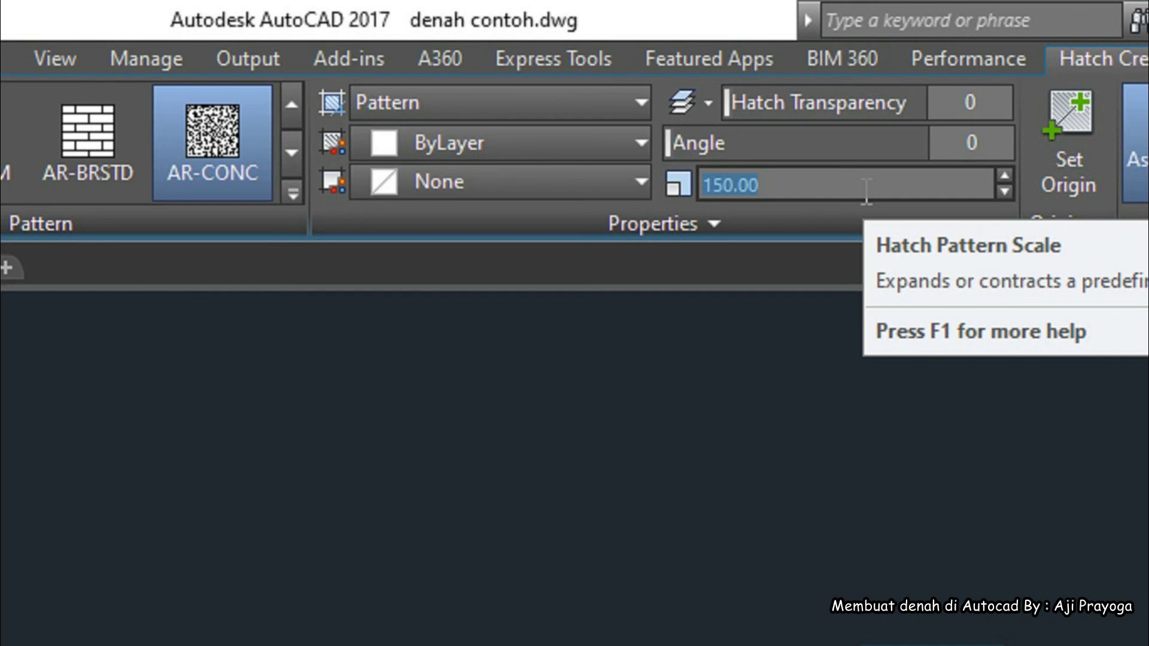
key(Return)
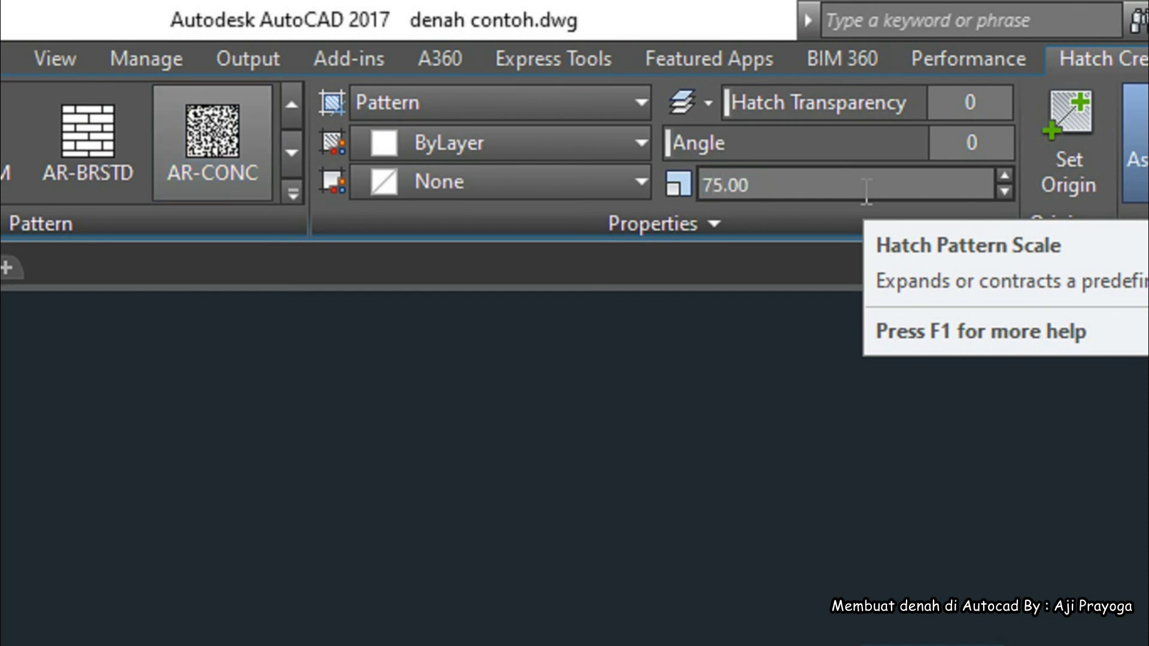
click(800, 183)
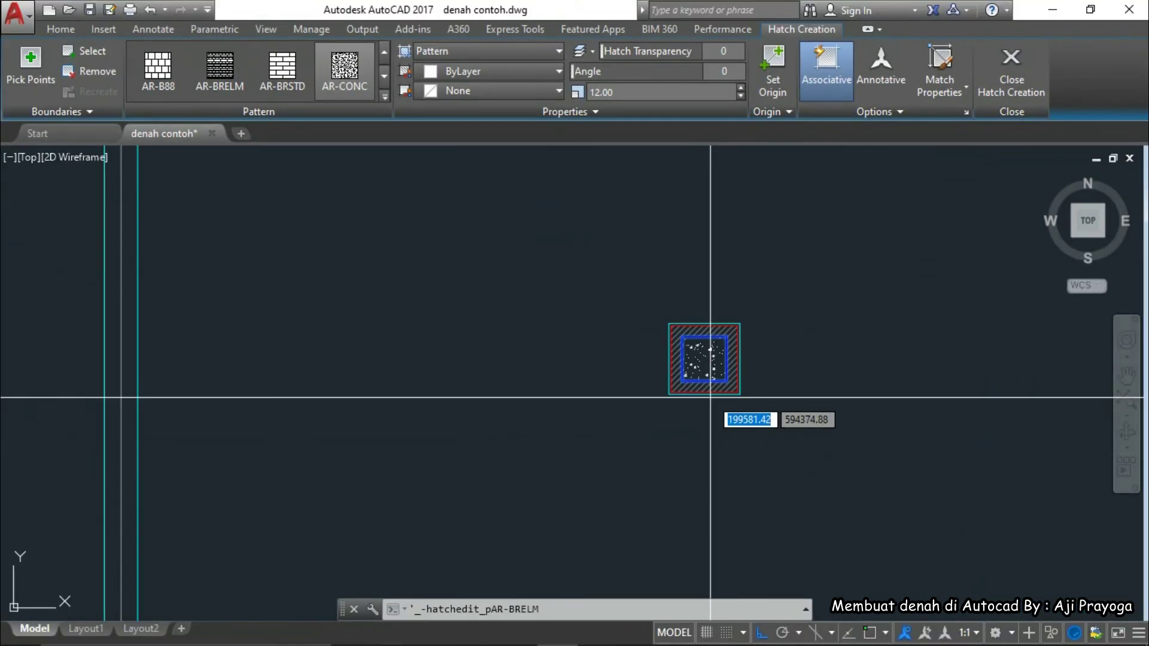
key(Return)
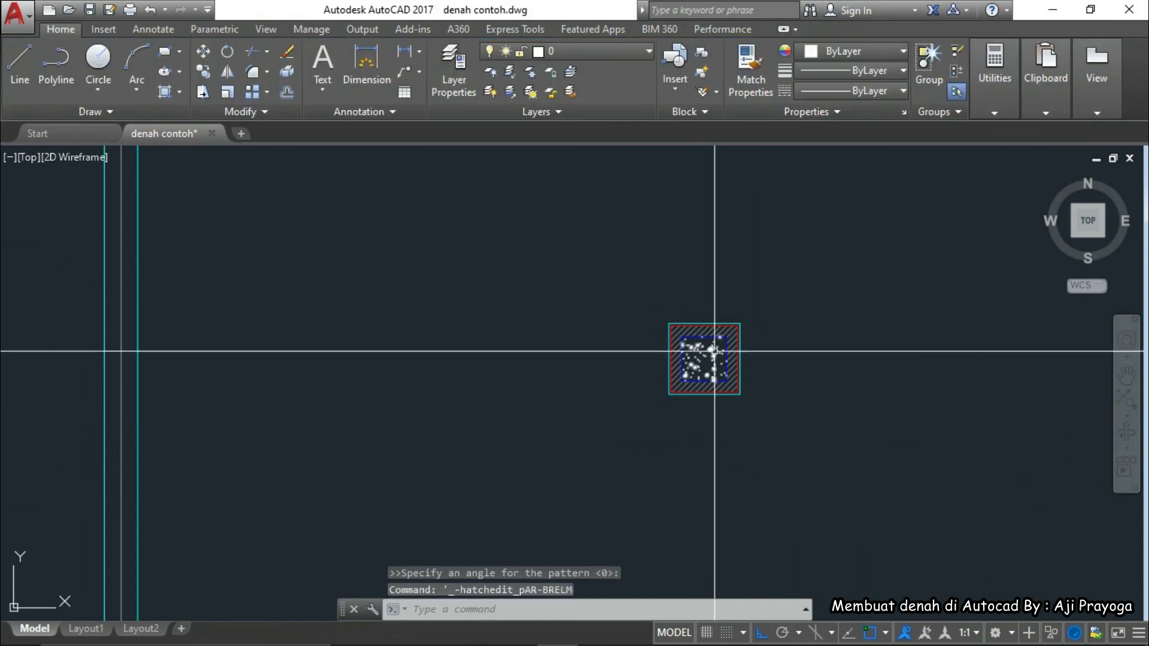
Recolour the AR-CONC hatch inside the inner square grey
click(716, 347)
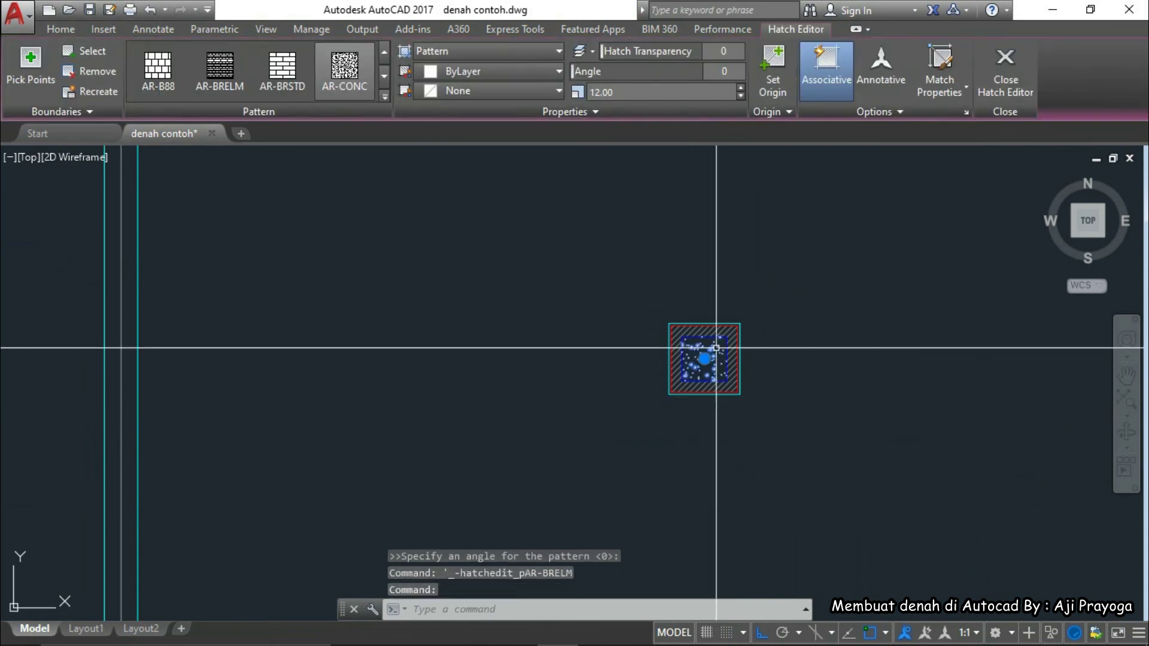
click(472, 71)
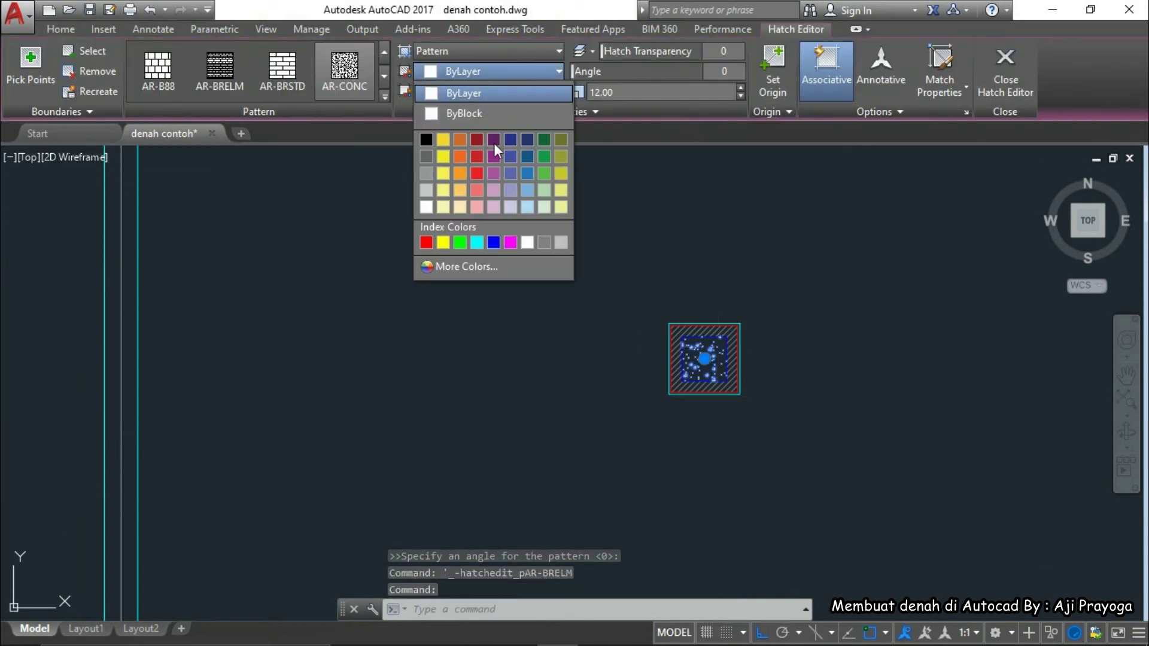
key(Escape)
key(Escape)
Move the complete hatched column by its centre onto the outer corner of the terrace outline below the front door
click(634, 296)
click(777, 448)
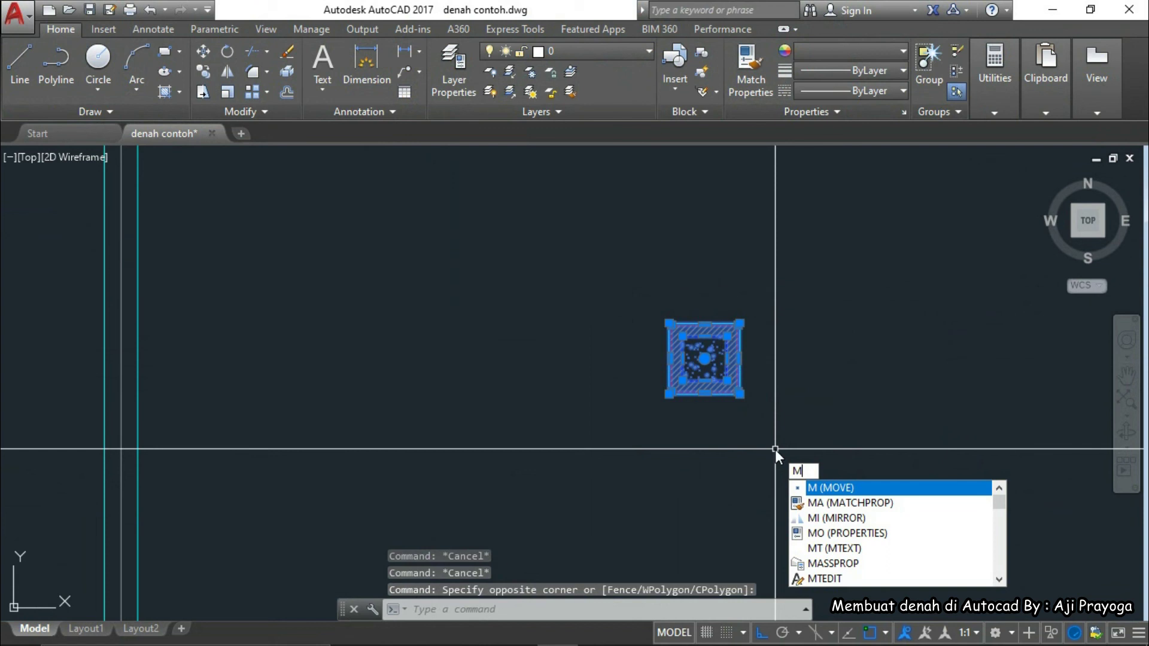
key(Return)
click(705, 359)
scroll(823, 357, down, 3)
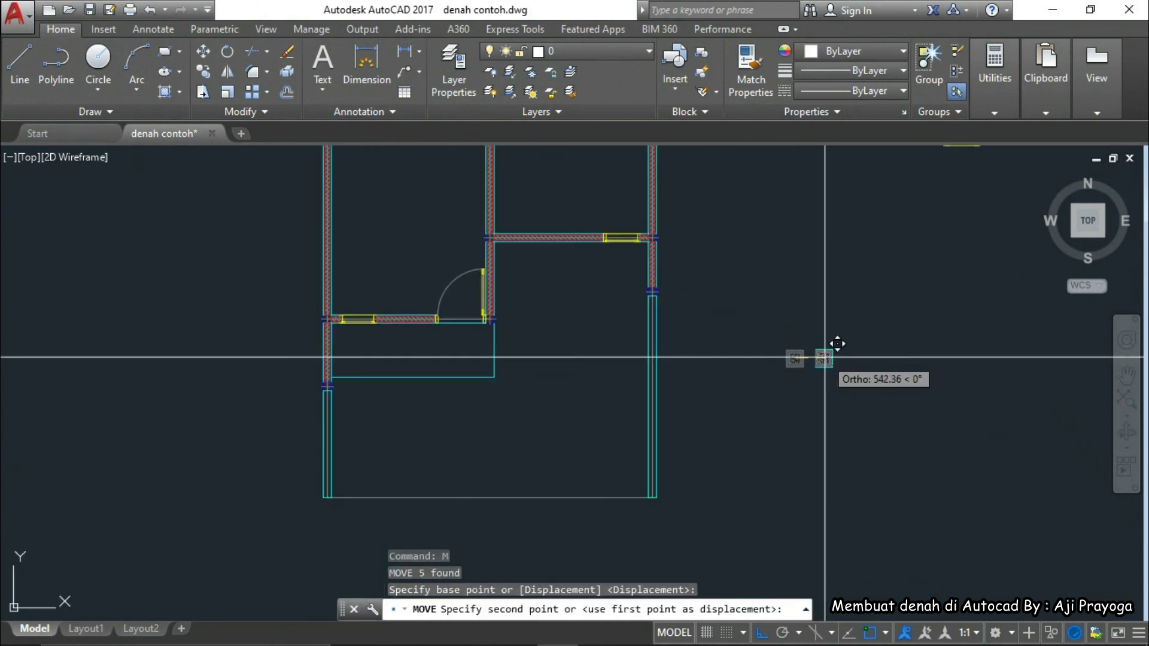
scroll(488, 362, up, 2)
scroll(487, 362, up, 2)
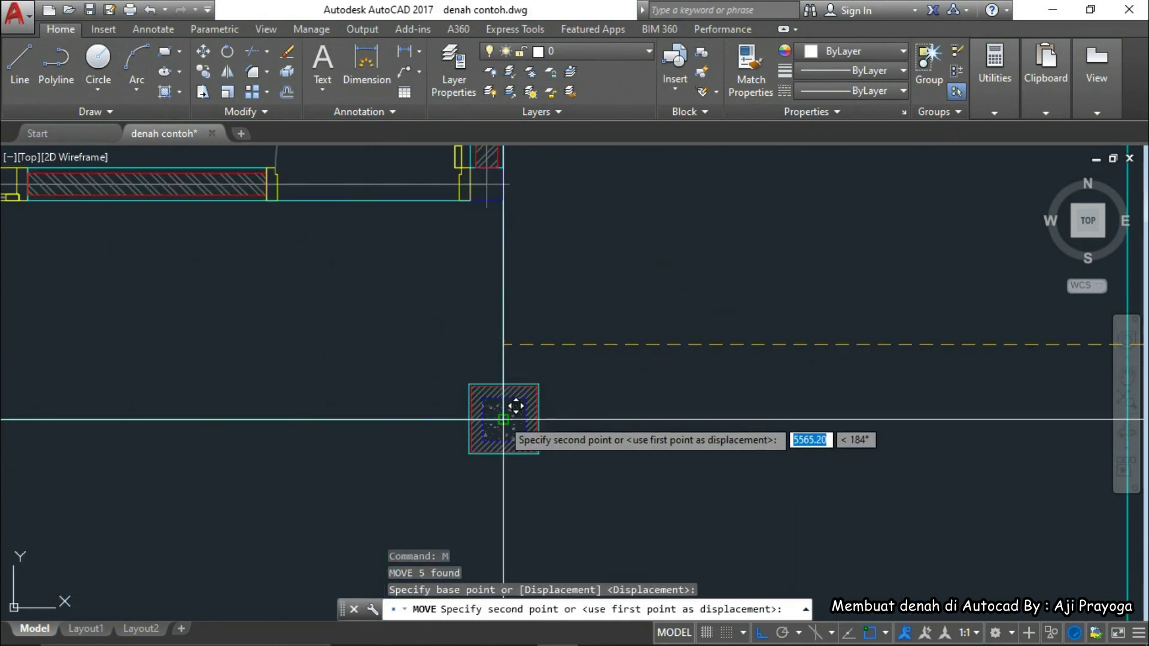
scroll(503, 419, up, 4)
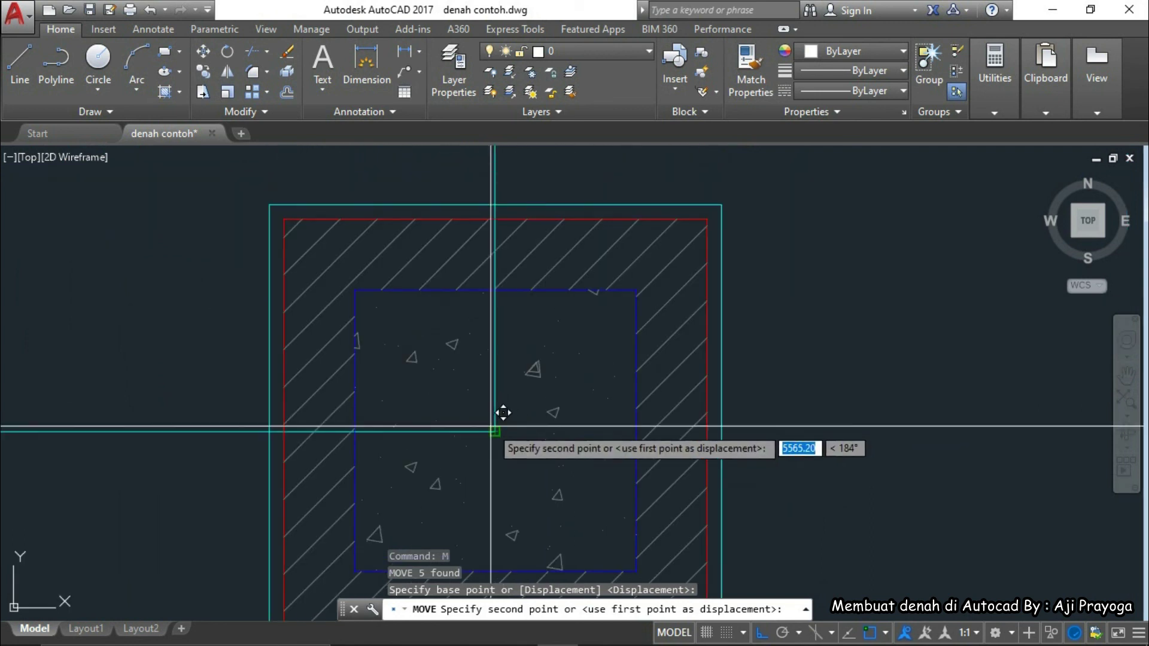
click(505, 414)
scroll(622, 435, down, 3)
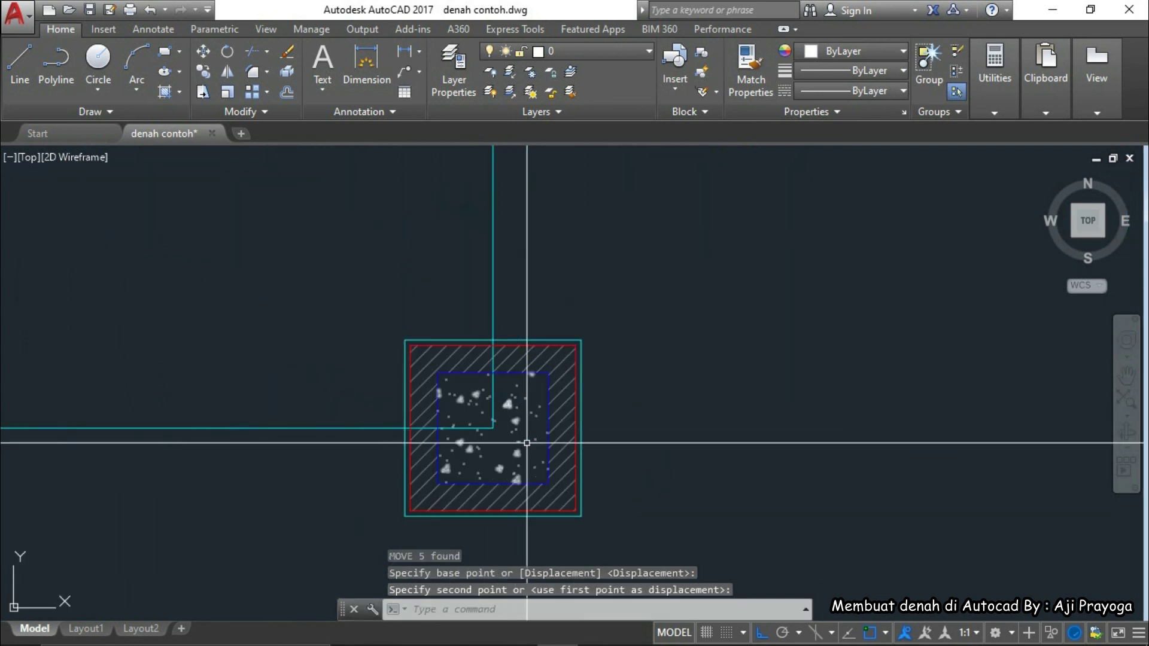
Switch to the reference PDF in Nitro Pro and check the column's position at the terrace corner
scroll(602, 460, up, 4)
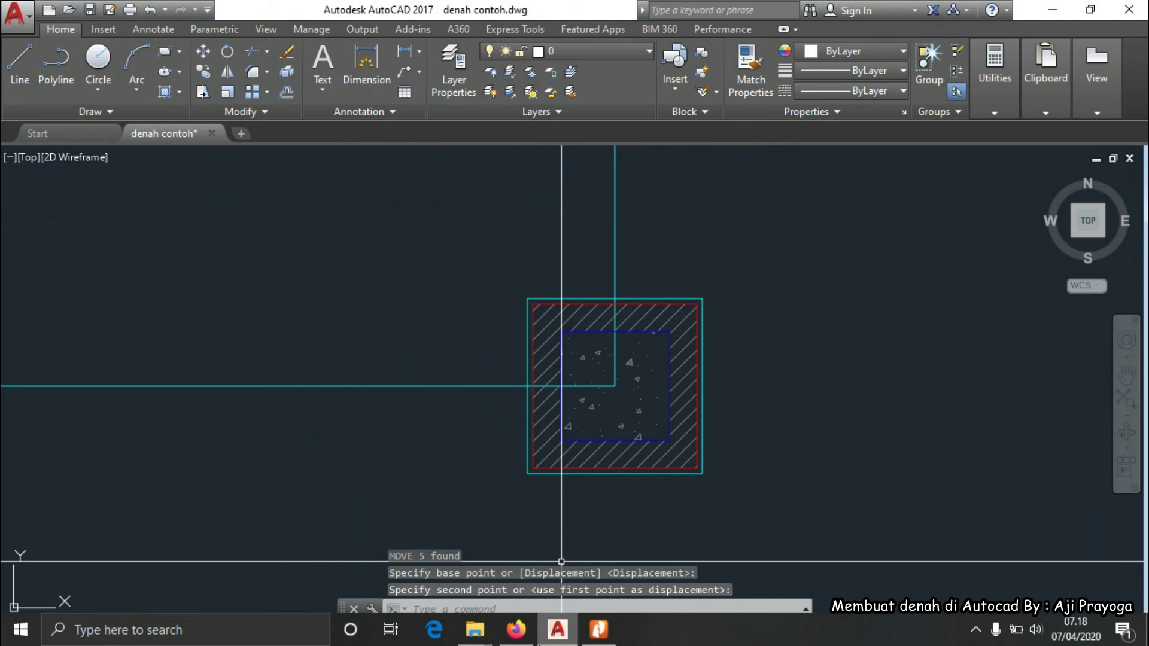
click(609, 630)
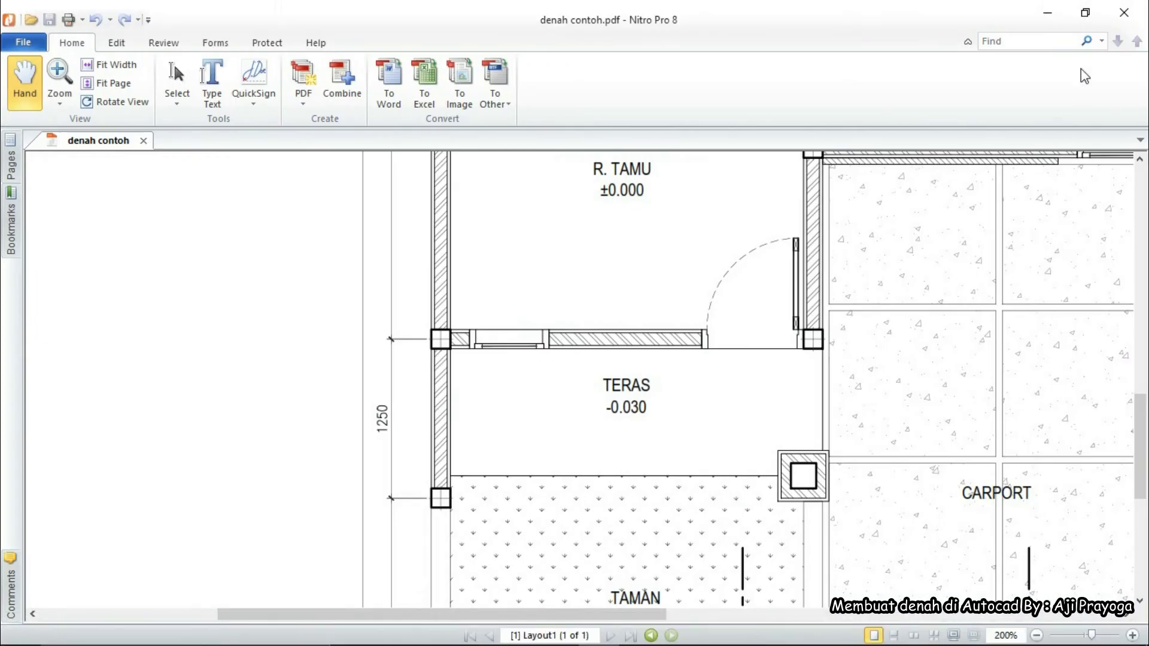
Return to the AutoCAD drawing and move the hatched column horizontally so its inner square's outer edge lies on the terrace's vertical outline
click(1048, 14)
click(583, 278)
click(801, 460)
text(m)
key(Return)
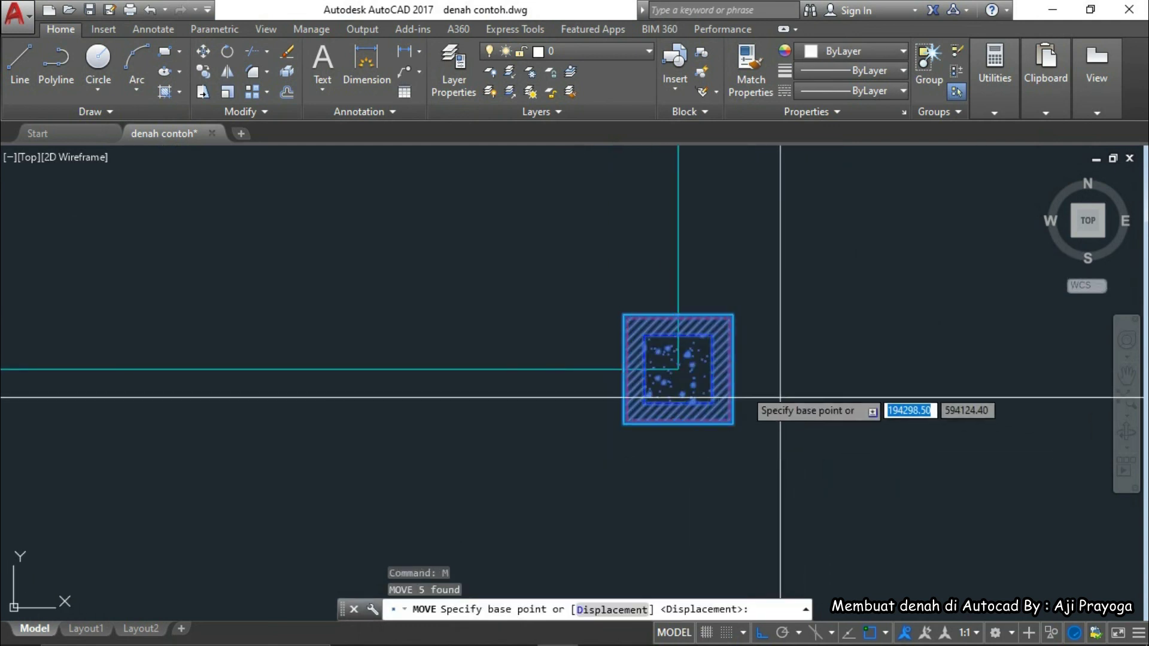
click(712, 334)
click(680, 333)
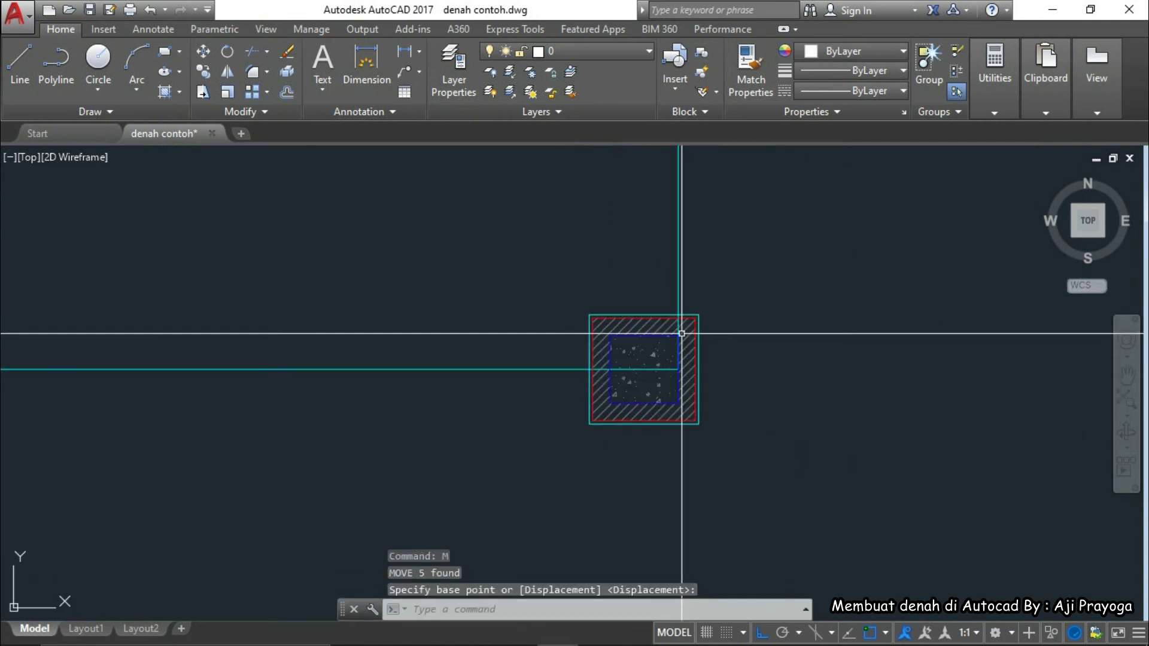
scroll(765, 323, down, 4)
scroll(761, 335, down, 2)
scroll(759, 365, up, 4)
scroll(754, 379, down, 2)
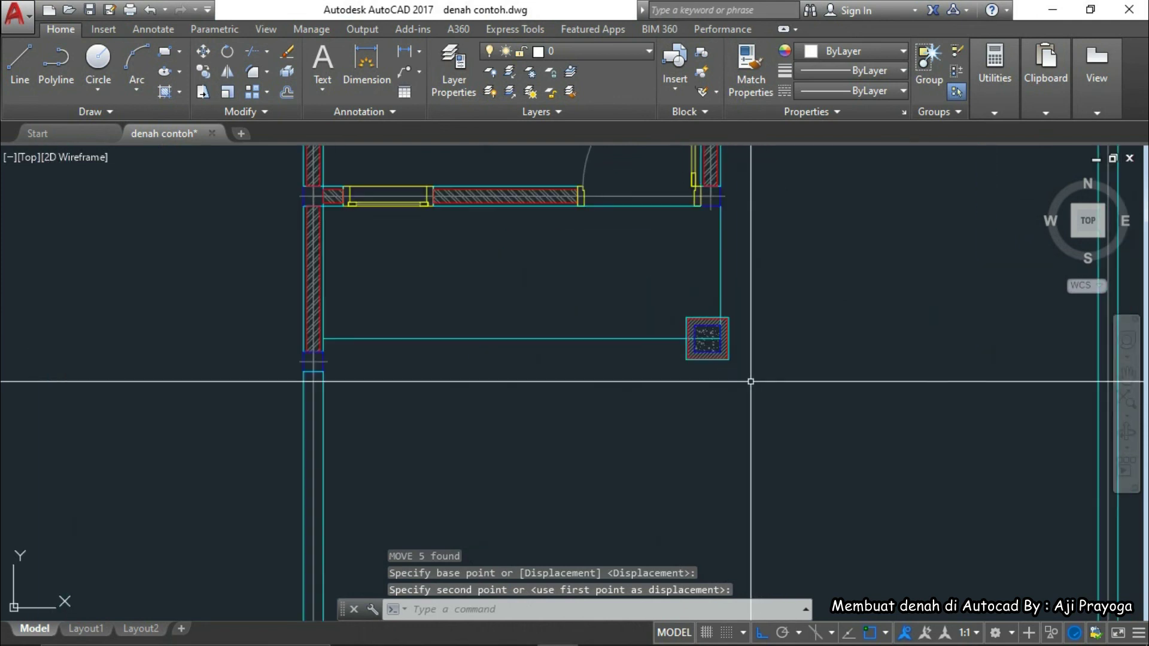
scroll(742, 347, up, 3)
click(680, 250)
click(706, 333)
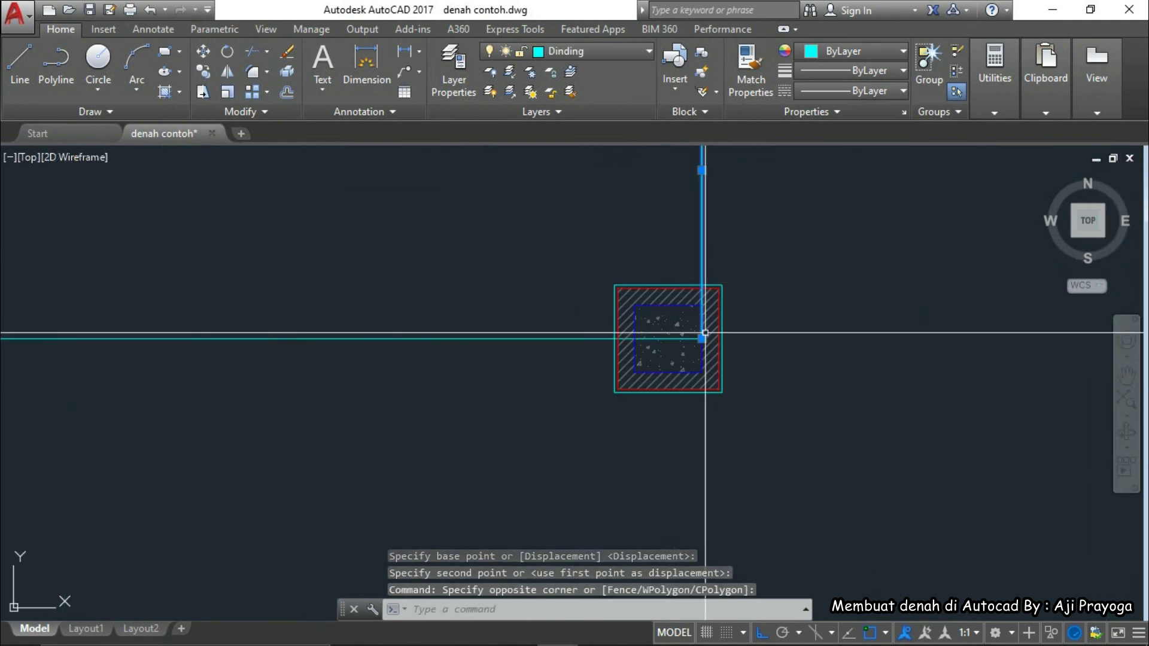
click(702, 339)
scroll(701, 339, up, 3)
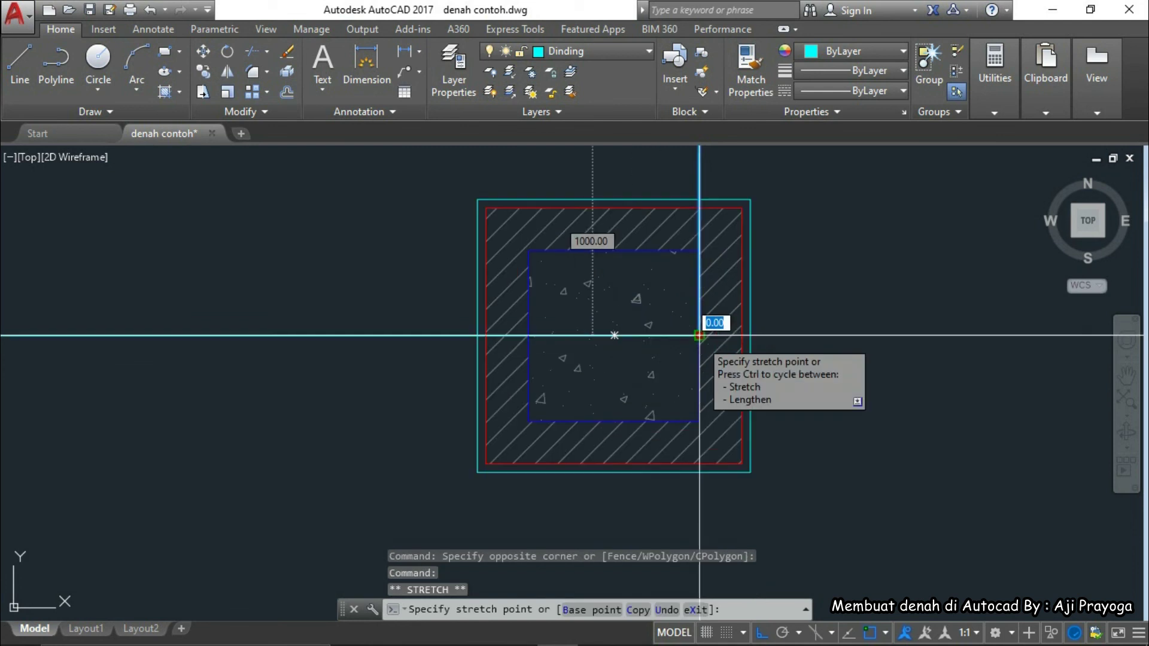
middle_drag(699, 339, 697, 423)
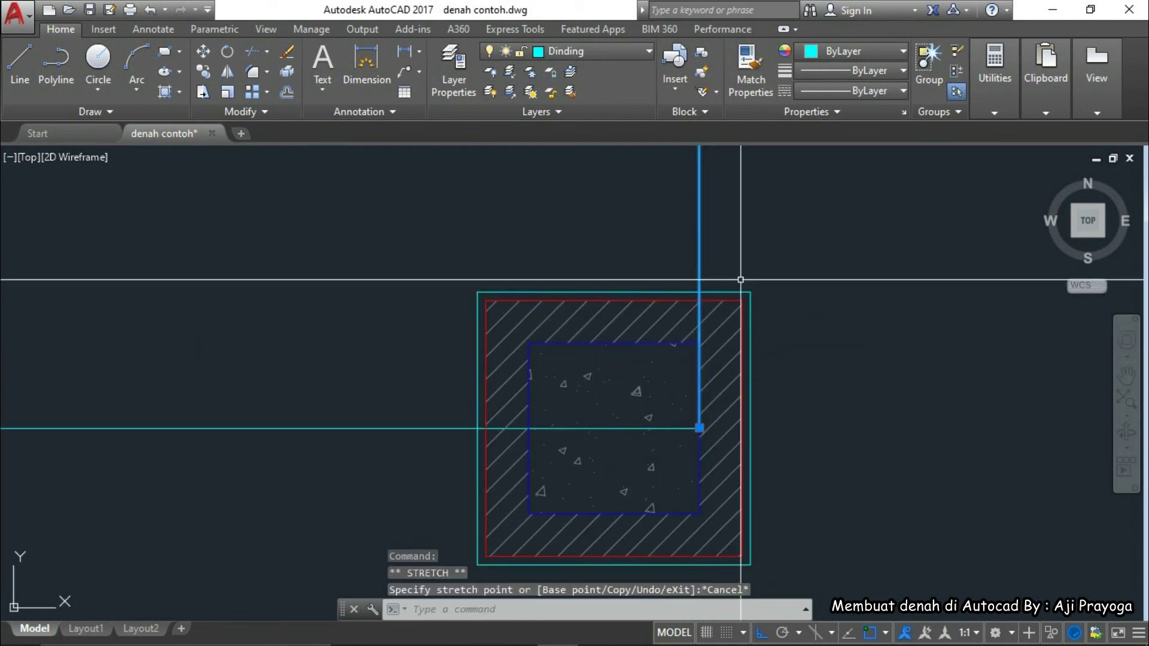
scroll(742, 331, down, 3)
key(Escape)
Shorten the terrace's vertical outline by 160 so its lower end meets the column's upper edge
click(742, 332)
scroll(723, 413, up, 4)
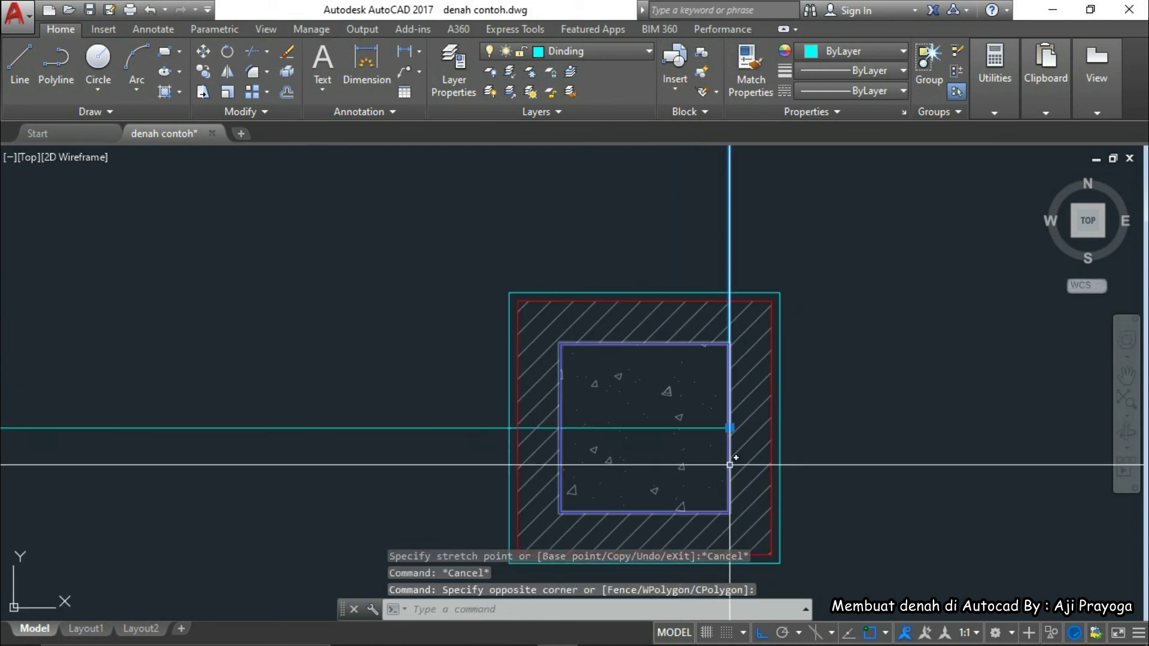
click(730, 428)
scroll(727, 419, up, 2)
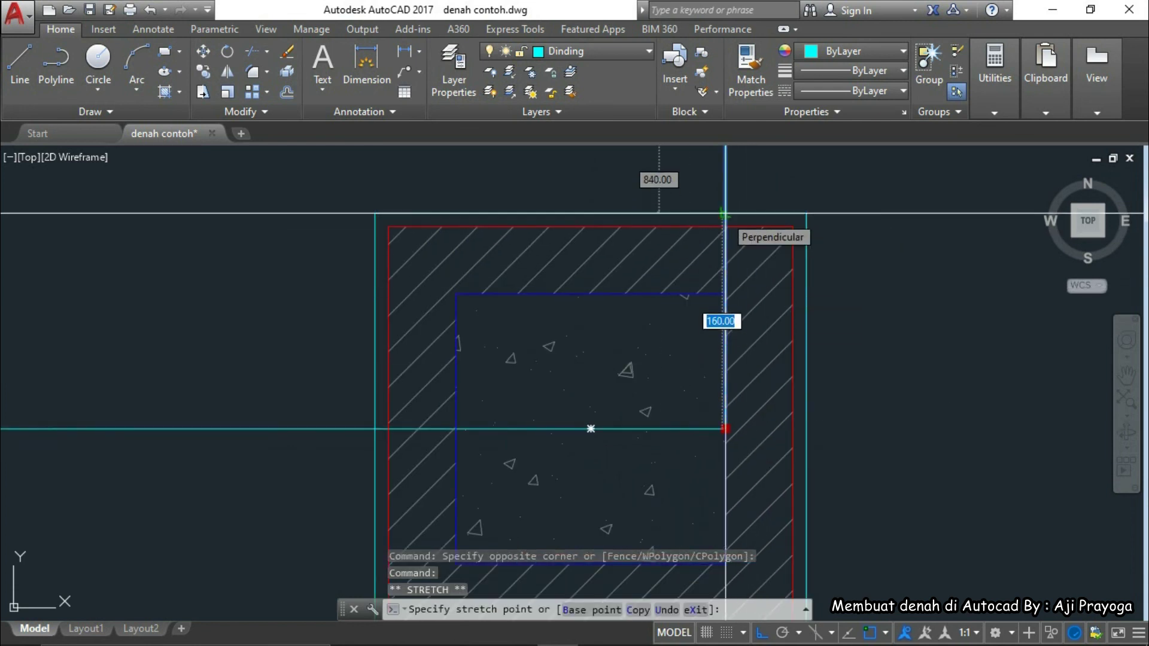
click(726, 213)
scroll(804, 301, down, 3)
key(Escape)
Shorten the terrace's horizontal outline so its end meets the near side of the column's outer square
click(588, 373)
click(557, 309)
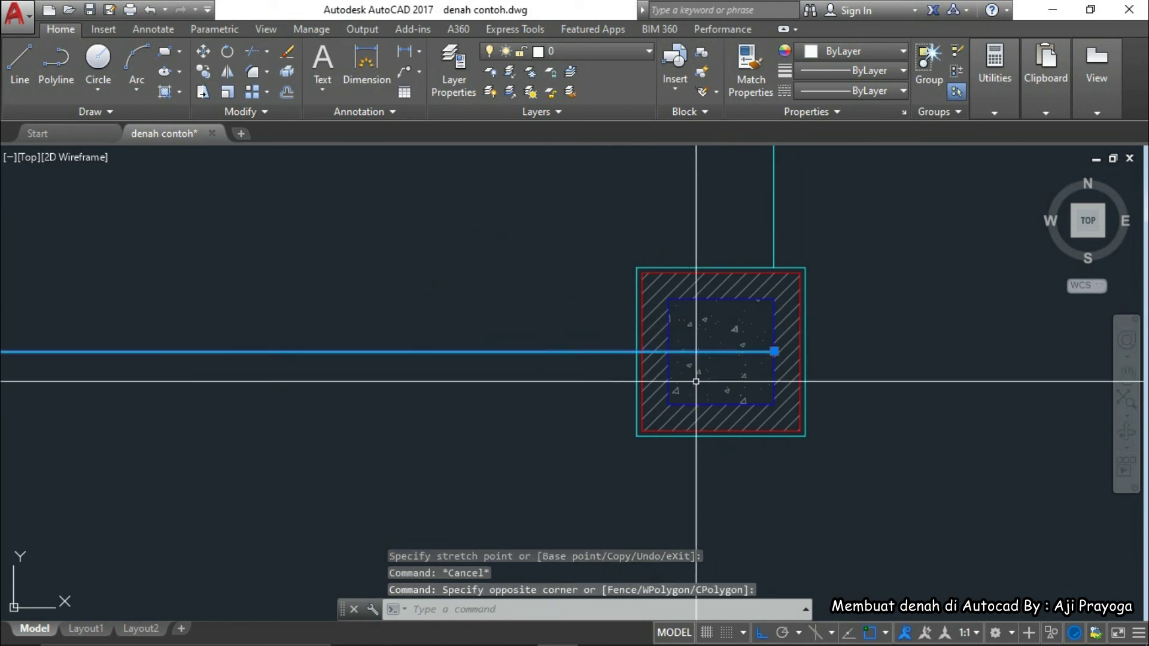
key(Escape)
click(593, 361)
click(556, 331)
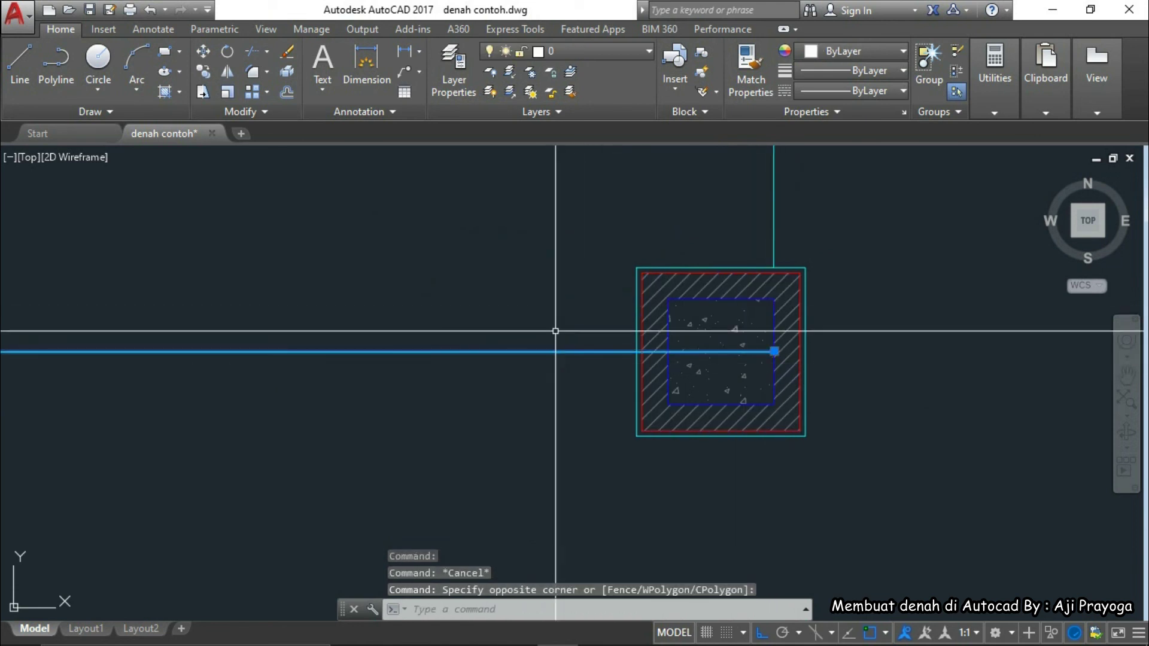
click(774, 352)
click(632, 349)
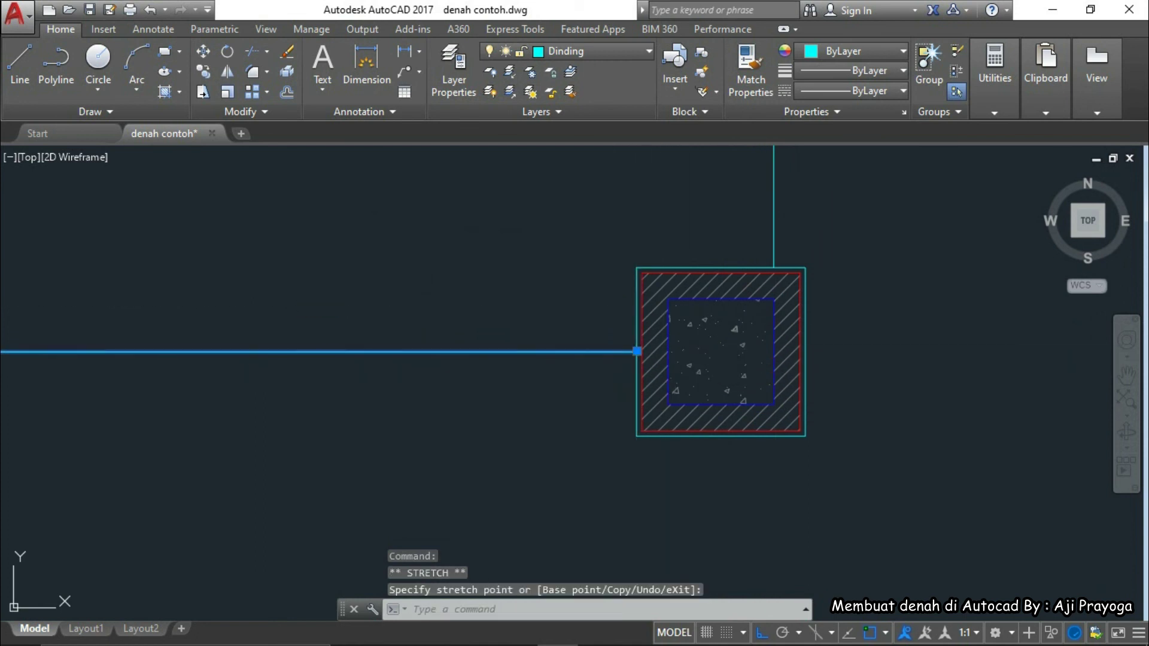
key(Escape)
scroll(616, 396, down, 4)
scroll(709, 395, up, 2)
scroll(709, 394, up, 2)
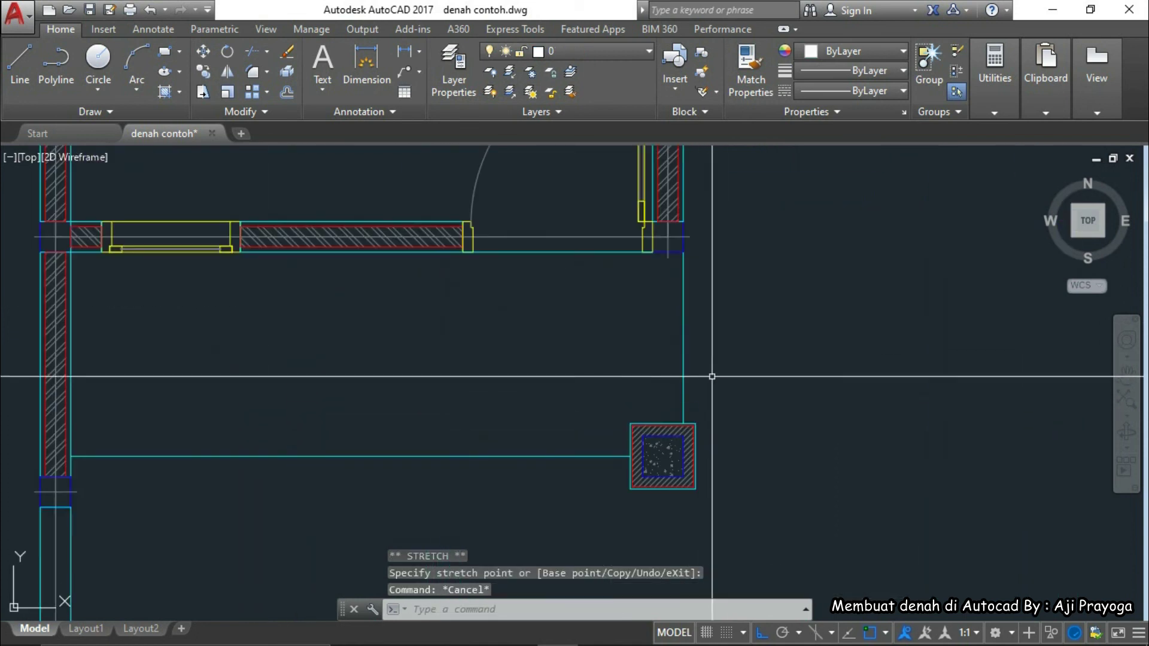
text(DIST)
key(Return)
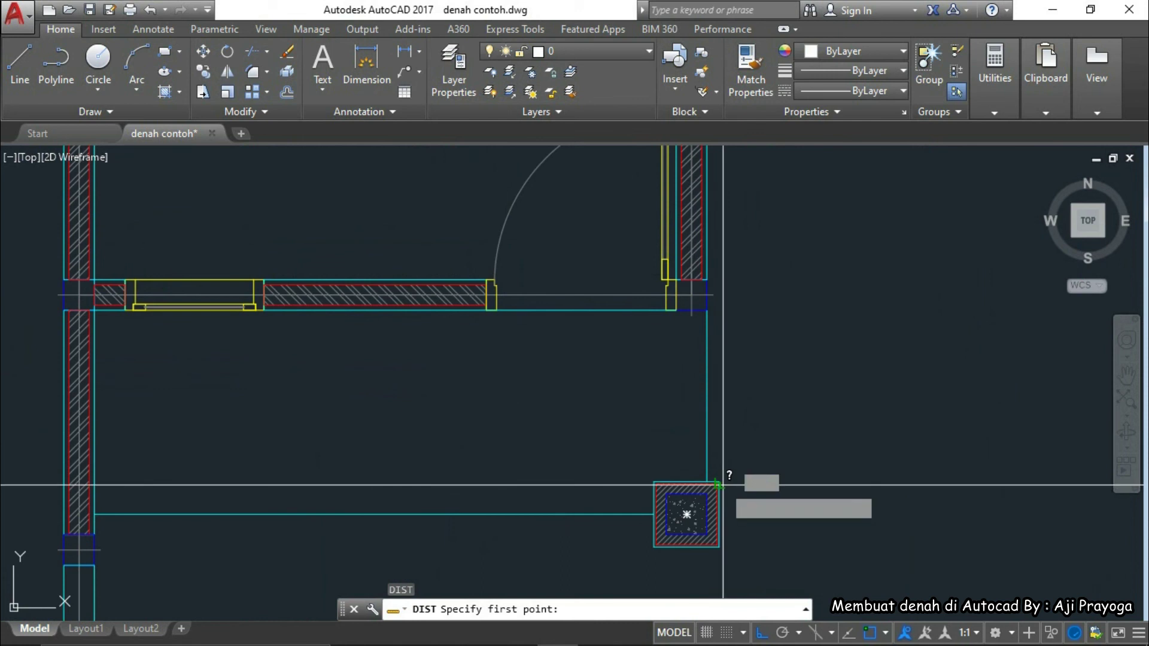
click(721, 481)
key(Escape)
Clear any selection and save the floor plan drawing
scroll(748, 359, down, 4)
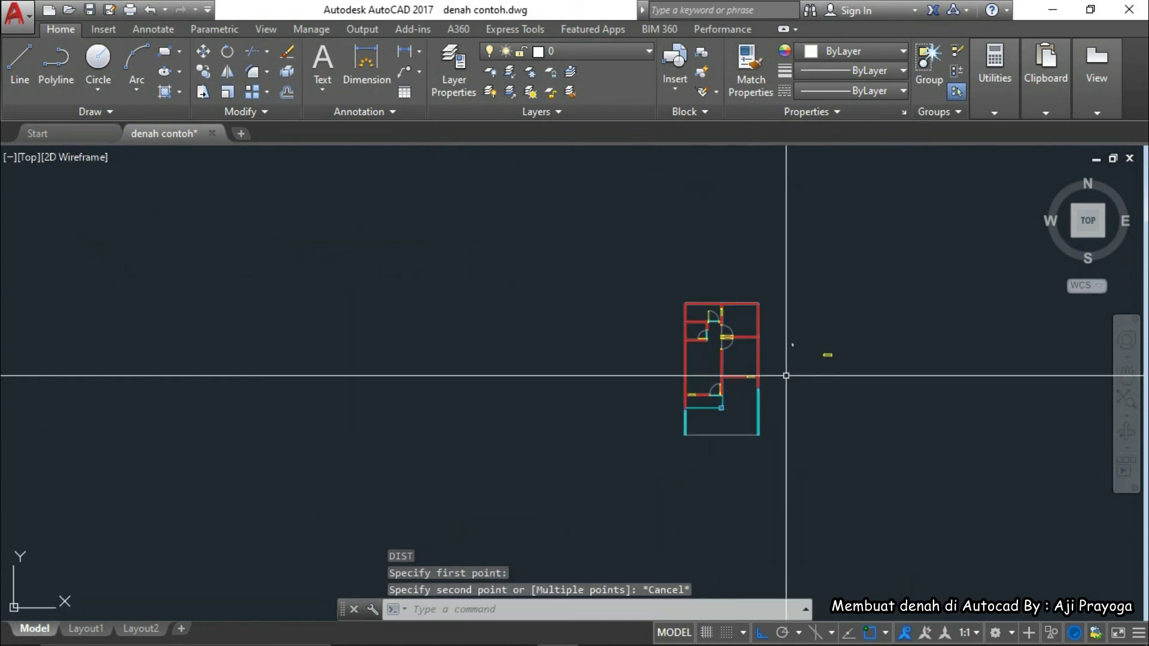
scroll(785, 335, up, 2)
click(782, 292)
key(Escape)
key(ctrl+s)
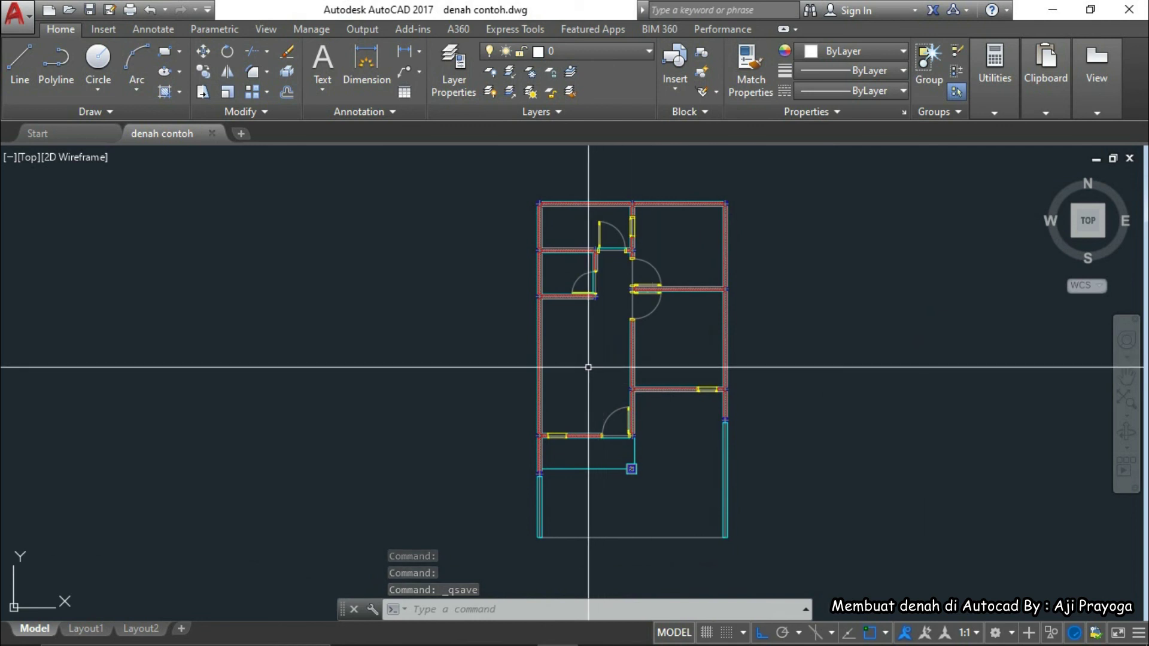
middle_drag(590, 367, 566, 353)
middle_drag(628, 476, 674, 482)
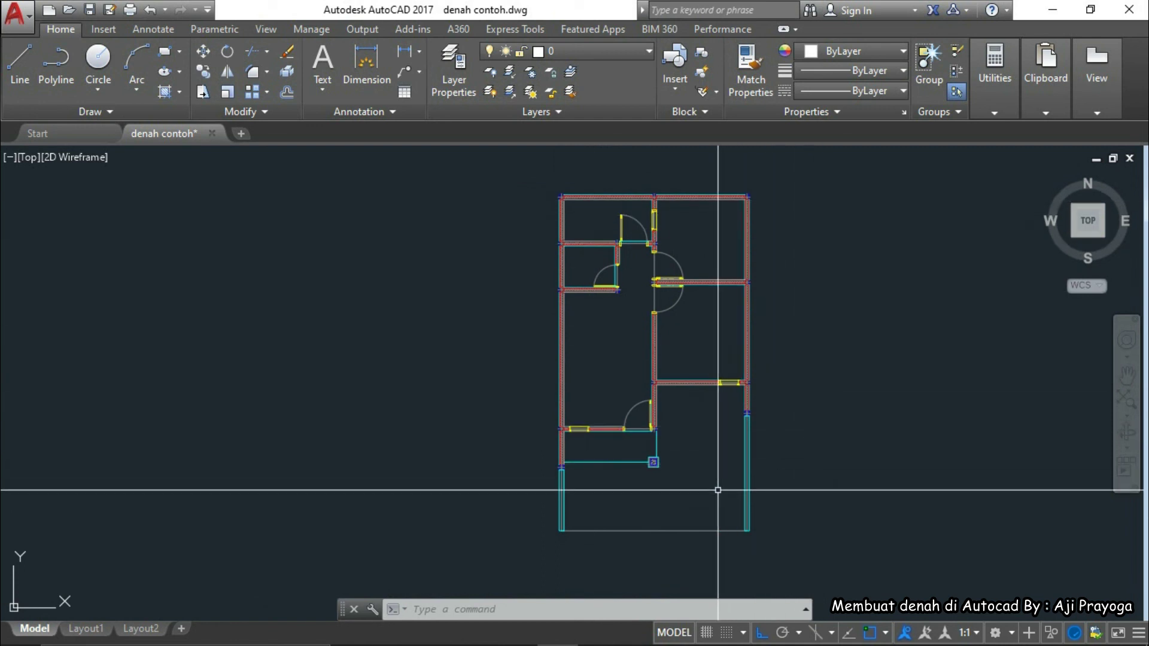
scroll(586, 505, up, 4)
scroll(586, 506, down, 4)
middle_drag(656, 505, 623, 461)
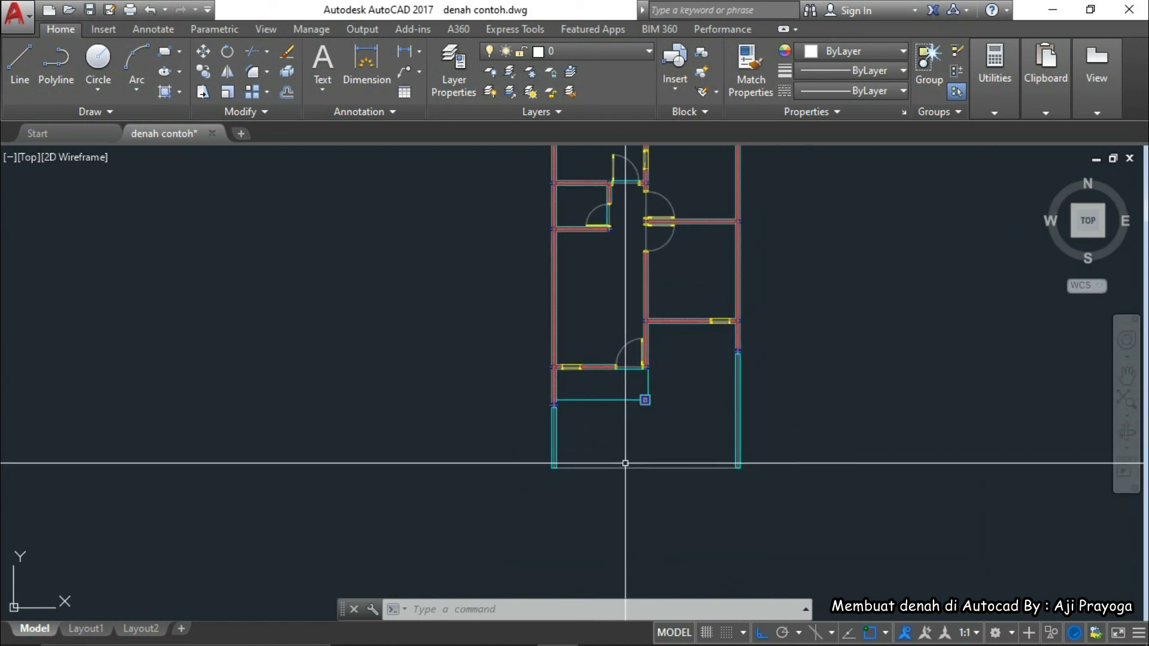
scroll(708, 479, down, 2)
middle_drag(708, 479, 657, 422)
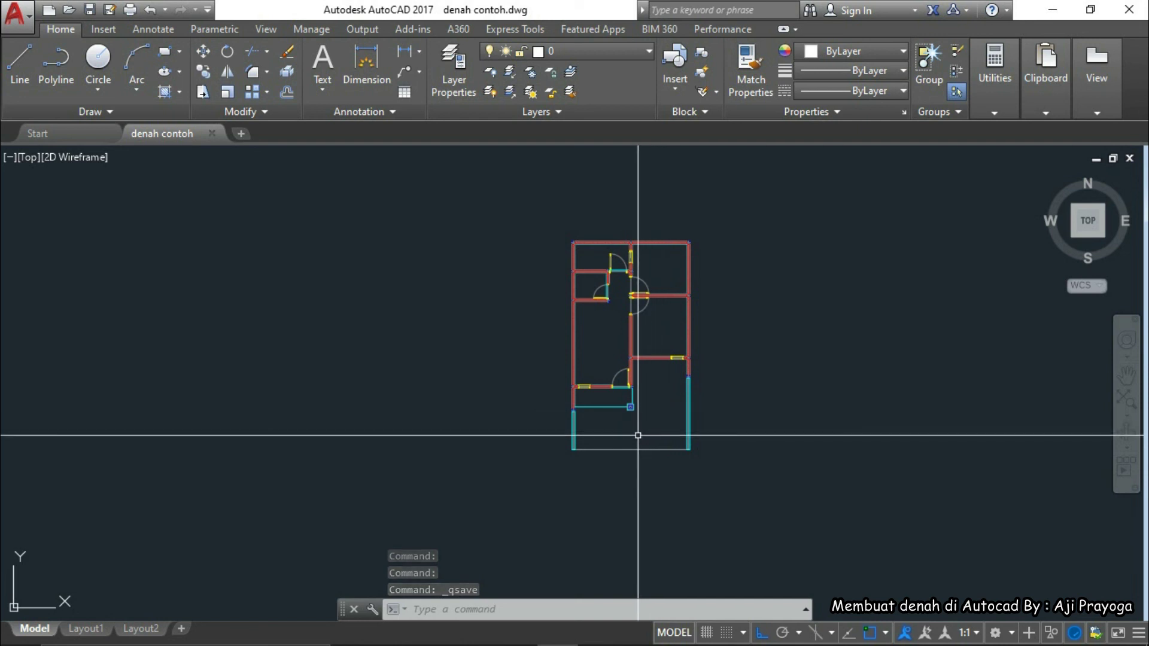
middle_drag(765, 466, 701, 471)
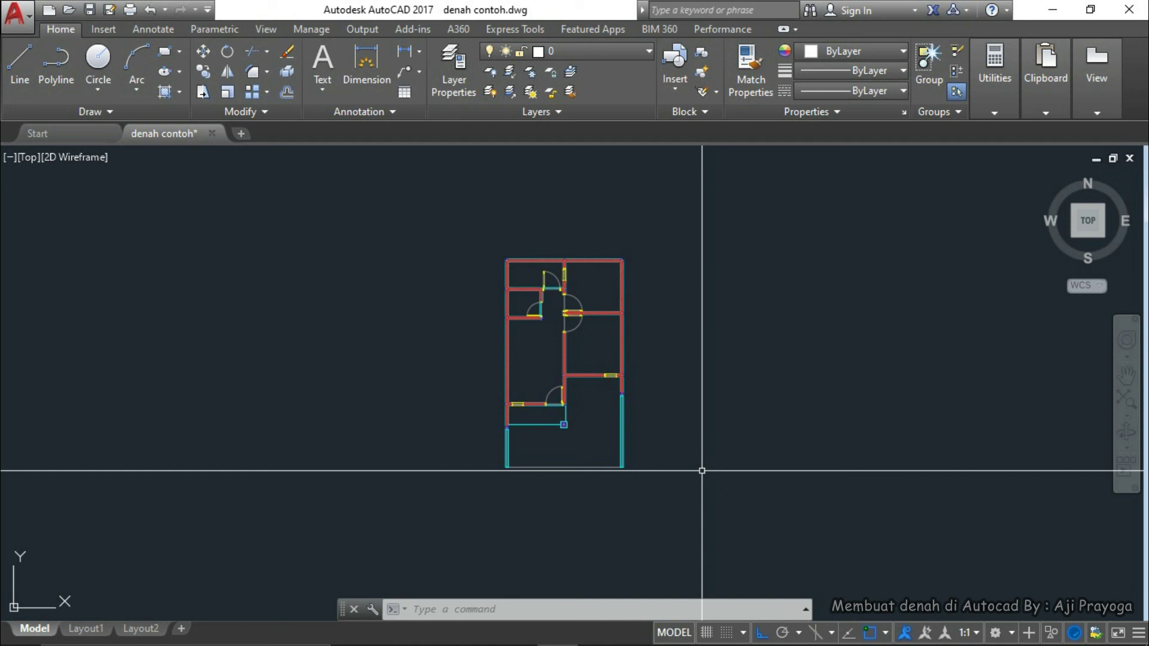
scroll(702, 471, up, 2)
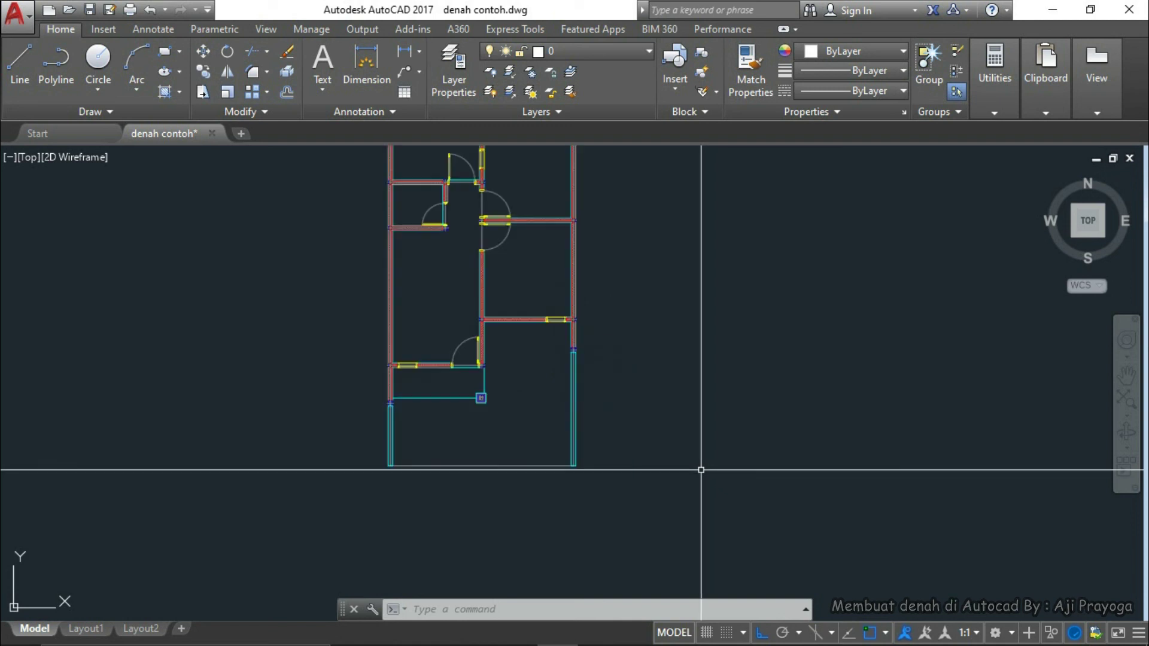
middle_drag(565, 333, 651, 403)
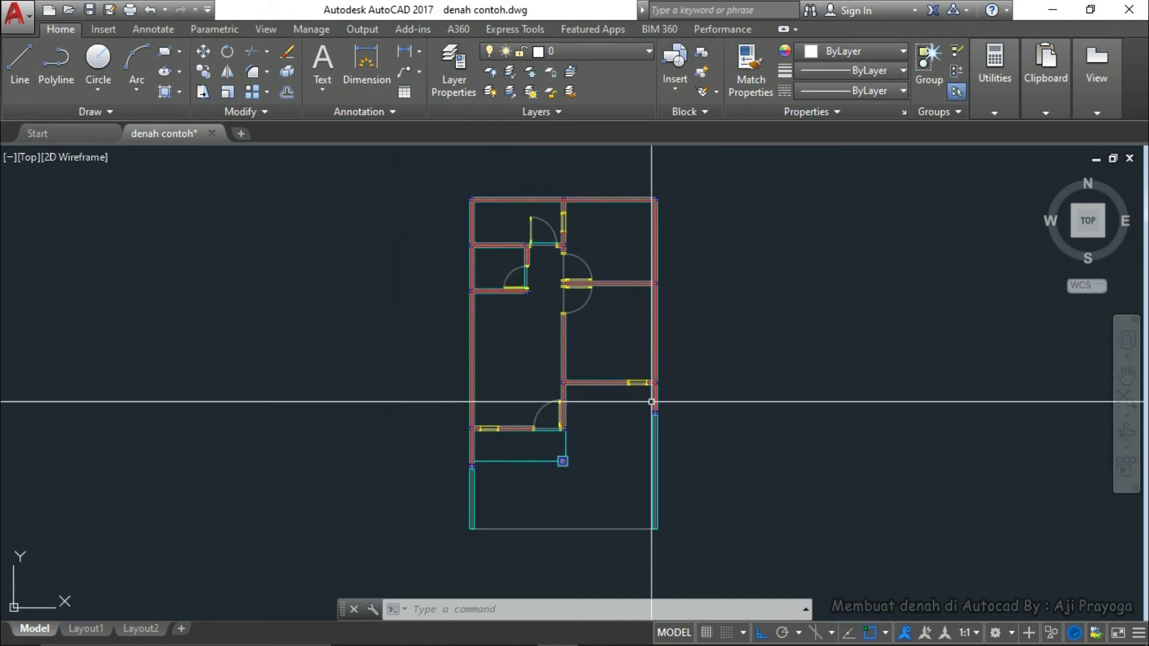